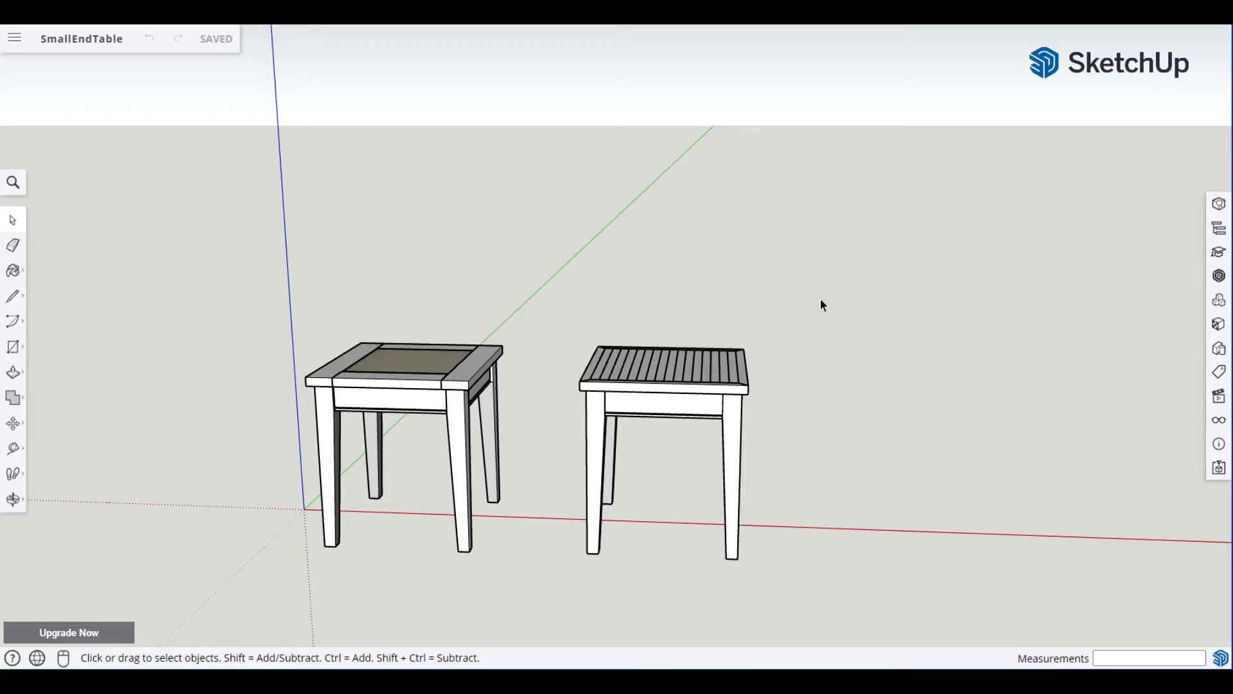
Examine the two finished end tables, one with a framed panel top and one with a slatted top.
left_click_drag(559, 286, 818, 614)
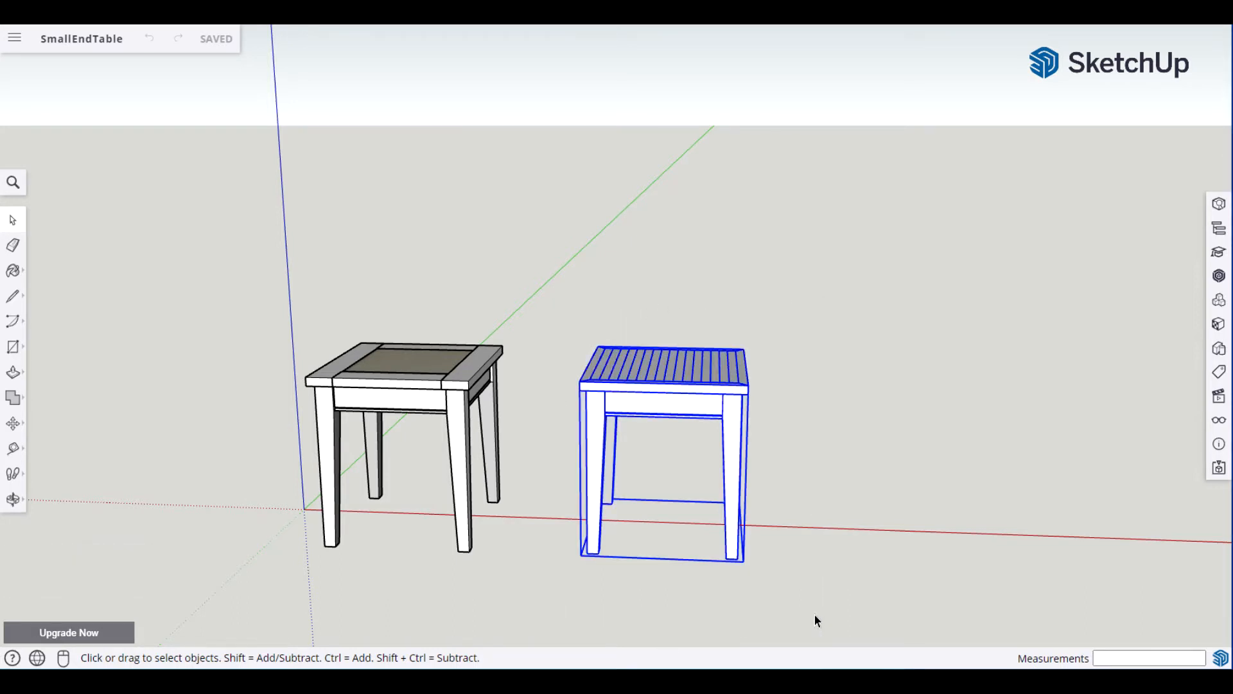
left_click(877, 477)
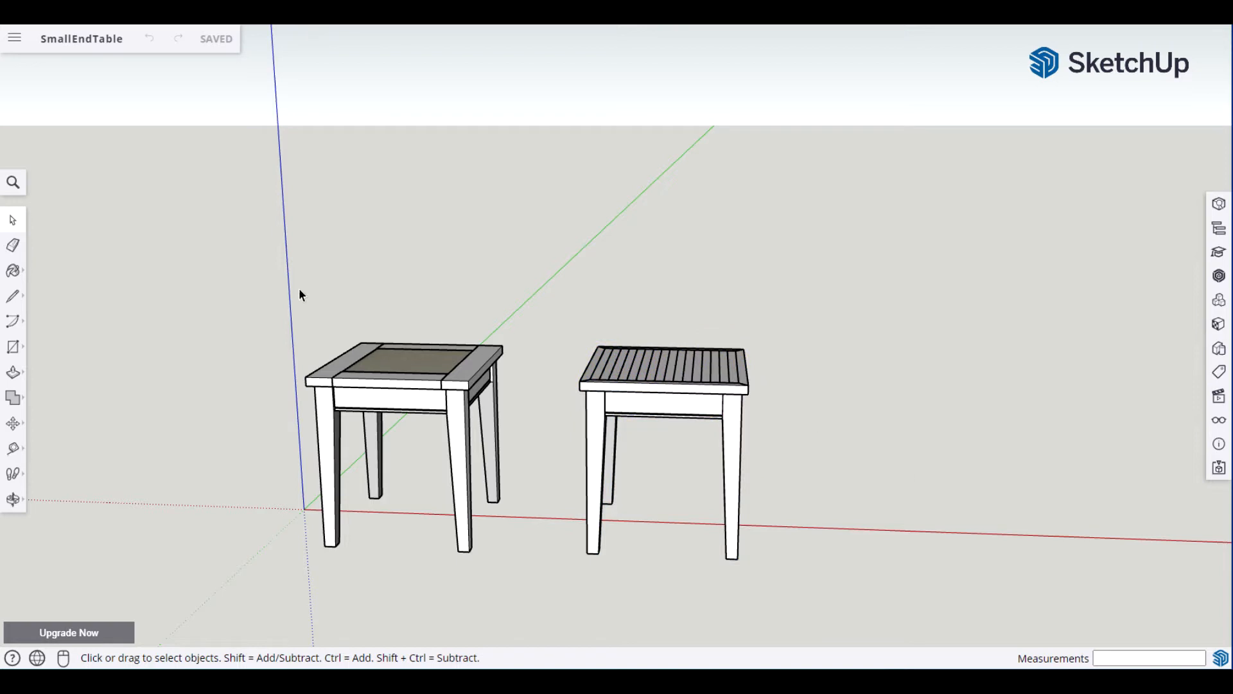
left_click_drag(249, 237, 509, 576)
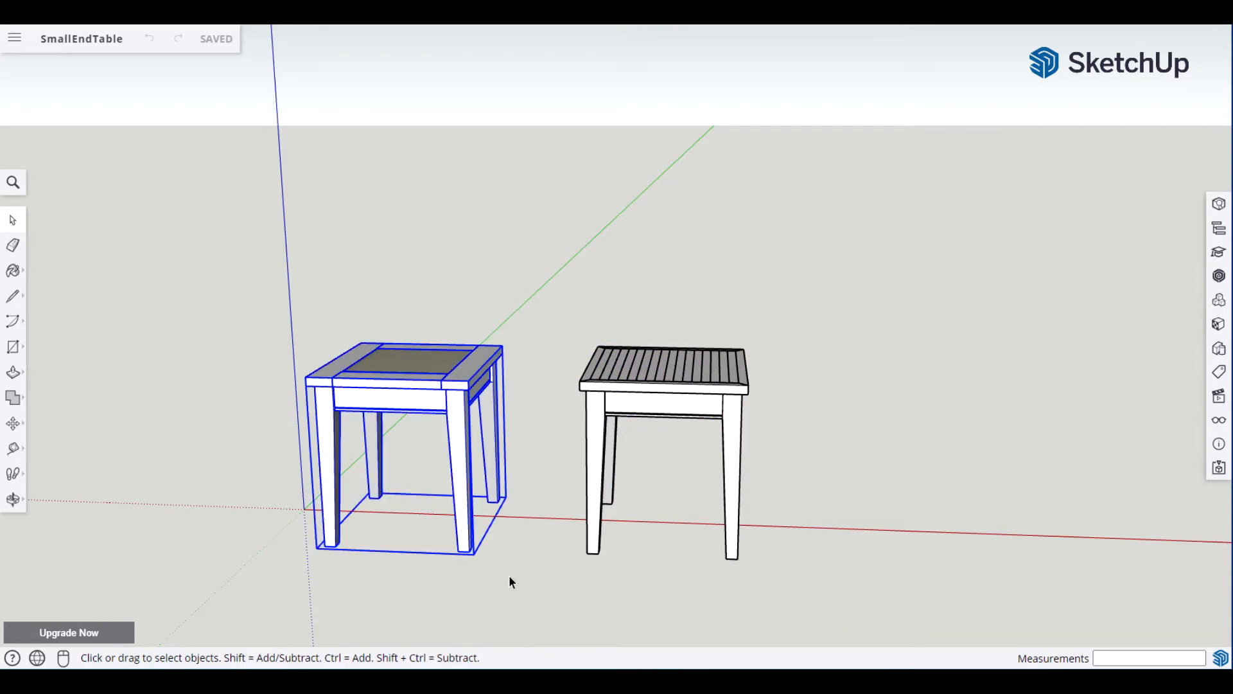
left_click(835, 434)
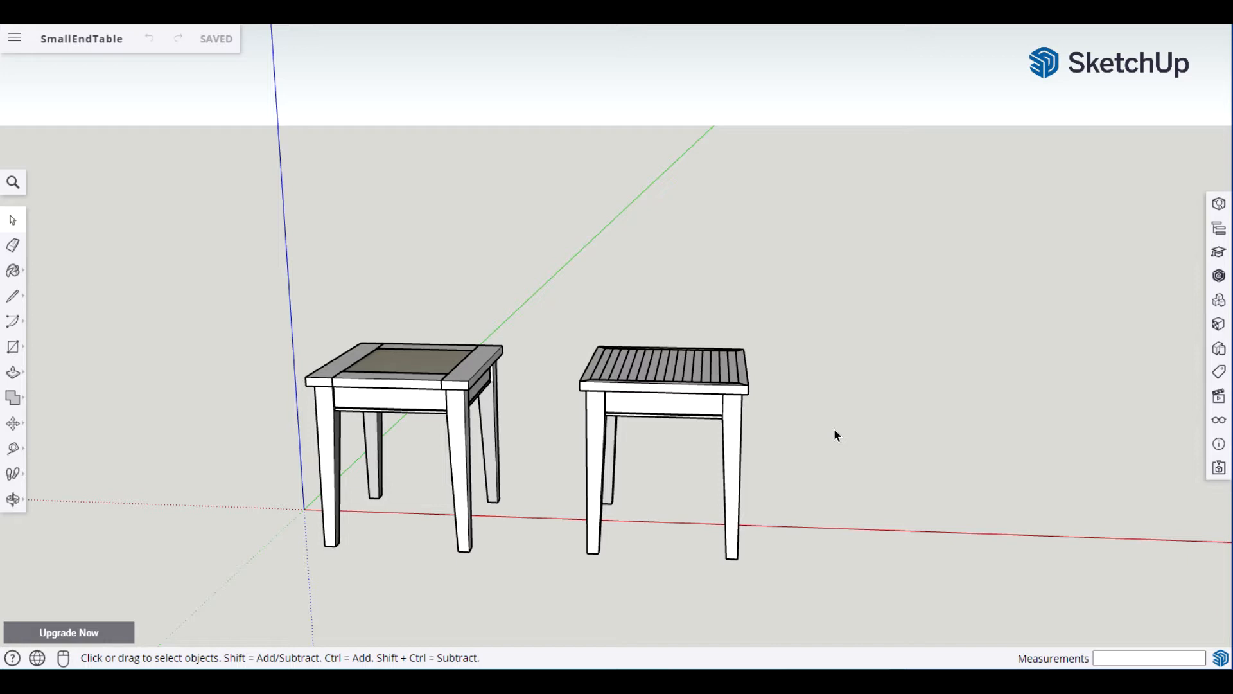
left_click_drag(562, 288, 572, 547)
left_click(648, 386)
left_click(850, 415)
left_click(736, 446)
left_click(824, 422)
left_click(745, 388)
left_click(828, 388)
left_click(727, 426)
left_click(835, 414)
middle_click_drag(873, 380, 831, 492)
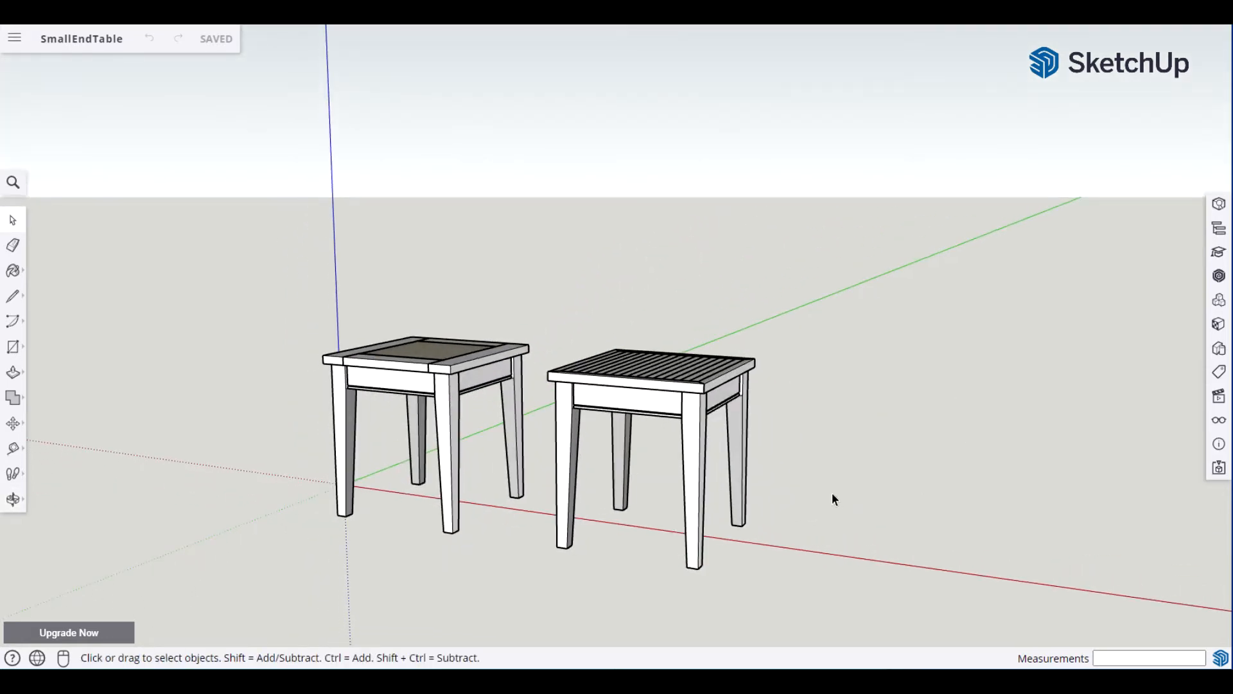
middle_click_drag(814, 411, 484, 369)
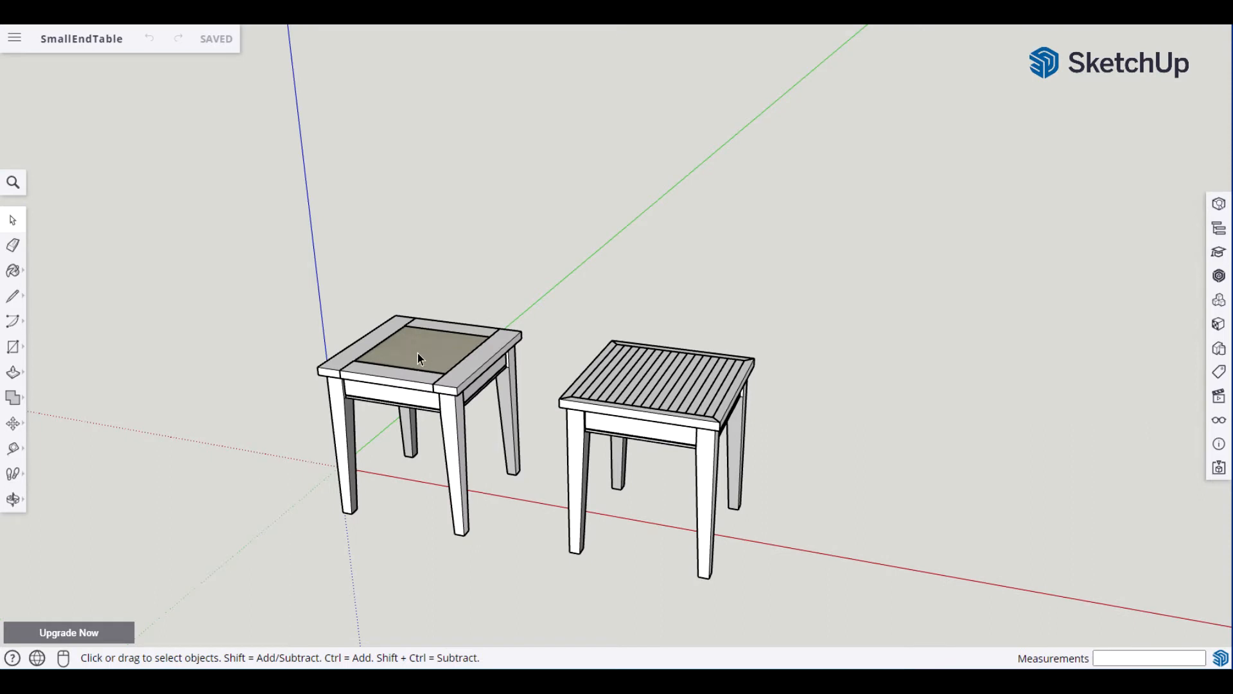
middle_click_drag(402, 346, 428, 365)
middle_click_drag(588, 361, 825, 311)
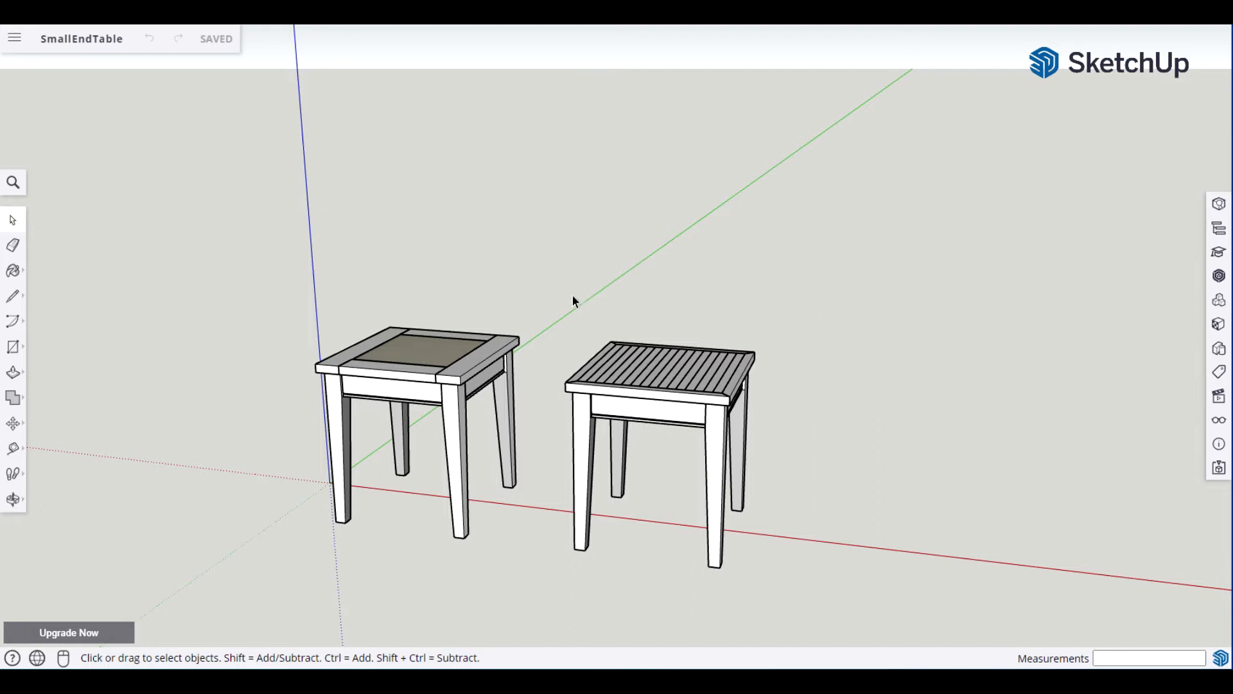
left_click_drag(548, 283, 781, 606)
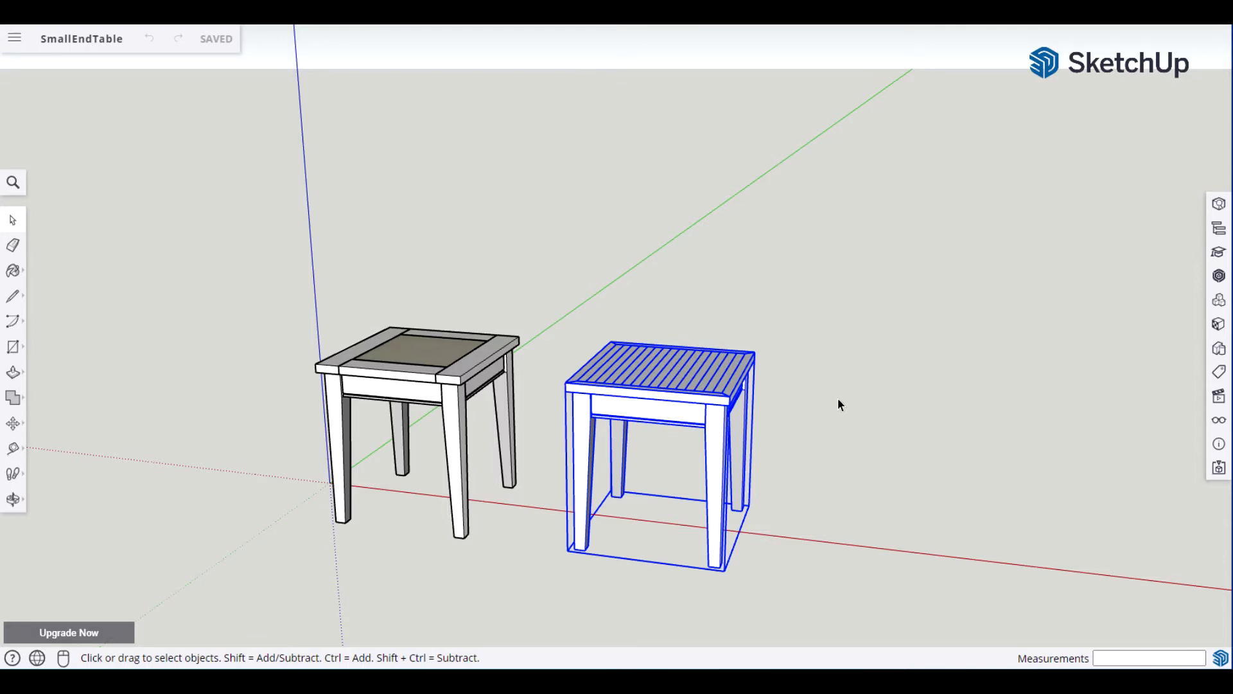
left_click(838, 404)
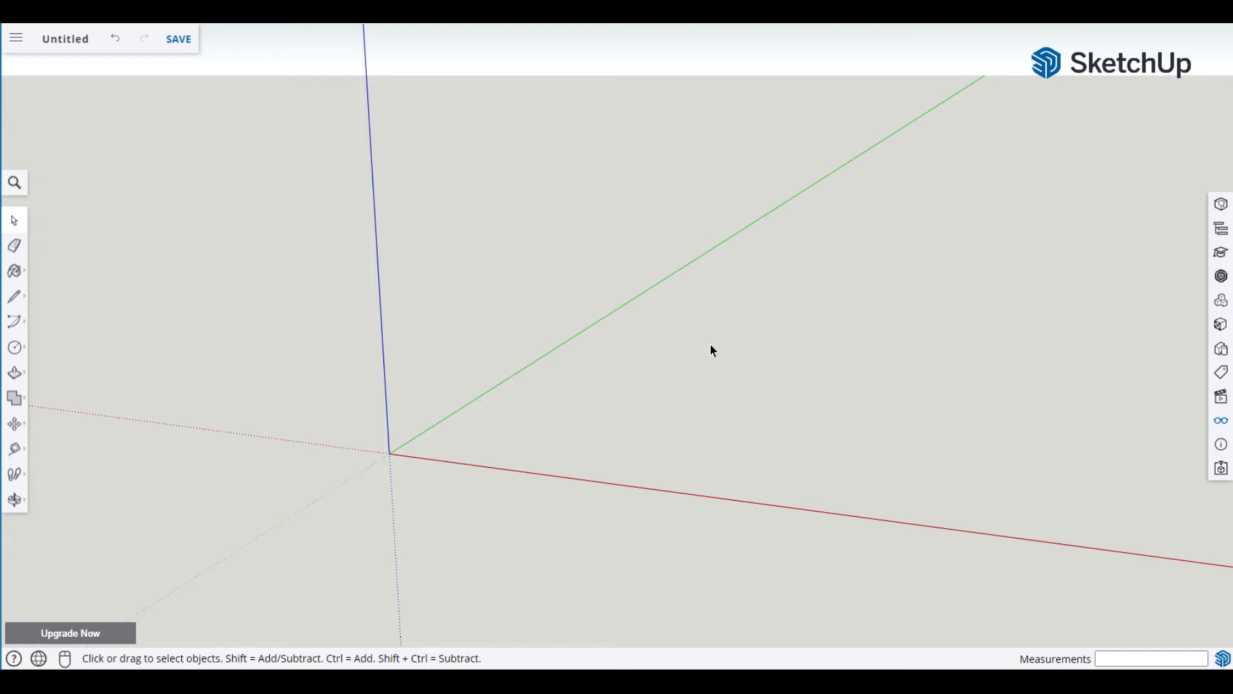
Draw a rectangle on the ground from the origin, 2" along the red axis and 19" along the green axis.
key("r")
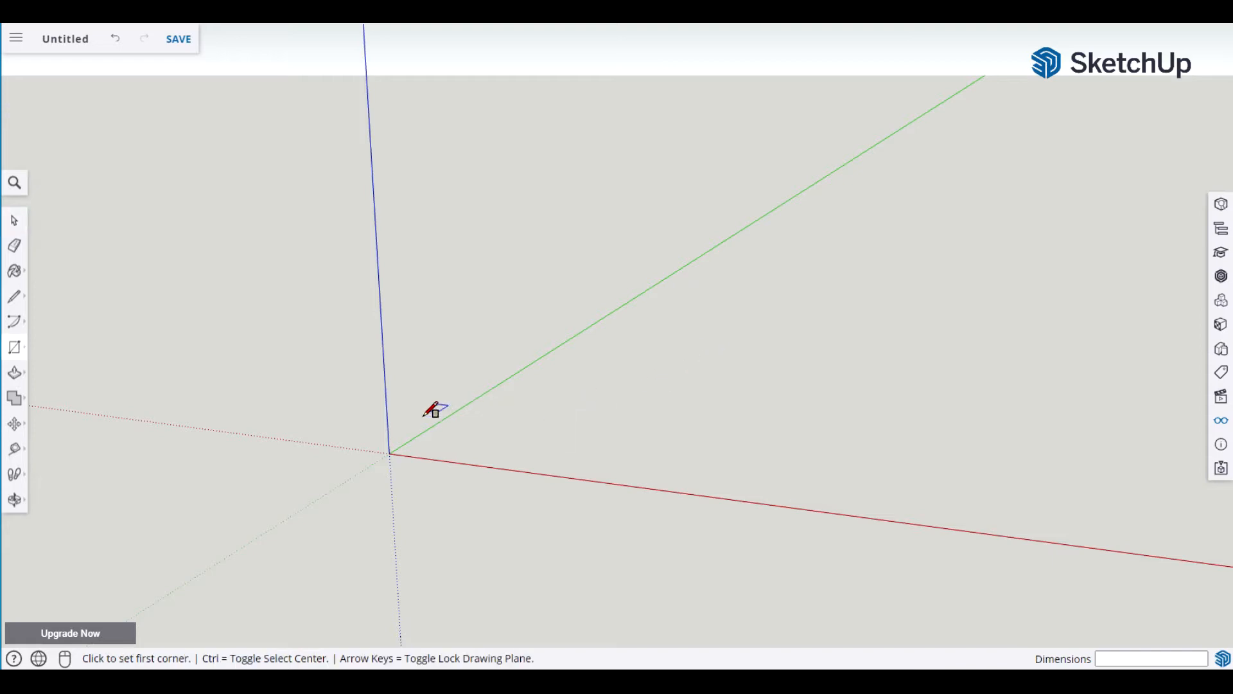
left_click(389, 453)
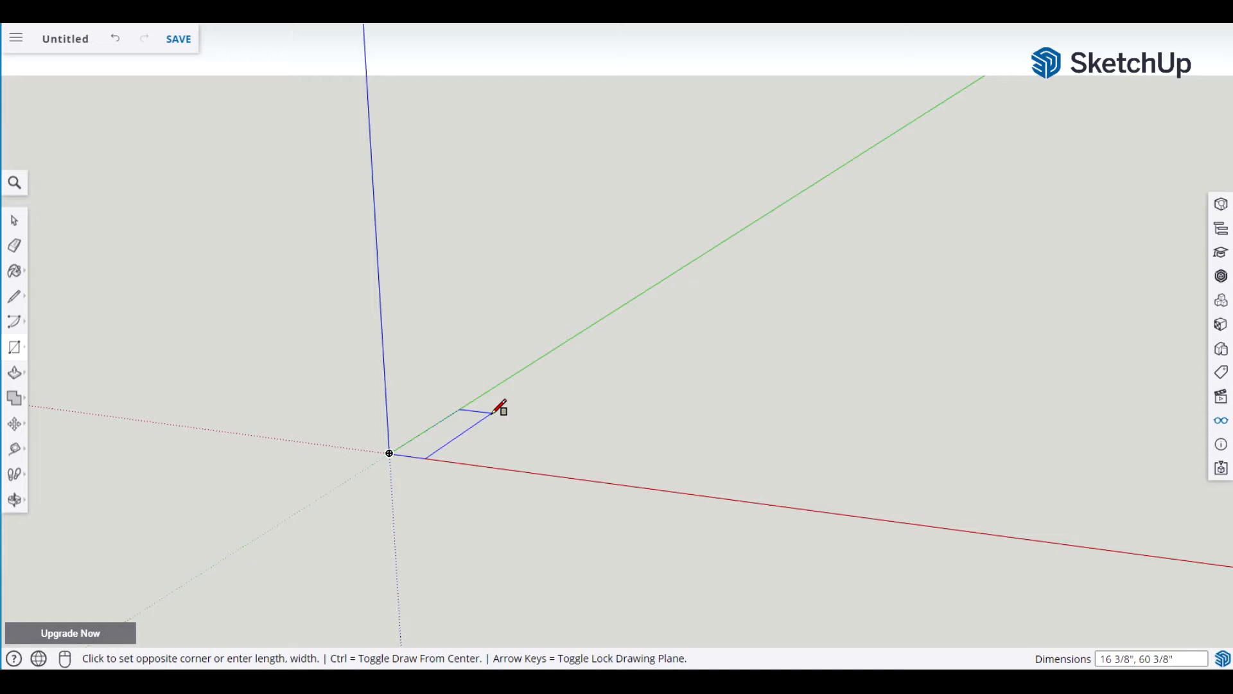
type("2,19")
key("Return")
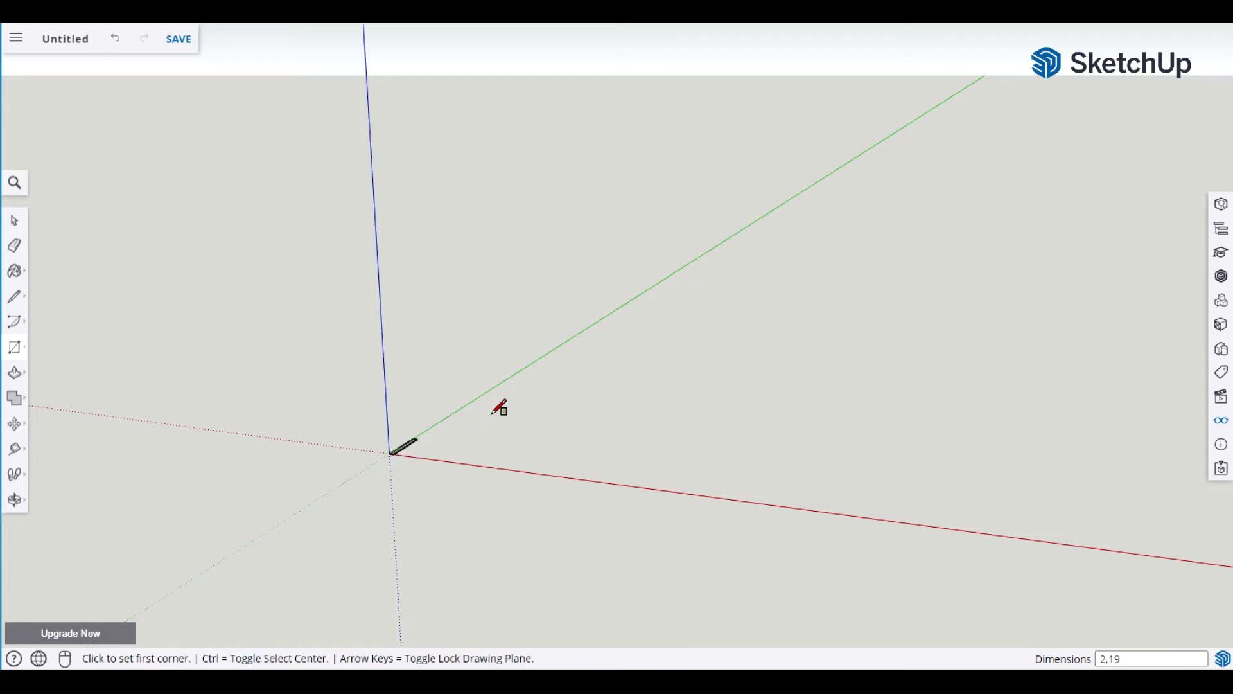
key("space")
Push/Pull the 2" by 19" rectangle up 2" to form the leg blank.
scroll(494, 414, "up", 6)
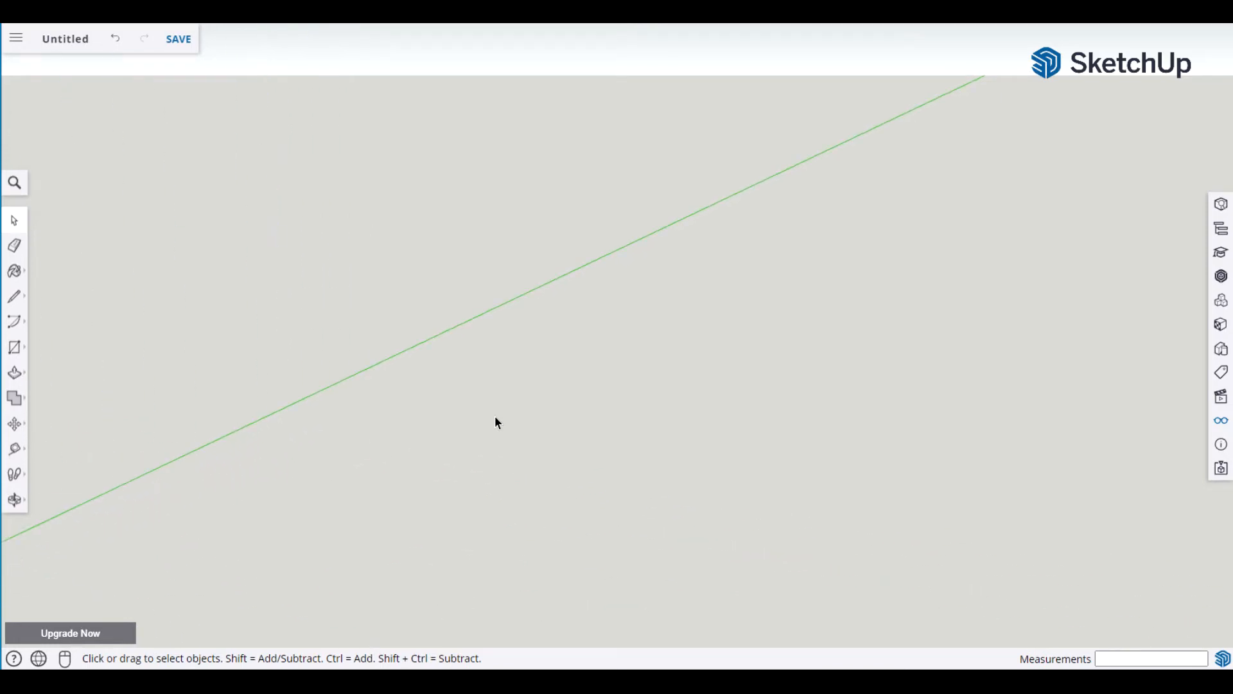
key("h")
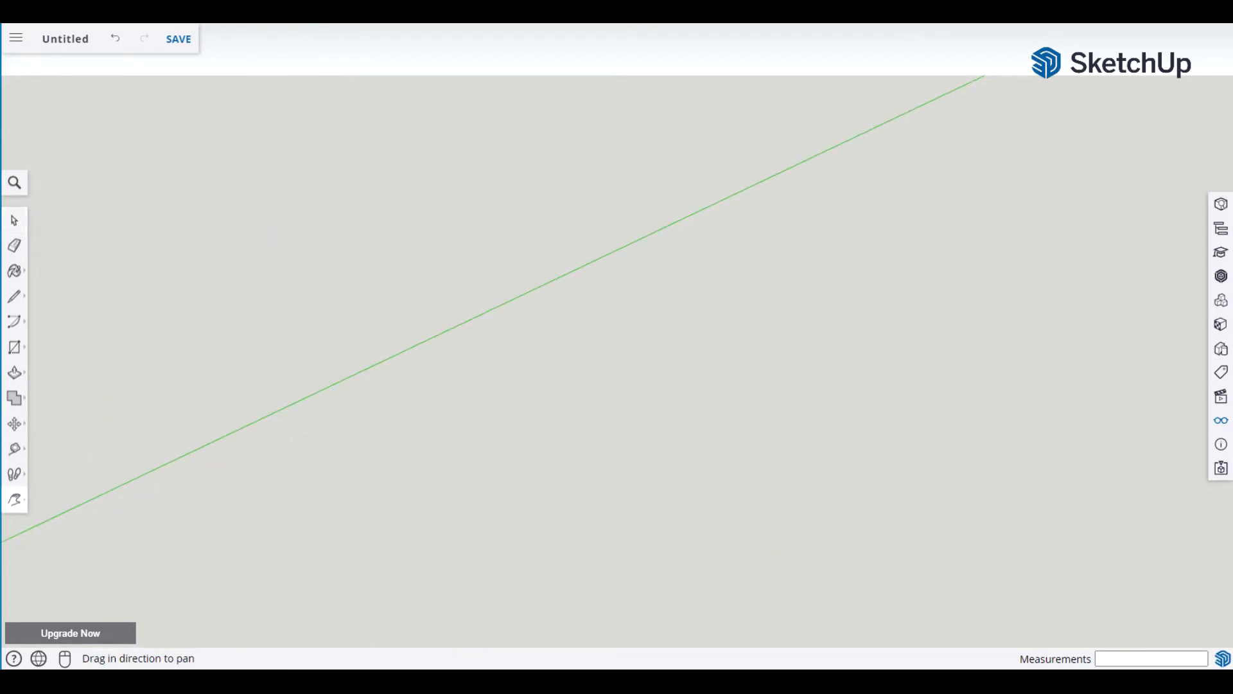
left_click_drag(110, 523, 537, 329)
left_click_drag(418, 442, 401, 462)
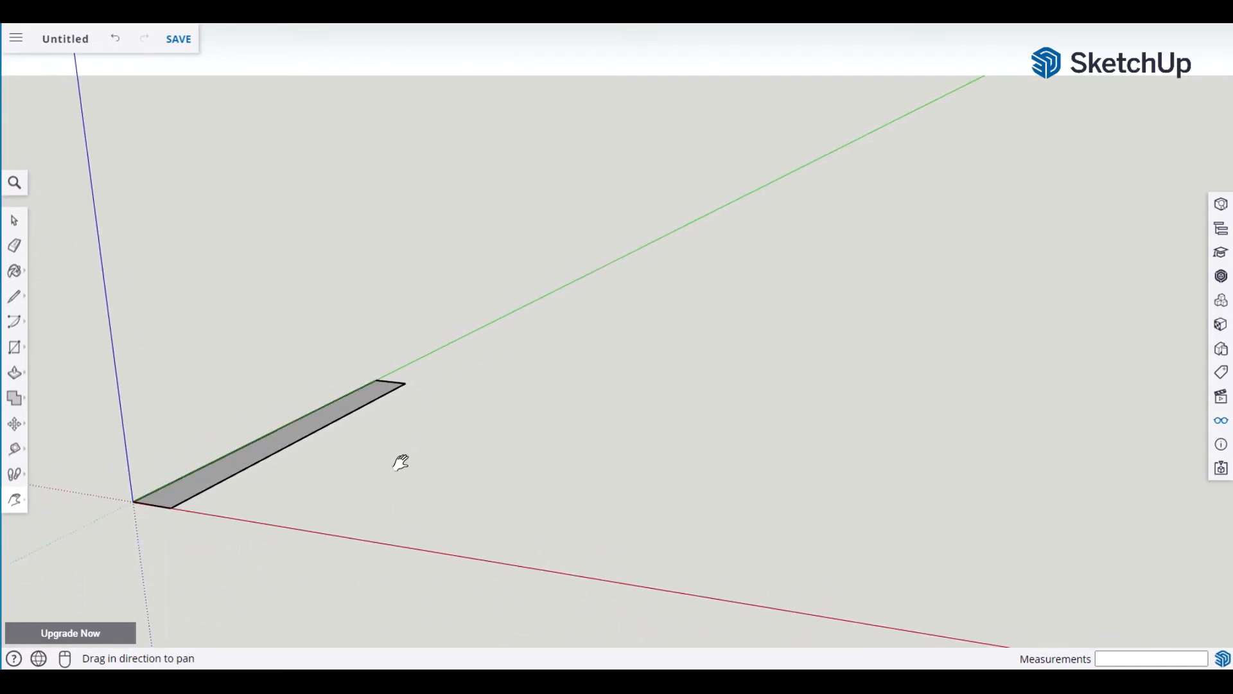
key("space")
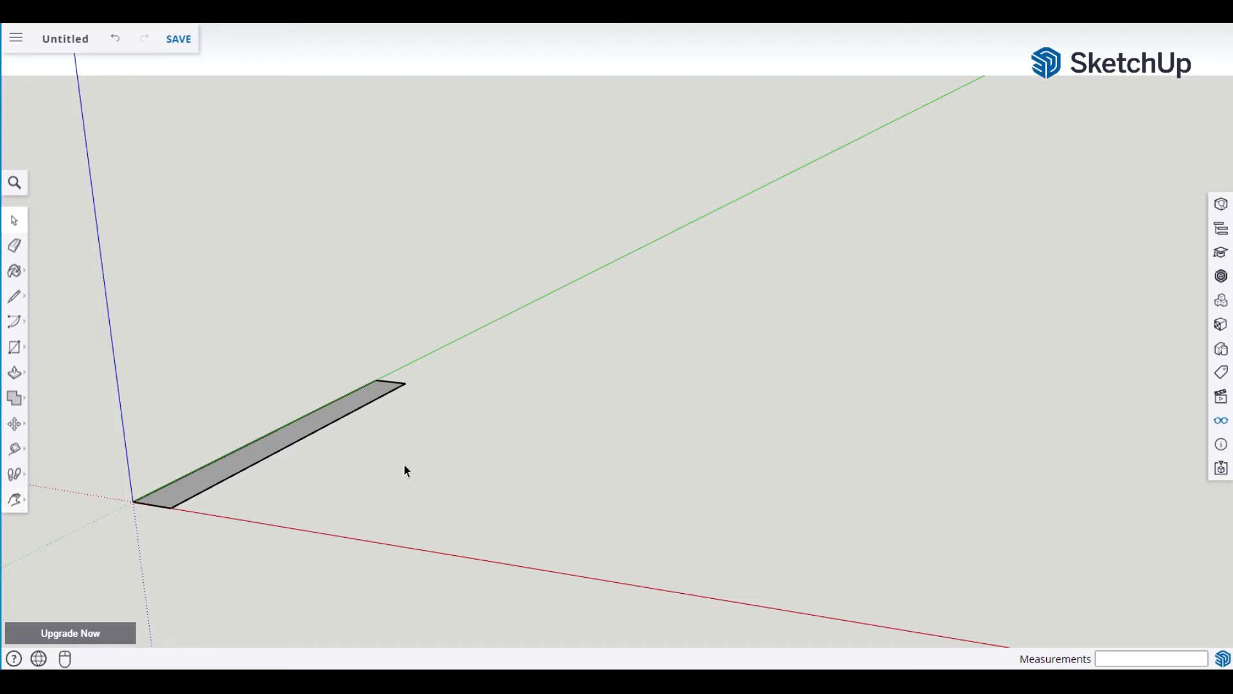
key("p")
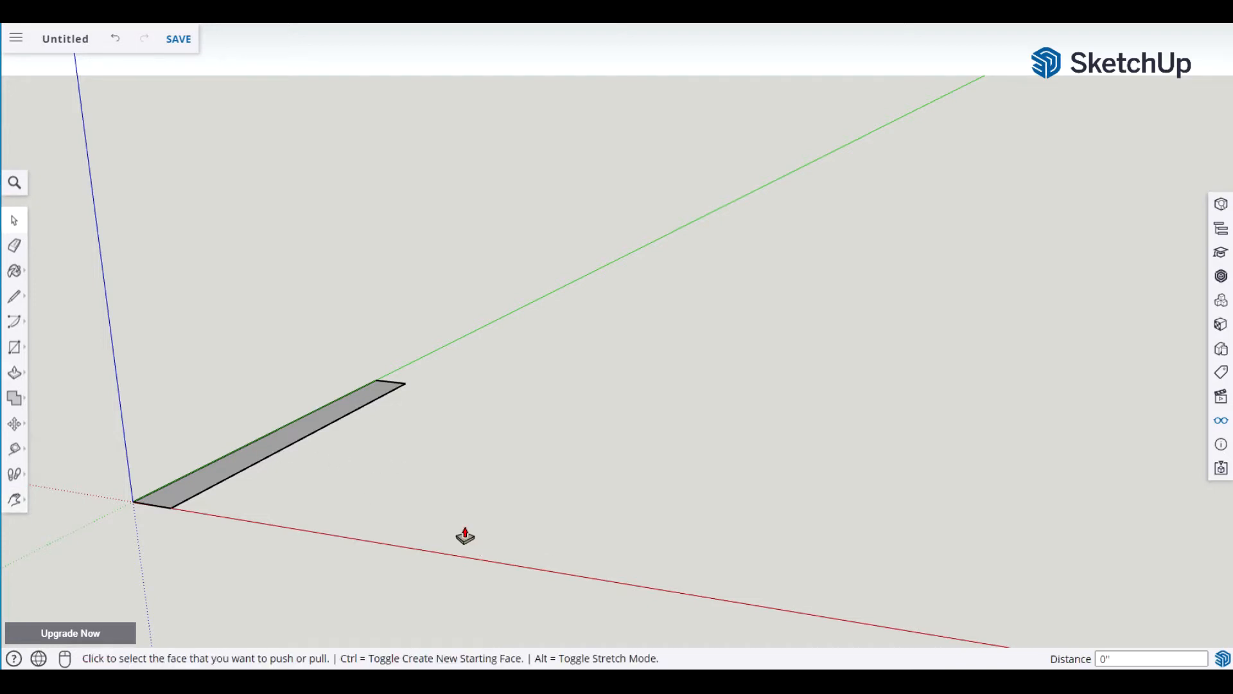
left_click(244, 463)
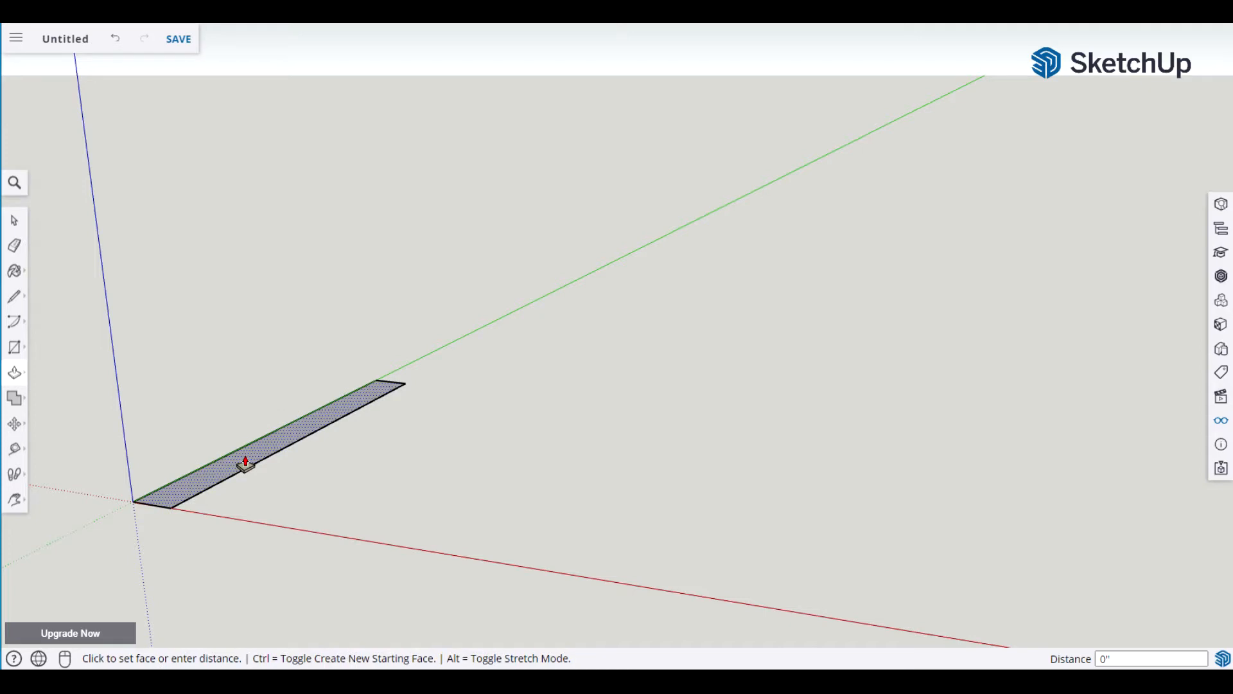
type("2")
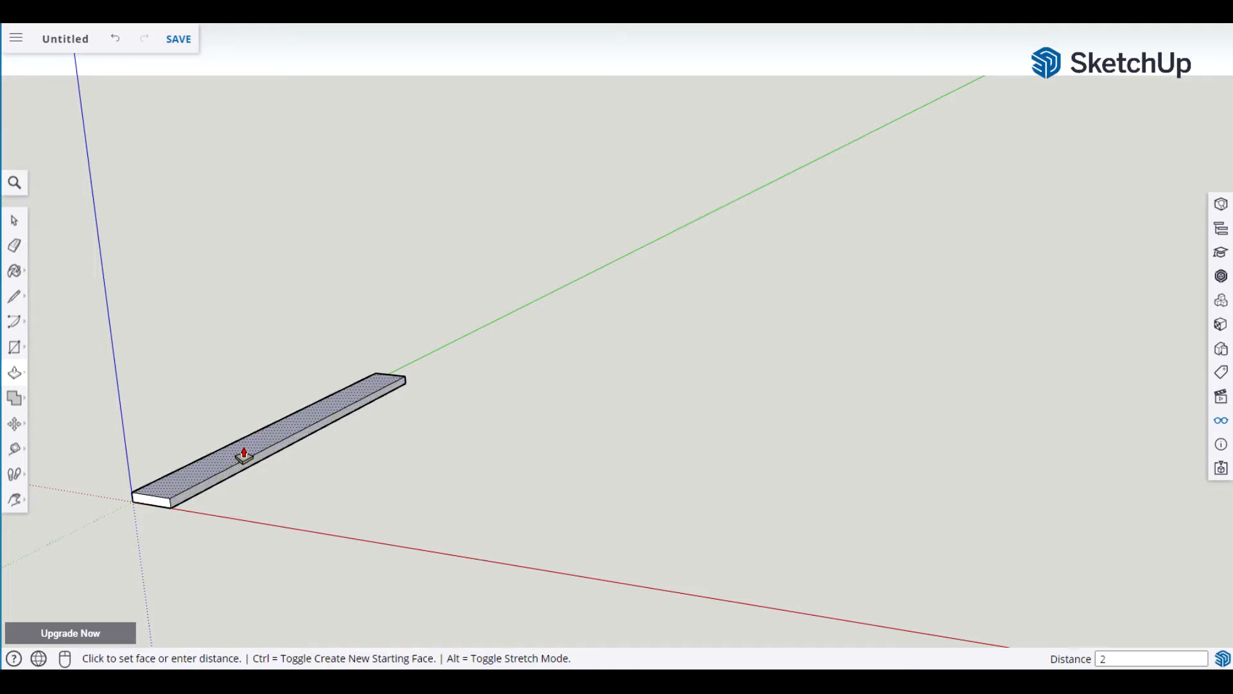
key("Return")
key("space")
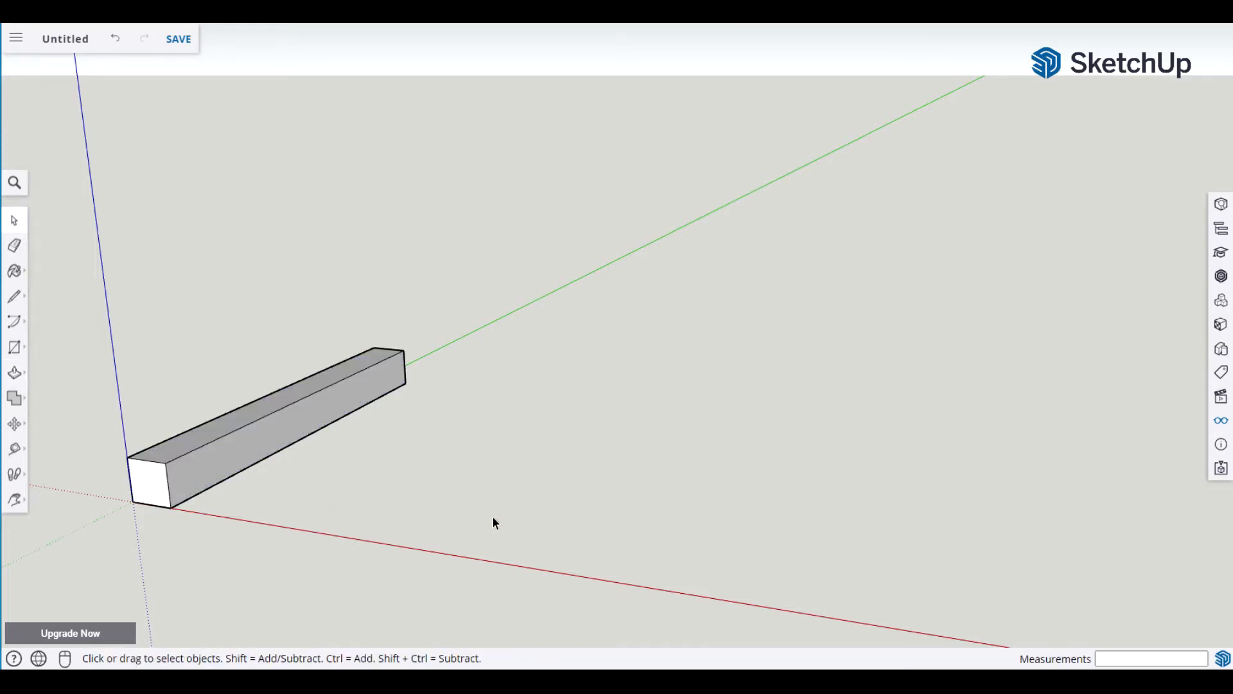
Place guides on the leg's upper face, 3" from the end edge nearest the origin and 0.75" from the long edge on the green-axis side.
middle_click_drag(341, 508, 594, 480)
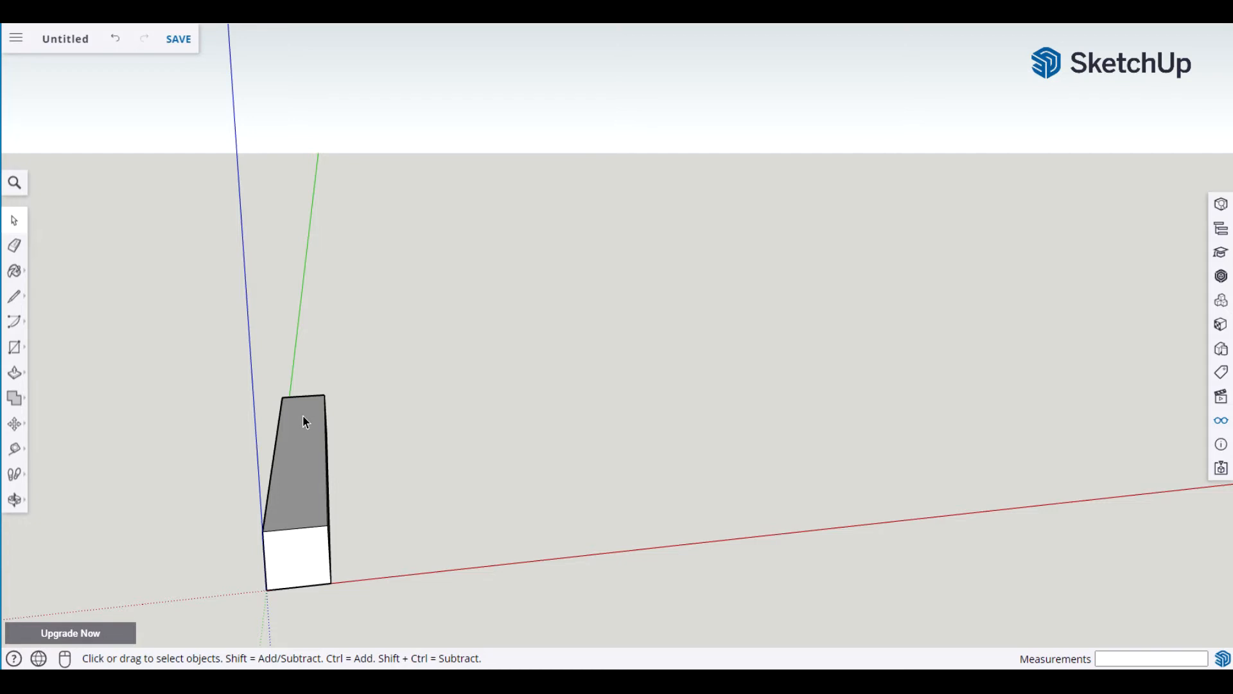
key("t")
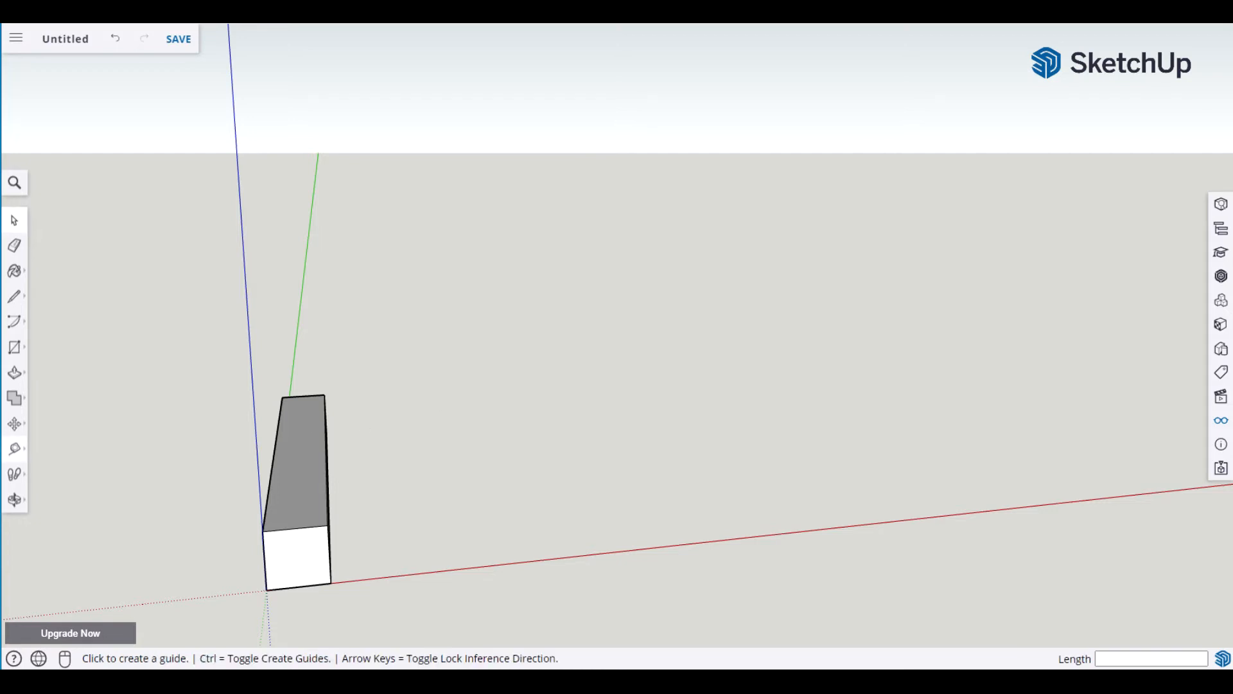
left_click(285, 528)
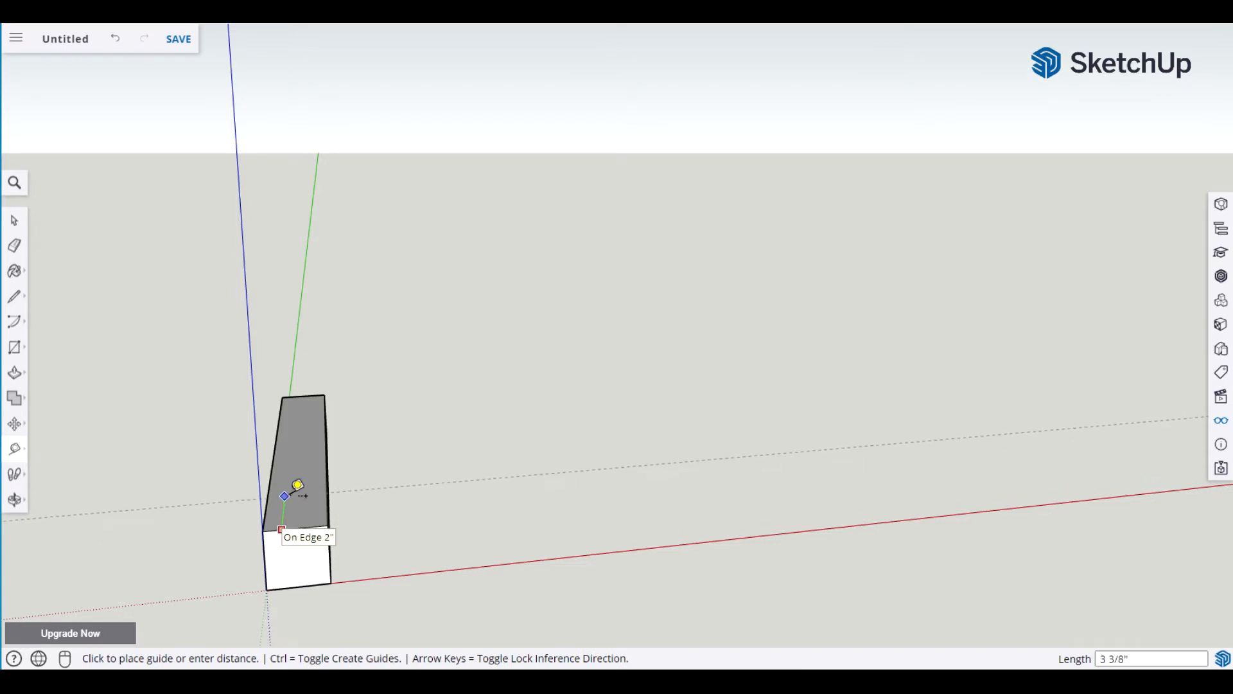
type("3")
key("Return")
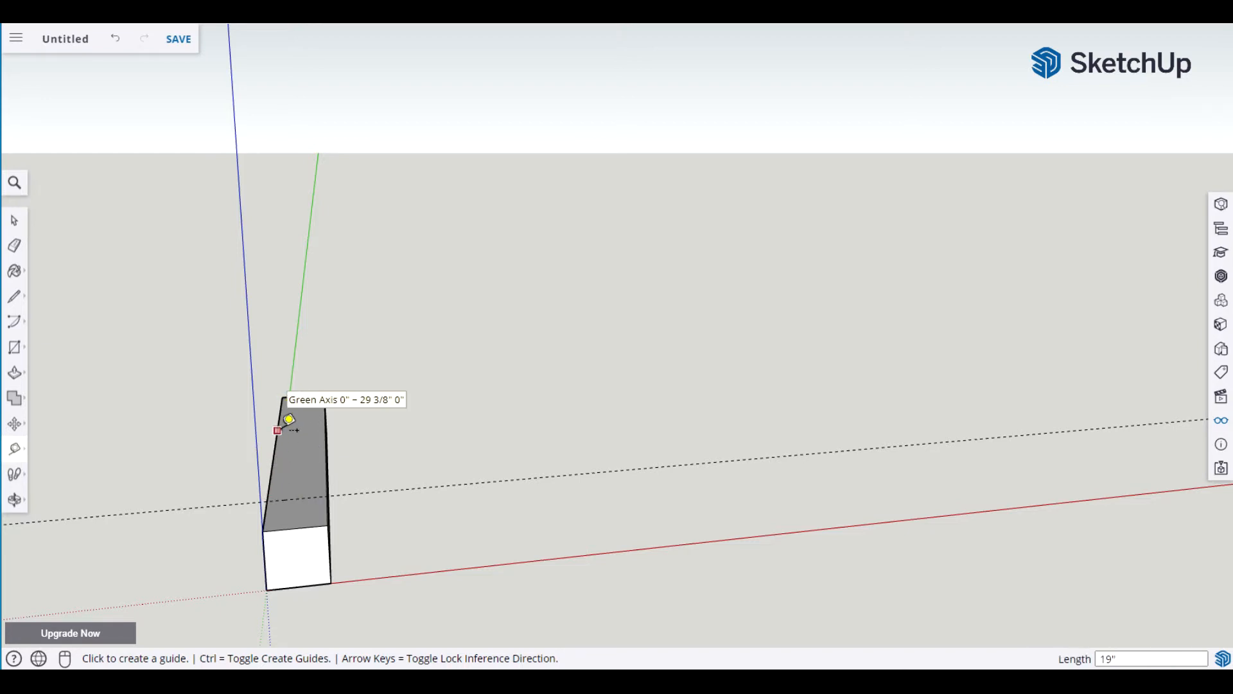
left_click(282, 399)
type(".")
key("Return")
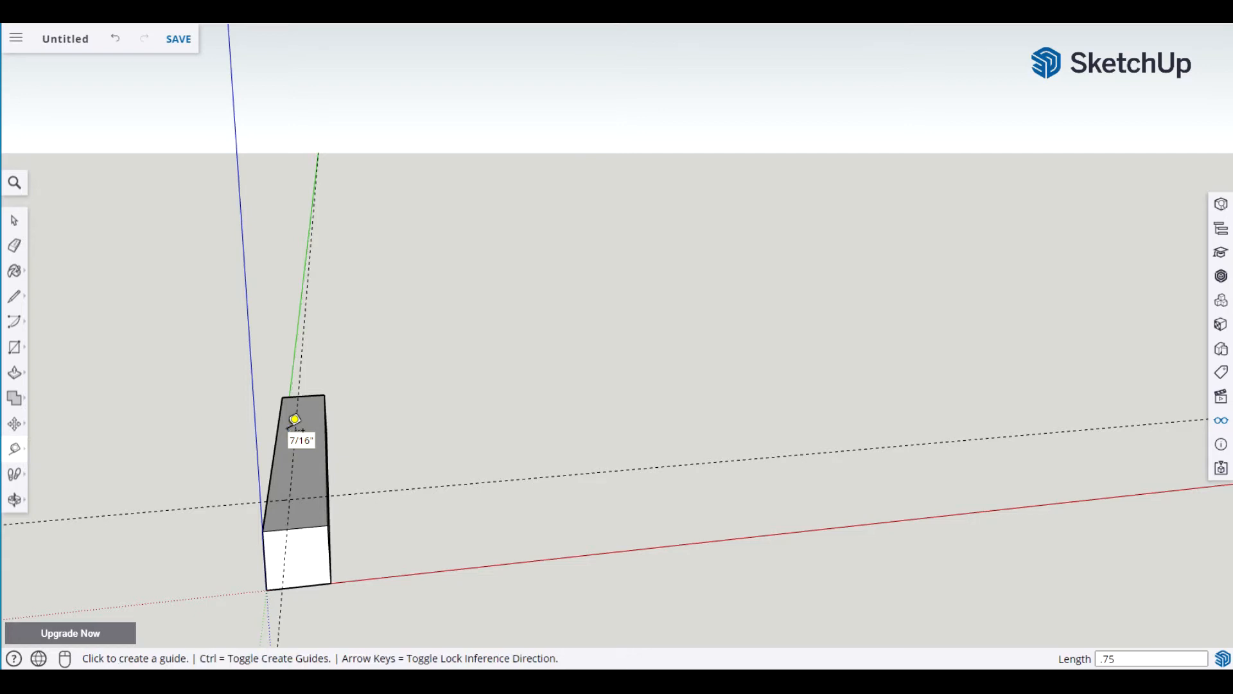
key("space")
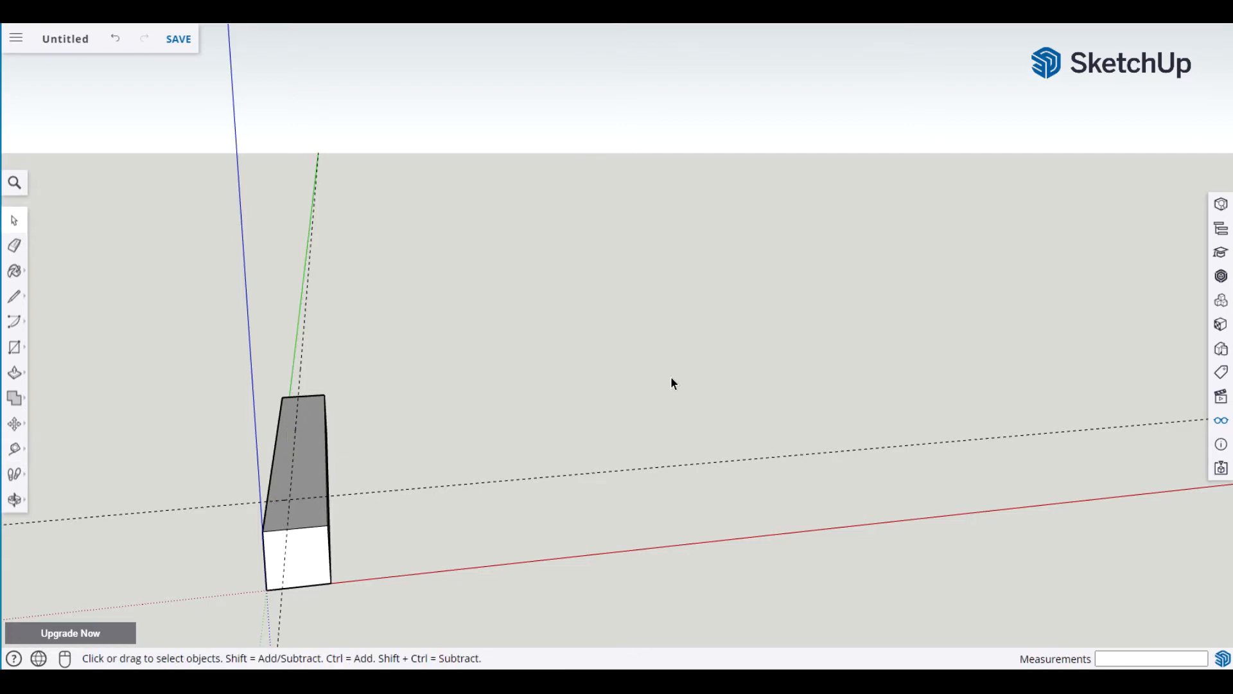
Draw the taper line from the 0.75" guide at the leg's far end to where the 3" guide meets the long edge.
key("l")
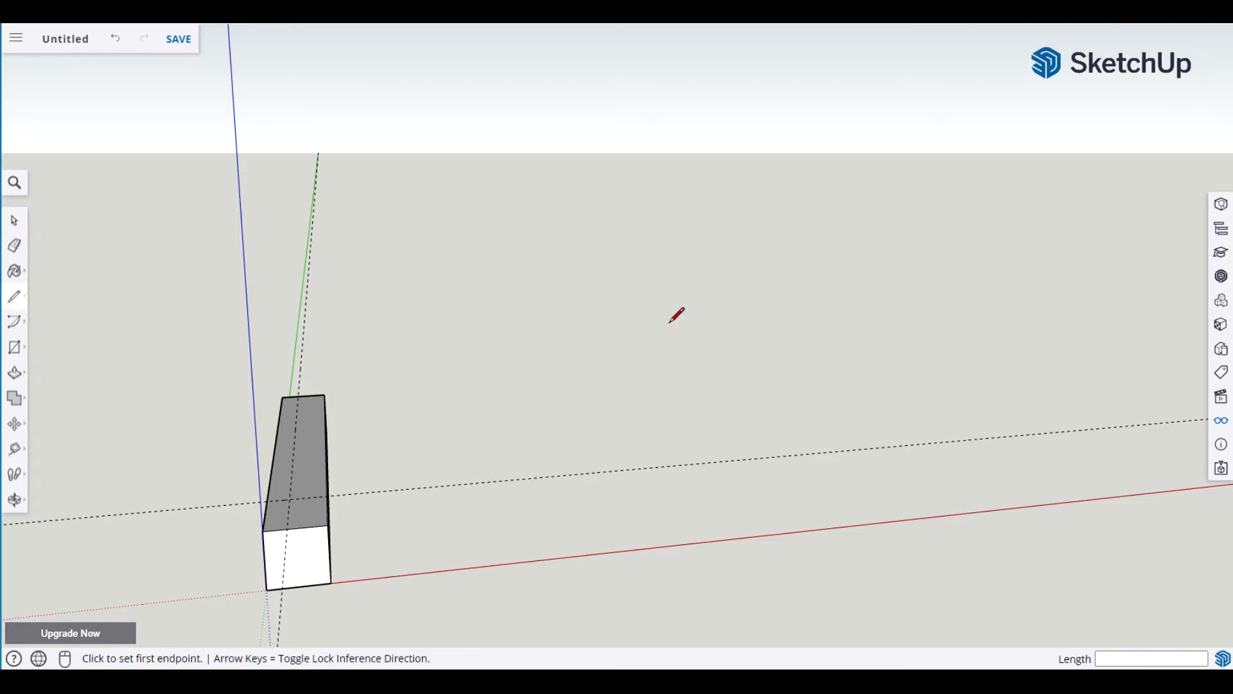
left_click(296, 395)
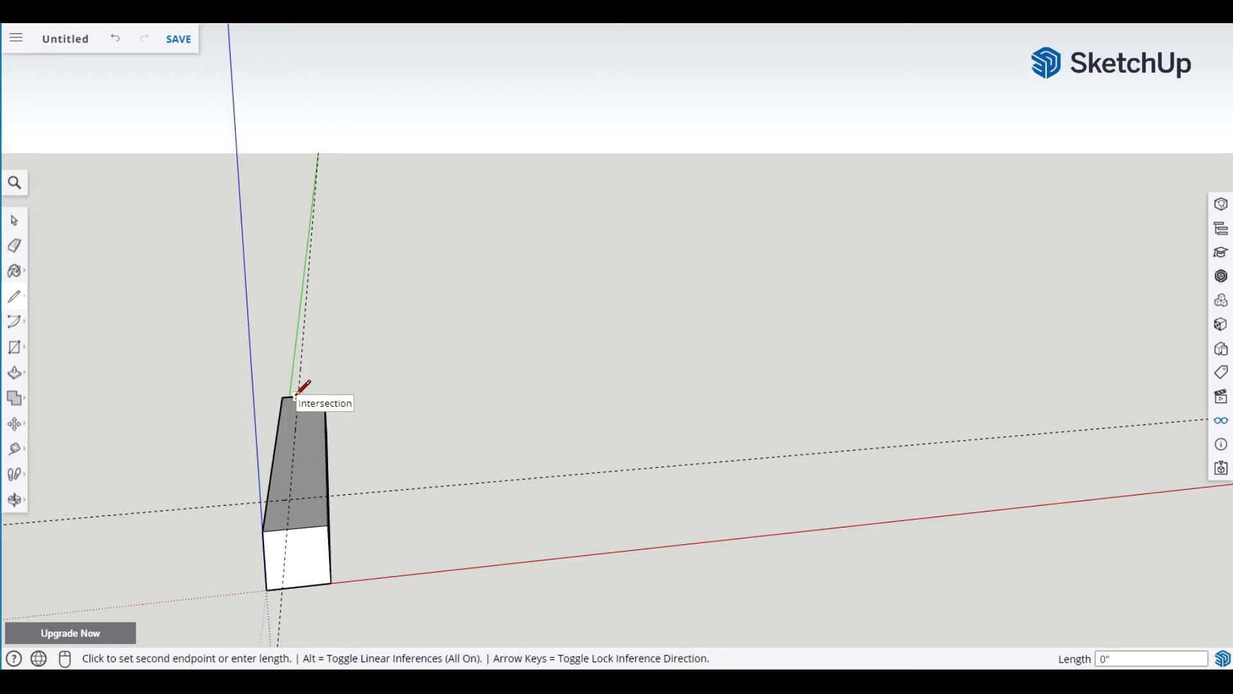
left_click(268, 500)
key("space")
Push the thin wedge outside the taper line down through the leg's full thickness to cut the taper.
middle_click_drag(190, 456, 377, 473)
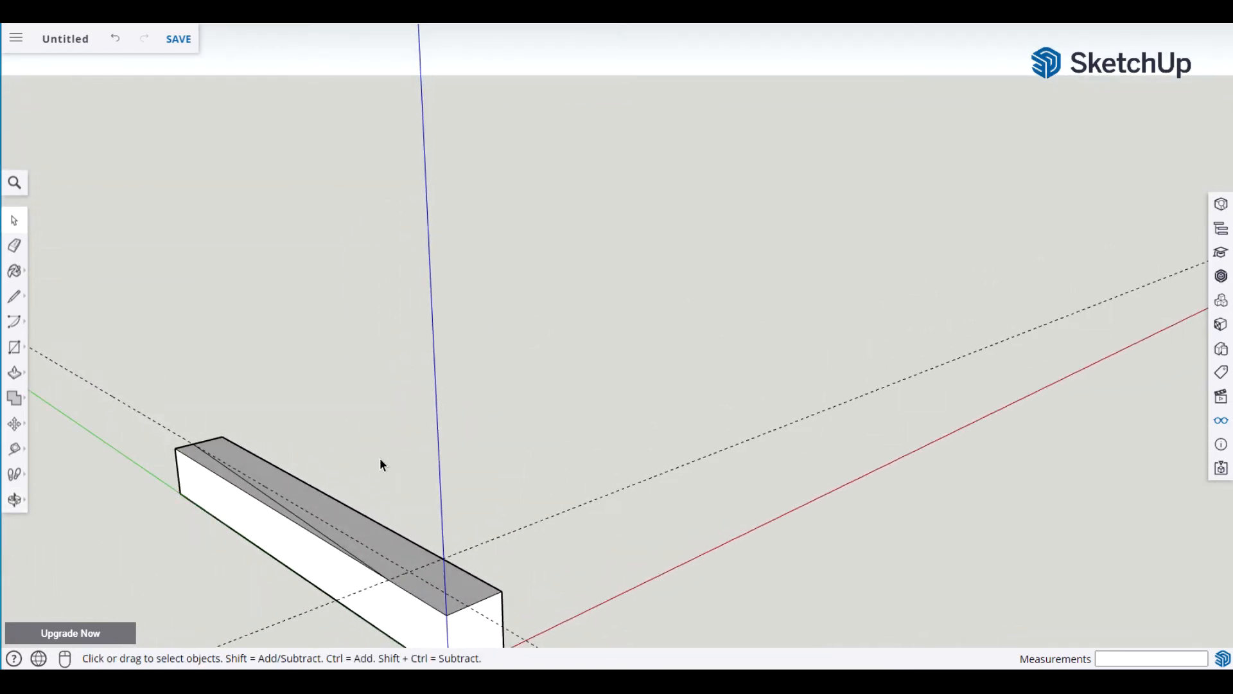
middle_click_drag(496, 454, 475, 379, "shift")
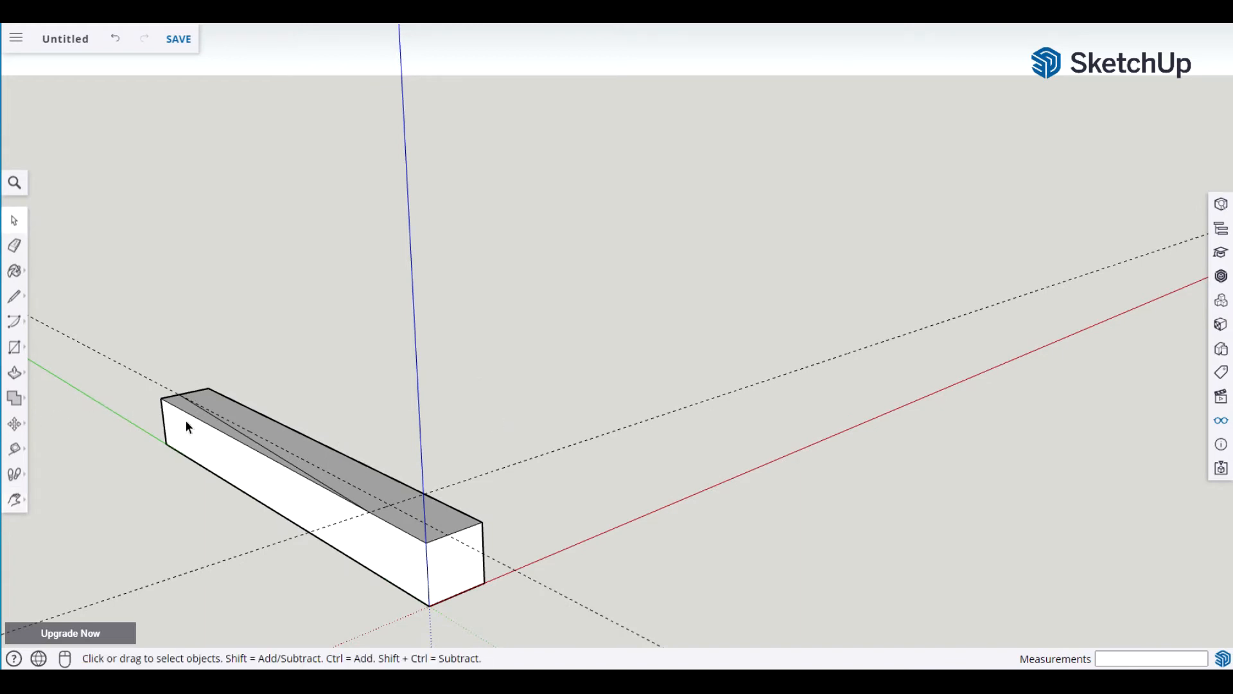
key("p")
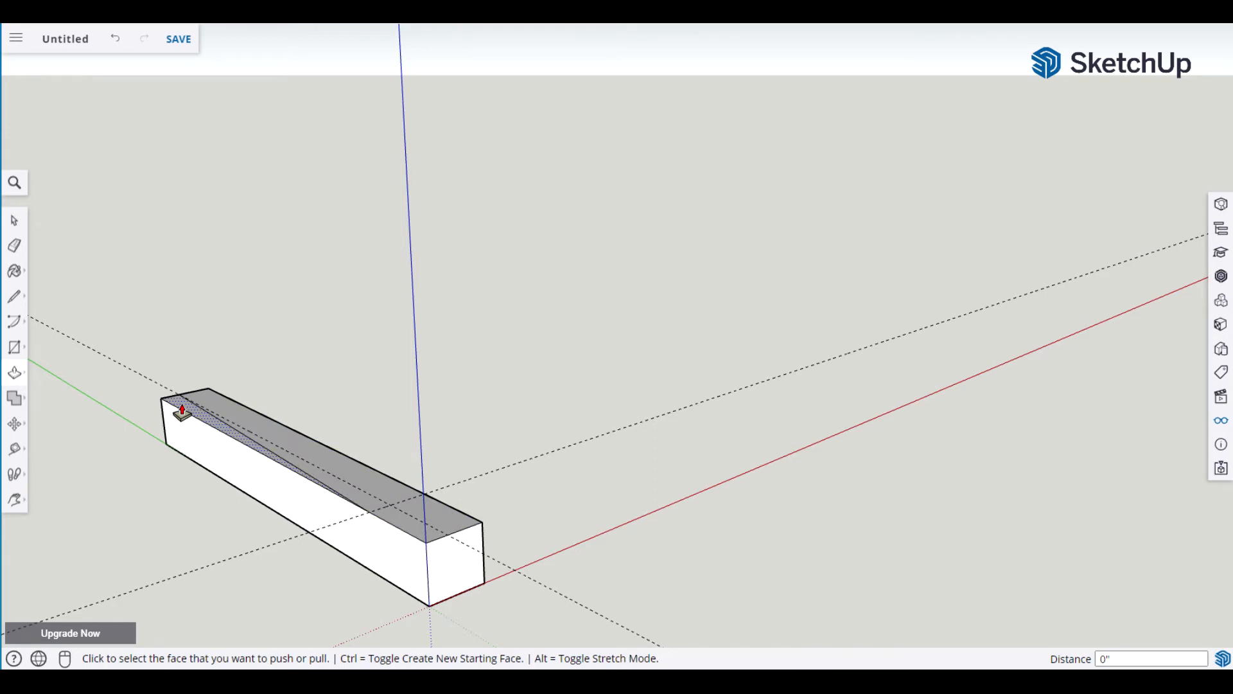
left_click(182, 412)
left_click(183, 482)
key("space")
Delete all guides from the model and close the display settings.
middle_click_drag(626, 404, 408, 399)
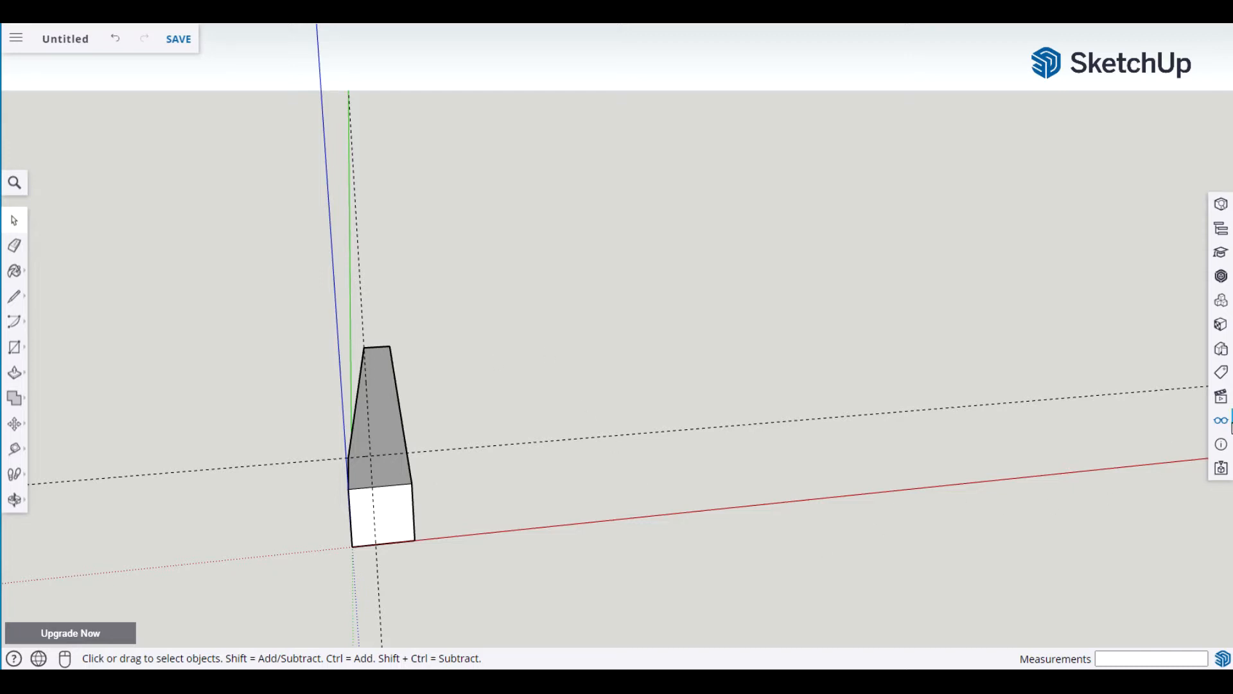
left_click(1221, 421)
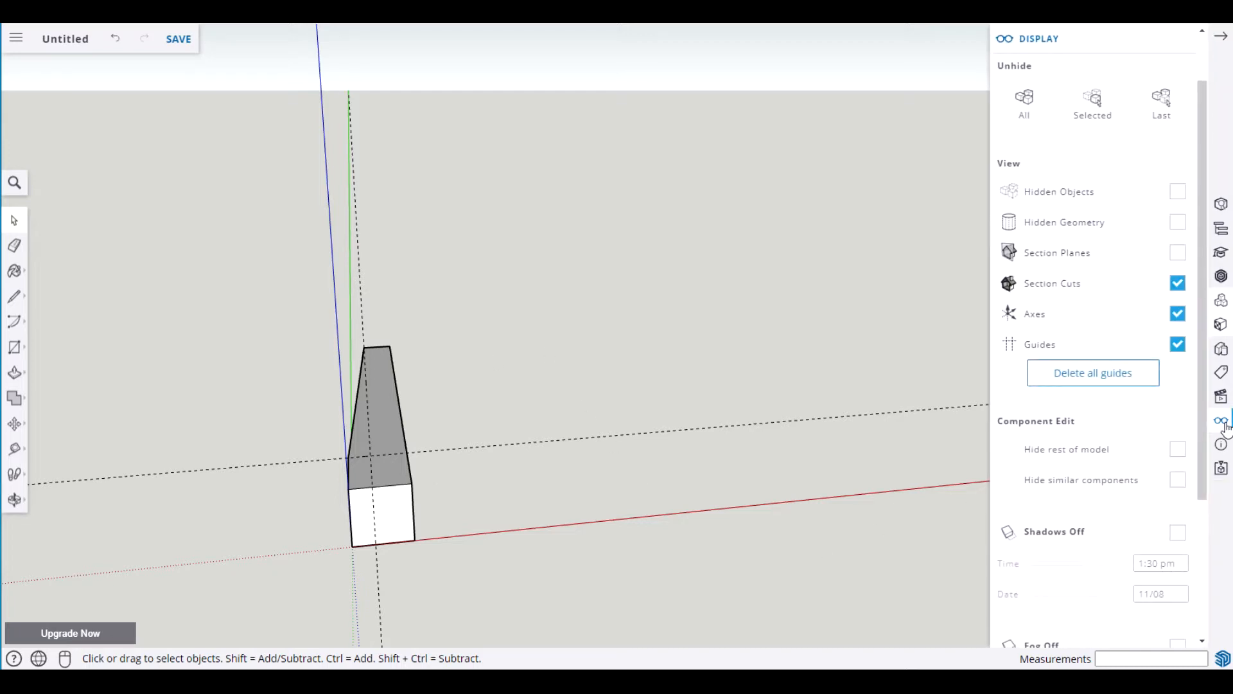
left_click(1099, 375)
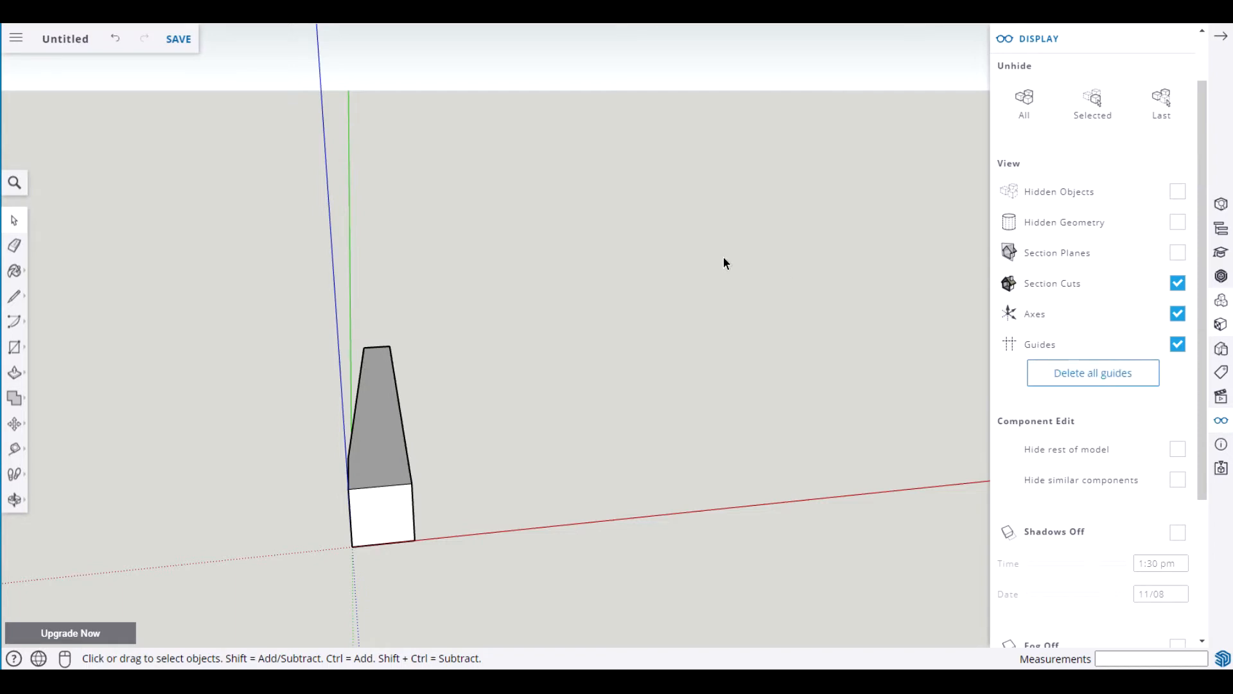
left_click(1220, 40)
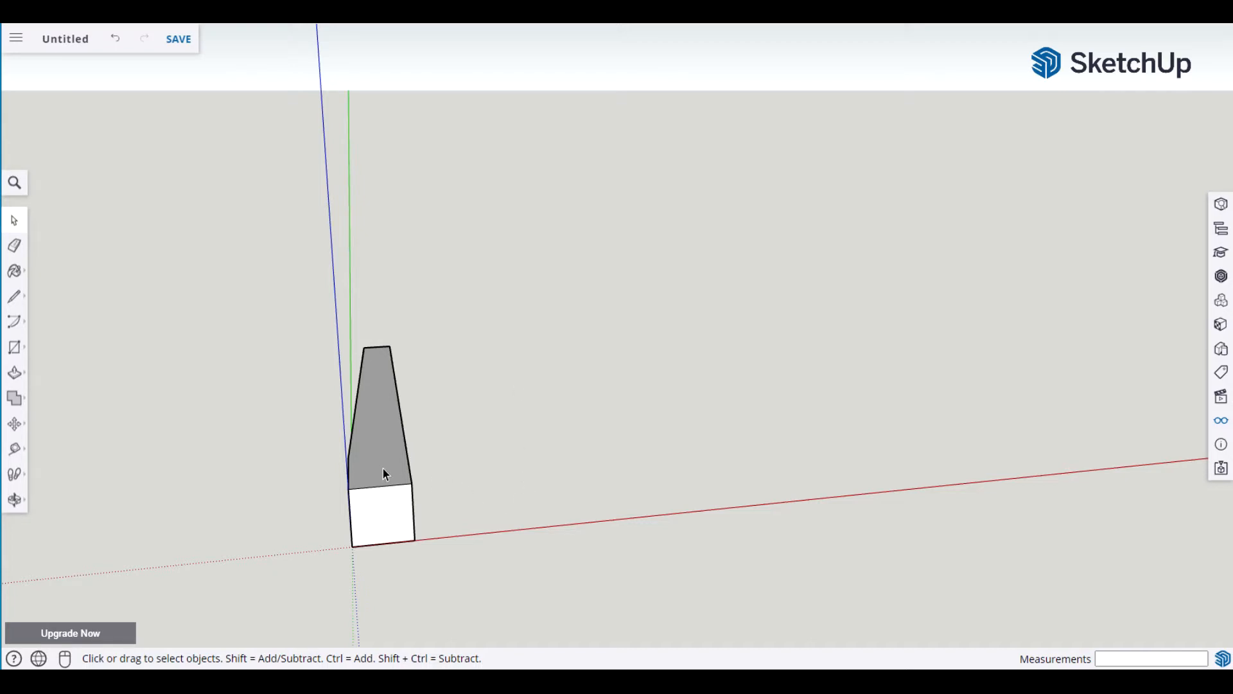
Select the whole leg and rotate it 90° around the green axis about its origin corner, swinging it below the red axis.
mouse_move(383, 468)
middle_mouse_down()
mouse_move(427, 465)
mouse_move(418, 433)
mouse_move(406, 461)
middle_mouse_up()
triple_click(379, 446)
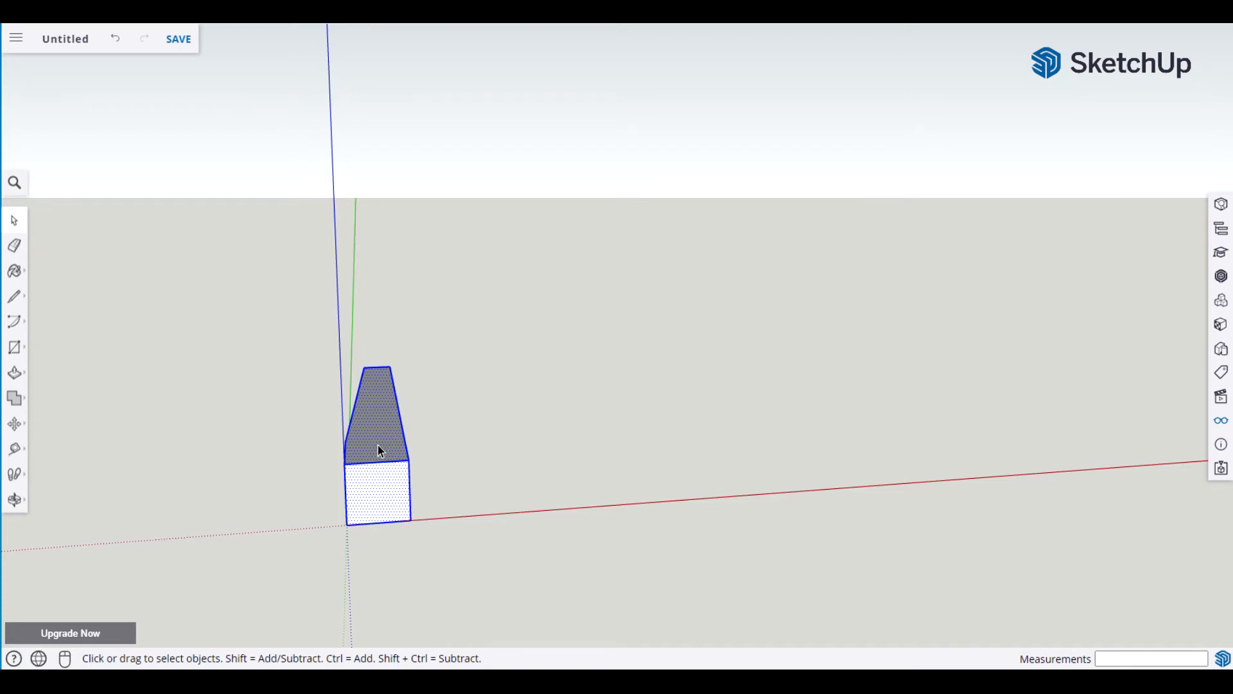
key("q")
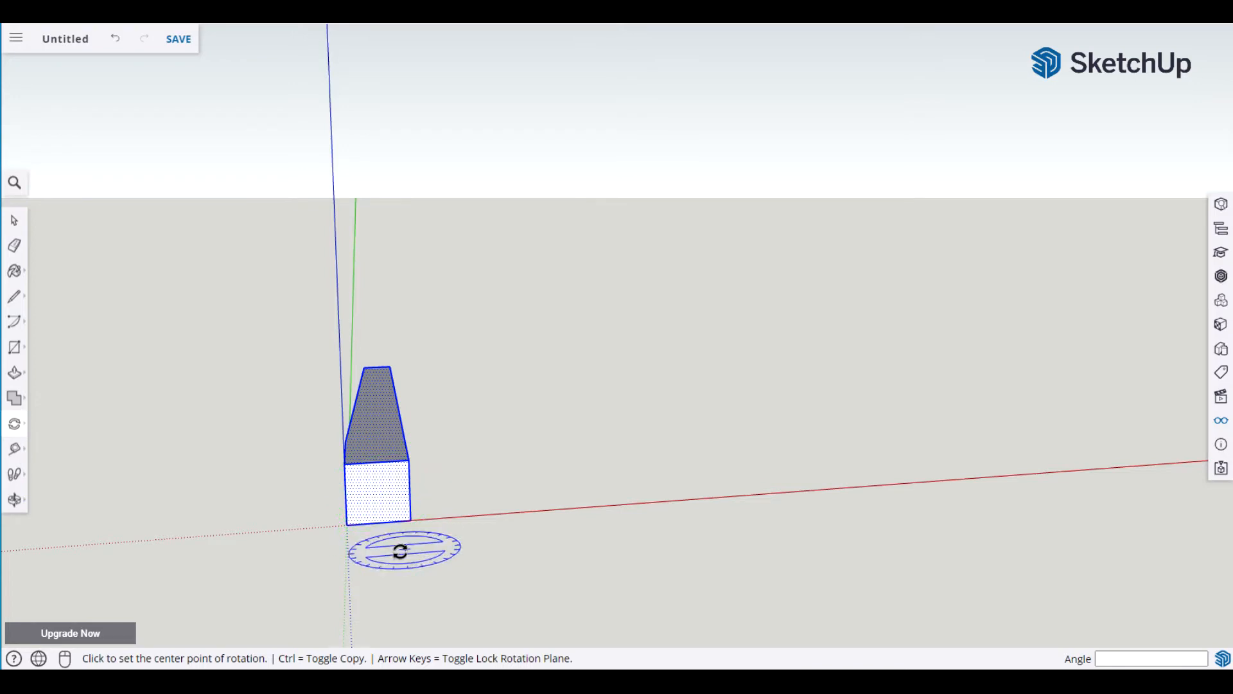
left_click(346, 525)
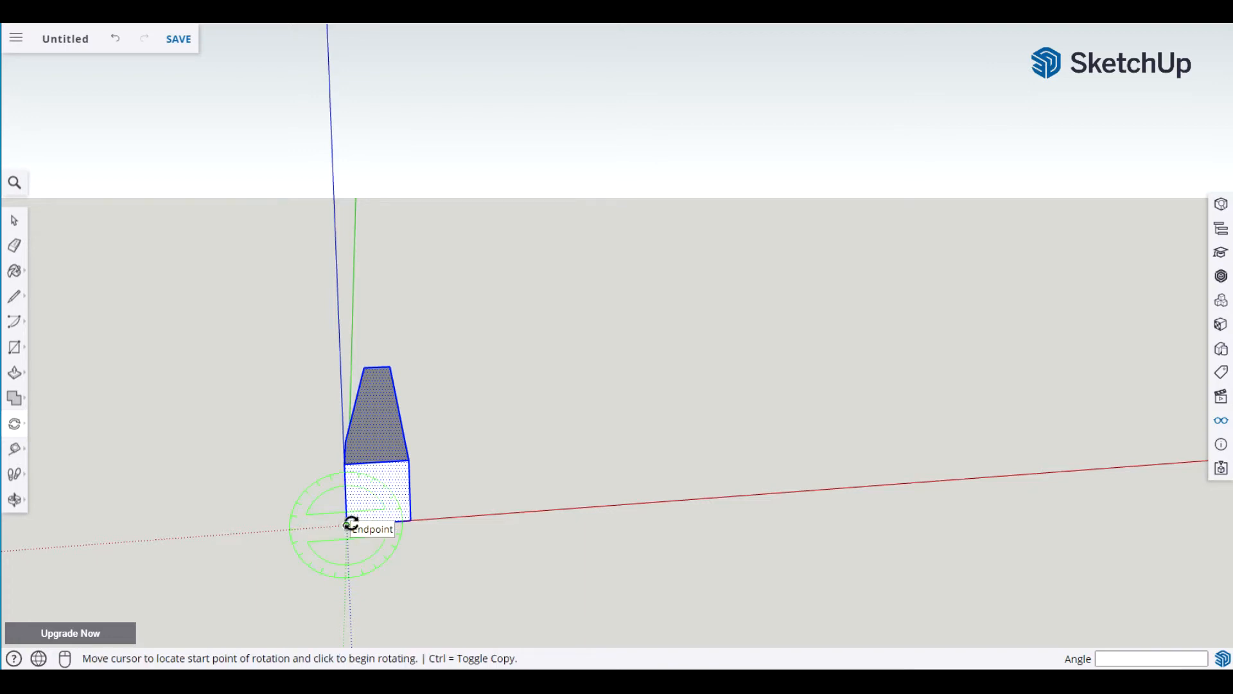
left_click(407, 520)
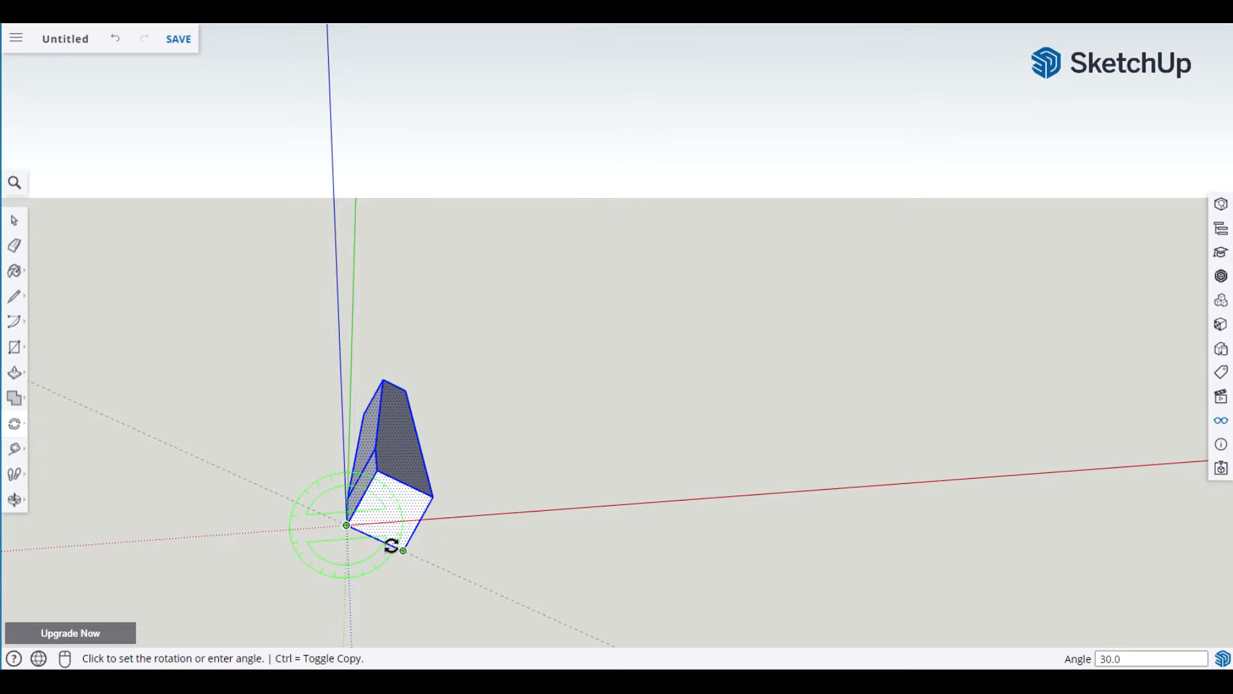
type("90")
key("Return")
key("space")
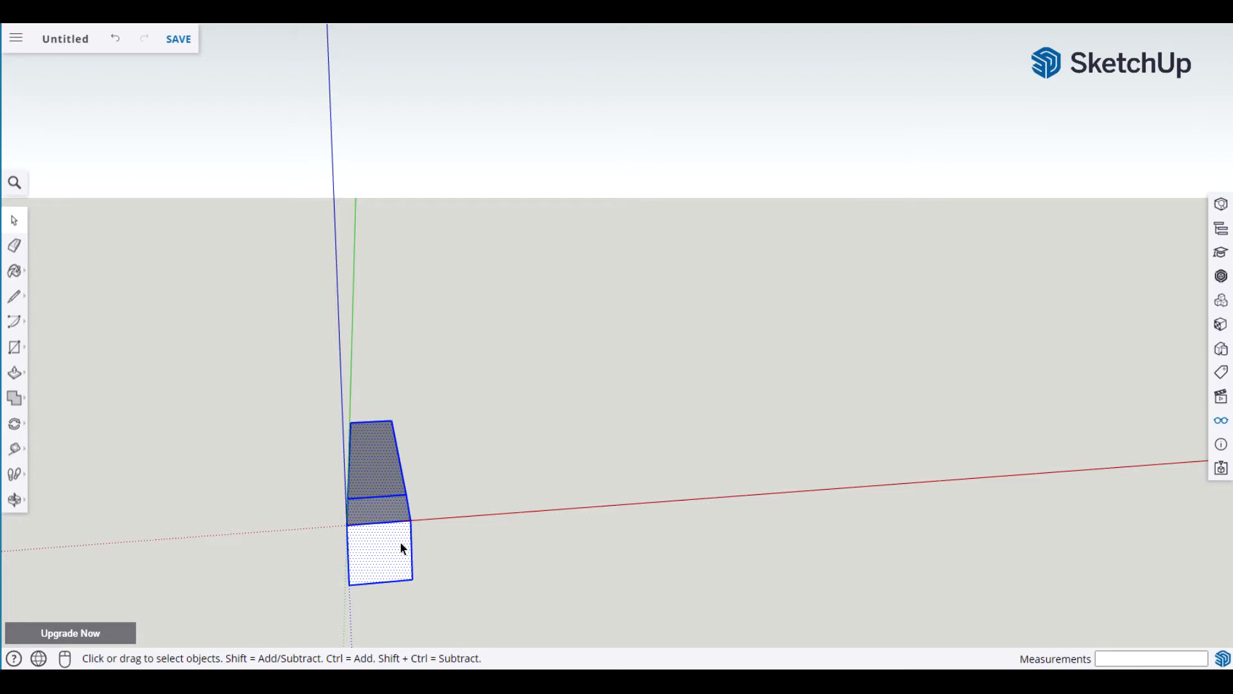
Move the rotated leg up so the lower corner of its square end sits on the origin.
key("m")
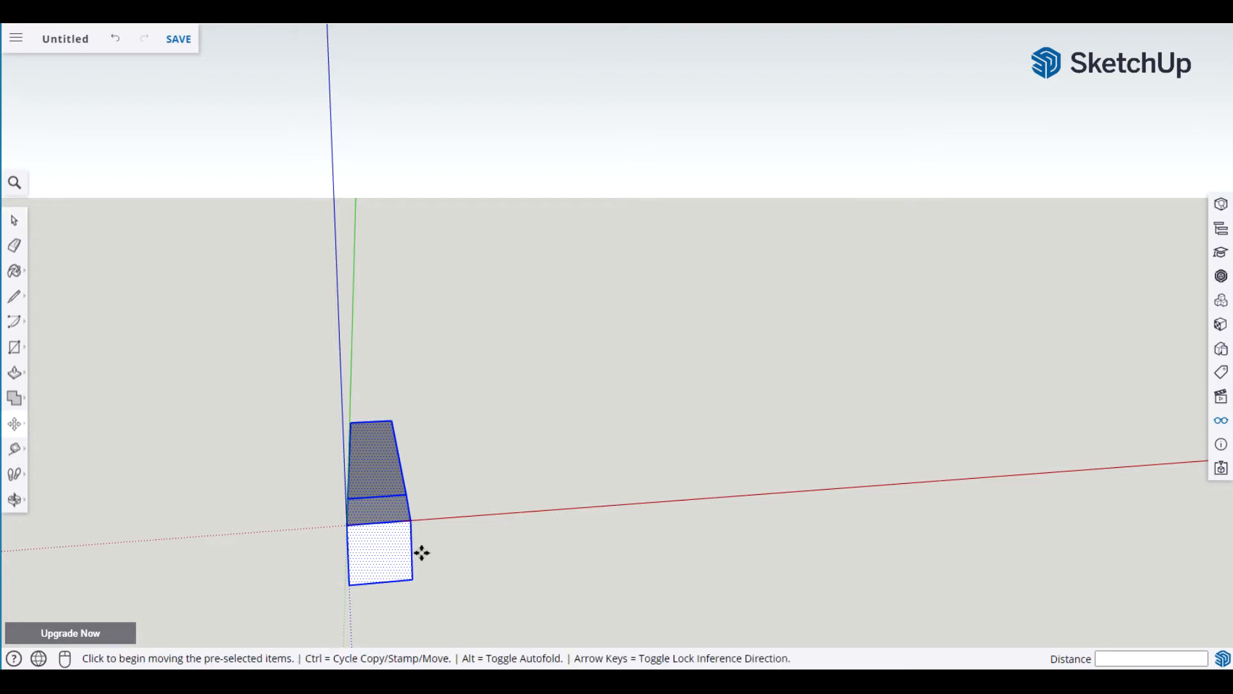
left_click(352, 581)
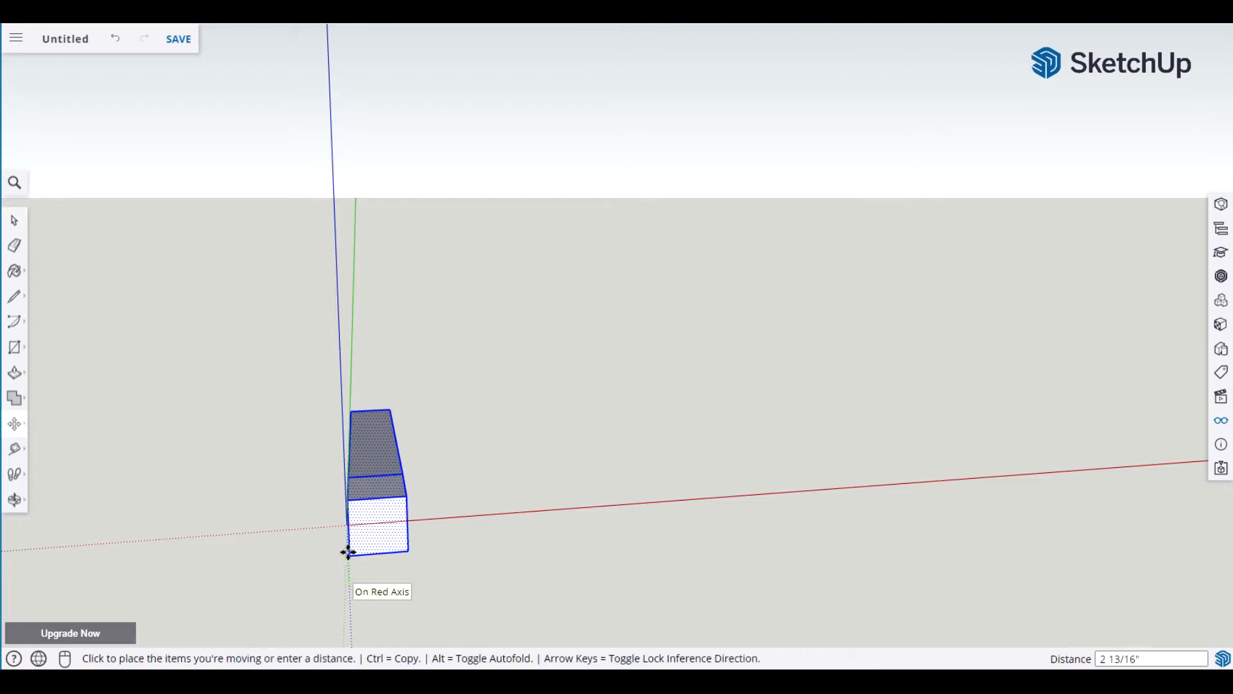
left_click(347, 525)
key("space")
left_click(453, 569)
middle_click_drag(453, 569, 545, 603)
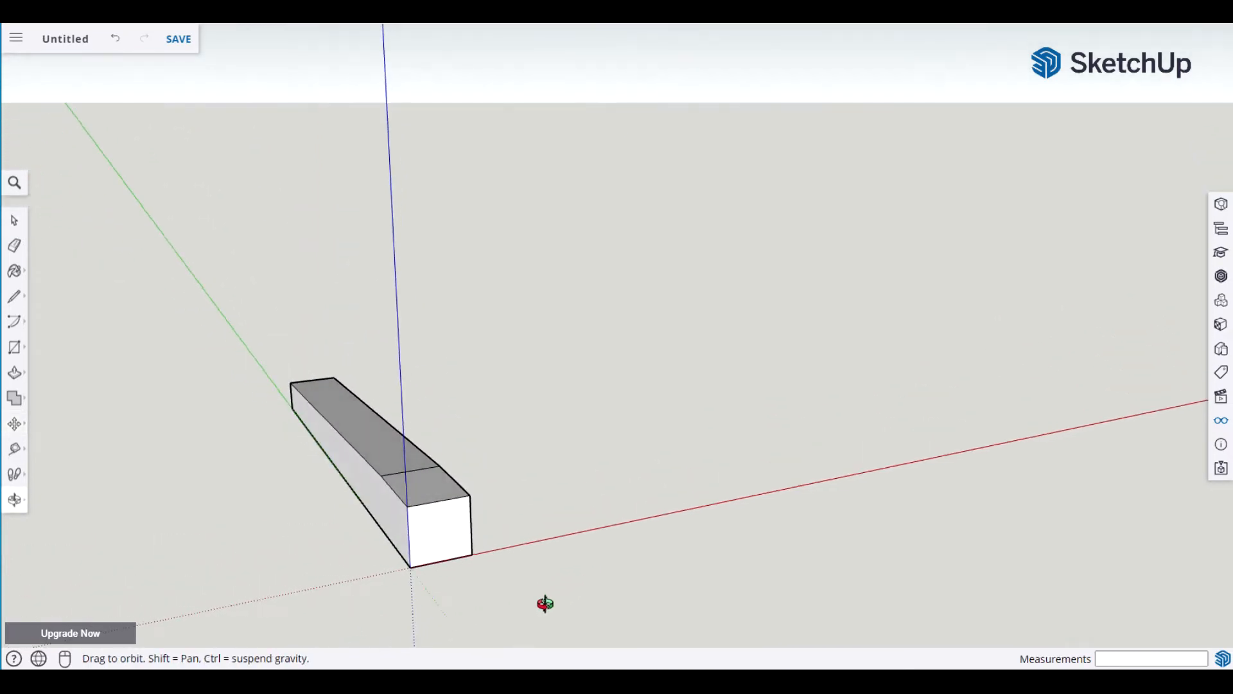
middle_click_drag(482, 523, 680, 449)
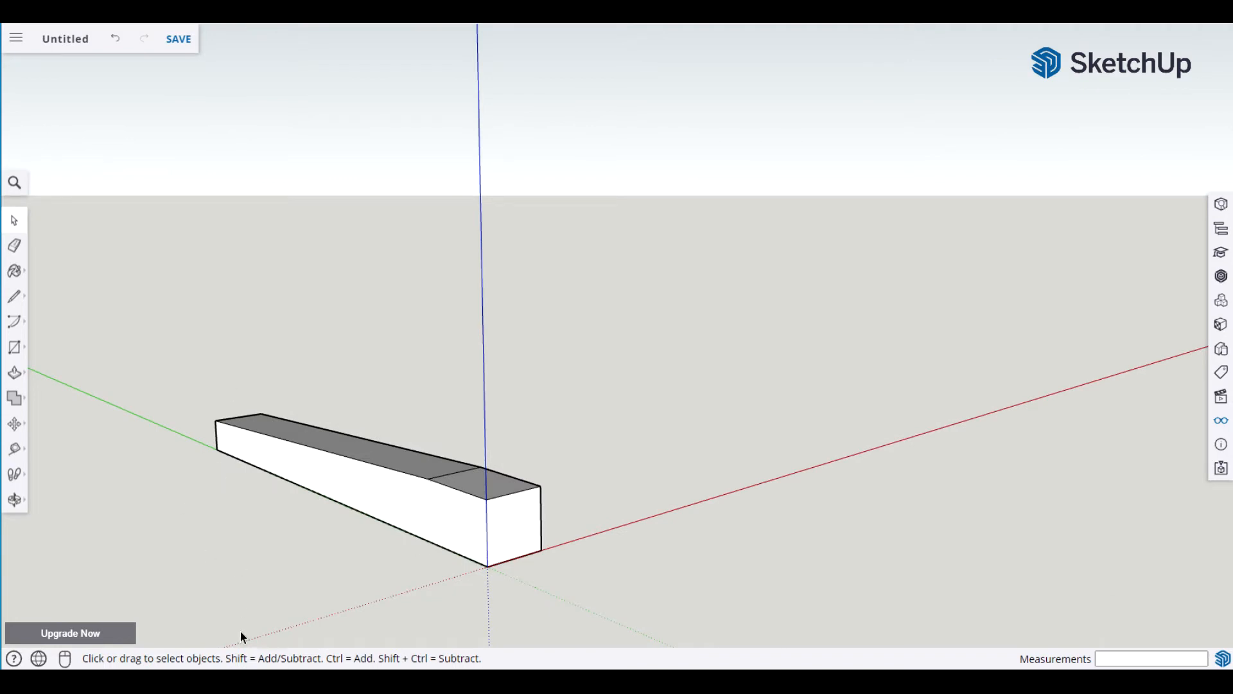
Draw a vertical line on the green-axis side face from the taper crease straight down to the lower edge.
key("l")
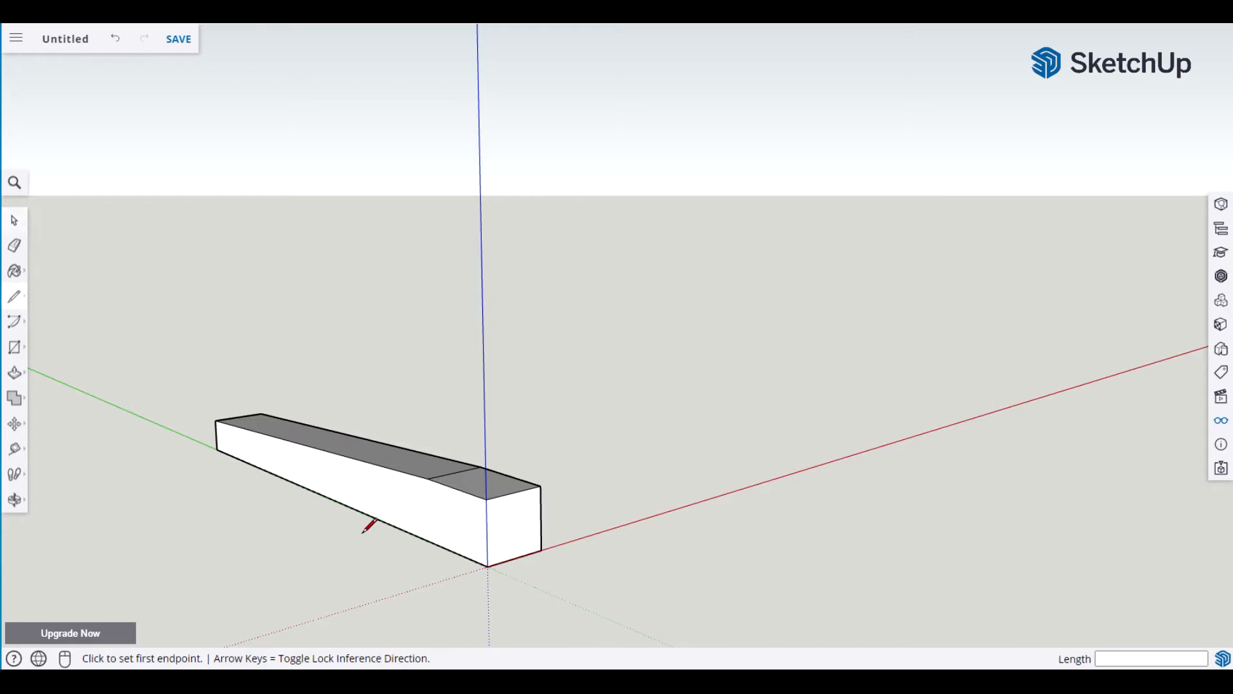
left_click(427, 477)
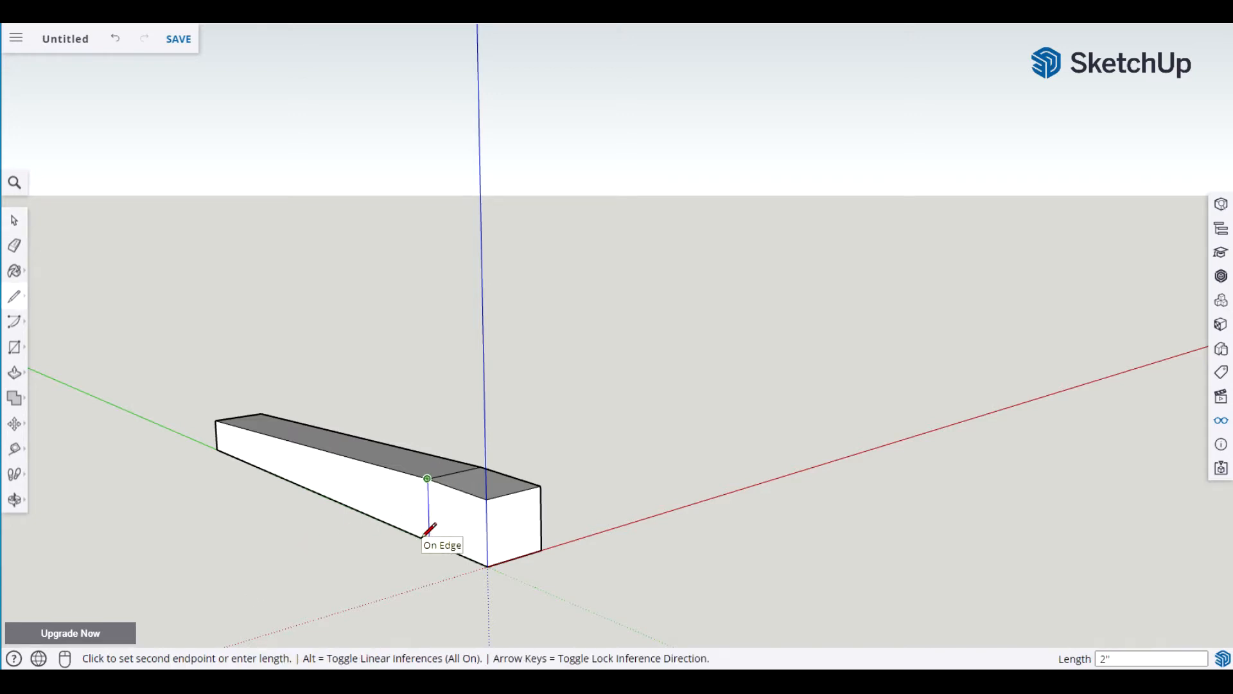
key("shift")
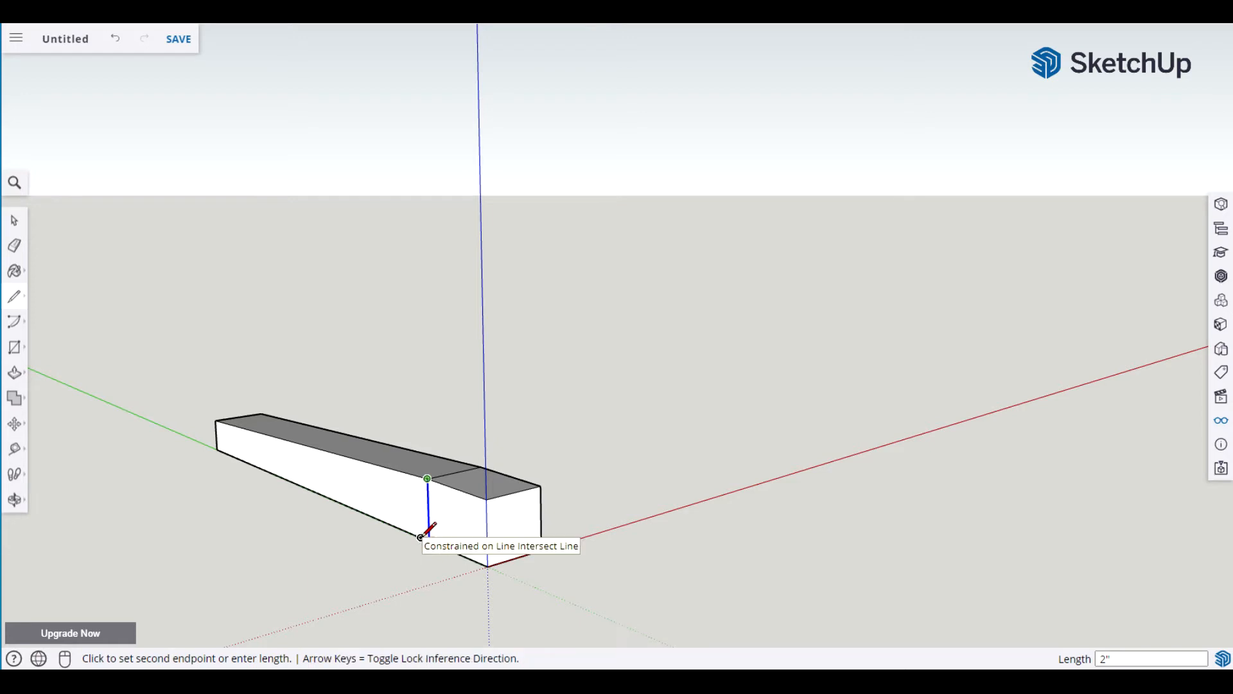
left_click(421, 537)
key("space")
middle_click_drag(576, 443, 510, 420)
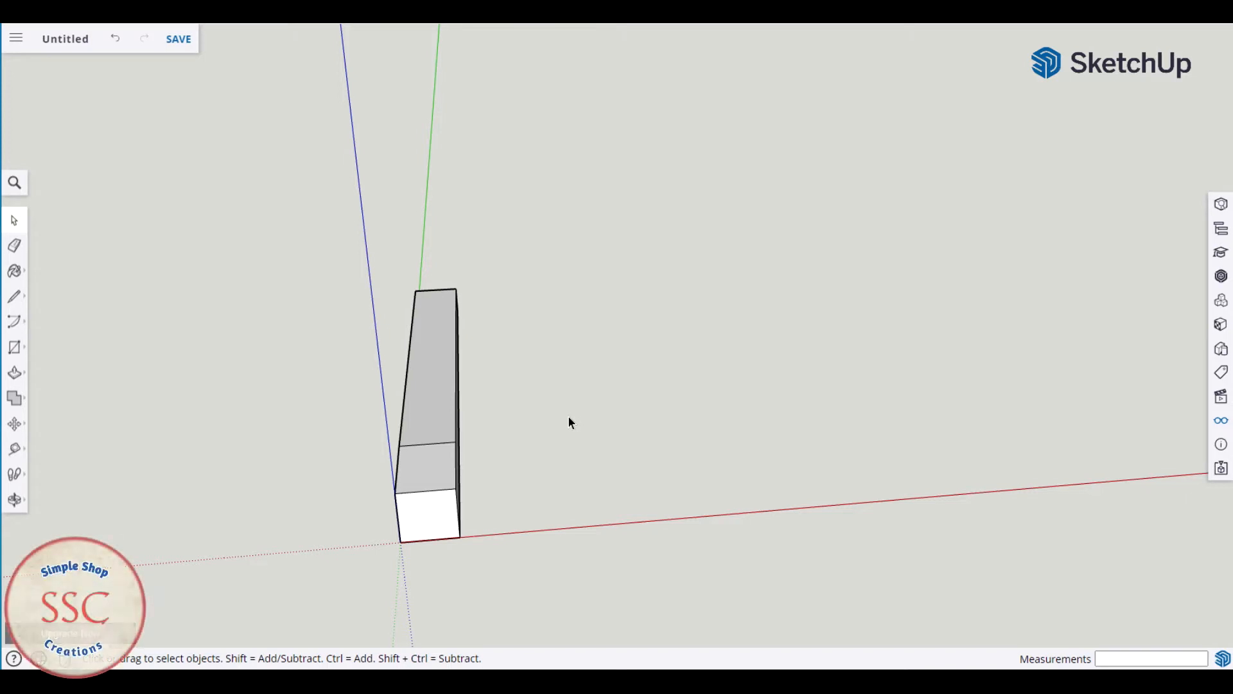
Place a guide on the sloped upper face, 0.75" from its long edge on the green-axis side.
key("t")
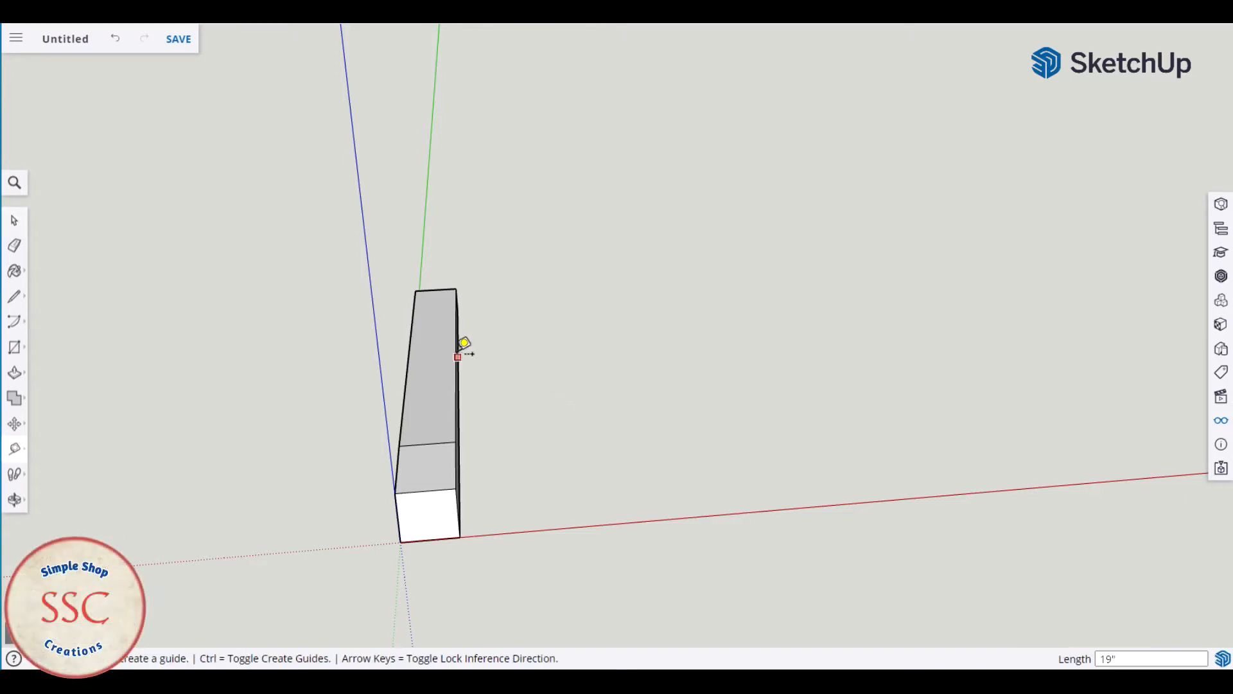
left_click(420, 331)
type(".75")
key("Return")
key("space")
mouse_move(591, 366)
middle_mouse_down()
mouse_move(565, 368)
mouse_move(638, 347)
mouse_move(609, 357)
middle_mouse_up()
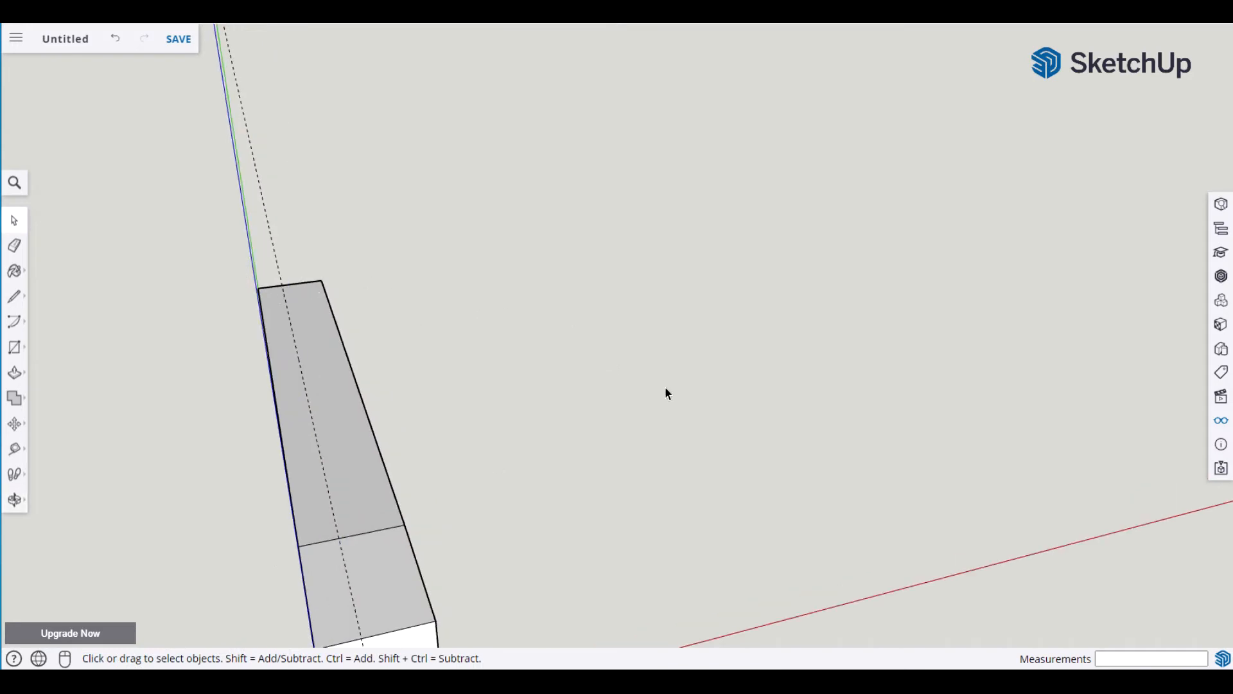
Draw the second taper line from the 0.75" guide at the leg's far end to the crease's endpoint on the green-axis side.
key("l")
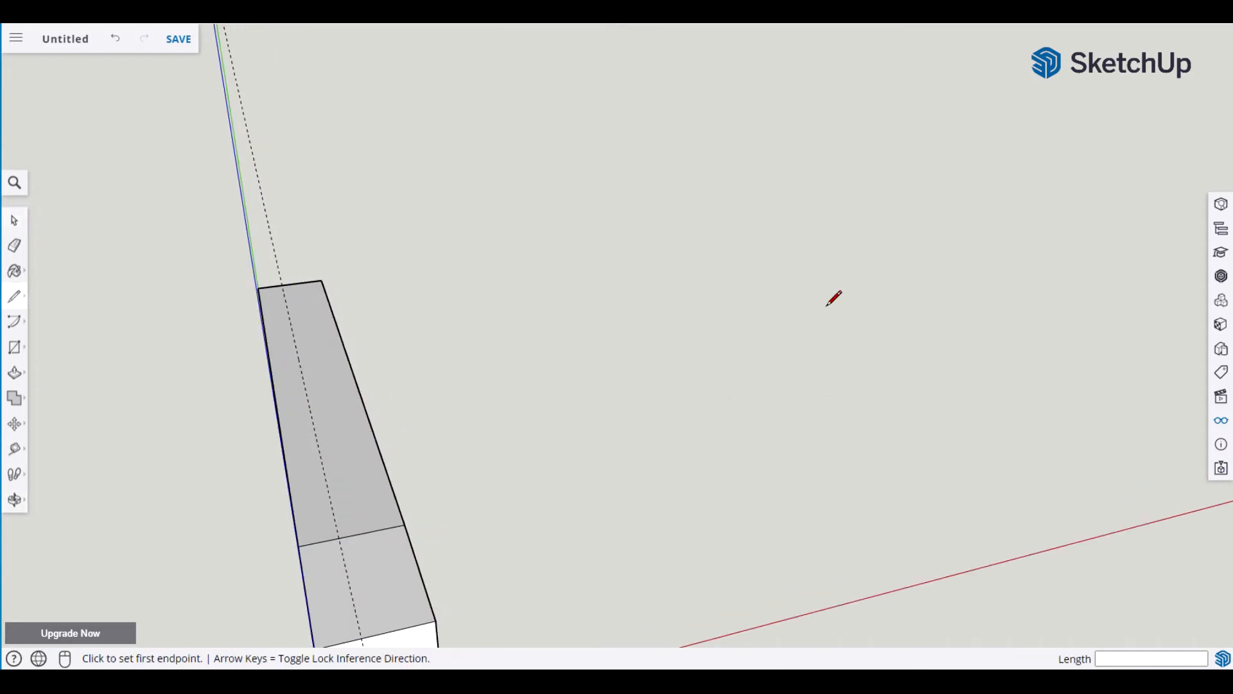
left_click(282, 284)
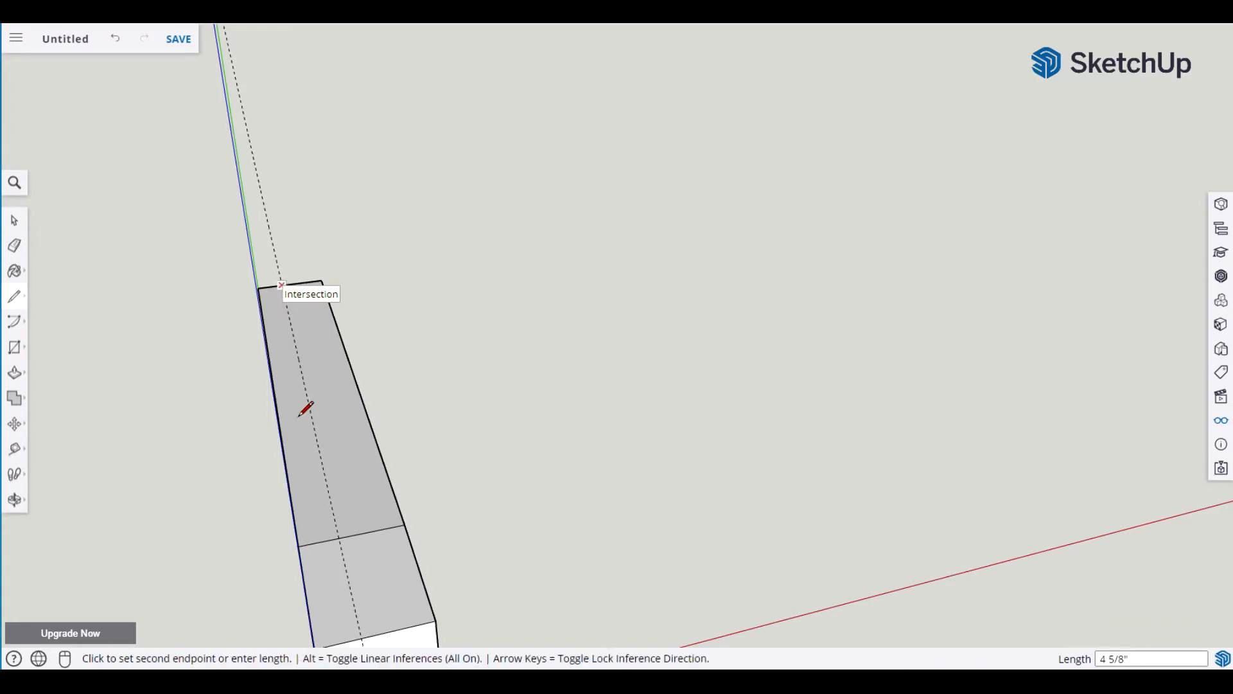
left_click(296, 540)
key("space")
middle_click_drag(156, 469, 217, 447)
scroll(299, 400, "down", 2)
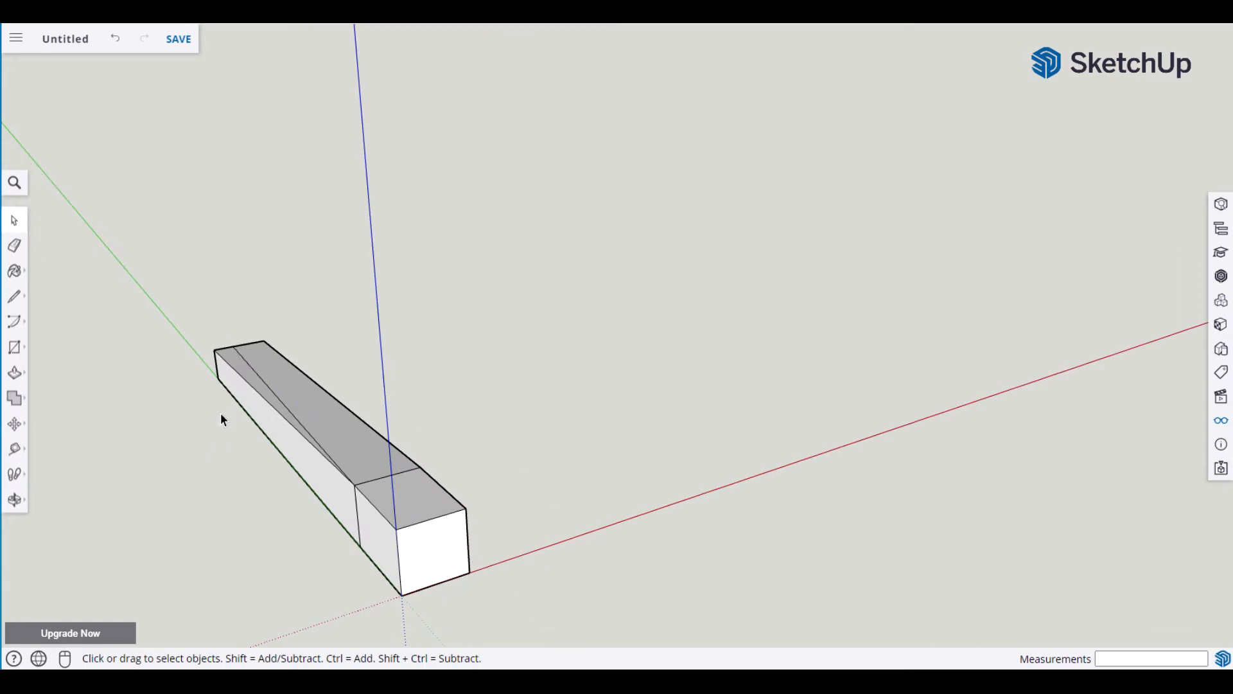
key("p")
left_click(233, 388)
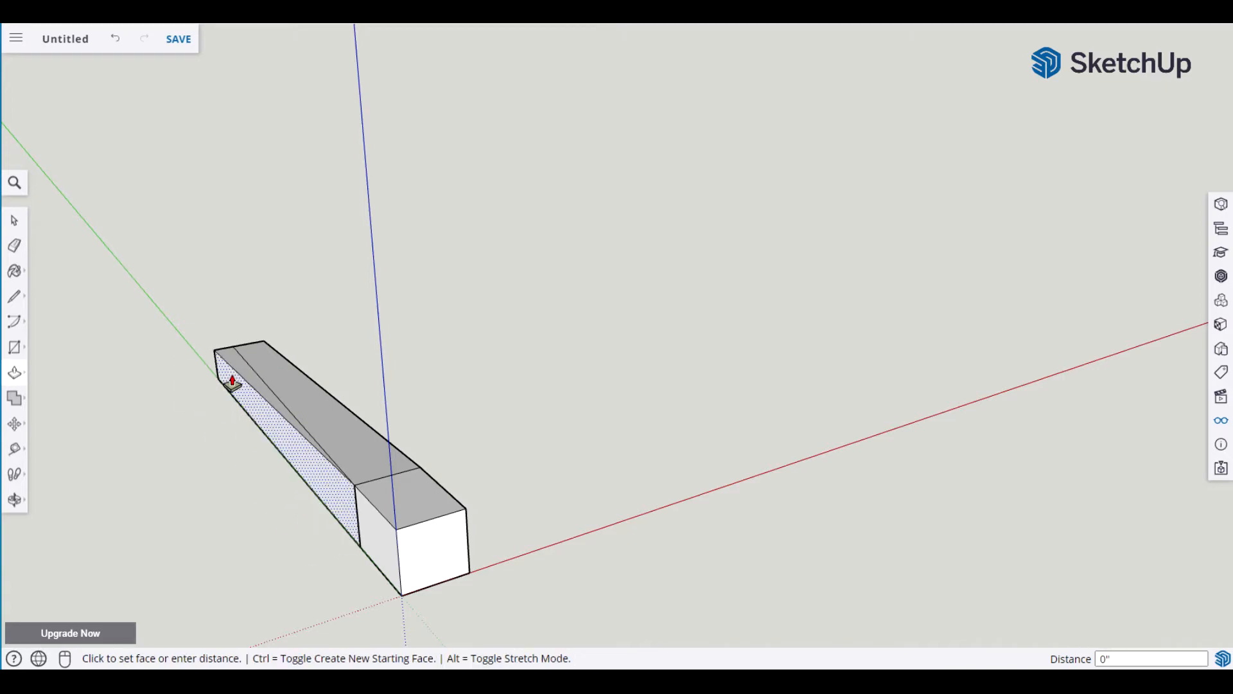
key("space")
key("p")
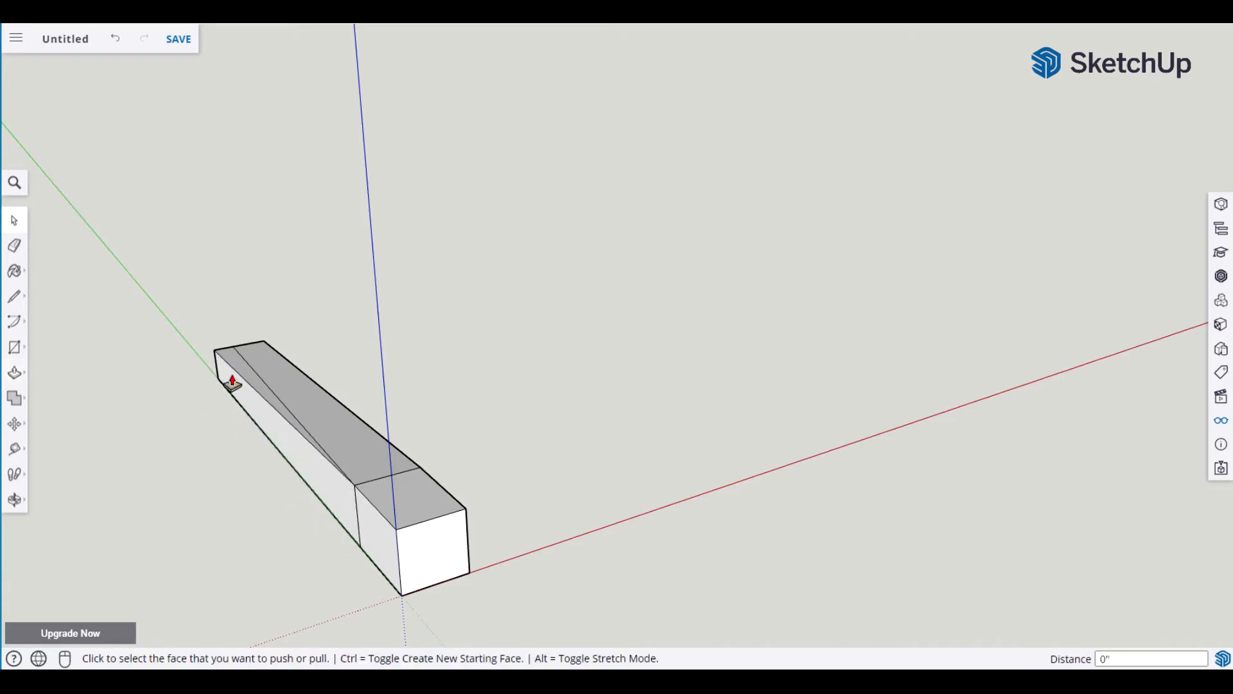
left_click(242, 383)
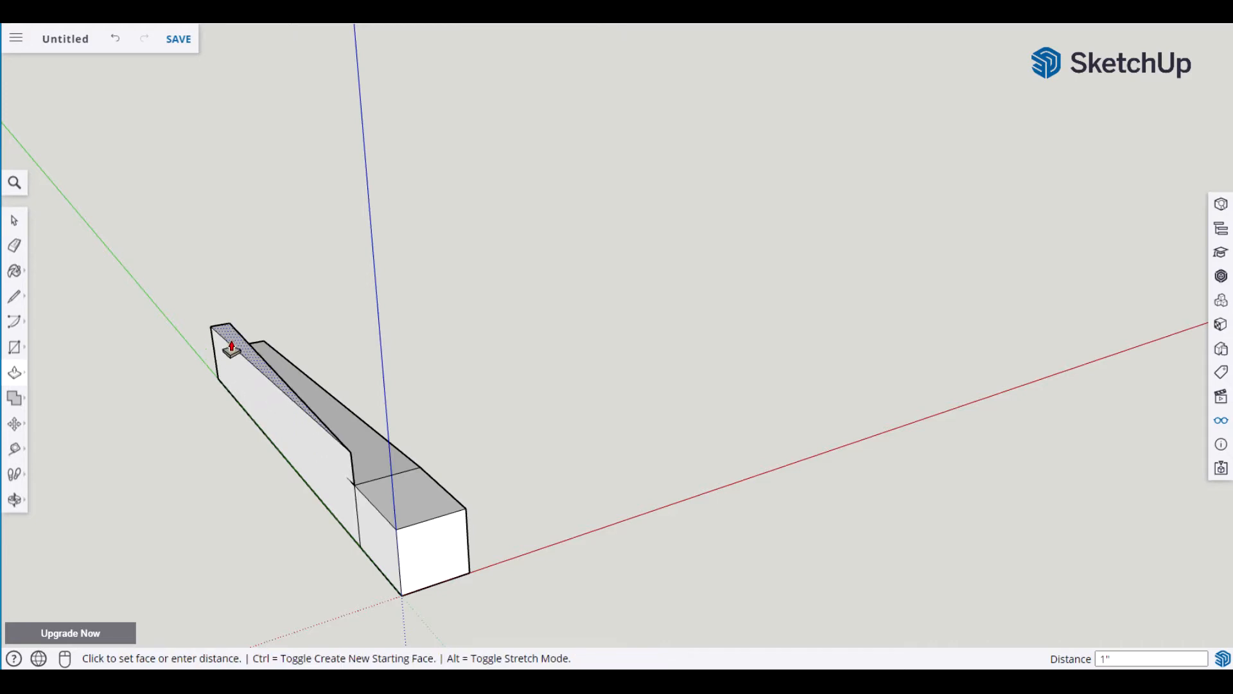
key("Escape")
key("space")
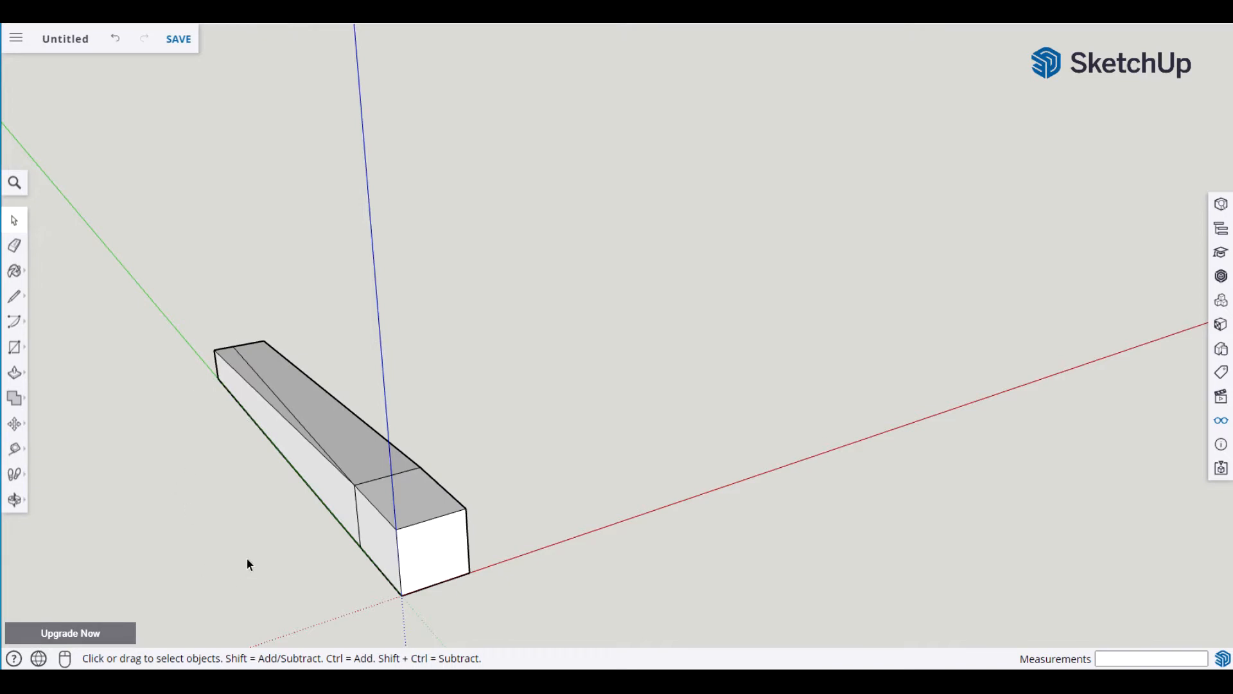
Delete the long edge shared by the wedge and the side face, opening the leg along the second taper.
left_click(241, 374)
key("Delete")
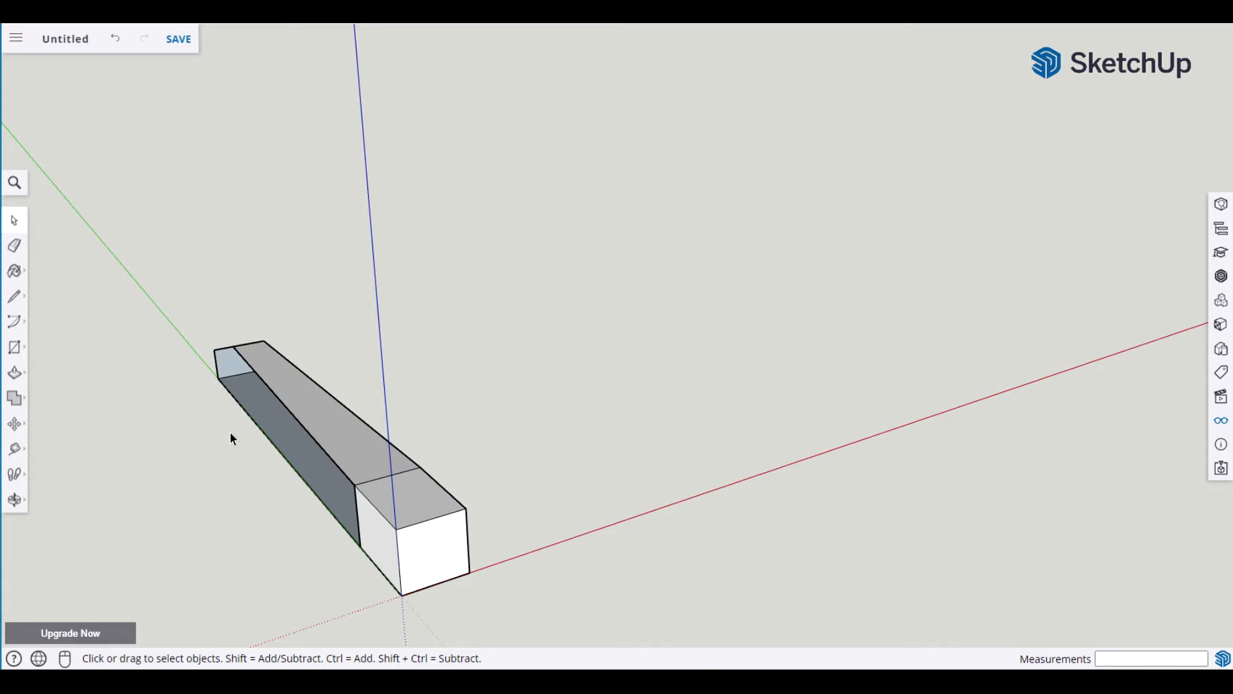
Try deleting the leg's exposed underside face, and undo the deletion.
left_click(262, 411)
key("Delete")
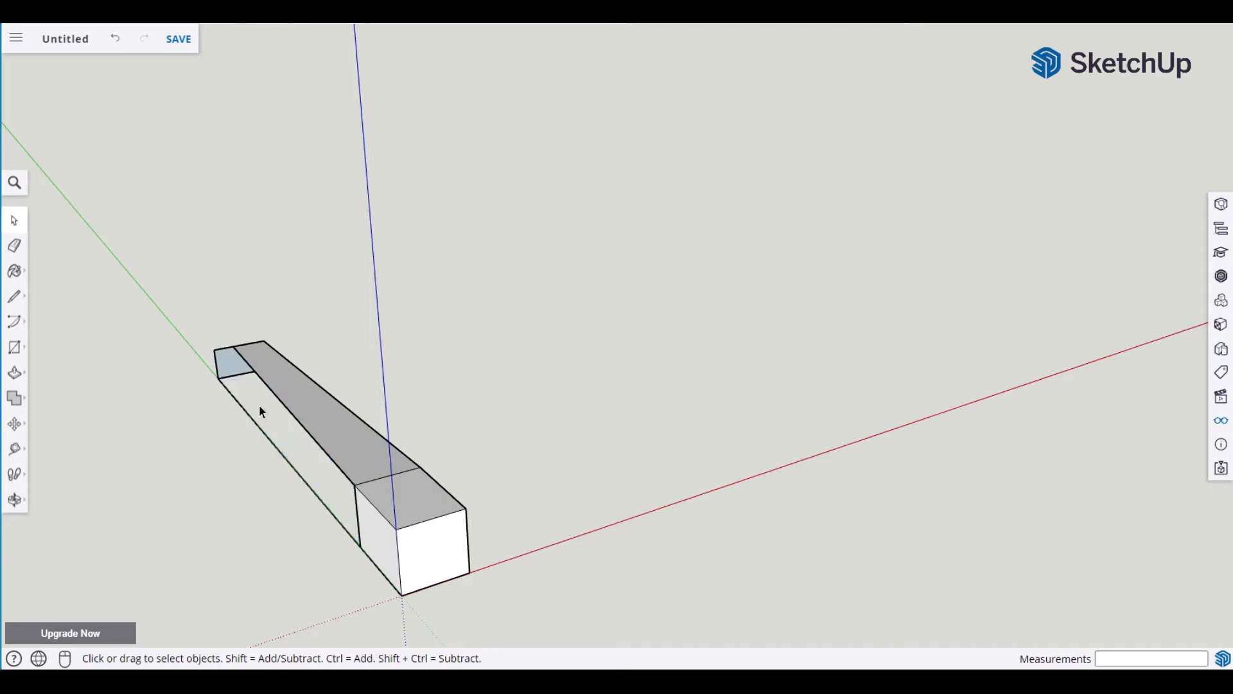
key("ctrl+z")
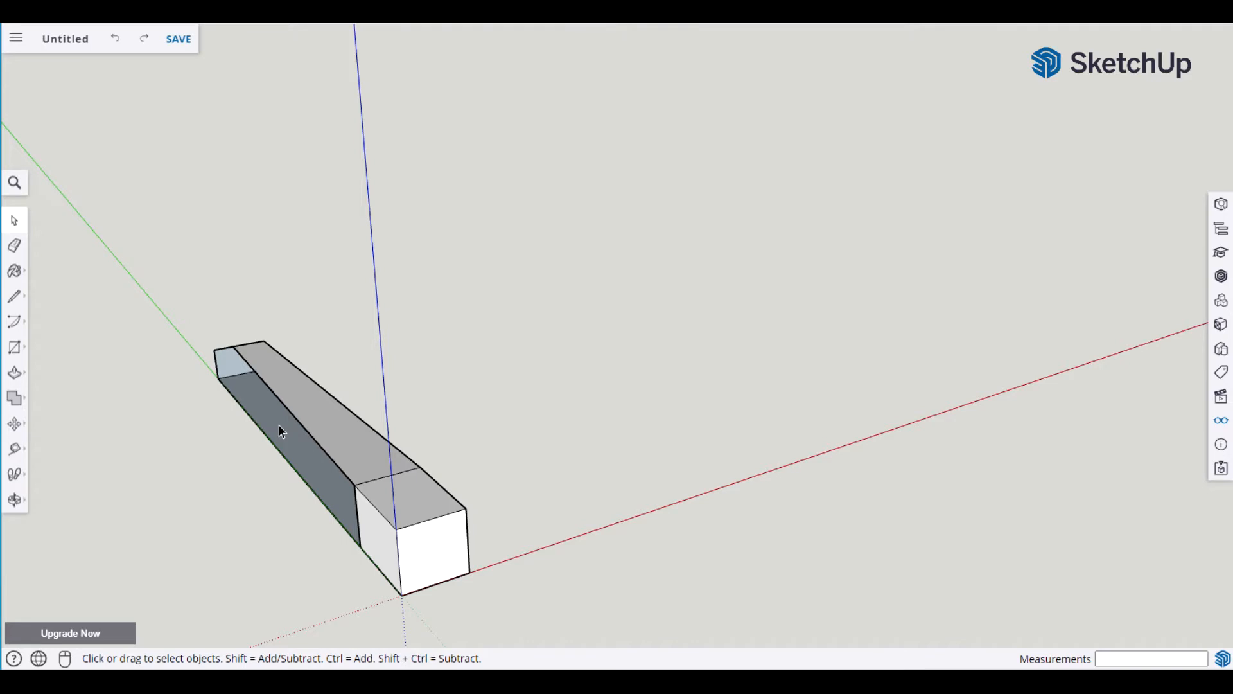
Draw lines from the taper line's far end down to the lower end edge and along the underside to the vertical line, closing the tapered side.
scroll(279, 425, "up", 3)
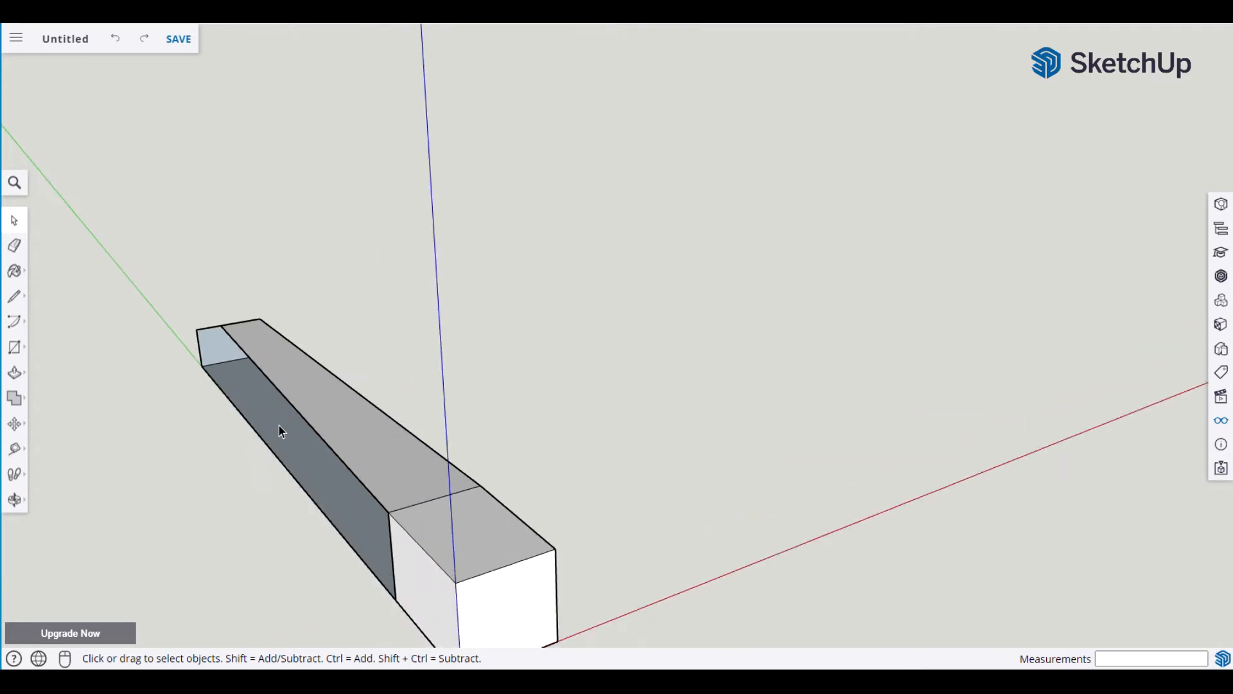
key("l")
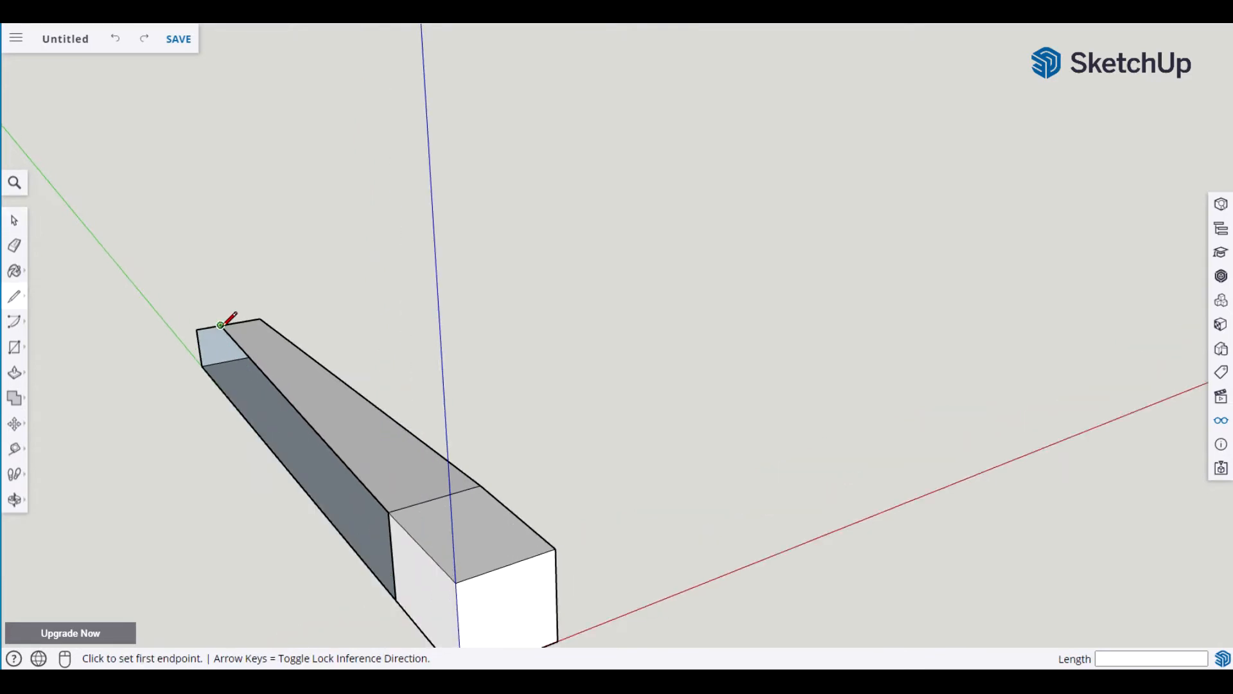
left_click(220, 324)
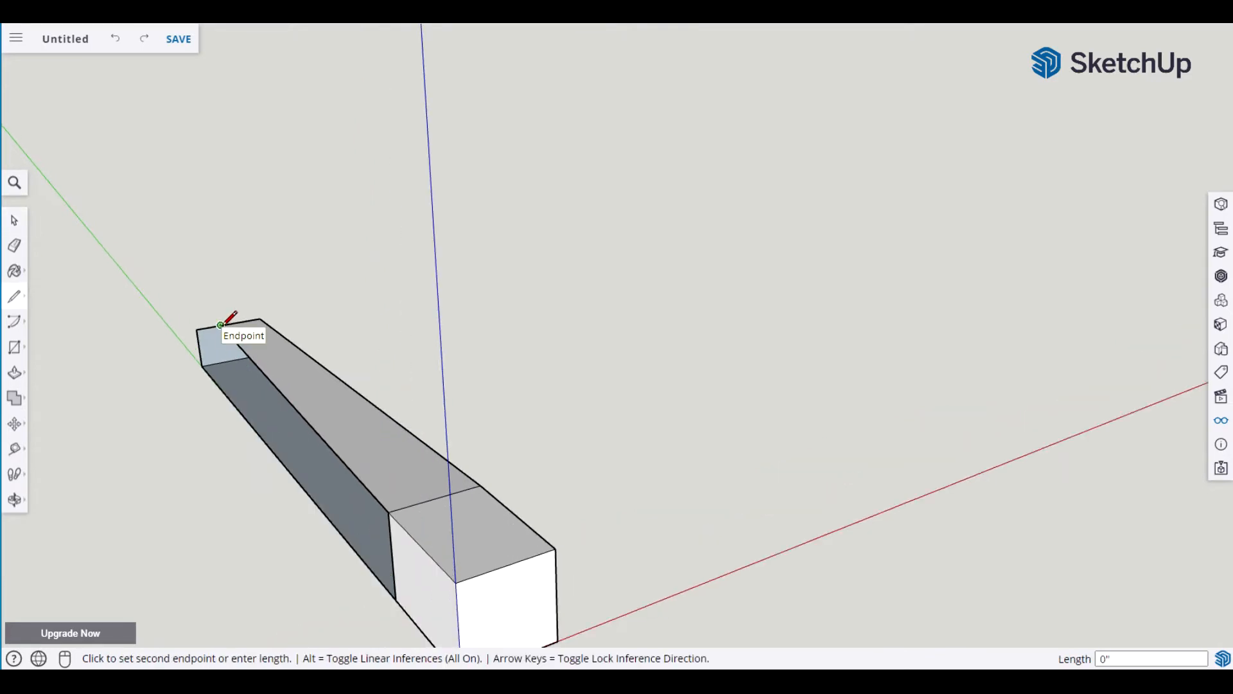
left_click(226, 358)
left_click(226, 361)
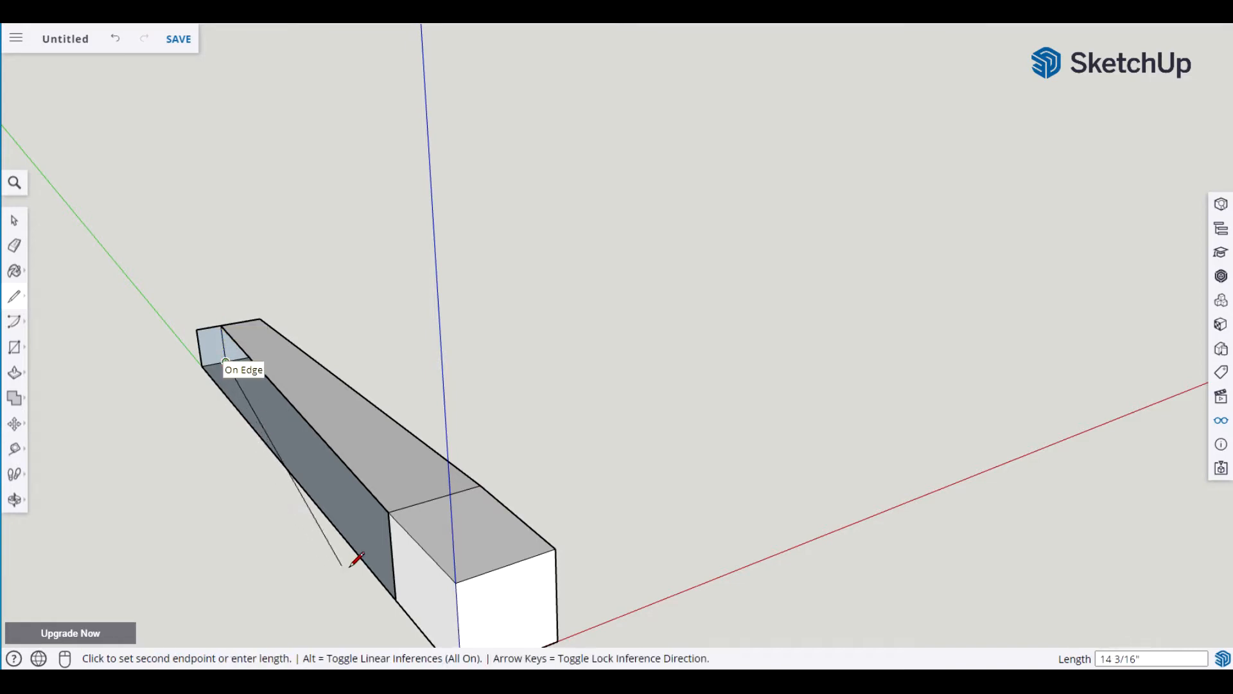
left_click(395, 600)
key("space")
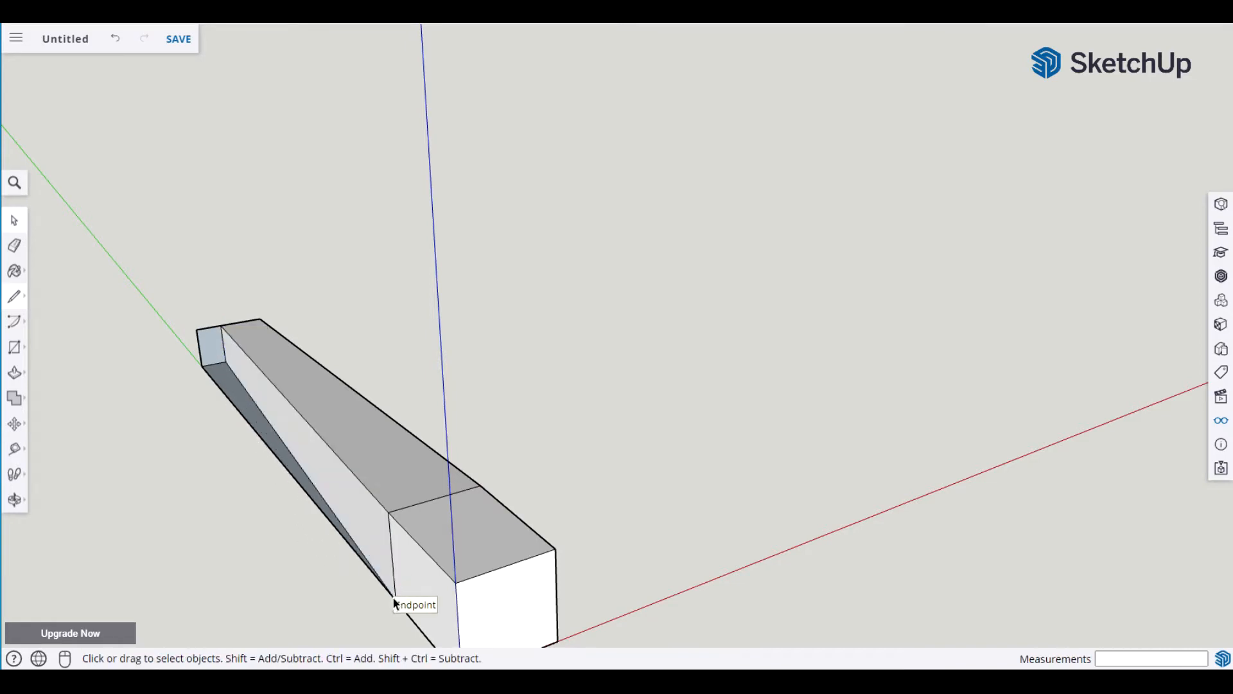
middle_click_drag(127, 476, 176, 468)
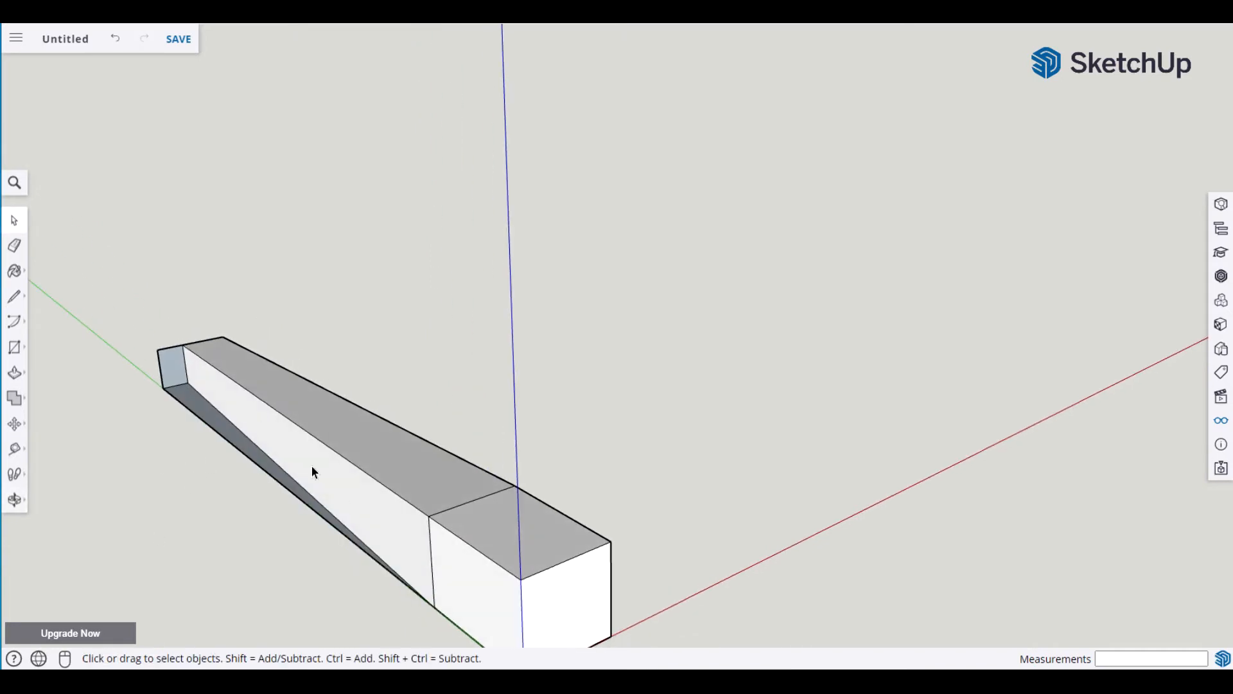
Delete the leftover end piece, the underside sliver and their stray edges outside the new tapered side.
left_click(165, 349)
key("Delete")
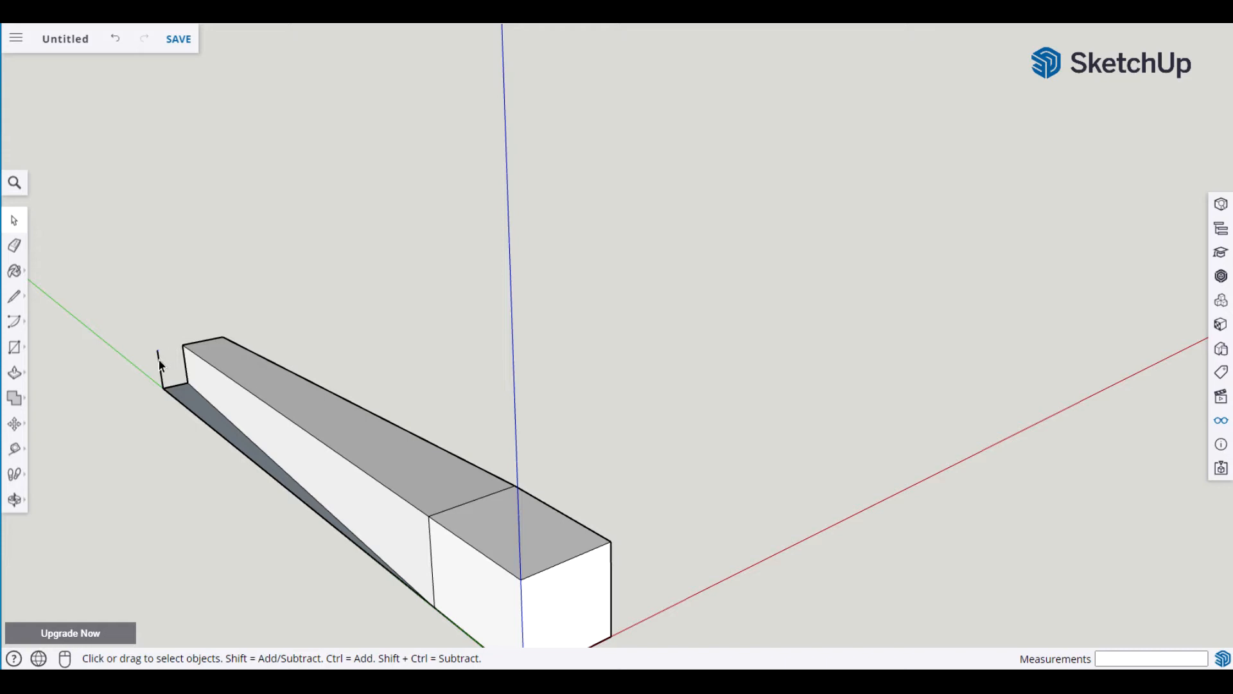
left_click(186, 396)
key("Delete")
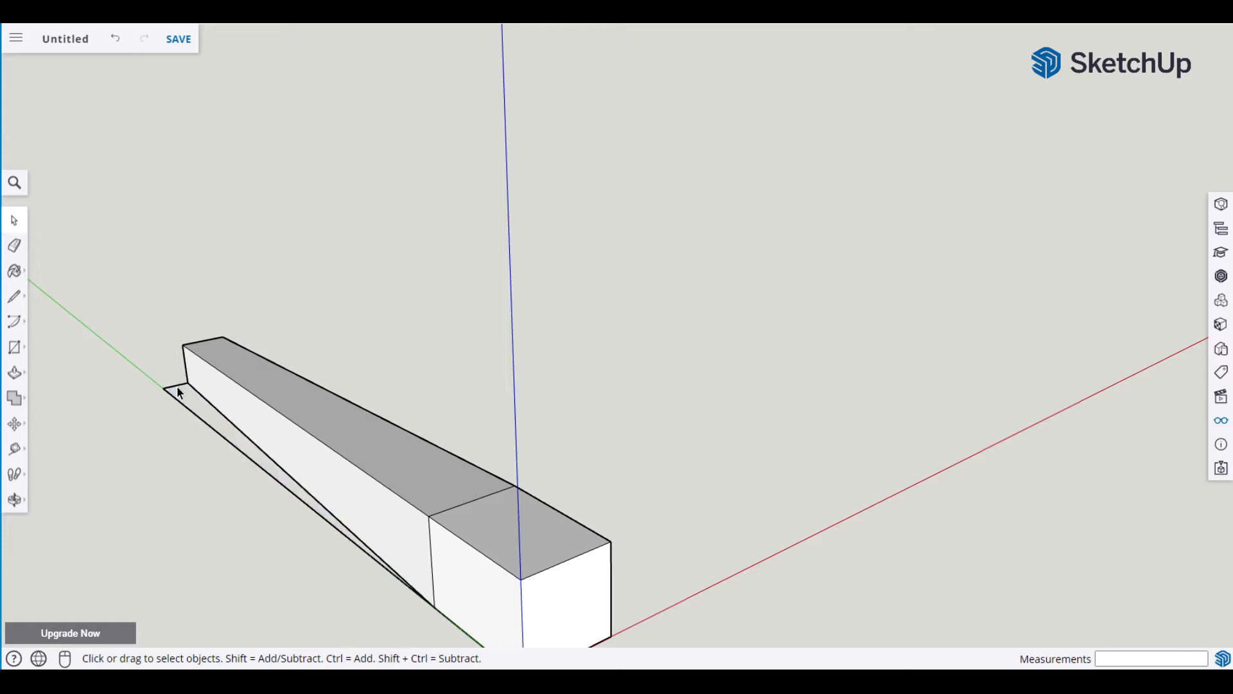
key("Delete")
left_click(174, 397)
key("Delete")
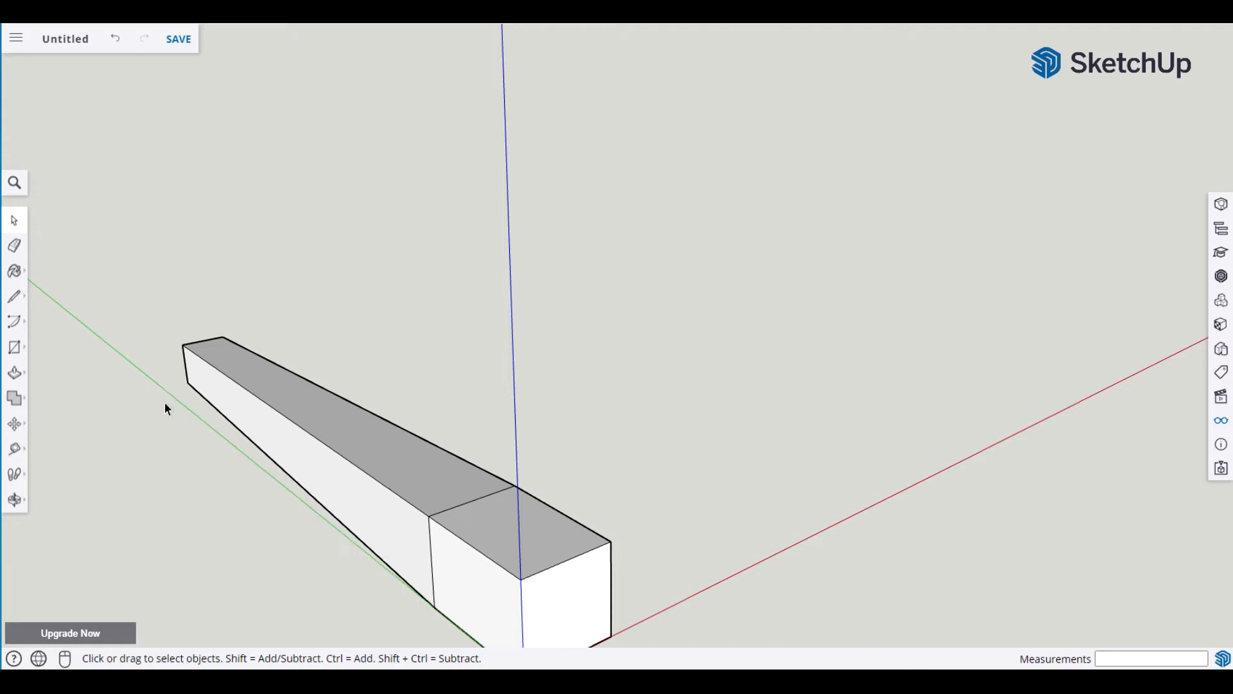
middle_click_drag(794, 370, 724, 385)
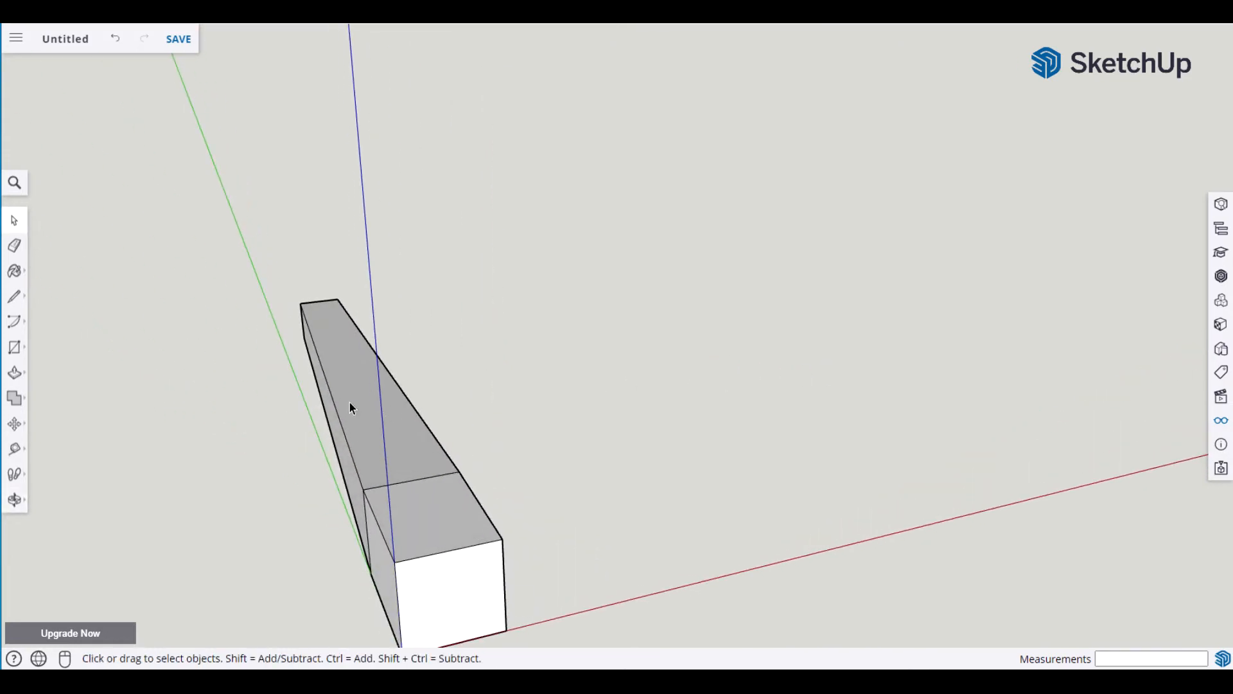
Paint the leg's two long tapered faces with the Ty_Gray1 material.
scroll(538, 402, "down", 1)
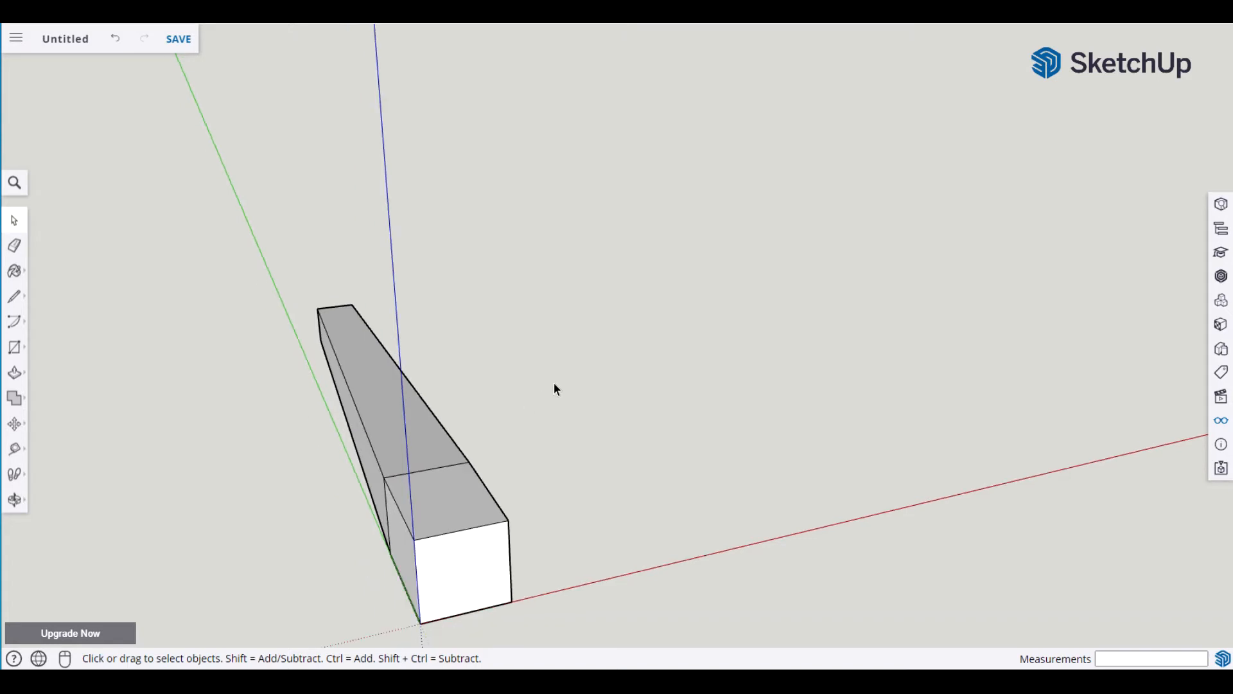
scroll(575, 367, "up", 1)
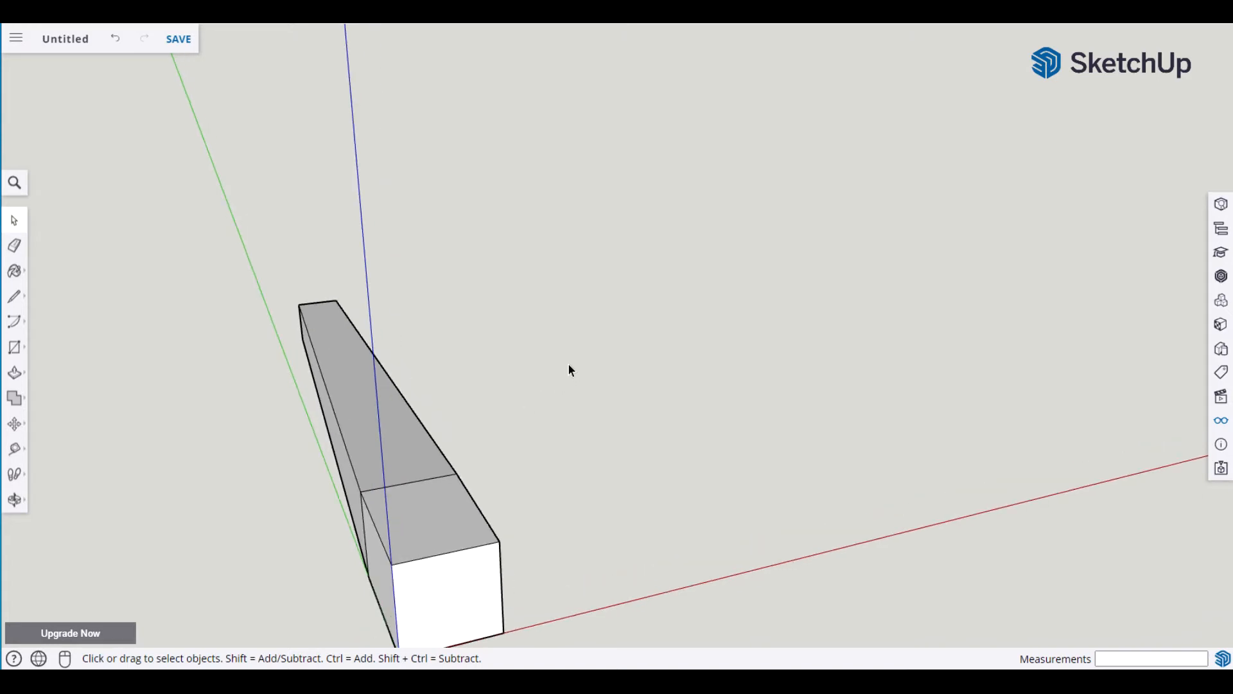
key("b")
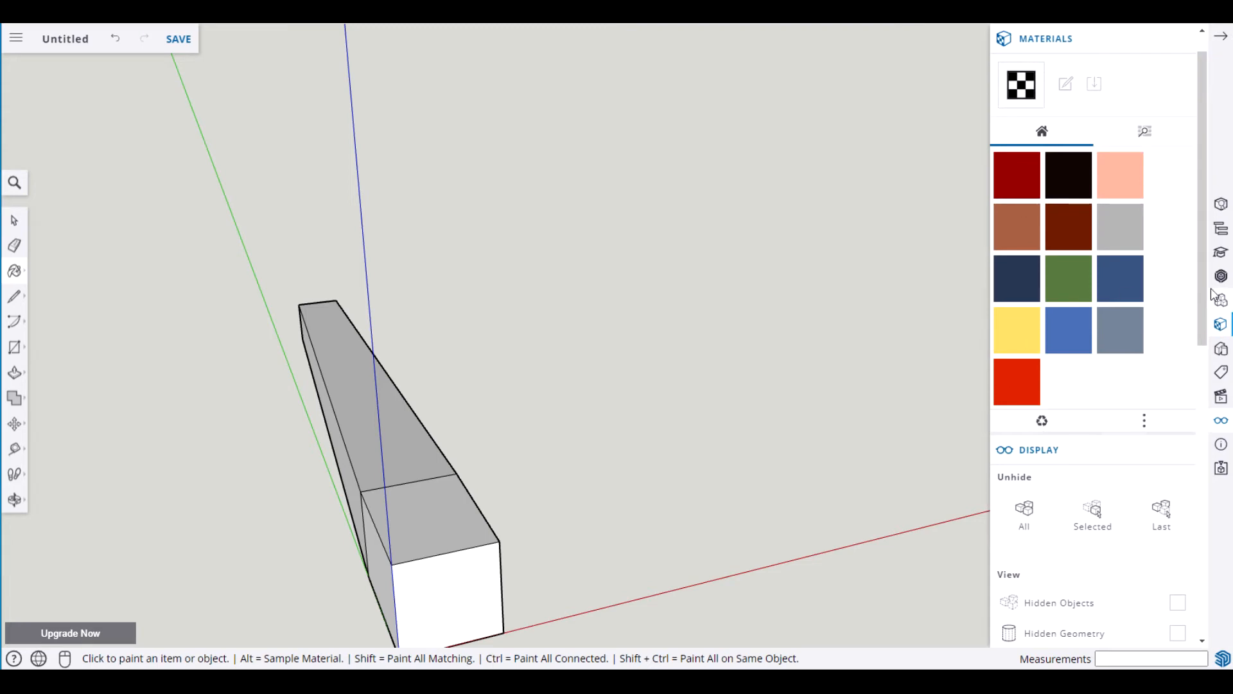
left_click(1116, 239)
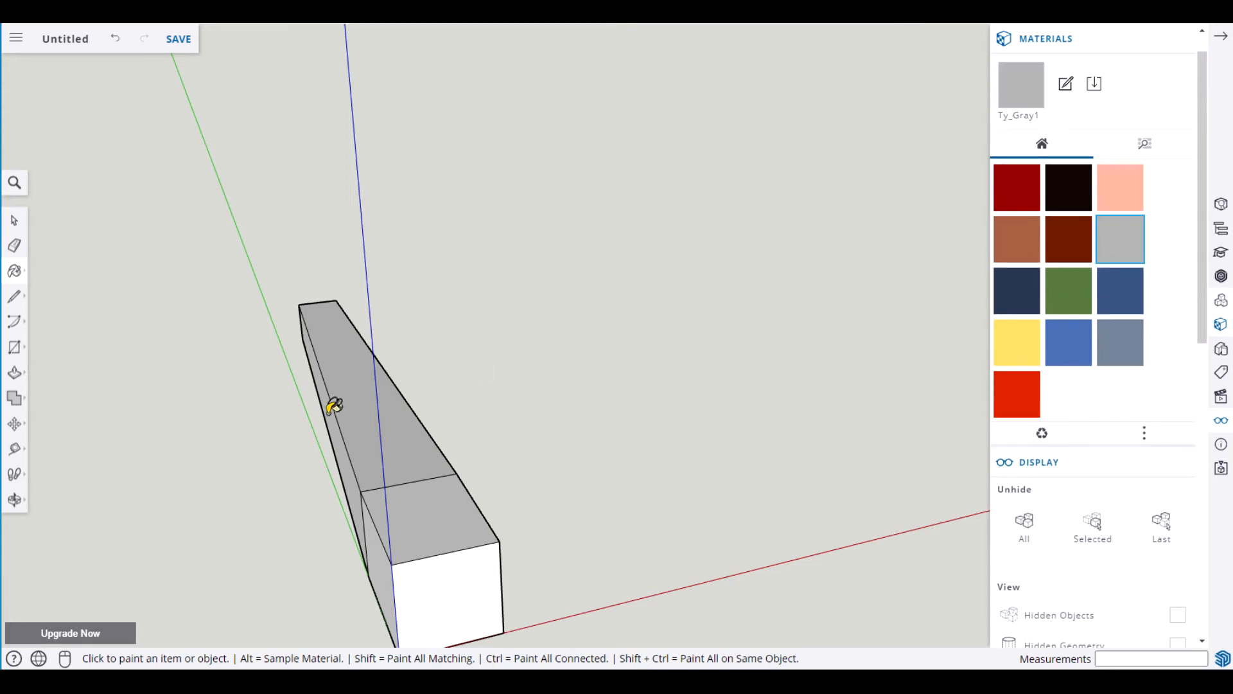
left_click(363, 390)
mouse_move(353, 402)
middle_mouse_down()
mouse_move(480, 344)
mouse_move(450, 363)
middle_mouse_up()
left_click(360, 453)
key("space")
middle_click_drag(698, 420, 476, 472)
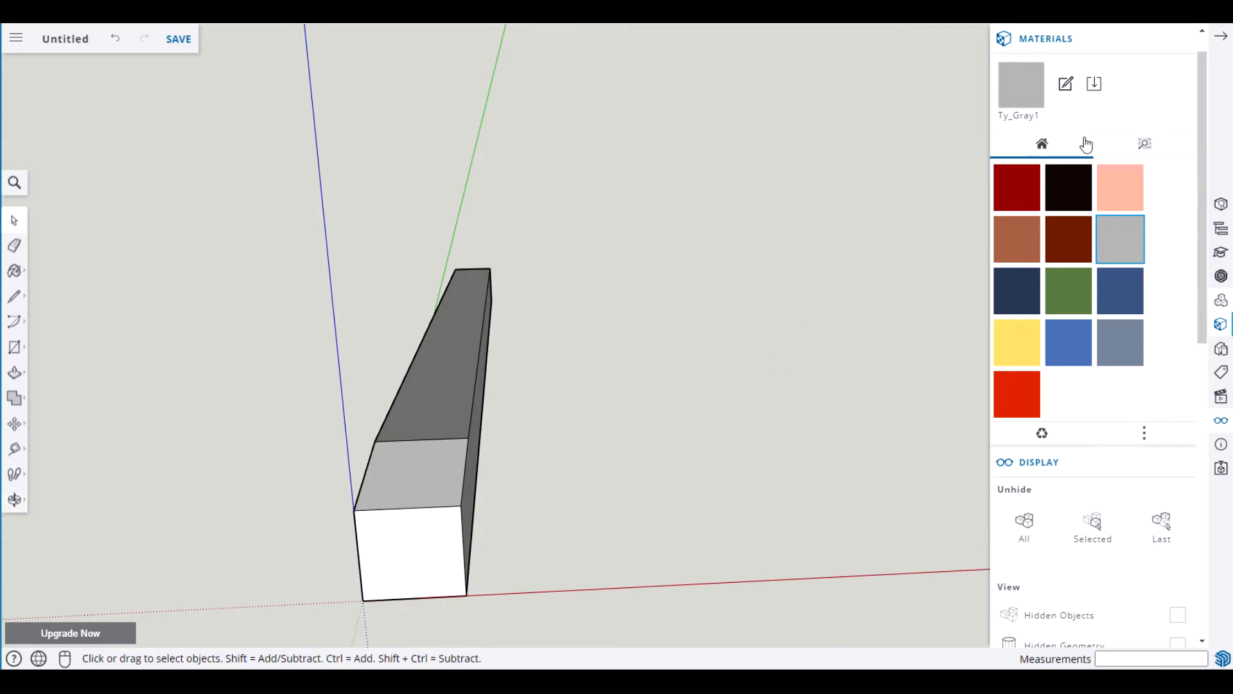
left_click(1220, 36)
Rotate the whole leg 90 degrees about its lower corner on the red axis to stand it upright.
scroll(620, 395, "up", 1)
scroll(622, 402, "down", 2)
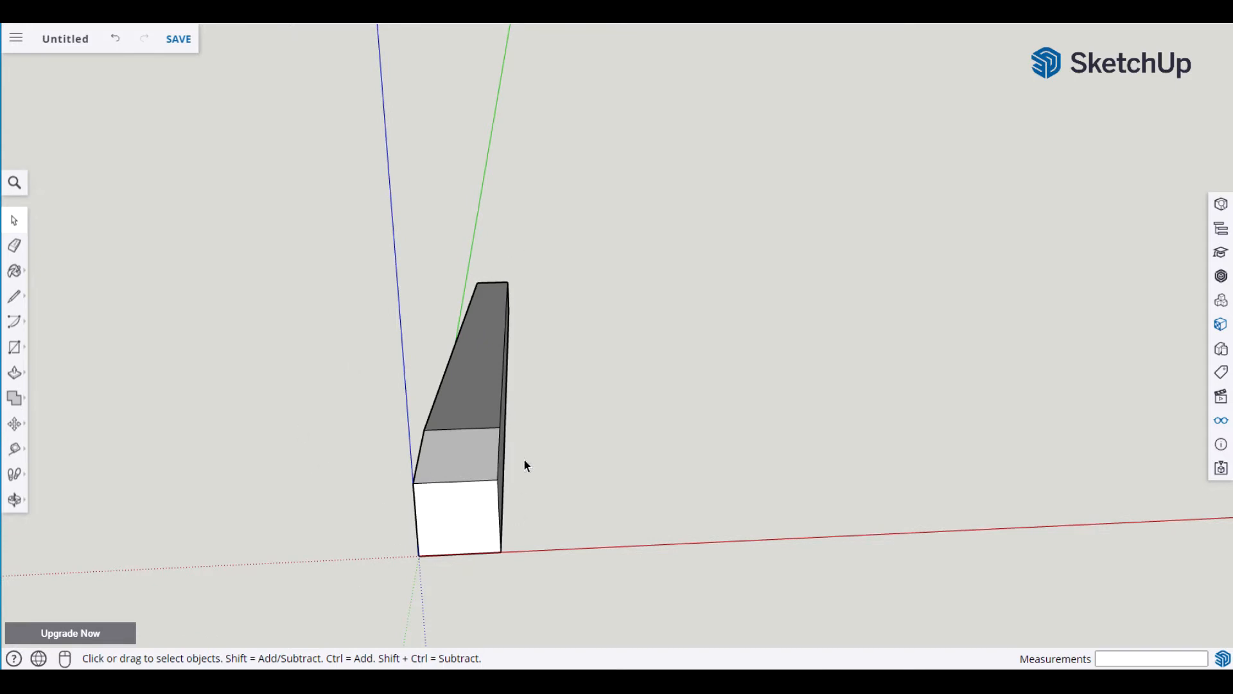
triple_click(444, 529)
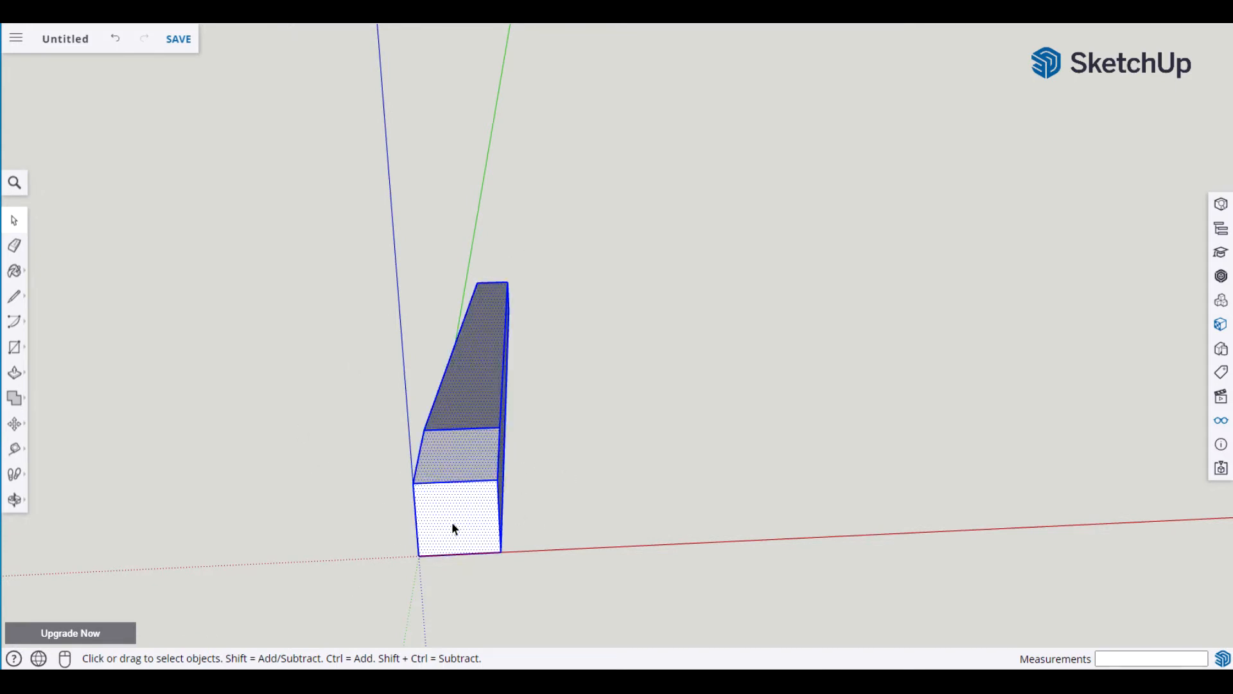
middle_click_drag(702, 498, 394, 495)
key("q")
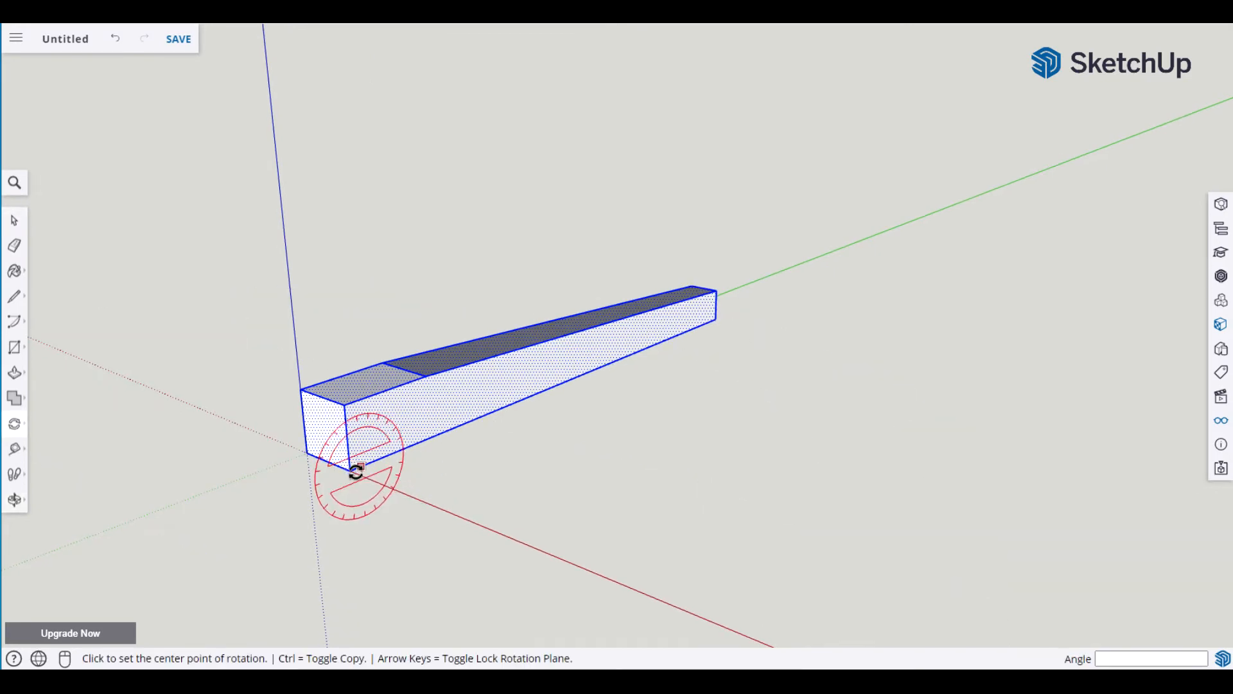
left_click(351, 470)
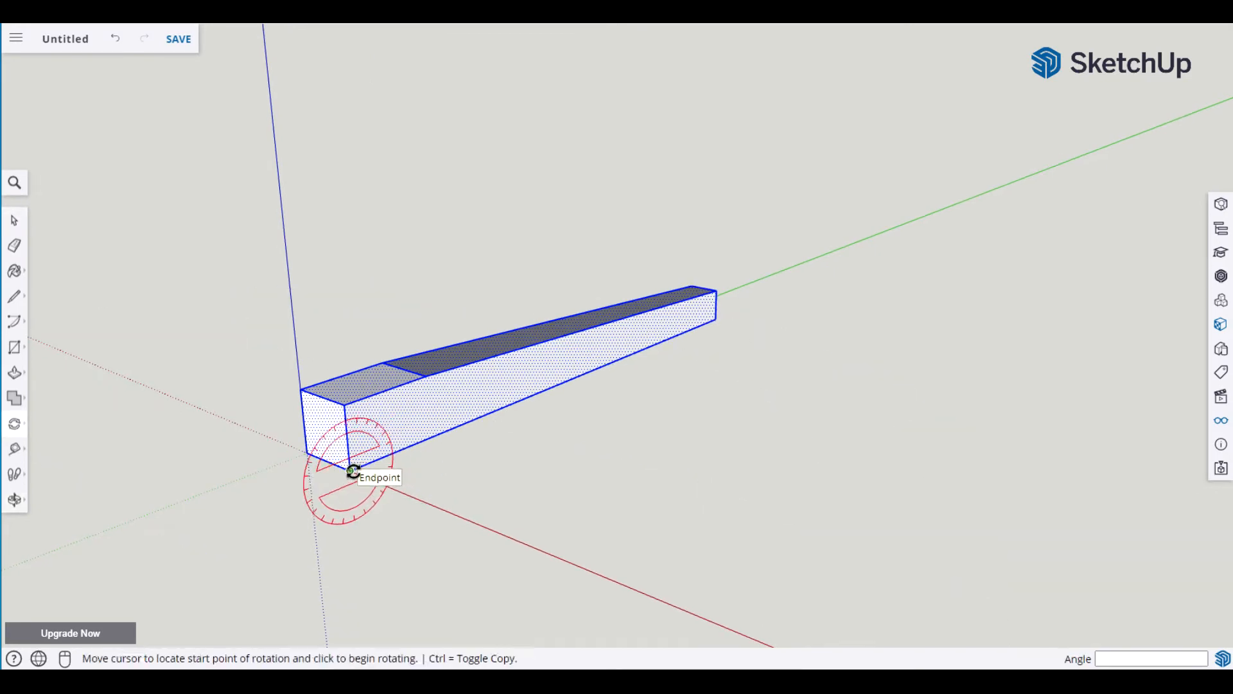
left_click(716, 319)
type("90")
key("Return")
key("space")
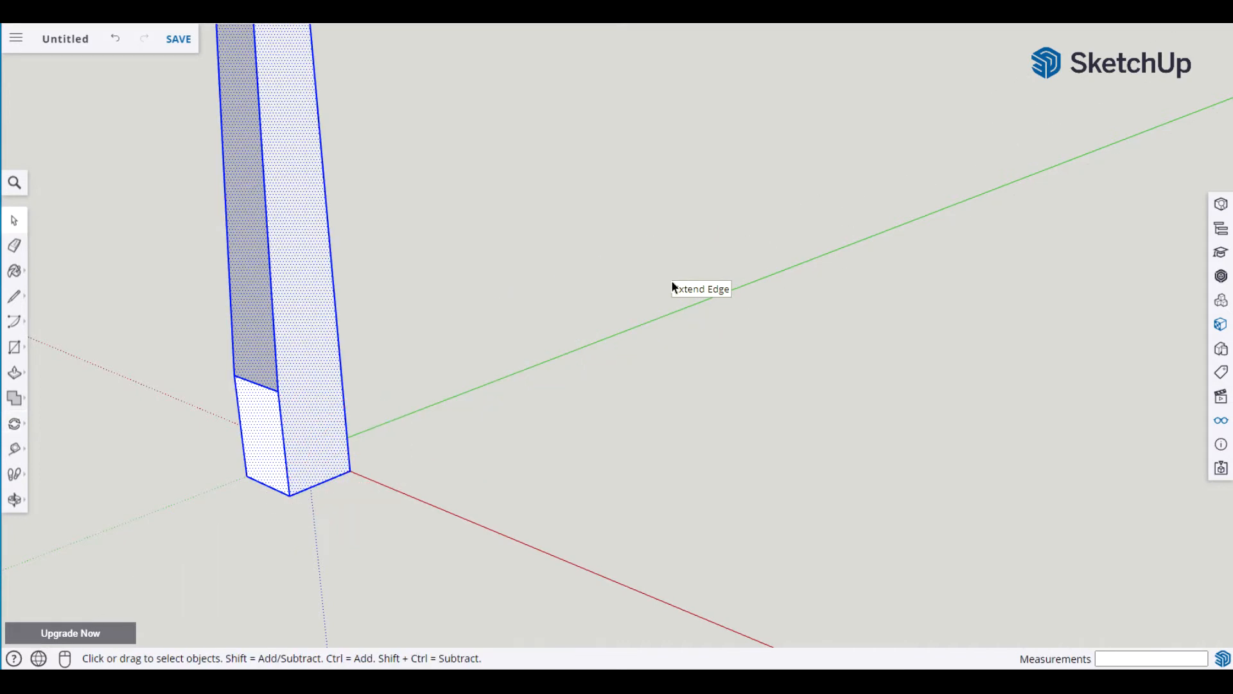
Make the upright leg geometry a component named Leg.
scroll(553, 388, "down", 3)
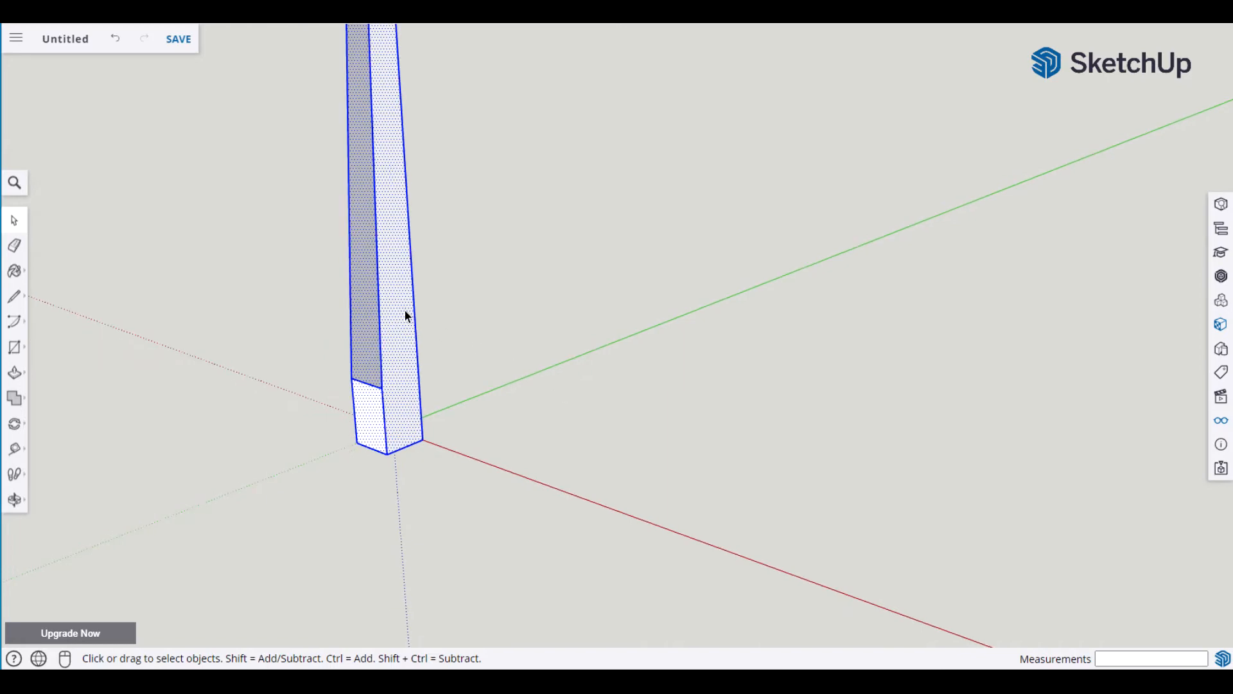
key("g")
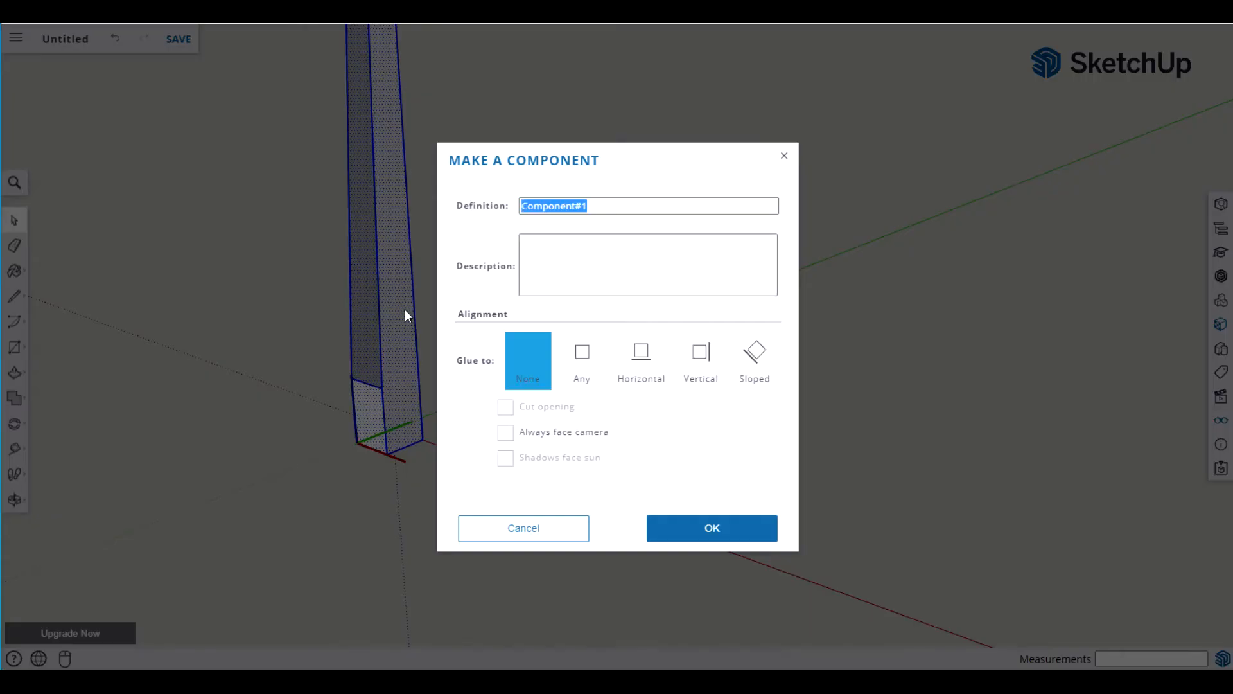
type("Legb")
key("BackSpace")
left_click(736, 537)
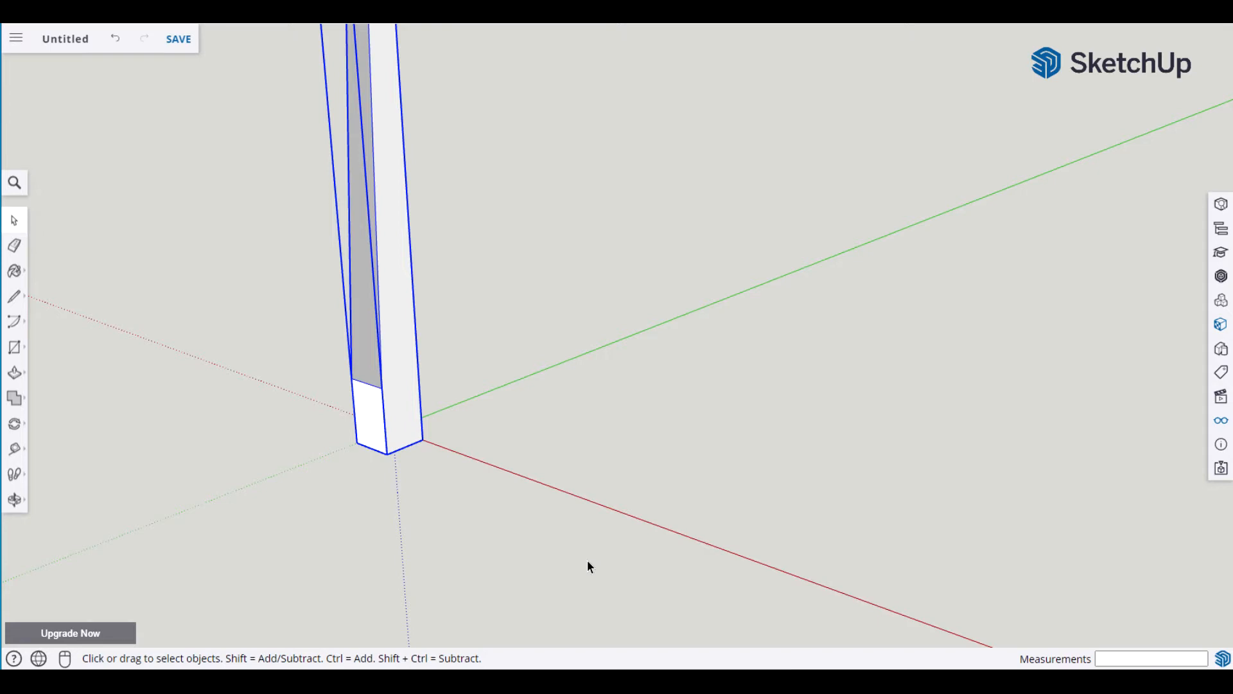
key("q")
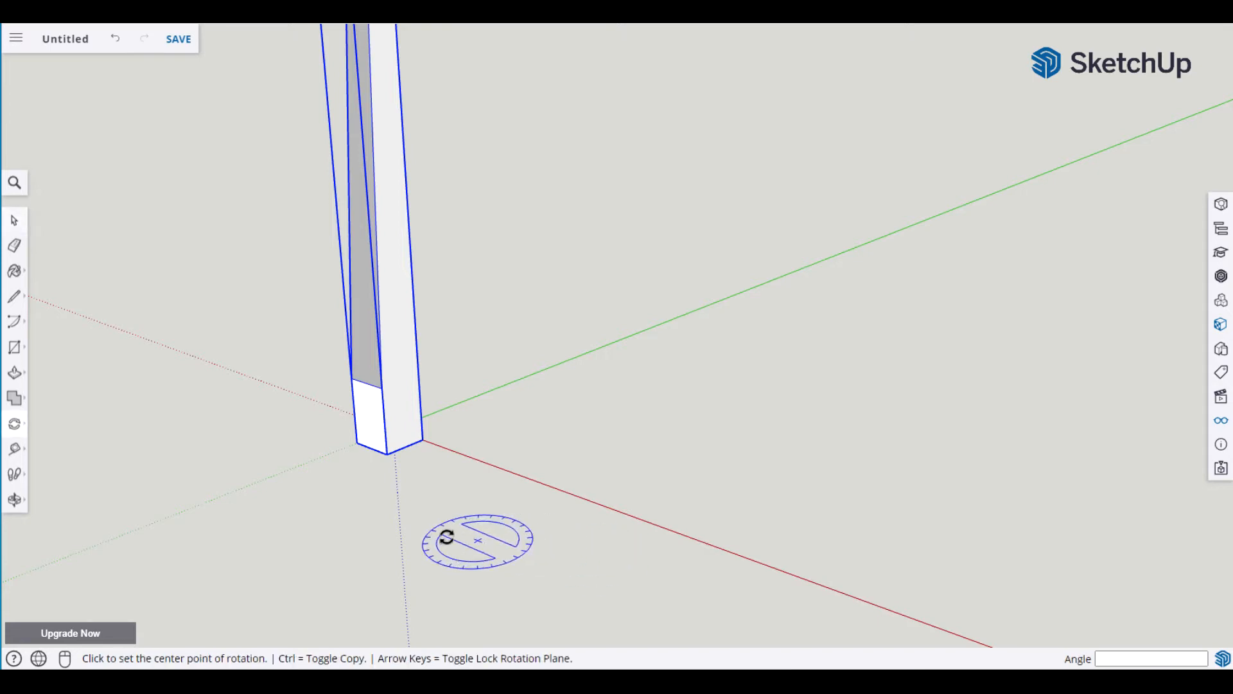
left_click(355, 436)
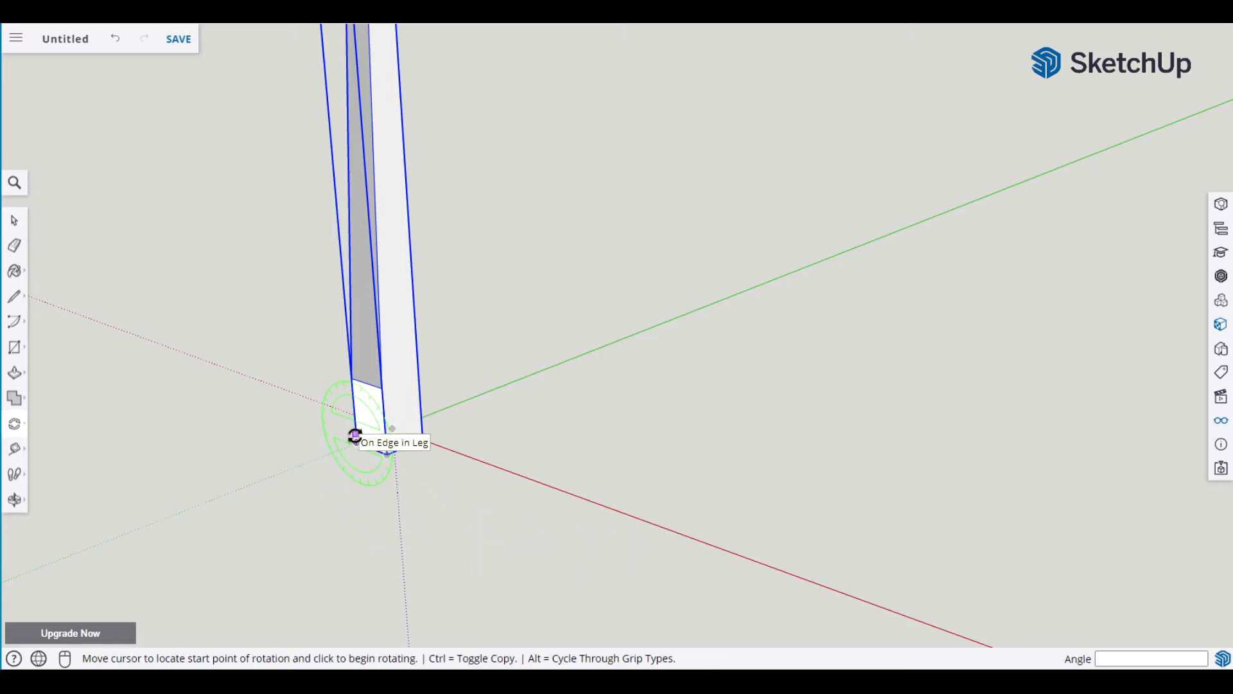
key("Escape")
key("space")
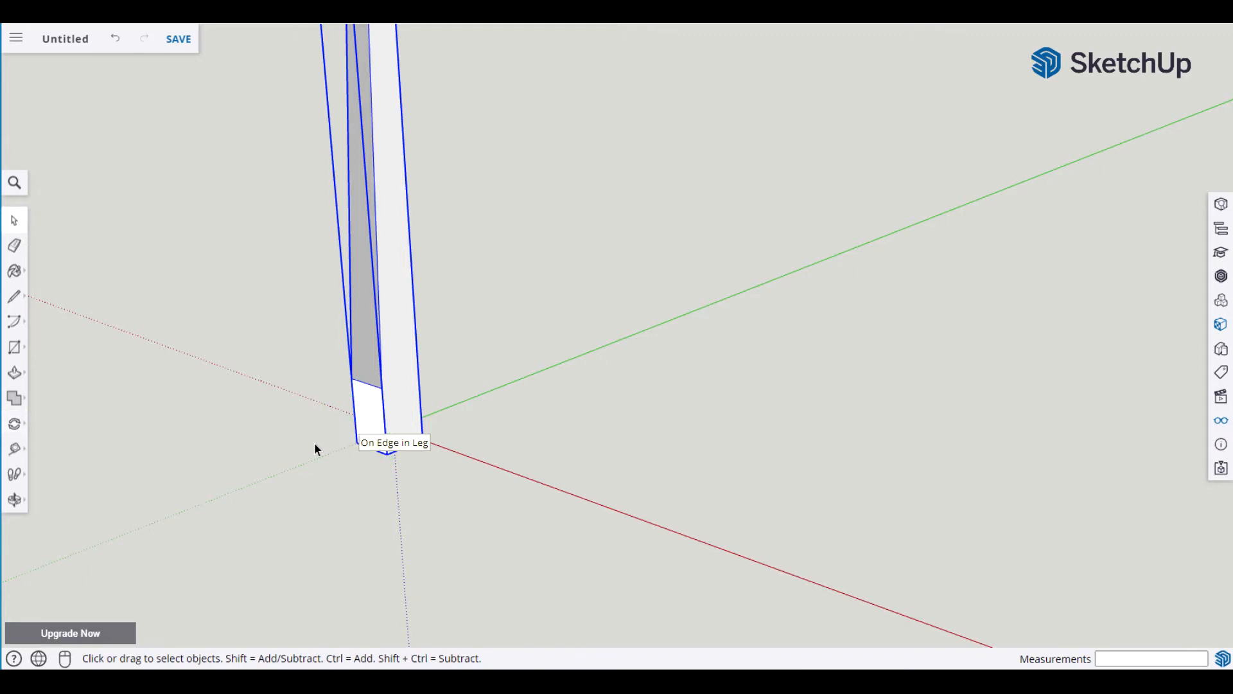
key("q")
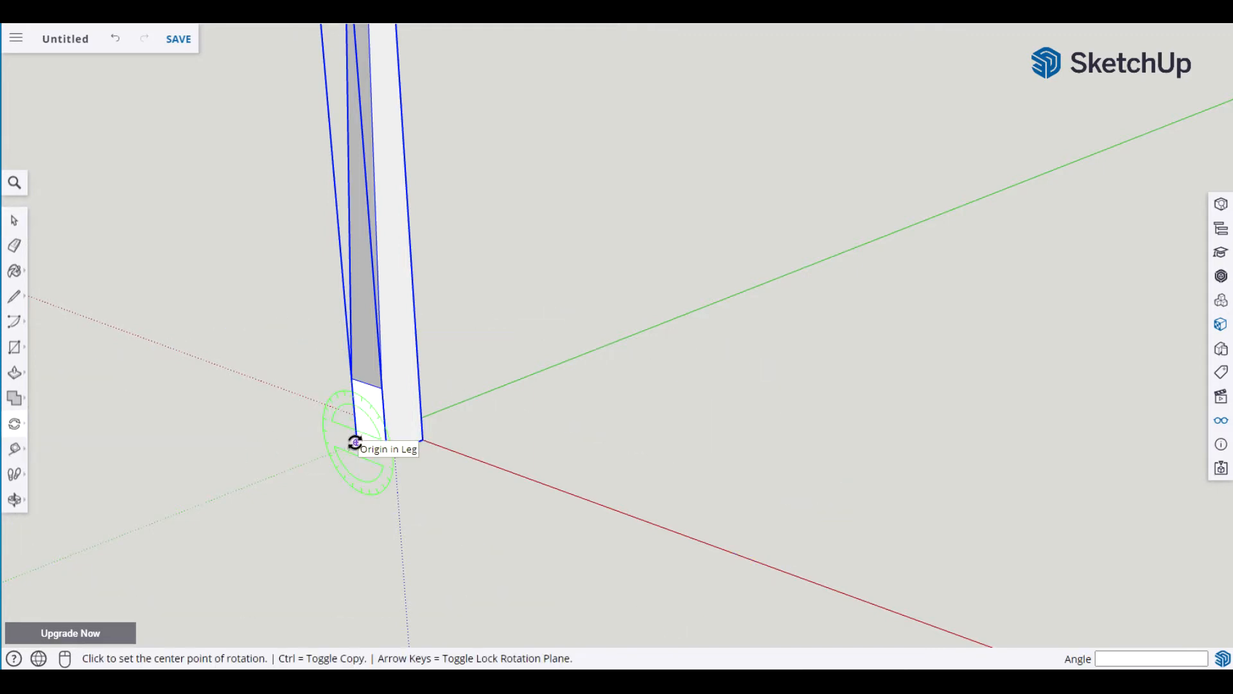
key("Up")
left_click(355, 443)
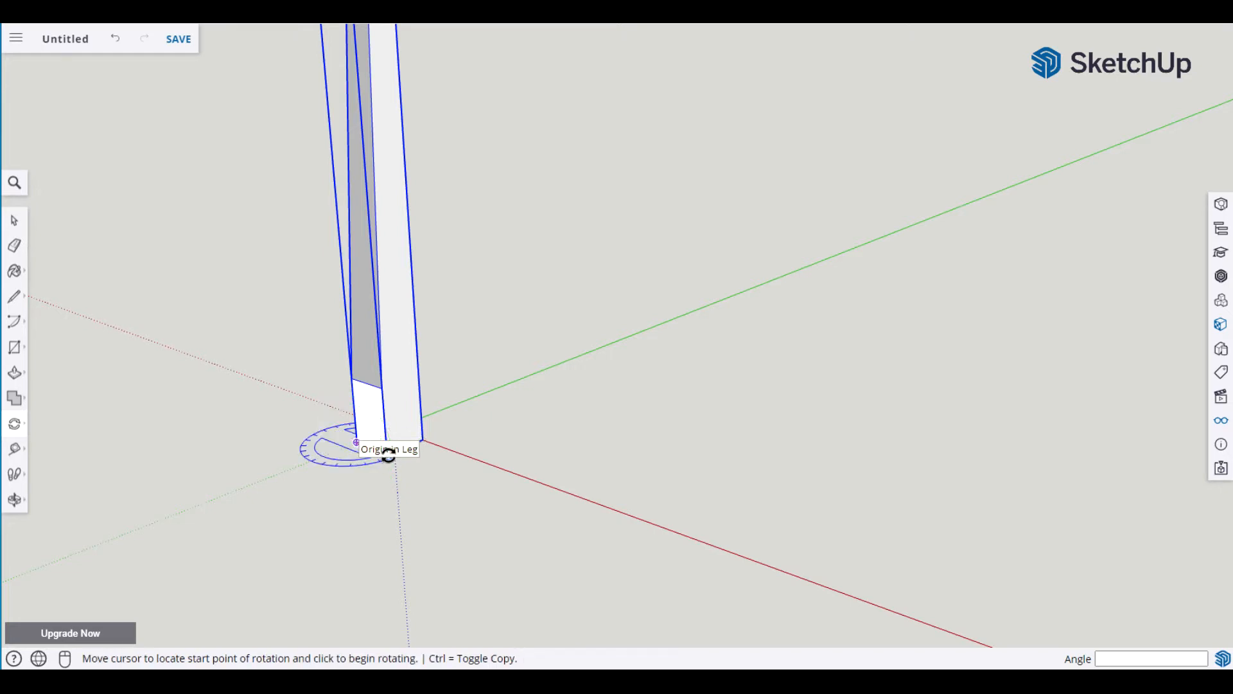
left_click(388, 453)
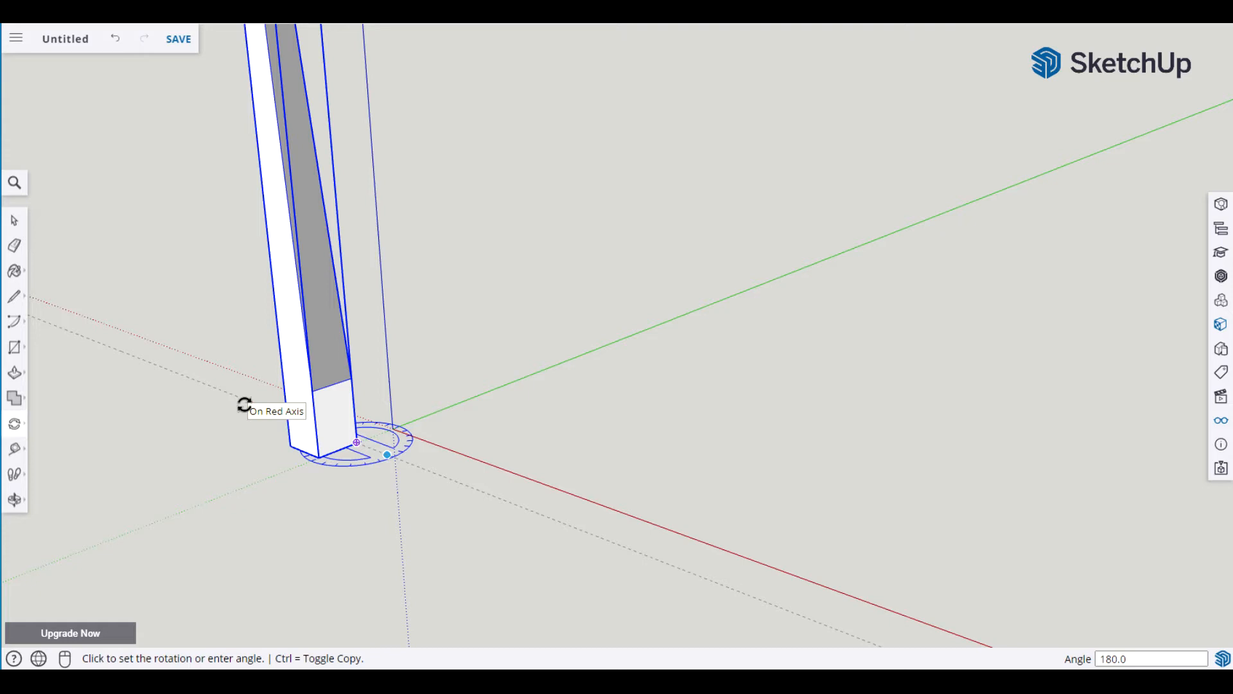
key("space")
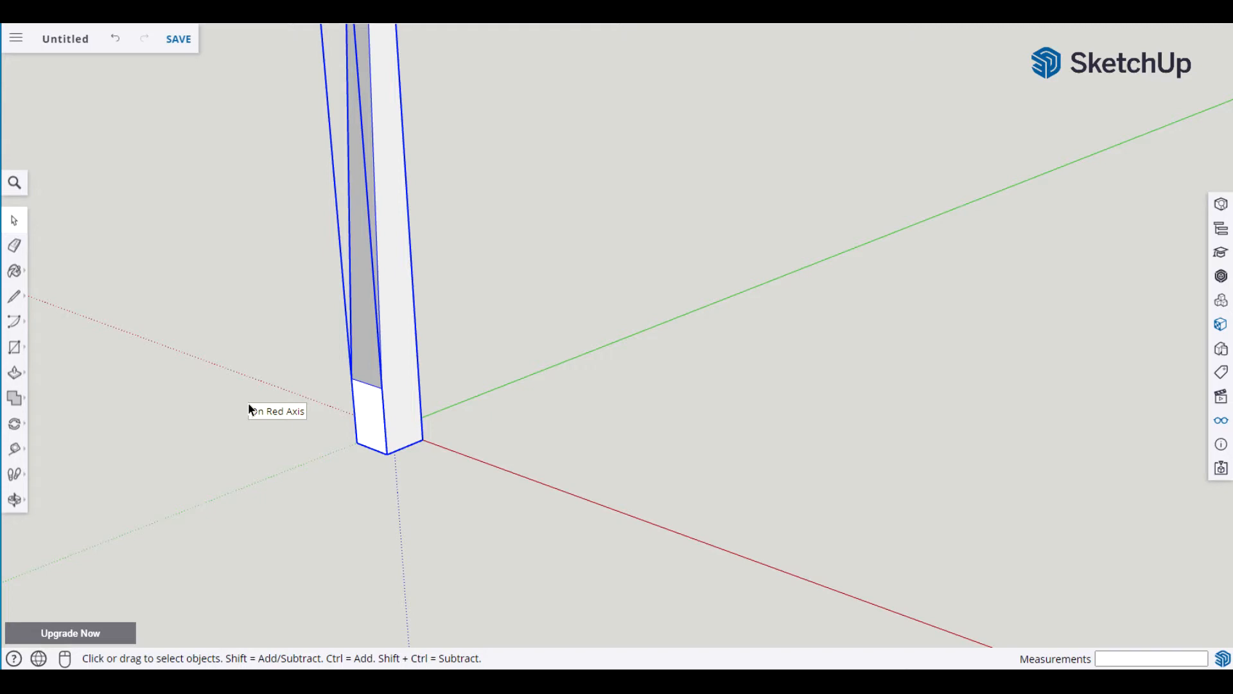
Rotate the leg component 180 degrees around the vertical axis, pivoting on the component origin at its bottom corner.
key("q")
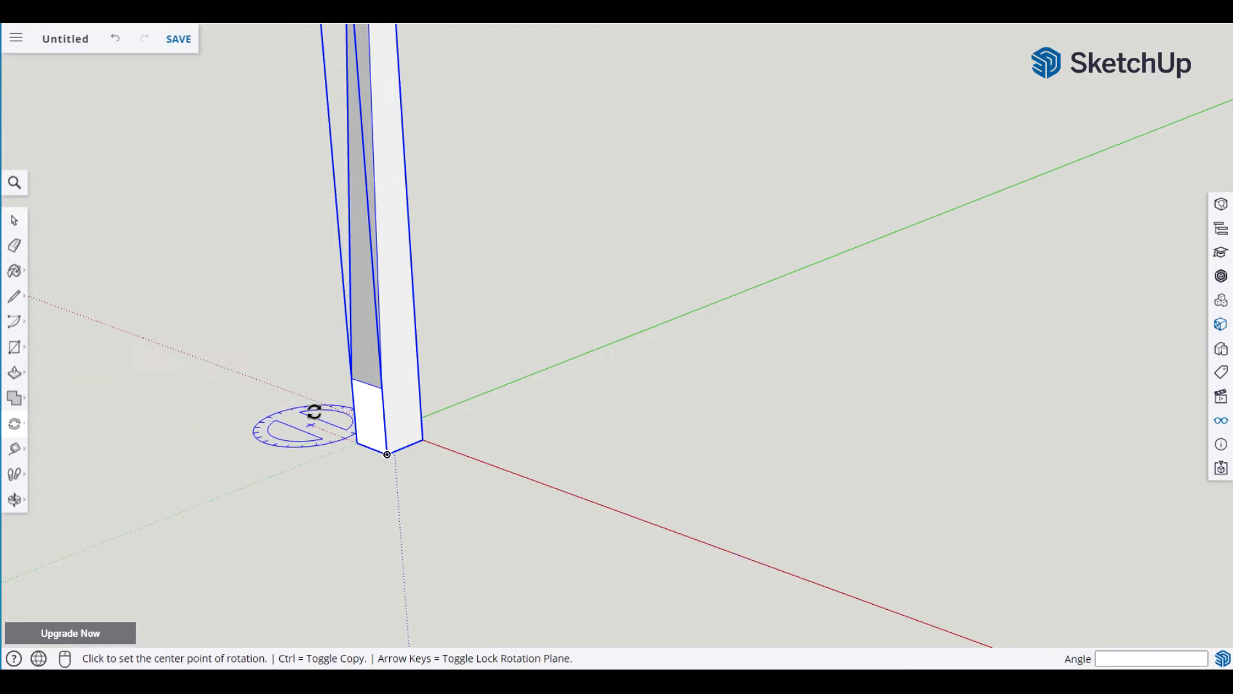
left_click(356, 443)
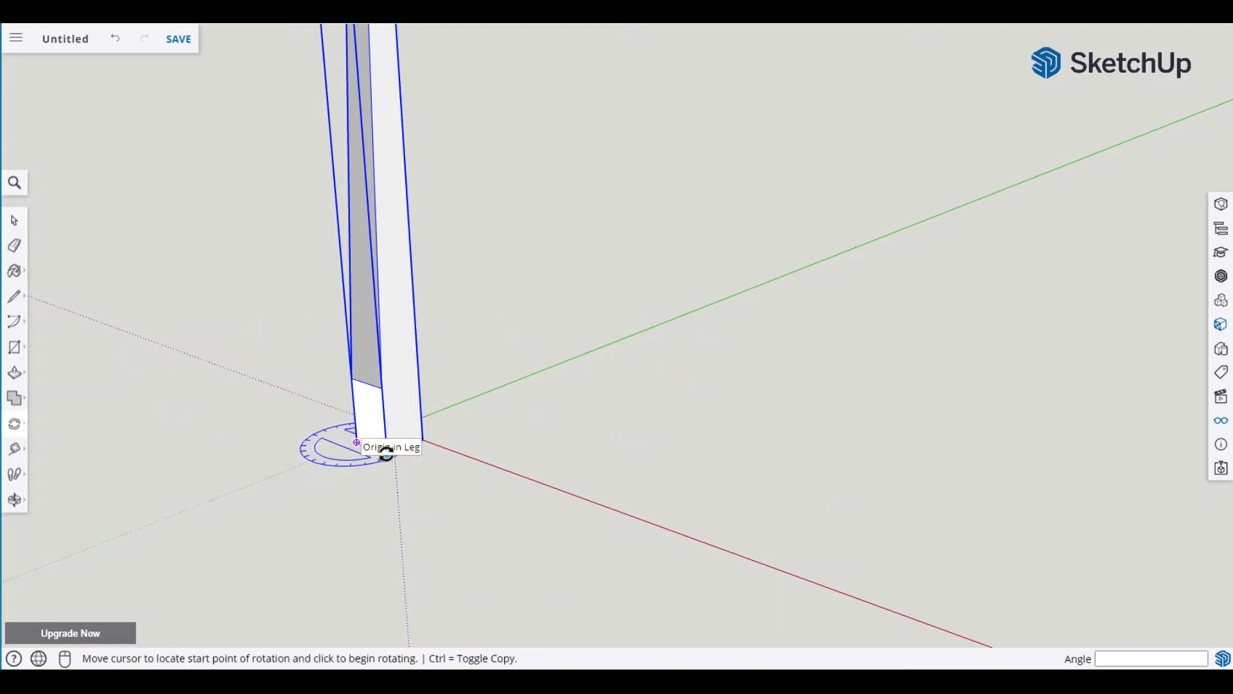
left_click(388, 454)
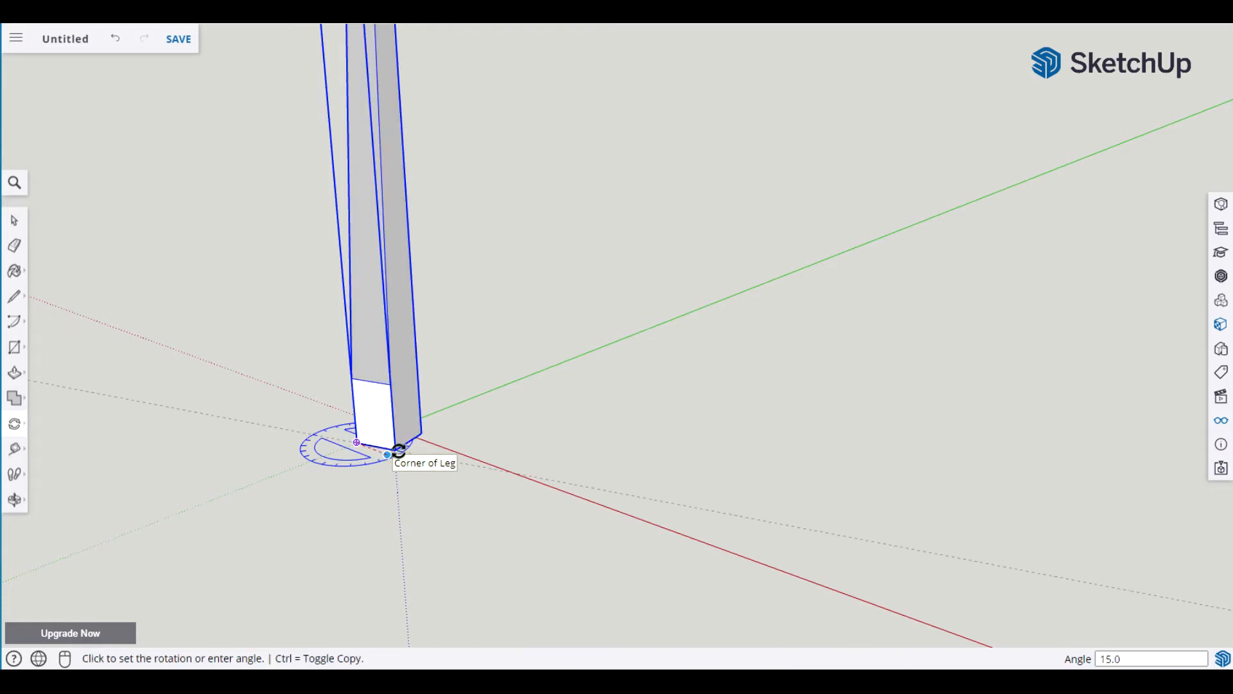
type("18")
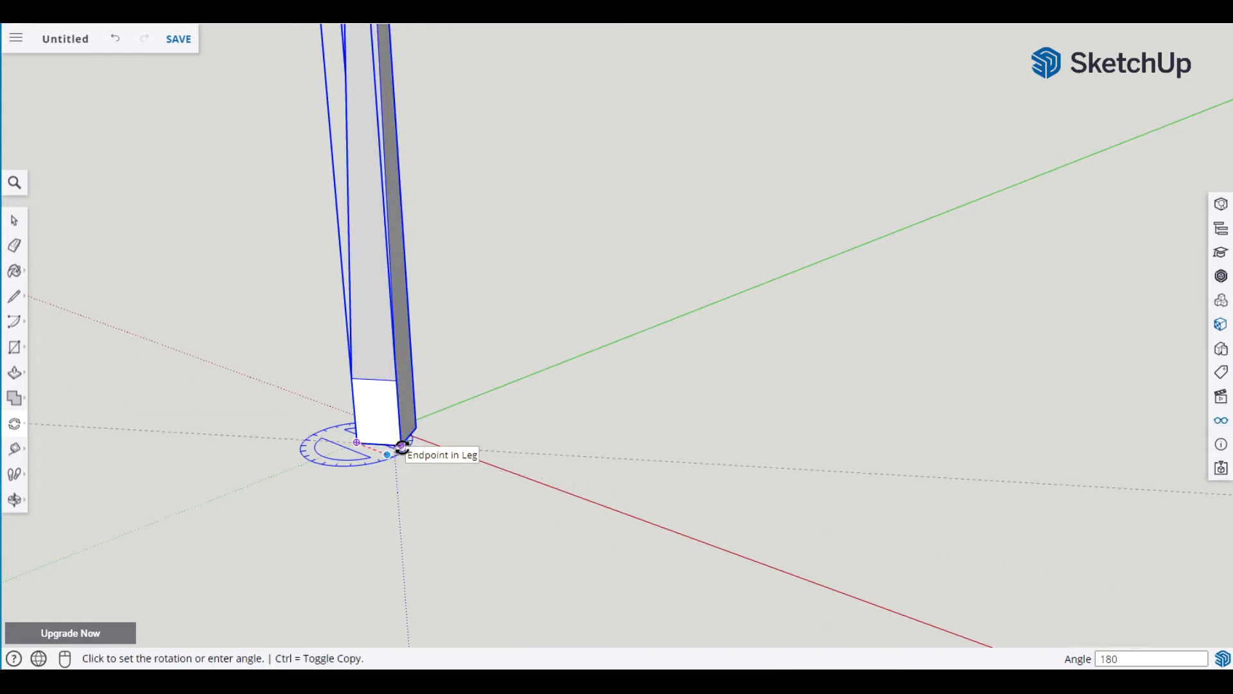
type("0")
key("Return")
left_click(402, 447)
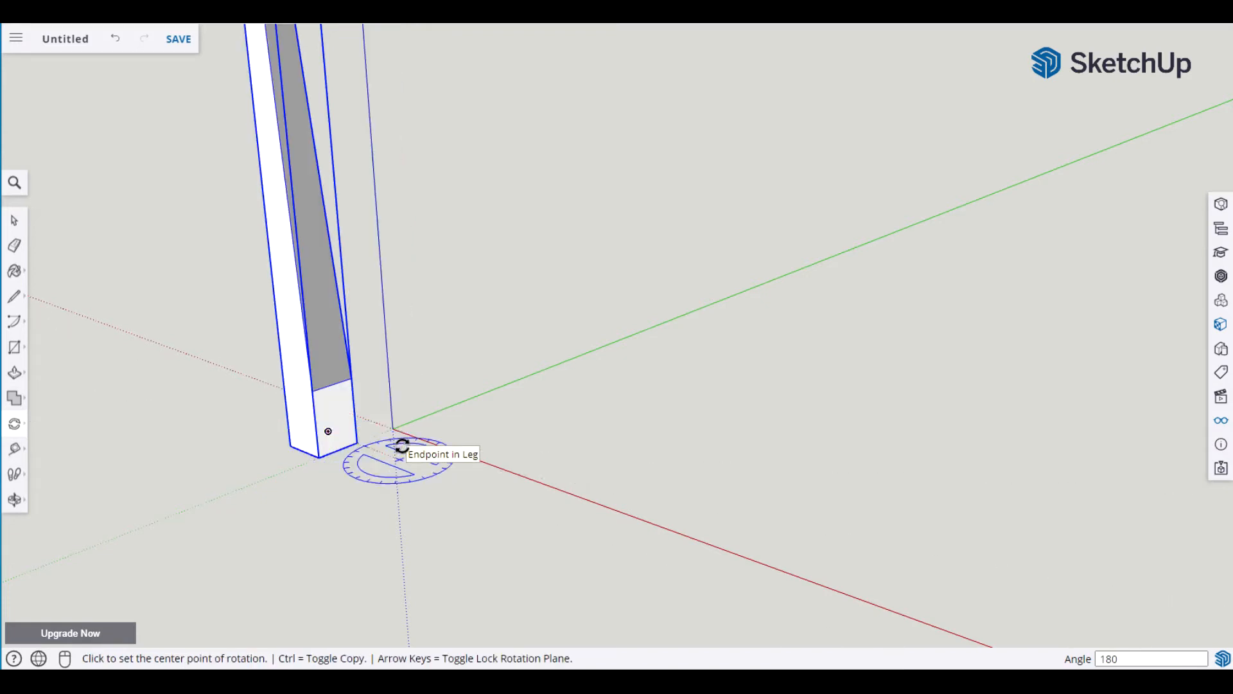
key("space")
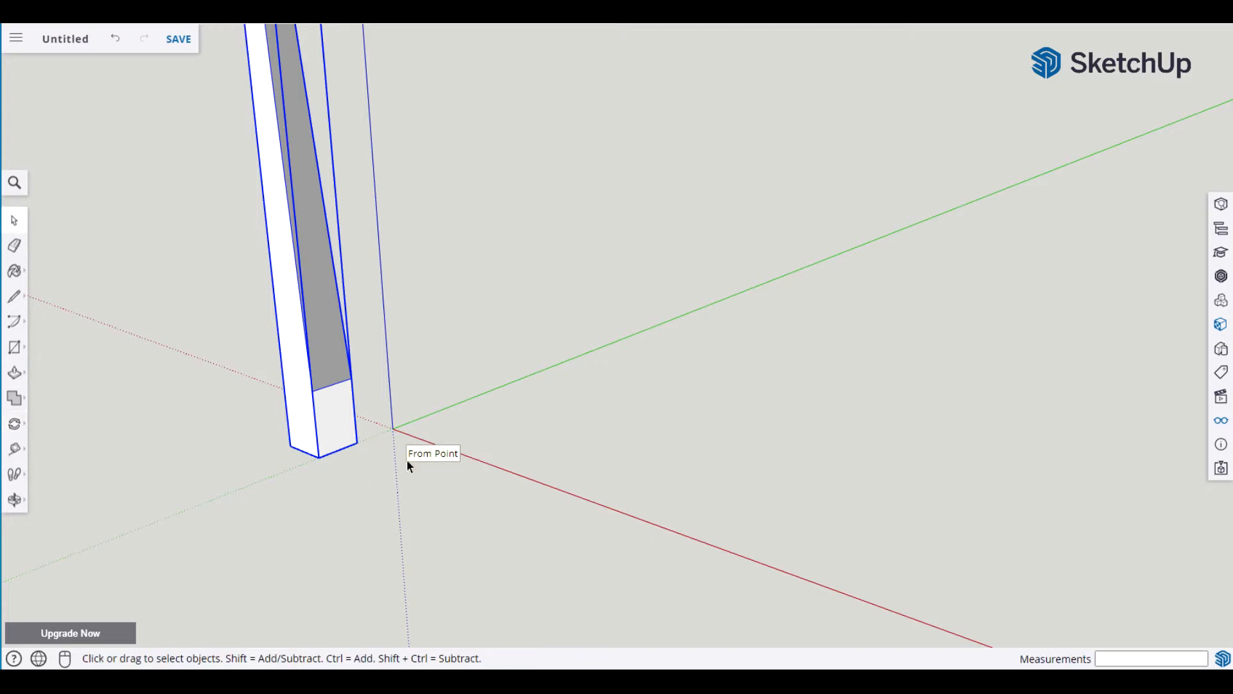
Move the leg by its outer bottom corner onto the model's origin and deselect it.
middle_click_drag(392, 456, 666, 434)
key("m")
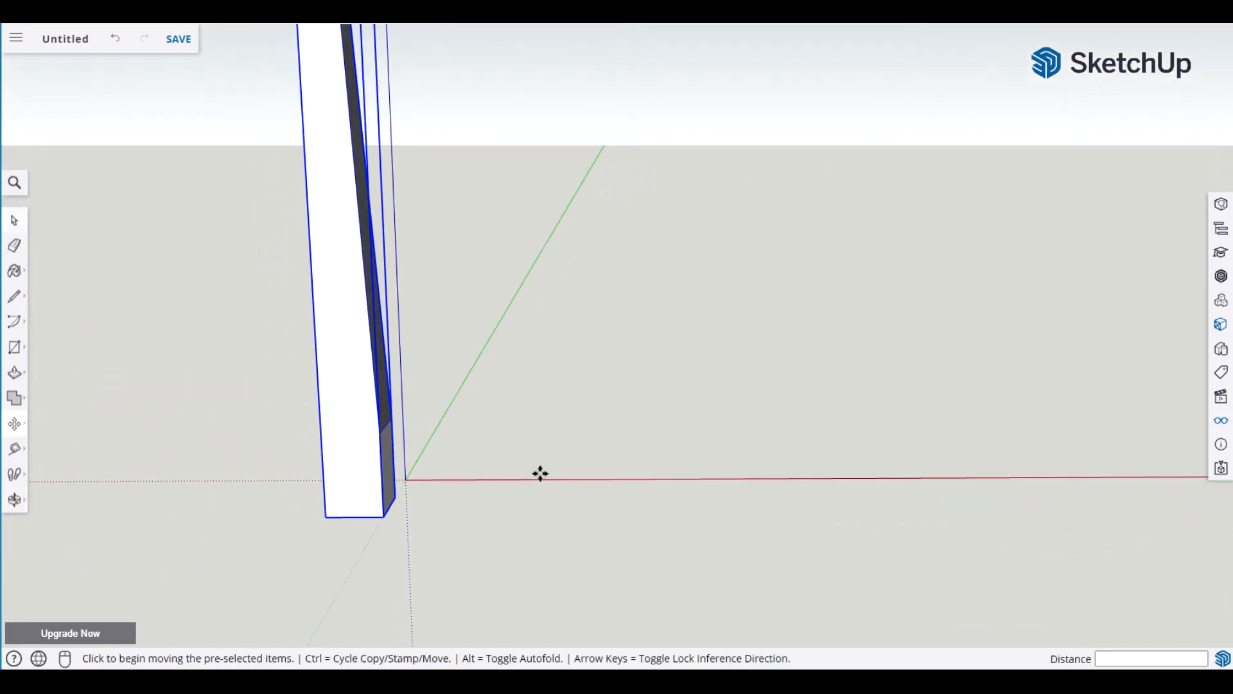
left_click(322, 517)
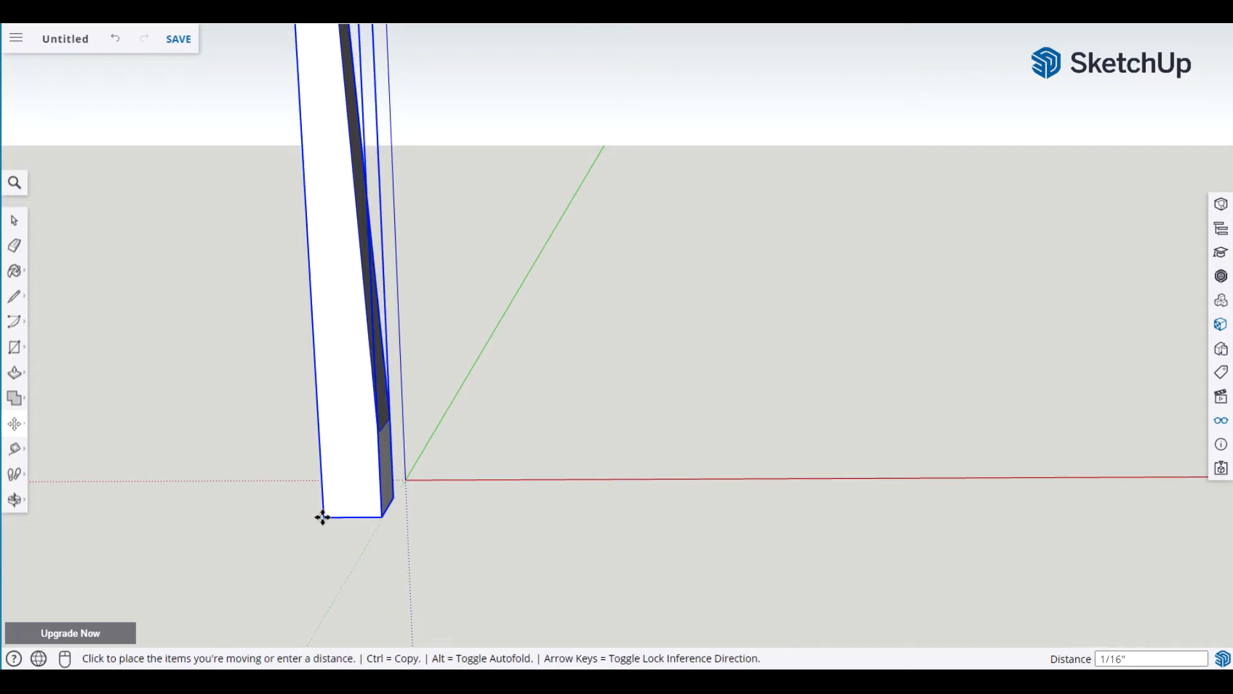
left_click(403, 482)
key("space")
left_click(636, 509)
middle_click_drag(636, 509, 358, 501)
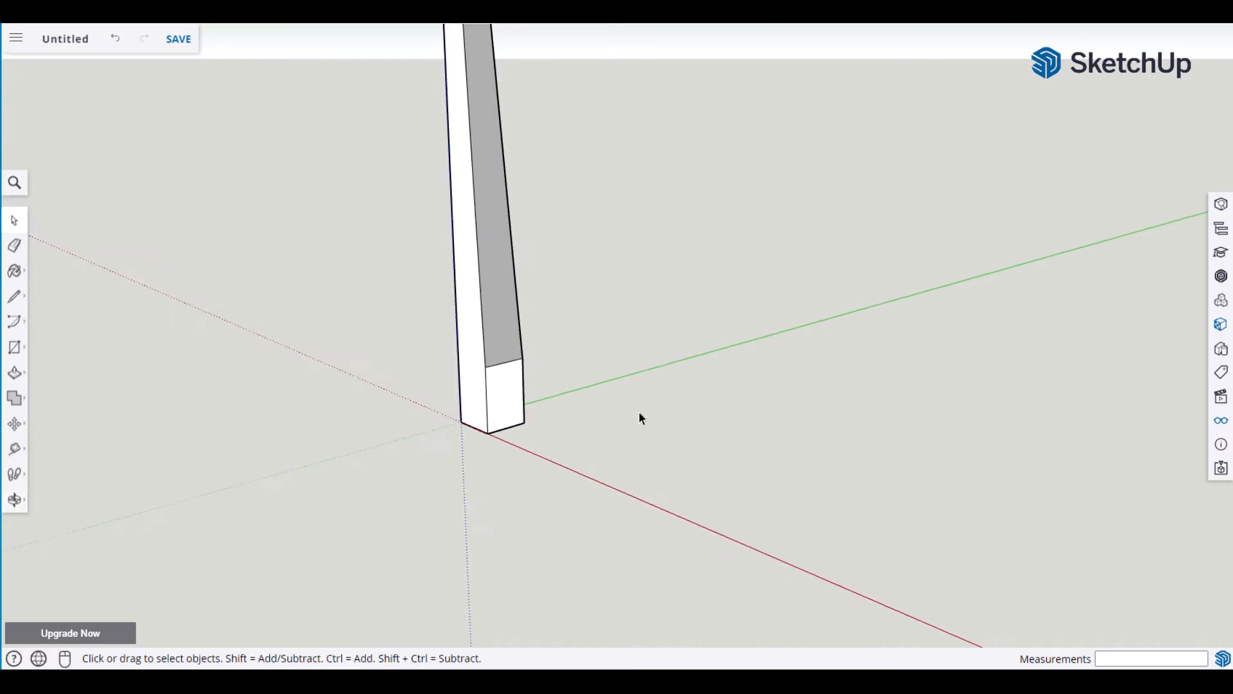
Draw a 3" by 12.75" rectangle on the ground beside the leg, with its long side parallel to the green axis.
middle_click_drag(649, 411, 659, 437)
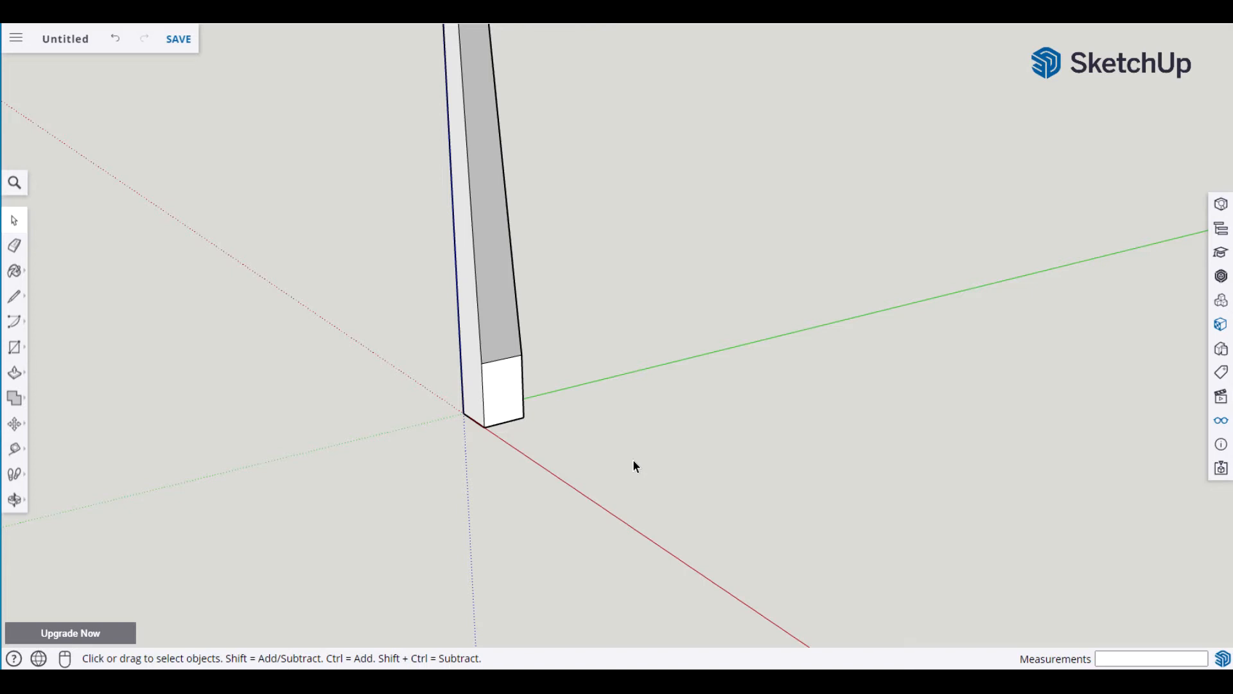
key("r")
left_click(552, 453)
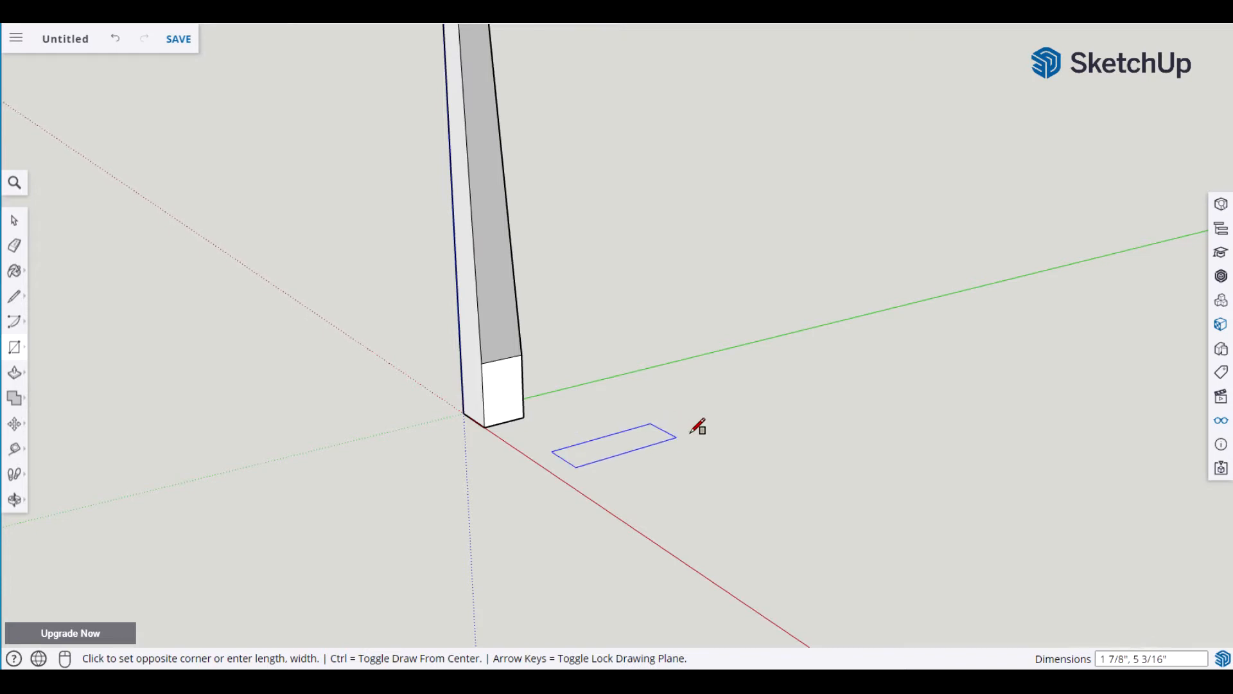
left_click(721, 430)
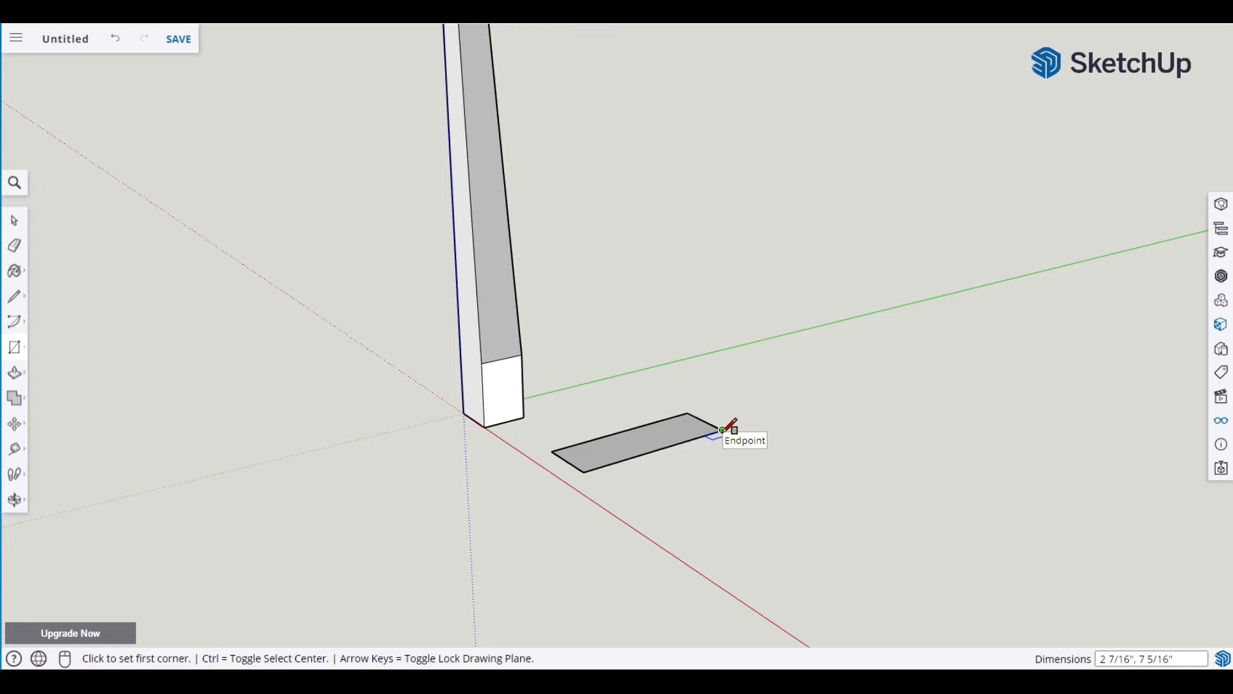
type("3.12.75")
key("Return")
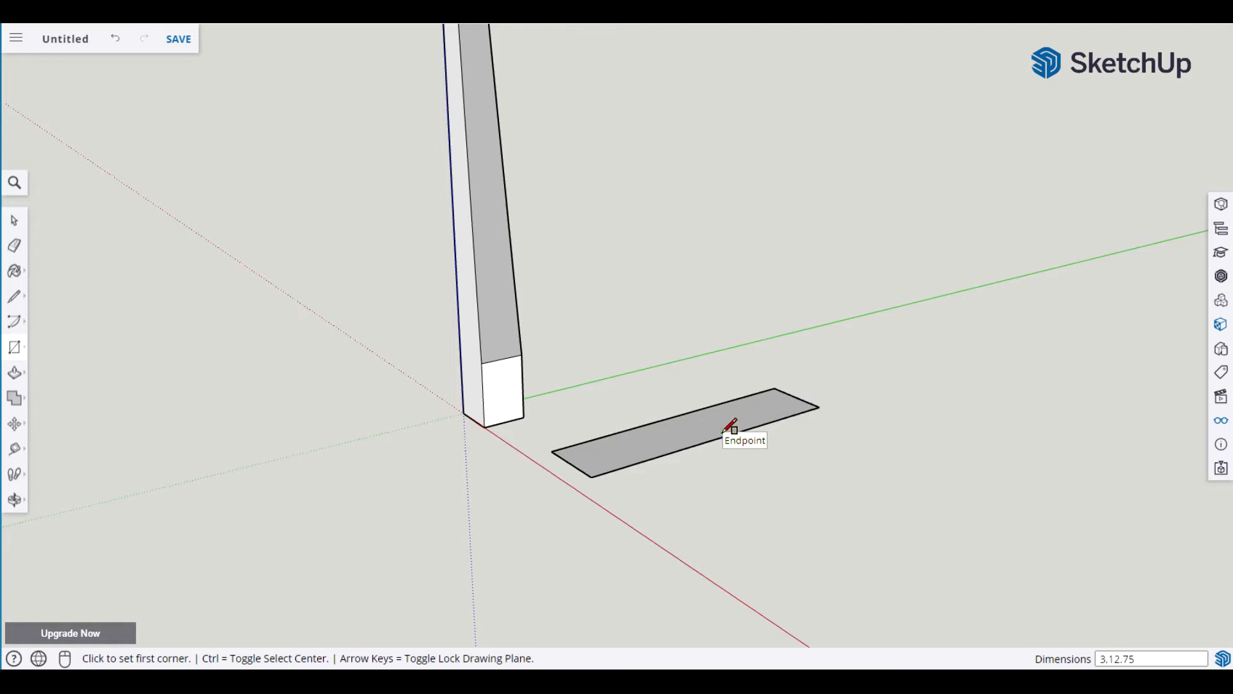
Push/Pull the 3" by 12.75" rectangle up 1" to form a solid board.
key("p")
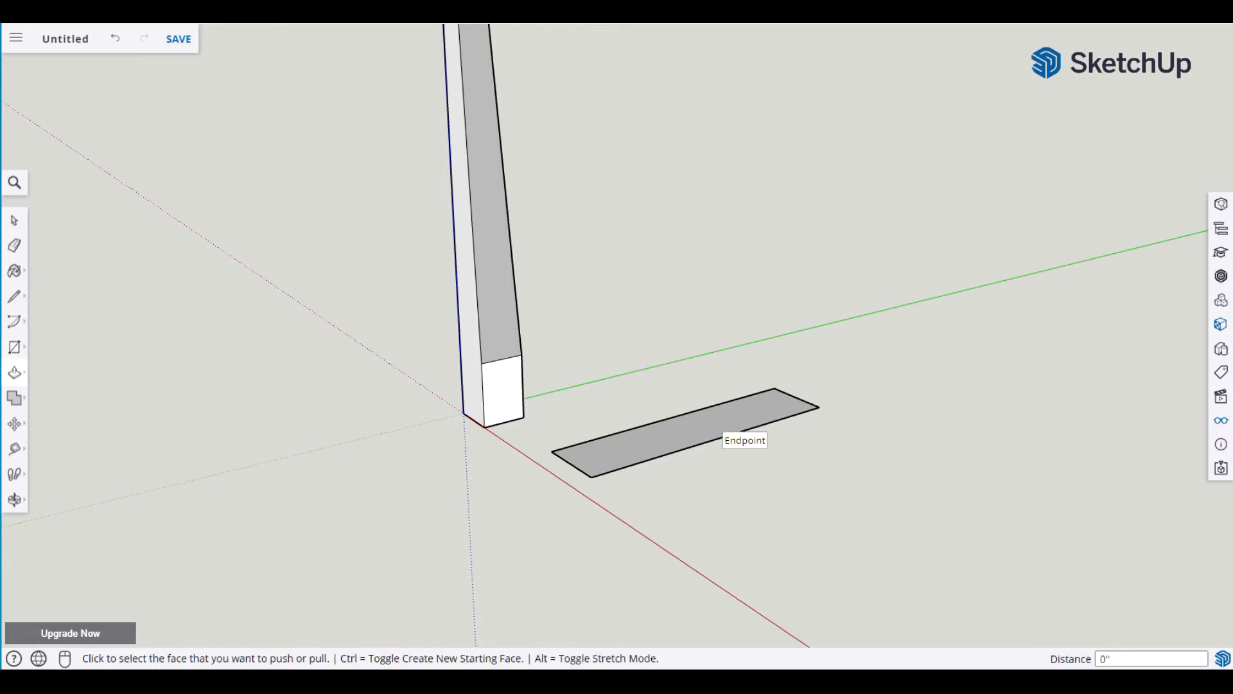
left_click(688, 447)
left_click(687, 446)
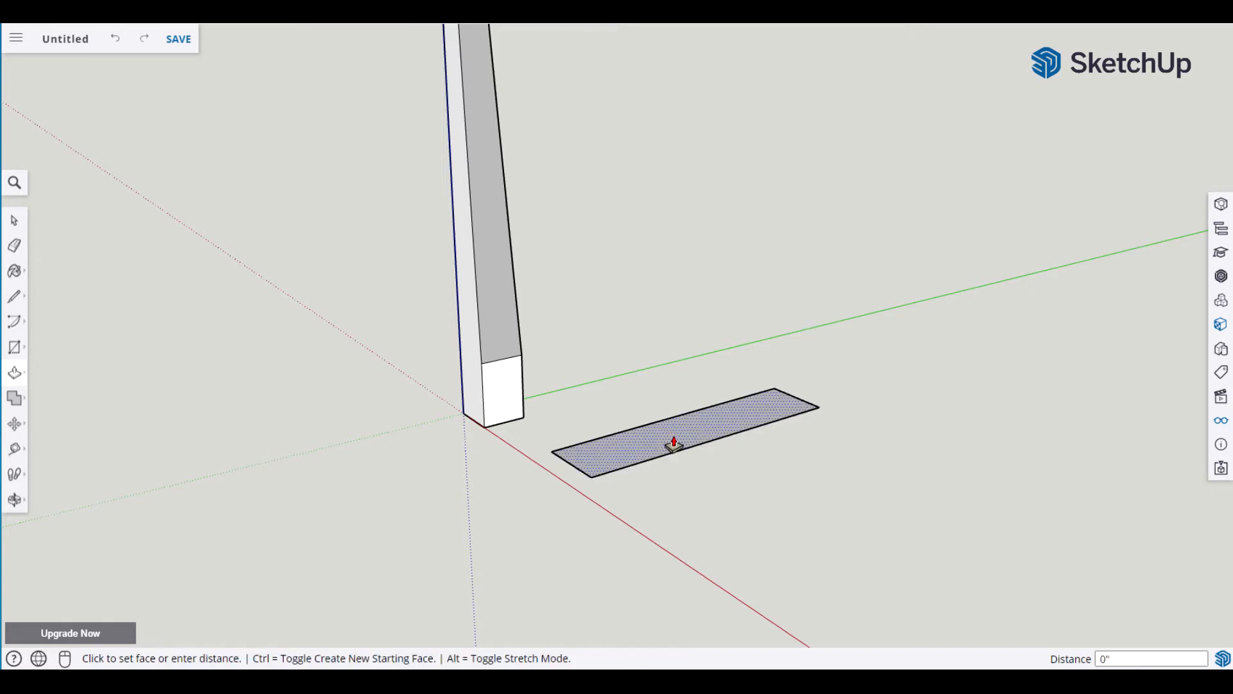
type("1")
key("Return")
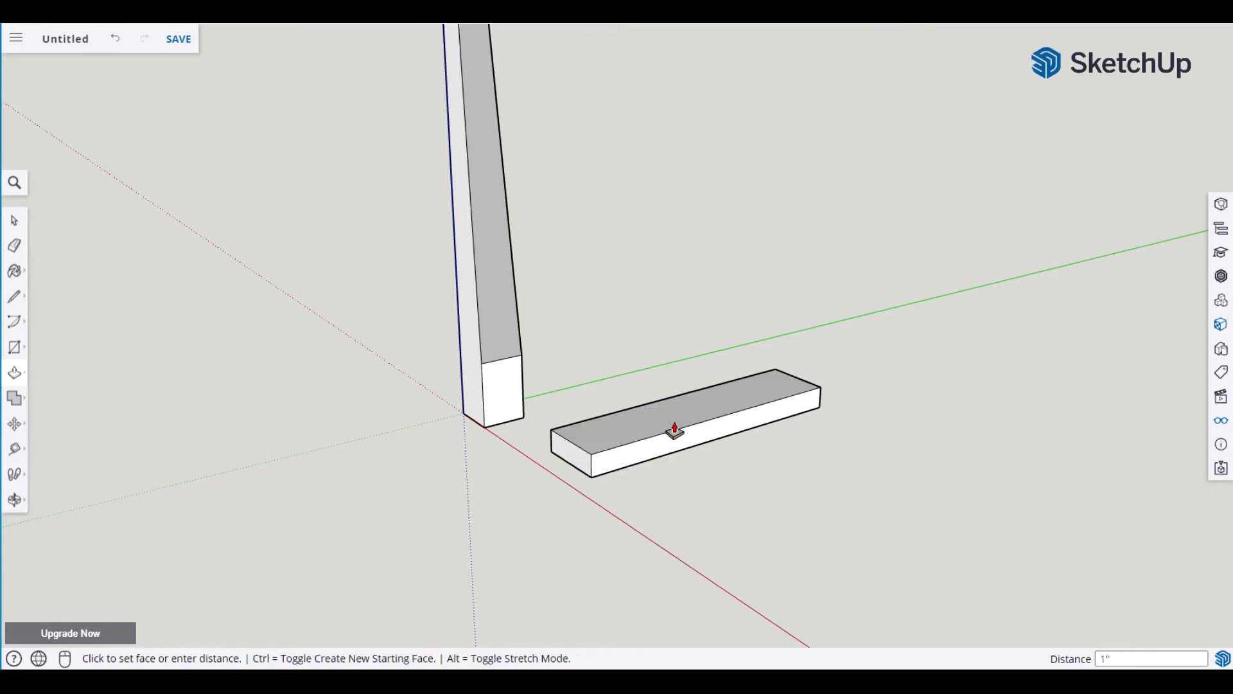
key("space")
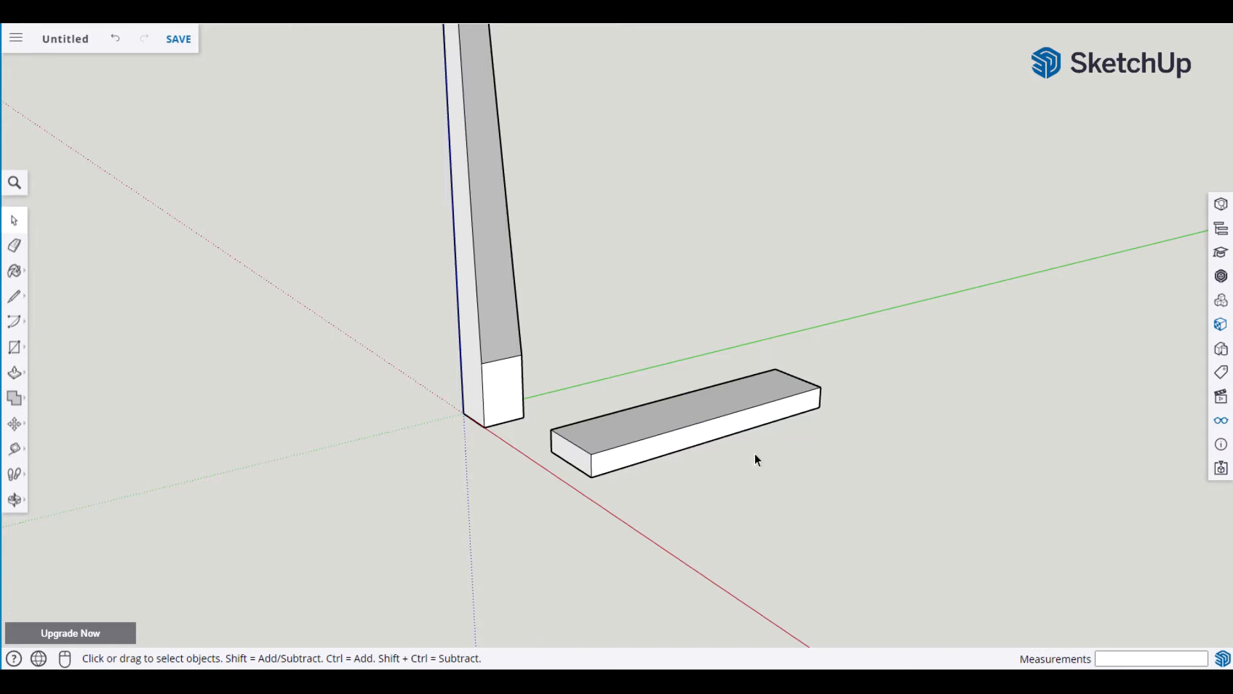
Rotate the whole board 90 degrees about the green axis, pivoting on its bottom corner nearest the leg, so it stands on its long edge.
triple_click(650, 451)
middle_click_drag(660, 525, 567, 357)
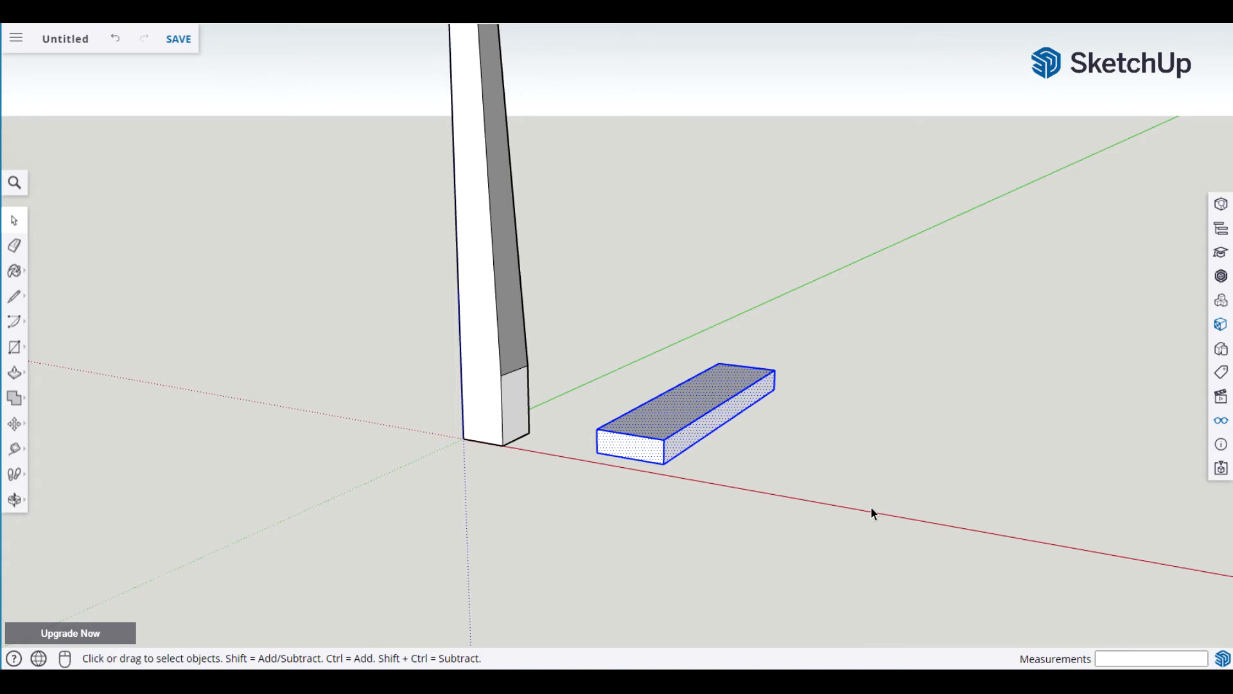
key("q")
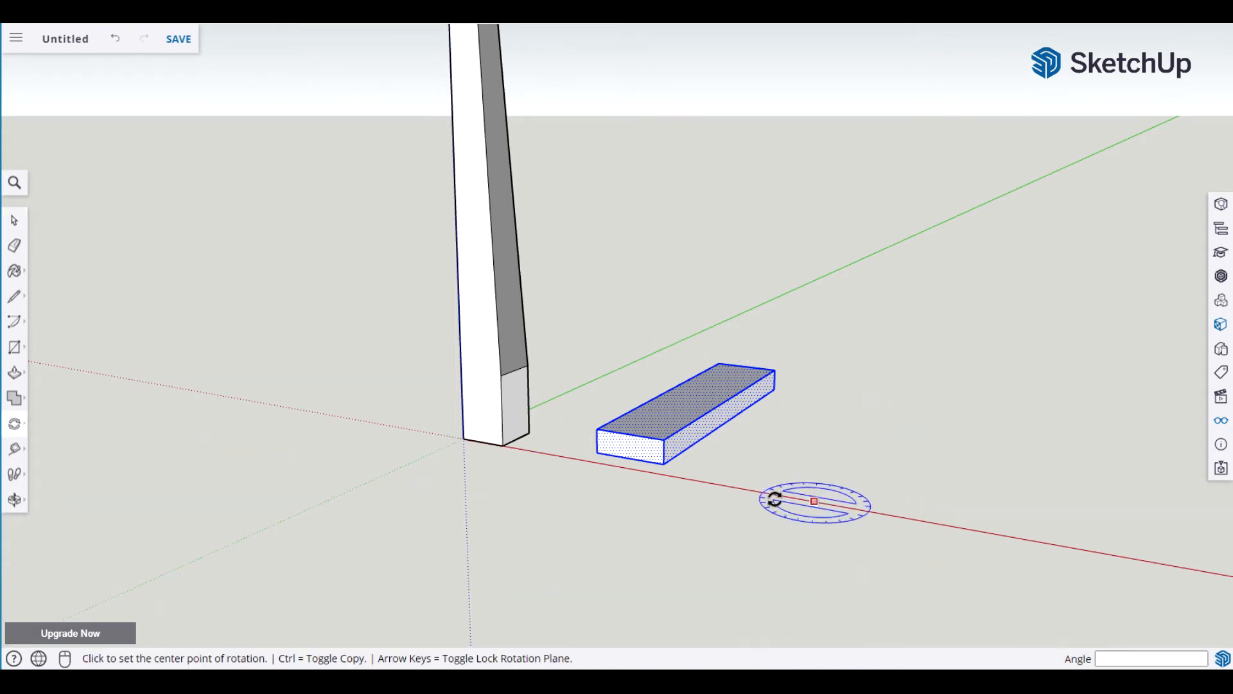
left_click(597, 452)
left_click(660, 460)
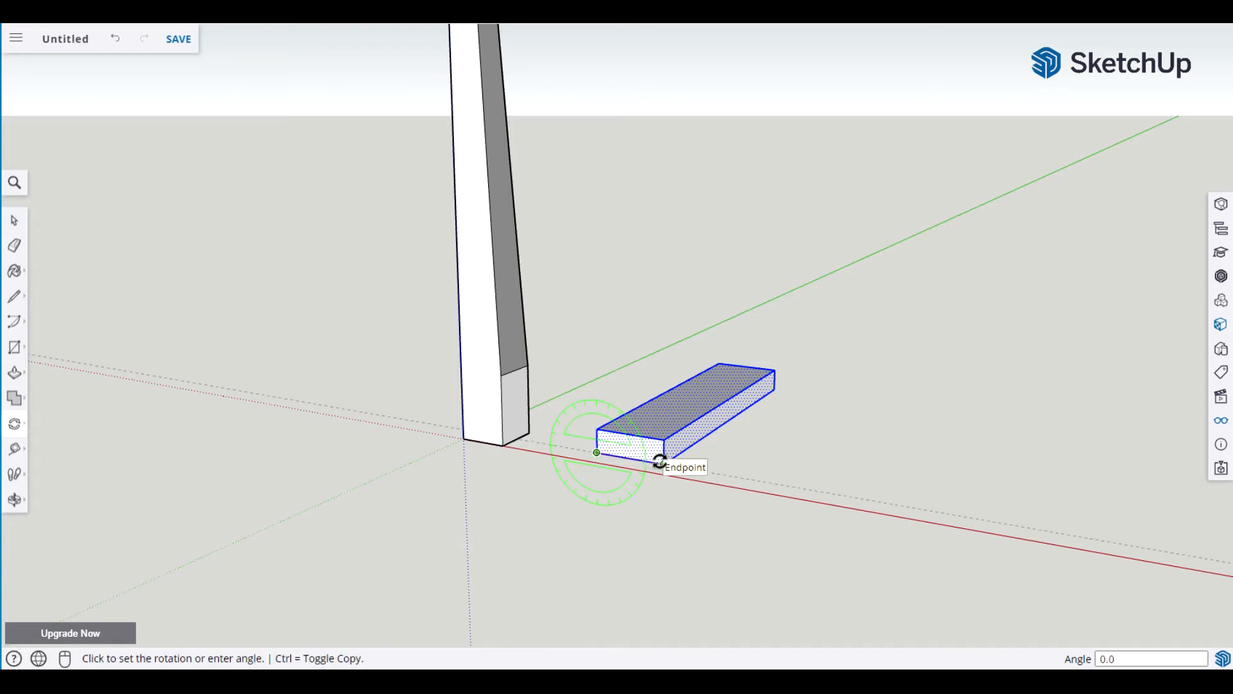
type("90")
key("Return")
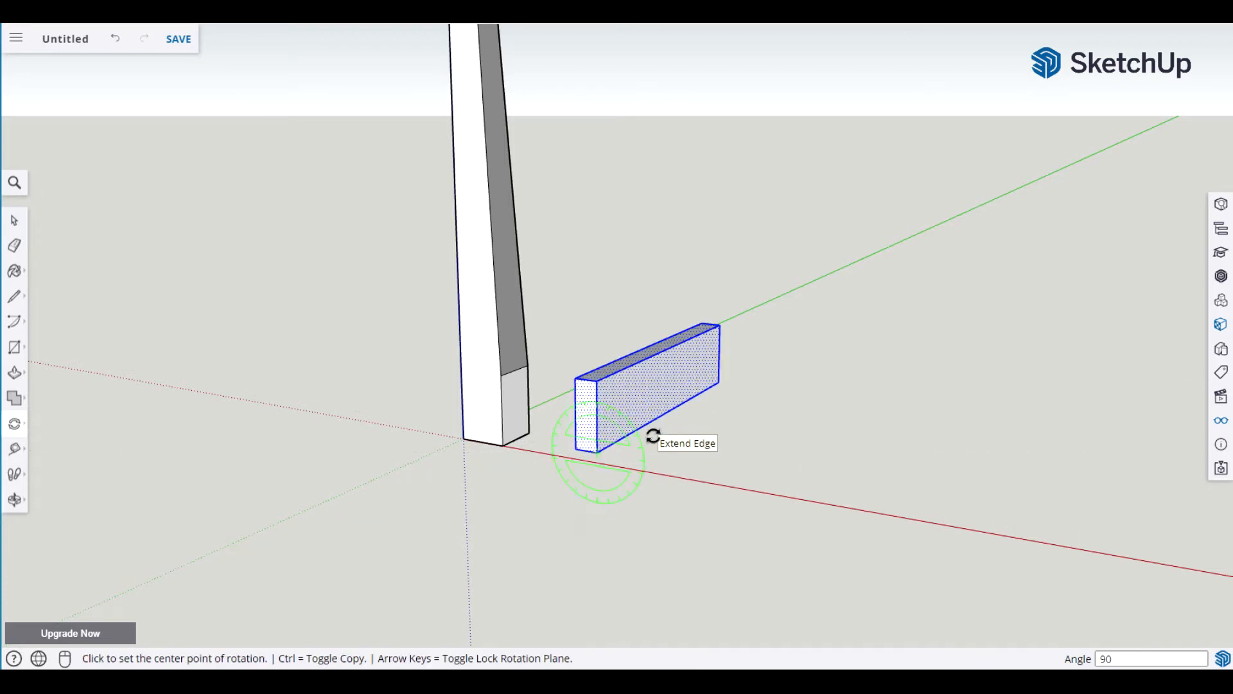
key("space")
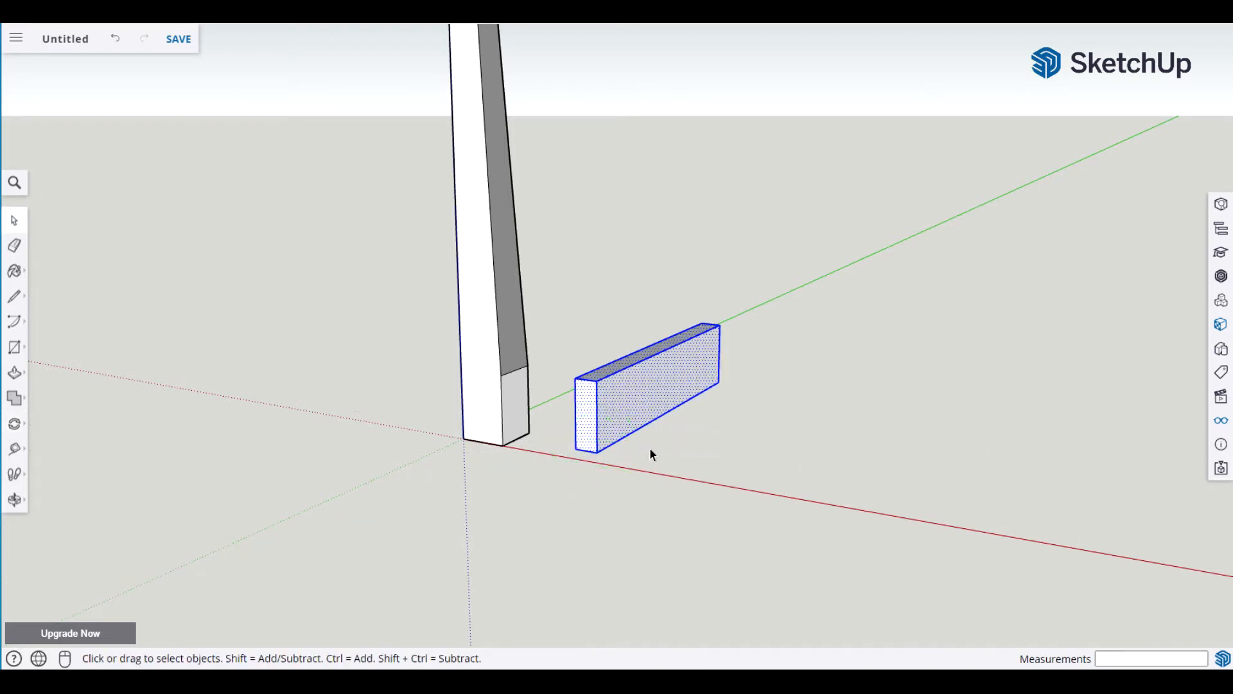
Move the standing board farther from the leg along the red axis and deselect it.
key("m")
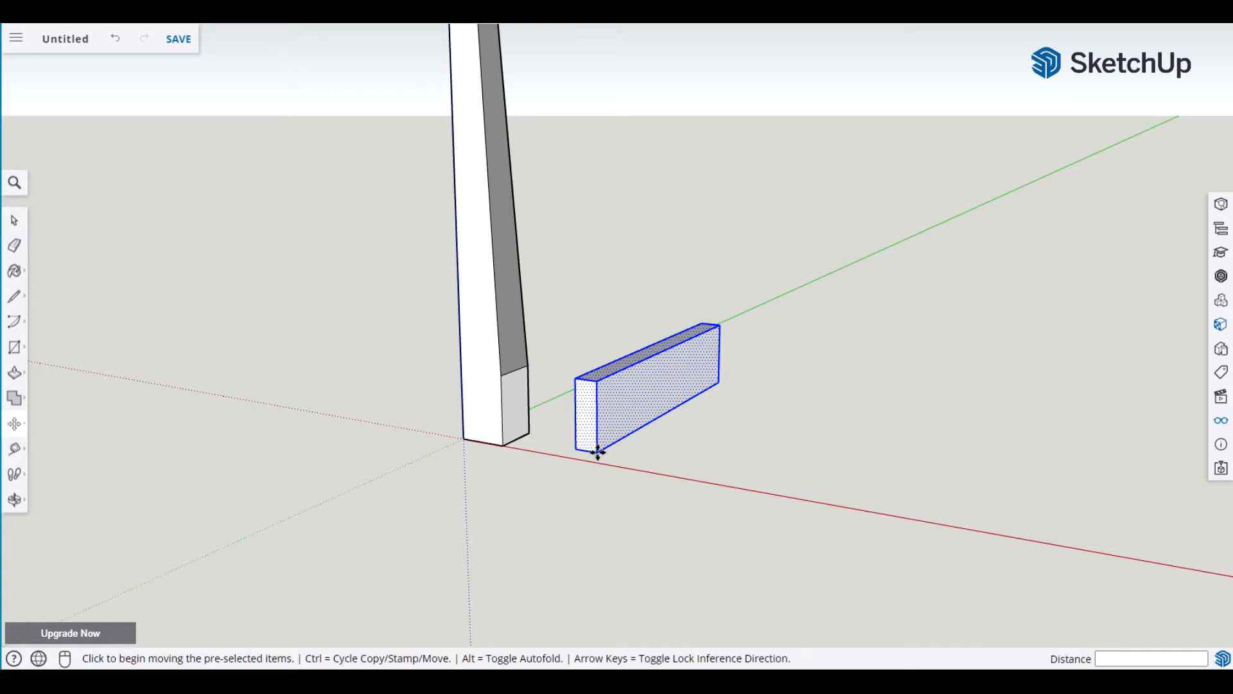
left_click(597, 451)
left_click(705, 474)
key("space")
left_click(803, 496)
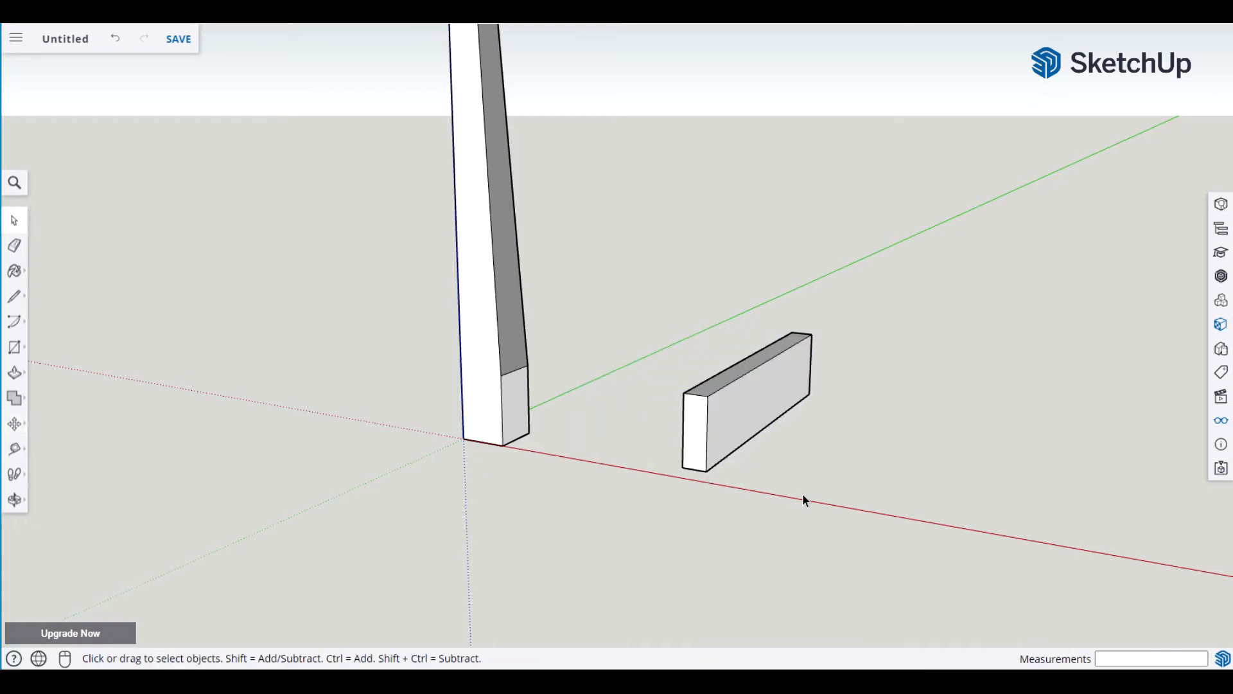
Place a guide line 0.25" below the board's top long edge, on the face turned away from the leg.
middle_click_drag(970, 436, 368, 472)
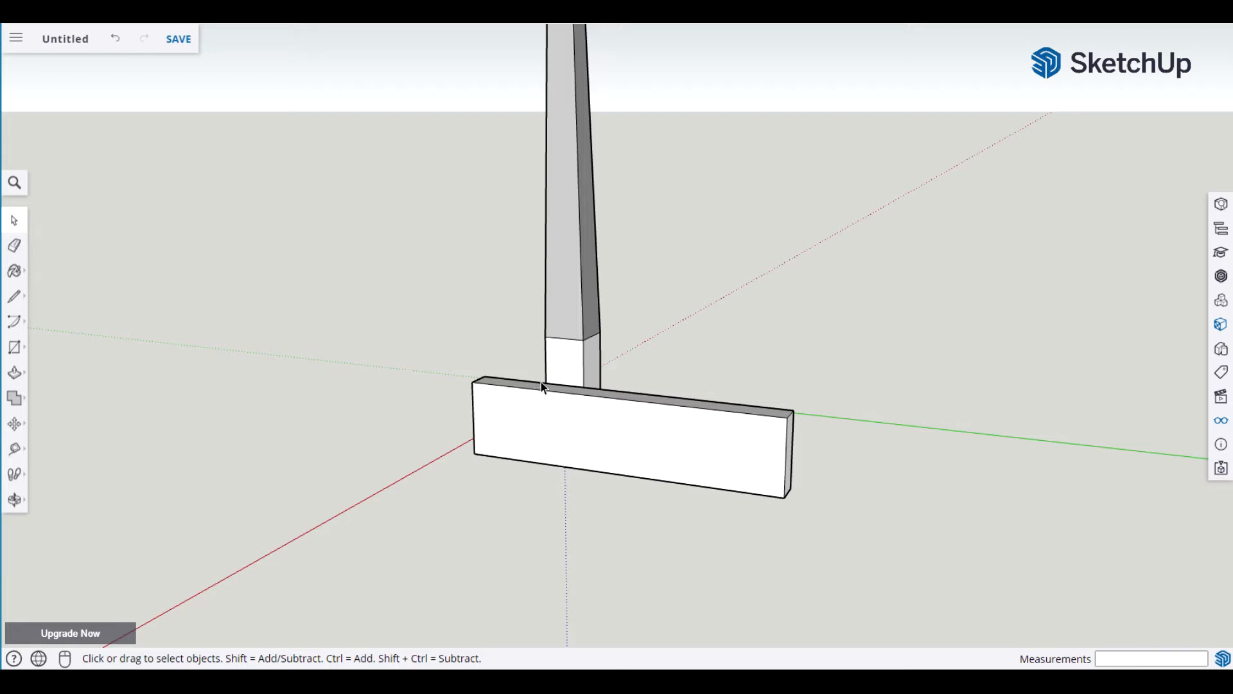
middle_click_drag(861, 495, 812, 506)
triple_click(726, 470)
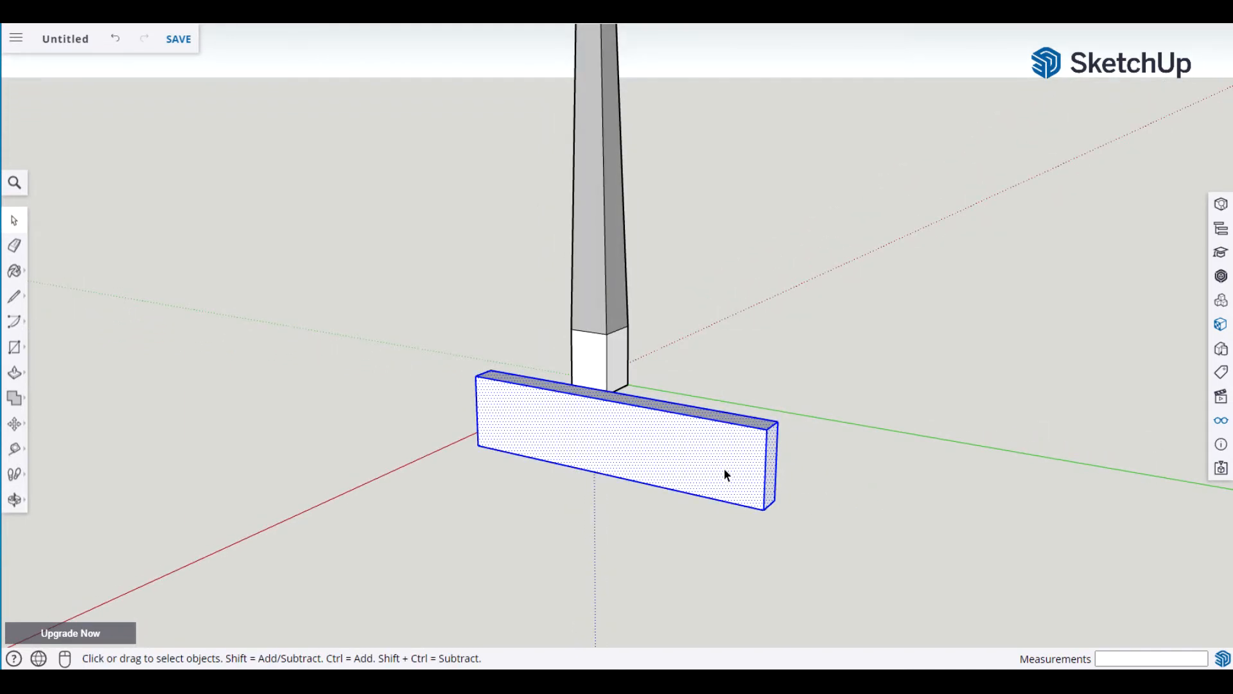
left_click(887, 501)
middle_click_drag(887, 500, 791, 516)
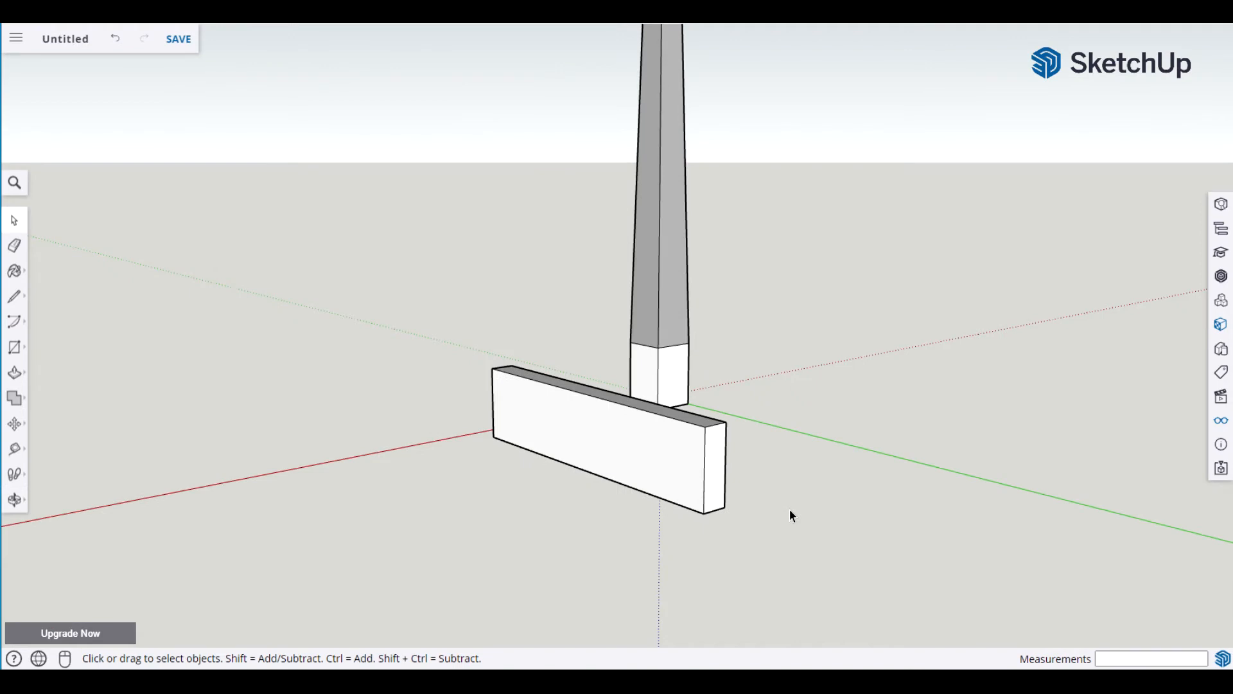
key("t")
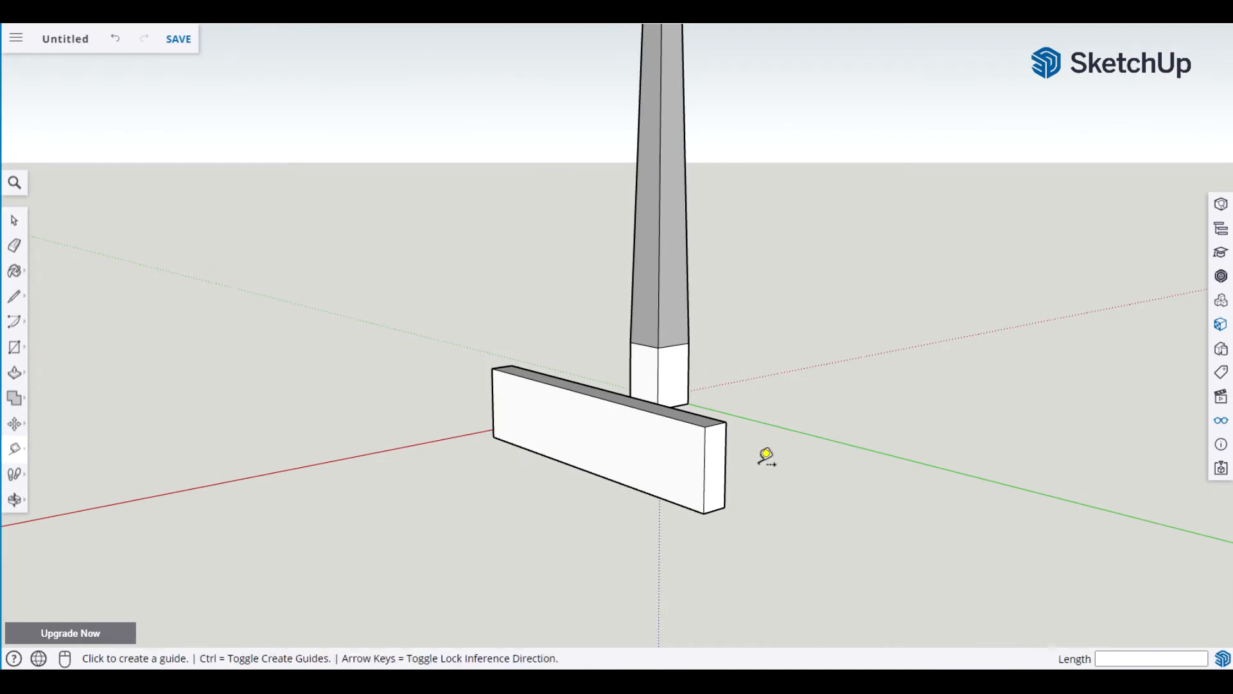
left_click(669, 414)
type(".25")
key("Return")
key("space")
Draw a 1/8" by 1/8" square on the board's end face, with its corner where the guide meets the vertical edge.
middle_click_drag(759, 528, 655, 536)
key("r")
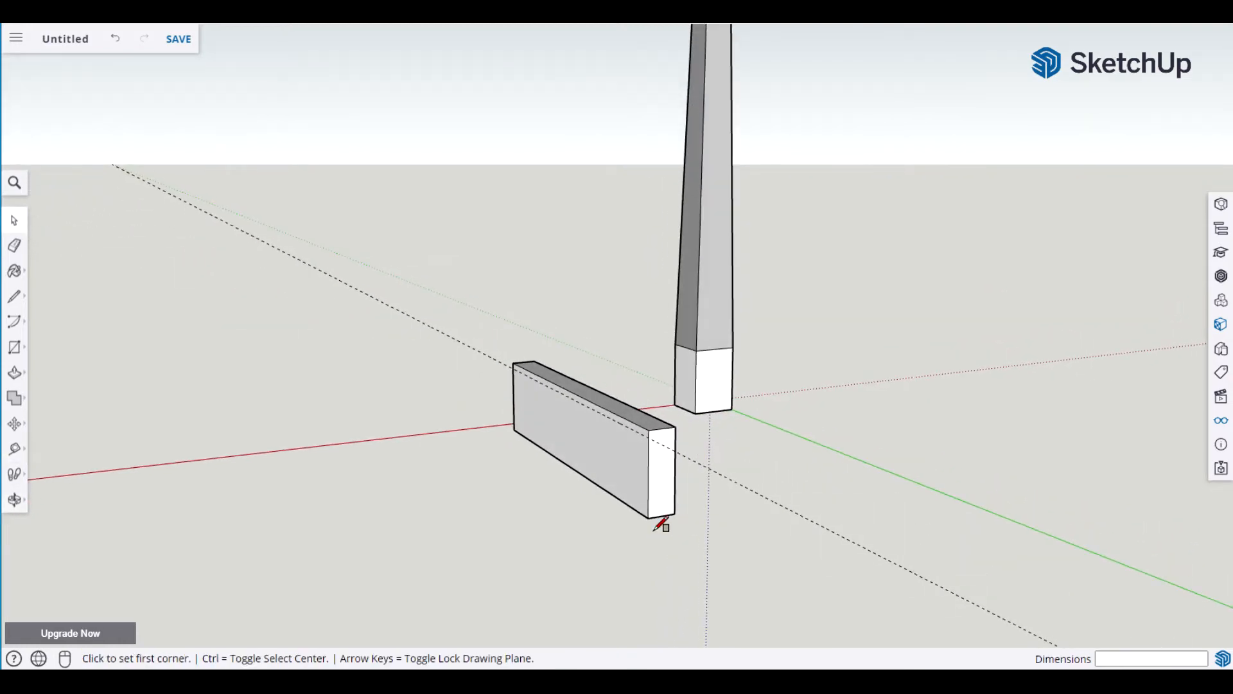
left_click(655, 438)
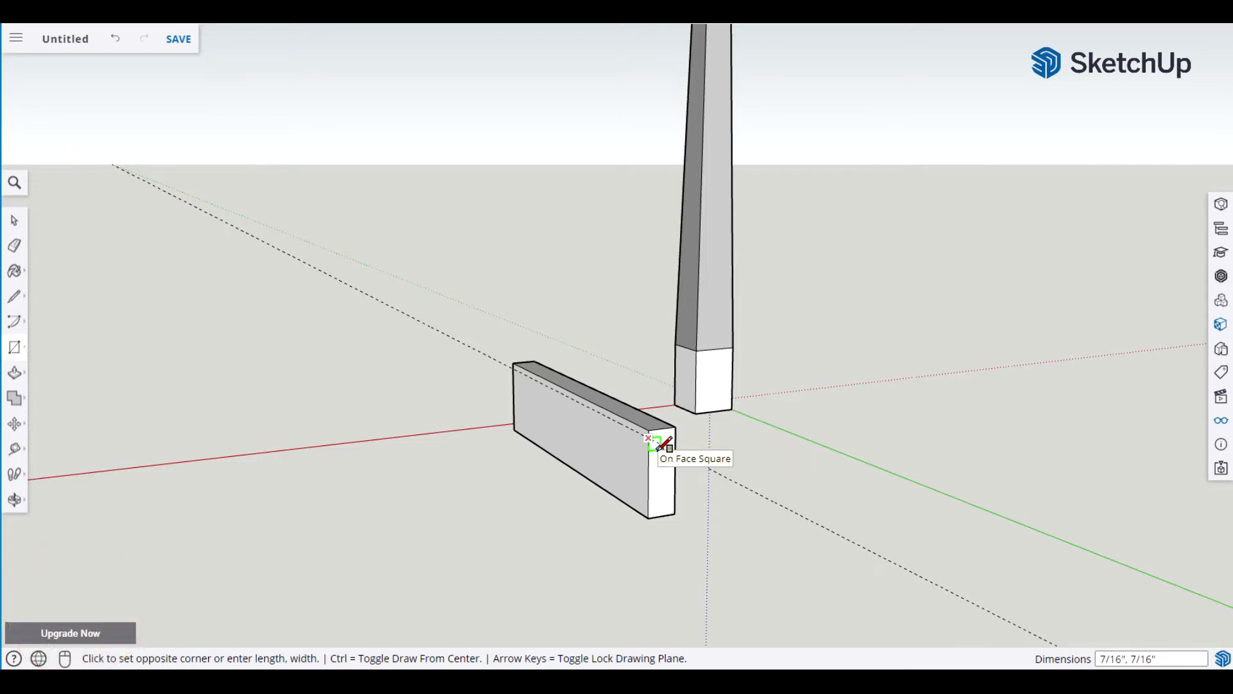
type("1/")
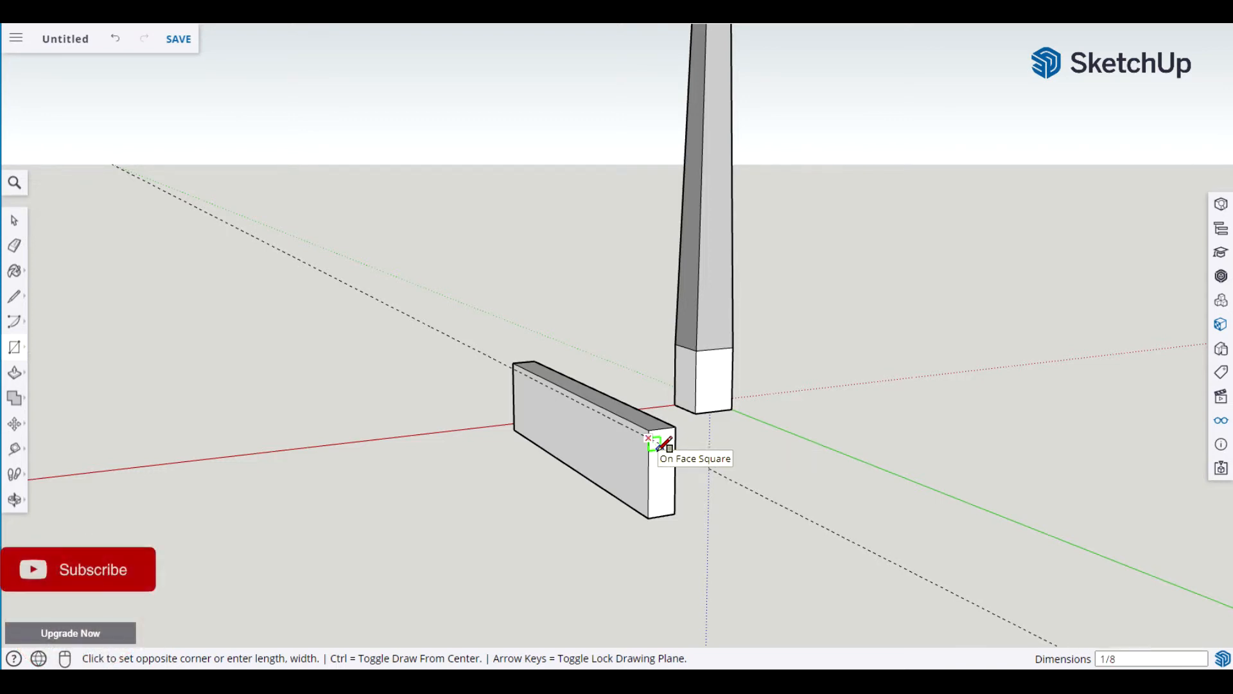
type("8,1/8")
key("Return")
key("space")
Push the small square through the board's full 12 3/4" length to cut a groove, and delete the guide line.
scroll(752, 451, "up", 1)
scroll(730, 454, "up", 4)
middle_click_drag(652, 485, 678, 445)
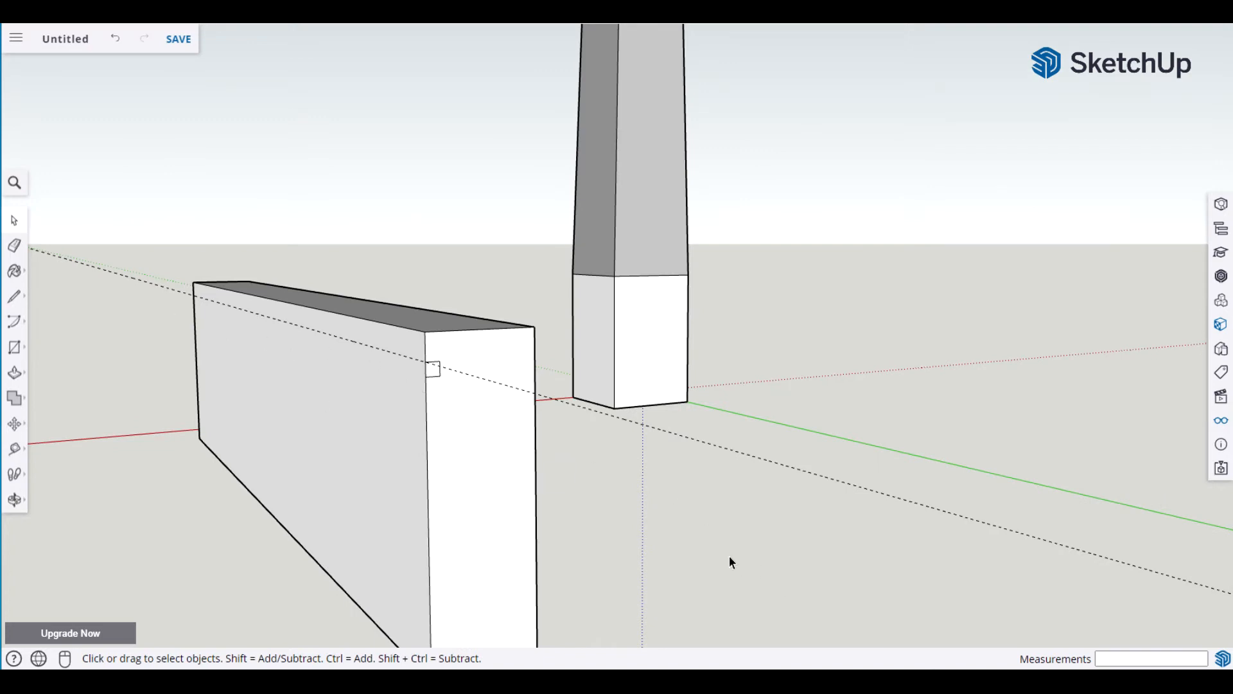
key("p")
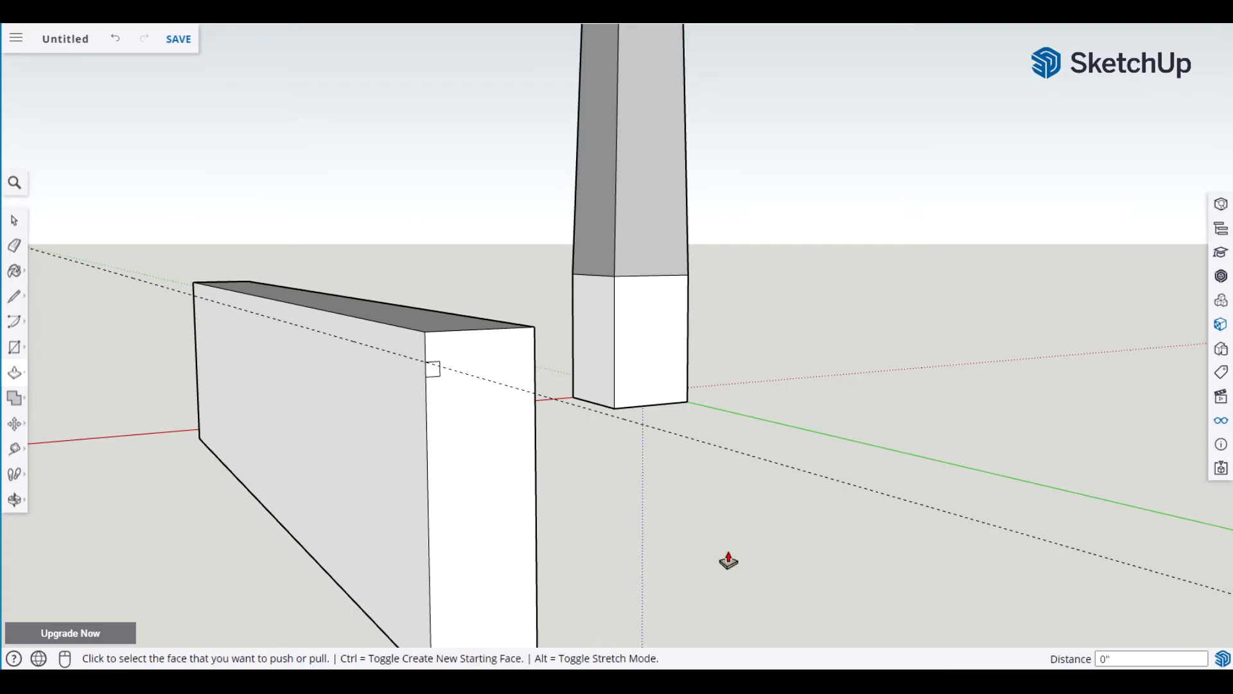
left_click(427, 376)
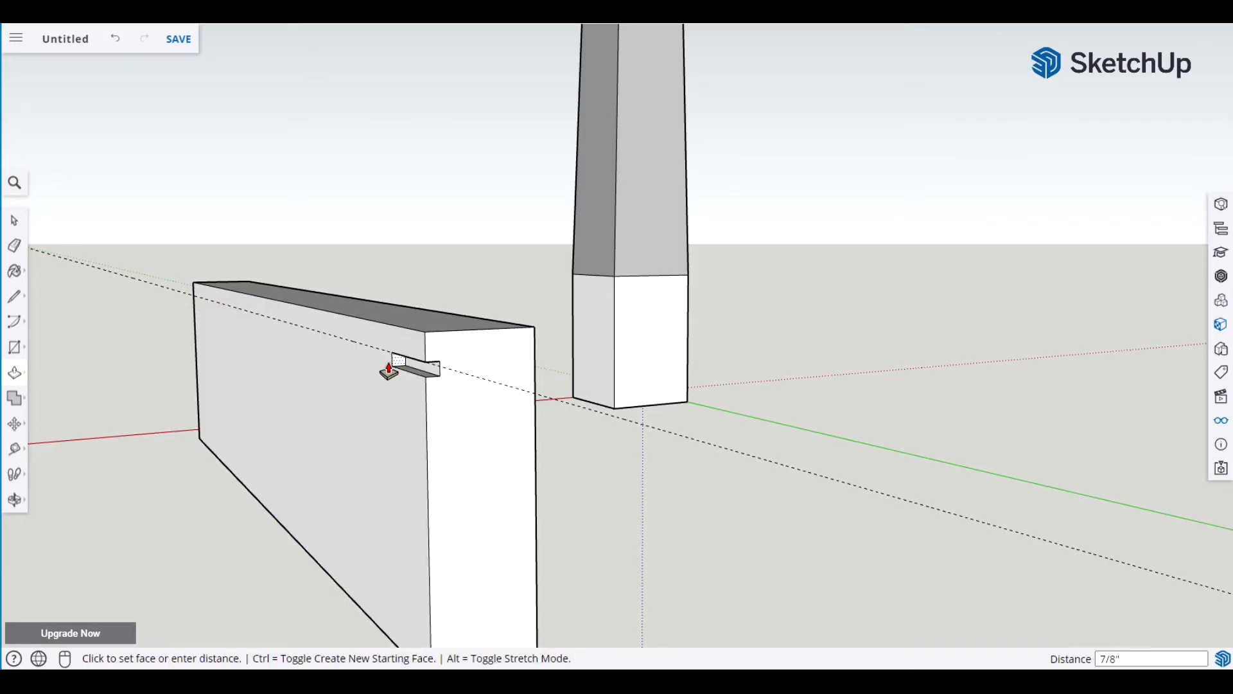
left_click(157, 287)
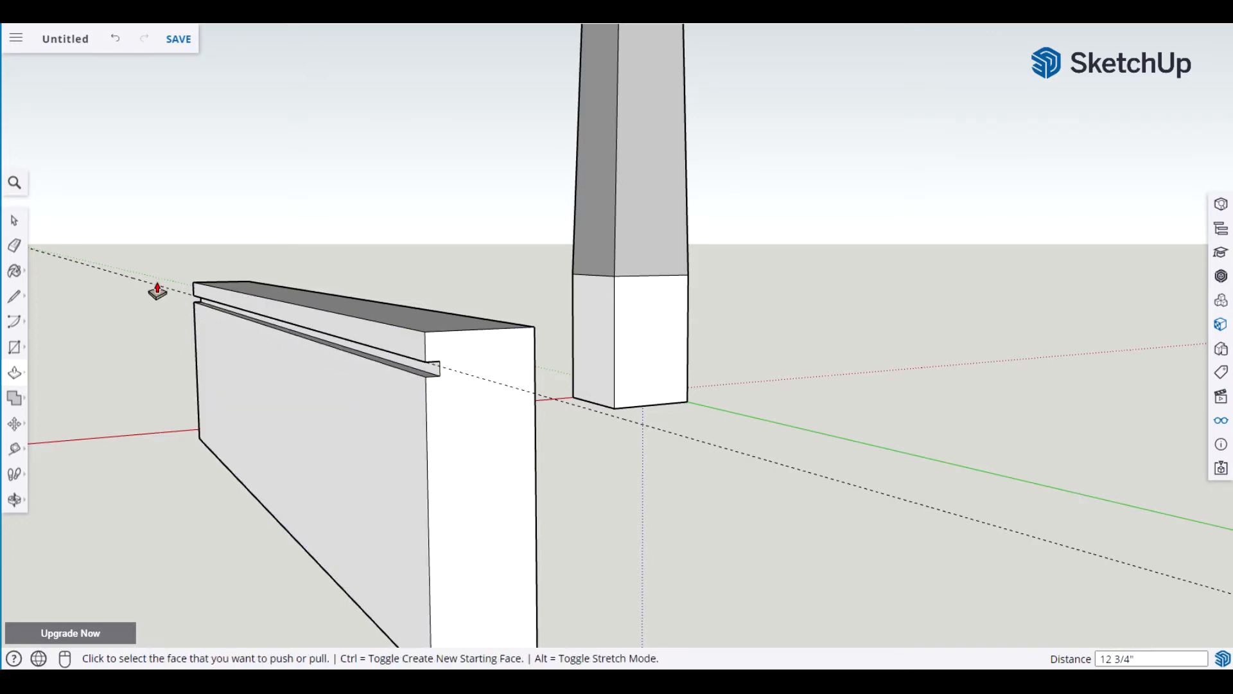
key("space")
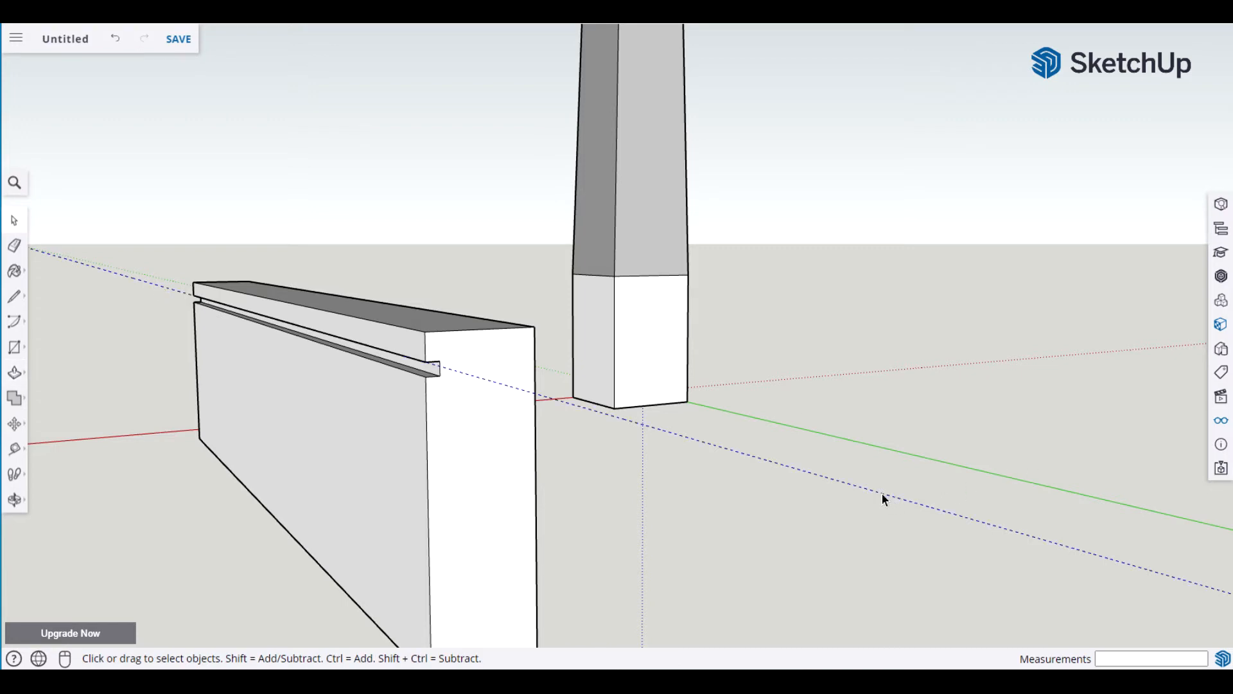
Draw a 1/4" by 2" rectangle on the ground beside the board, with its long side parallel to the board.
middle_click_drag(711, 509, 283, 568)
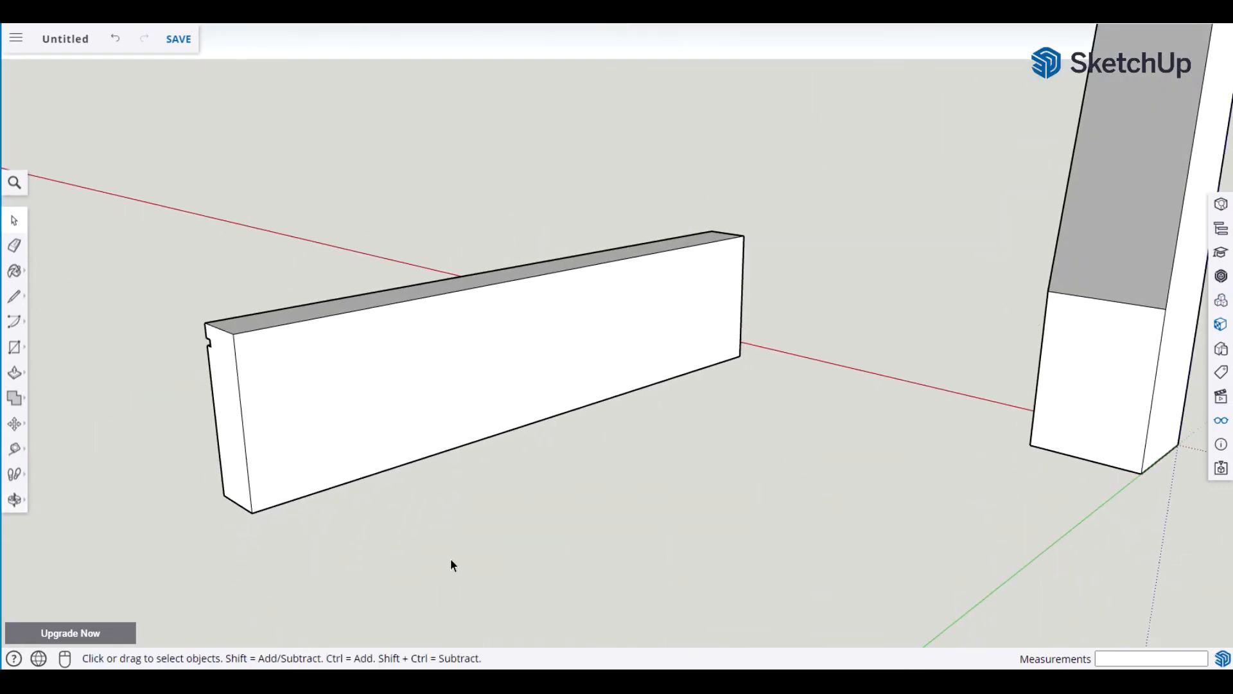
middle_click_drag(421, 557, 404, 531)
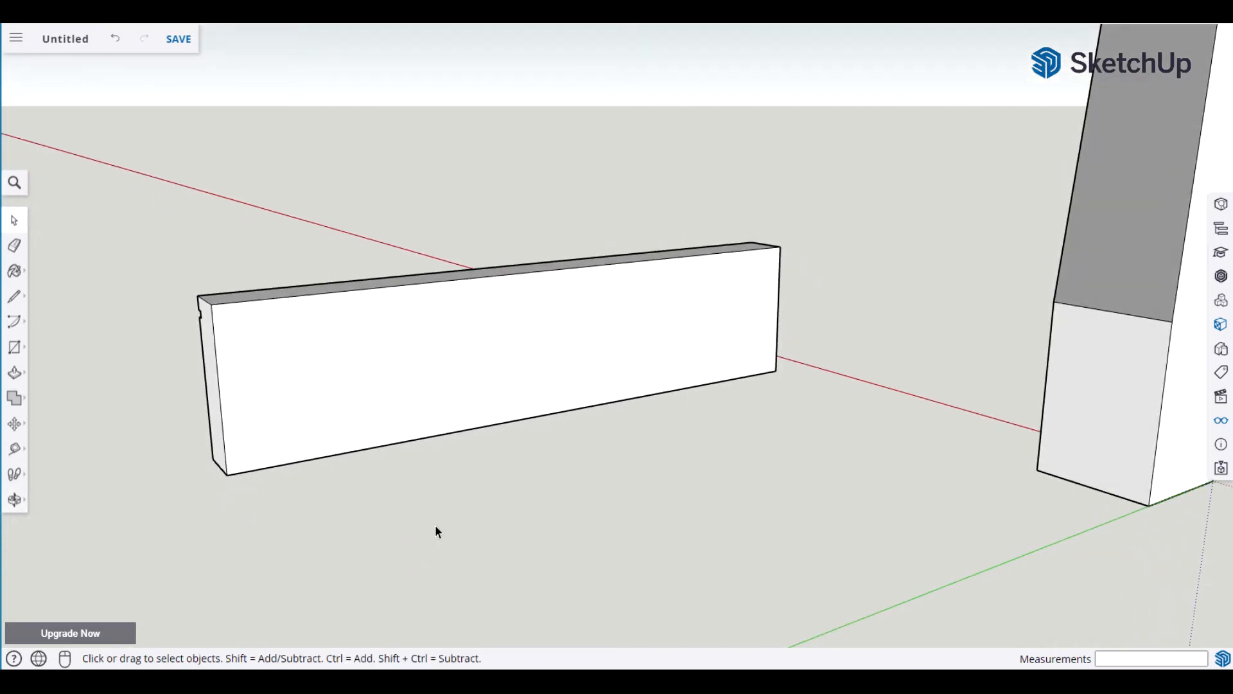
key("r")
left_click(374, 533)
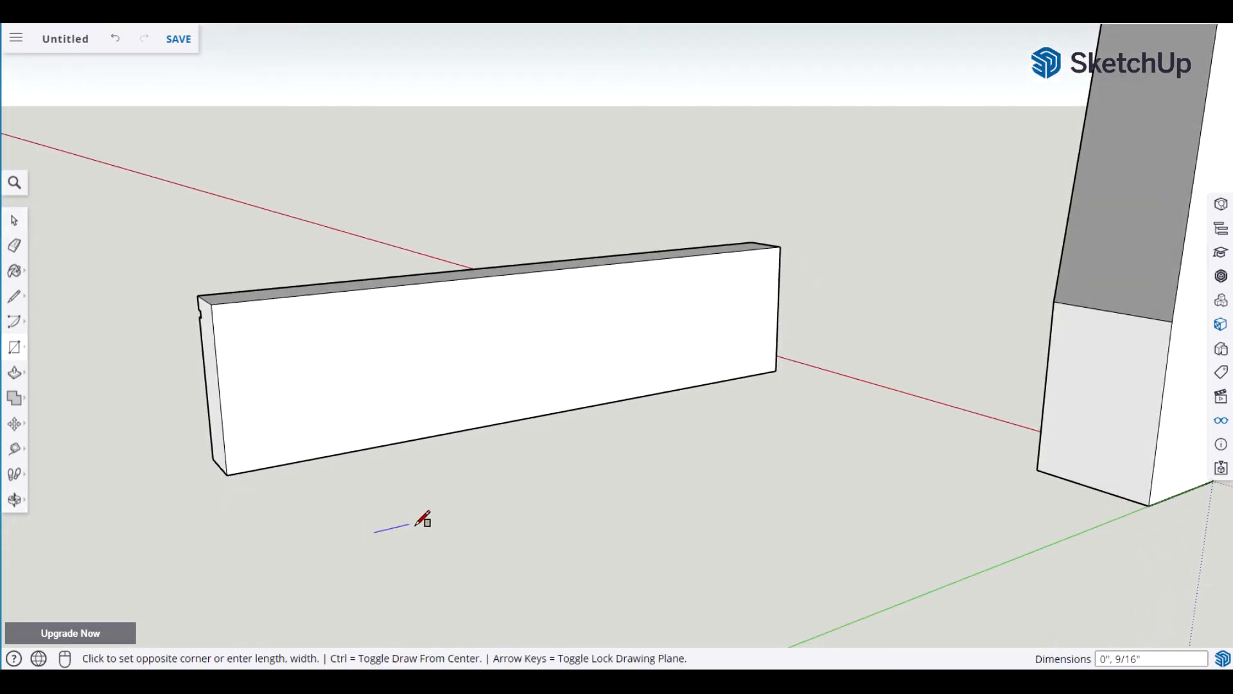
left_click(488, 515)
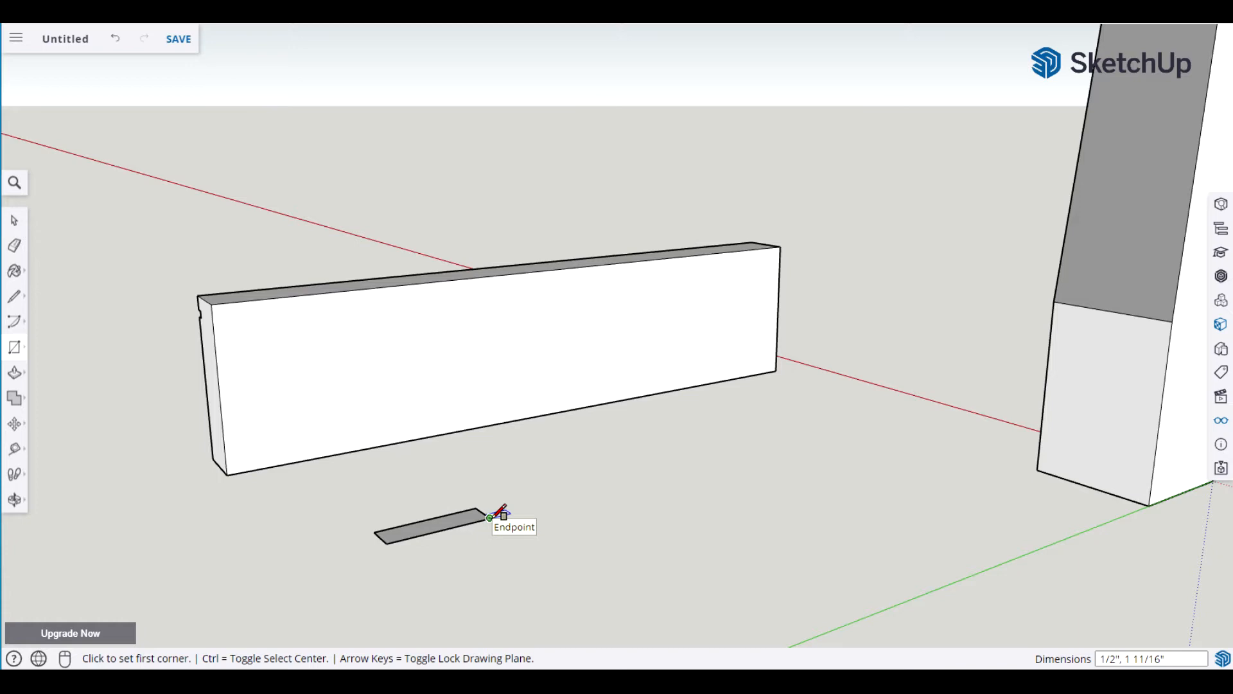
type("1/4,2")
key("Return")
key("space")
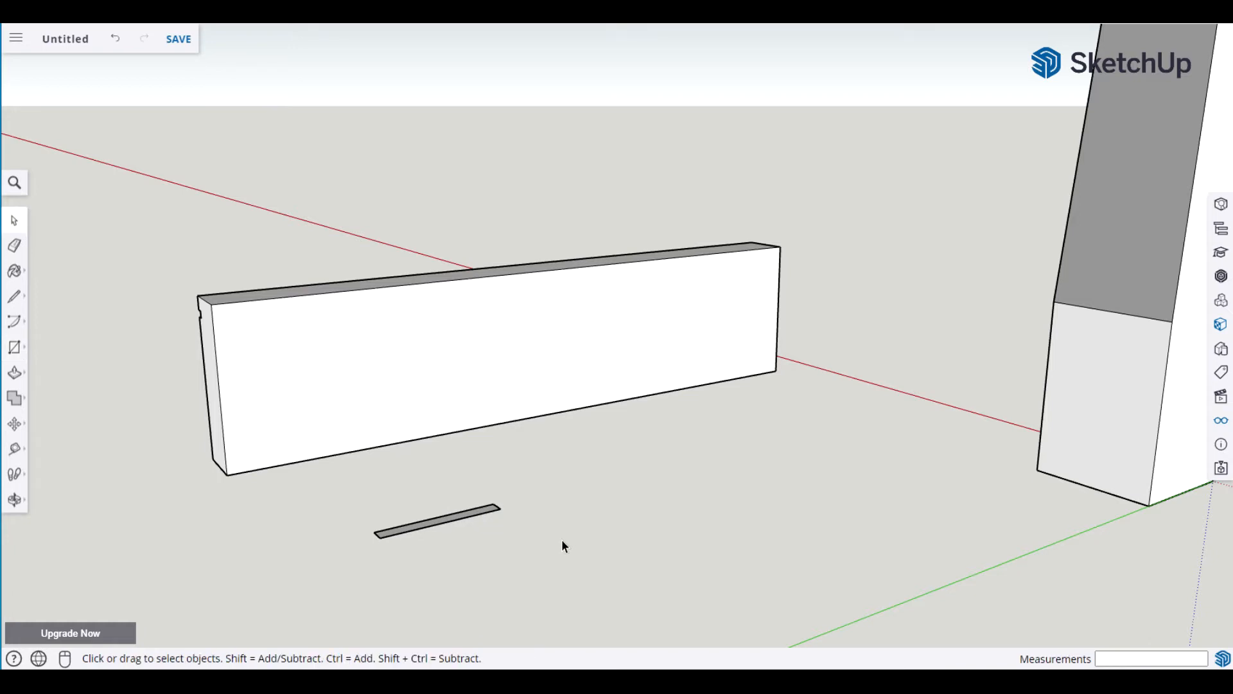
Paint the 1/4" by 2" rectangle with the black material Ty_Gray2.
middle_click_drag(565, 536, 564, 562)
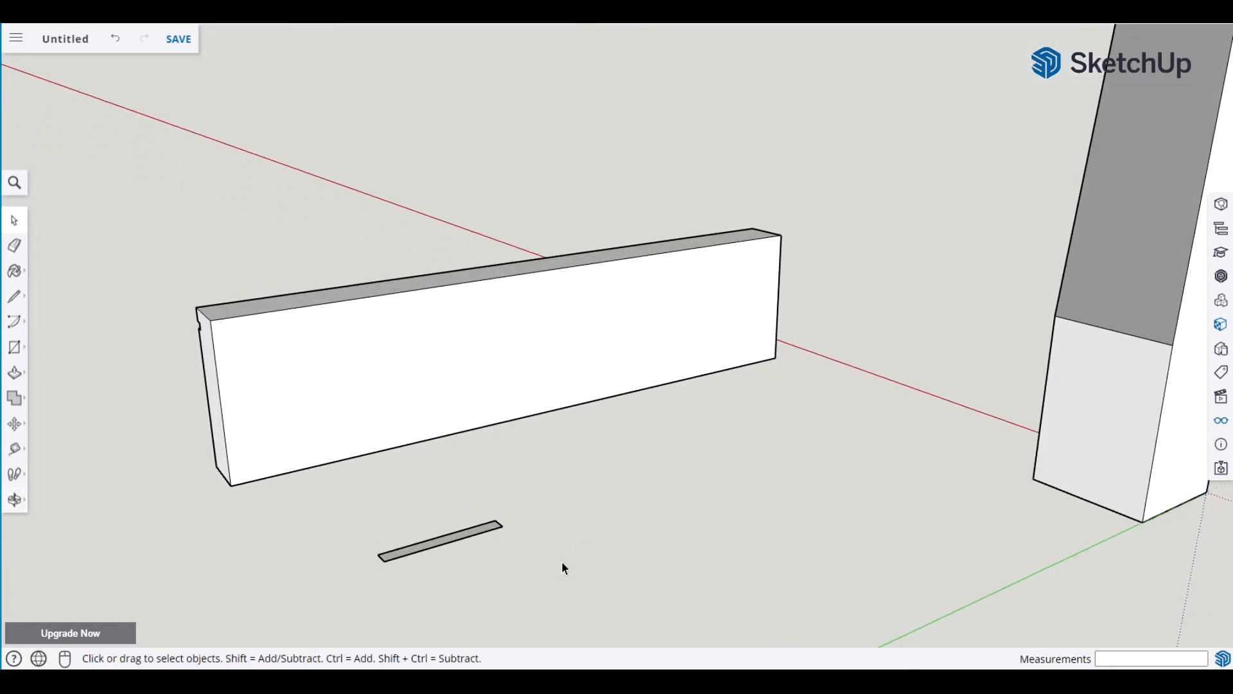
key("b")
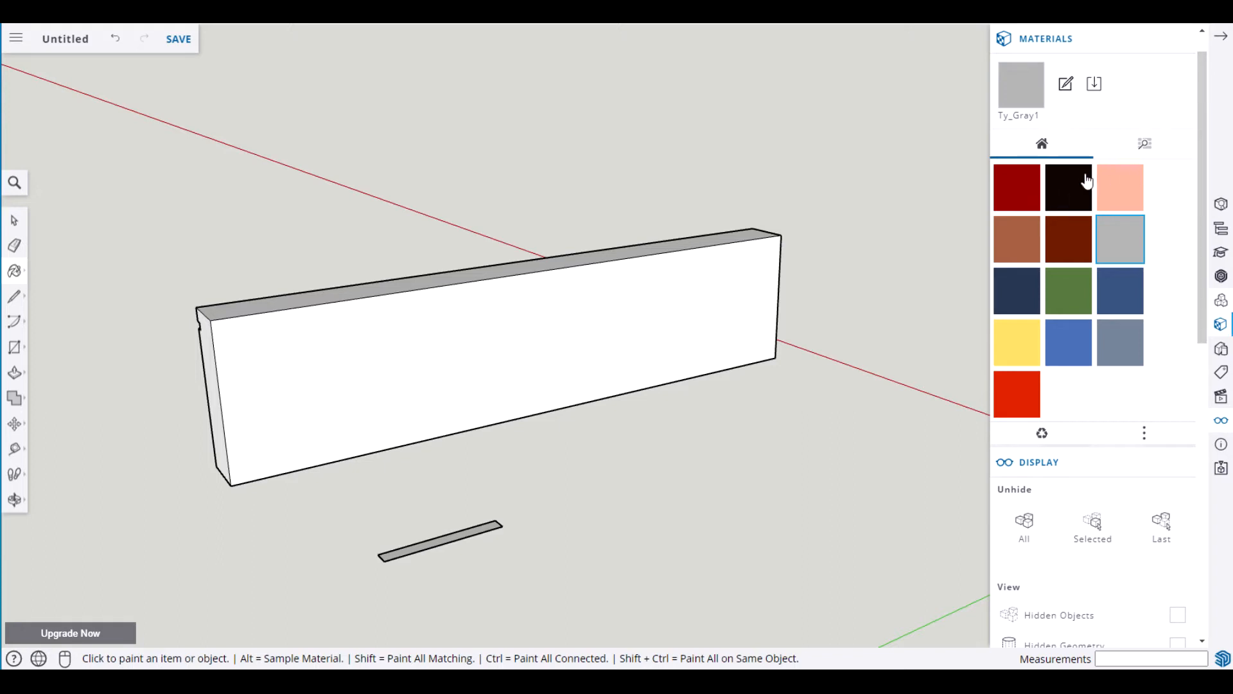
left_click(1072, 188)
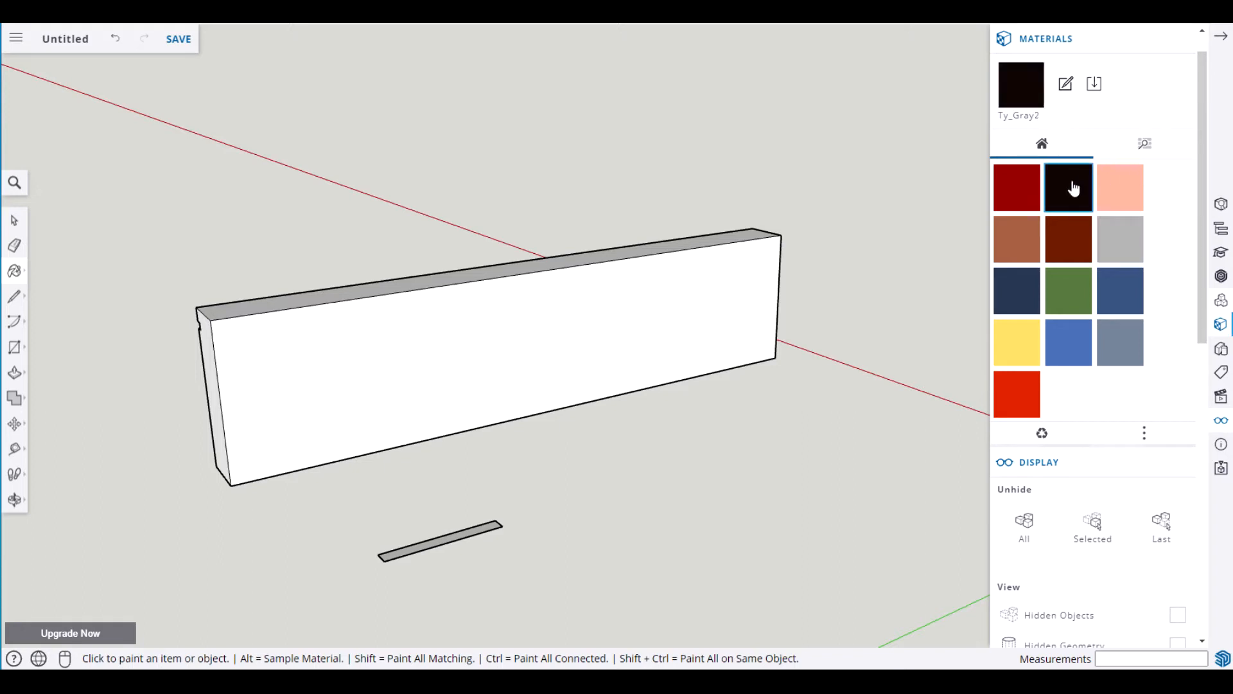
left_click(442, 537)
key("space")
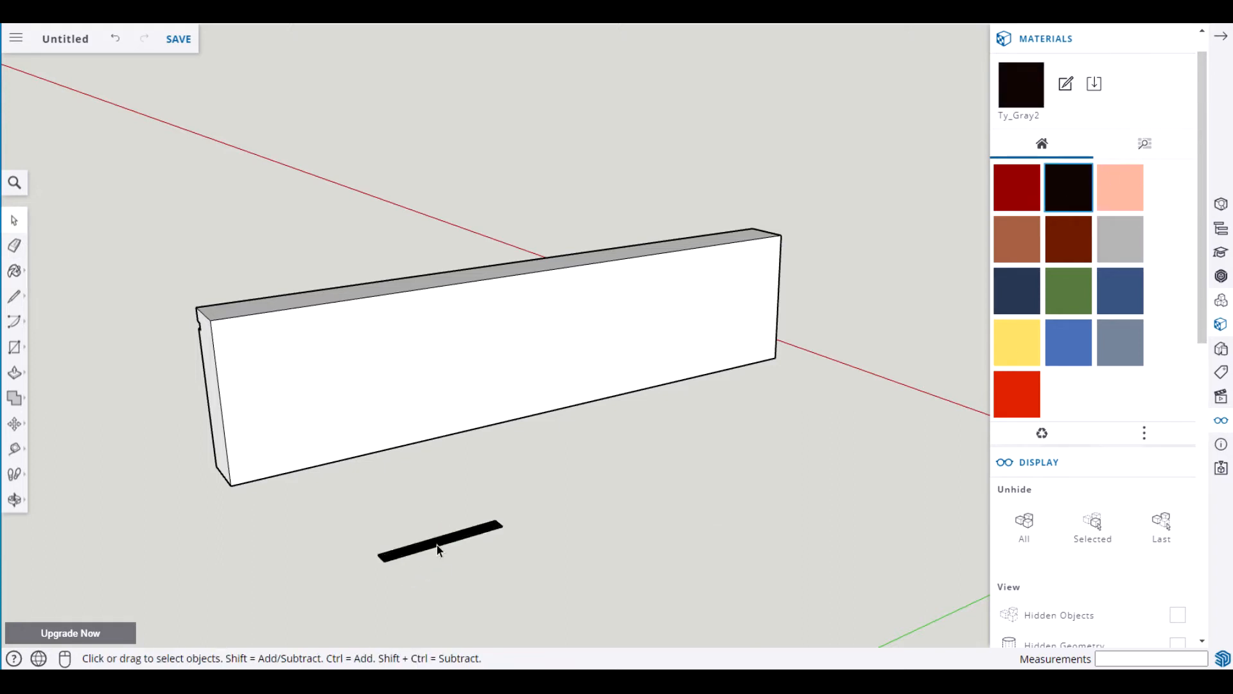
left_click(1220, 37)
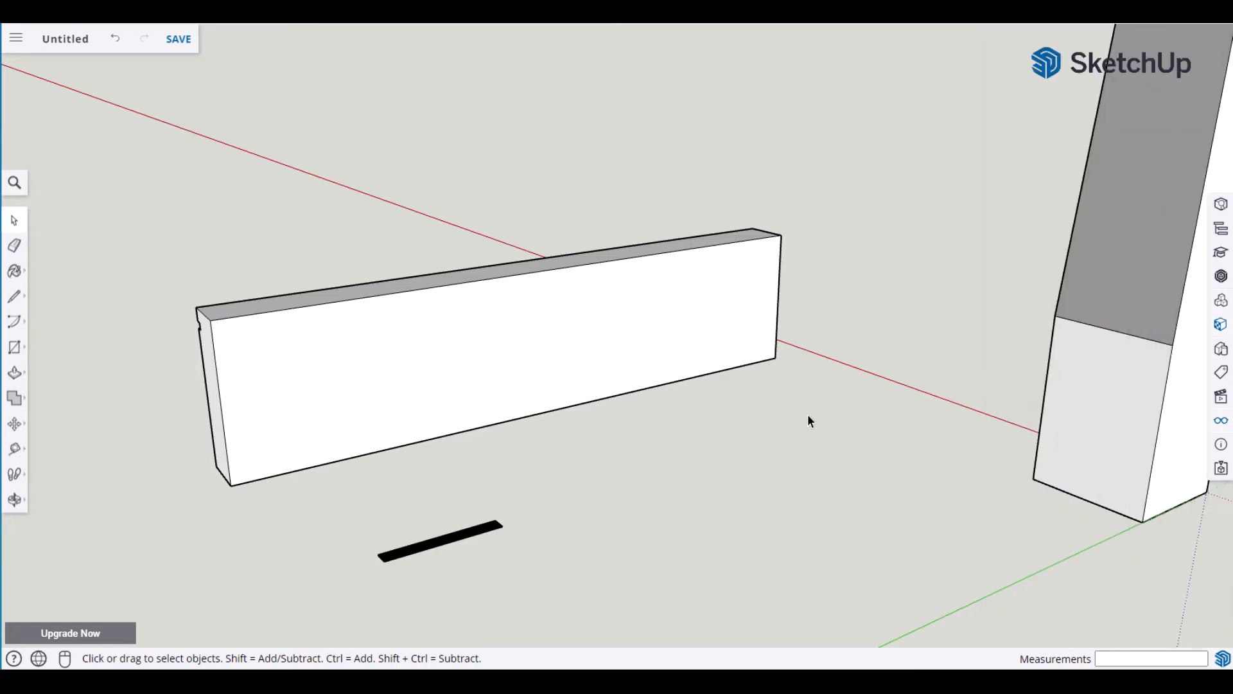
Rotate the black 1/4" by 2" rectangle 90 degrees about its long edge so it stands upright, parallel to the board's long face.
left_click(463, 532)
middle_click_drag(469, 551, 607, 514)
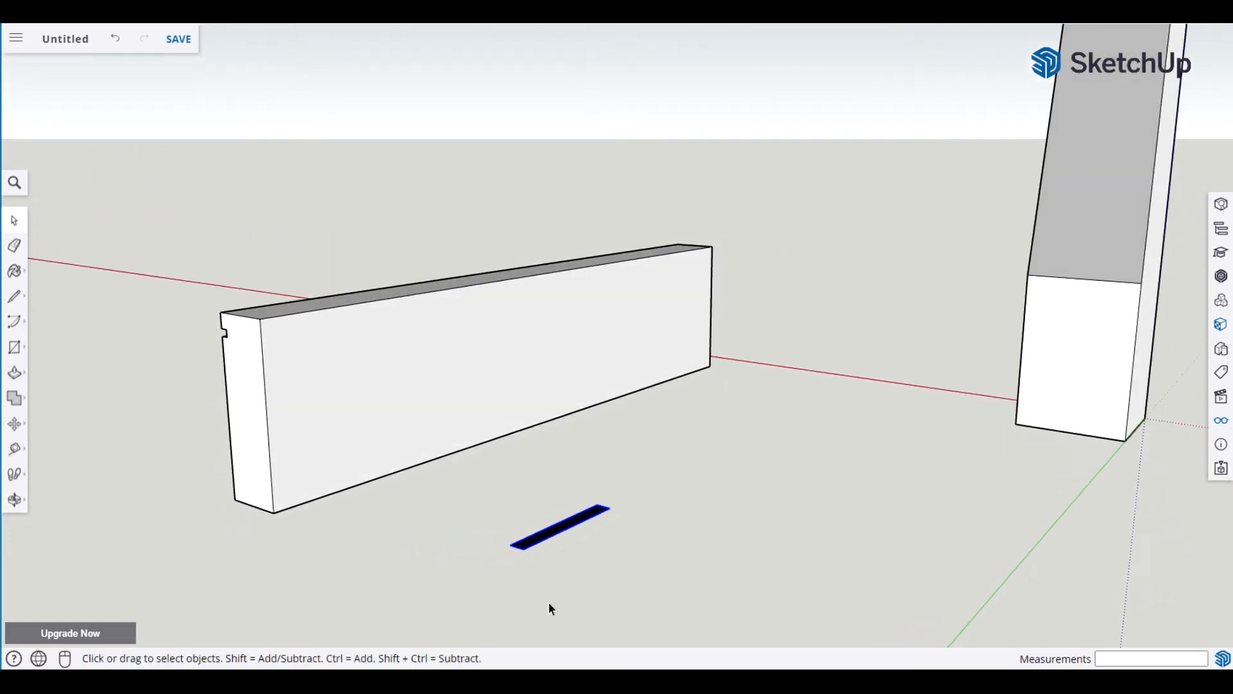
key("q")
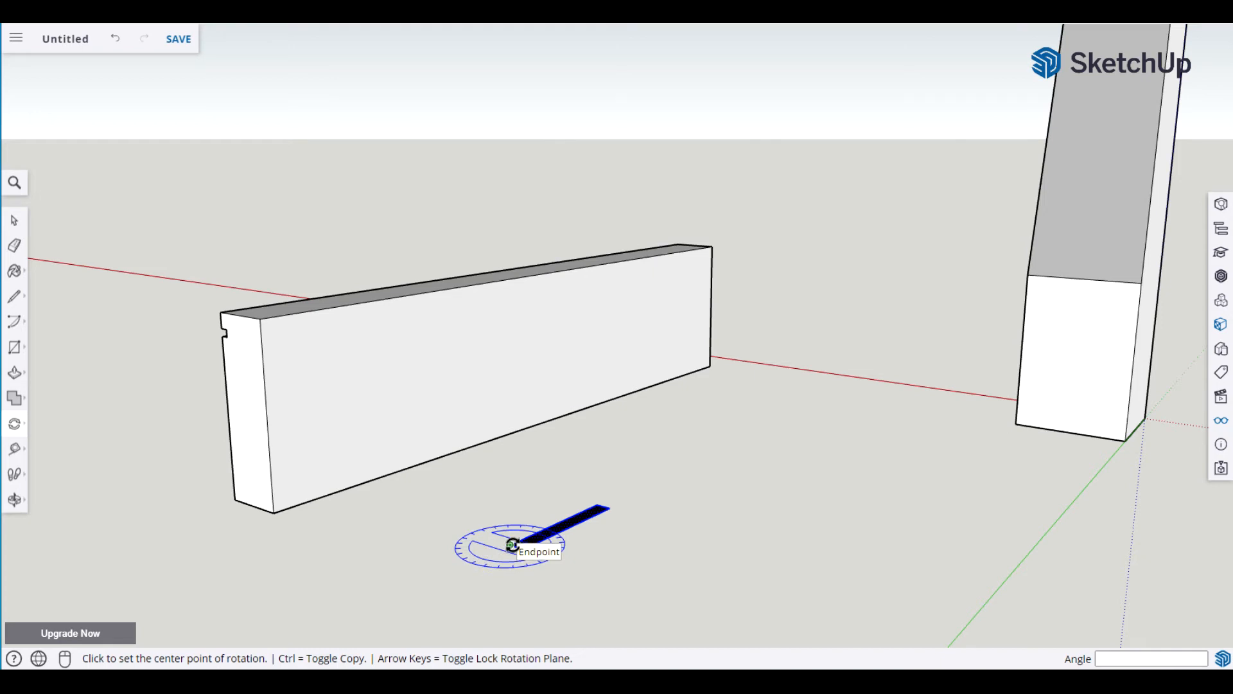
key("Left")
left_click(512, 545)
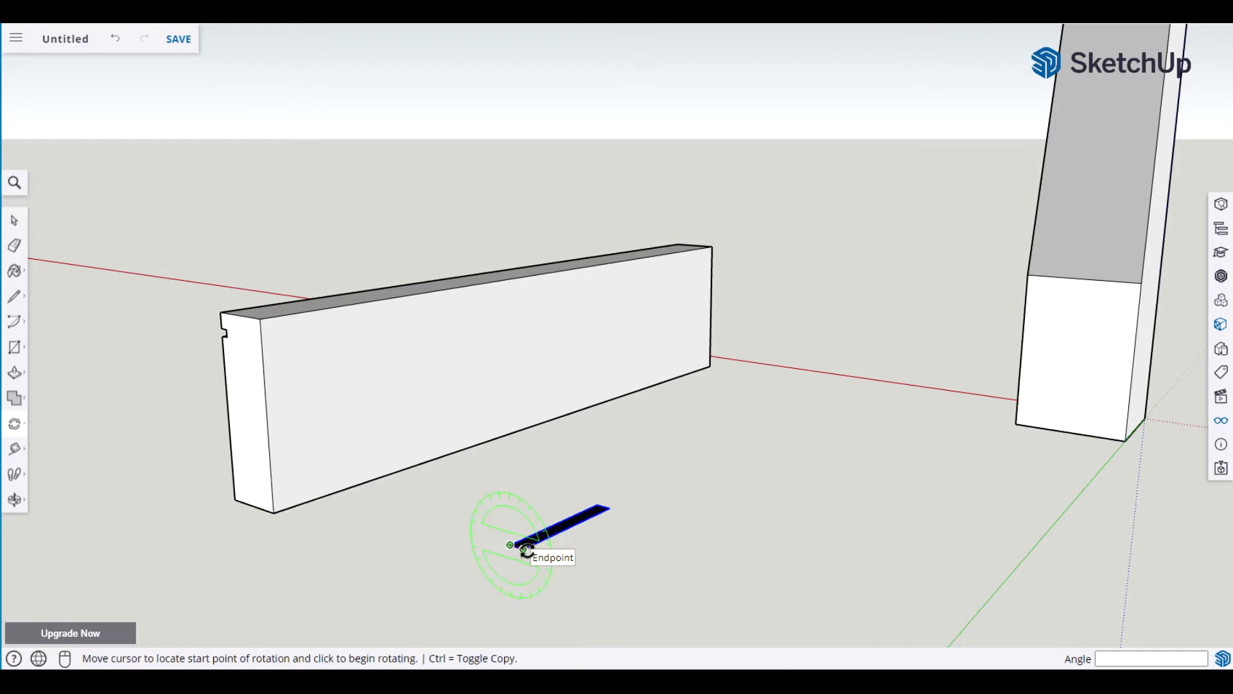
left_click(524, 549)
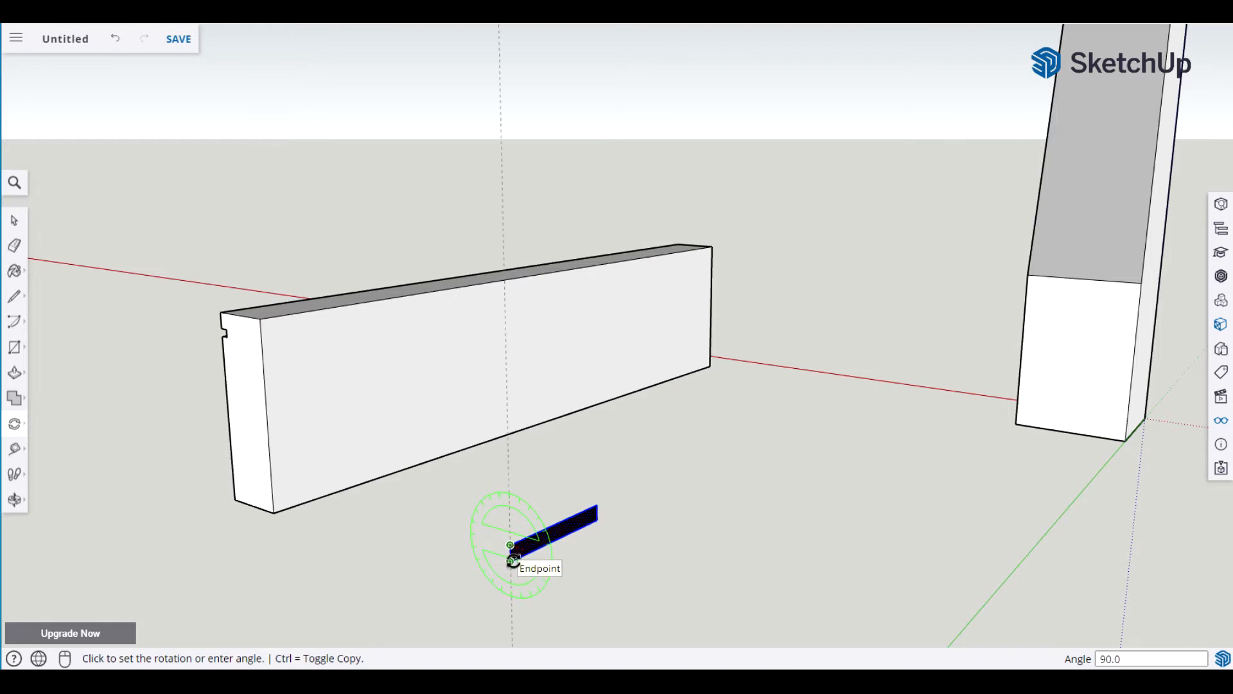
left_click(513, 560)
key("space")
left_click(817, 532)
Make the upright black rectangle a component named PocketHole.
middle_click_drag(640, 565, 424, 536)
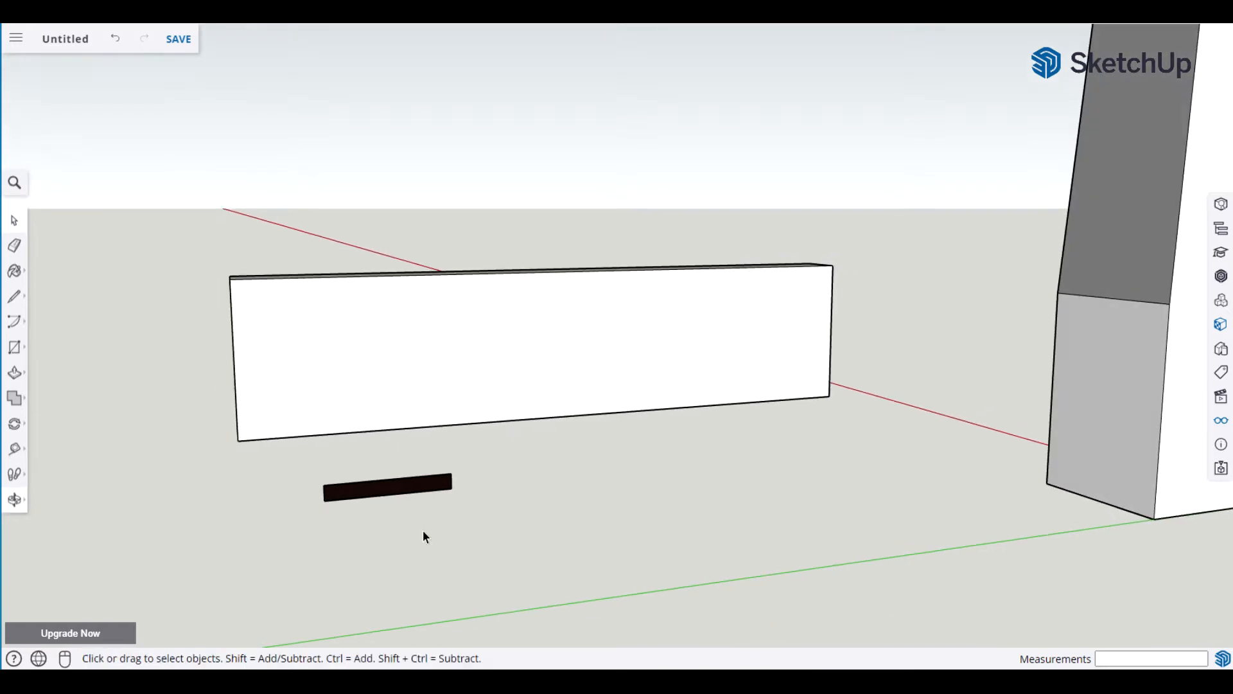
left_click(388, 490)
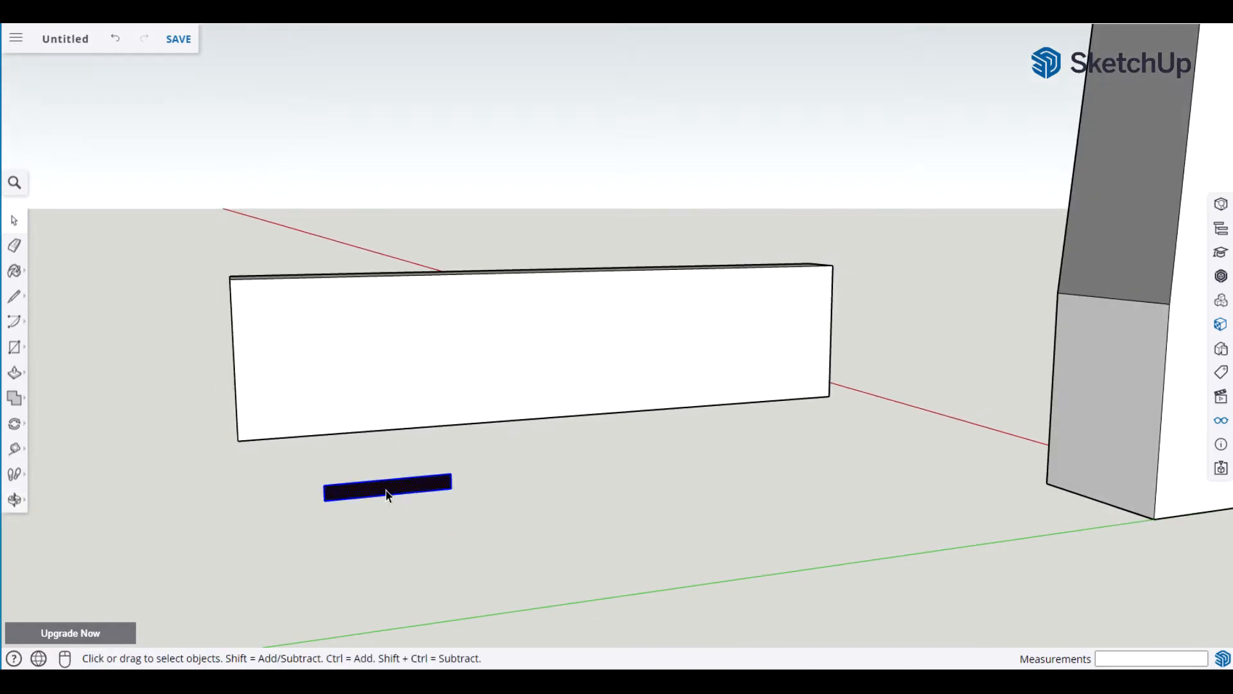
key("g")
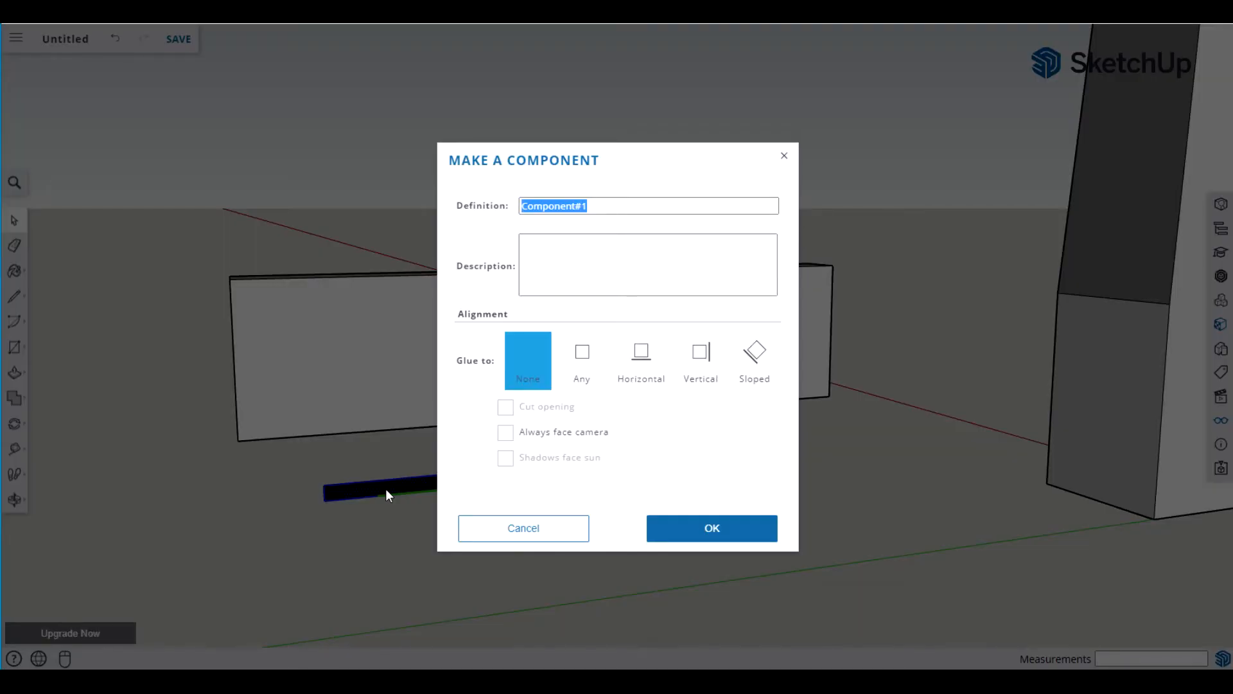
type("PocketHiol")
key("BackSpace")
type("ole")
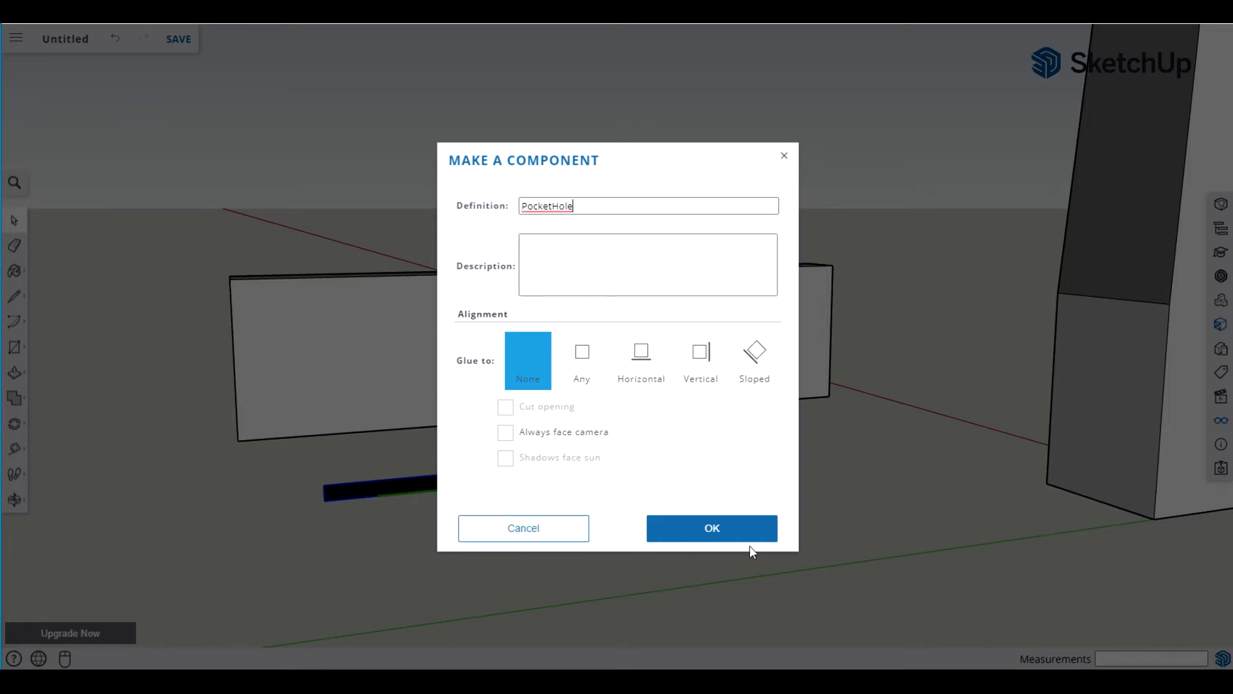
left_click(735, 534)
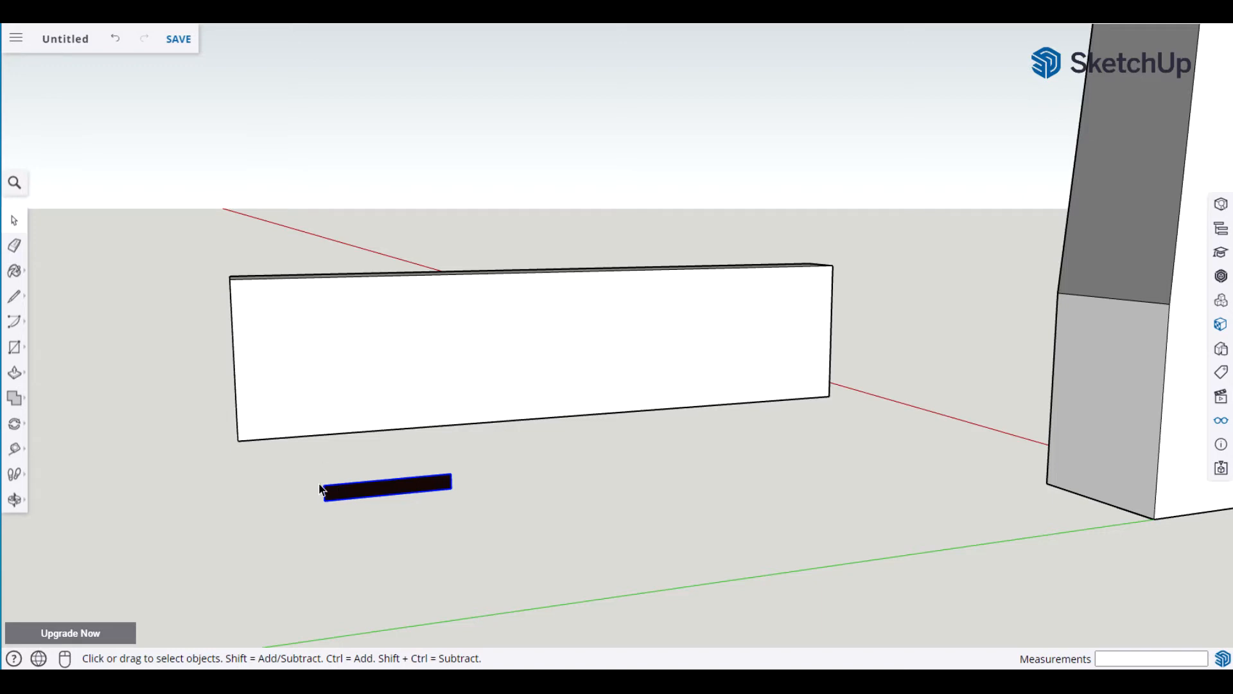
Move the PocketHole component by its lower corner onto the matching lower corner of the board's ungrooved long face.
key("m")
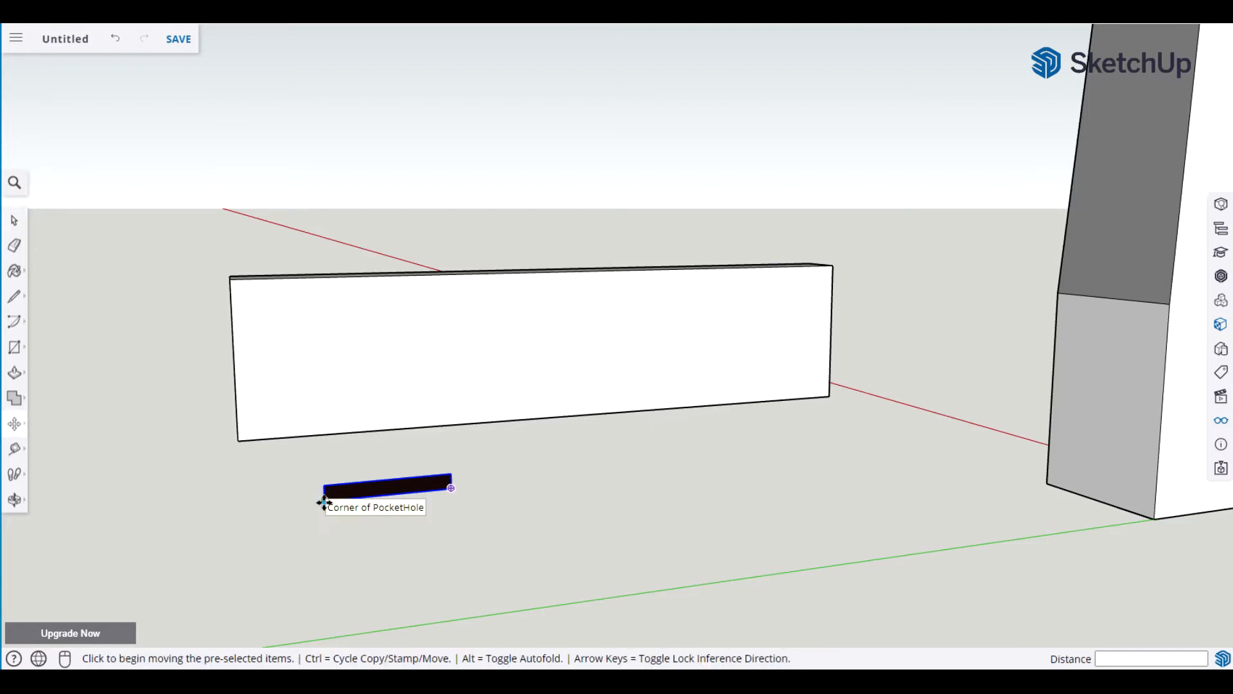
left_click(325, 502)
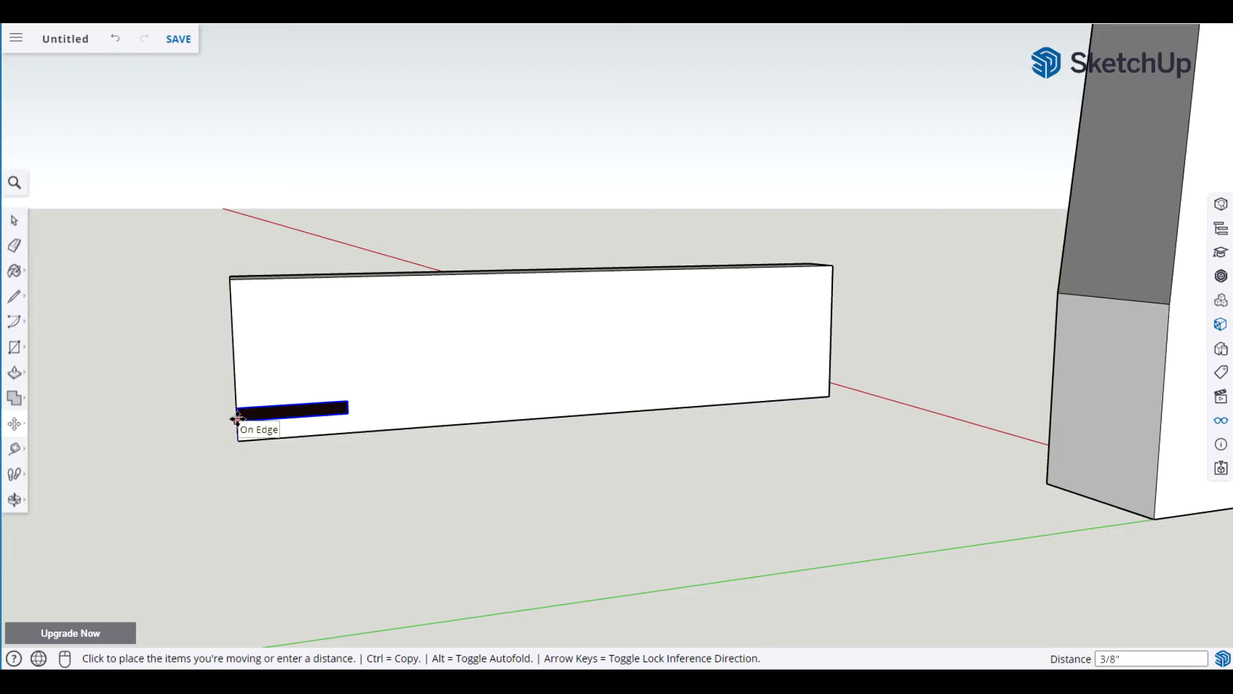
key("ctrl")
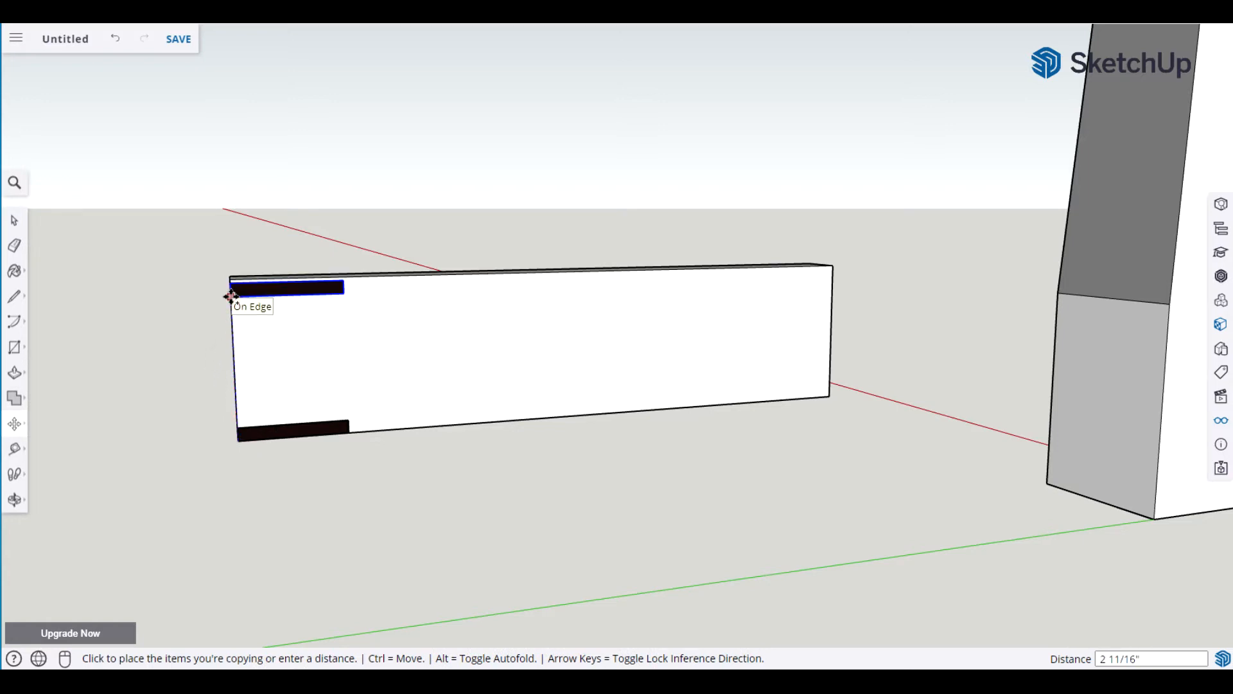
key("Escape")
Copy the PocketHole marking up to the board's top corner, dividing the distance by 3 for evenly spaced copies.
key("ctrl")
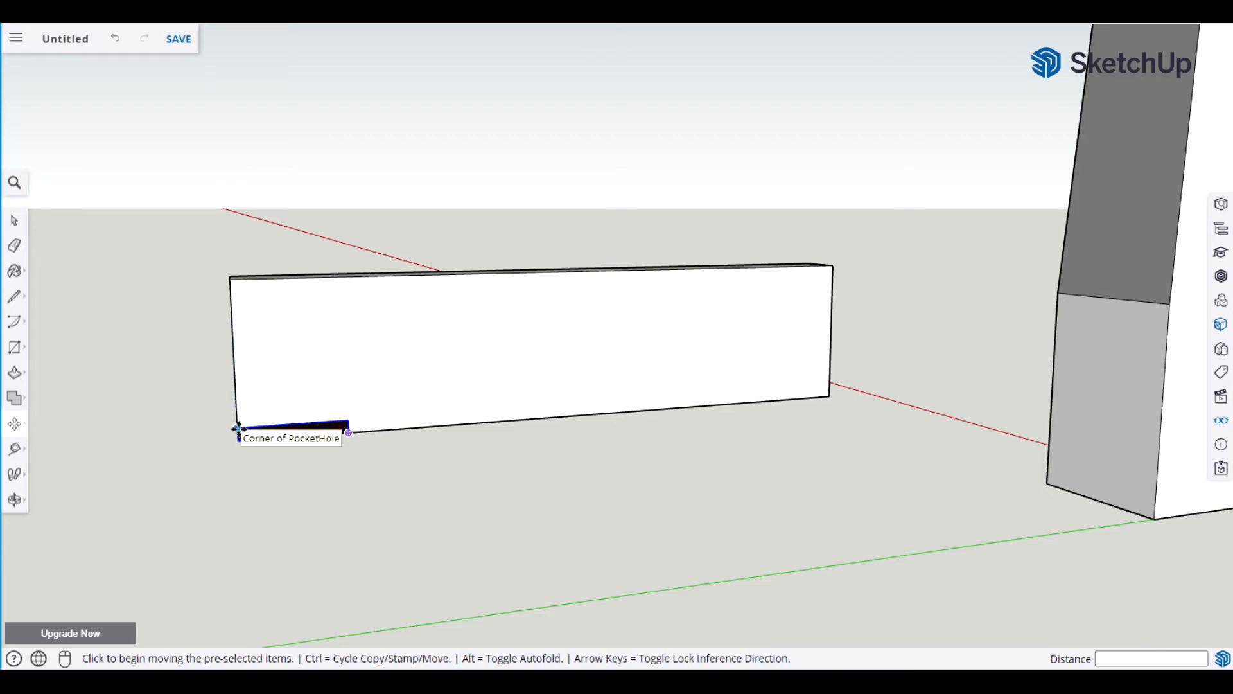
left_click(238, 429)
key("ctrl")
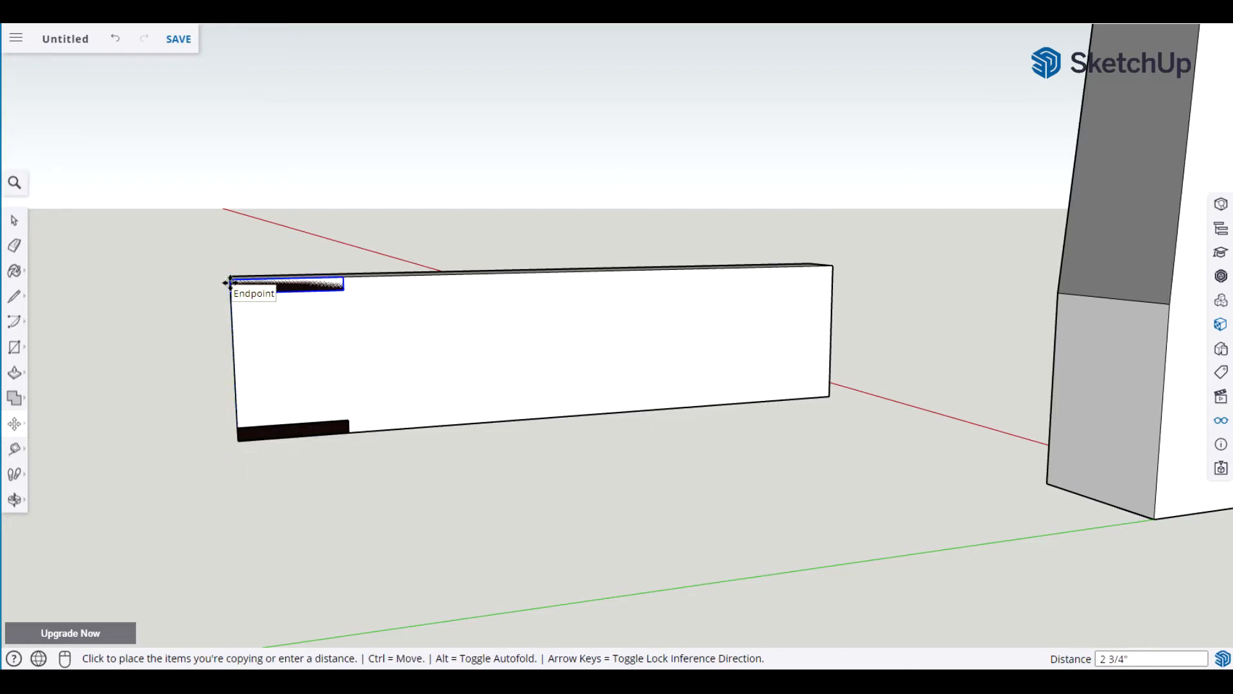
type("/3")
key("Return")
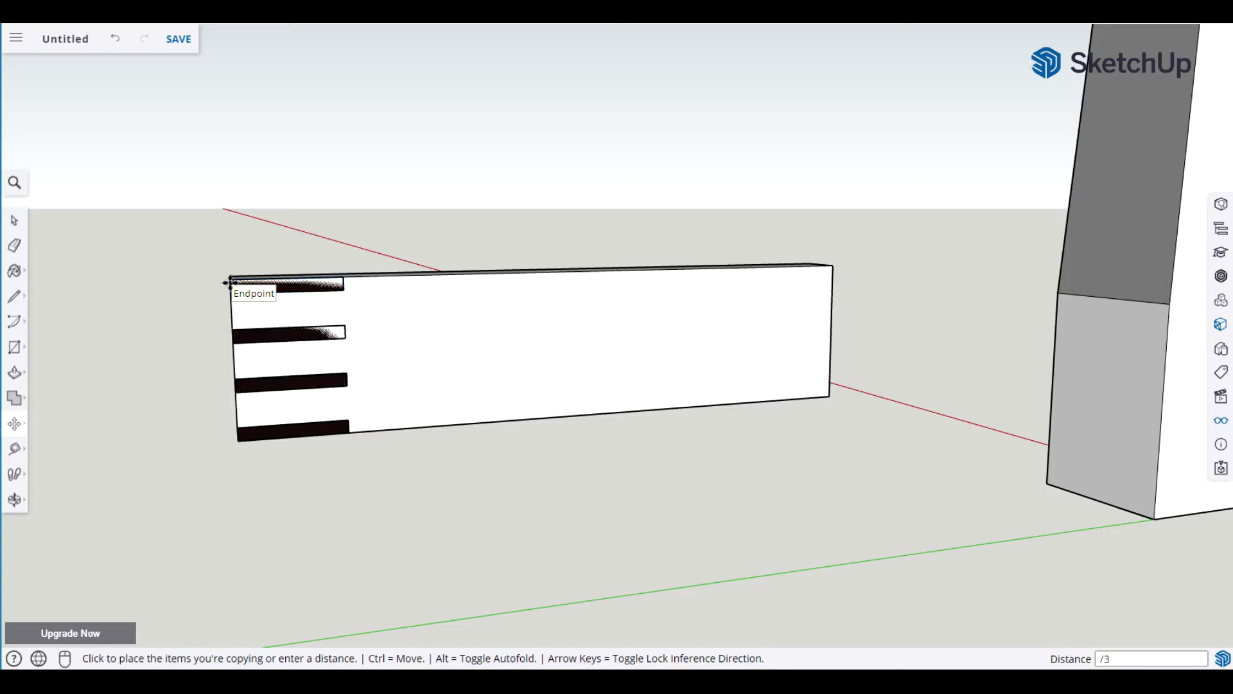
key("space")
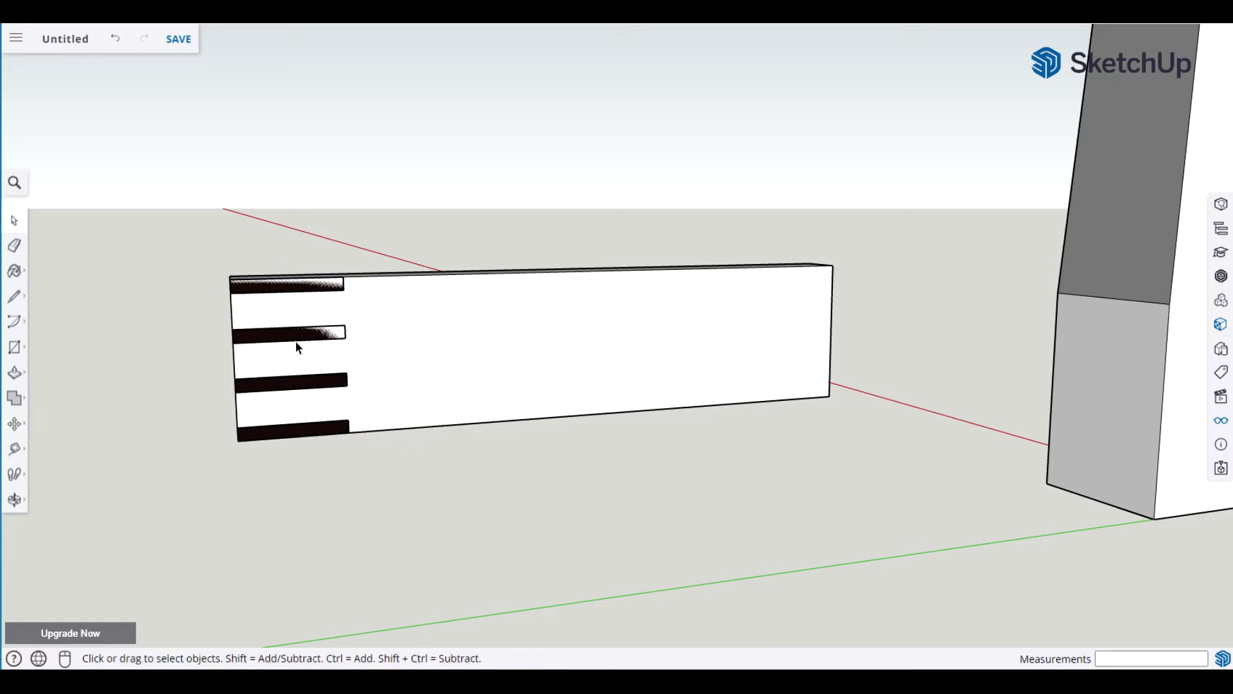
Delete the topmost and bottommost PocketHole markings, leaving the two middle ones.
left_click(305, 287)
key("Delete")
left_click(311, 432)
key("Delete")
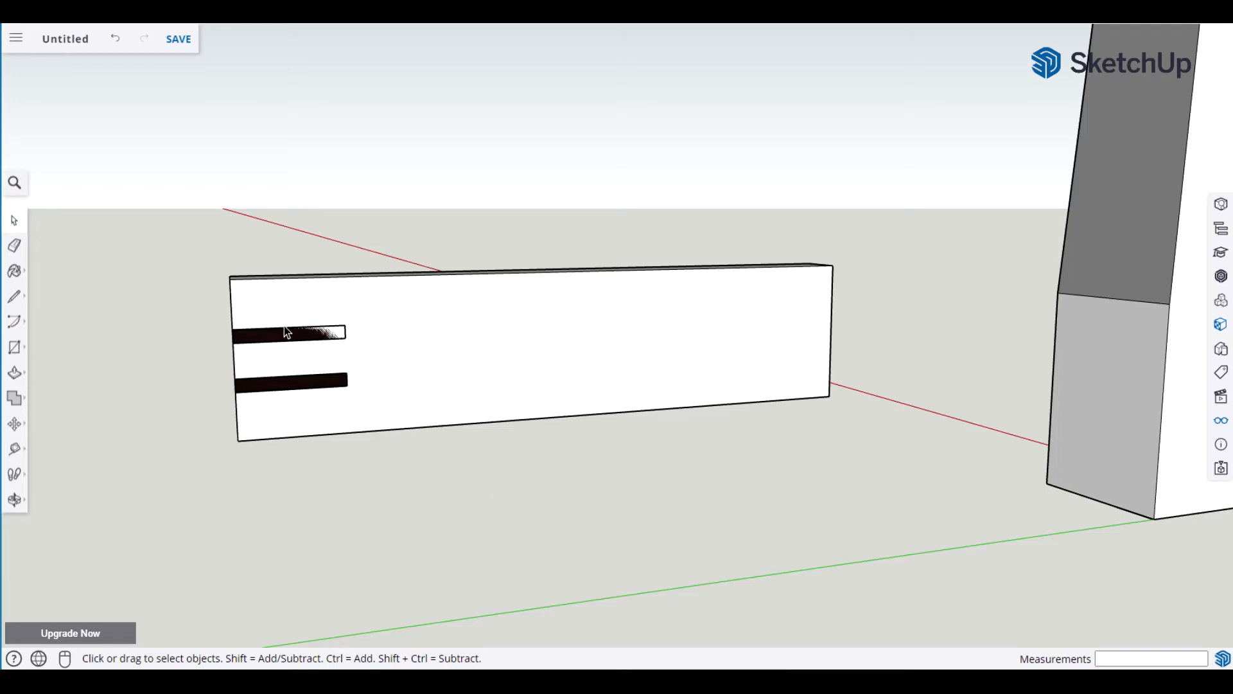
Copy the two remaining PocketHole markings to the opposite end of the board's face, with their ends on its vertical edge.
left_click(293, 342)
left_click(313, 388, "ctrl")
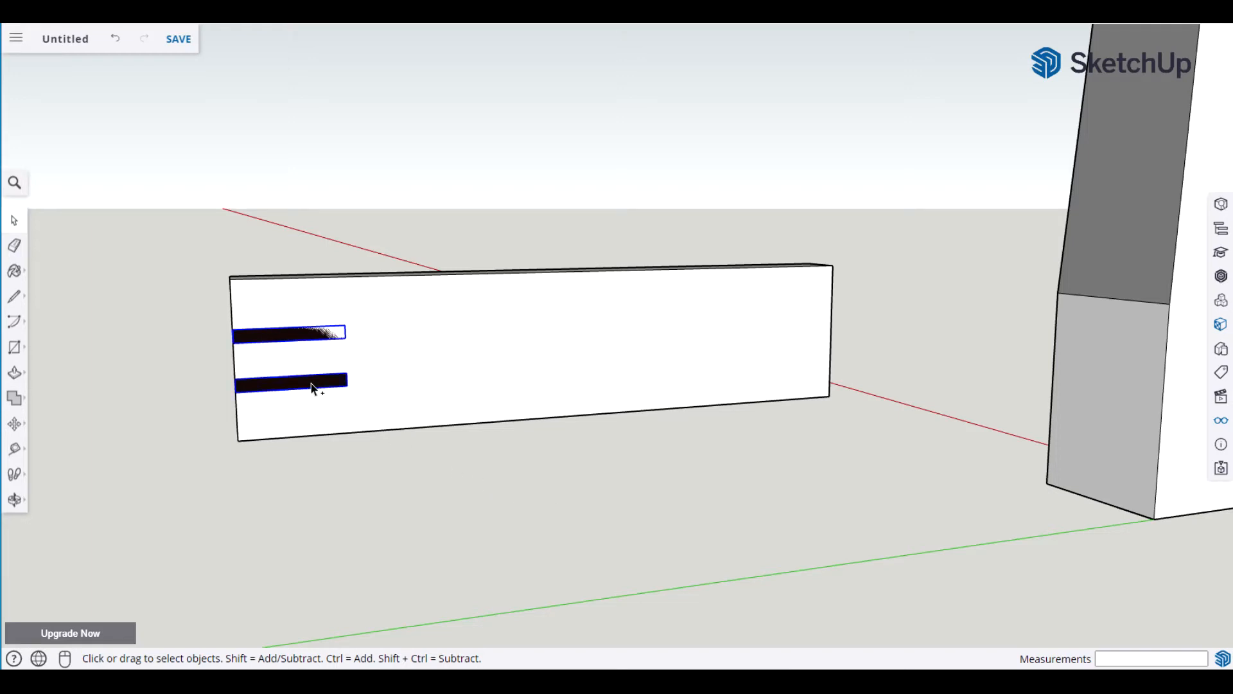
key("m")
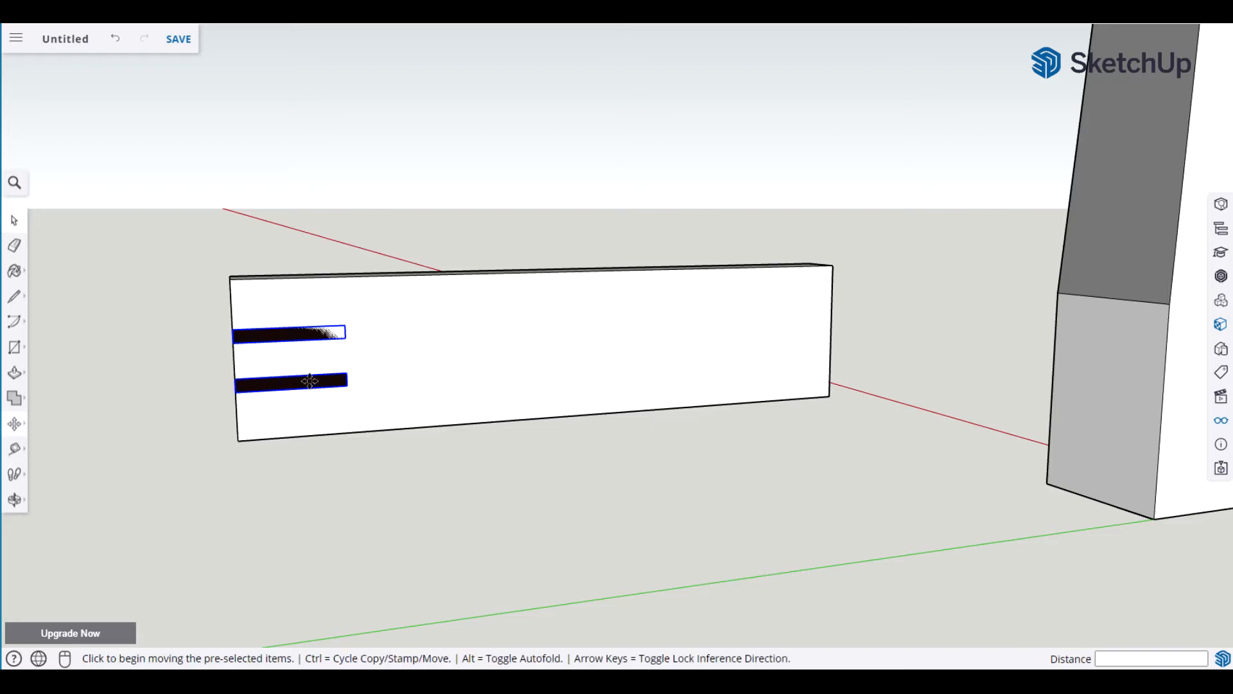
left_click(348, 381)
key("ctrl")
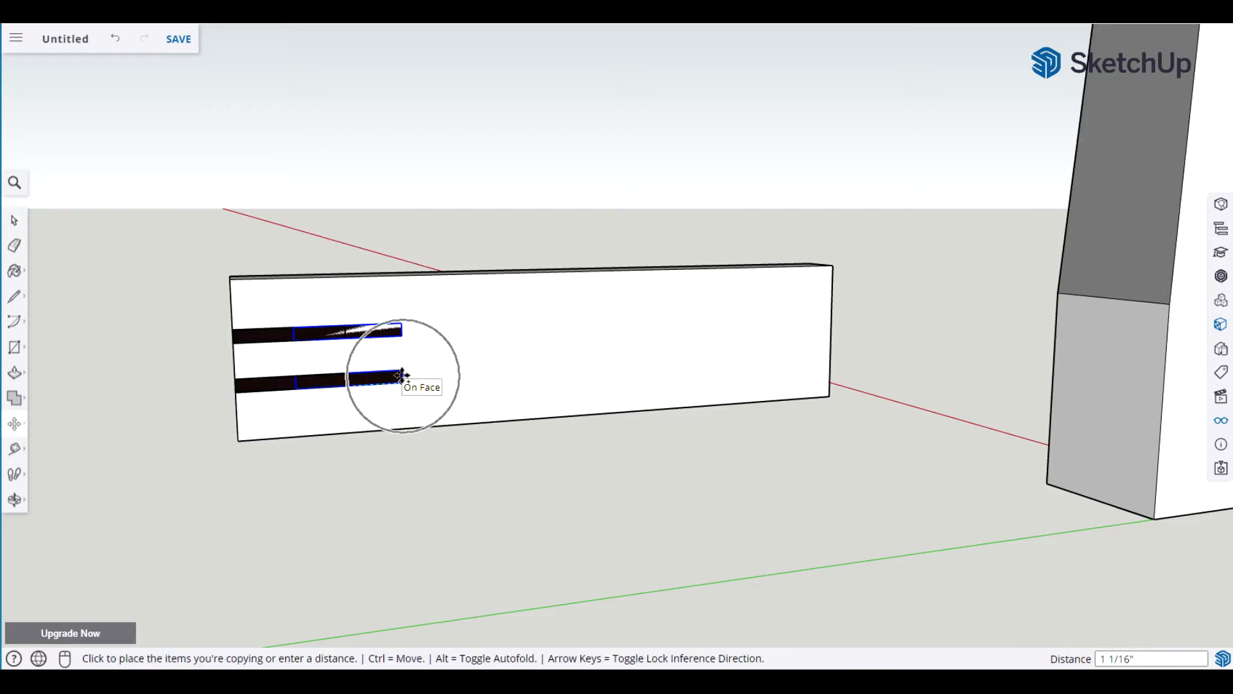
left_click(827, 357)
key("space")
left_click(823, 491)
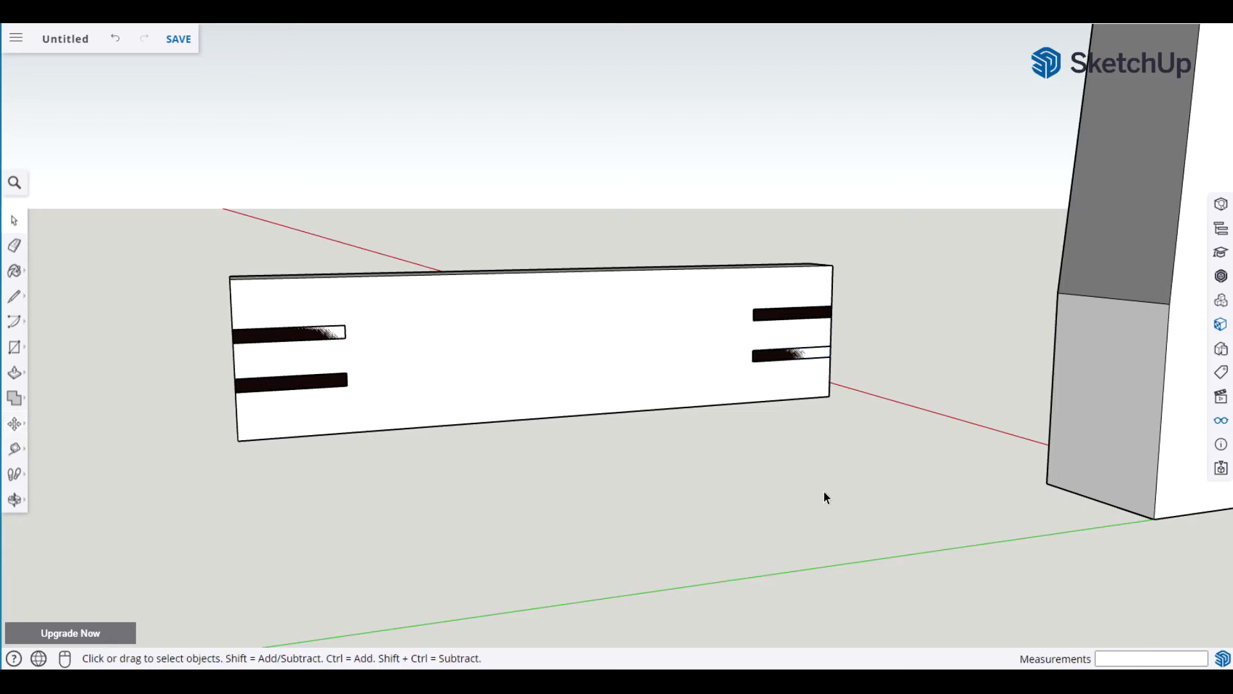
Make the grooved board together with its four PocketHole markings a component named Apron-1.
middle_click_drag(605, 503, 711, 525)
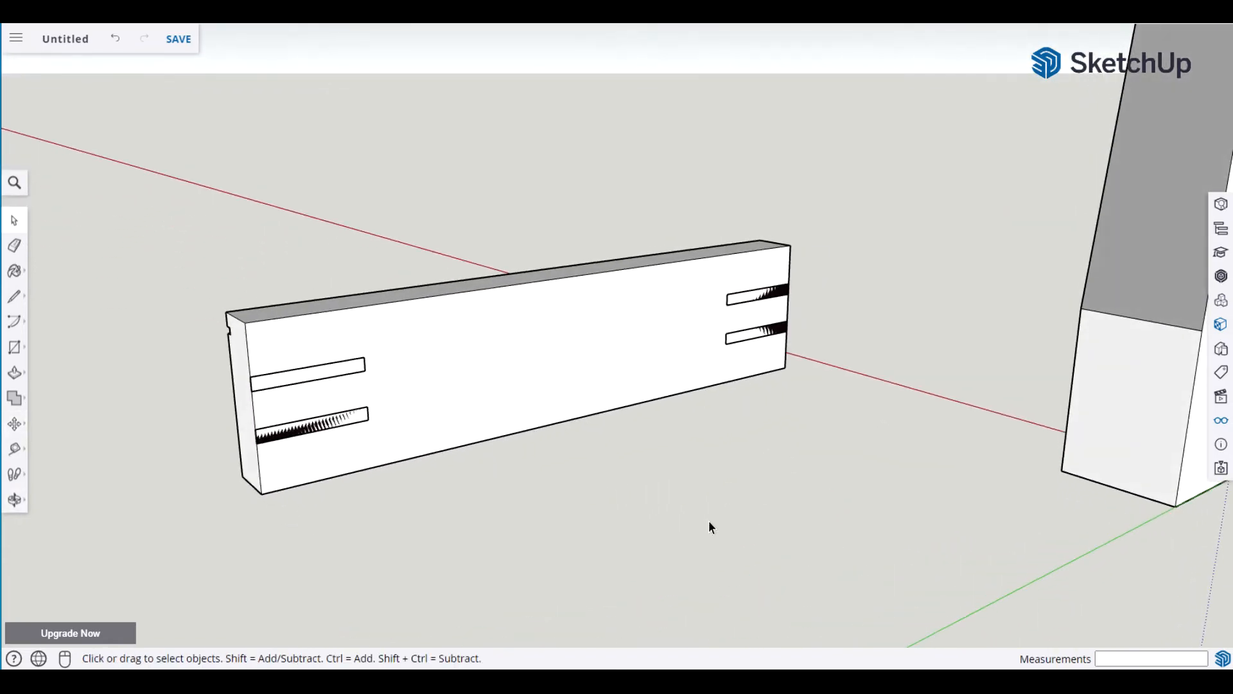
triple_click(530, 353)
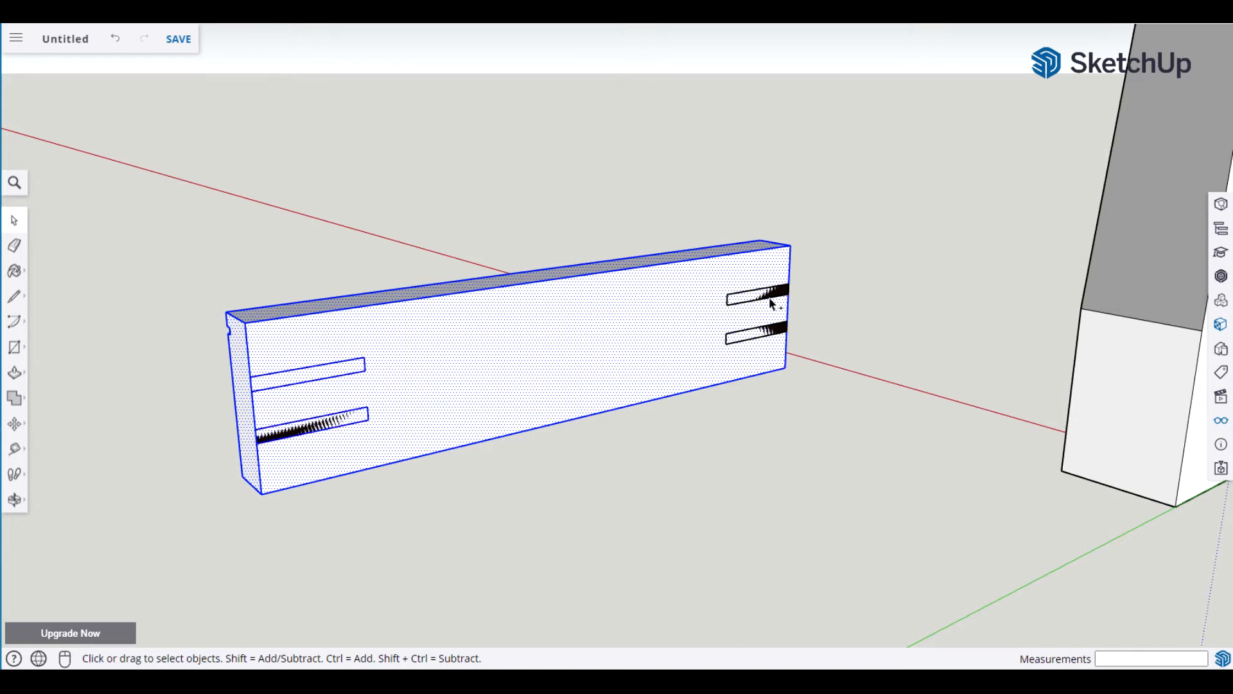
left_click(772, 334)
key("g")
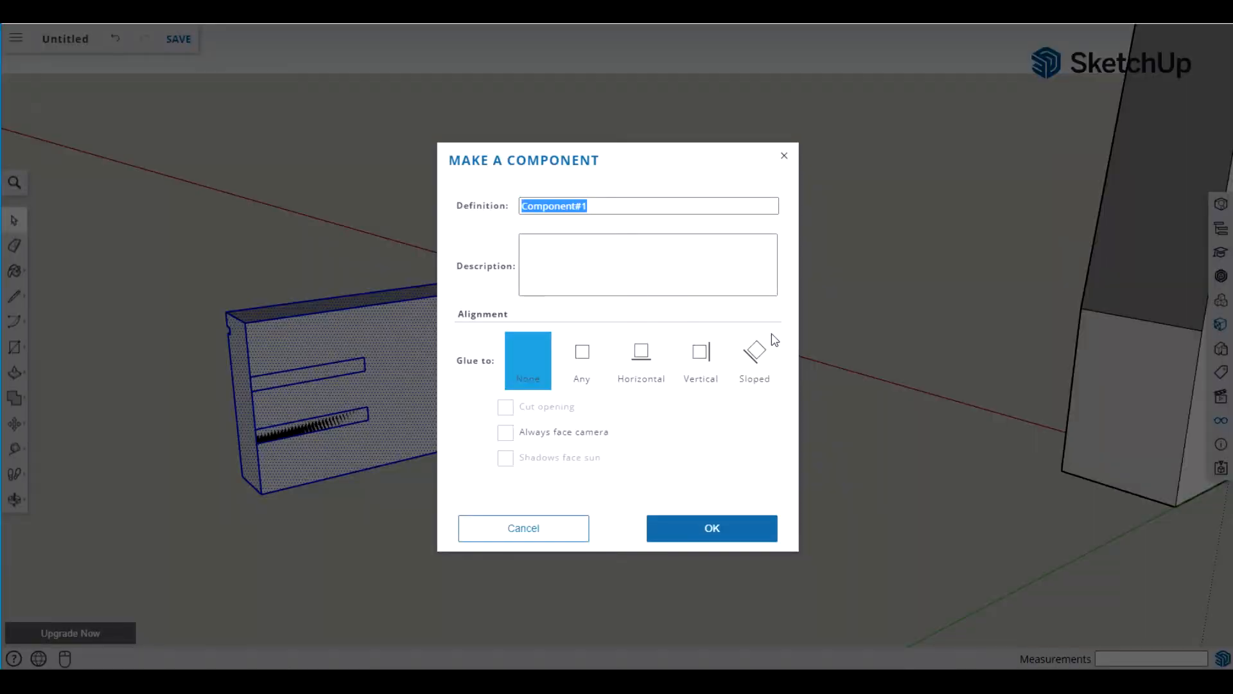
type("Apron-1")
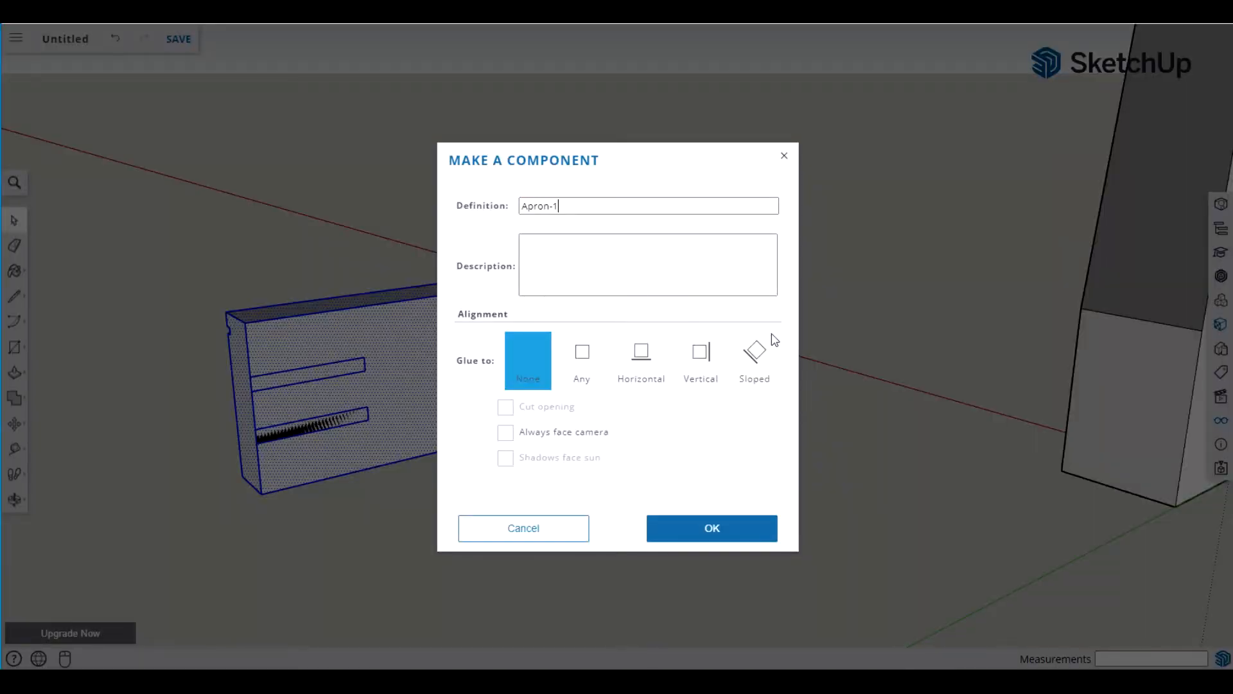
left_click(710, 528)
left_click(706, 523)
Place a vertical guide line on the leg's untapered face, 3/8" in from the edge farther from the apron.
key("o")
left_click_drag(598, 502, 1054, 547)
key("space")
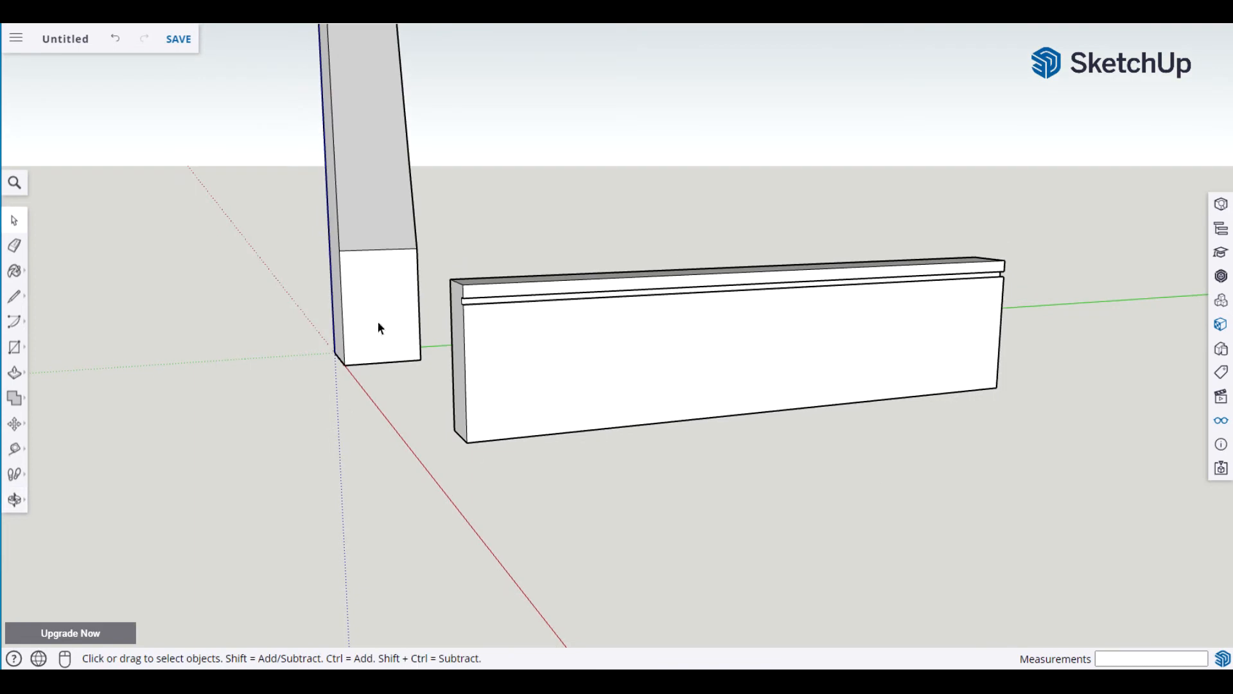
scroll(345, 402, "down", 1)
scroll(358, 407, "up", 3)
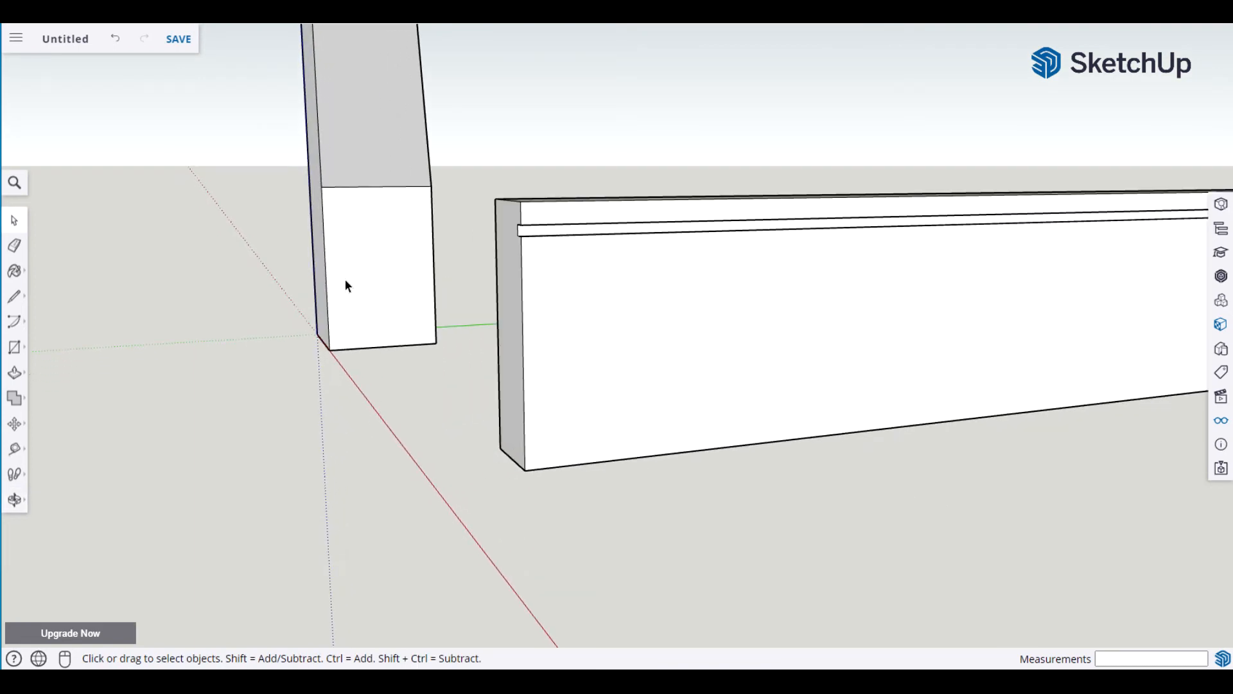
scroll(345, 278, "up", 2)
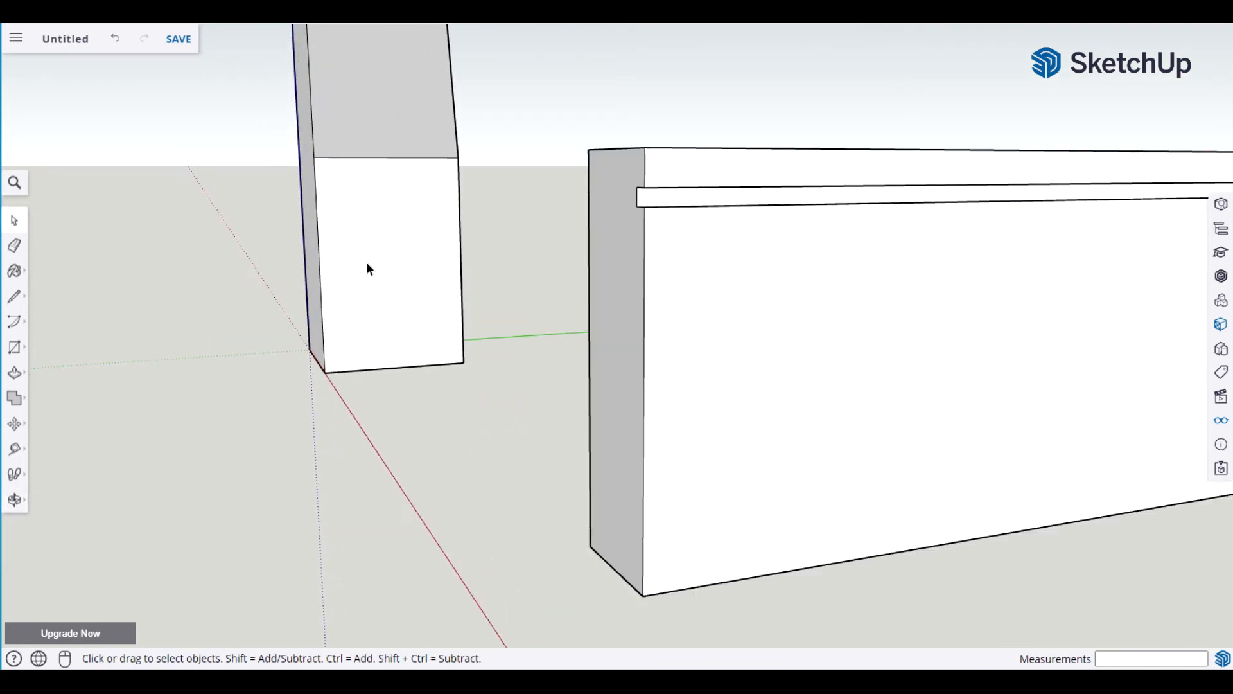
key("t")
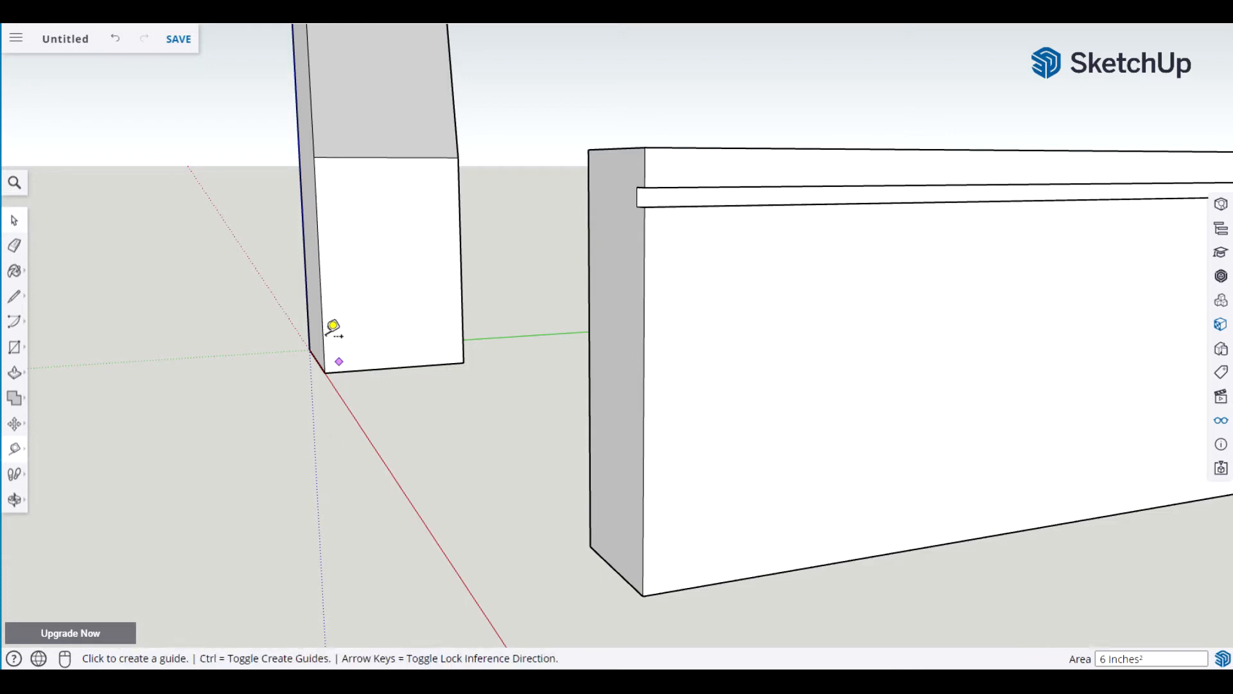
left_click(319, 233)
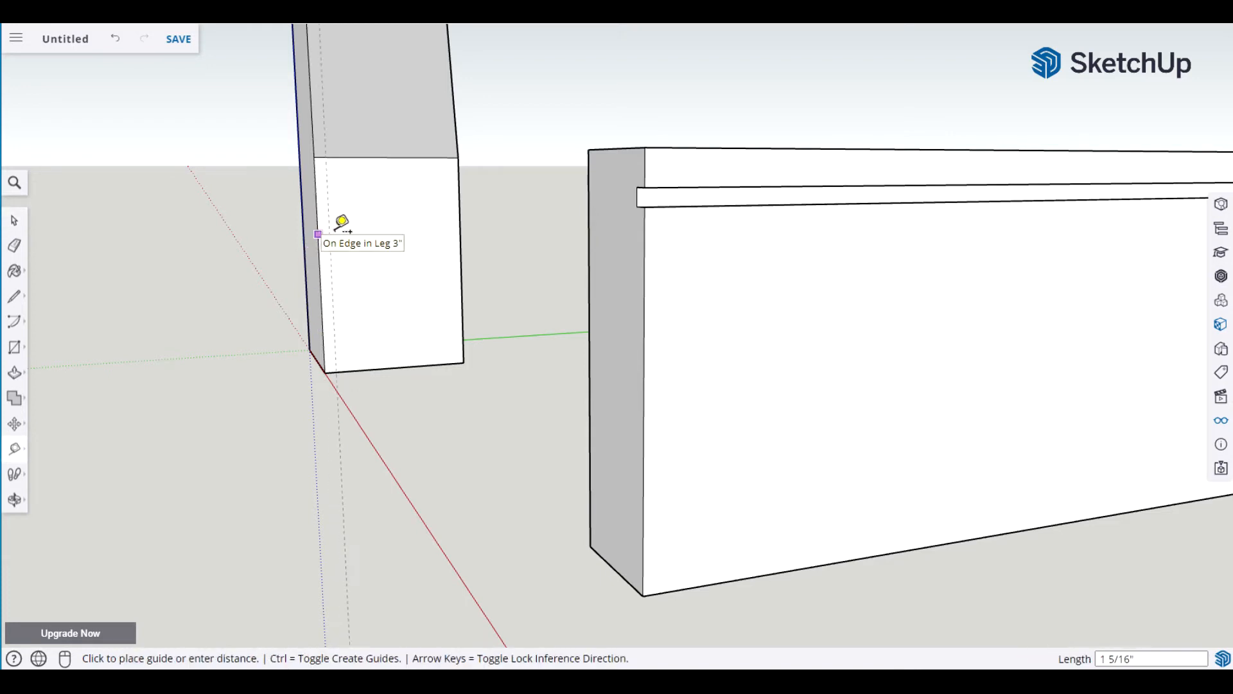
type("3/8")
key("Return")
key("space")
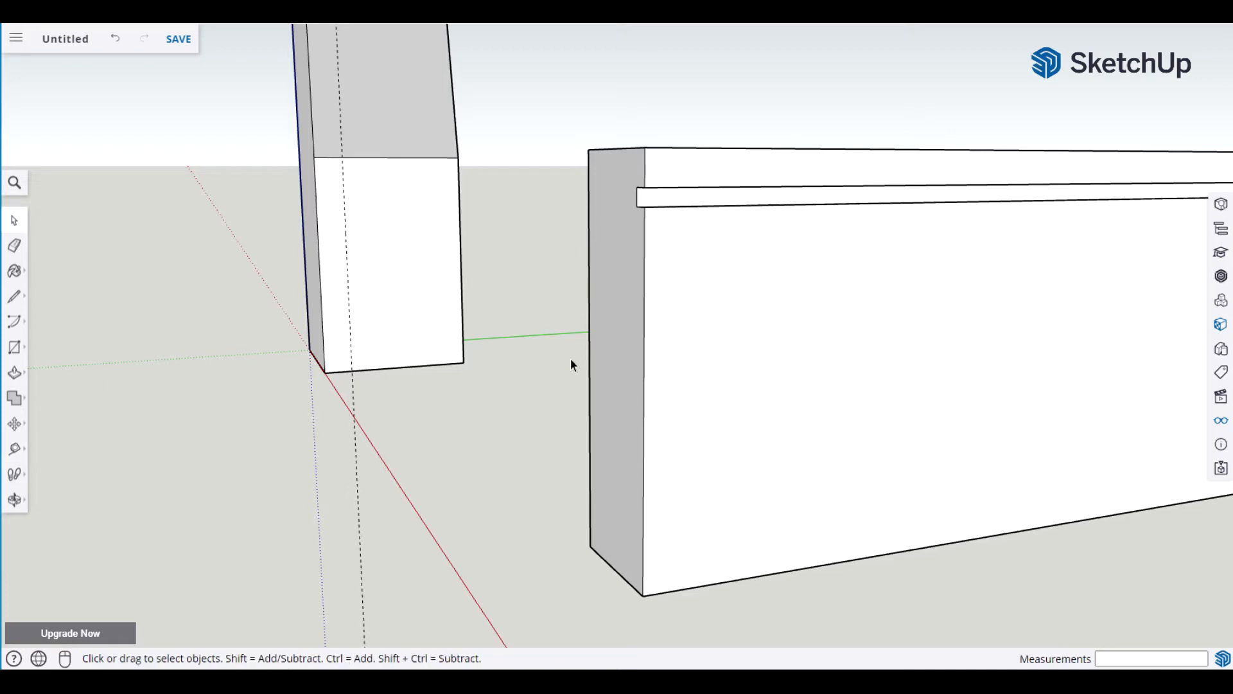
Rotate Apron-1 90° about its bottom origin corner in the horizontal plane so that its length runs parallel to the red axis.
middle_click_drag(544, 386, 454, 408)
scroll(257, 424, "down", 2)
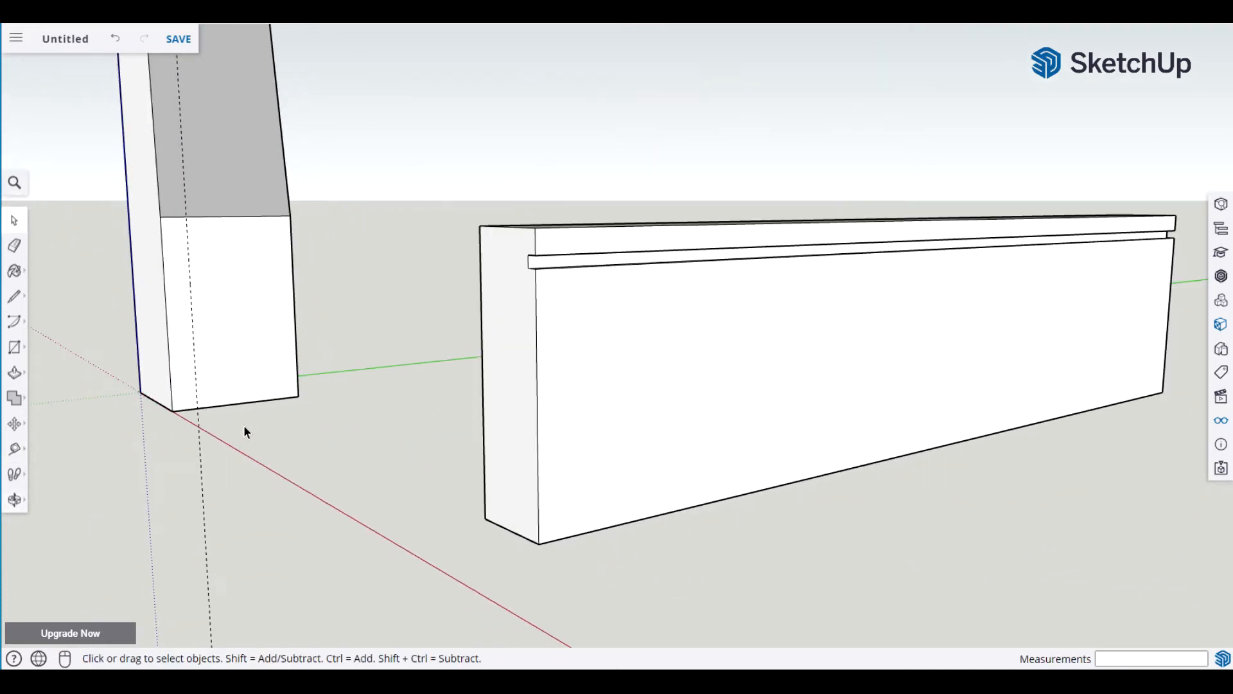
middle_click_drag(226, 411, 264, 449)
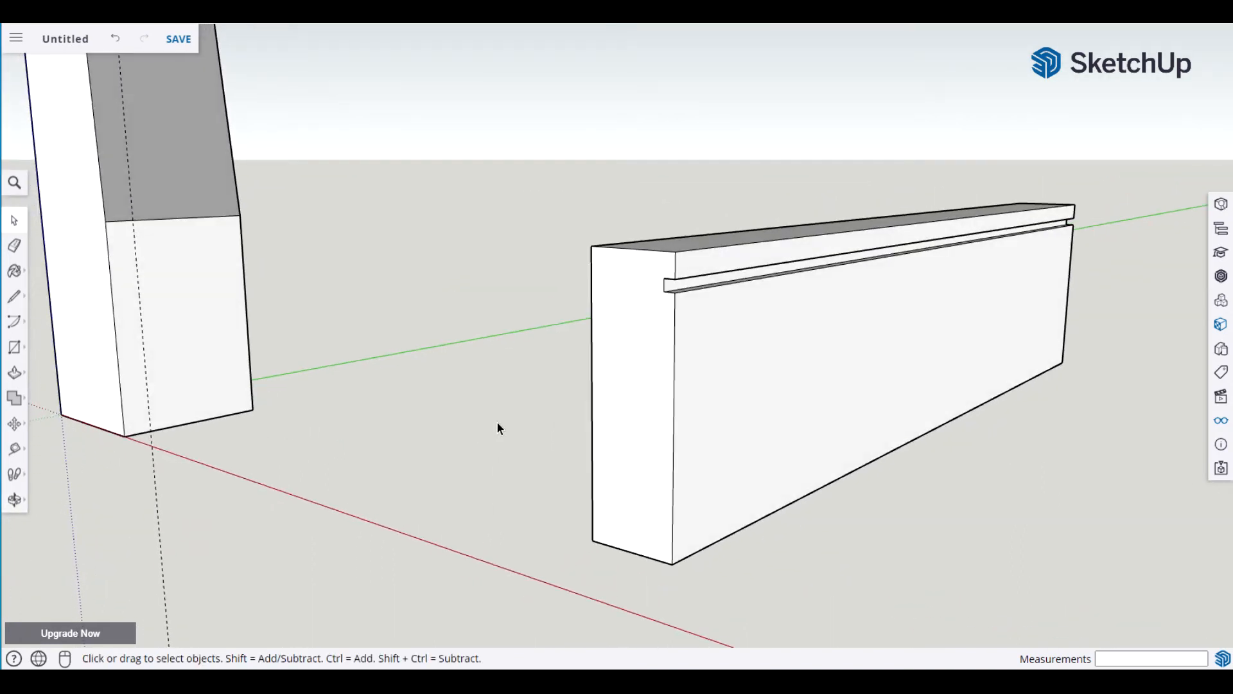
left_click(639, 467)
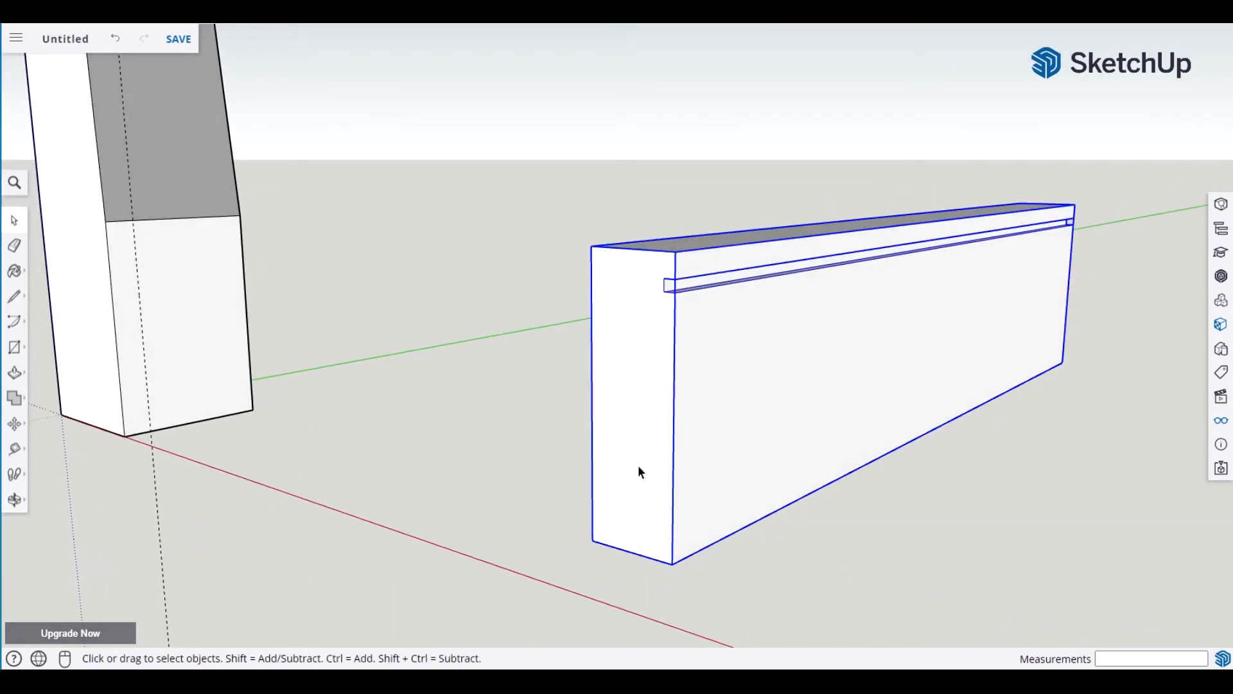
key("q")
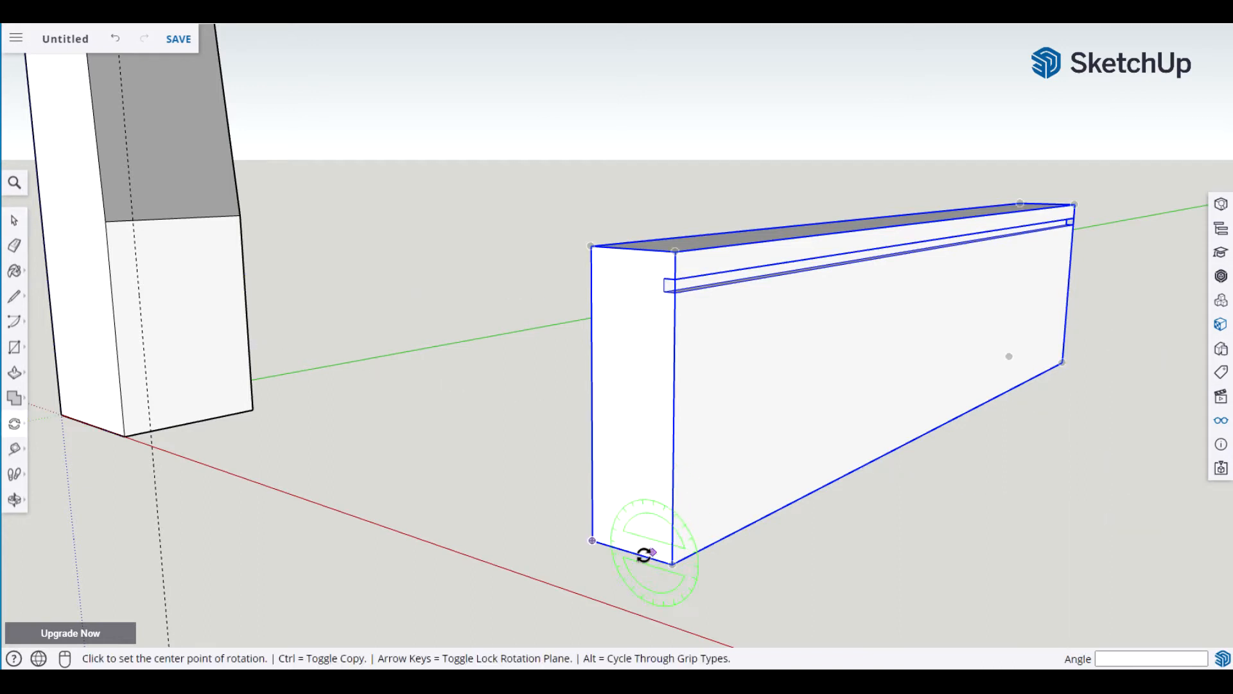
left_click(592, 541)
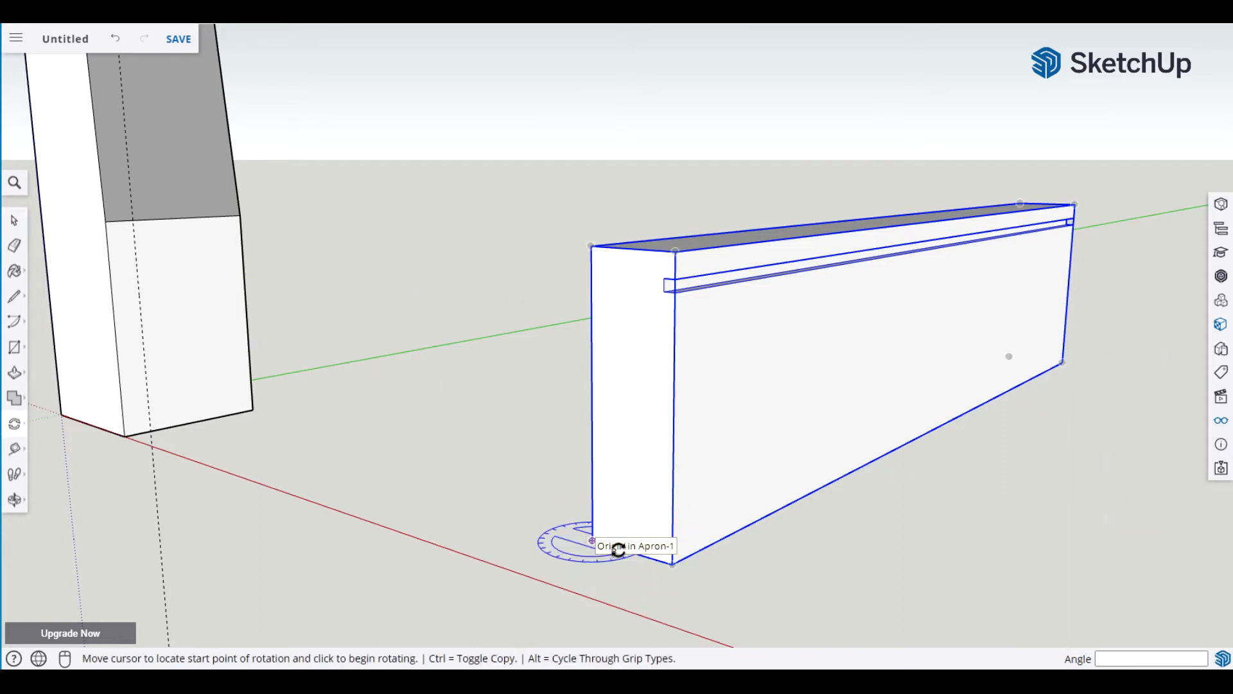
left_click(672, 566)
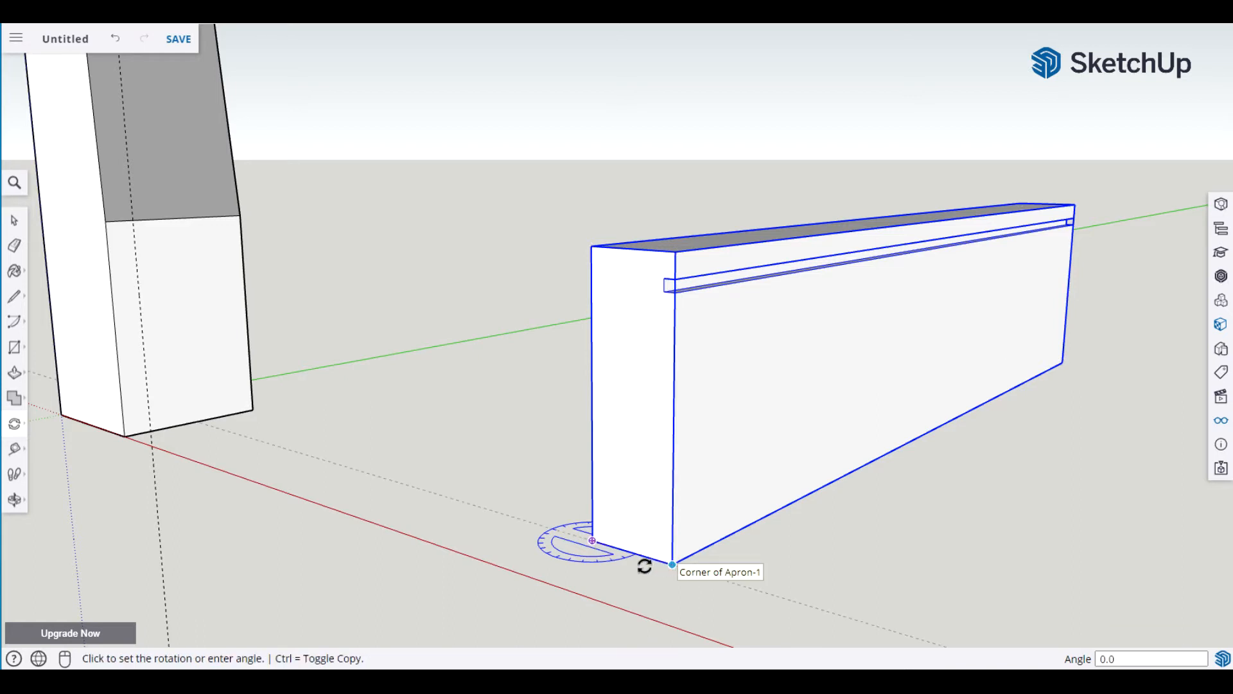
left_click(598, 559)
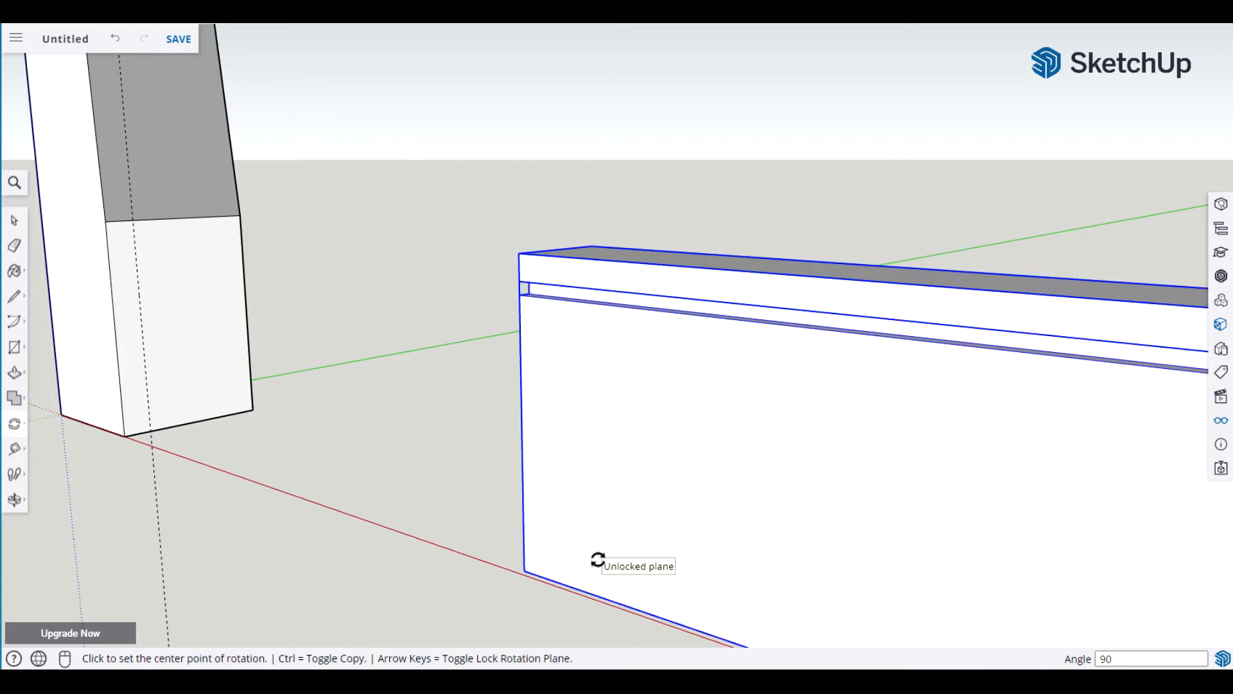
Move Apron-1 by its bottom end corner onto the point where the guide line crosses the leg's bottom edge.
key("m")
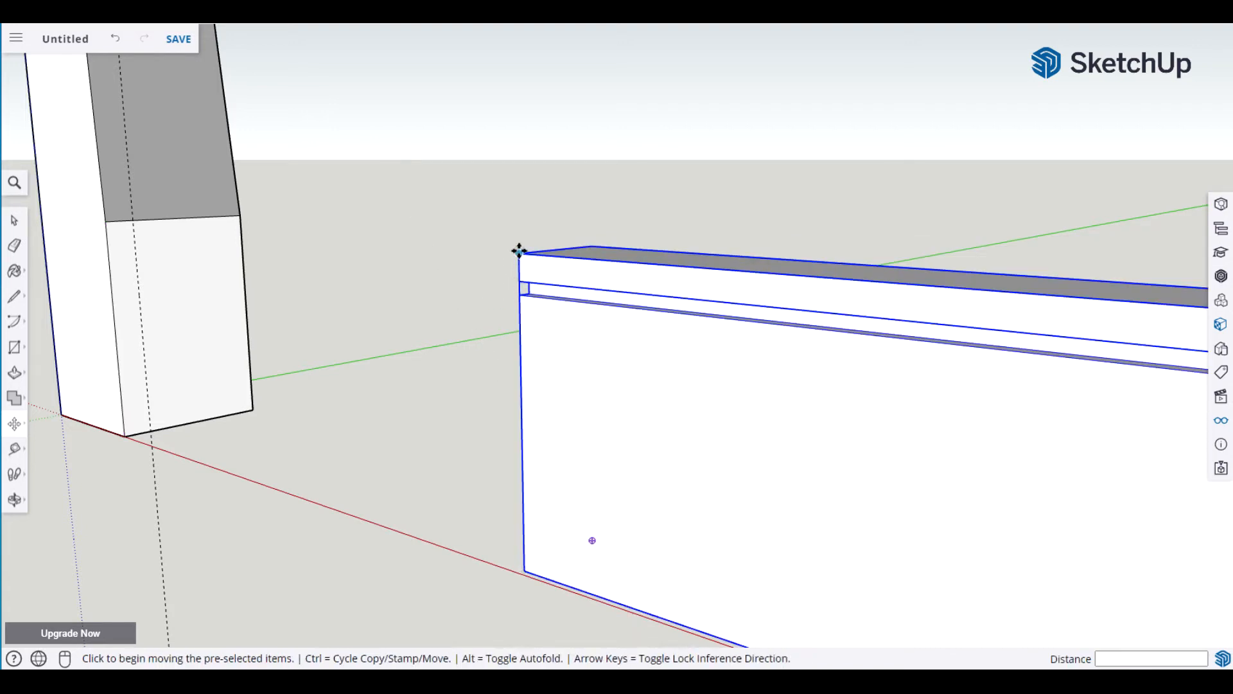
left_click(524, 570)
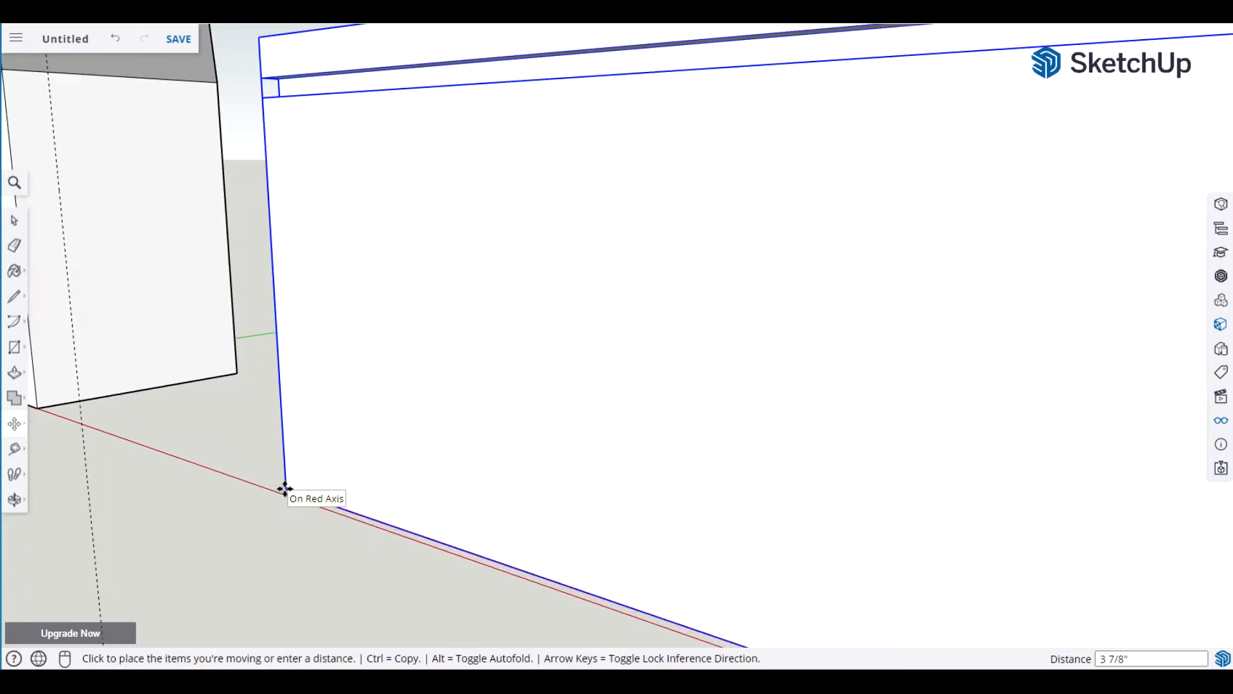
left_click(275, 488)
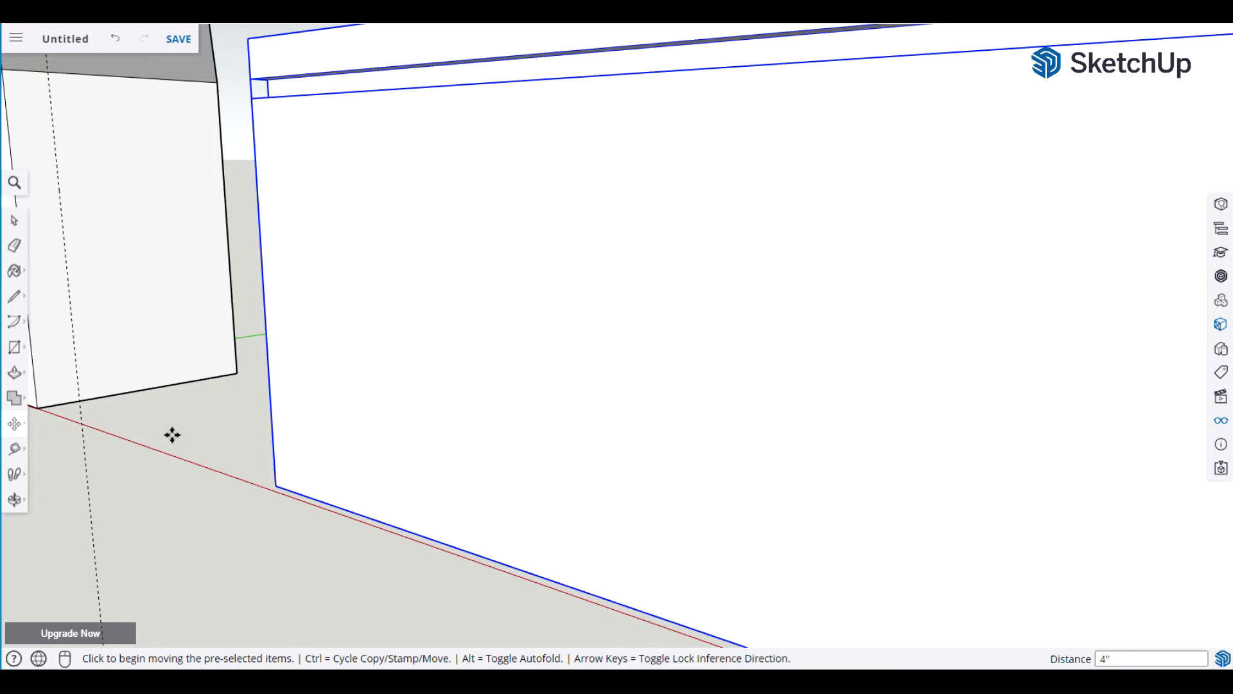
left_click(283, 486)
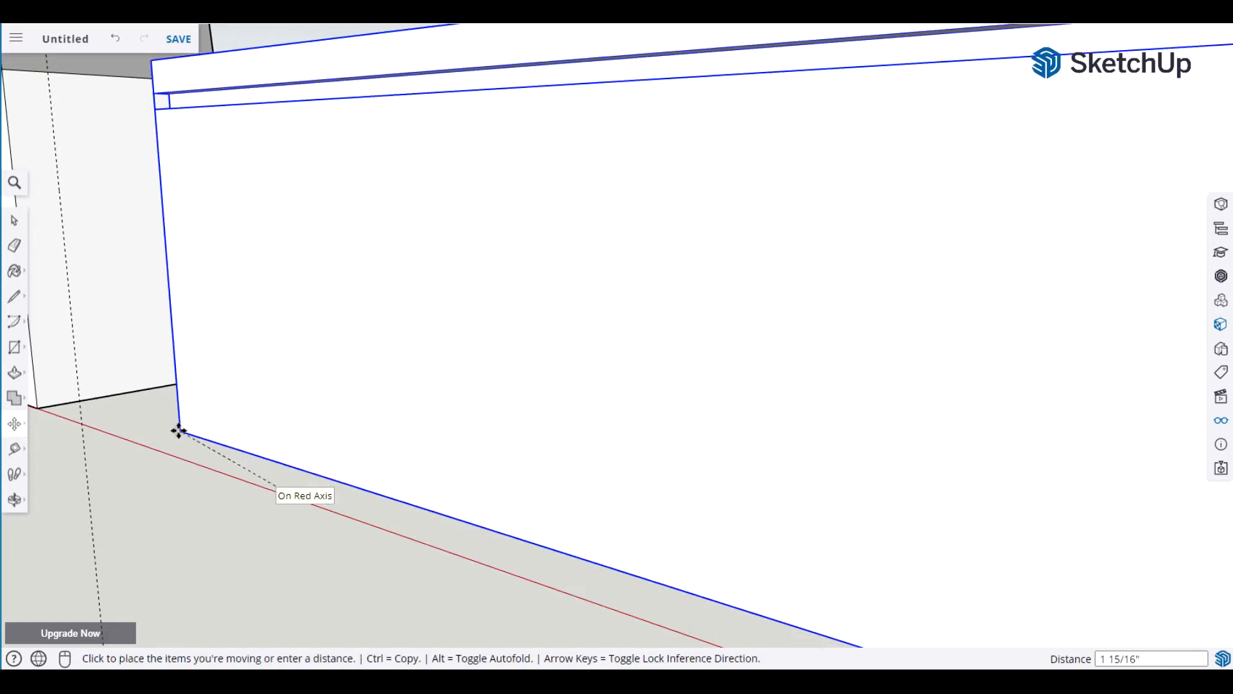
left_click(83, 400)
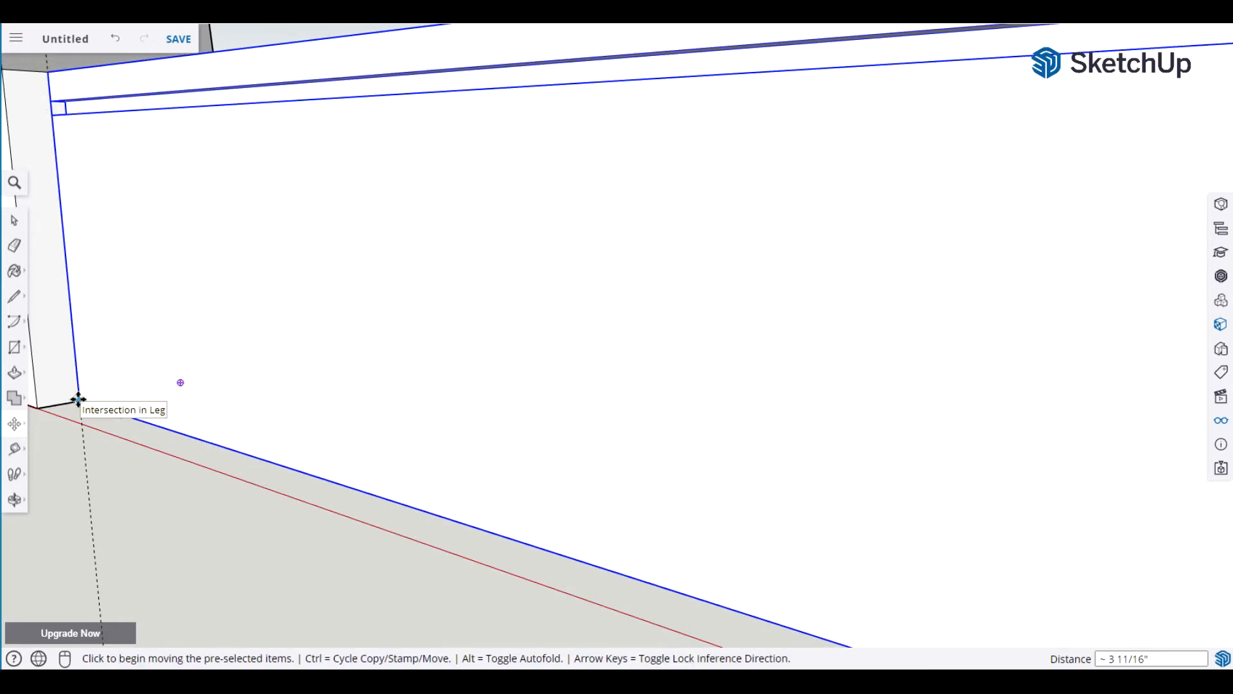
Examine the joint between the leg and Apron-1 along the guide line from the leg's outer side.
key("space")
middle_click_drag(51, 461, 83, 479)
key("h")
scroll(208, 482, "down", 3)
left_click_drag(231, 537, 787, 628)
scroll(756, 592, "up", 5)
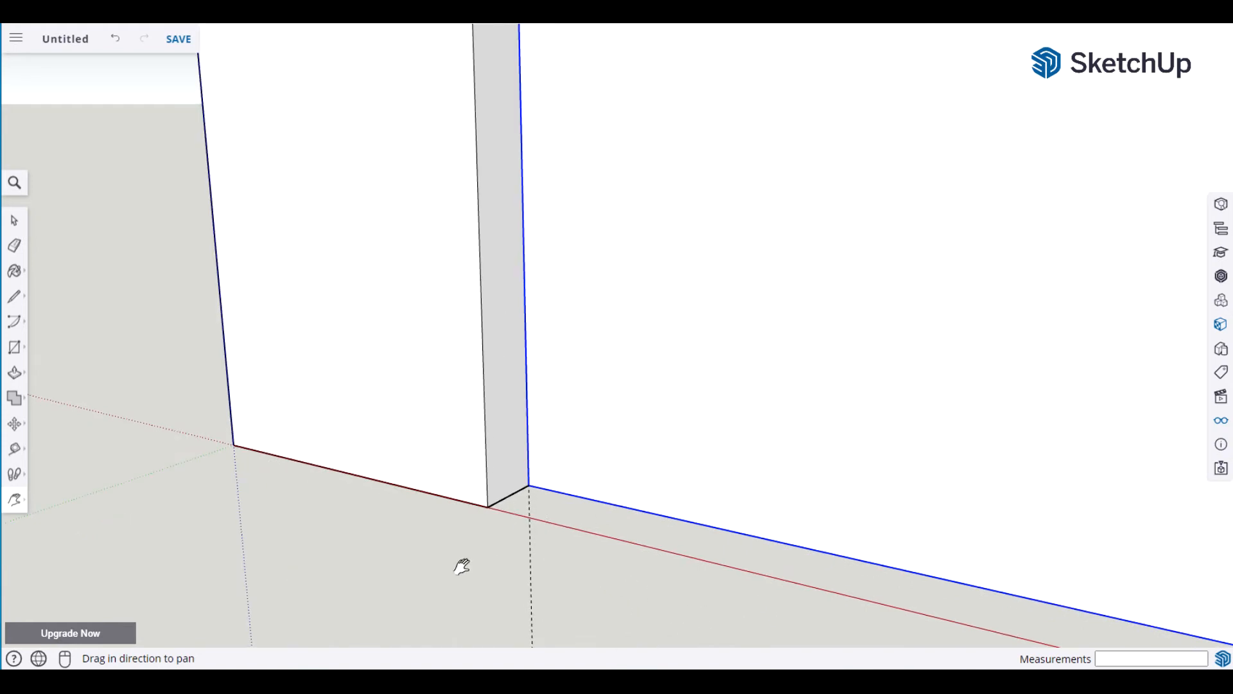
key("space")
left_click(434, 569)
scroll(587, 526, "down", 3)
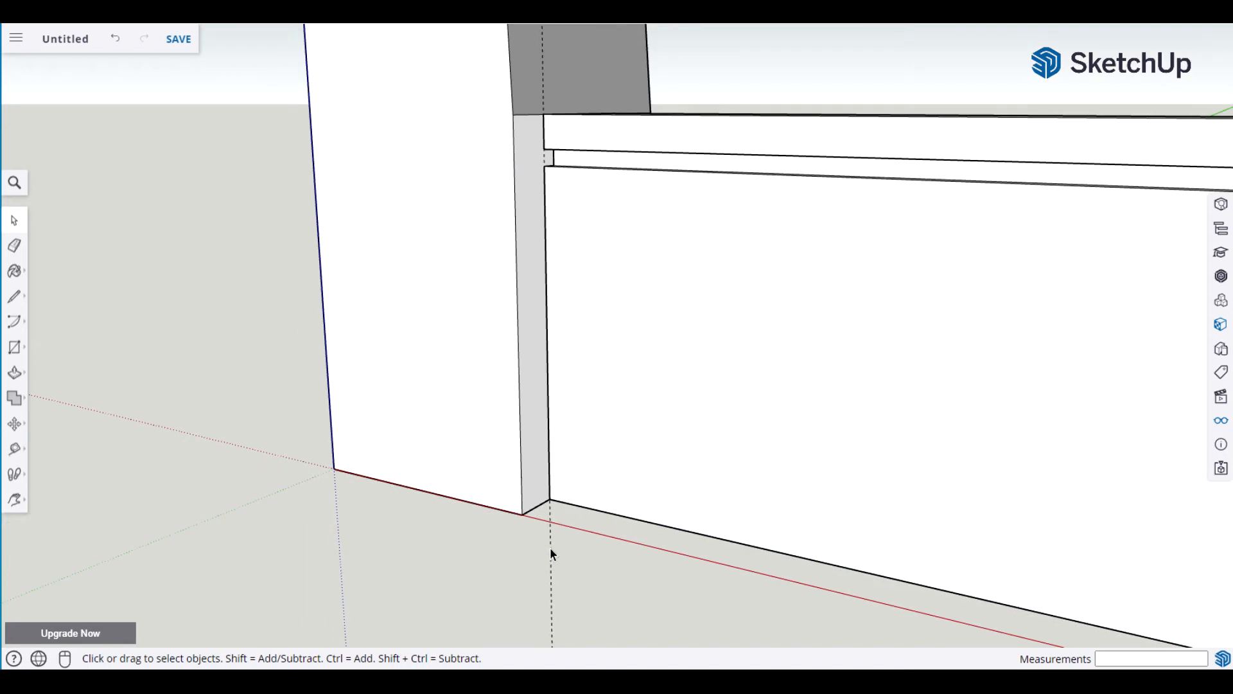
Select the leg and Apron-1 together.
scroll(551, 546, "down", 6)
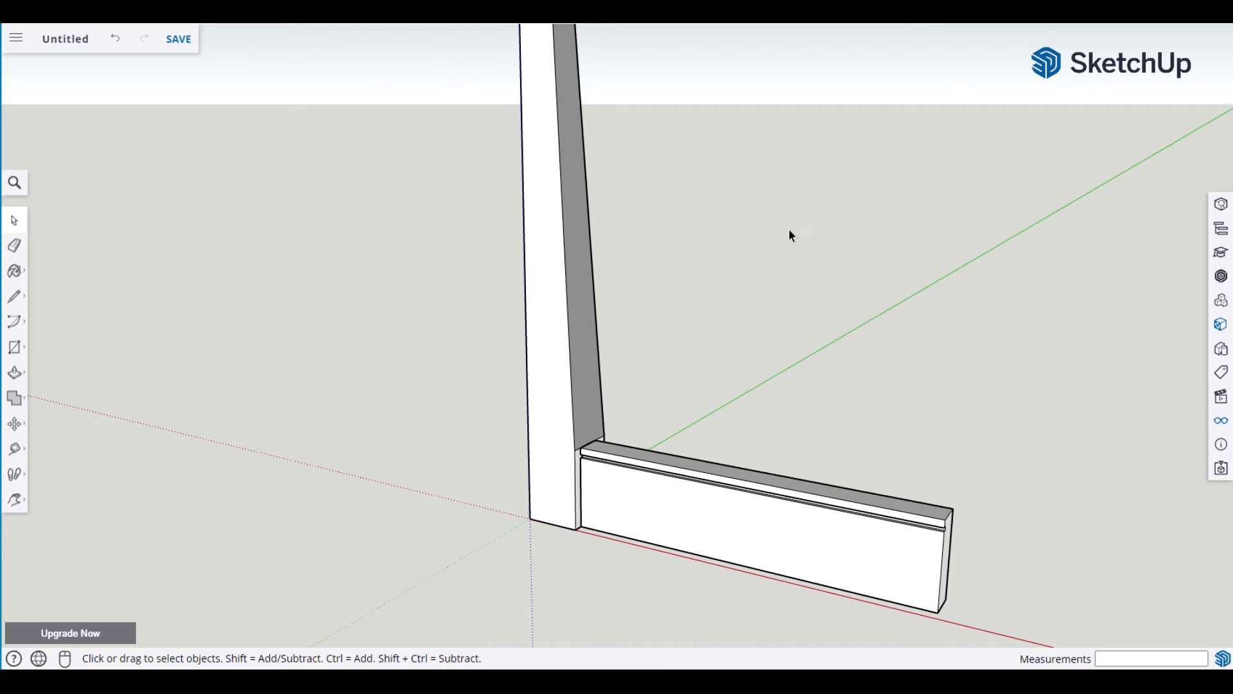
scroll(785, 223, "down", 2)
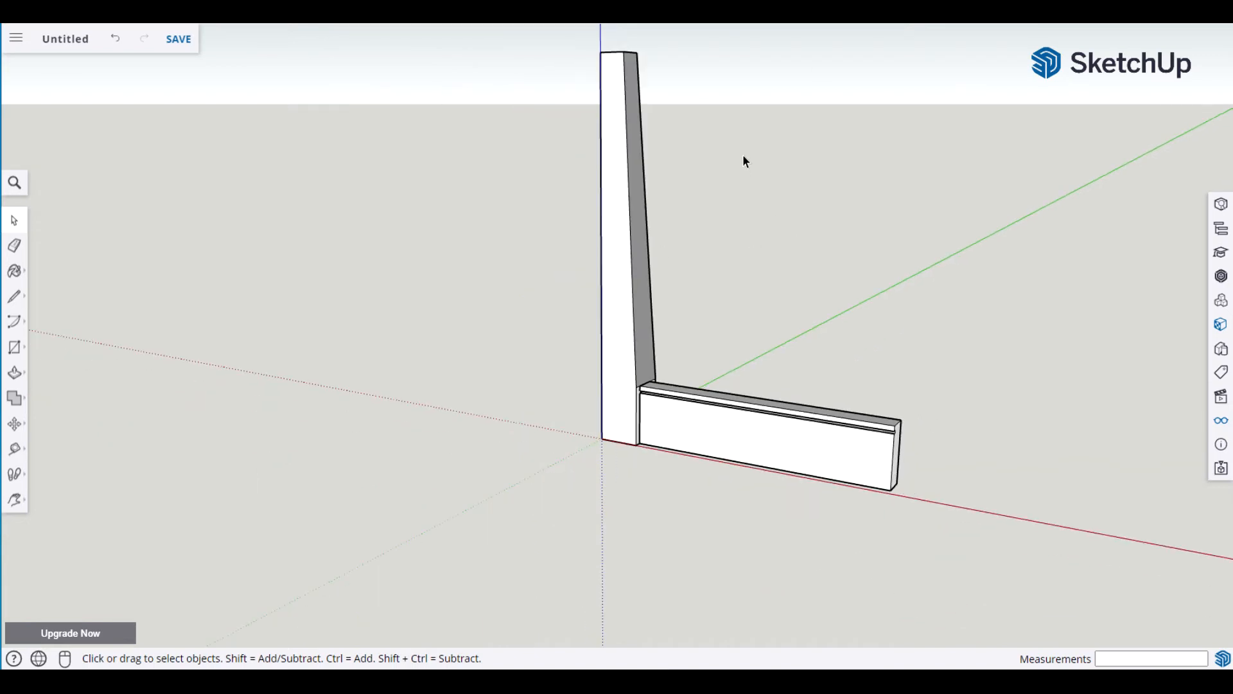
left_click_drag(569, 33, 1005, 546)
key("m")
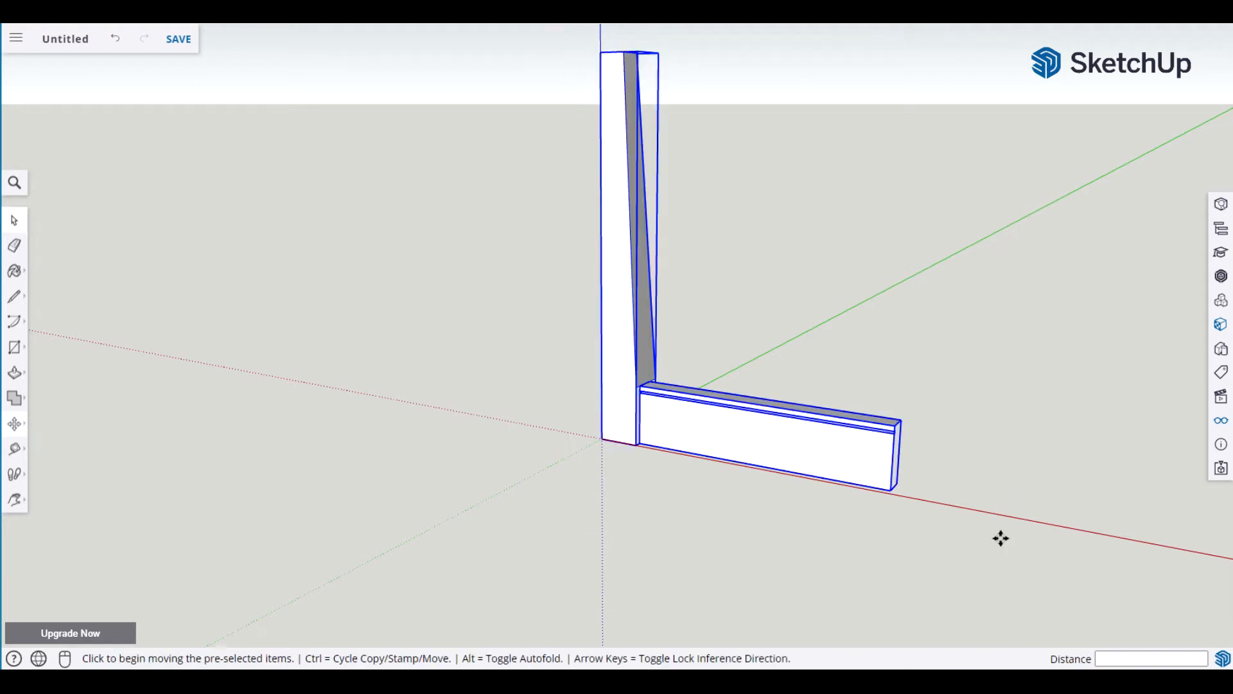
left_click(888, 490)
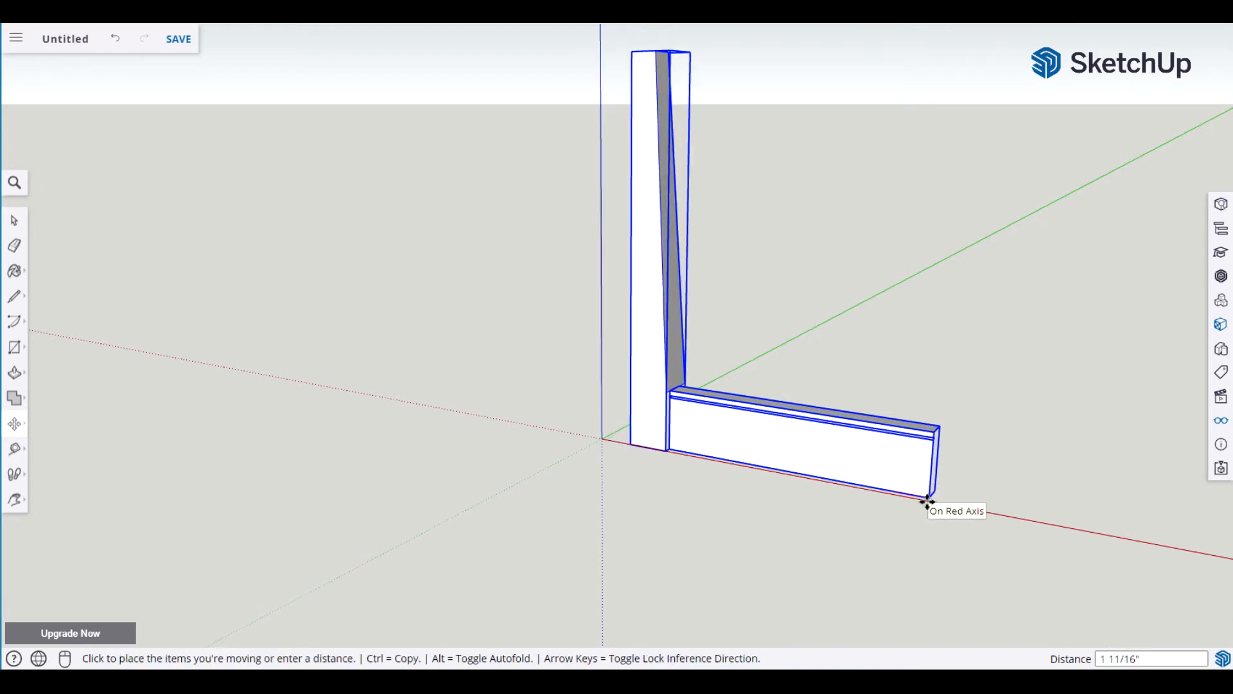
key("ctrl")
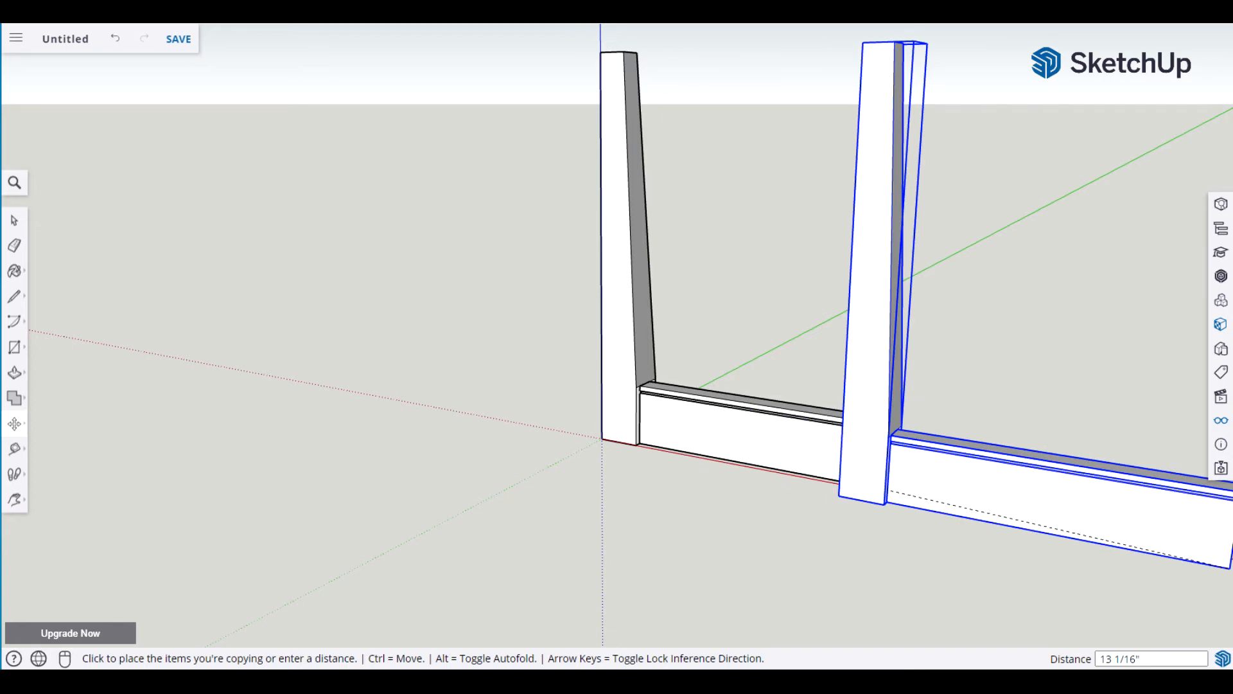
key("space")
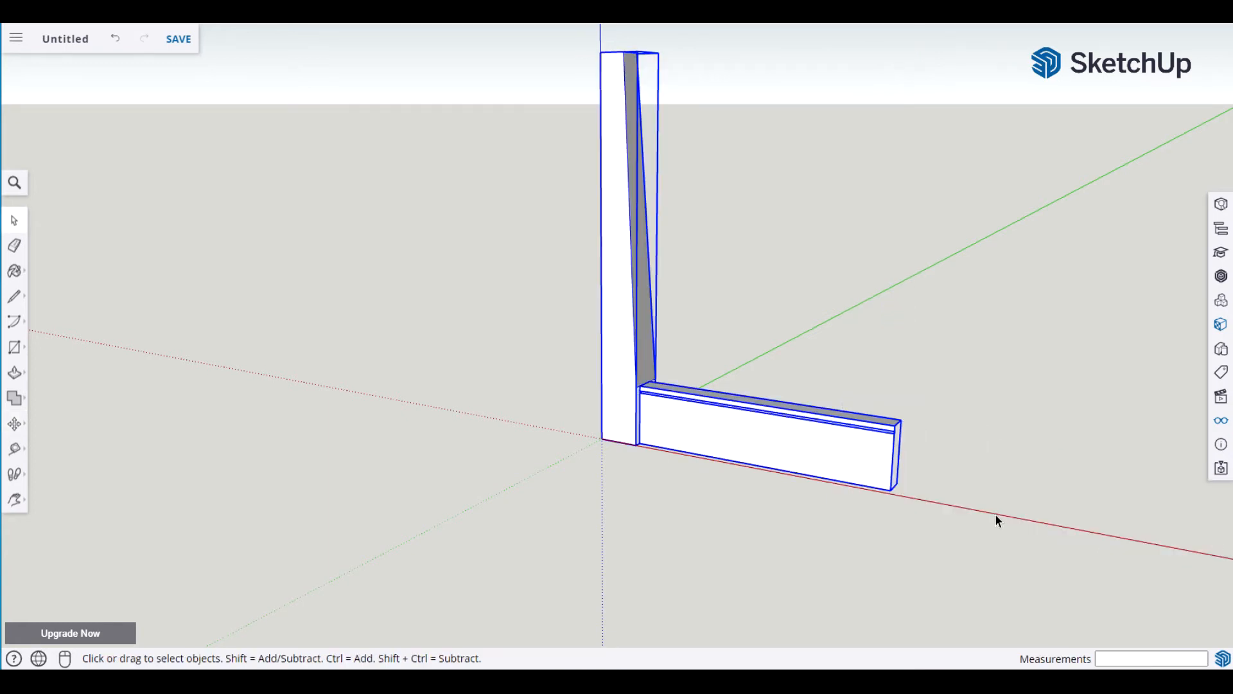
Copy the selected leg and Apron-1 along the red axis, placing the copy just beyond the free end of the original apron.
key("h")
left_click_drag(765, 562, 376, 502)
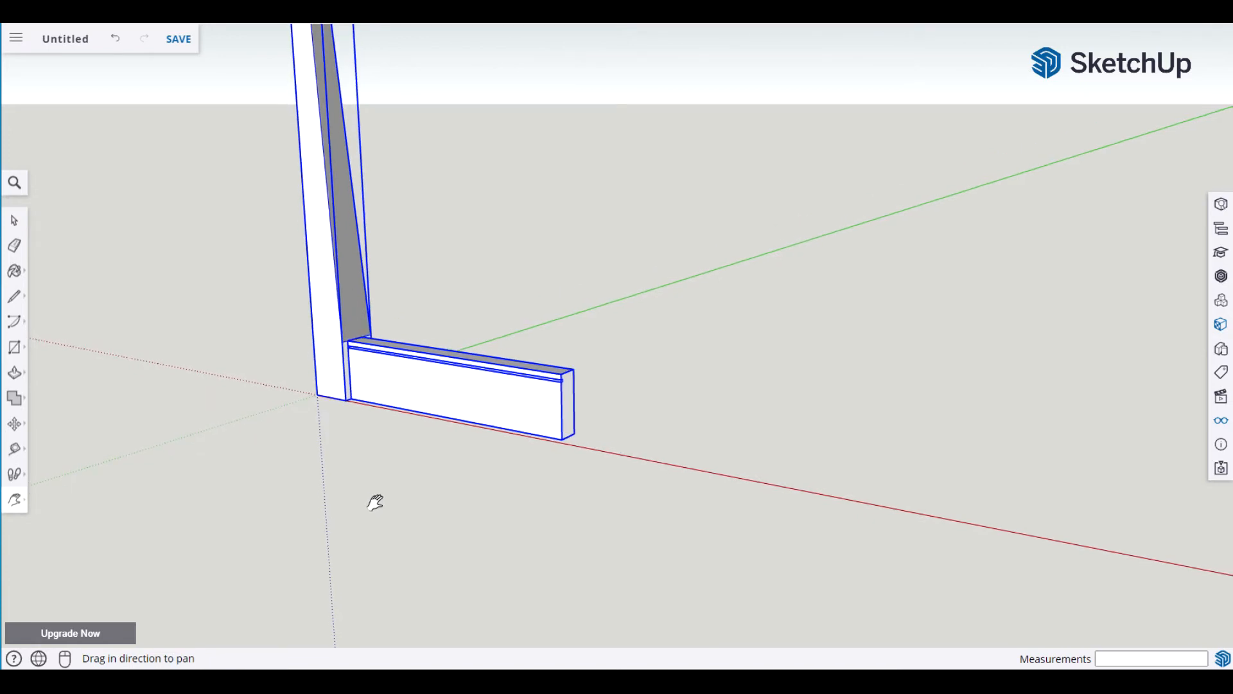
key("m")
left_click(562, 438)
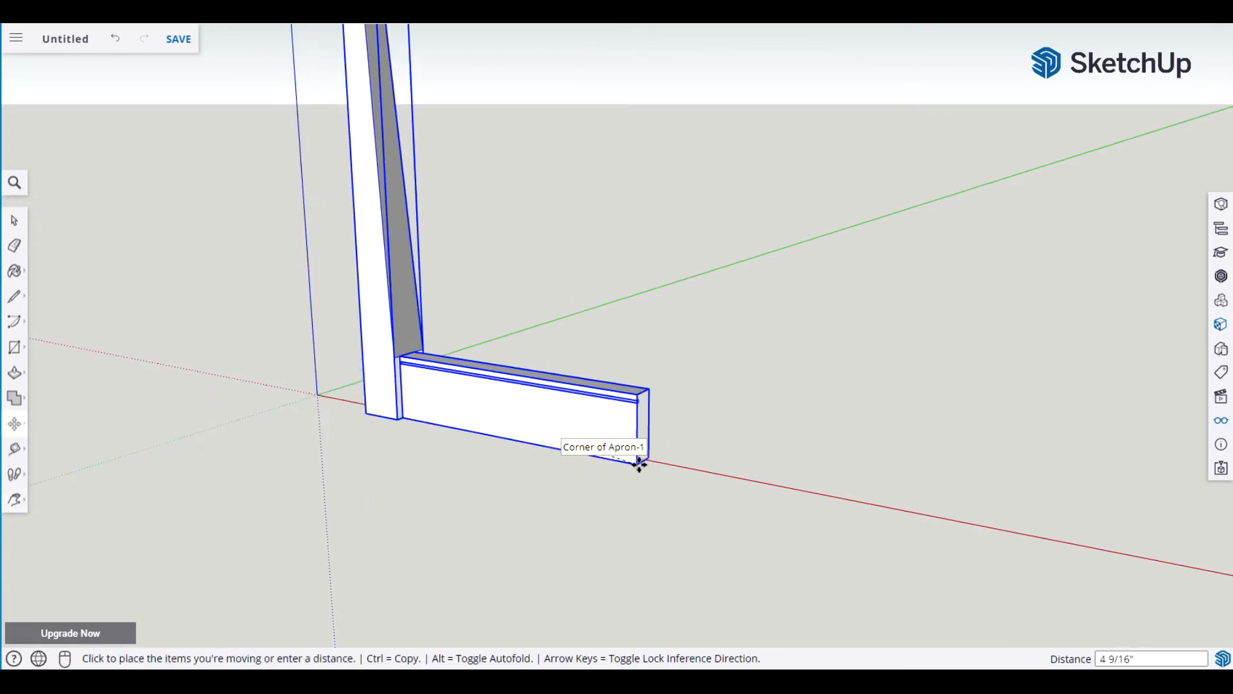
key("ctrl")
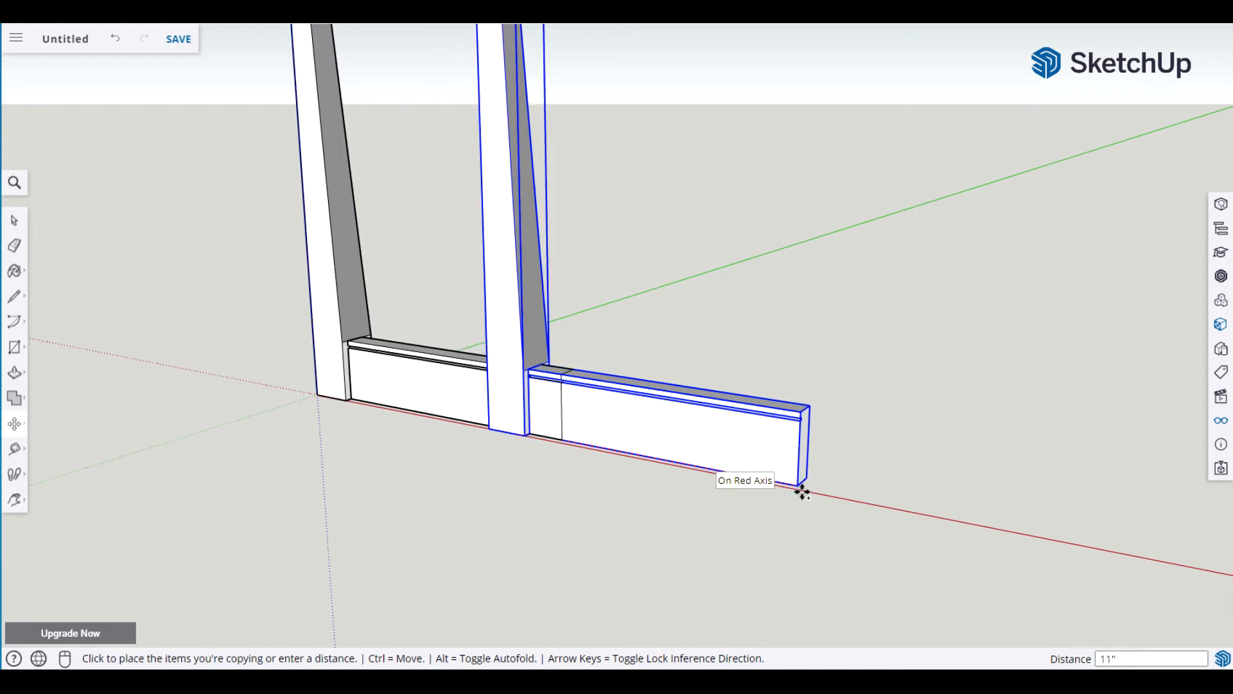
left_click(927, 513)
key("space")
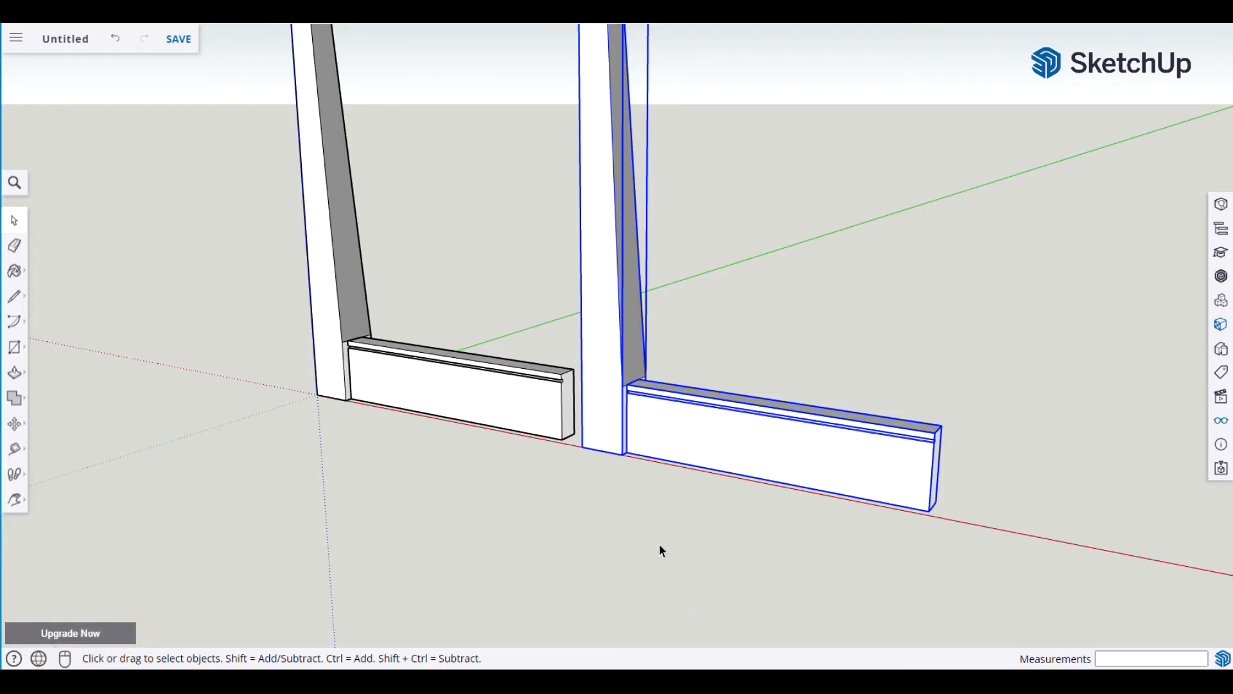
Rotate the copied leg and apron a quarter turn about the leg's bottom outer corner so the copied apron runs parallel to the green axis.
key("q")
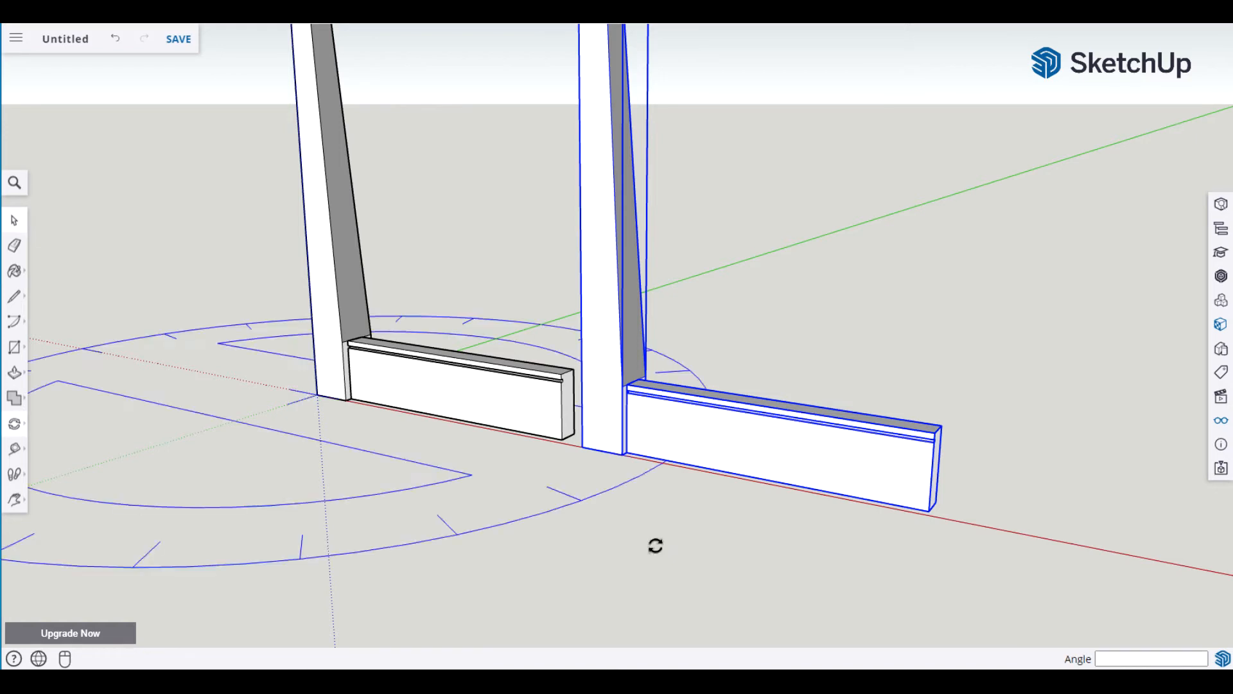
left_click(578, 445)
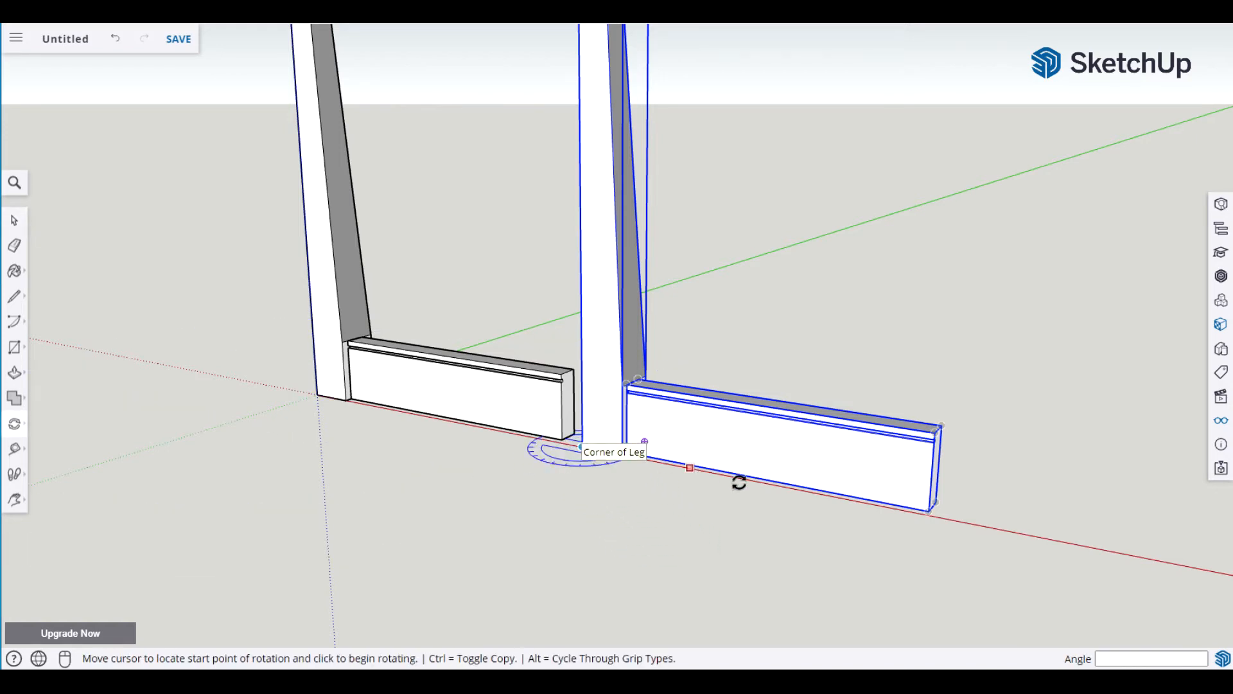
left_click(926, 513)
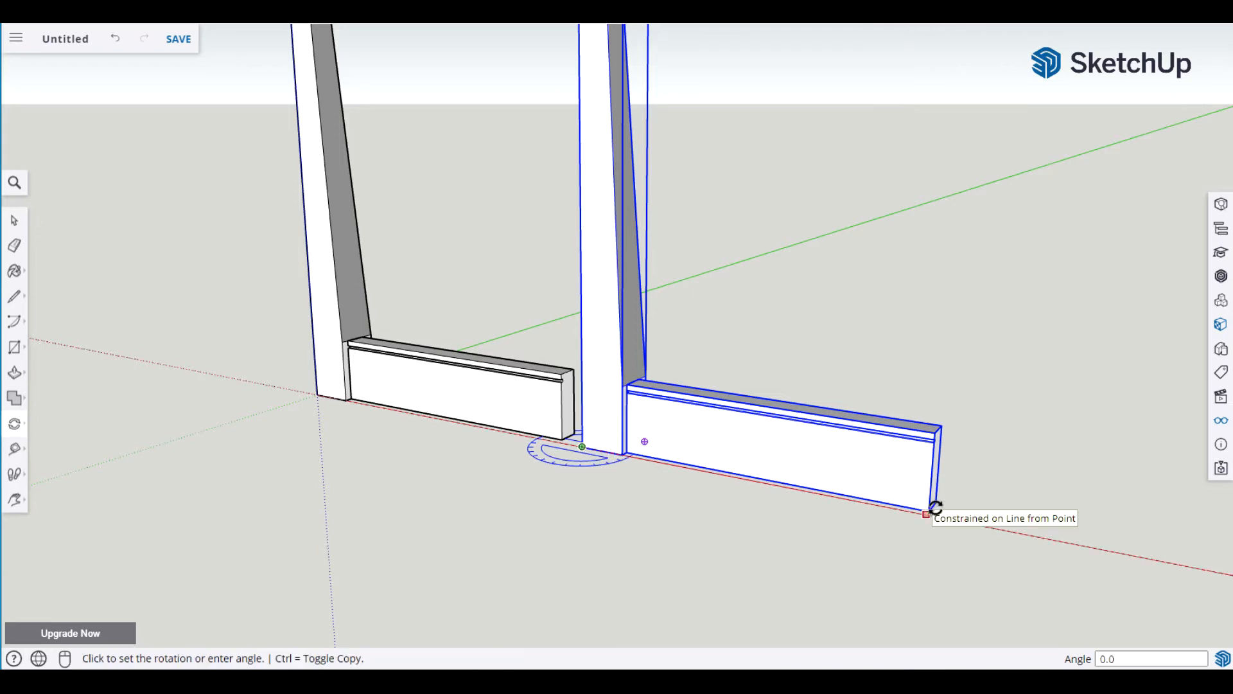
left_click(985, 451)
key("space")
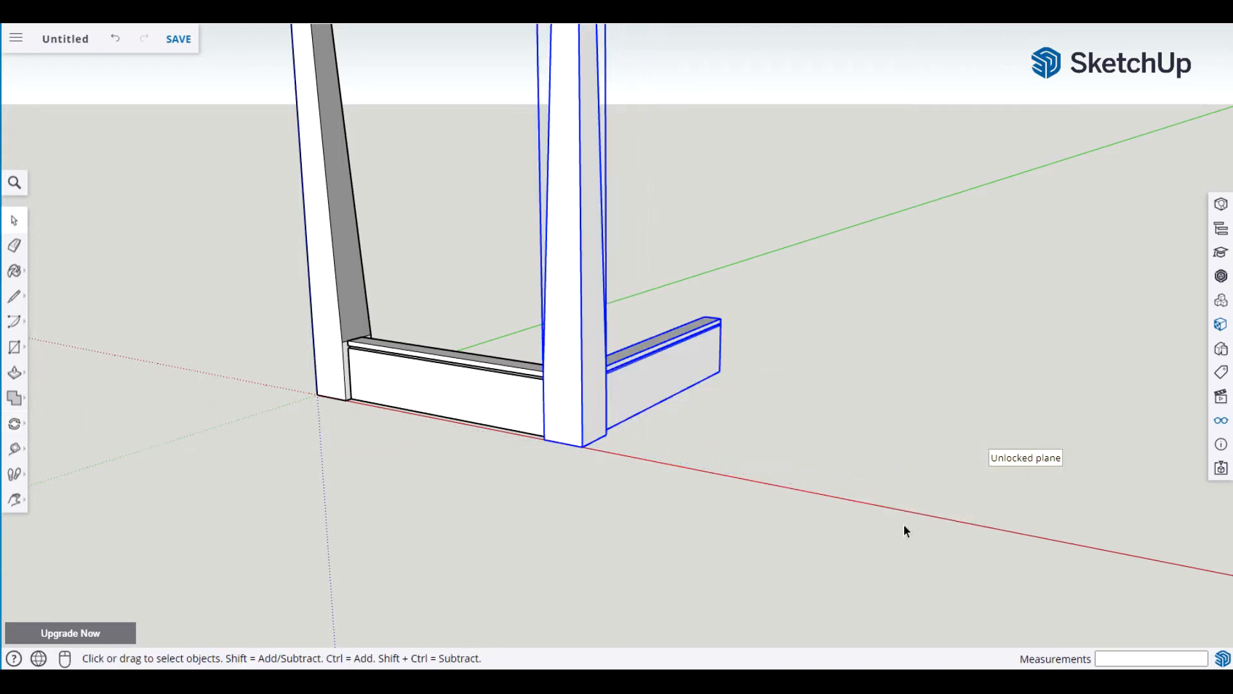
key("m")
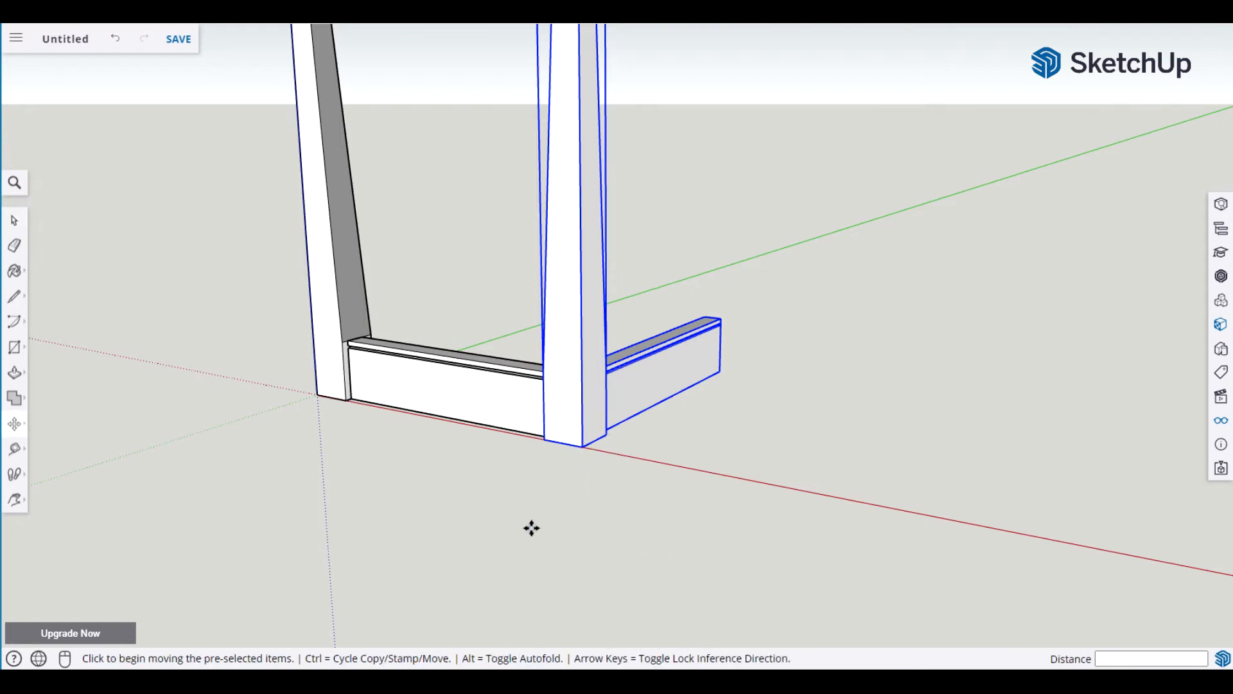
key("space")
scroll(533, 530, "up", 3)
middle_click_drag(533, 529, 922, 512)
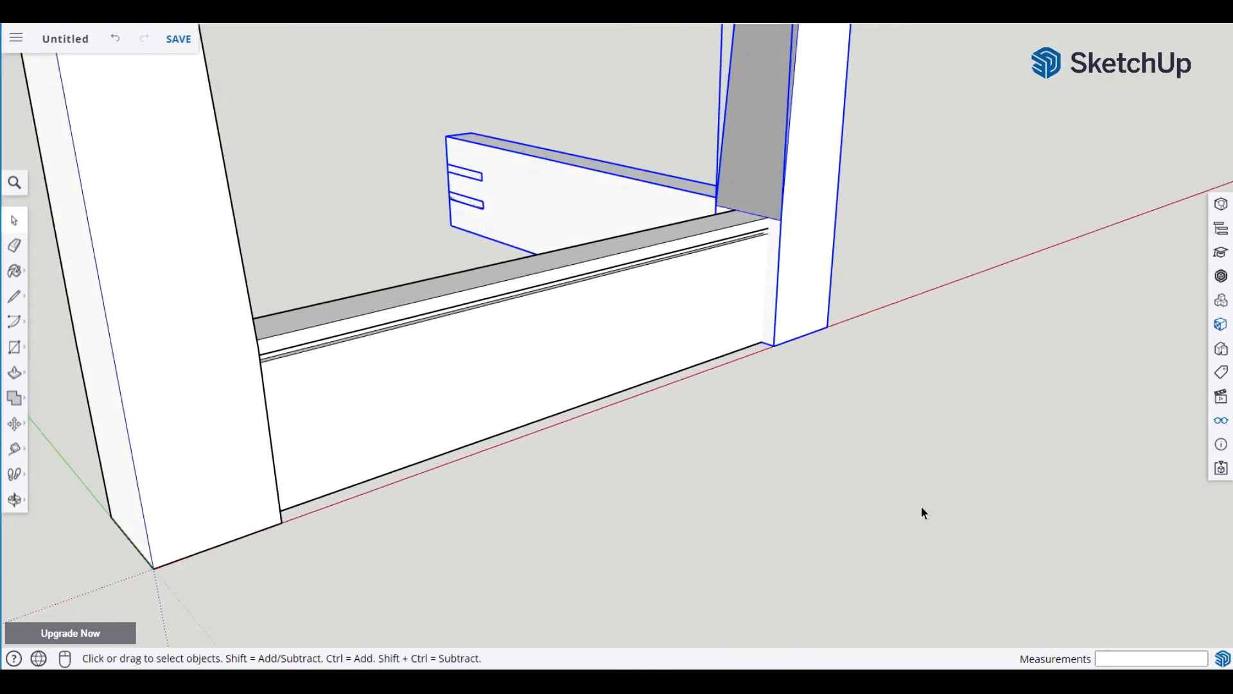
key("m")
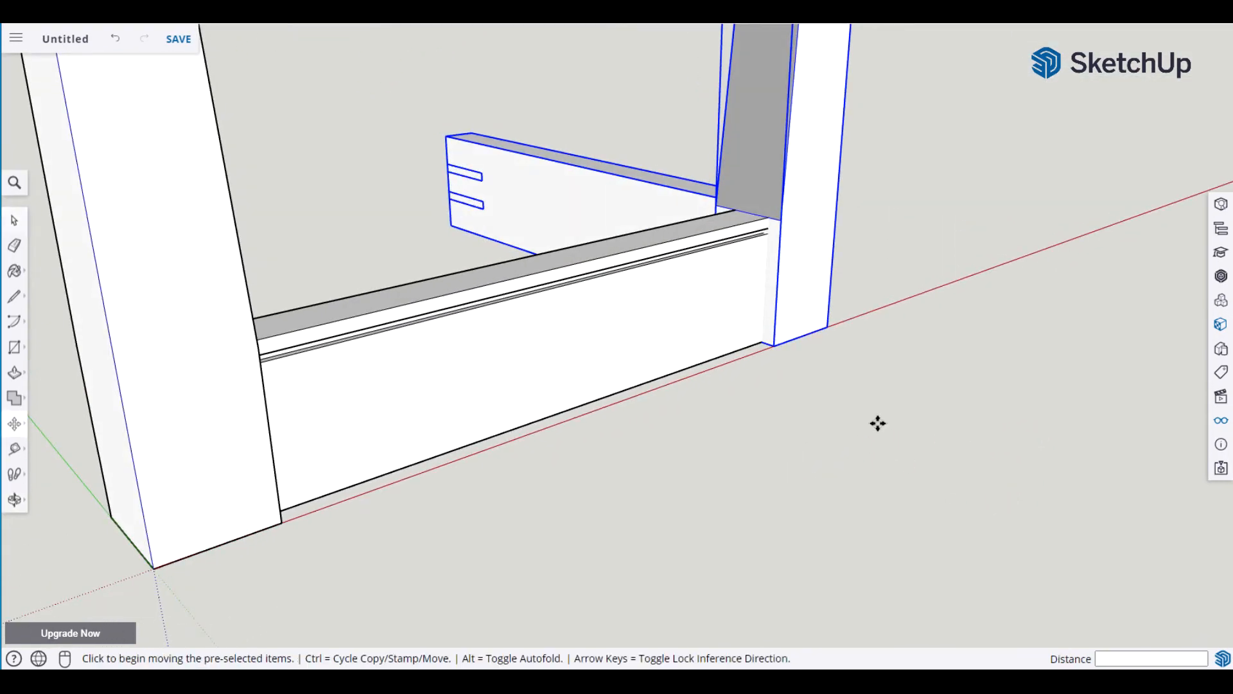
left_click(828, 323)
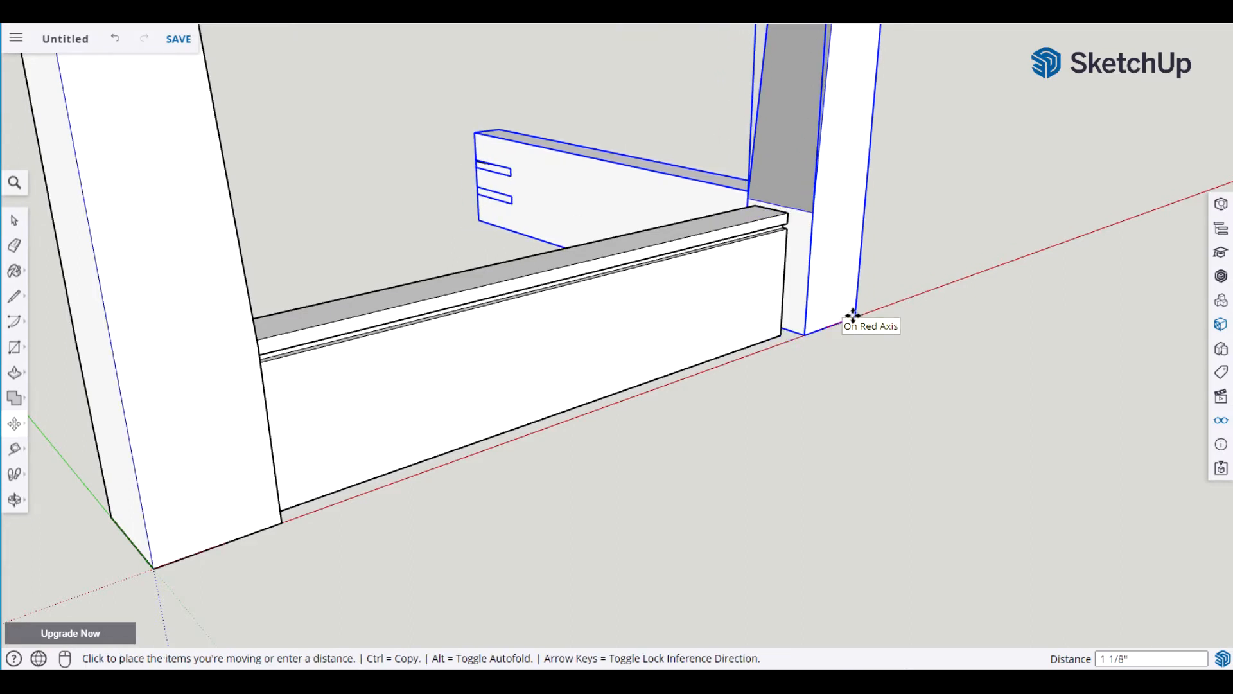
key("space")
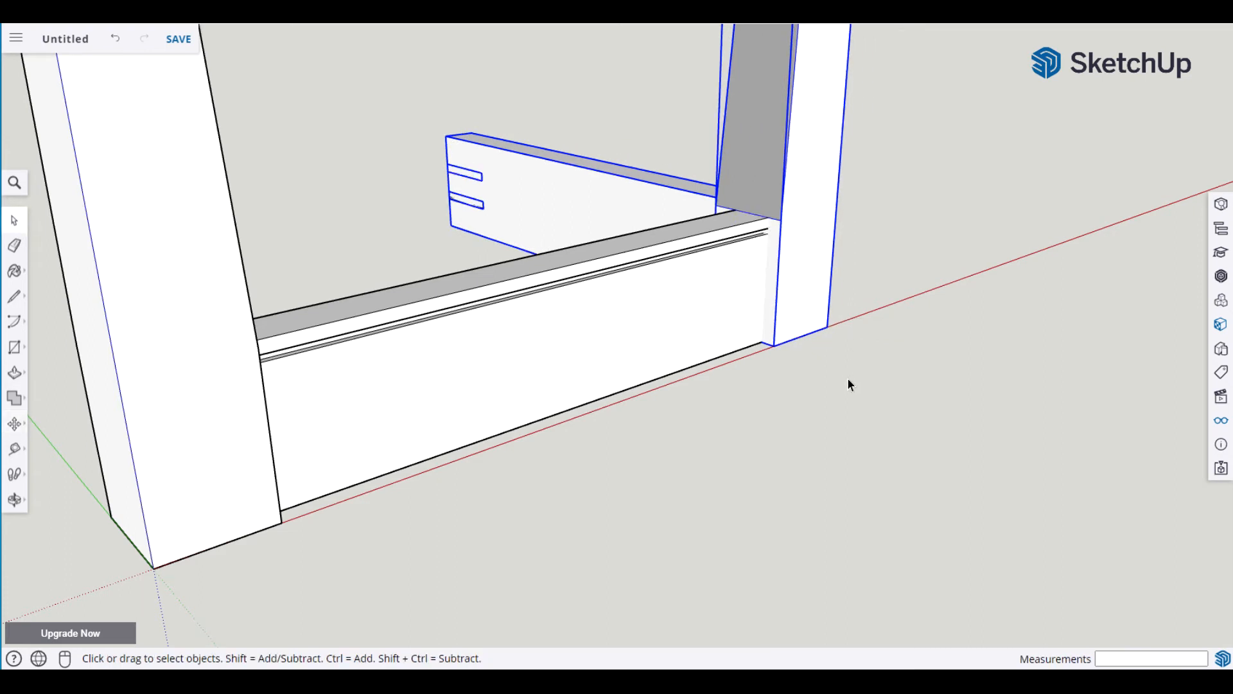
Move the rotated leg and apron about 1" along the red axis, away from the original apron's end.
key("m")
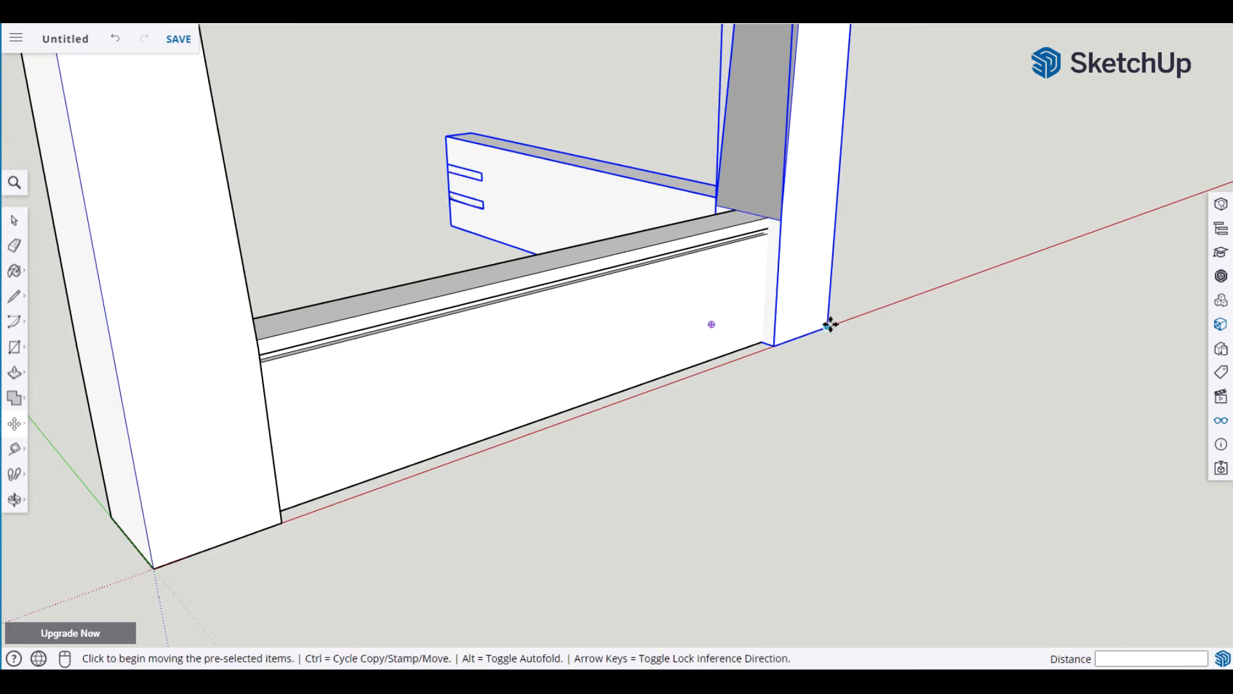
left_click(832, 323)
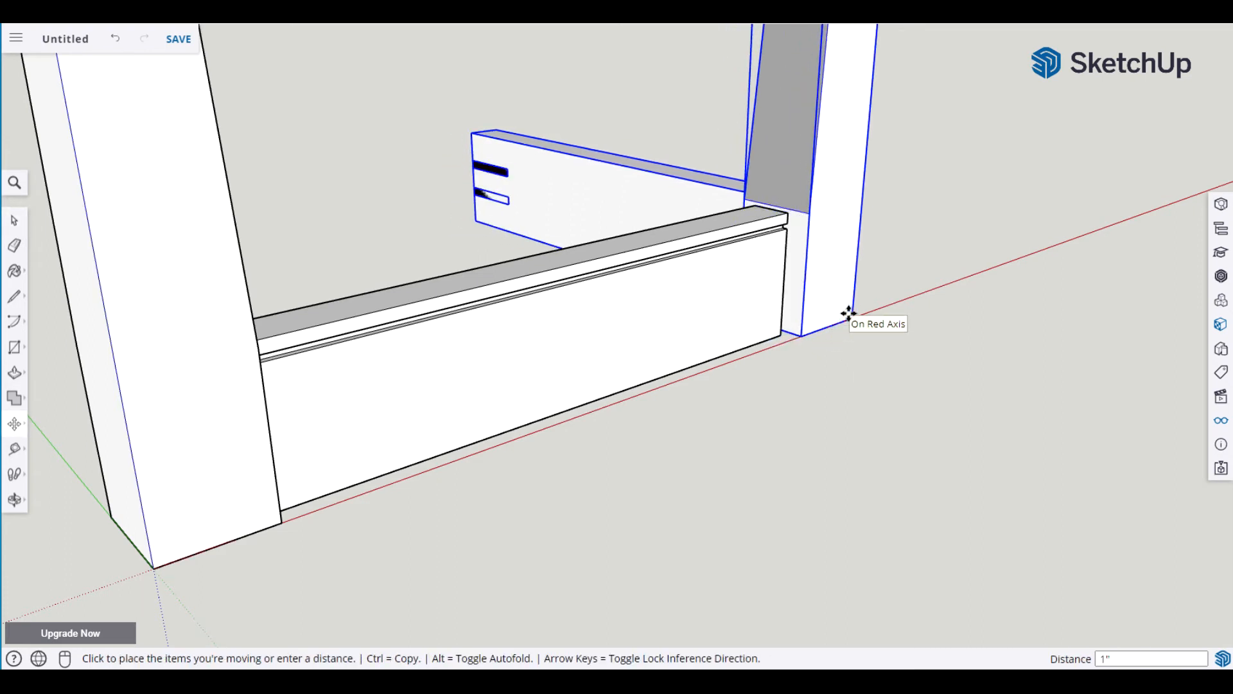
key("space")
Shift the rotated leg and apron slightly back along the red axis toward the original apron, leaving a small gap, and clear the selection.
scroll(866, 384, "up", 3)
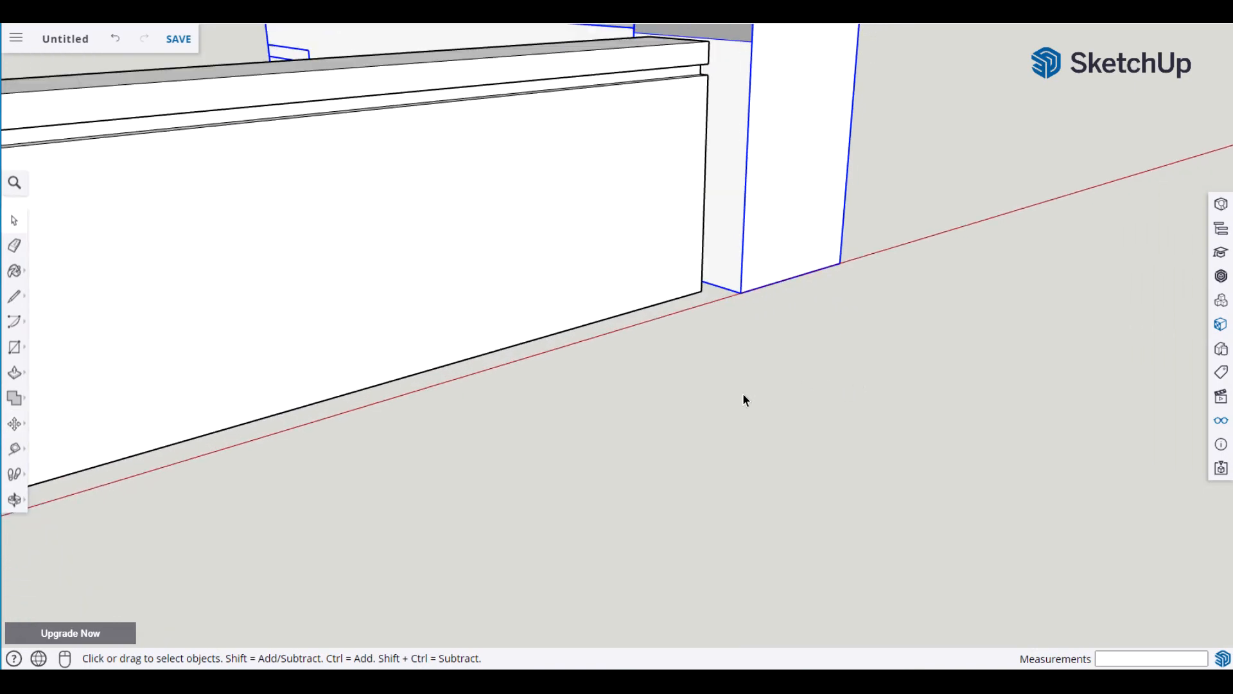
scroll(429, 449, "down", 3)
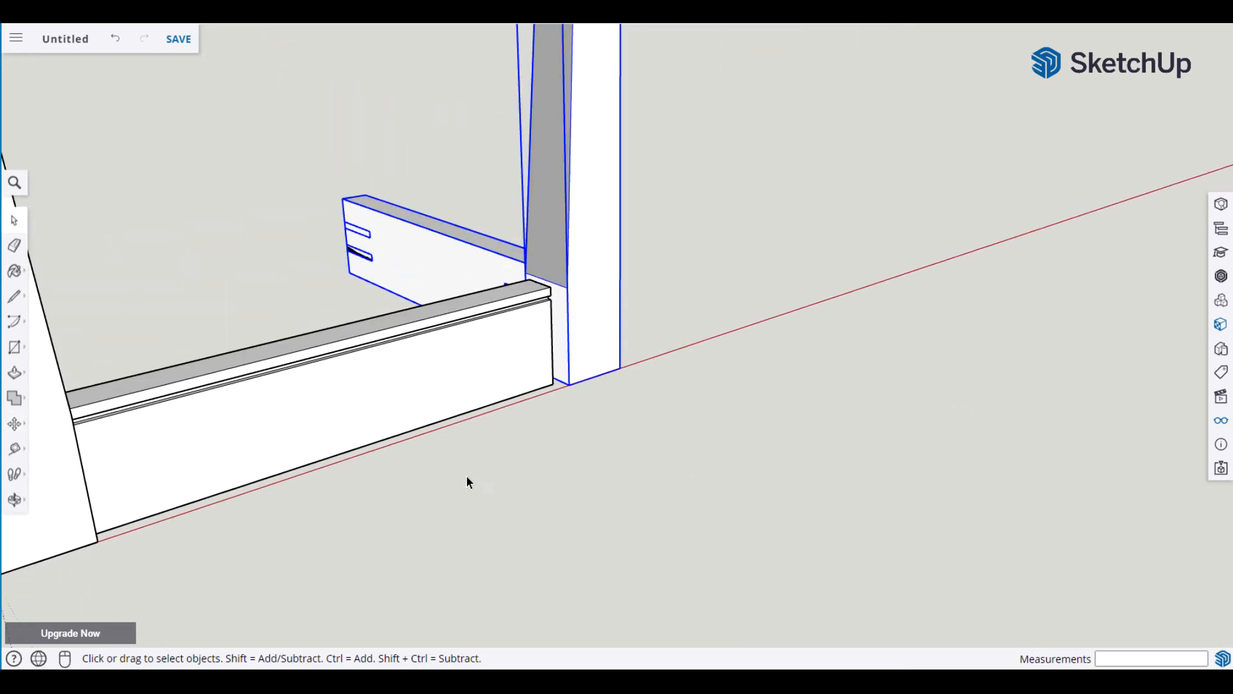
scroll(472, 479, "up", 4)
scroll(627, 483, "up", 1)
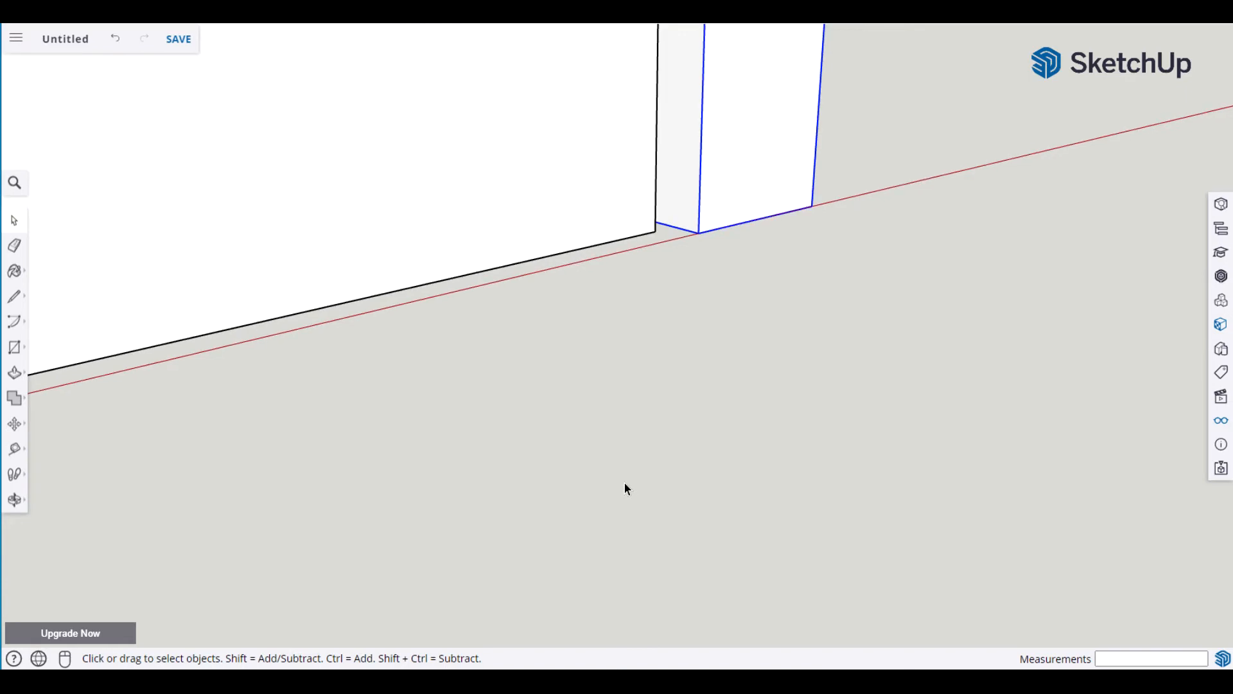
scroll(635, 415, "up", 3)
scroll(646, 384, "up", 1)
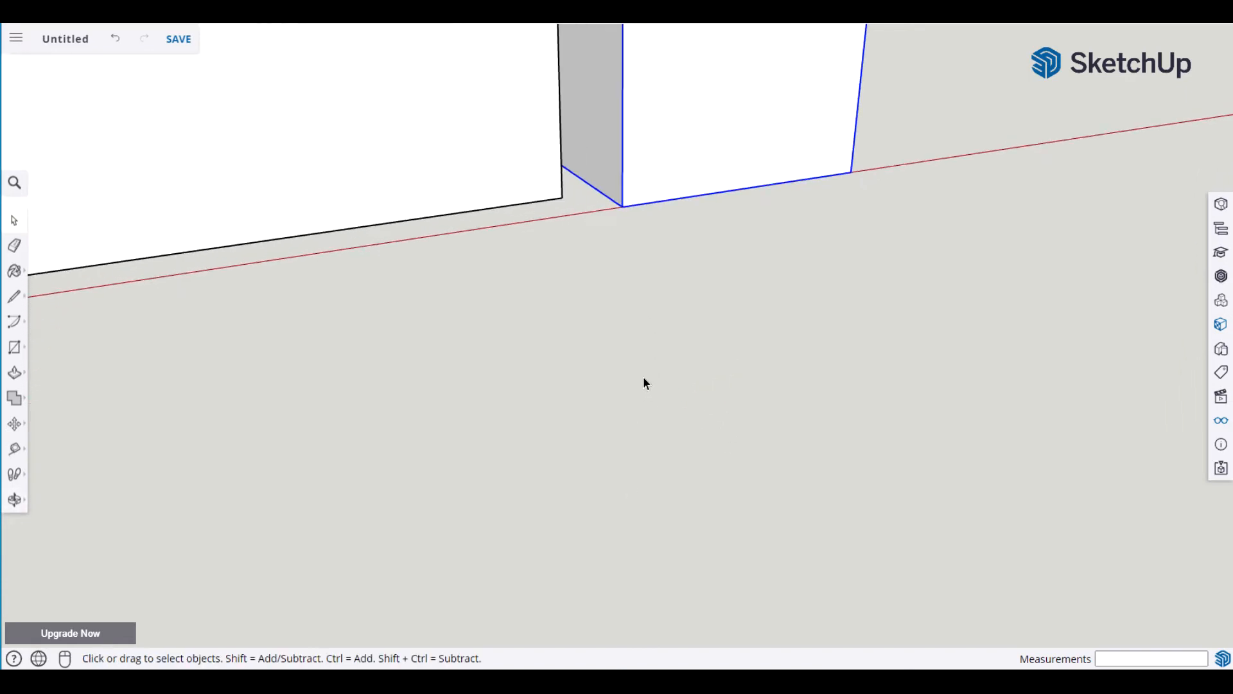
key("m")
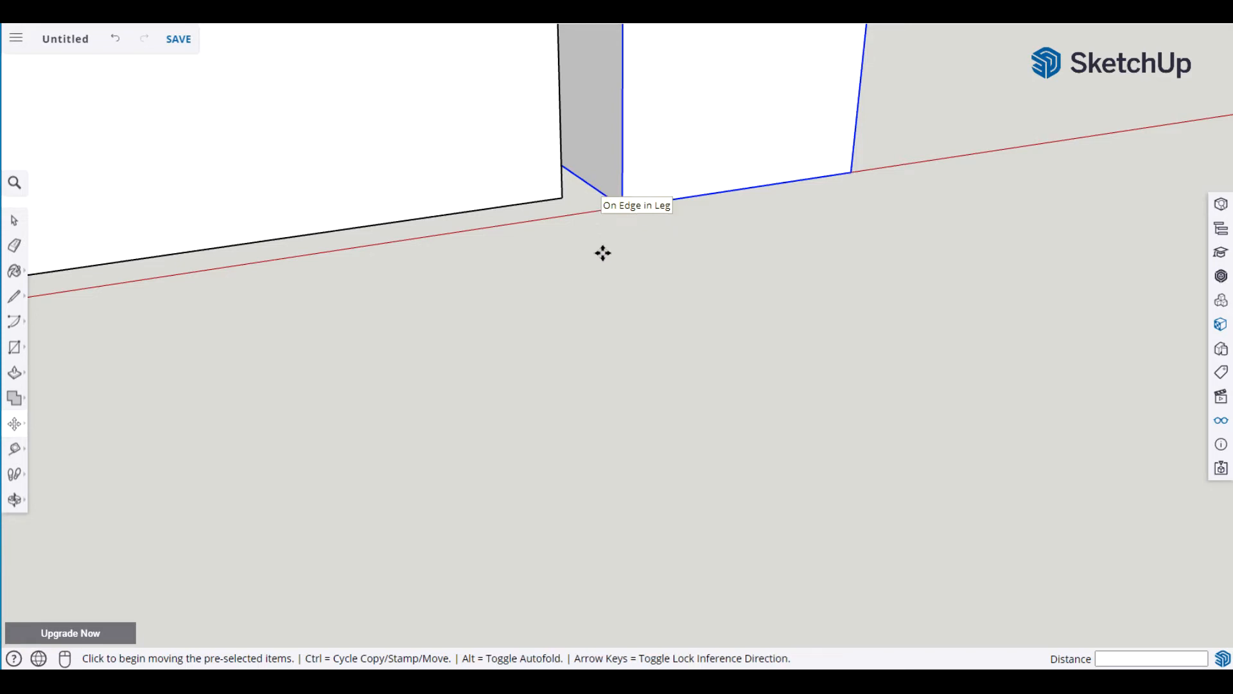
scroll(640, 265, "down", 3)
left_click(745, 335)
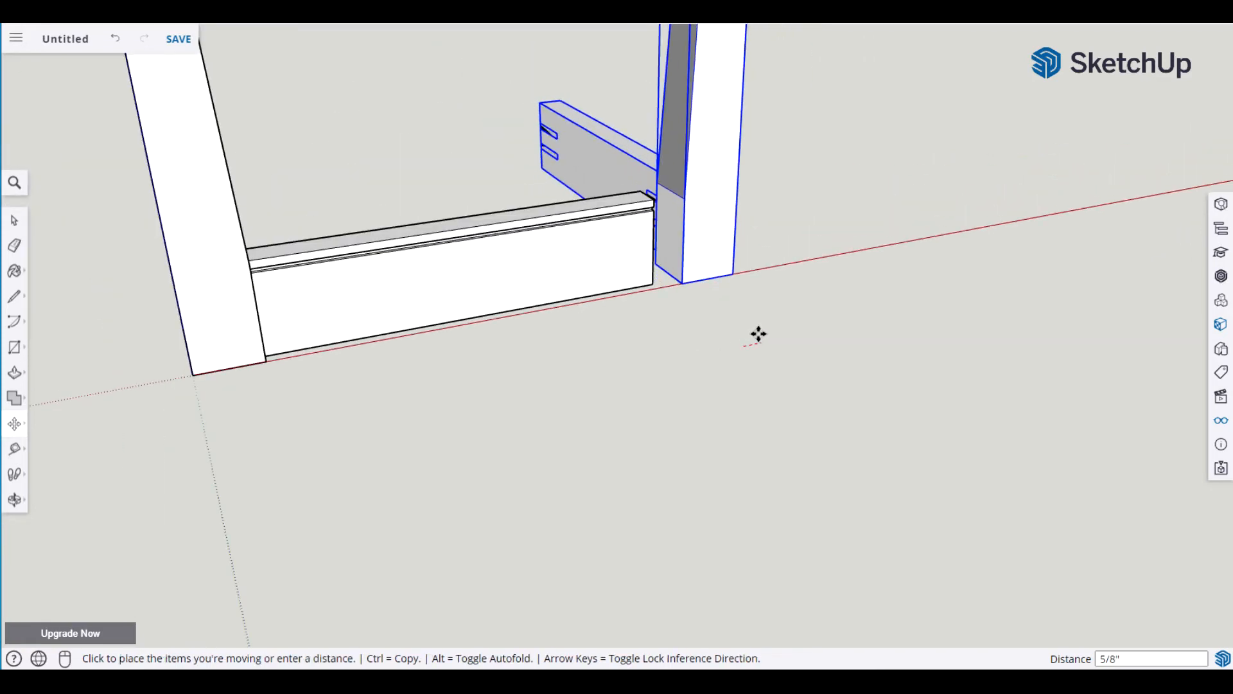
left_click(742, 335)
key("space")
left_click(745, 337)
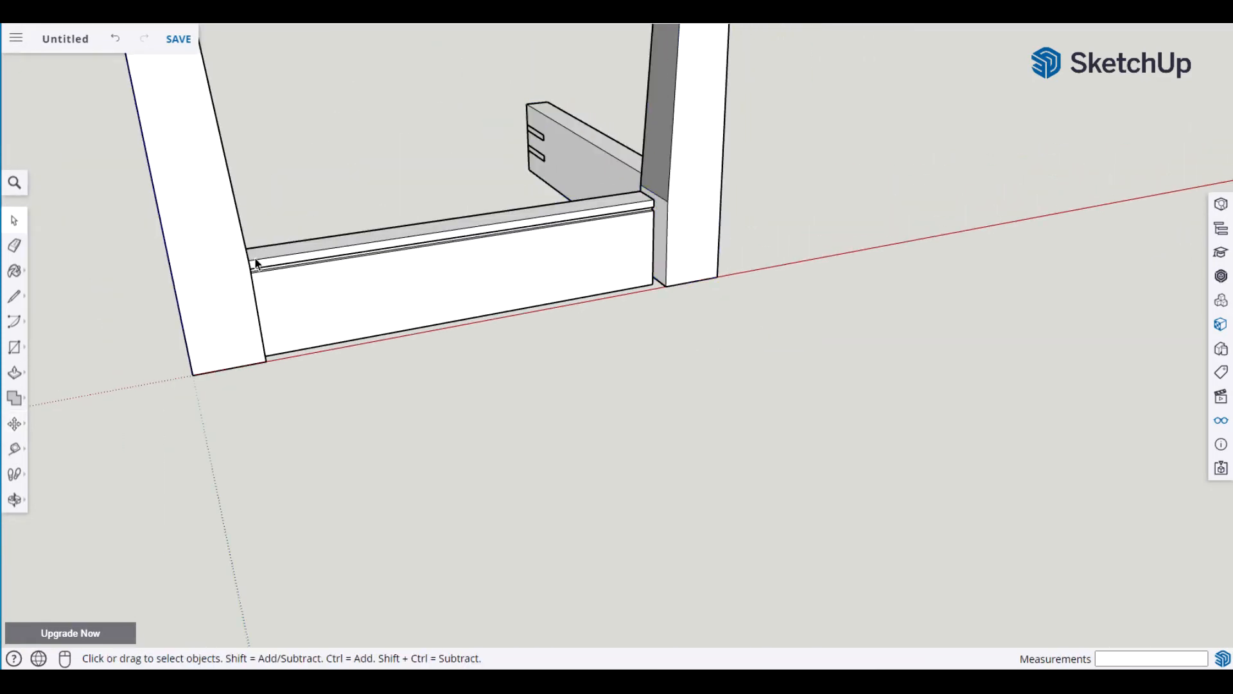
Select the original leg and Apron-1 and move them about 1/4" along the red axis toward the rotated leg.
left_click(207, 191)
left_click(447, 265, "ctrl")
scroll(626, 359, "up", 4)
middle_click_drag(729, 397, 664, 399)
key("m")
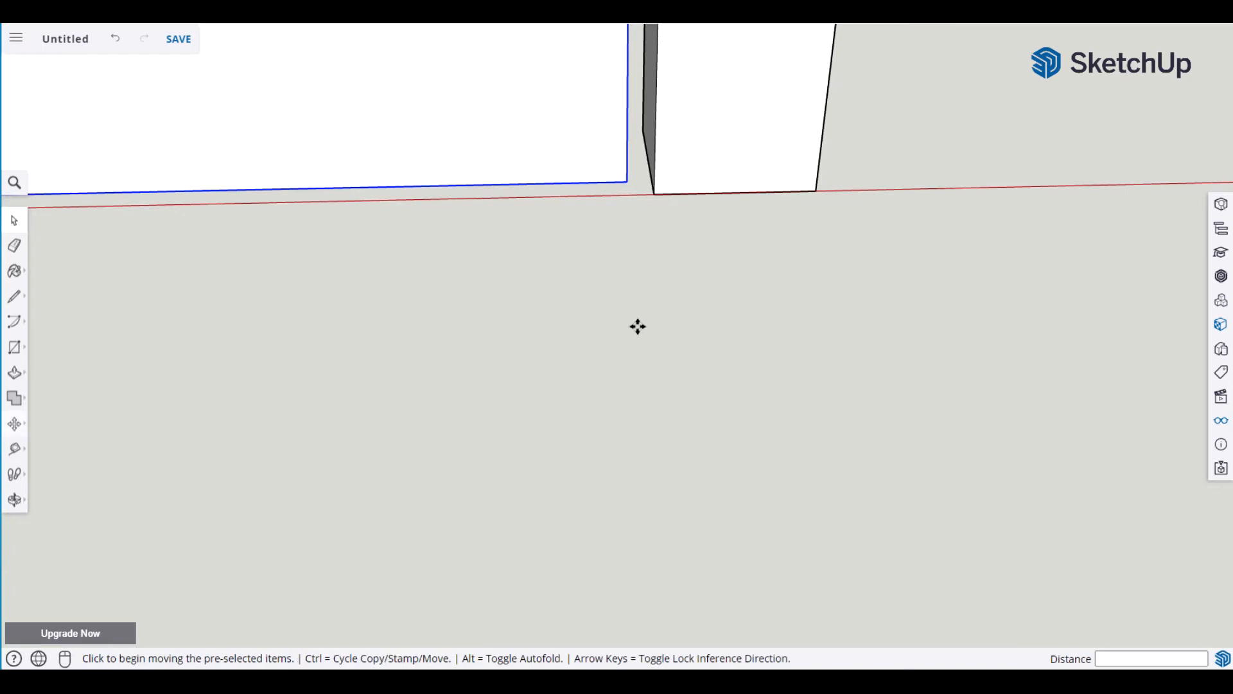
middle_click_drag(625, 275, 828, 278)
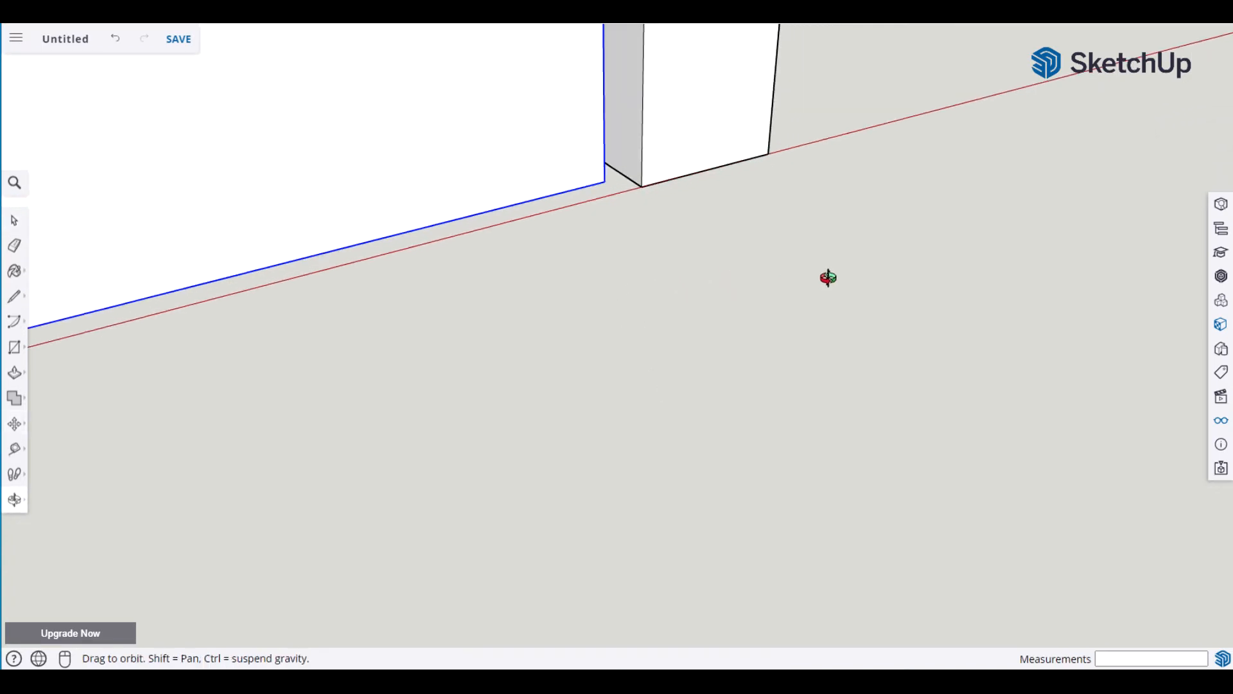
left_click(621, 179)
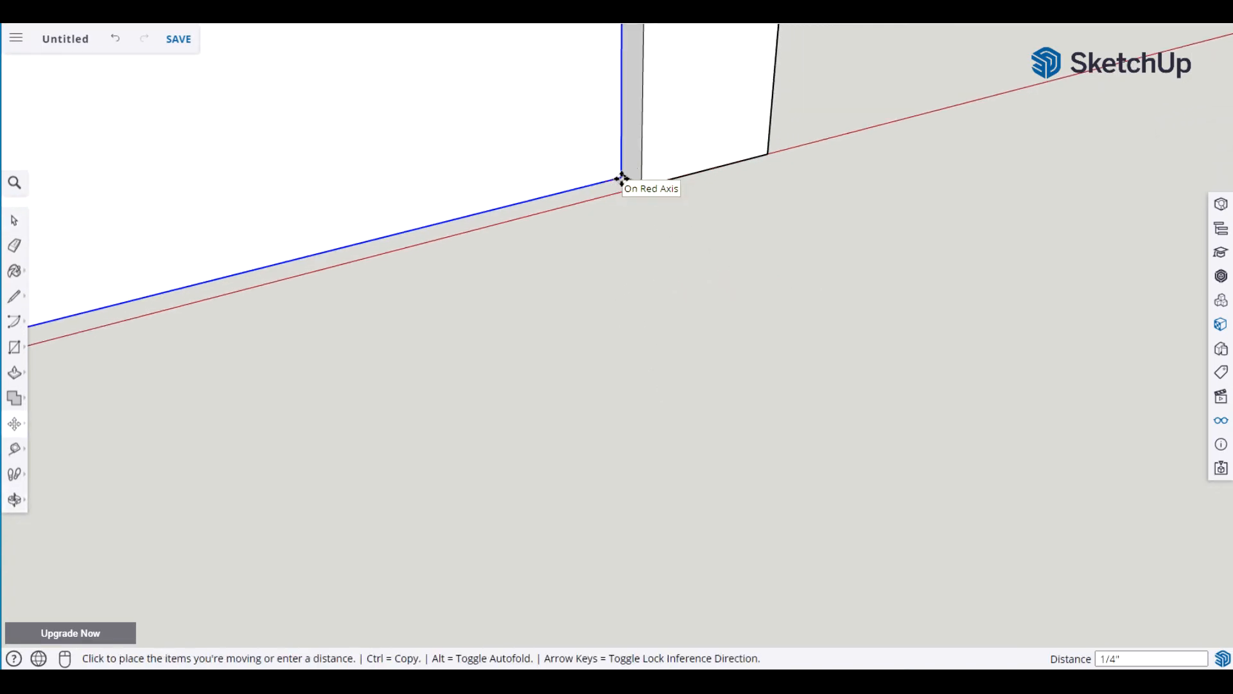
left_click(625, 177)
key("space")
Insert another Leg component from the model's components, placing it near the free end of the rotated apron.
middle_click_drag(658, 341, 616, 329)
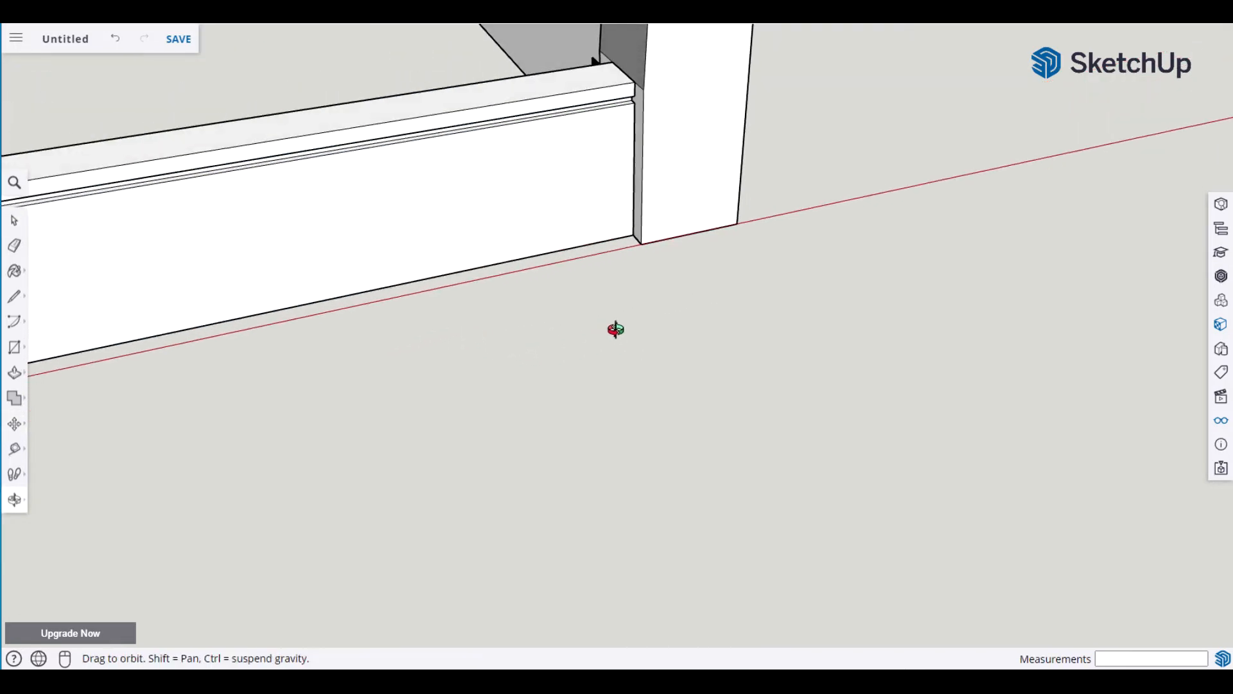
scroll(611, 348, "down", 3)
middle_click_drag(725, 327, 265, 353)
middle_click_drag(952, 324, 302, 473)
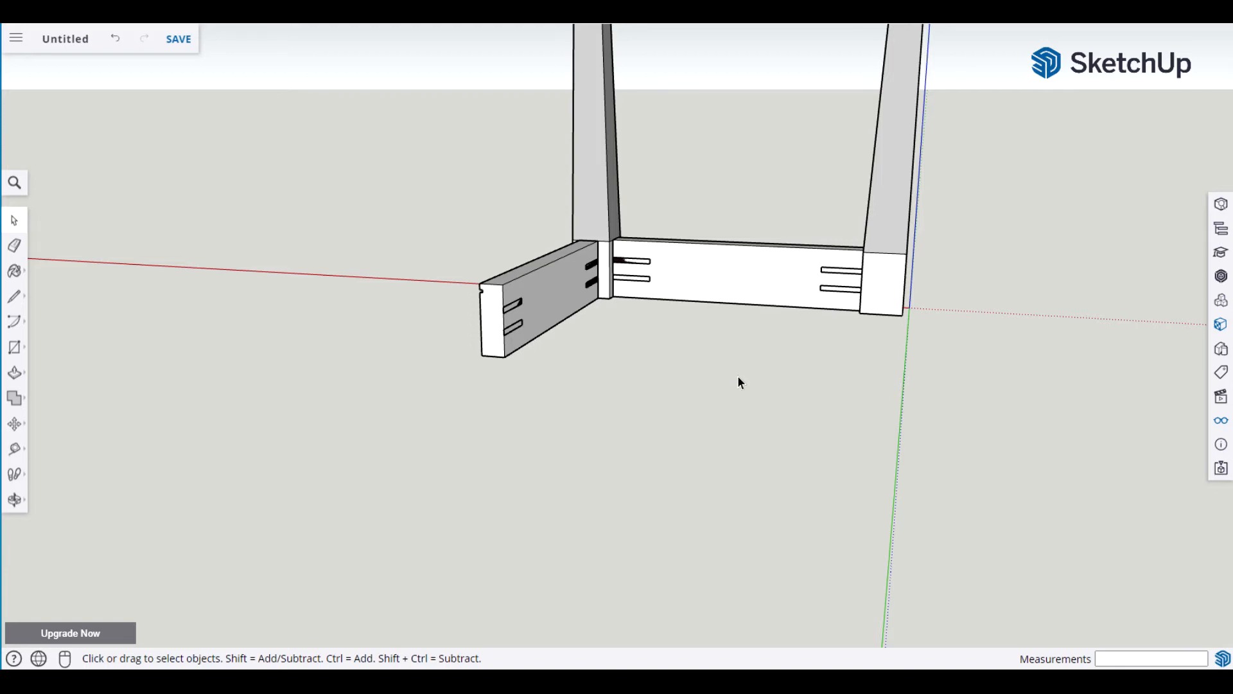
left_click(1220, 303)
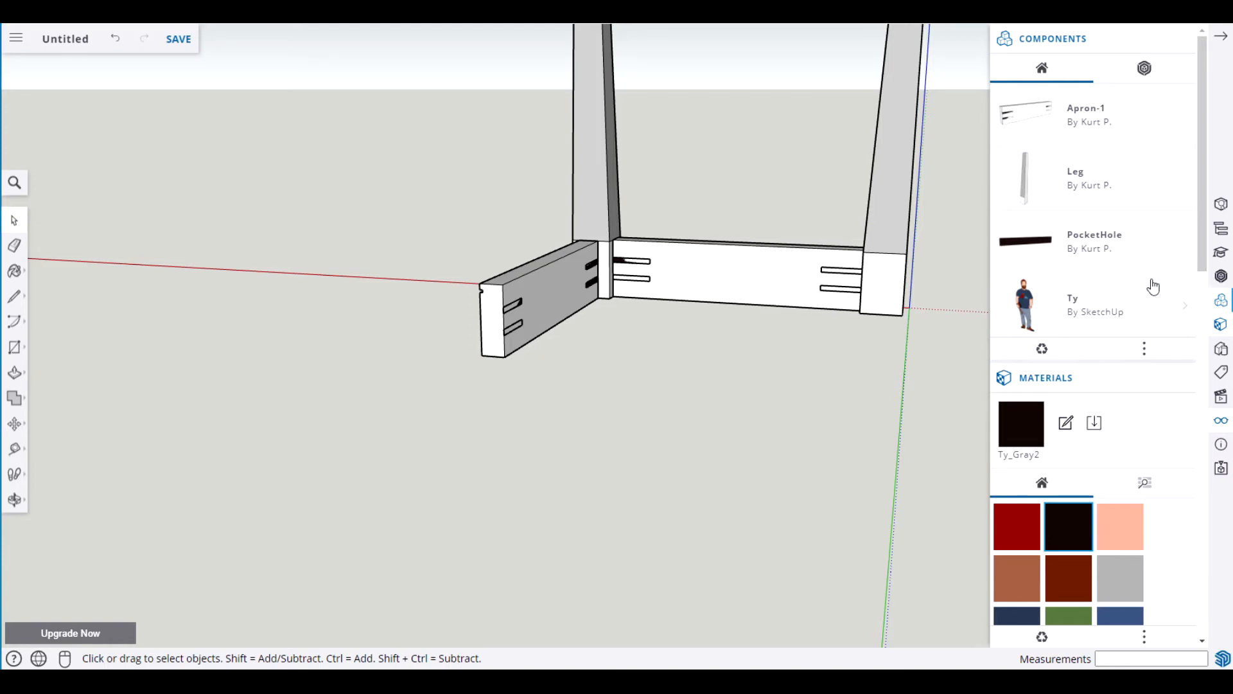
left_click(1032, 186)
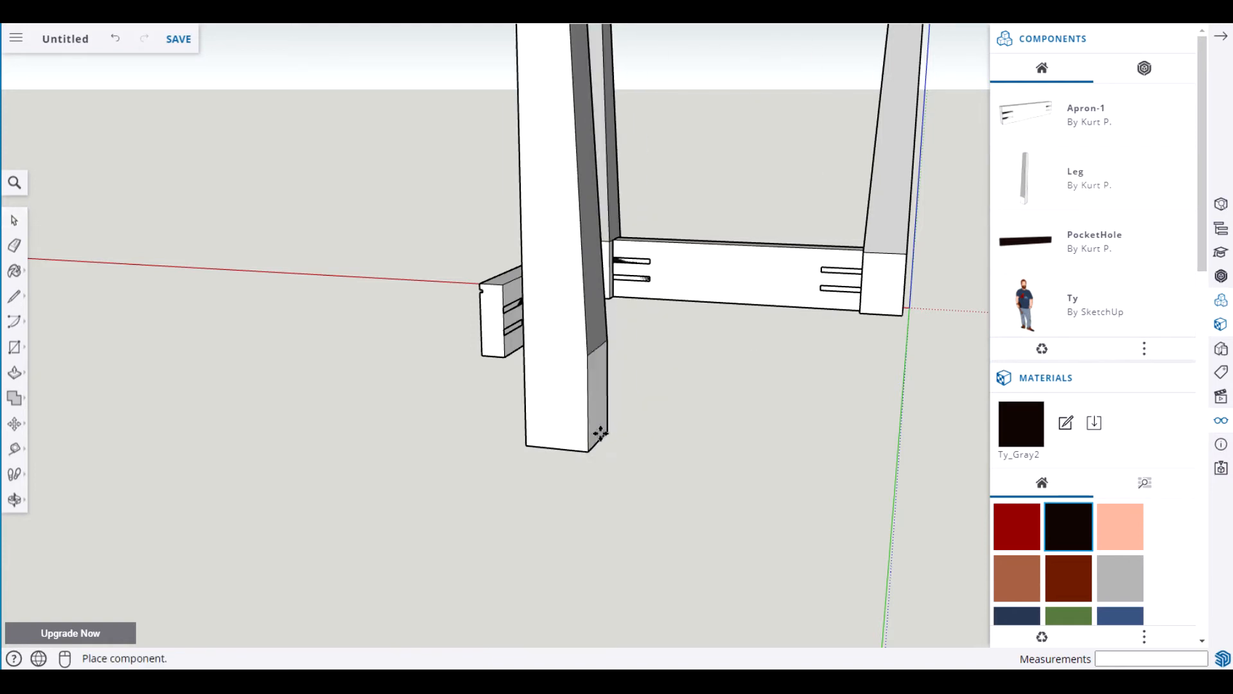
left_click(592, 400)
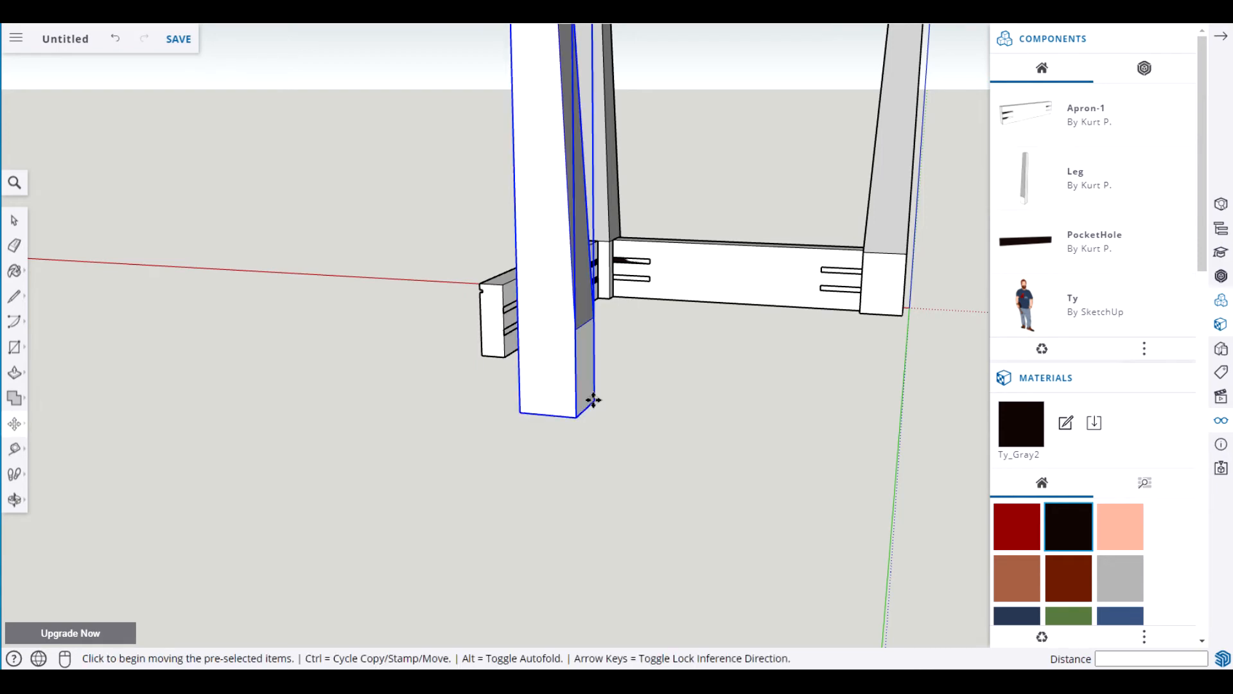
key("space")
Create a guide line 3/8" in from the vertical edge on the new leg's side face that faces the apron.
middle_click_drag(451, 468, 303, 418)
scroll(449, 392, "up", 5)
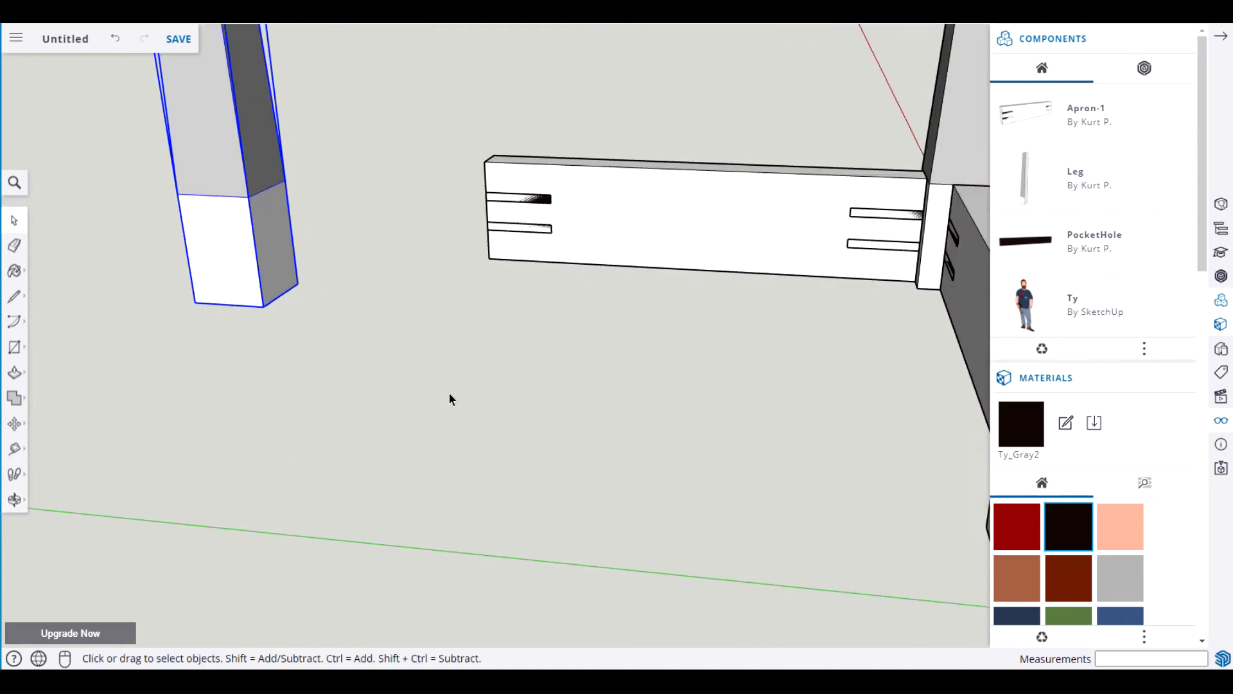
middle_click_drag(368, 289, 321, 269)
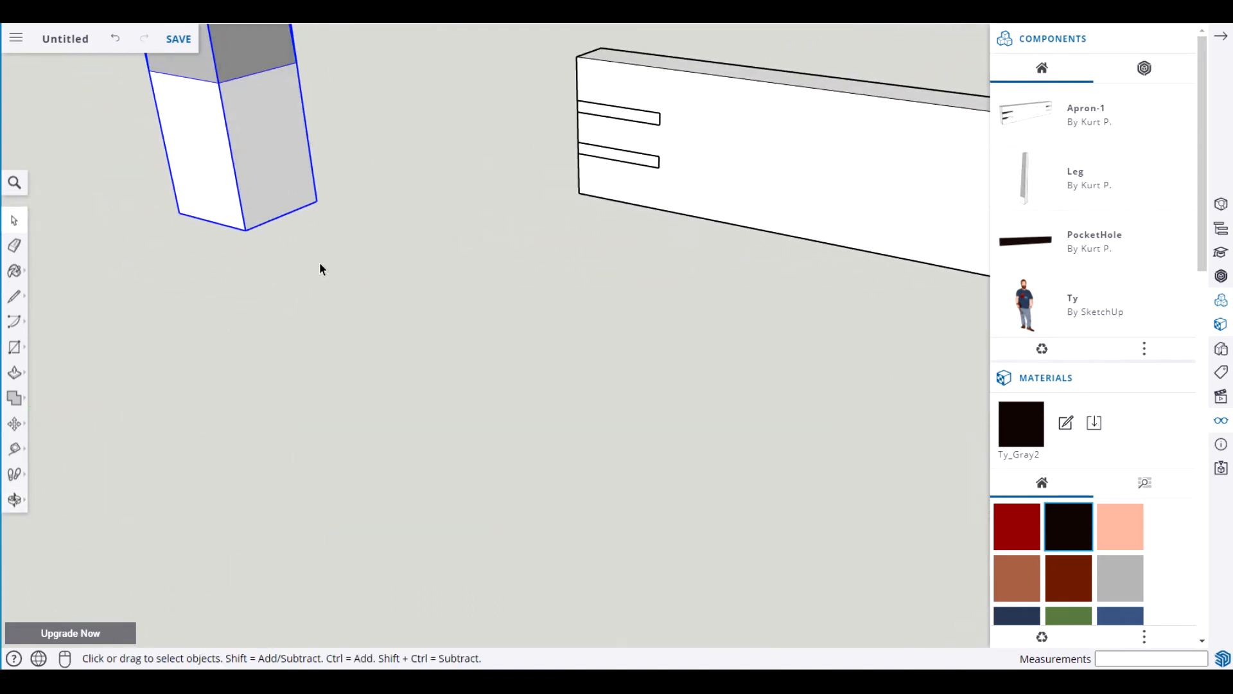
left_click(371, 187)
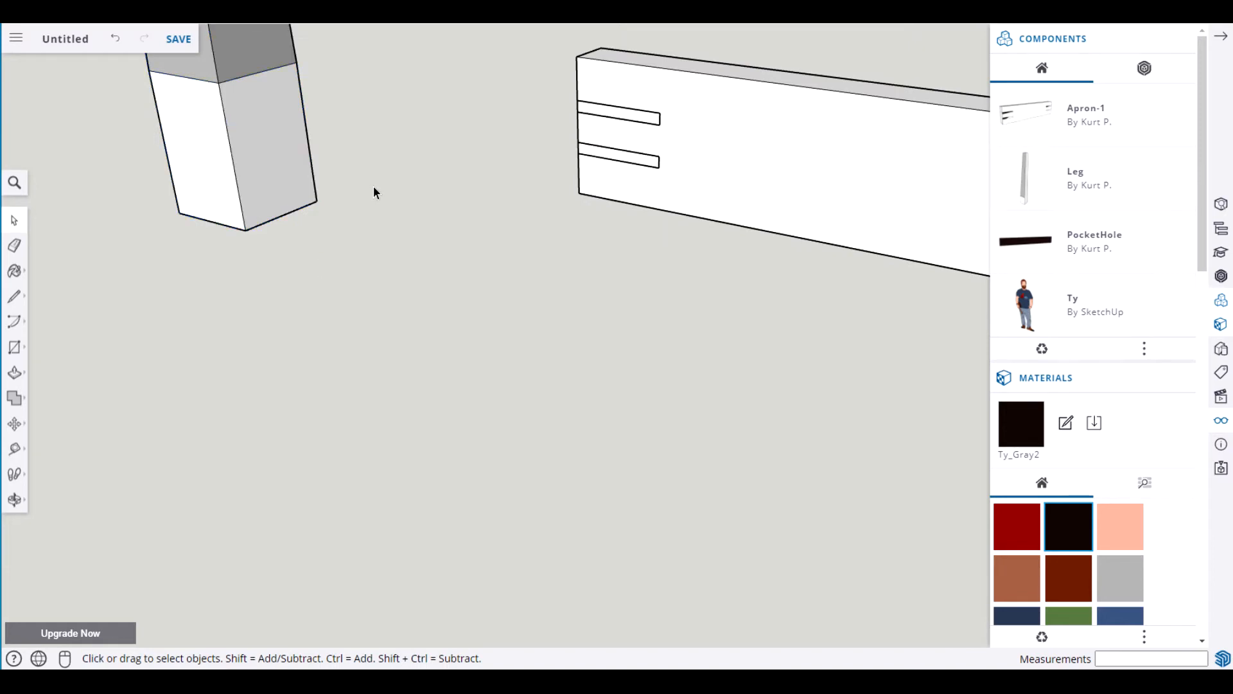
key("t")
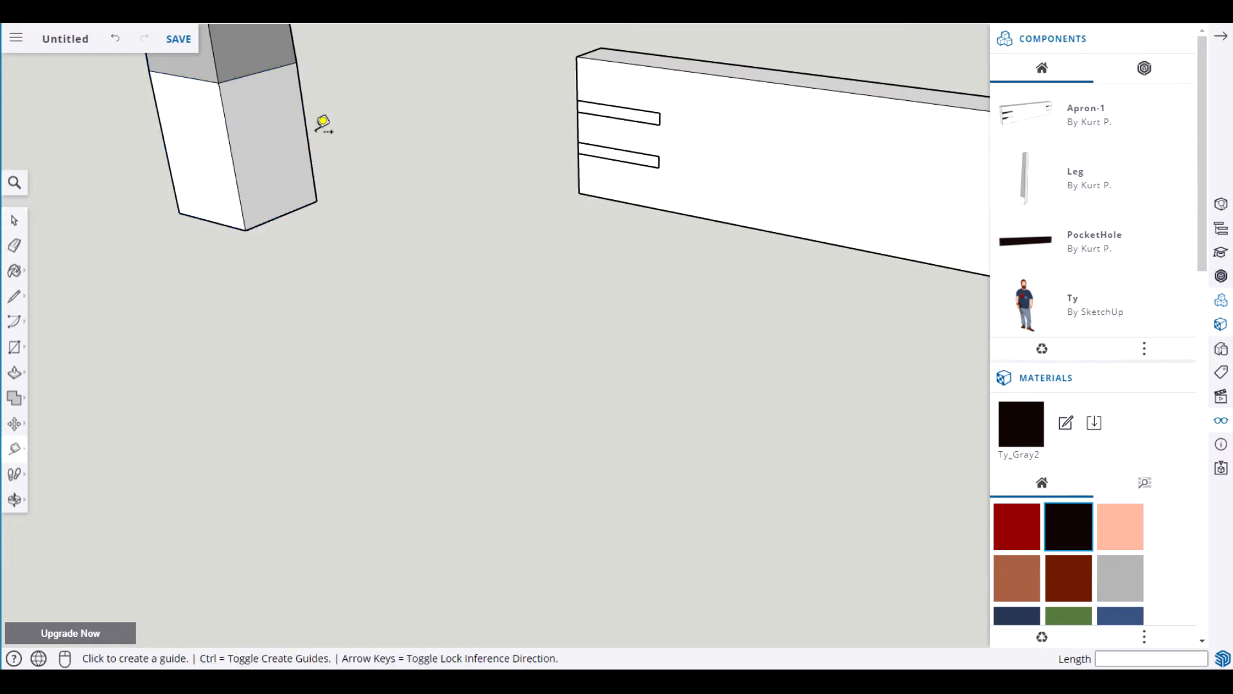
left_click(305, 113)
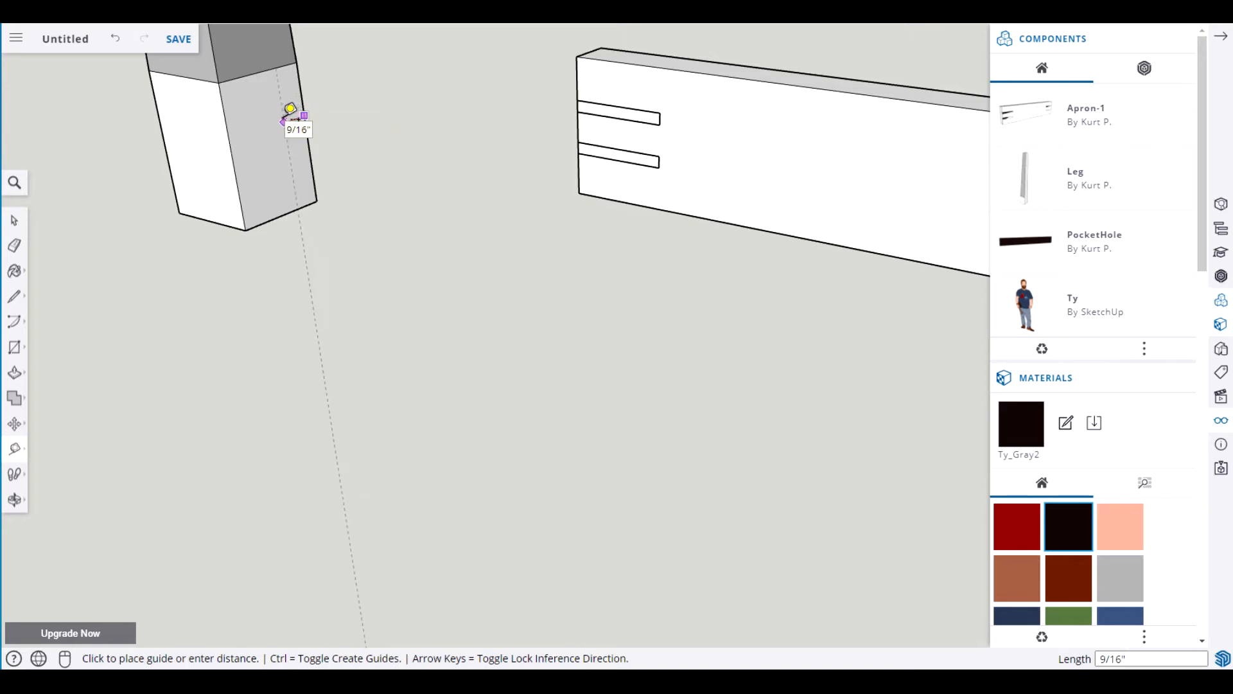
type("3/8")
key("Return")
key("space")
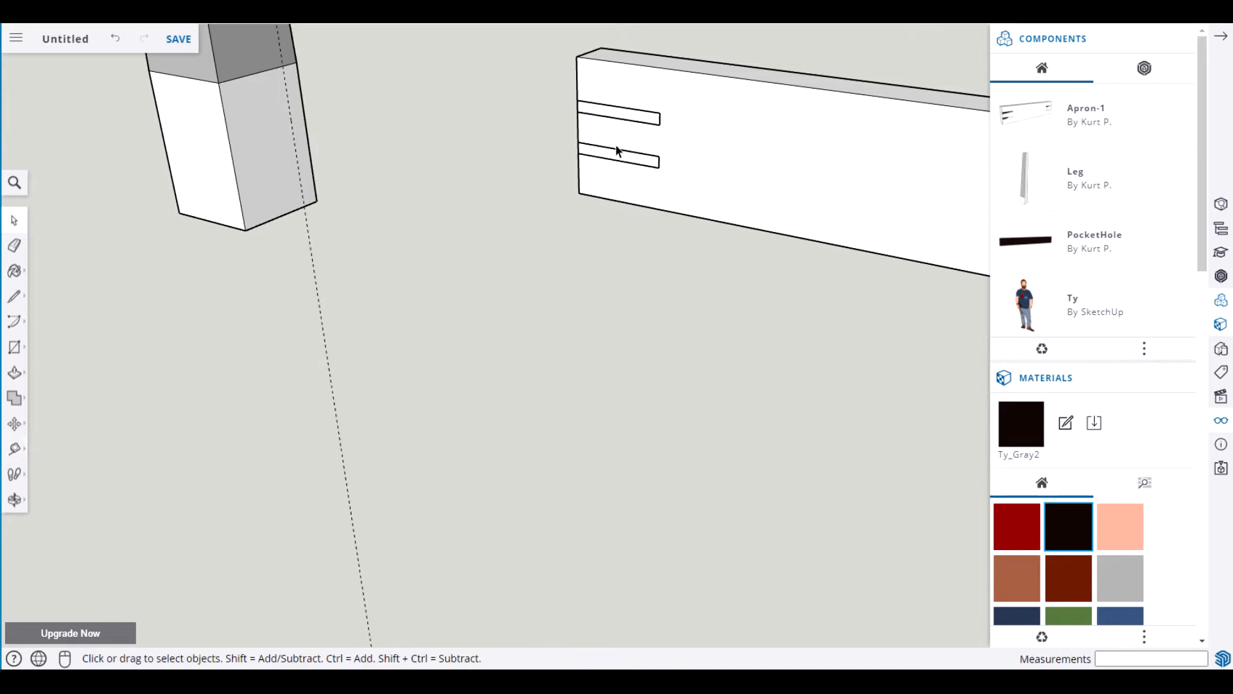
Select the new leg with its guide line and move them so the leg's bottom corner meets the rotated apron's bottom corner at its free end.
middle_click_drag(451, 207, 244, 147)
middle_click_drag(611, 209, 295, 253)
scroll(295, 252, "down", 5)
scroll(665, 233, "down", 1)
middle_click_drag(671, 299, 308, 364)
scroll(823, 351, "up", 3)
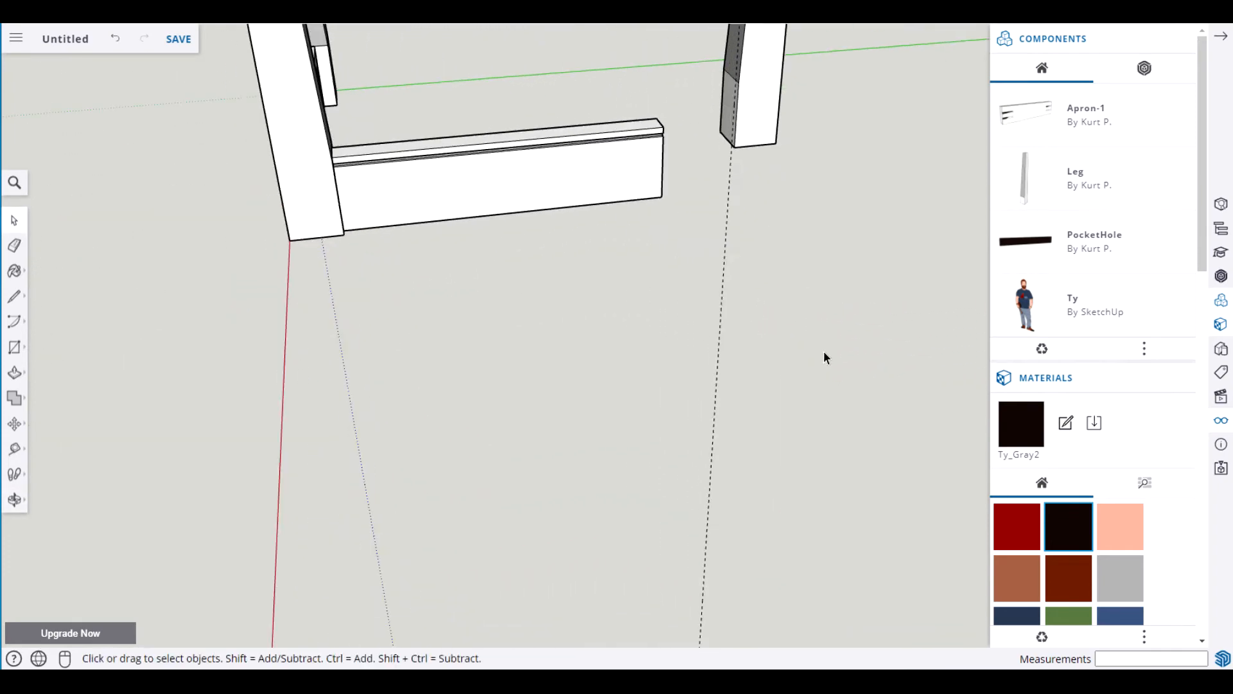
scroll(826, 347, "down", 1)
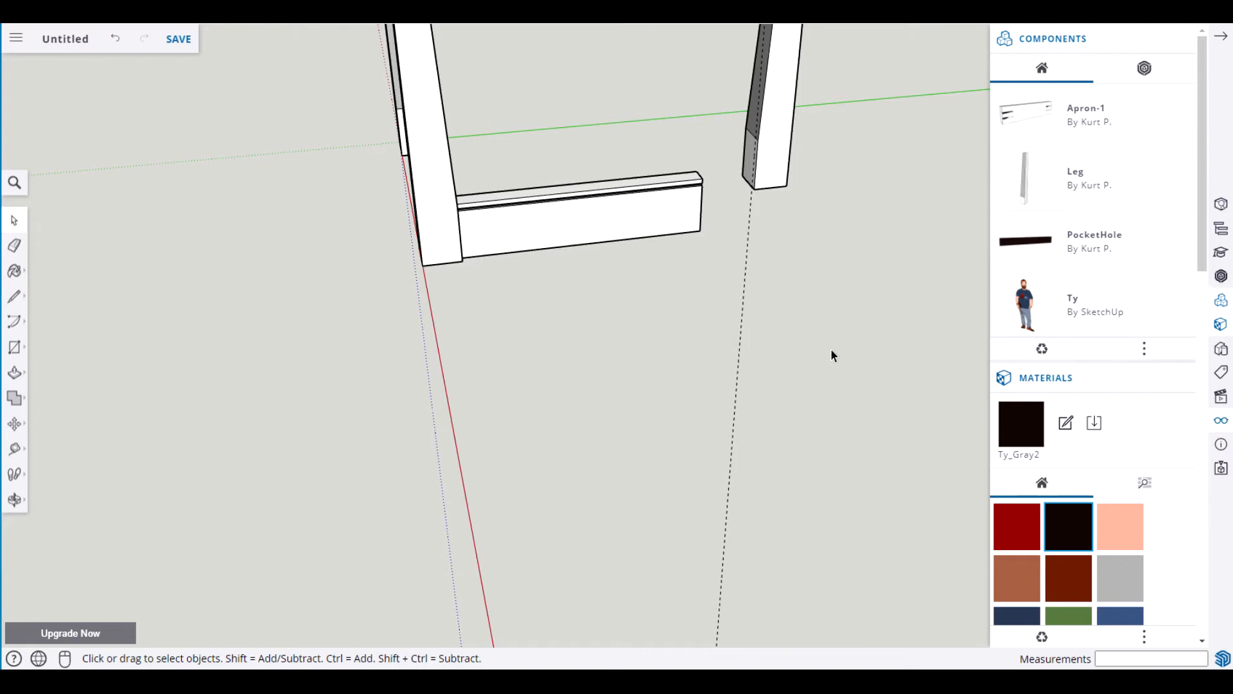
left_click(773, 172)
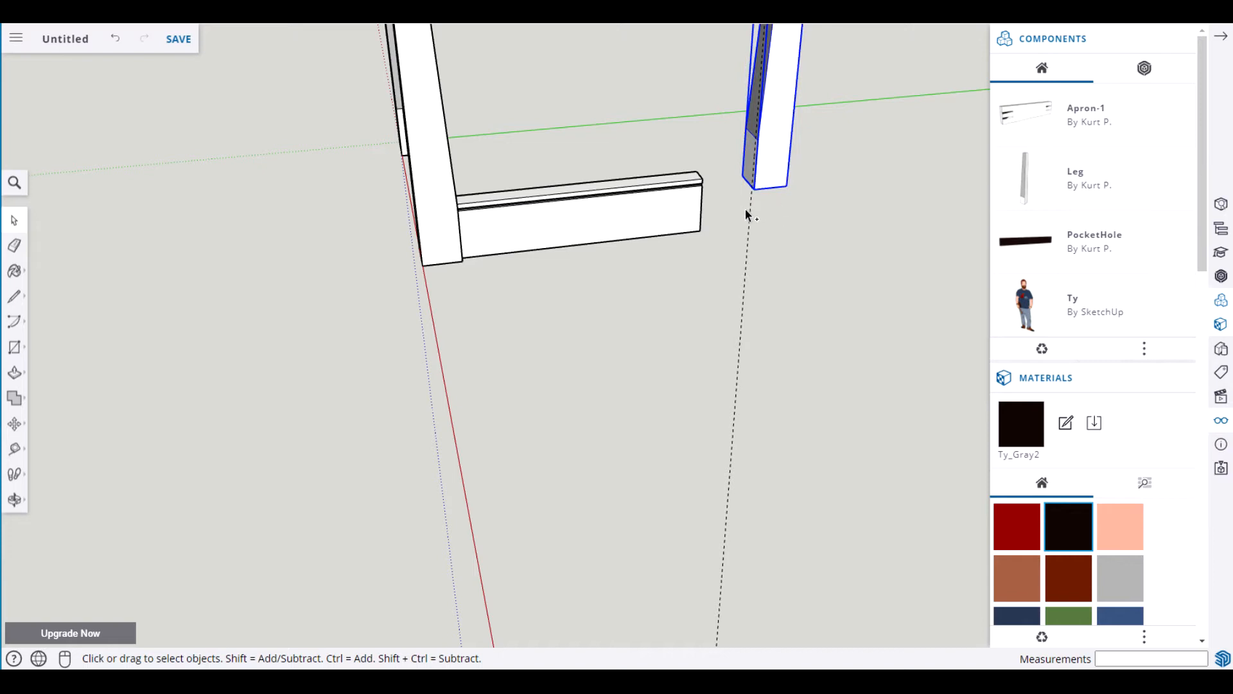
scroll(758, 243, "up", 4)
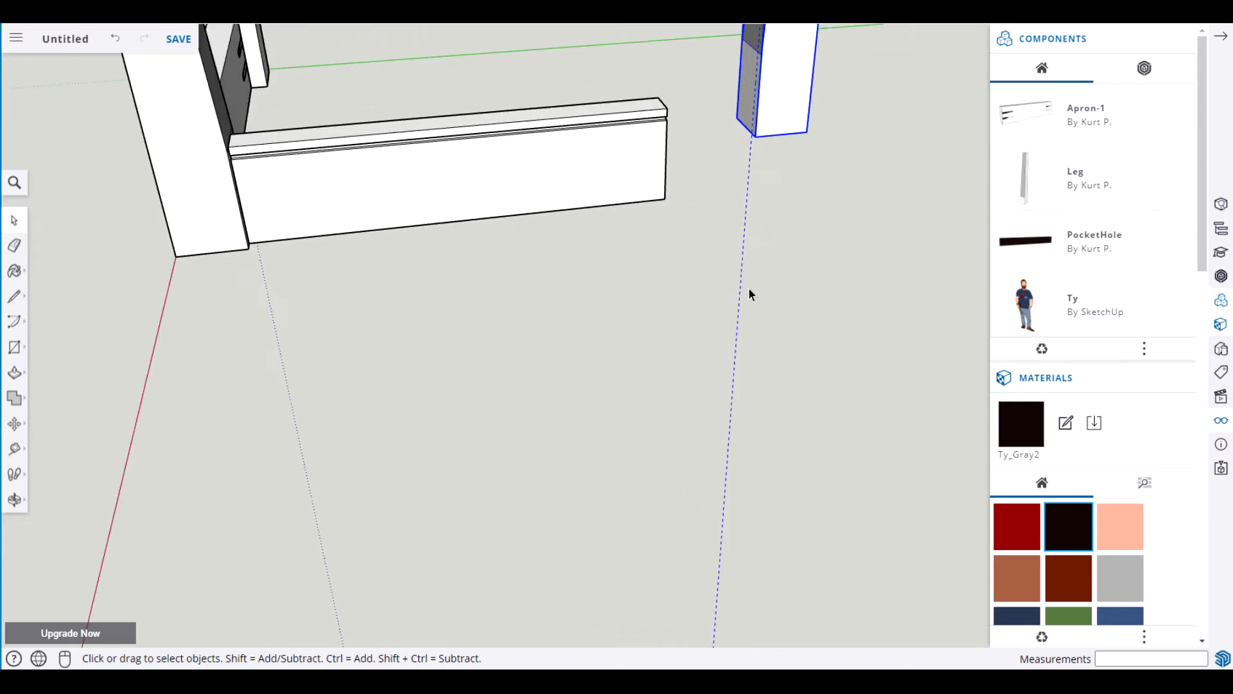
key("m")
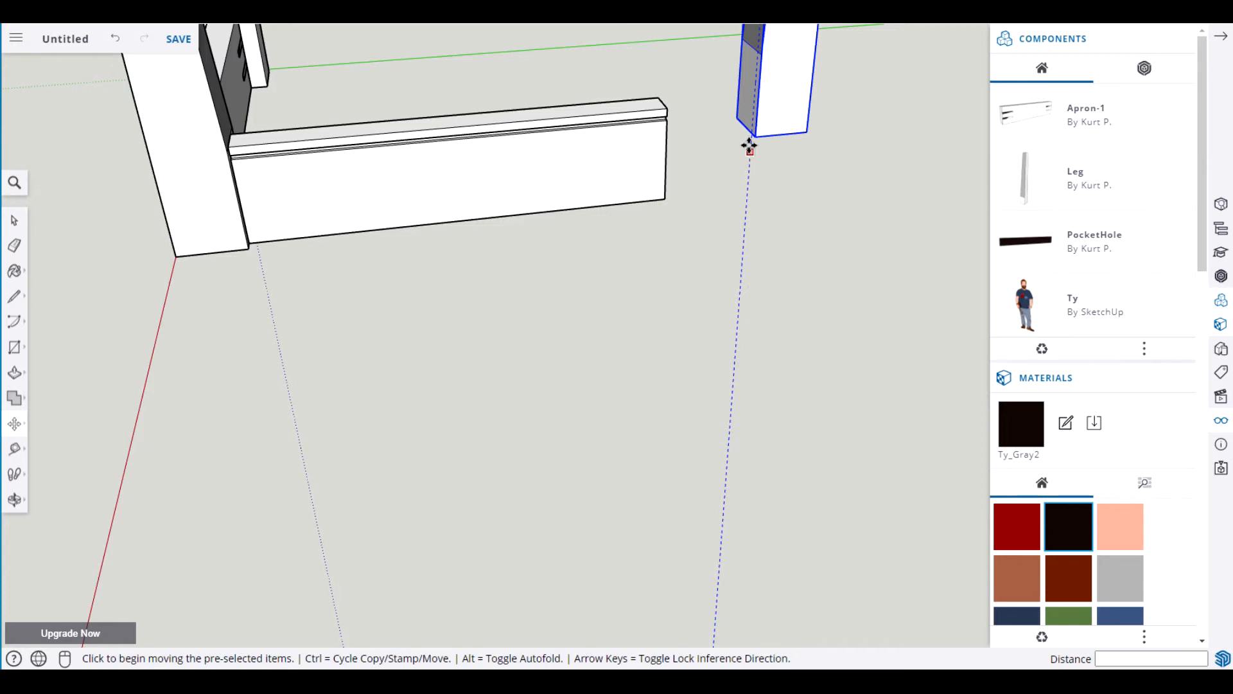
scroll(745, 168, "up", 3)
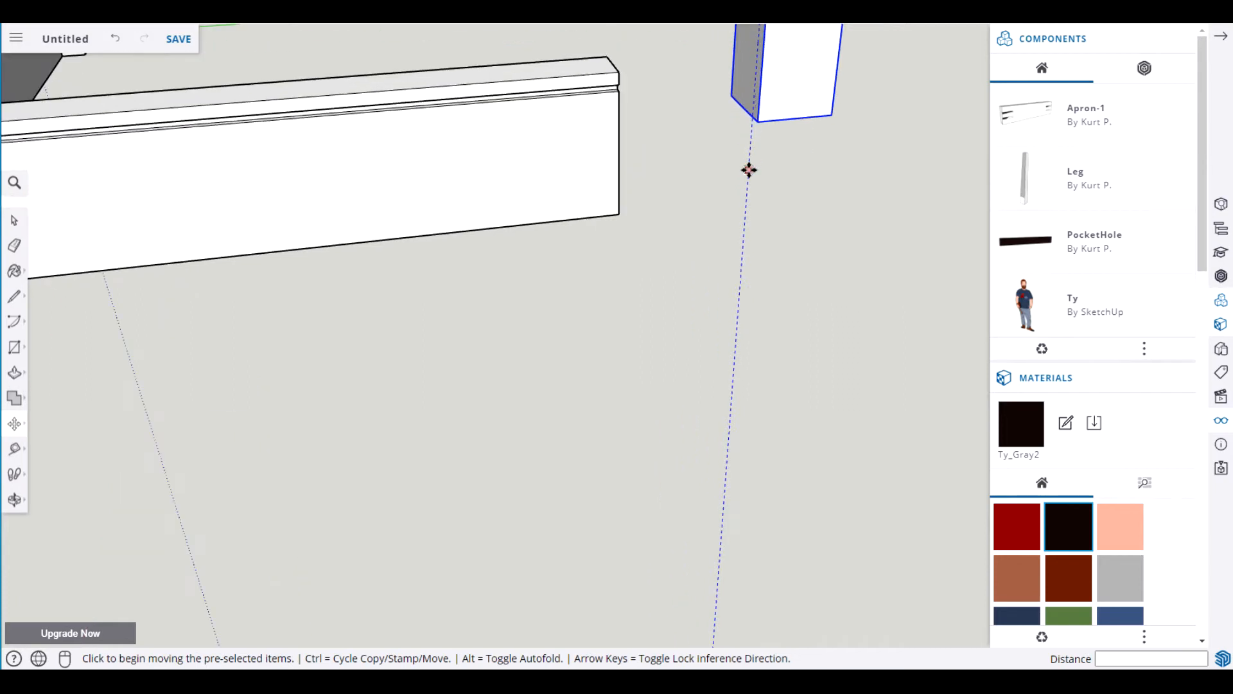
left_click(757, 114)
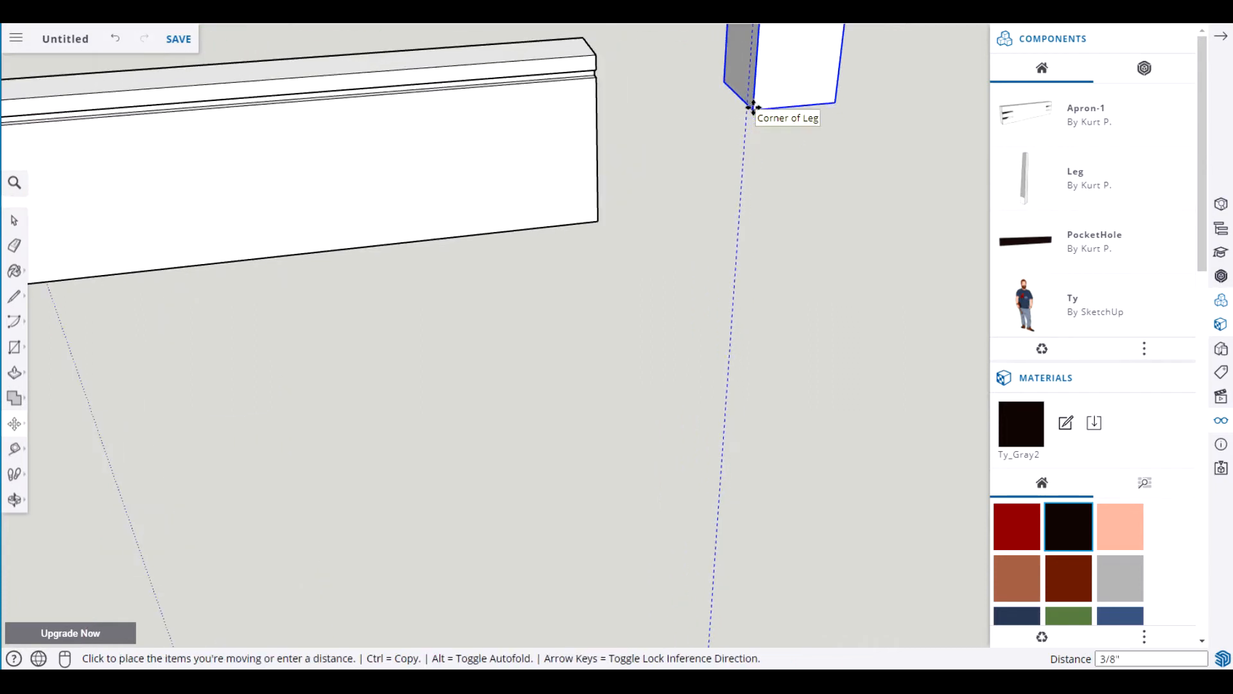
left_click(599, 221)
key("space")
middle_click_drag(539, 322, 615, 380)
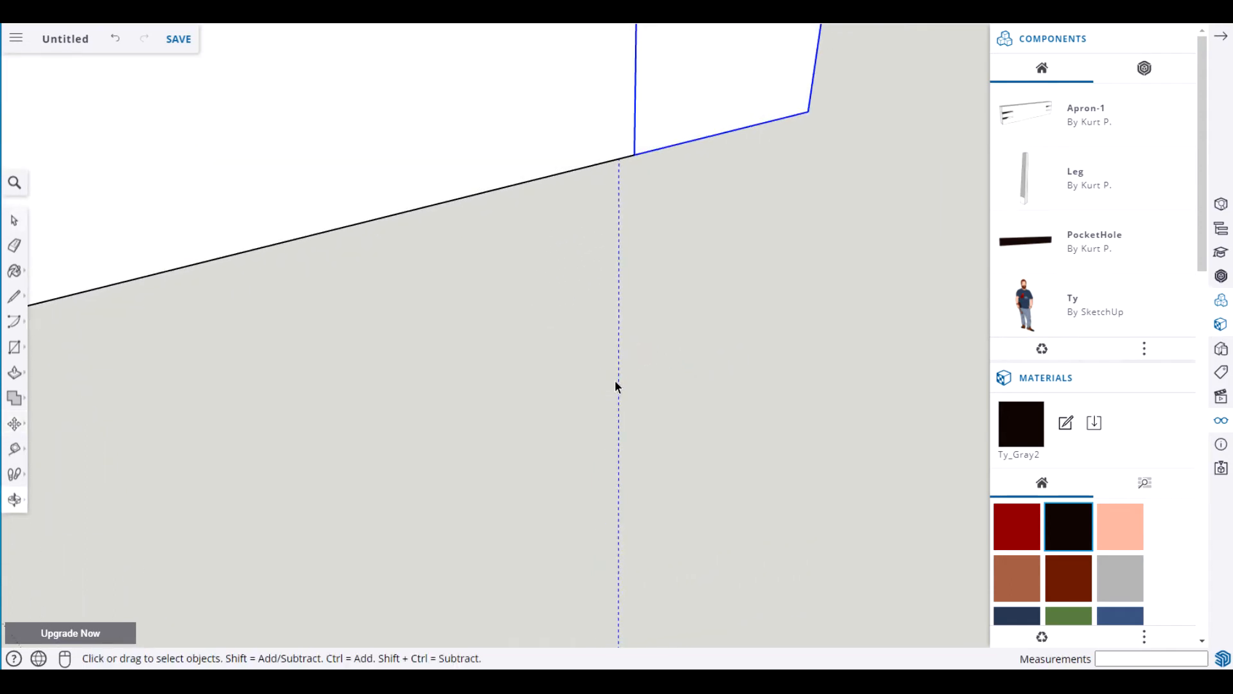
key("m")
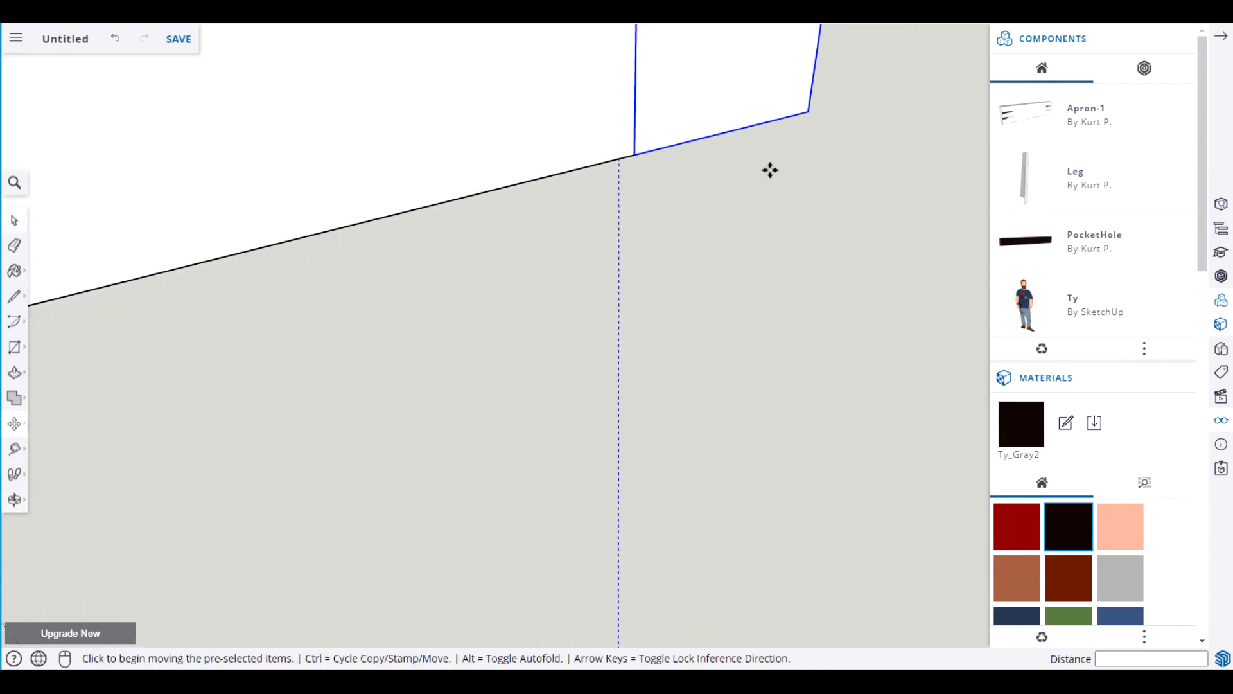
left_click(809, 111)
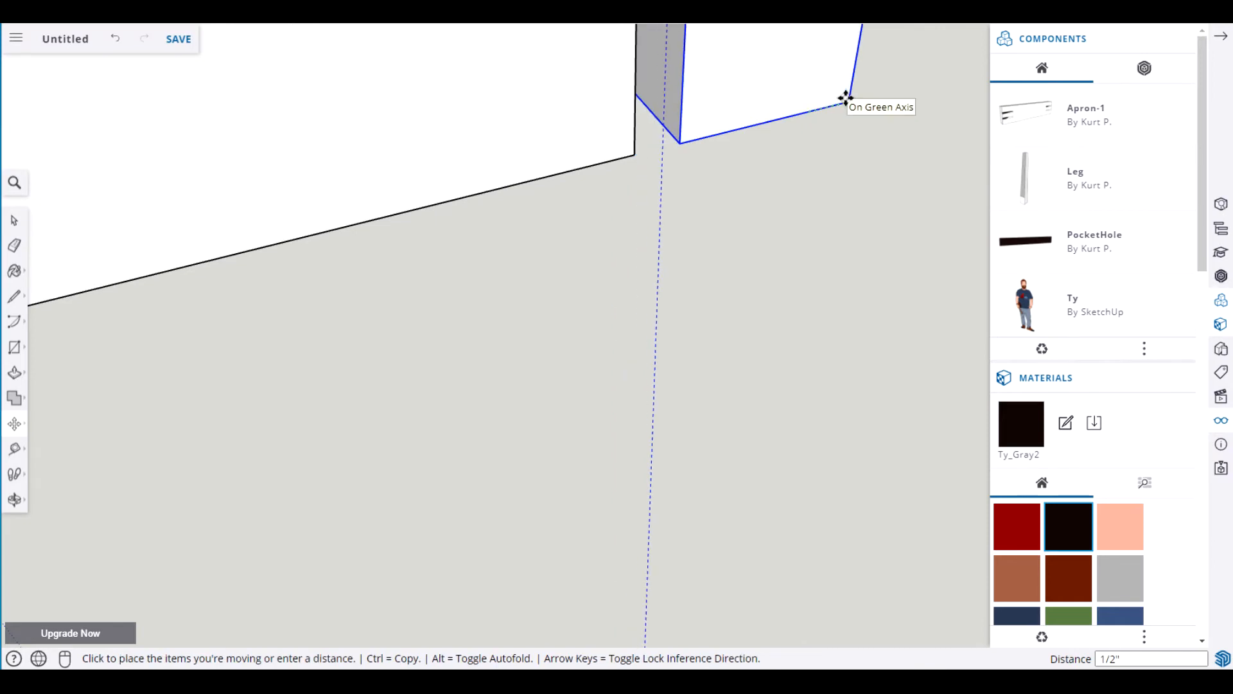
key("Escape")
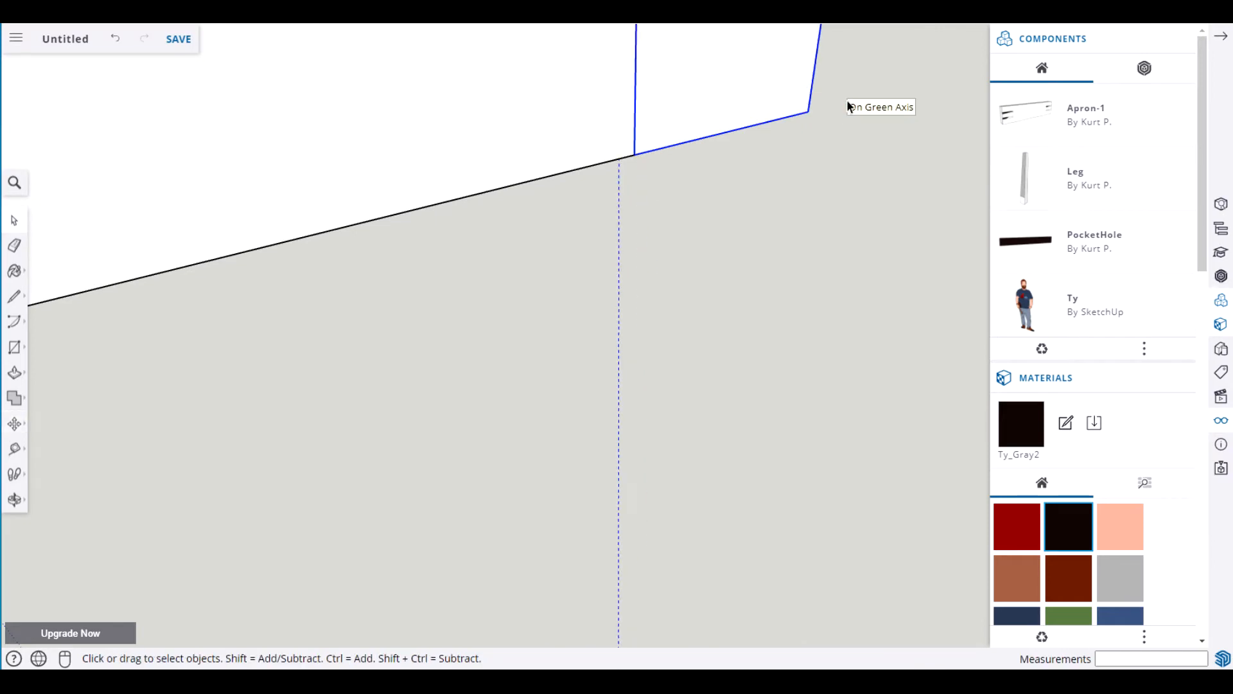
Move the new leg and its guide line about 1/2" along the green axis, away from the apron's free end.
key("m")
left_click(808, 110)
left_click(848, 100)
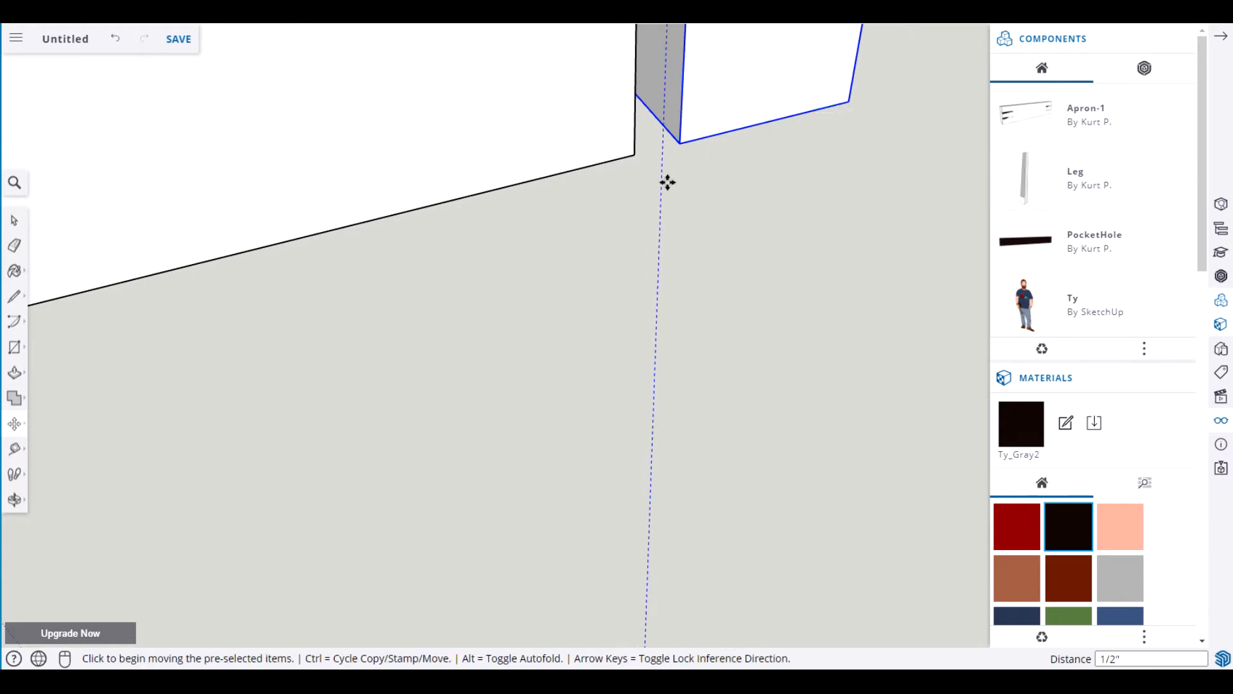
Move the leg with its guide line so the guide's intersection with the leg's bottom edge meets the apron's bottom corner.
scroll(668, 186, "up", 2)
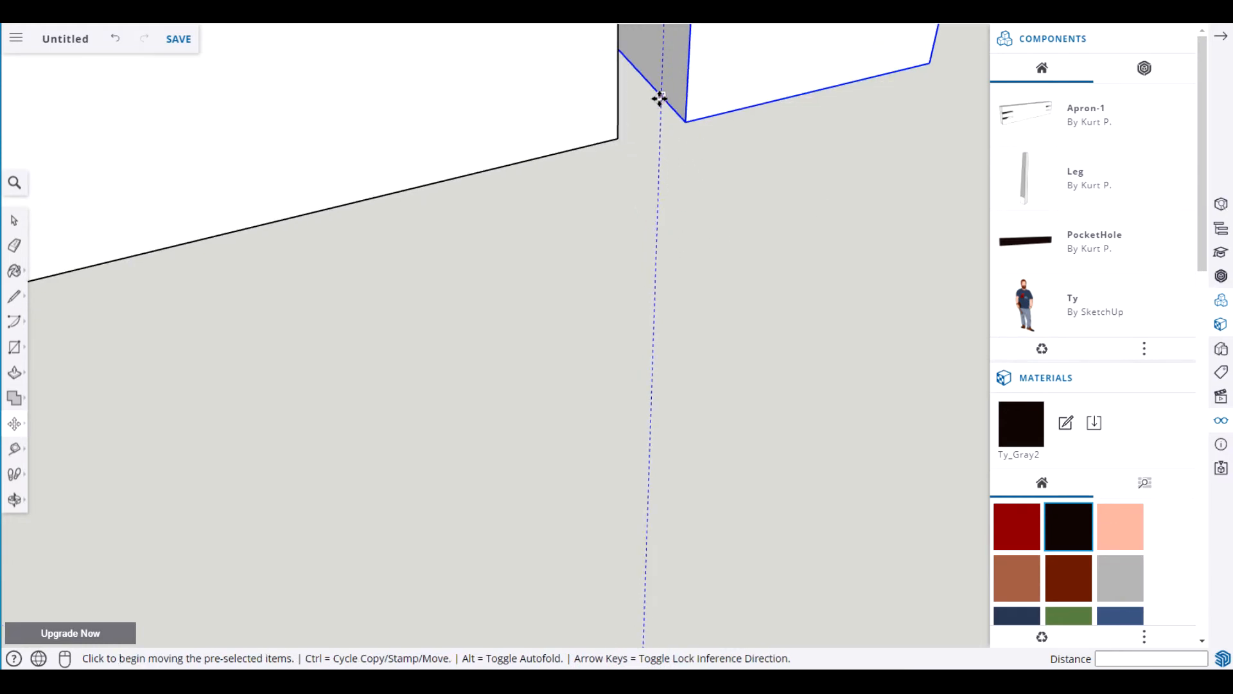
left_click(662, 98)
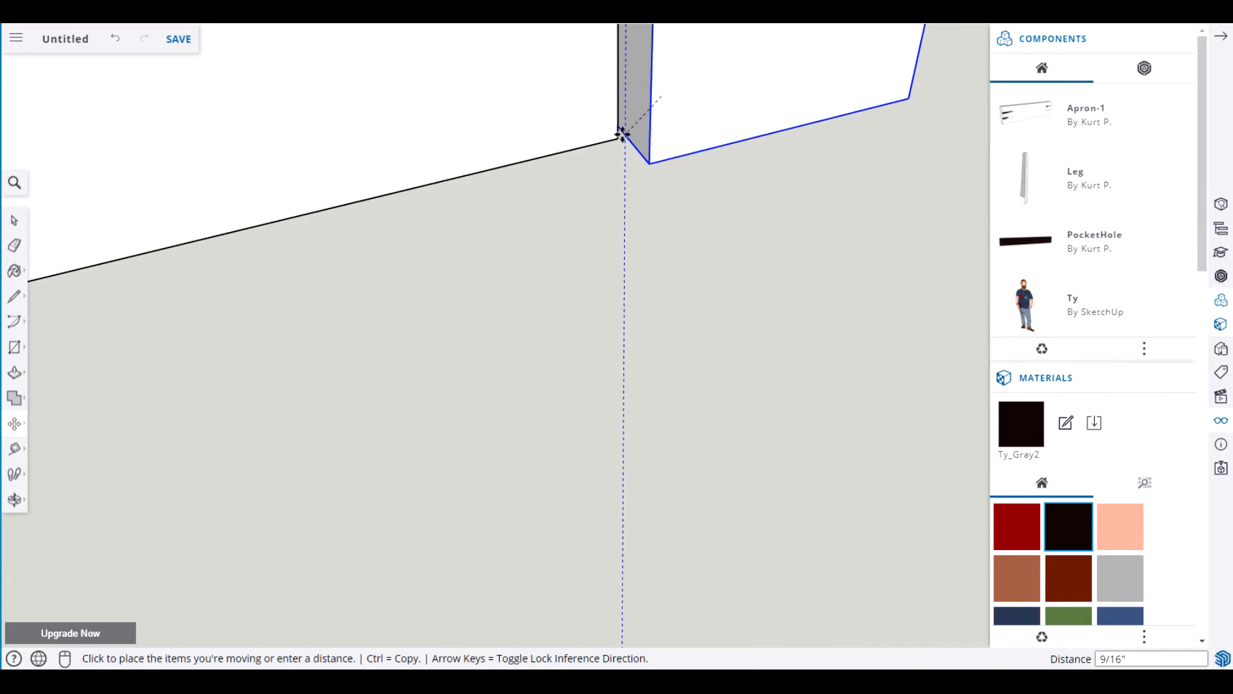
left_click(615, 133)
key("space")
Draw a 12.75" by 3" upright rectangle perpendicular to the red axis, in the open area beside the frame.
middle_click_drag(676, 237, 640, 278)
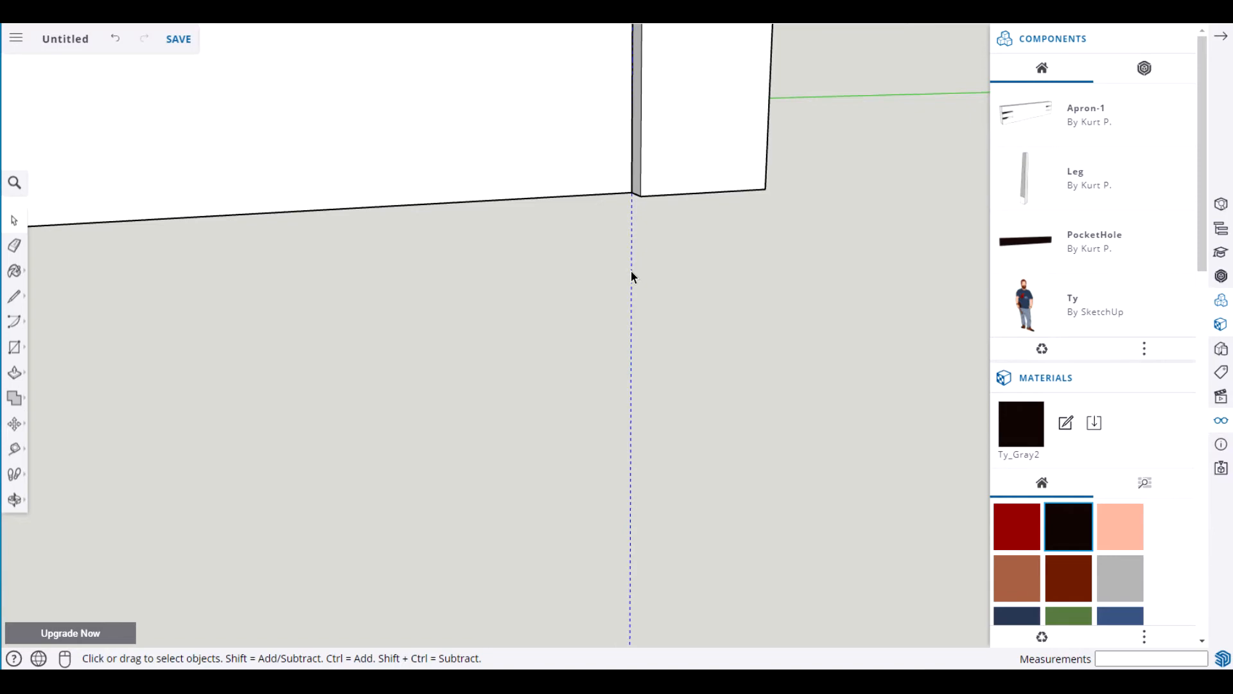
middle_click_drag(773, 272, 593, 337)
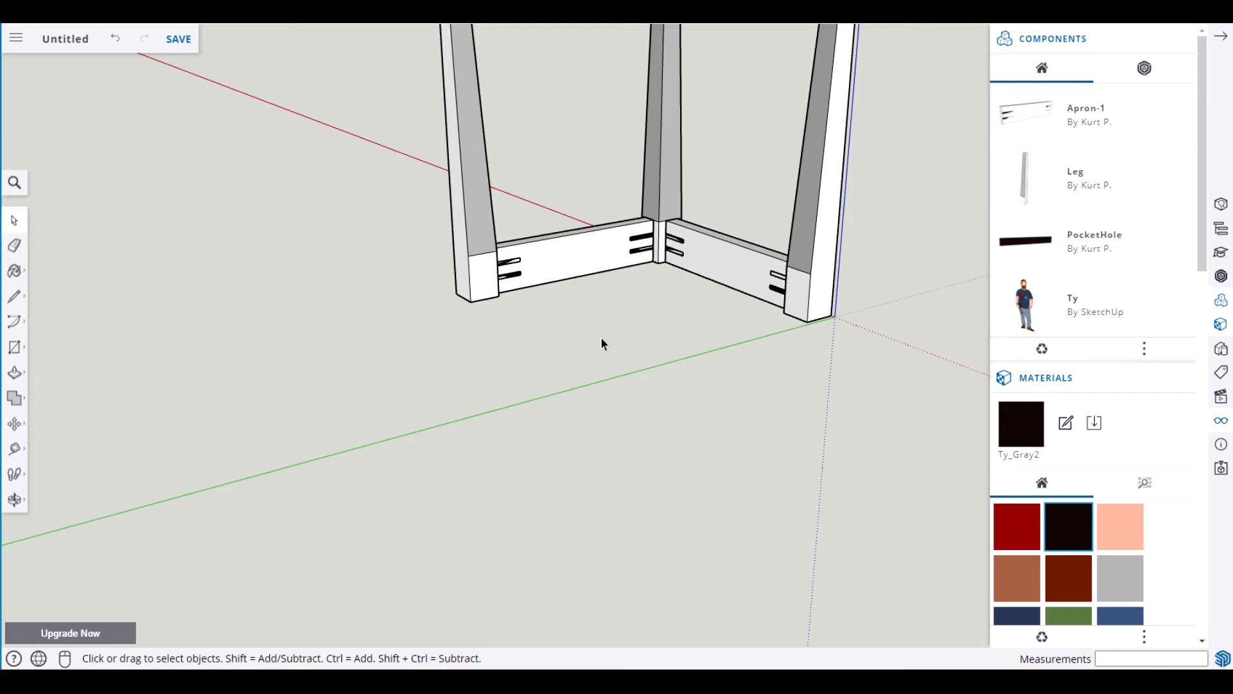
key("r")
left_click(296, 328)
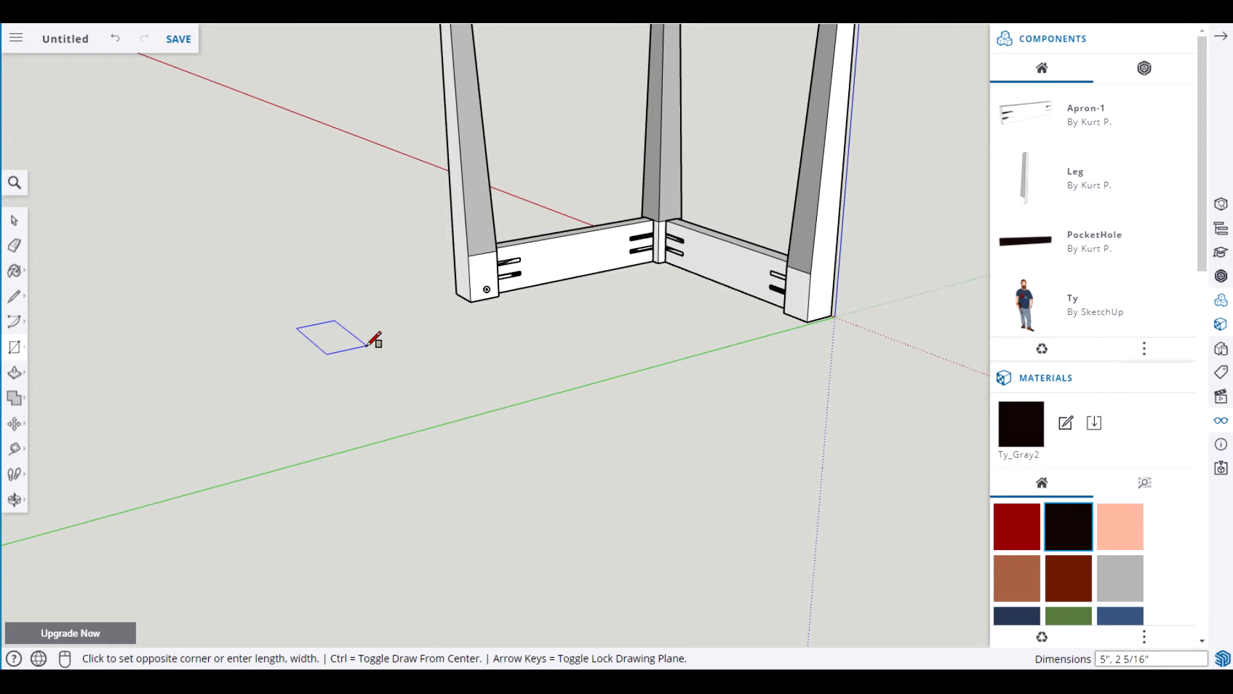
key("Right")
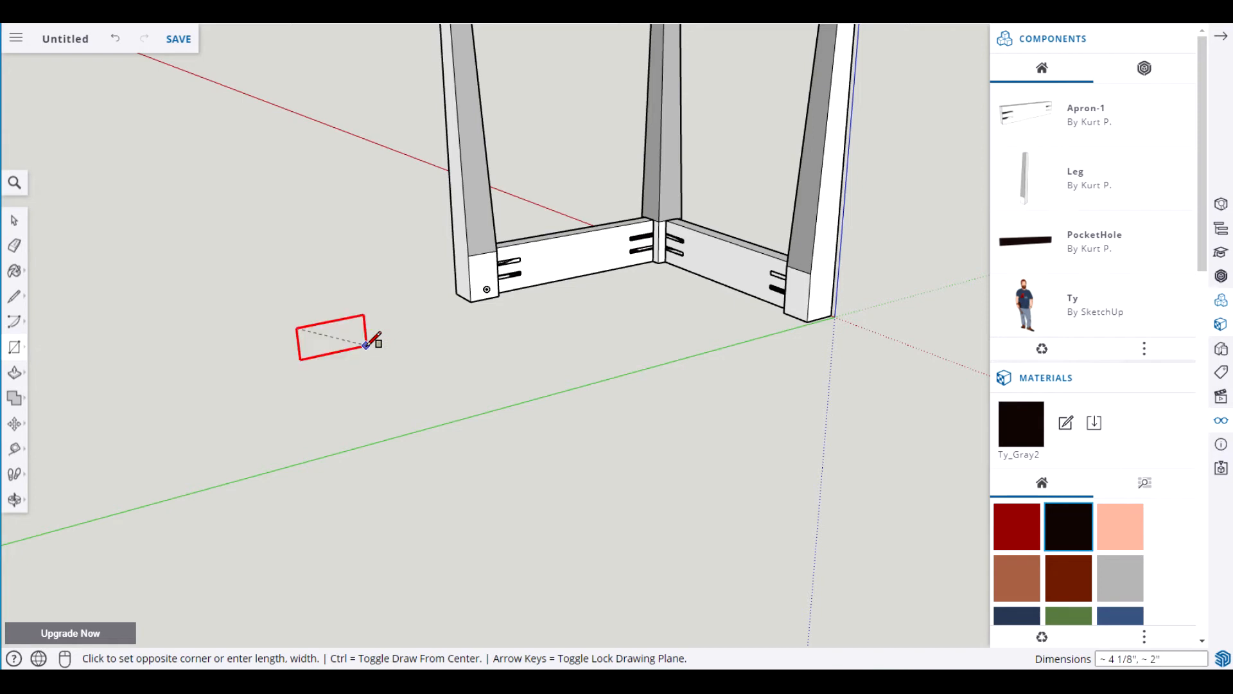
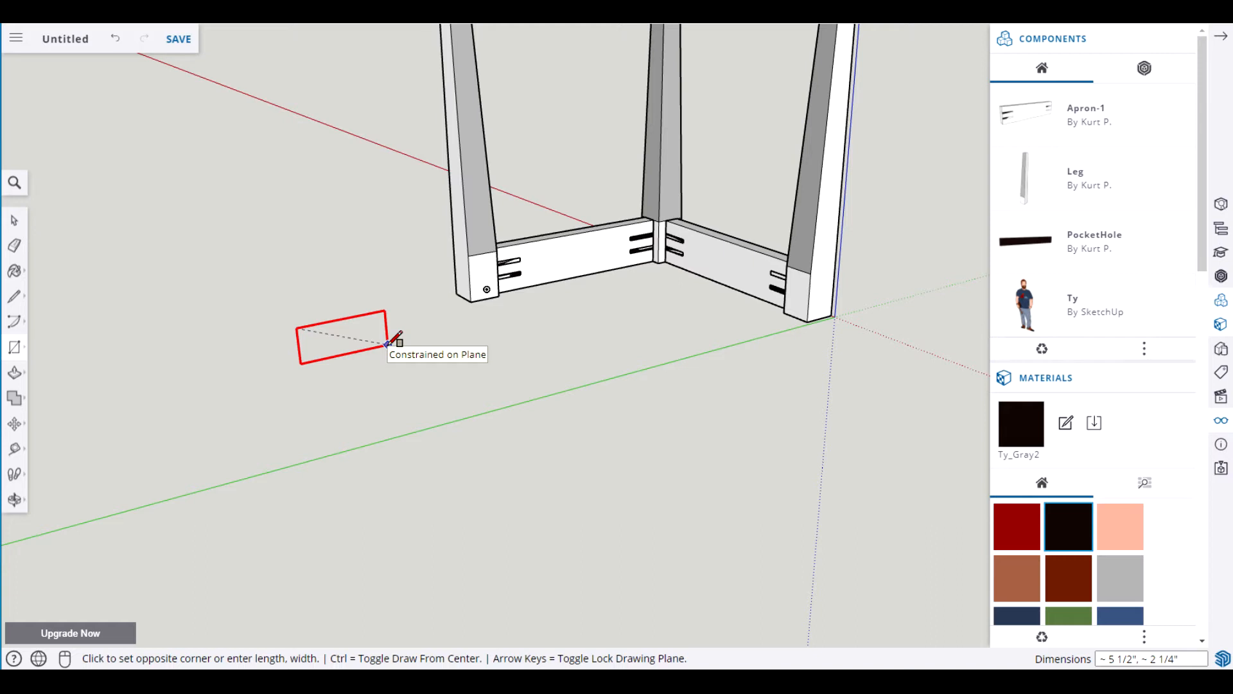
type("12.75,3")
key("Return")
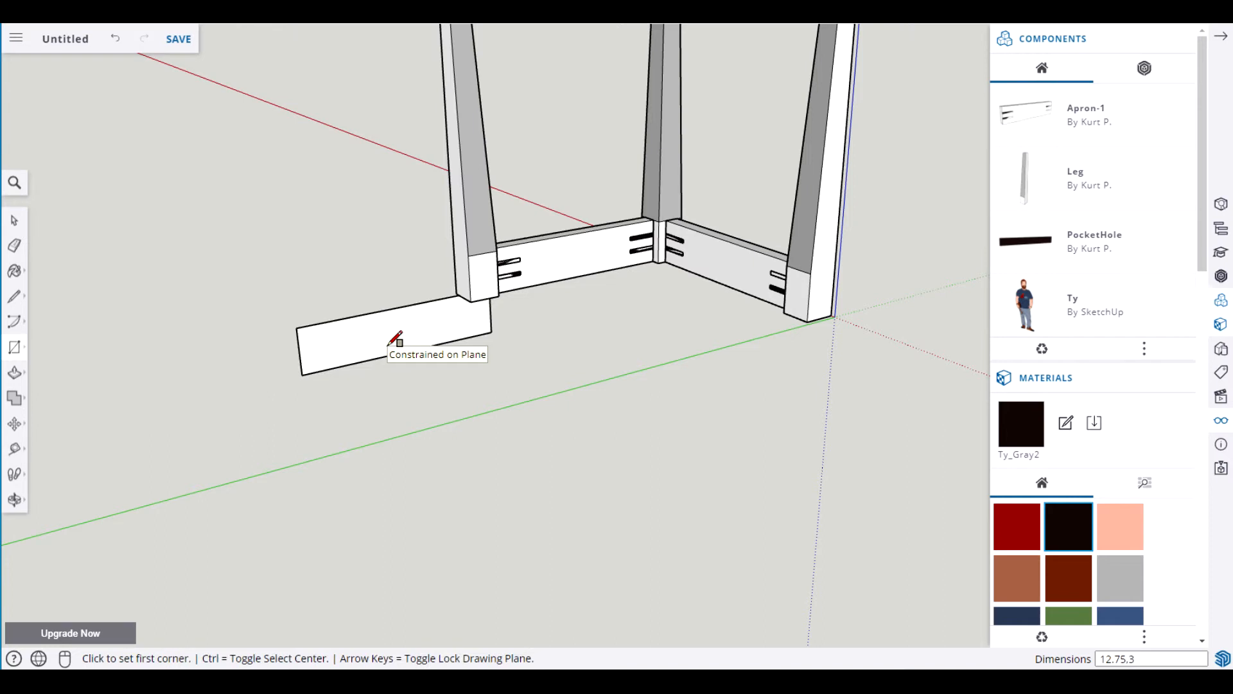
Extrude the new rectangle 1" with Push/Pull to form an apron board.
key("o")
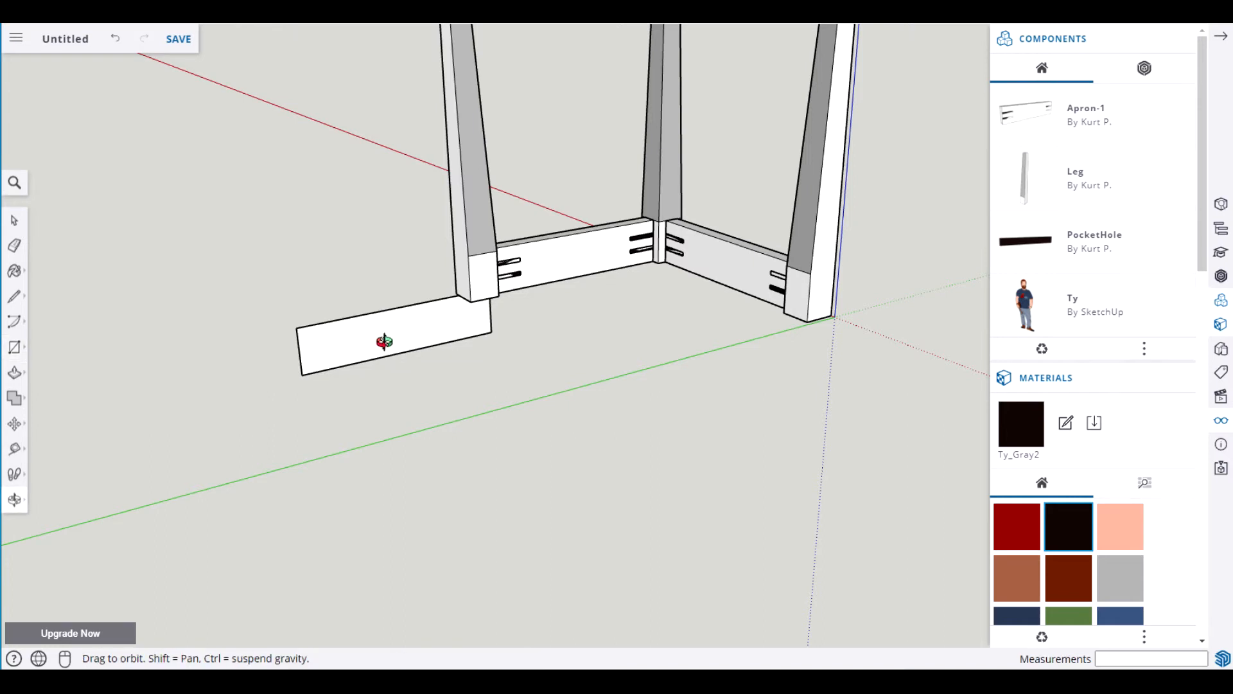
key("p")
left_click(388, 346)
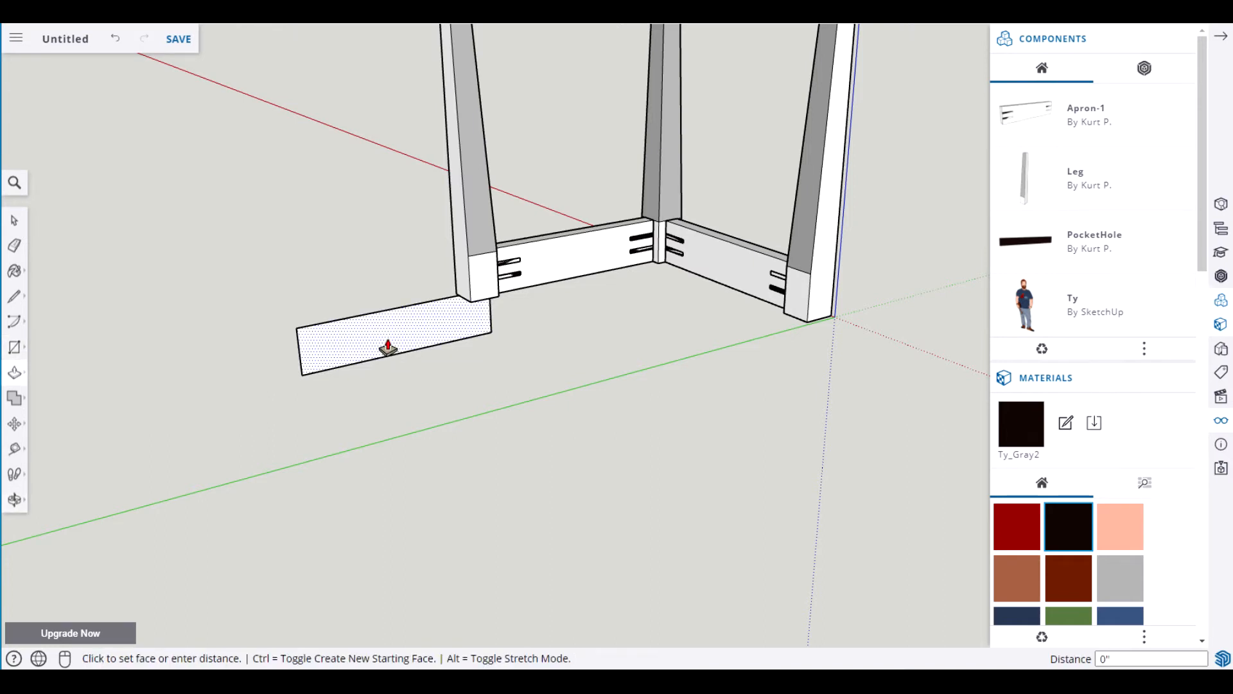
type("1")
key("Return")
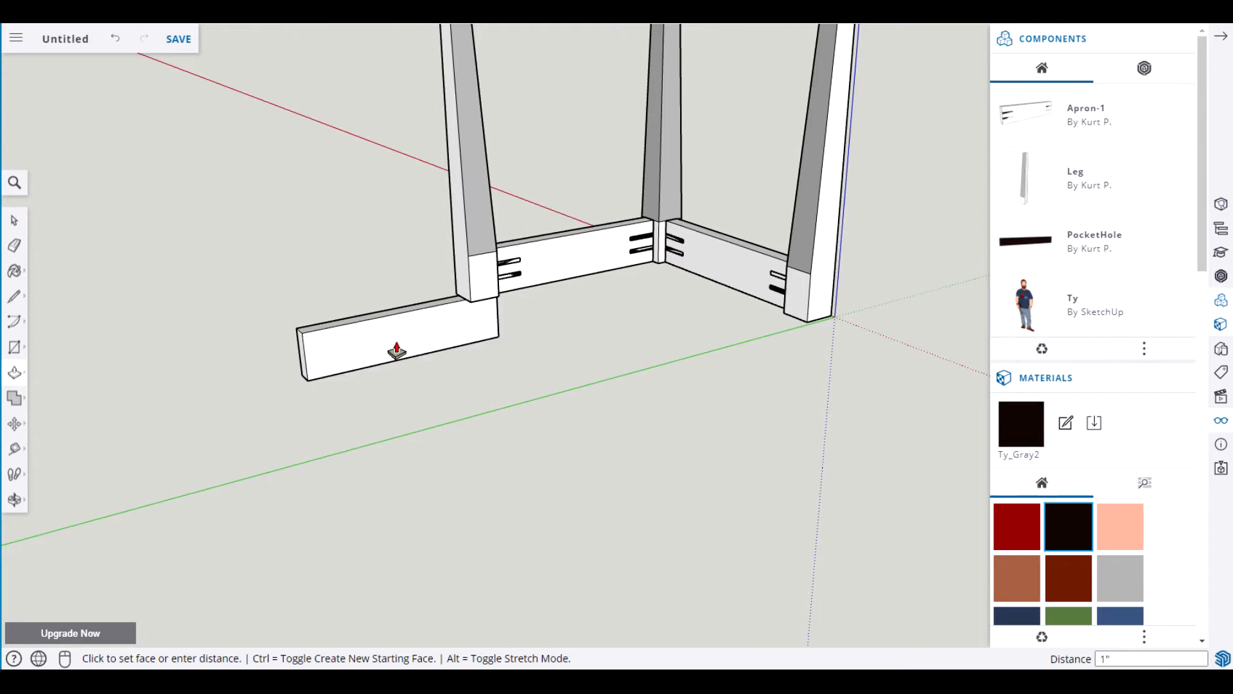
Select the whole new board and move it by its bottom corner so it sits clear of the nearby leg.
key("space")
triple_click(397, 347)
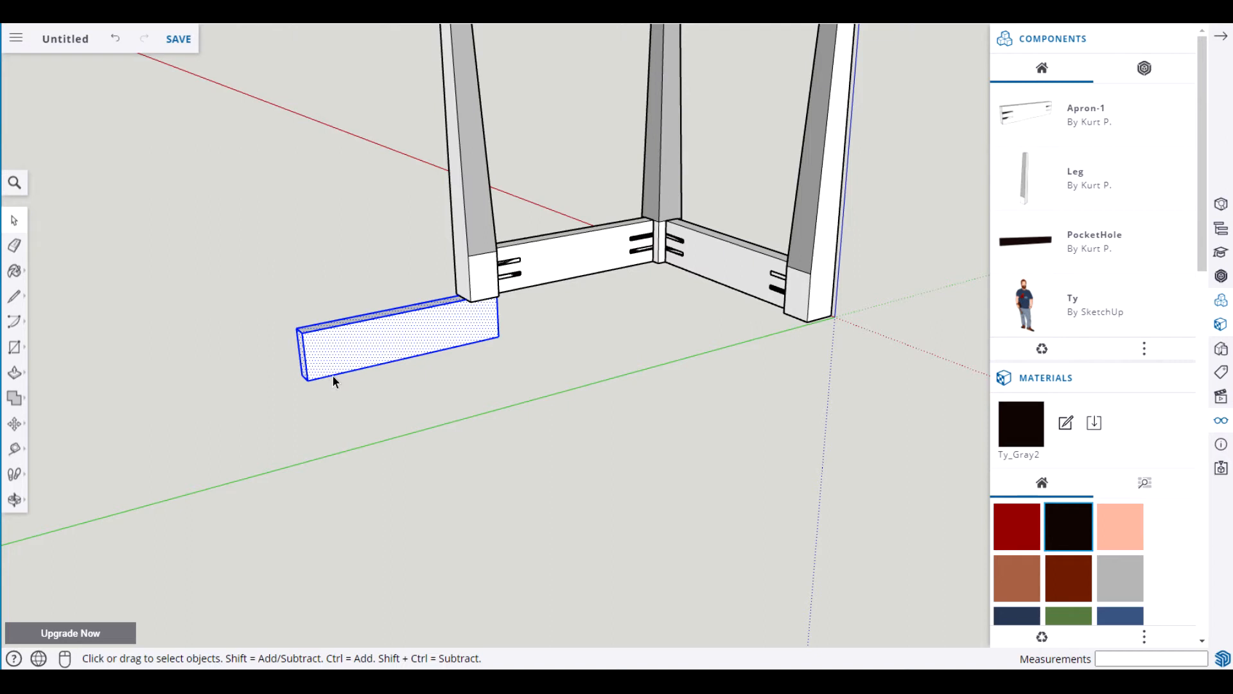
key("m")
left_click(307, 380)
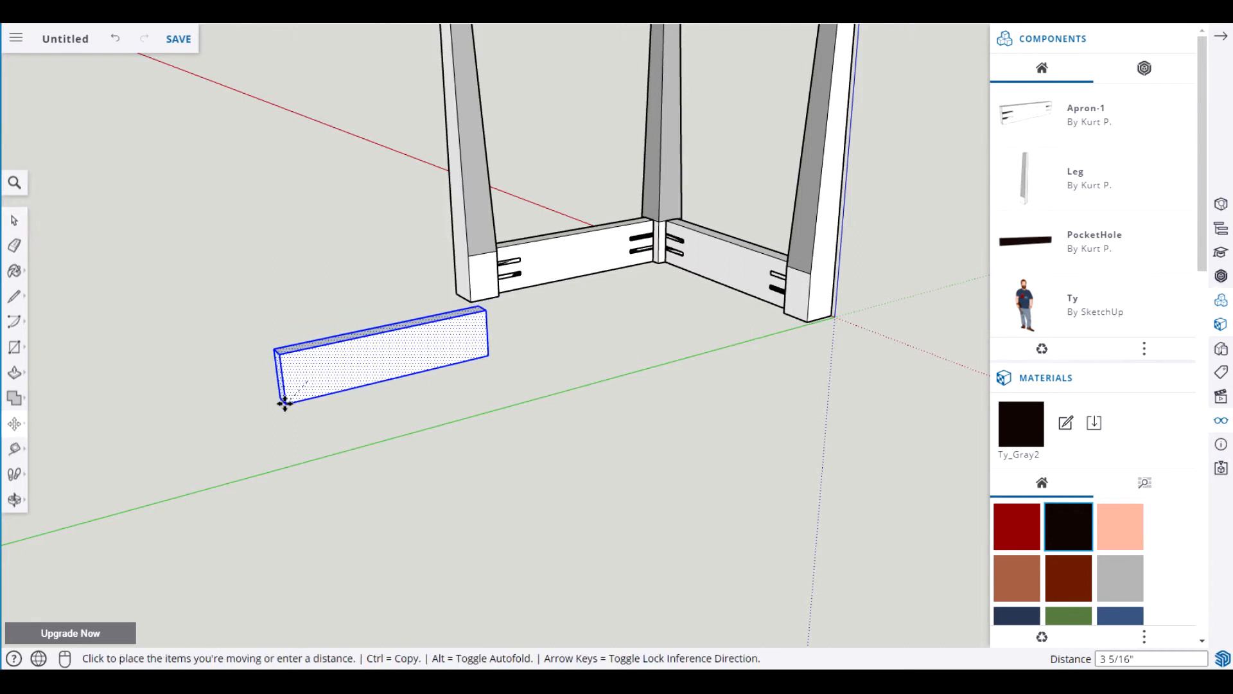
left_click(272, 402)
key("space")
left_click(331, 440)
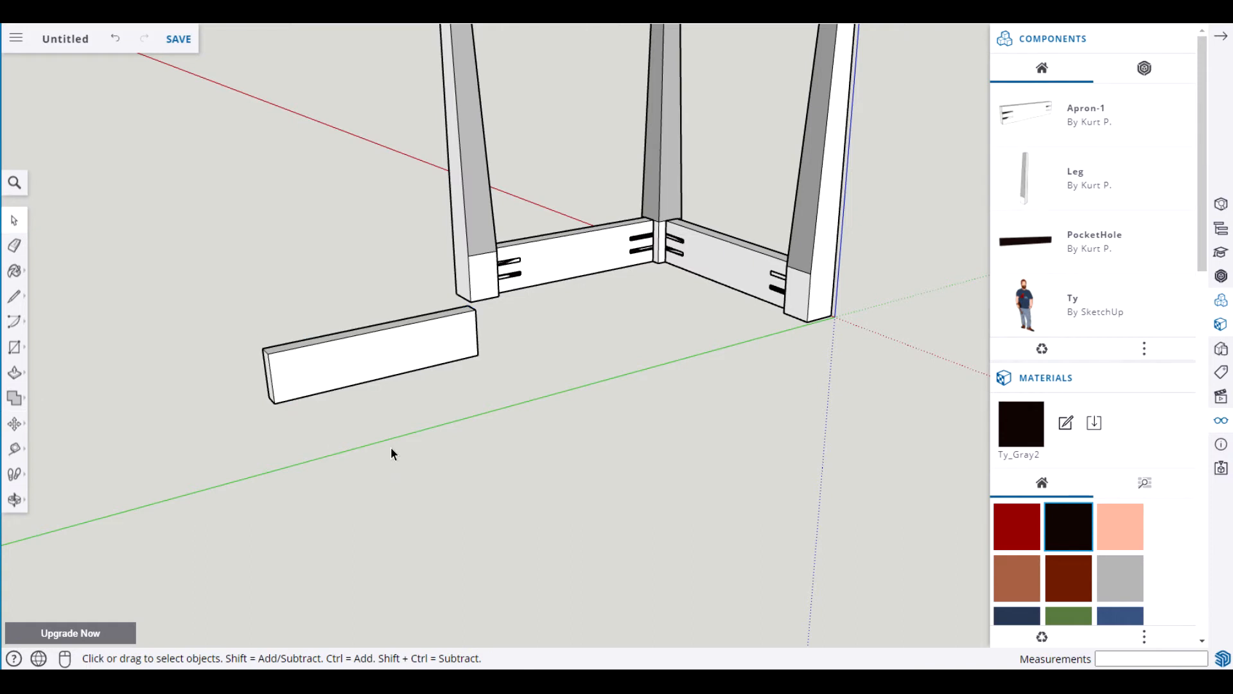
Insert a PocketHole component and move it so its lower corner snaps to the new board's bottom corner at the end away from the frame.
scroll(392, 449, "up", 5)
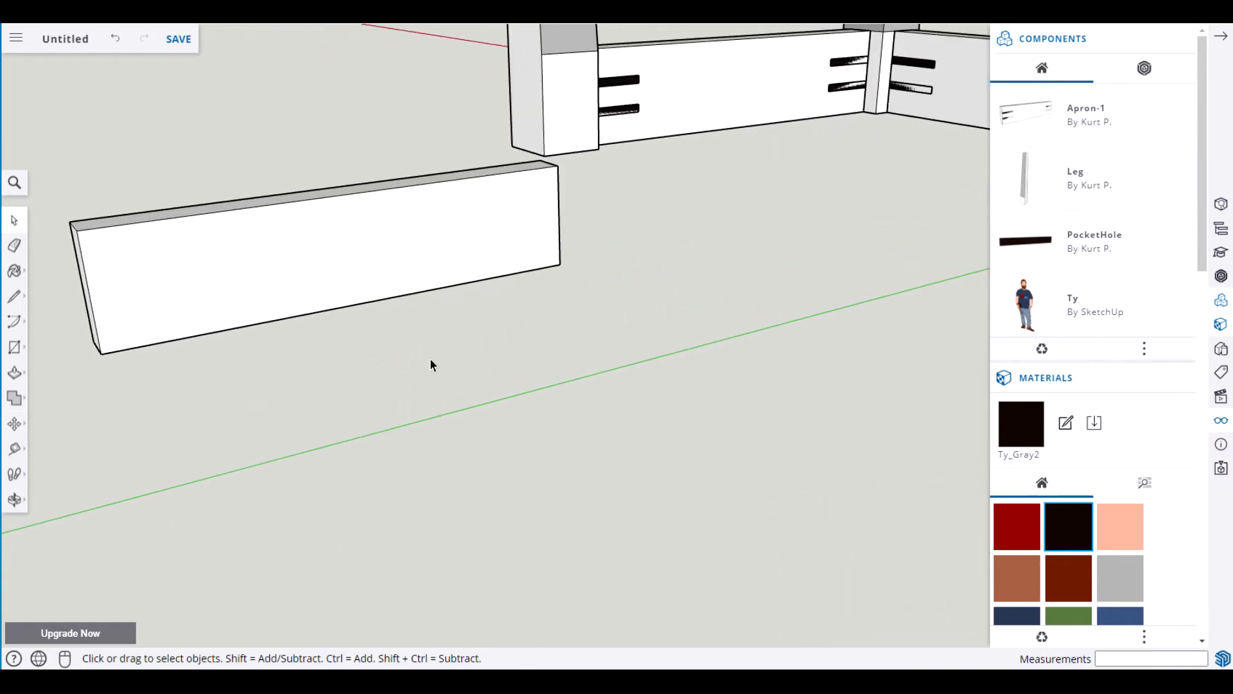
left_click(1023, 245)
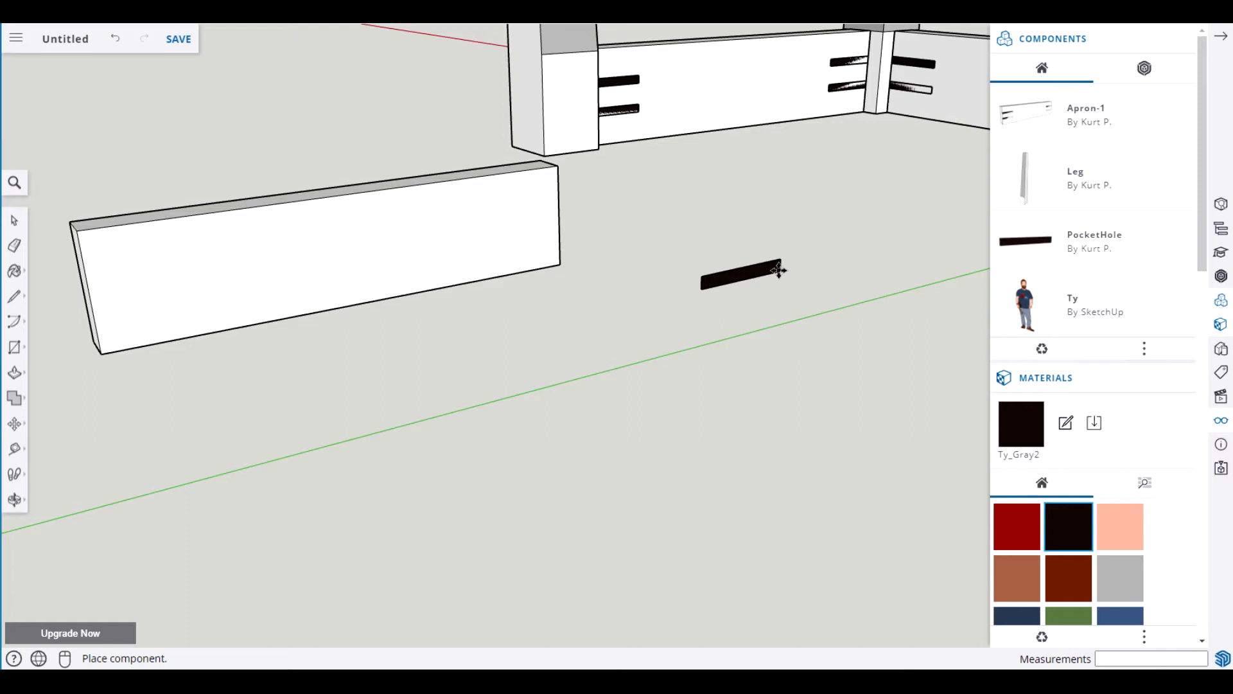
left_click(779, 269)
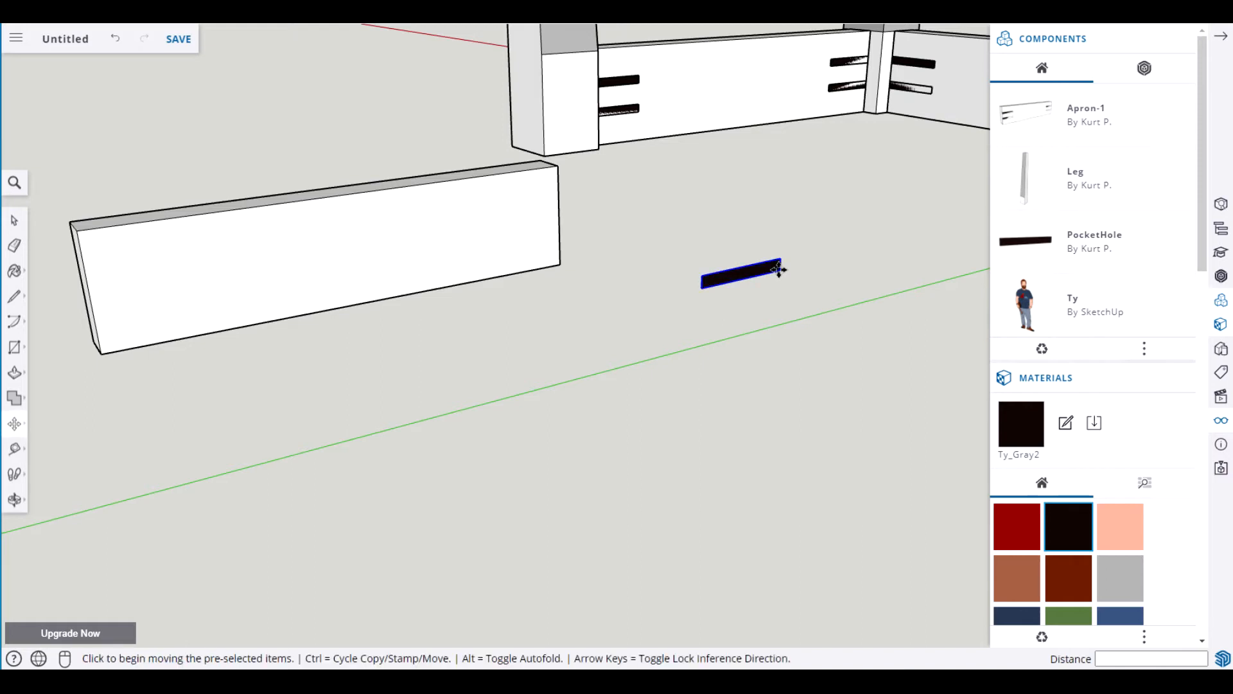
left_click(702, 287)
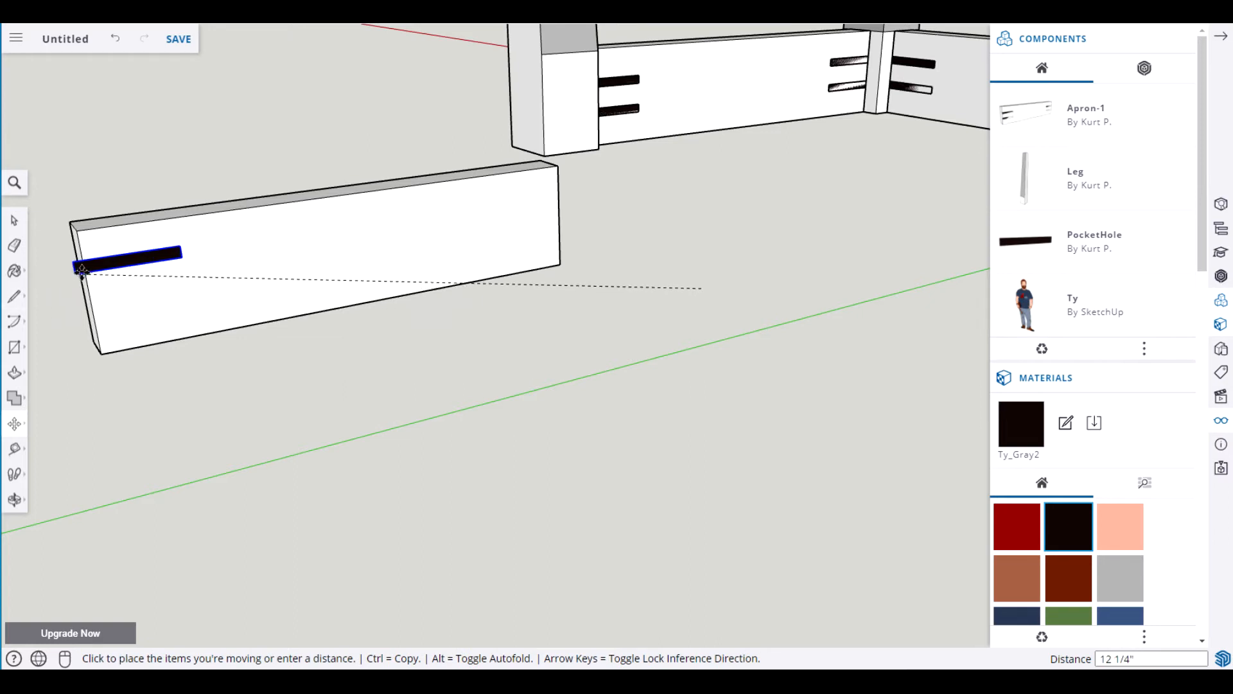
left_click(104, 349)
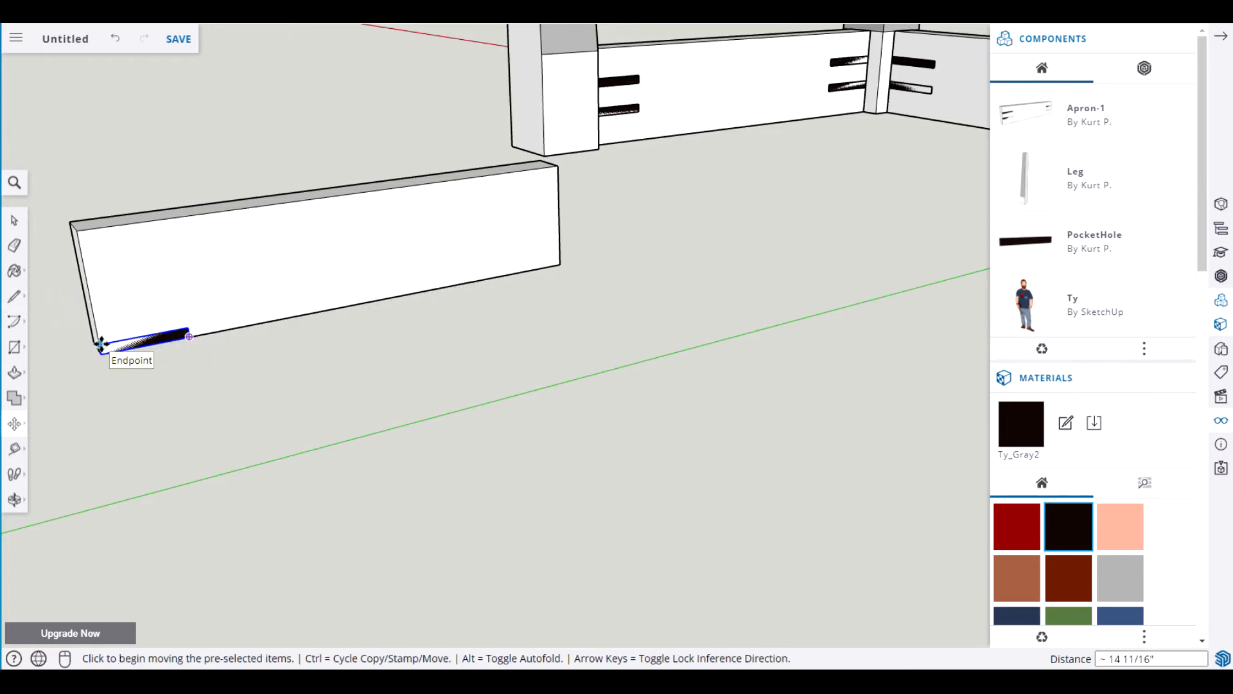
Copy the pocket hole up to the board's top corner and divide the distance into three equal spaces with intermediate copies.
left_click(101, 345)
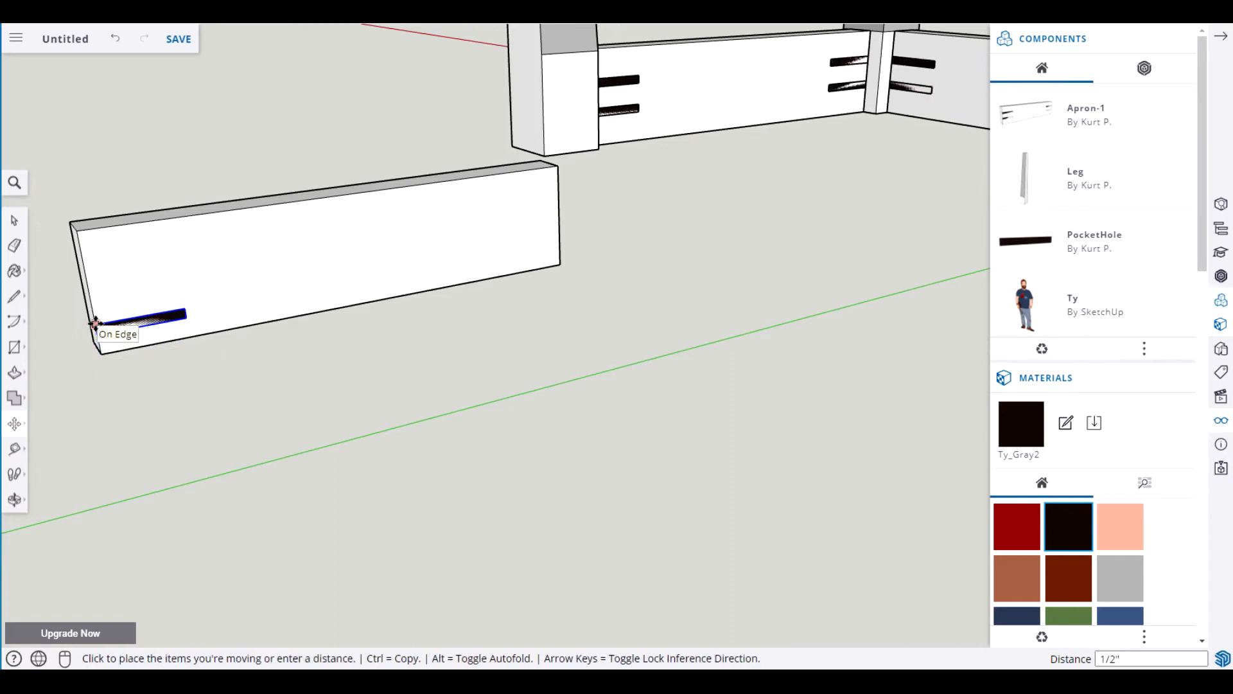
key("ctrl")
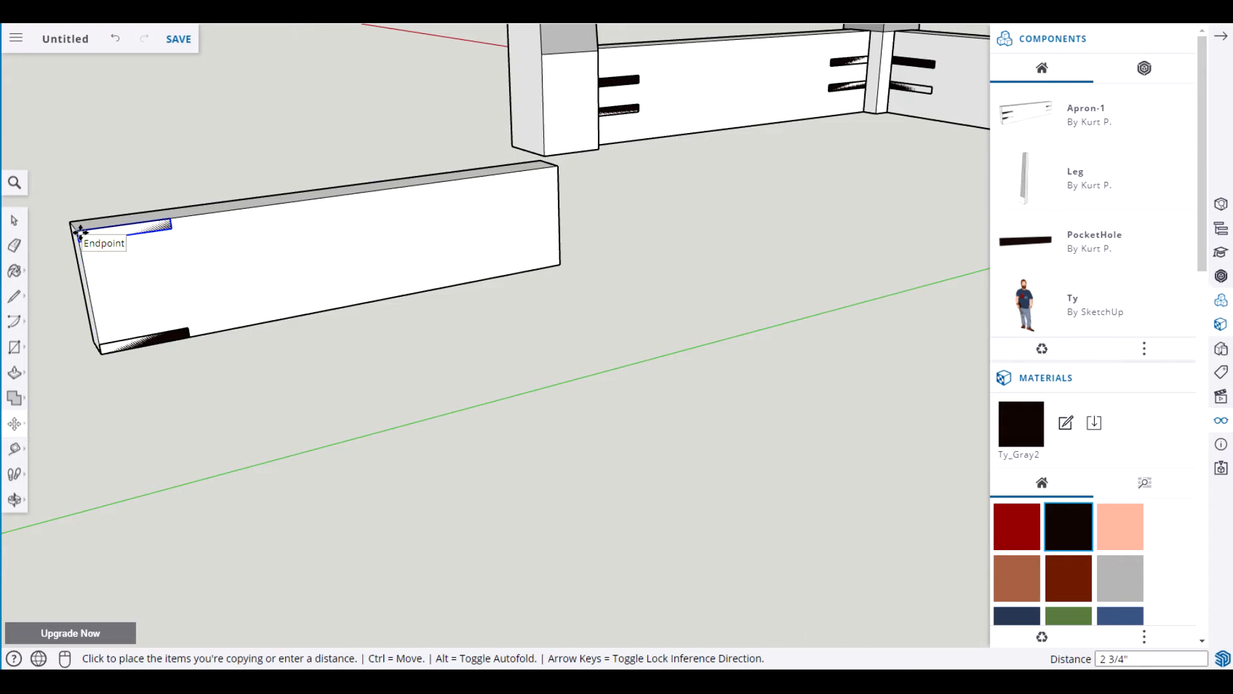
type("/3")
key("Return")
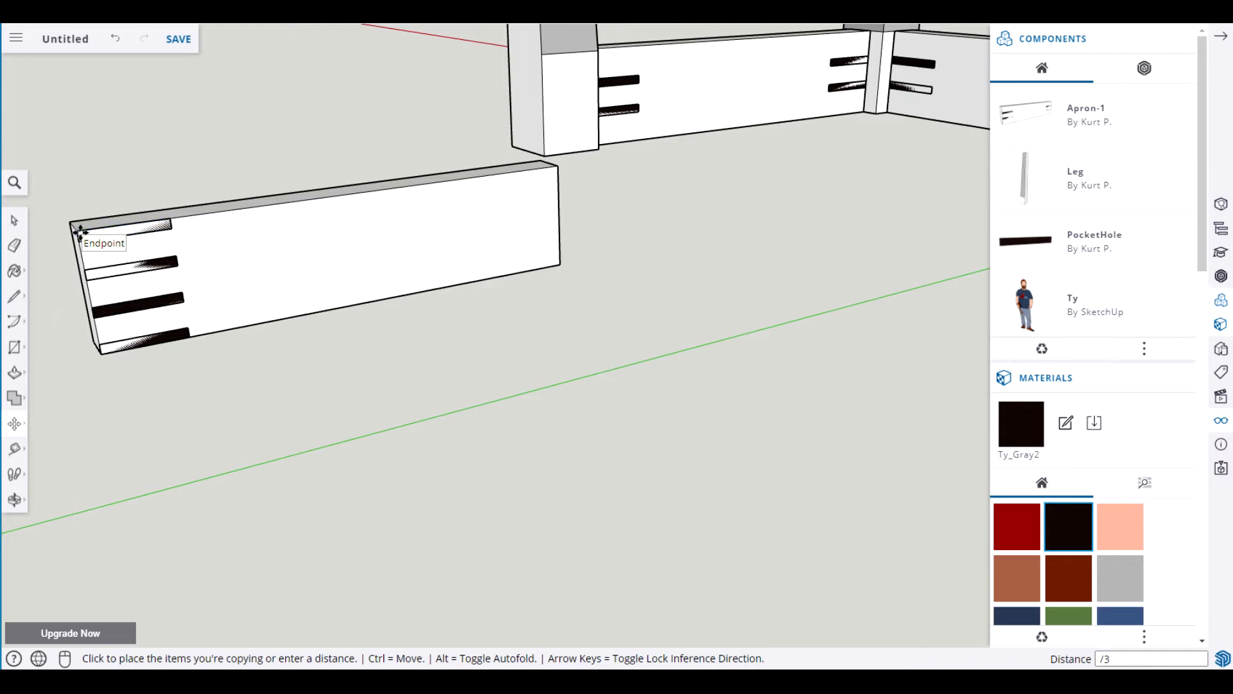
key("space")
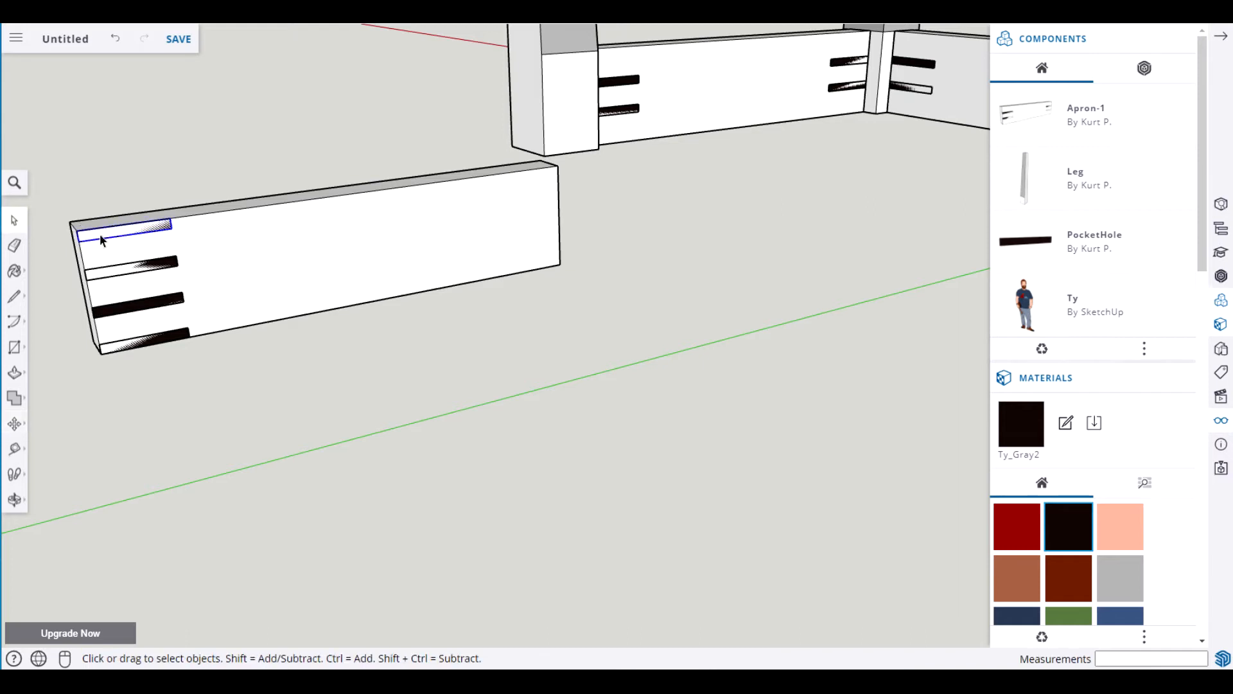
Delete the topmost and bottommost pocket holes on the board, keeping the two middle ones.
left_click(101, 239)
key("Delete")
left_click(164, 343)
key("Delete")
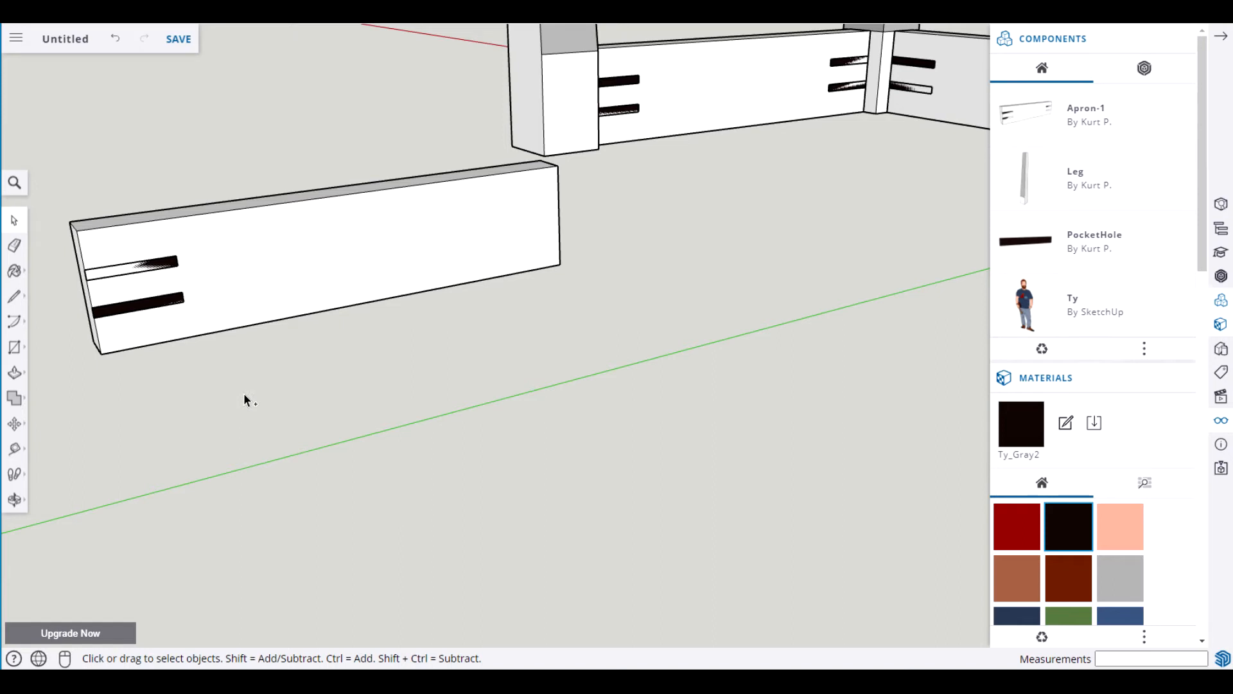
Copy the two remaining pocket holes along the green axis to the edge at the board's opposite end.
left_click(152, 308)
left_click(158, 274, "shift")
key("m")
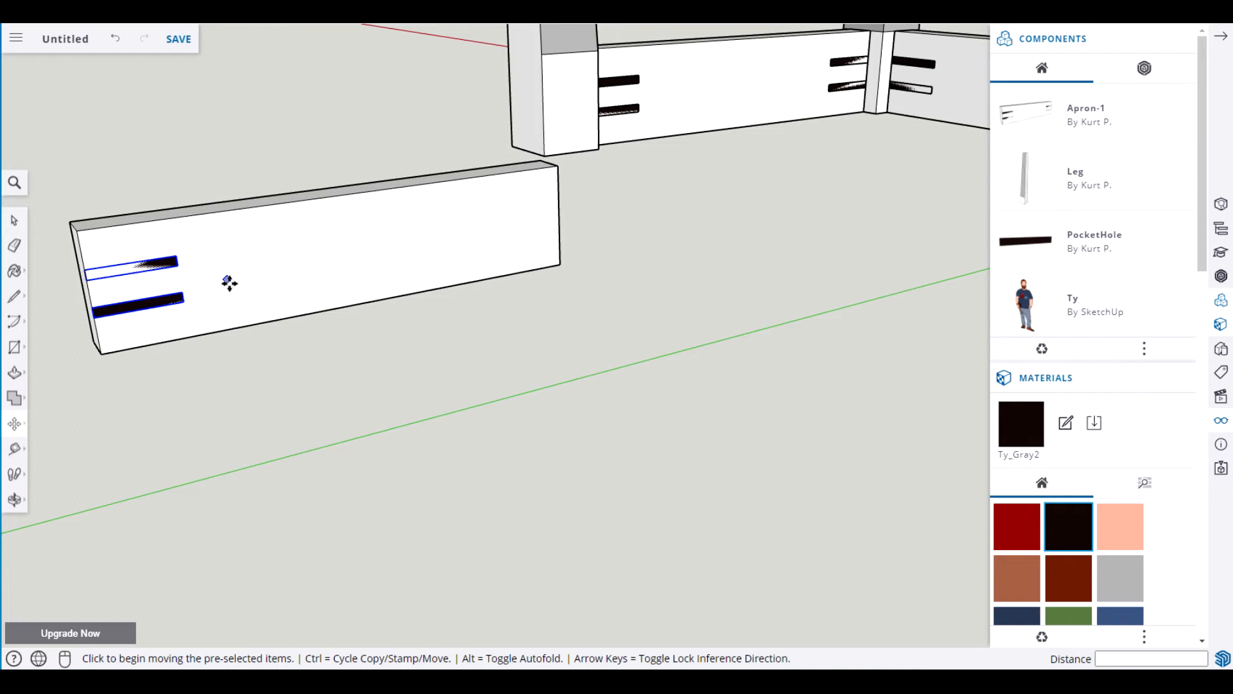
left_click(186, 297)
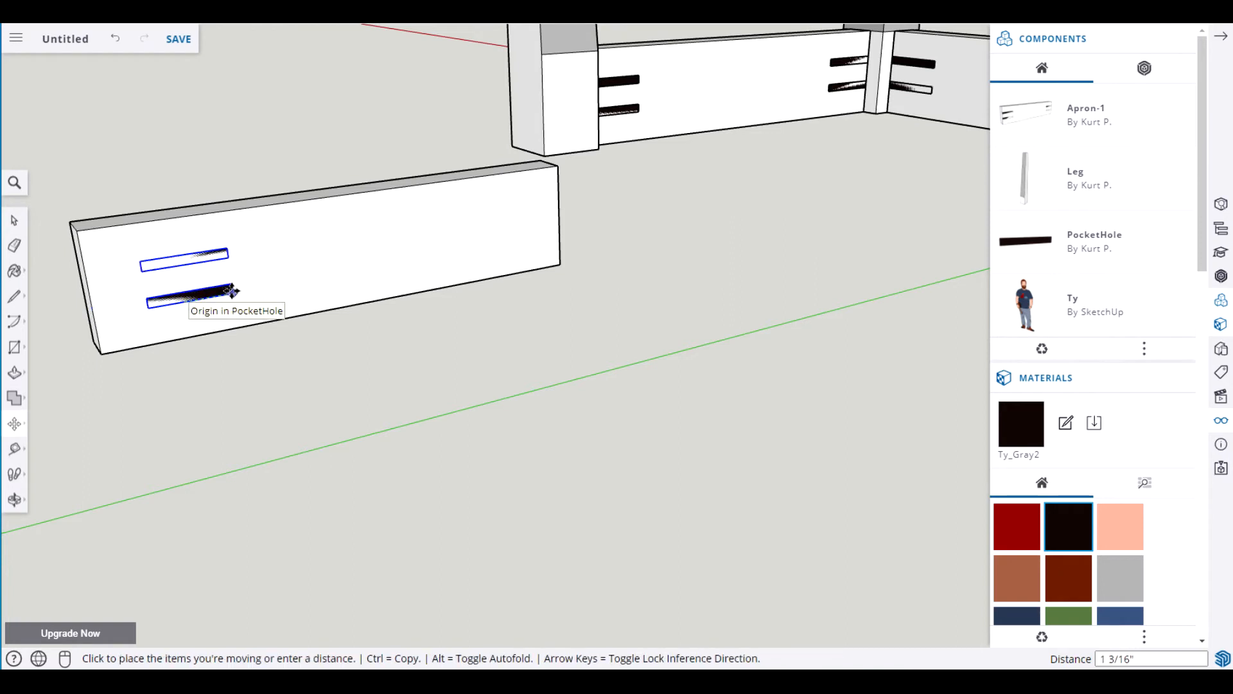
key("ctrl")
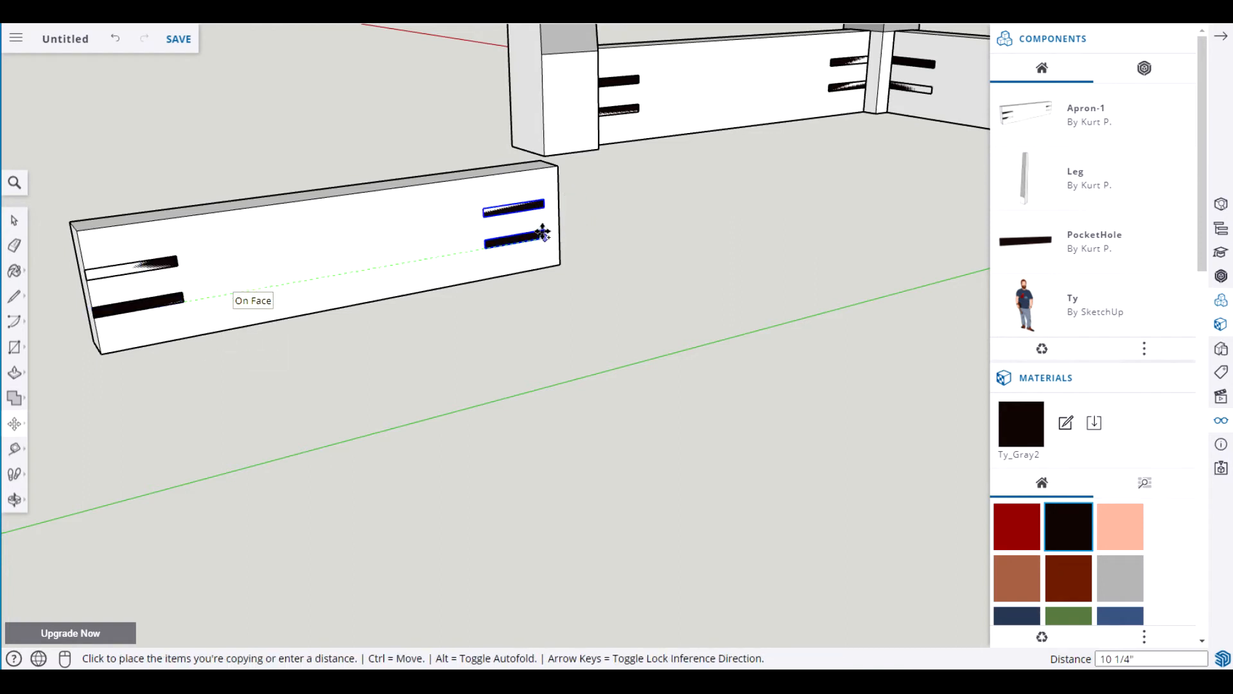
left_click(556, 232)
key("space")
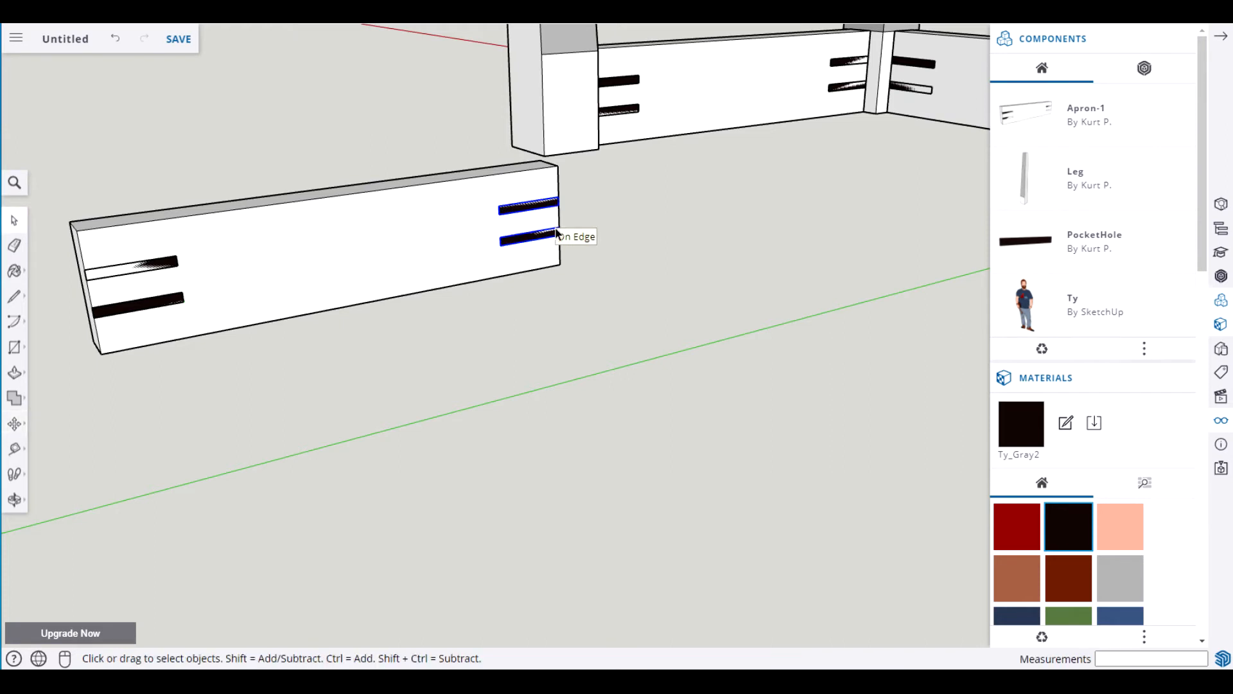
left_click(530, 354)
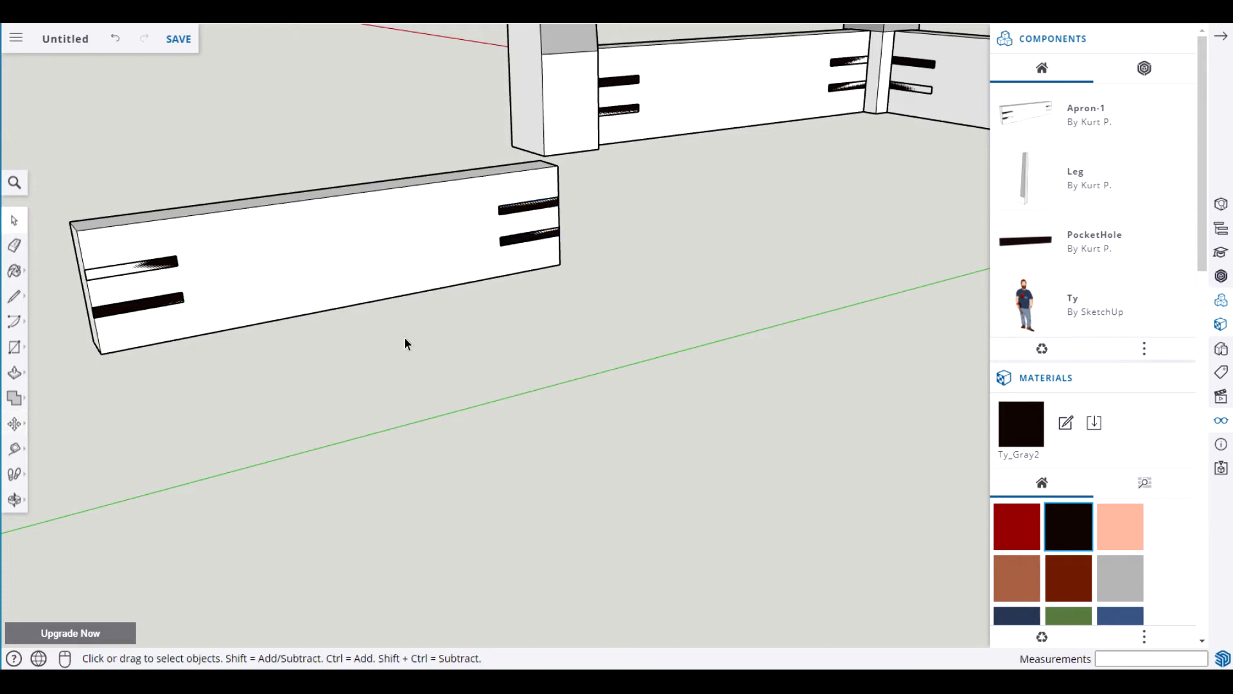
Make the board and its four pocket holes into a component named Apron-2.
triple_click(322, 279)
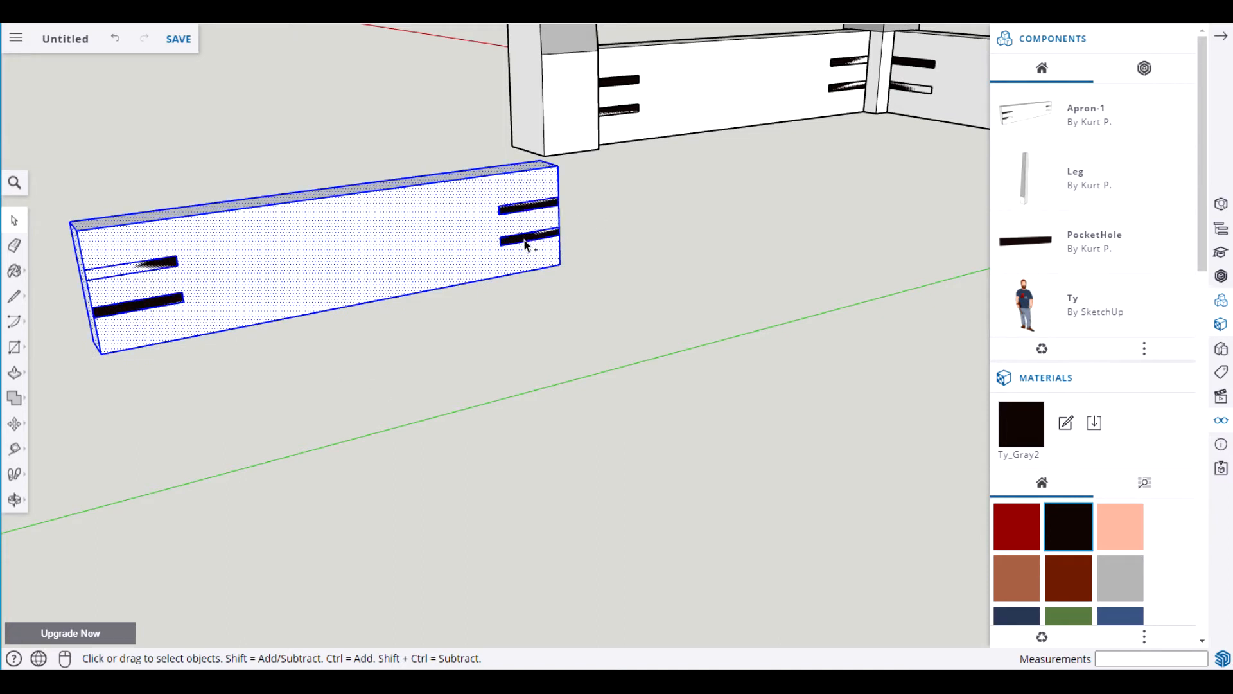
key("g")
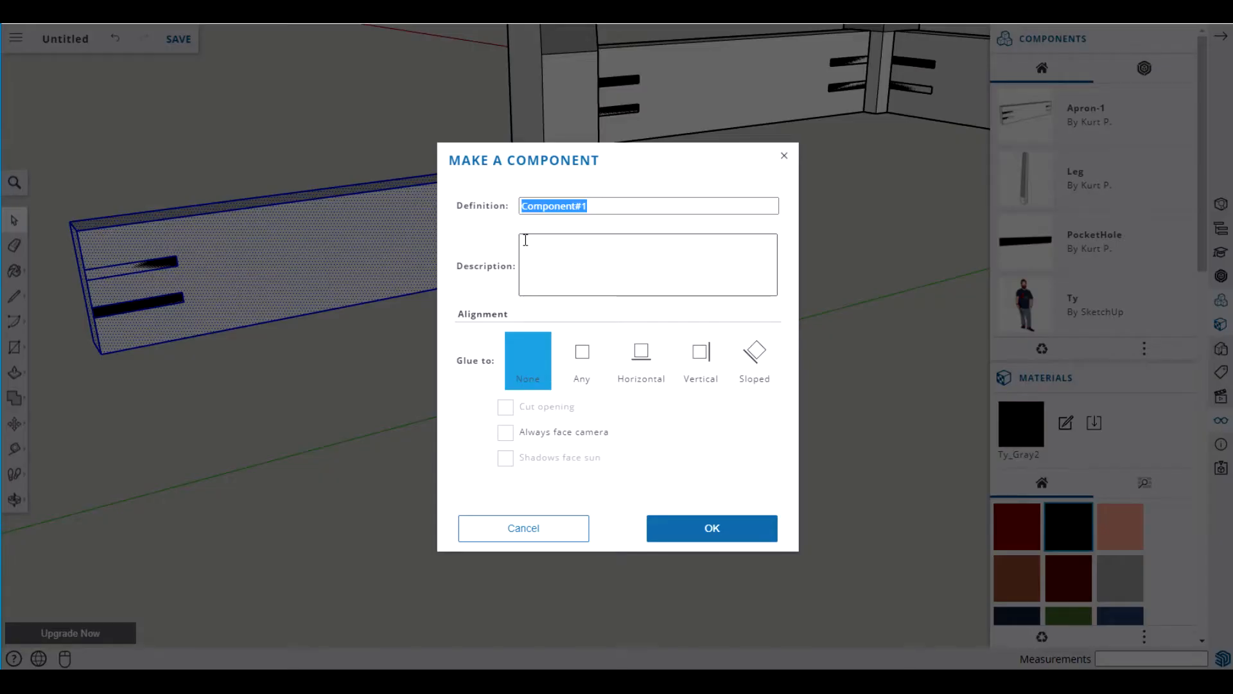
type("Apron-2")
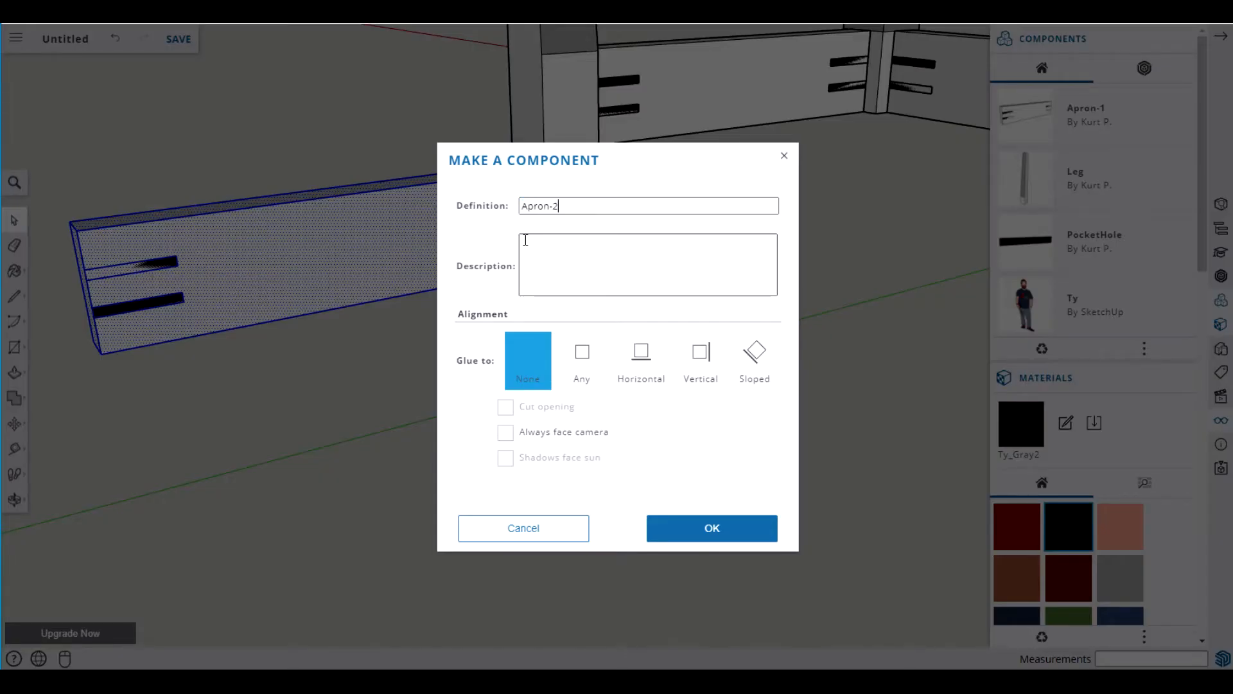
left_click(727, 530)
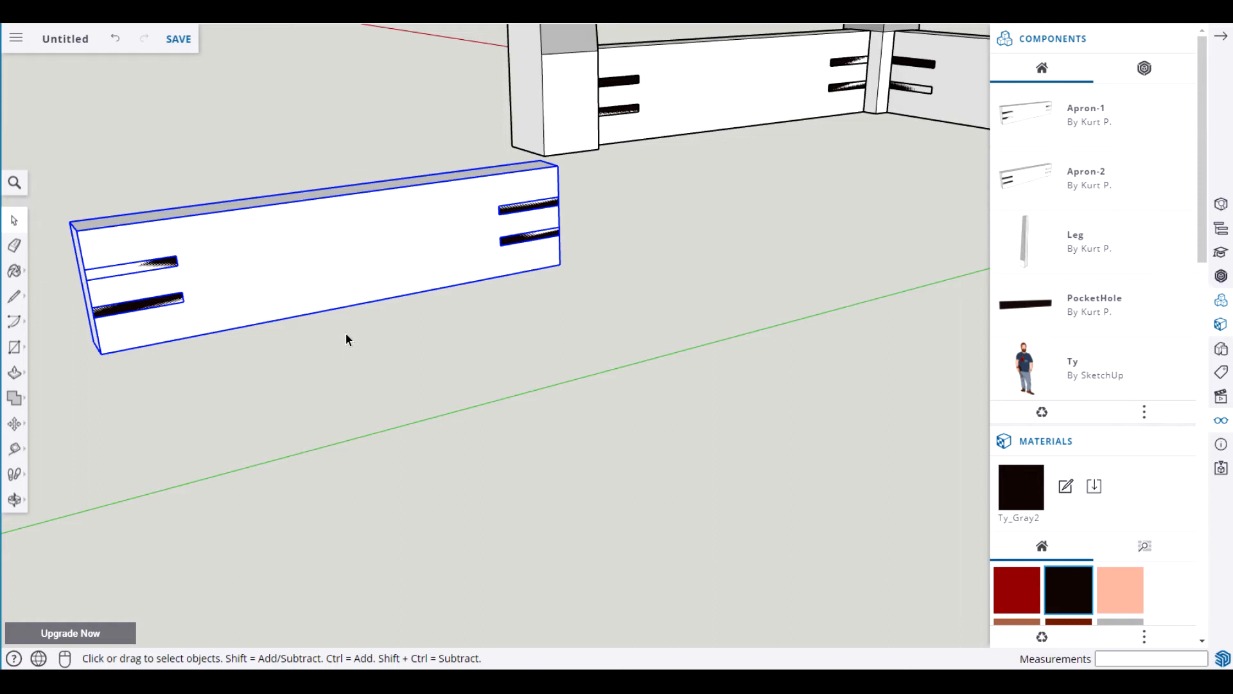
Rotate the Apron-2 board 90 degrees on the ground plane about its lower front corner.
key("q")
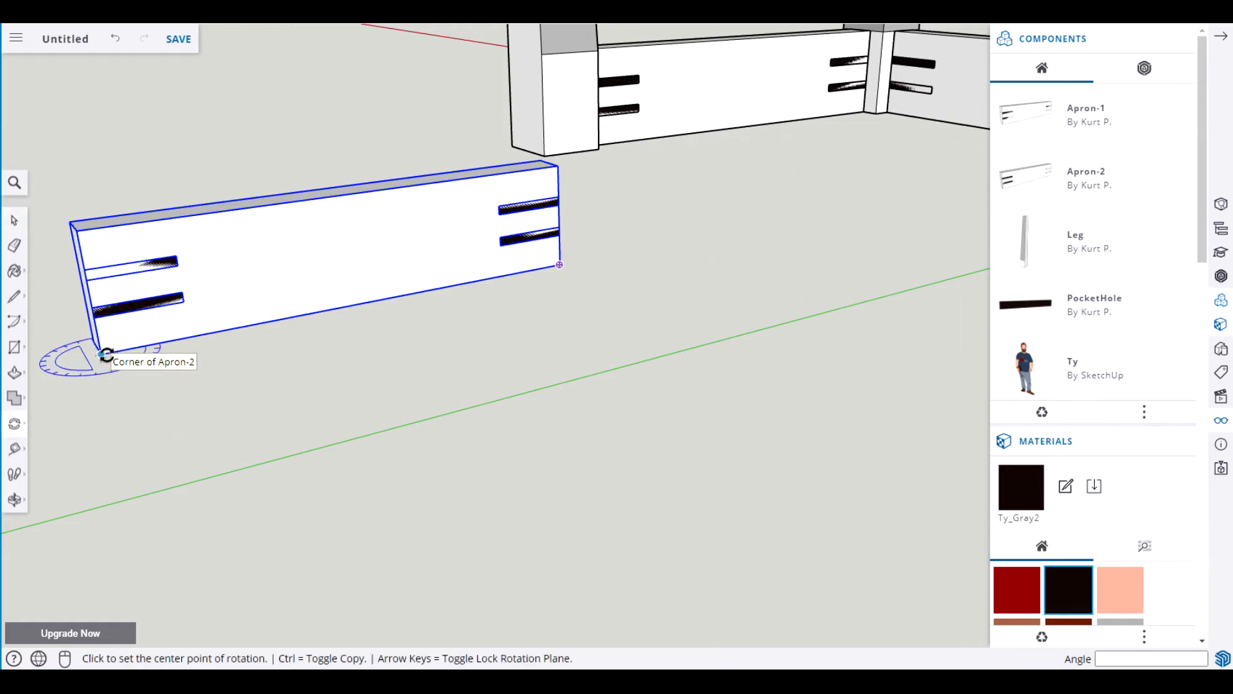
left_click(103, 354)
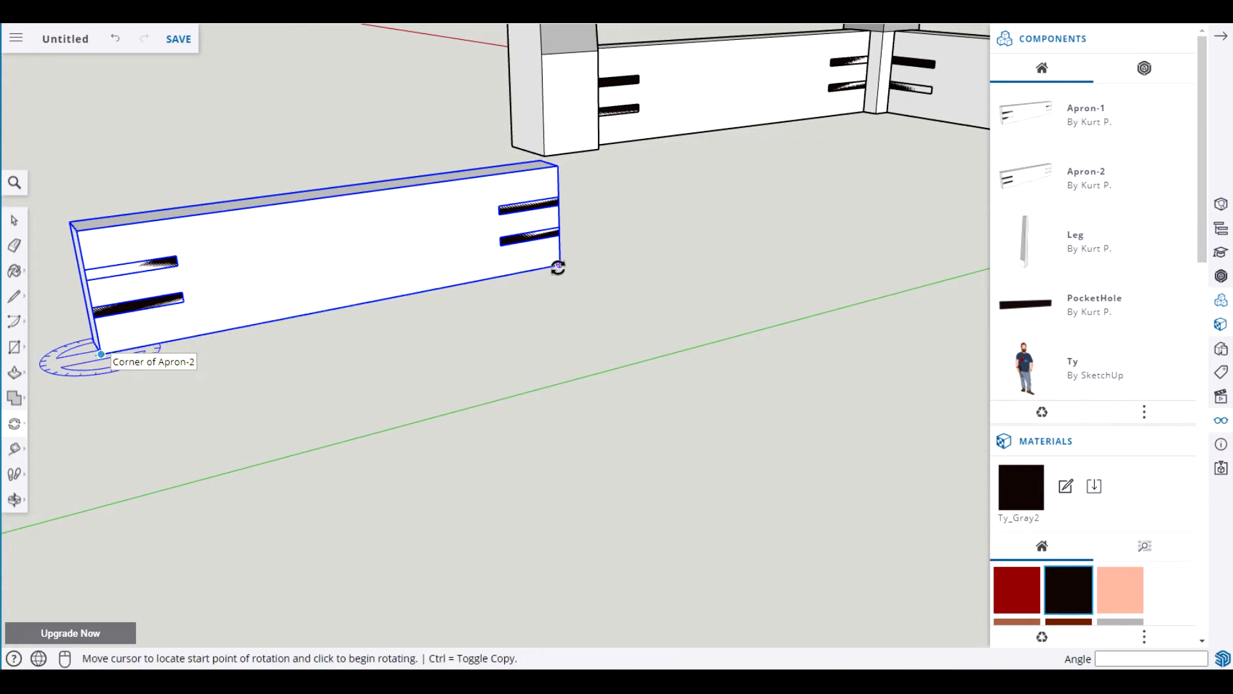
left_click(560, 265)
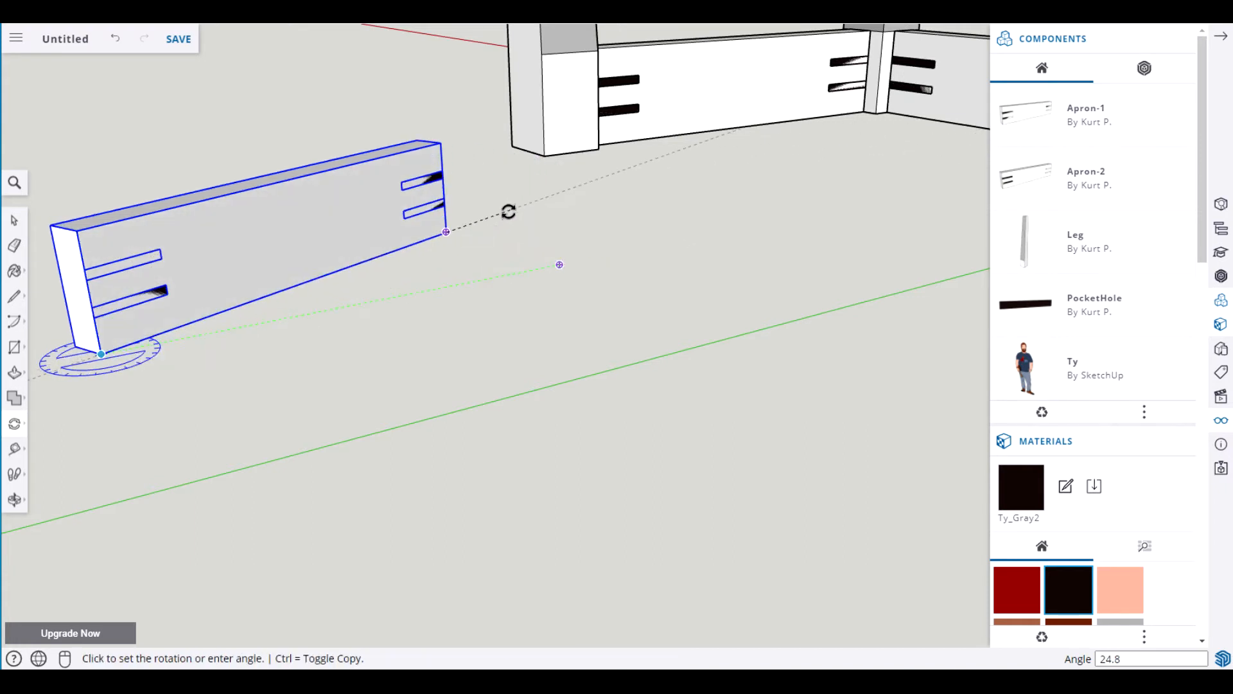
type("90")
key("Return")
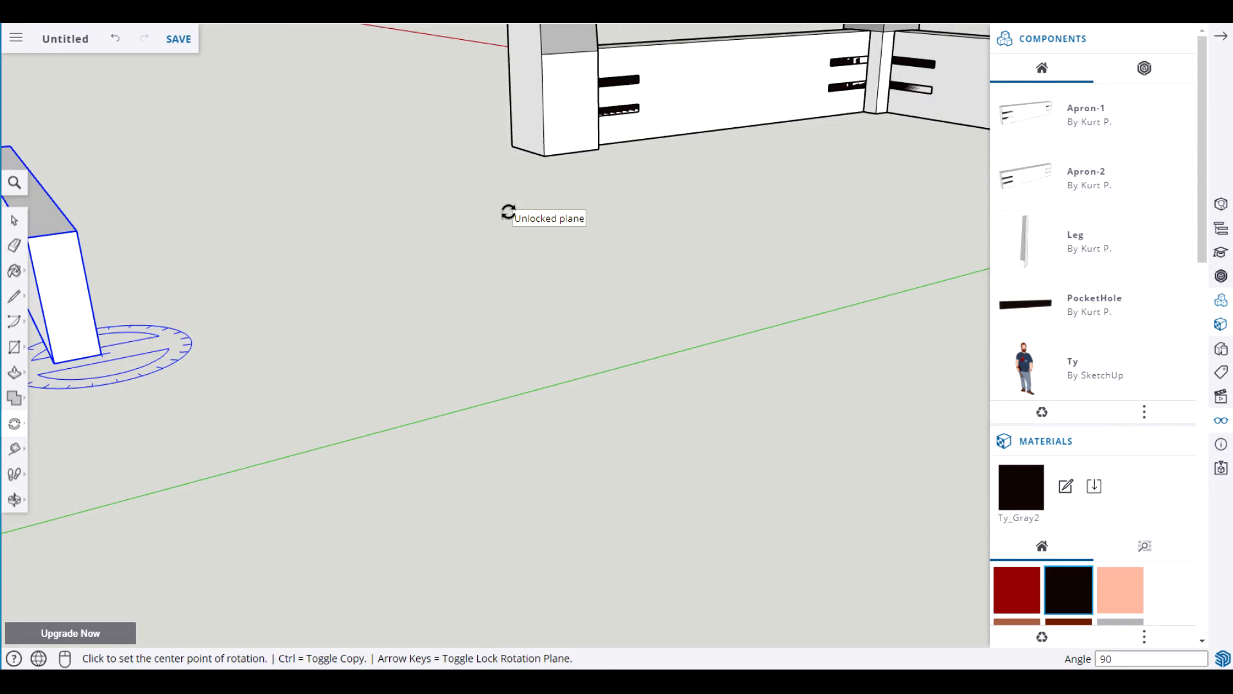
Move the rotated Apron-2 board by its lower corner to the open side of the frame, just in front of the outer leg.
key("m")
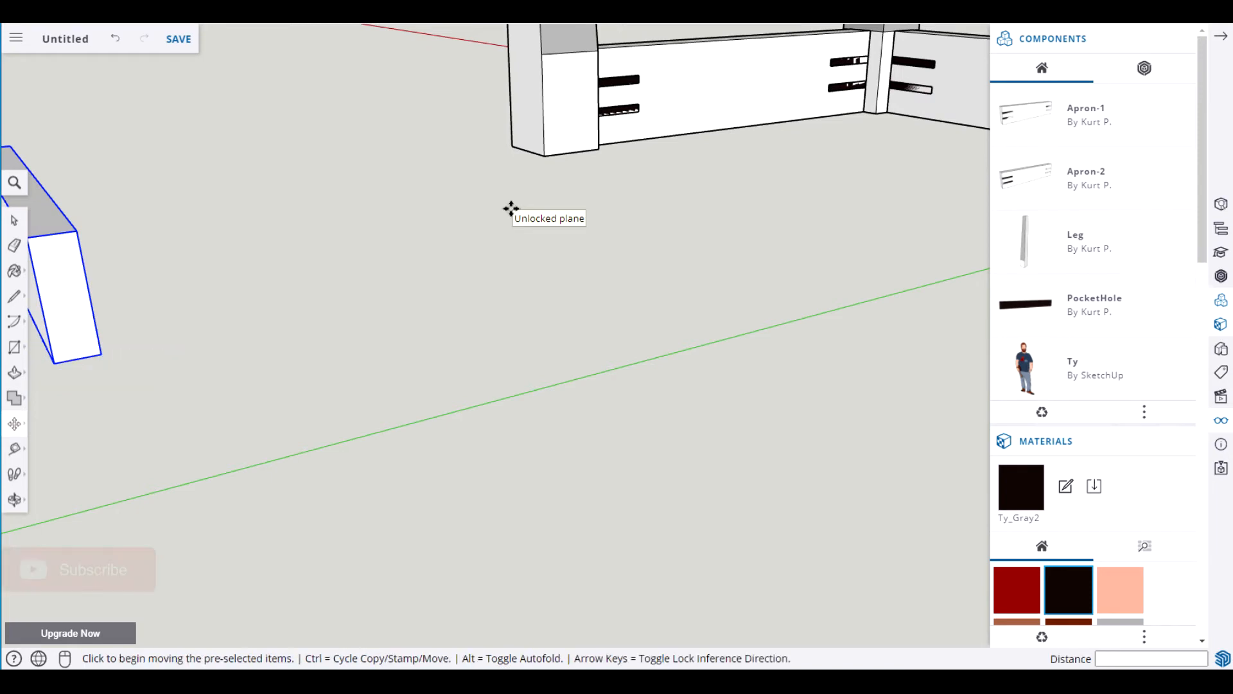
left_click(103, 354)
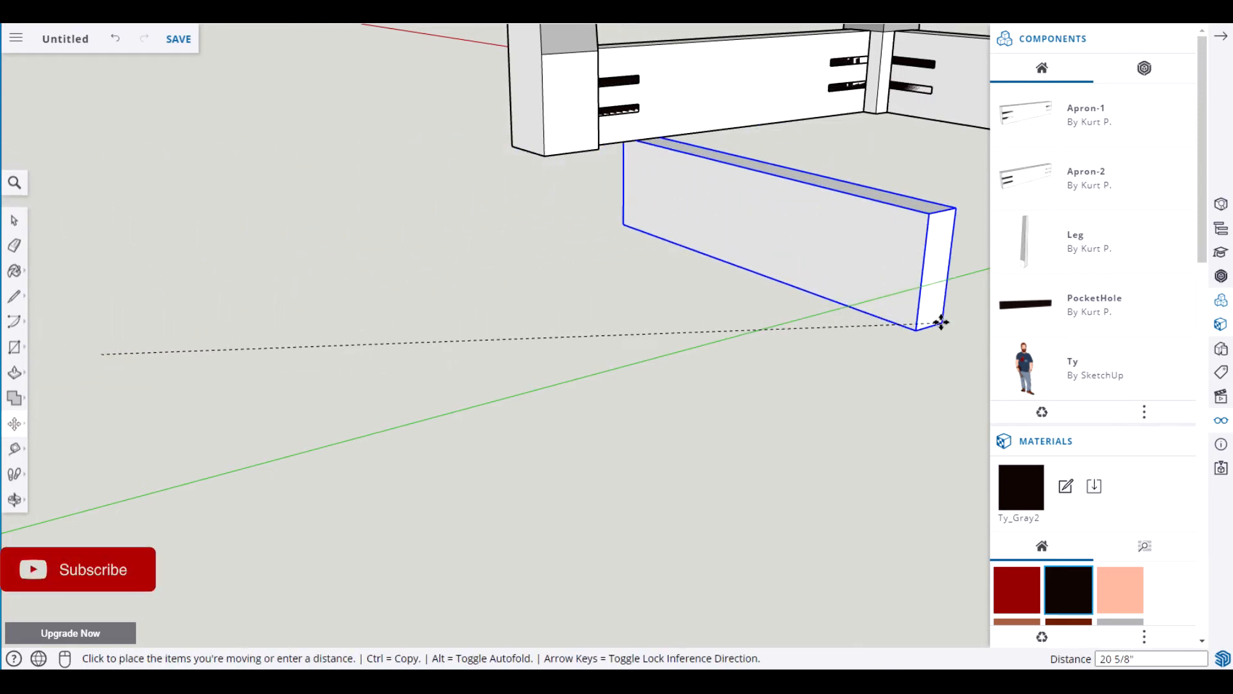
left_click(976, 348)
key("o")
left_click_drag(410, 391, 661, 432)
key("space")
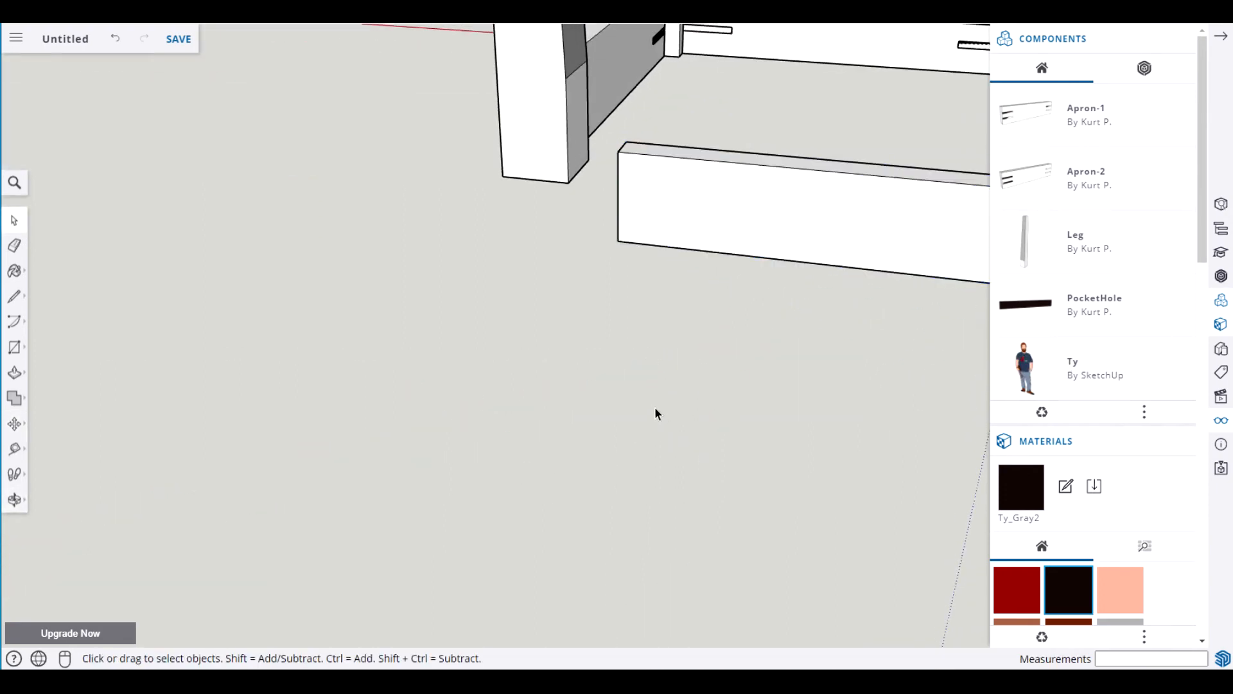
scroll(663, 385, "up", 2)
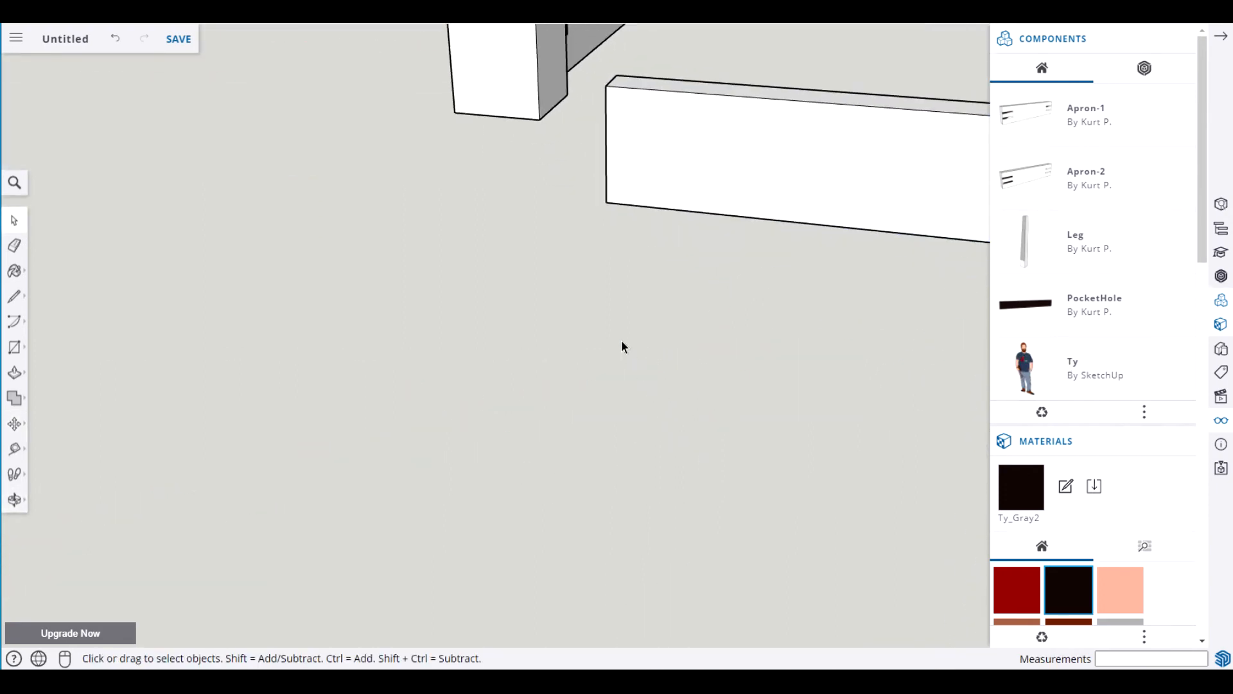
key("h")
left_click_drag(550, 294, 365, 554)
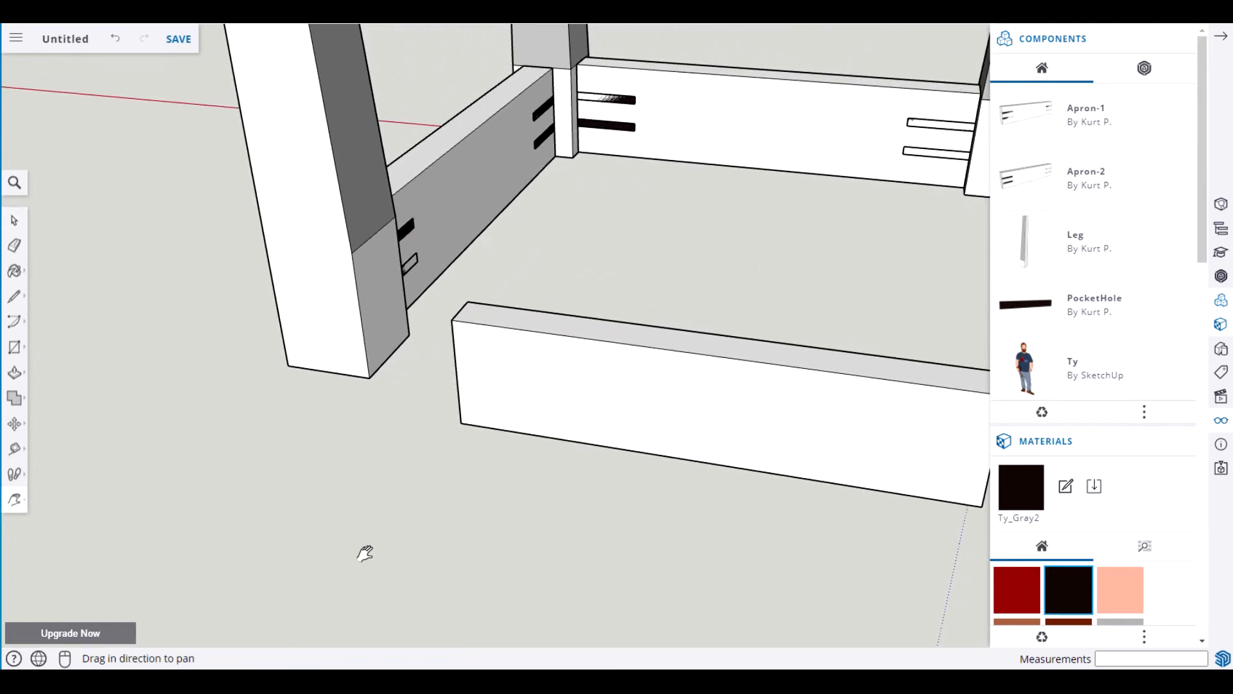
Try to place a guide offset 3 inches from the outer leg's vertical edge on its inner face.
key("t")
middle_click_drag(422, 317, 243, 303)
left_click(299, 221)
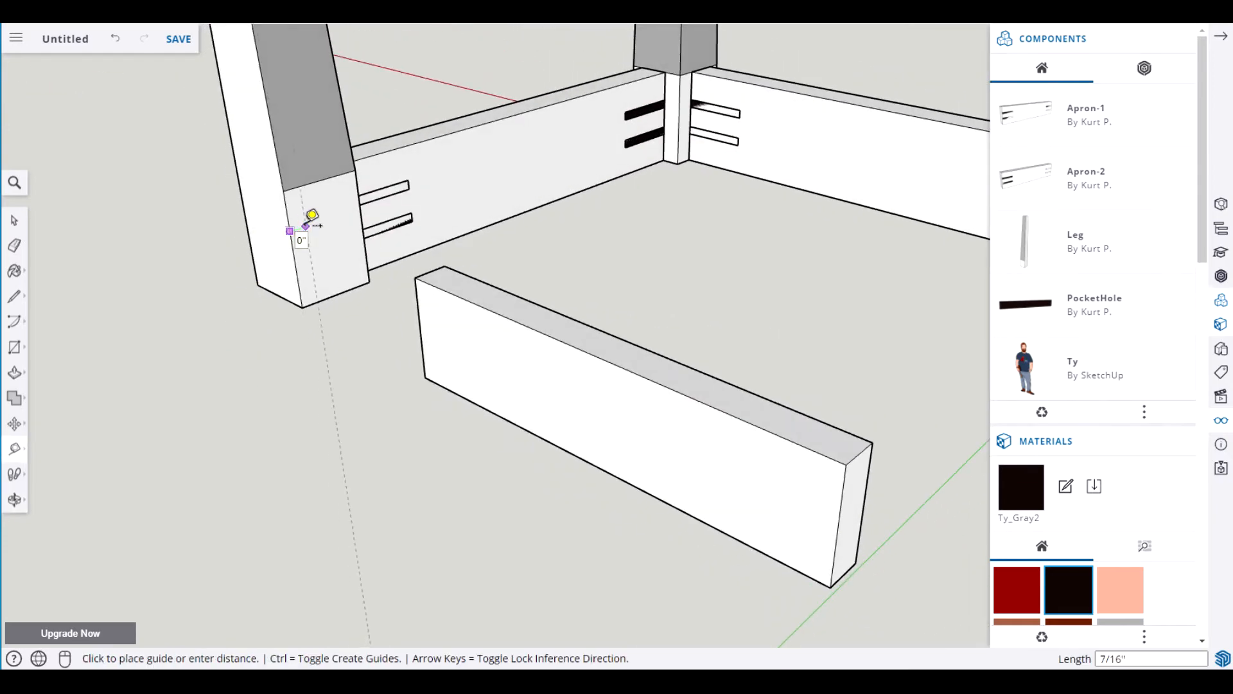
type("3")
key("Return")
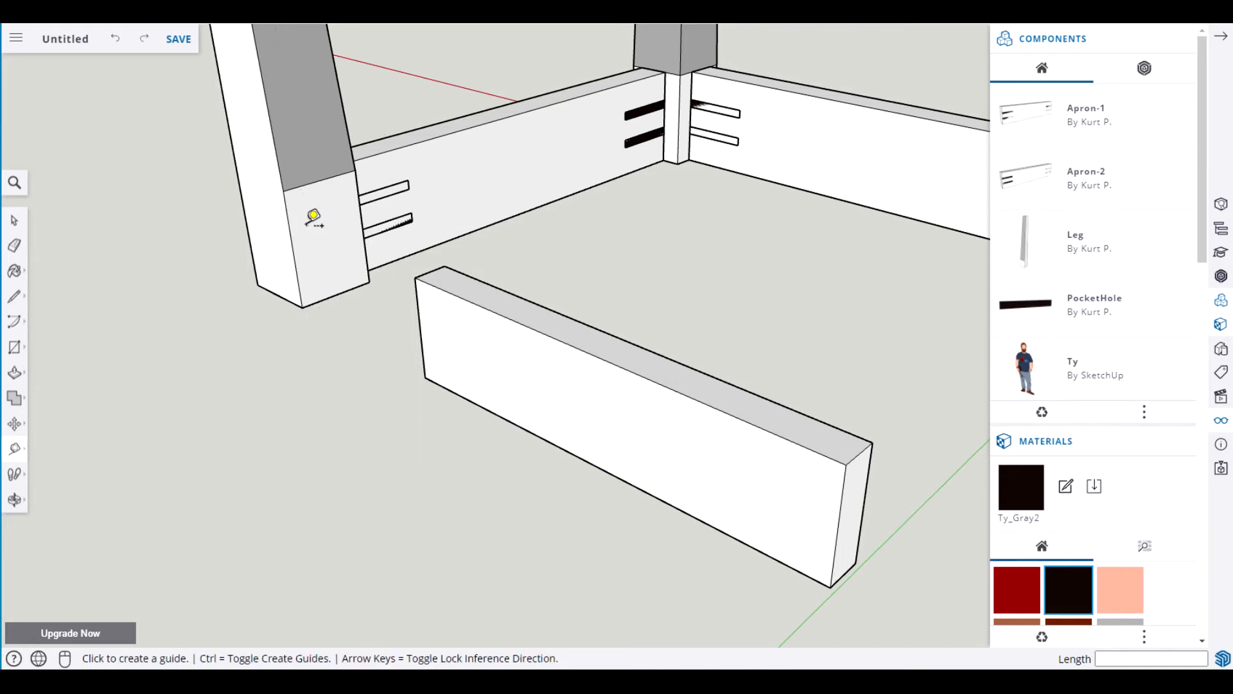
key("ctrl+z")
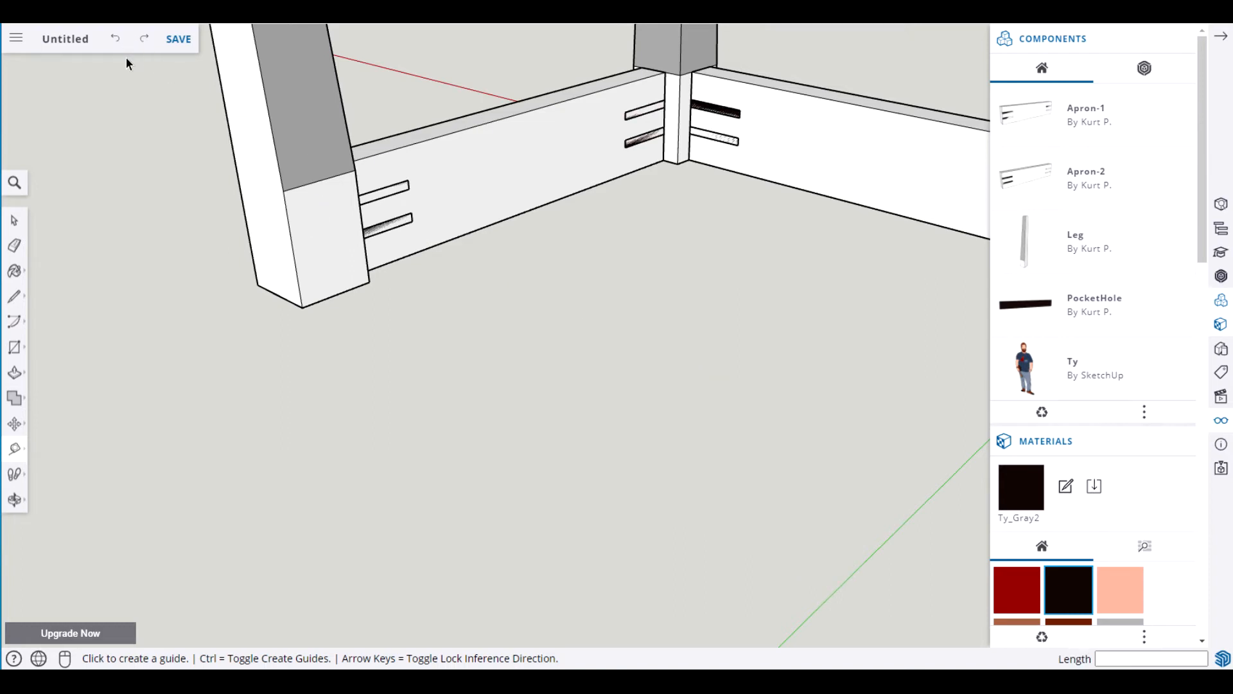
left_click(144, 38)
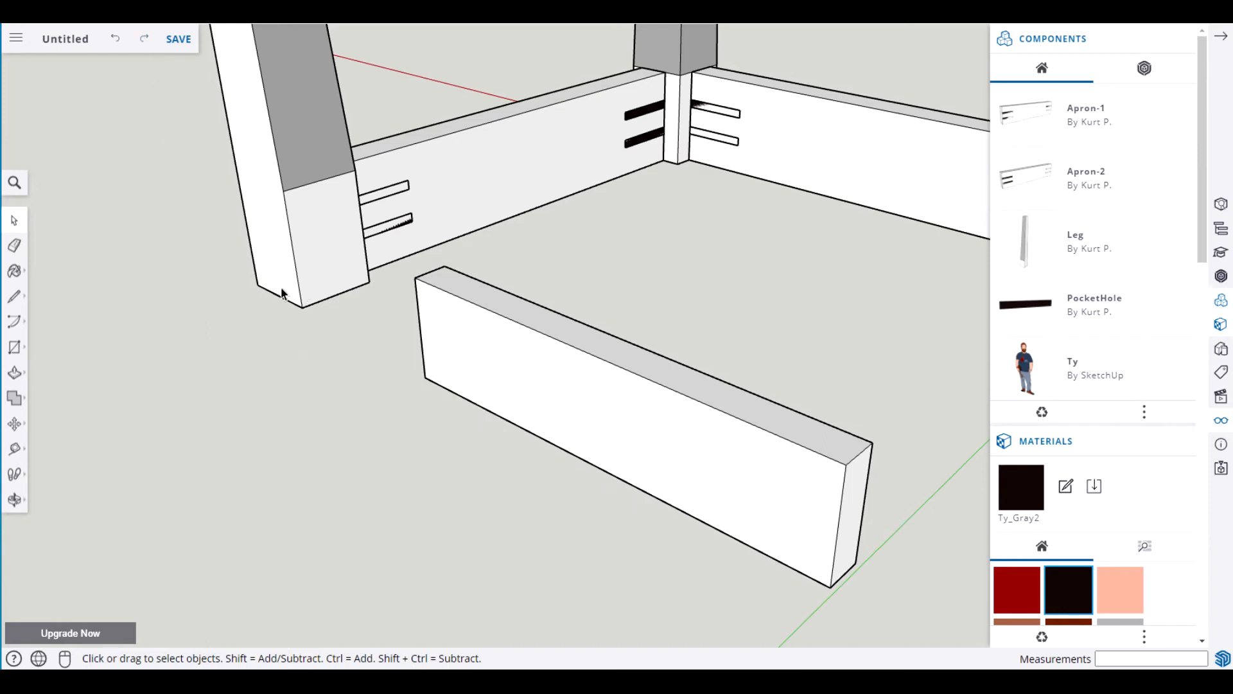
key("t")
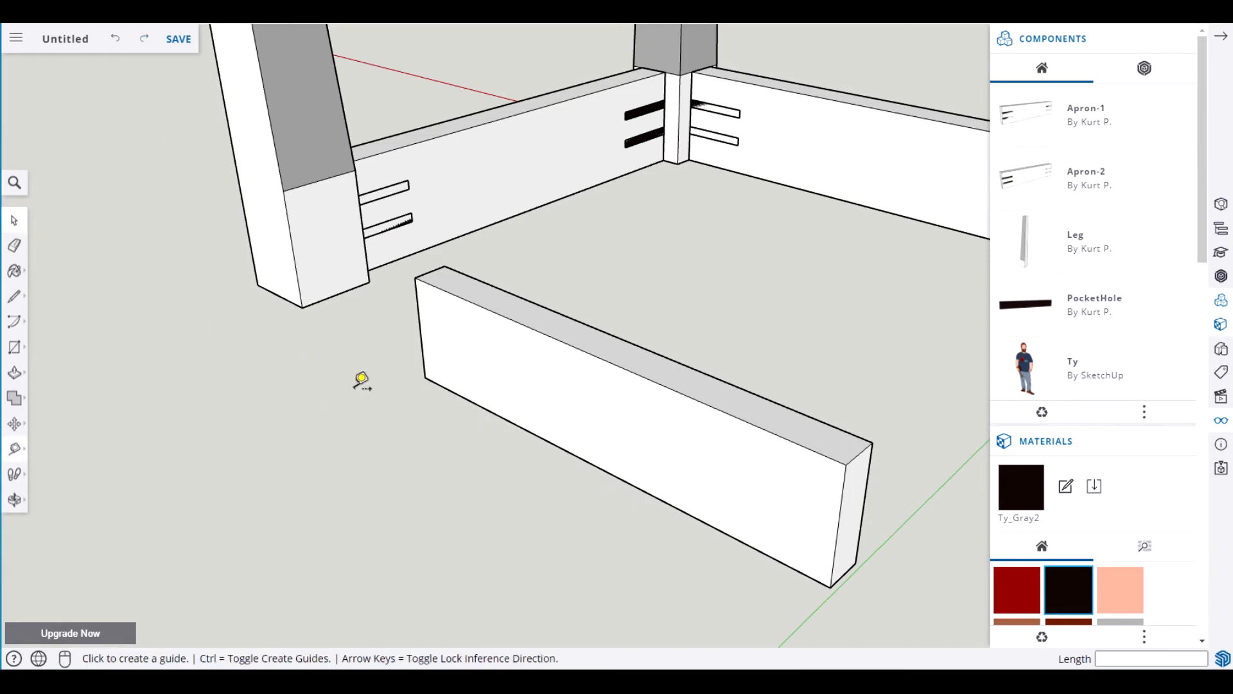
left_click(288, 221)
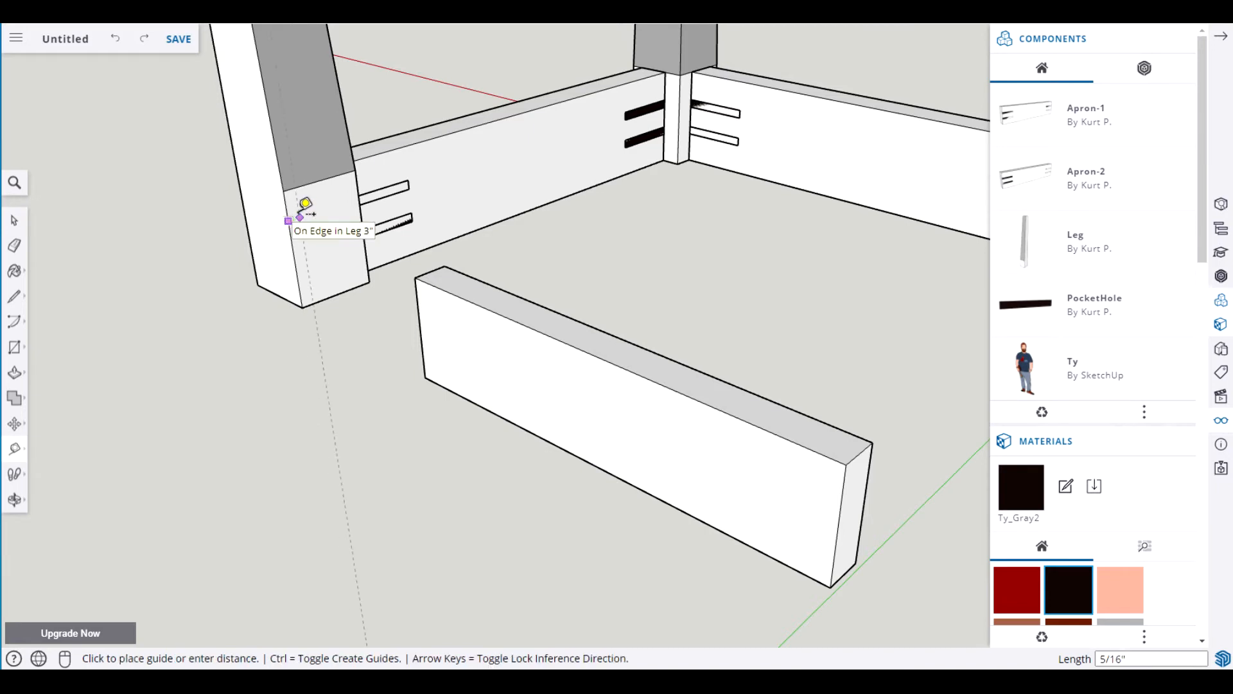
type("3")
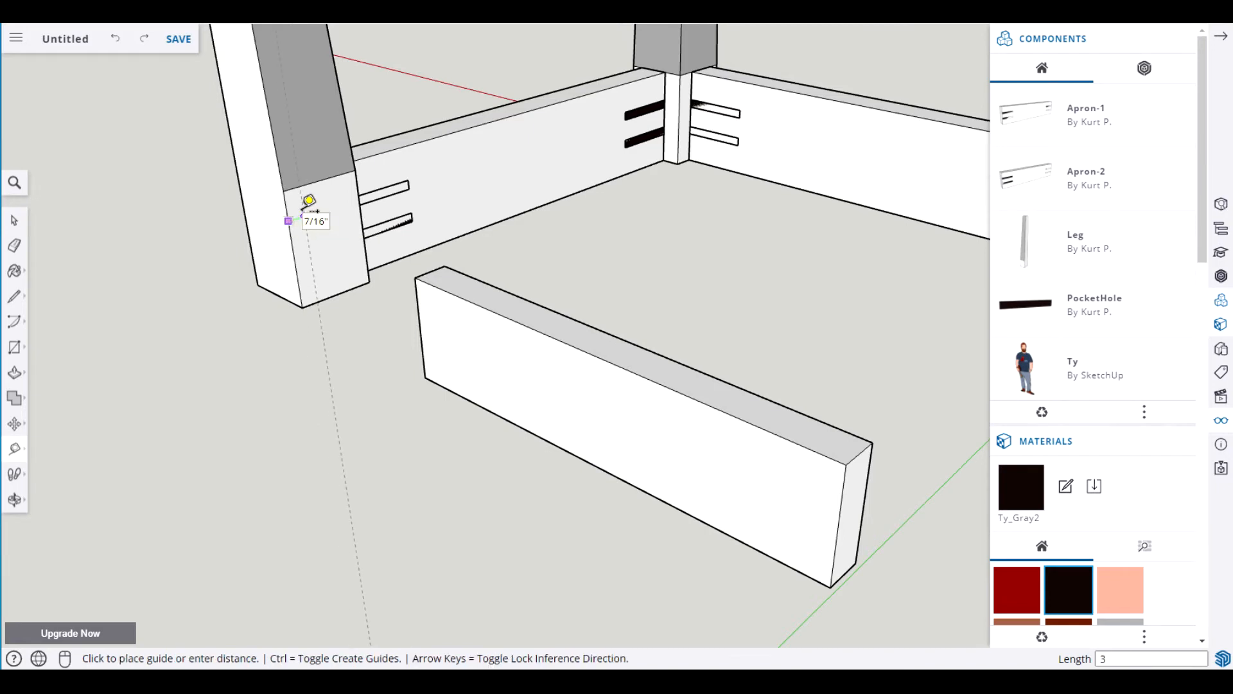
key("Return")
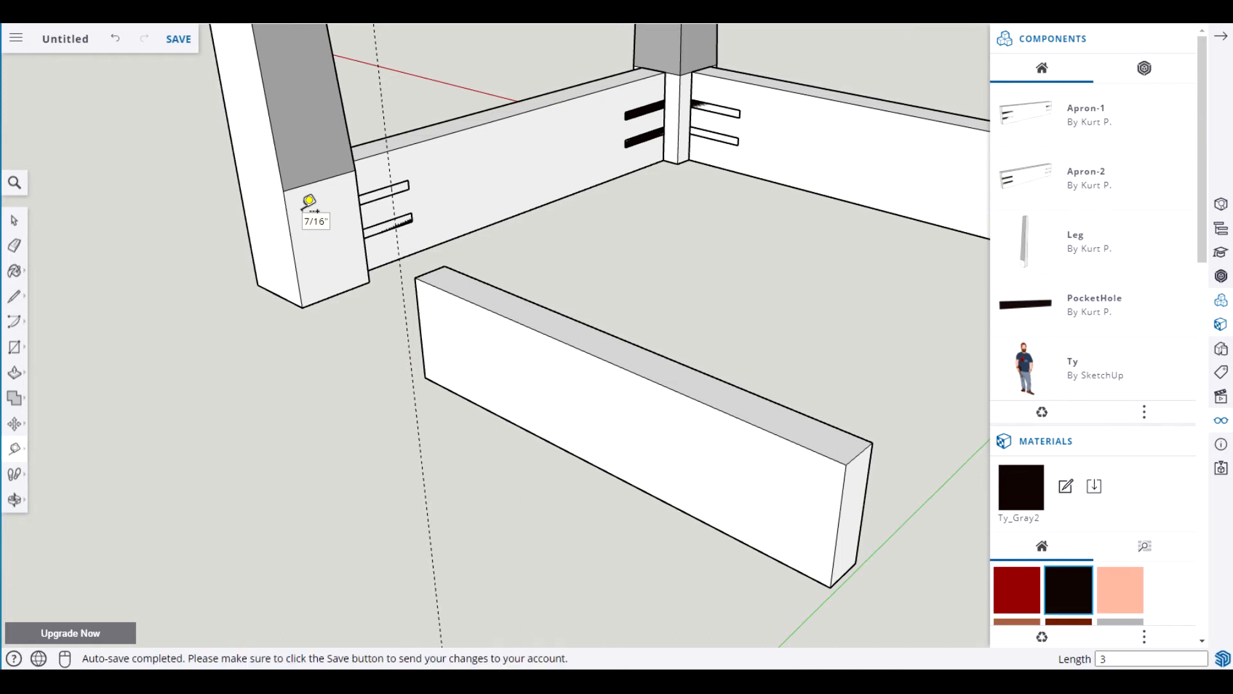
Place a guide on the leg's inner face, offset 3/8 inch from its outer vertical edge.
scroll(308, 307, "up", 5)
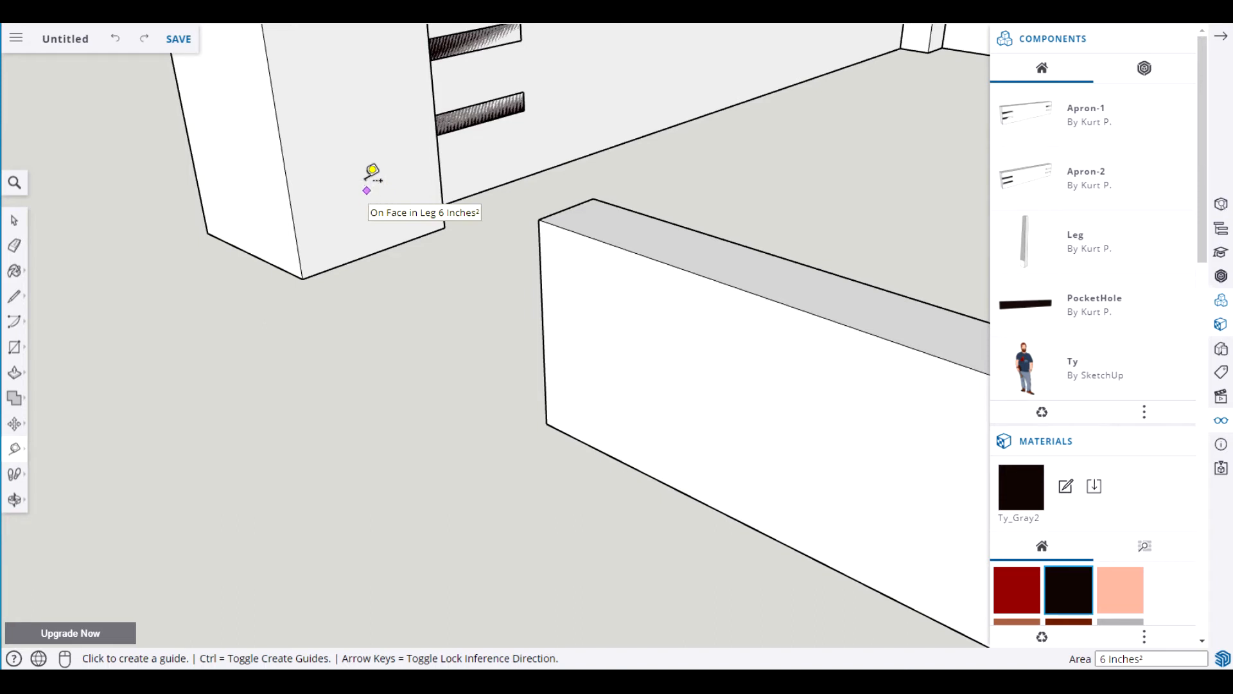
left_click(277, 117)
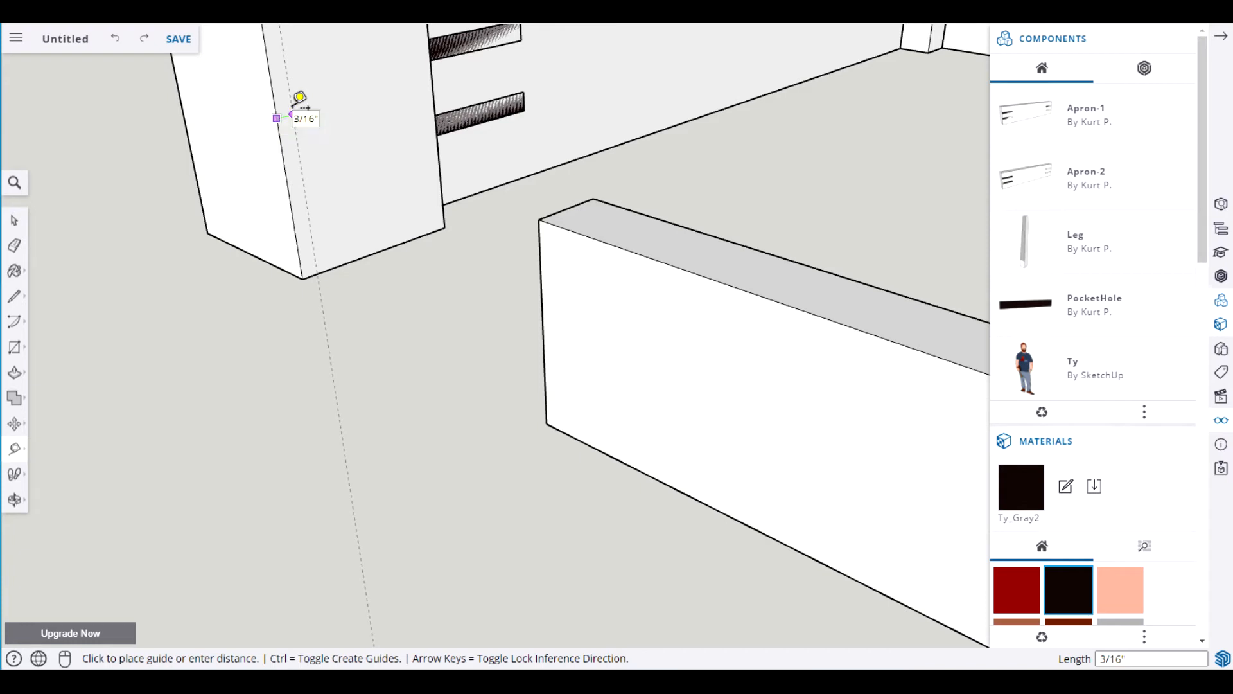
type("3/8")
key("Return")
key("space")
Move Apron-2 by its lower outside corner onto the intersection of the guide and the leg's bottom edge.
middle_click_drag(371, 329, 349, 378)
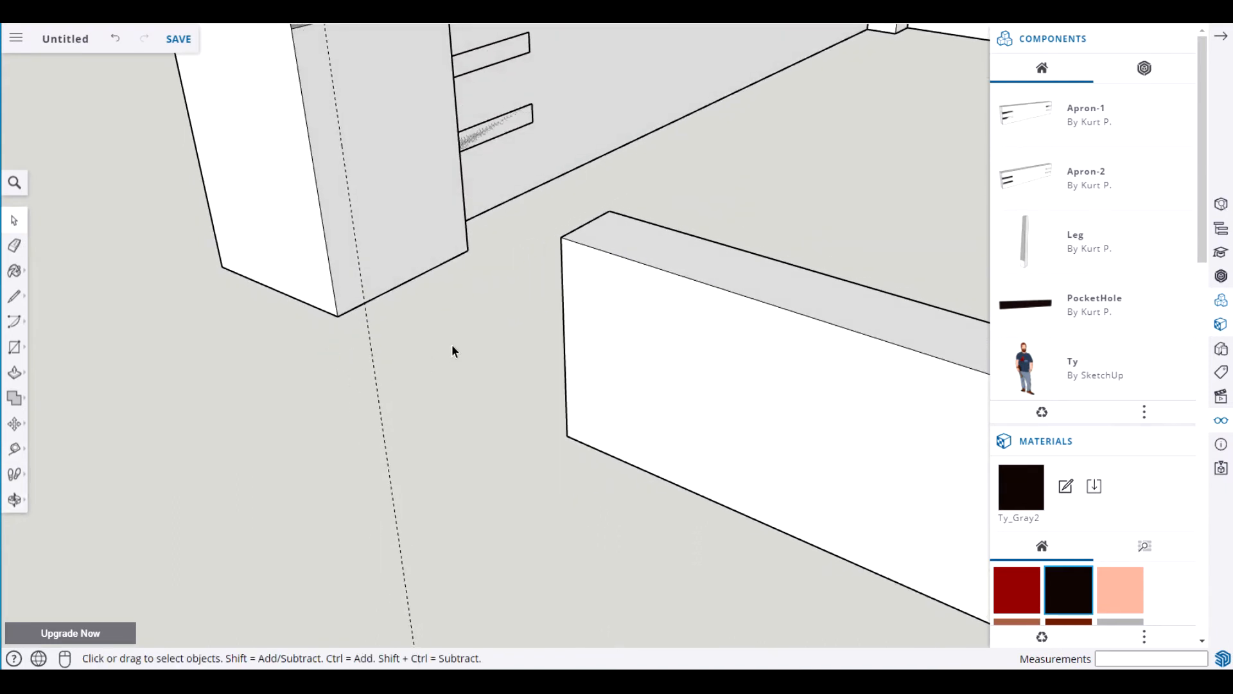
left_click(734, 408)
key("m")
left_click(566, 437)
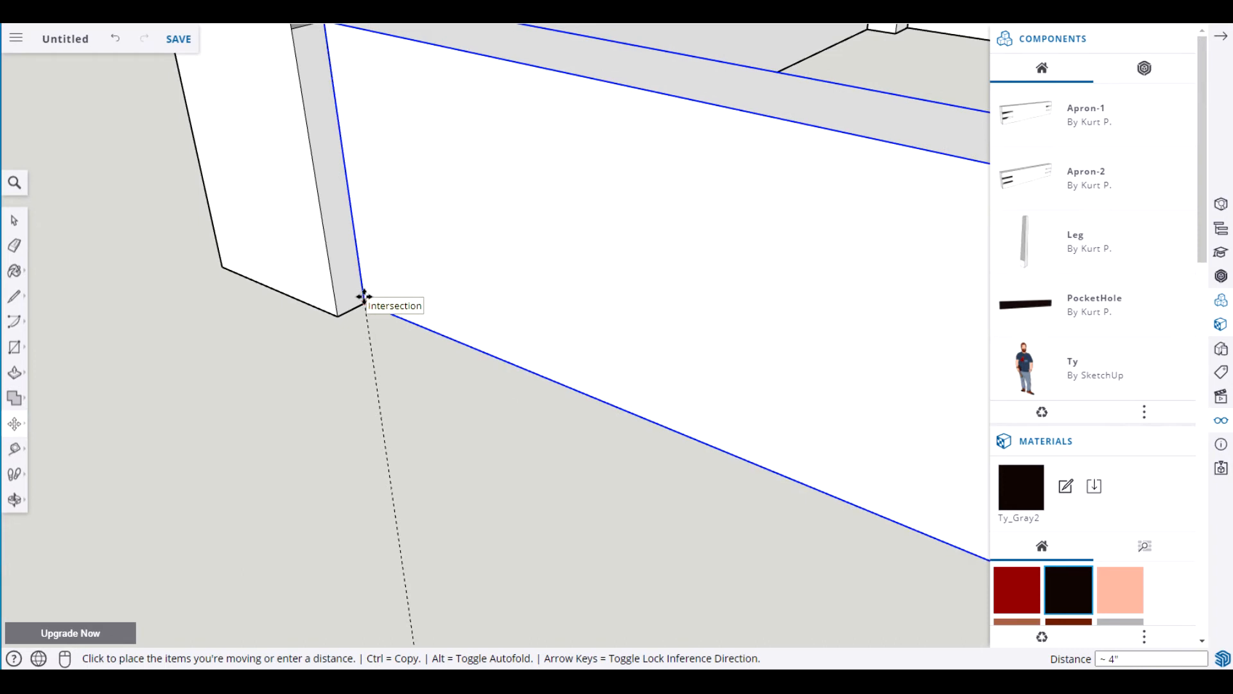
left_click(364, 297)
key("space")
Delete the guide running along the leg.
left_click(398, 374)
scroll(450, 412, "down", 3)
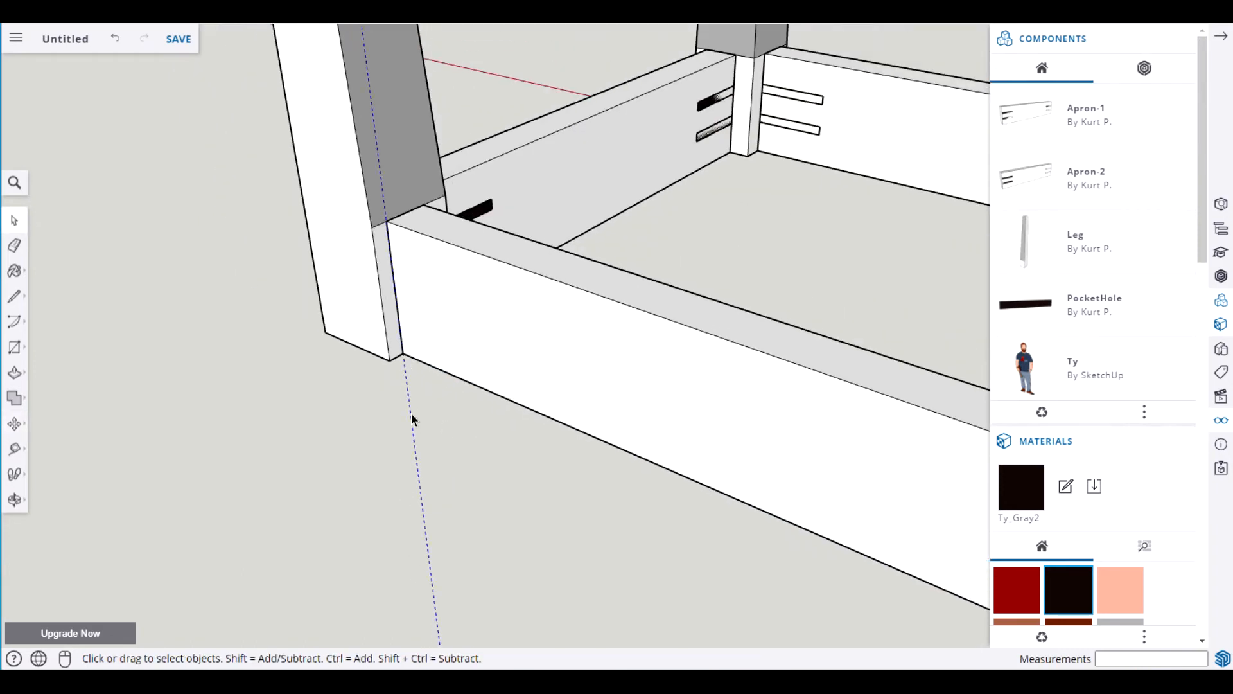
scroll(508, 447, "down", 4)
Draw an upright 12.75 by 3 inch rectangle perpendicular to the red axis, in the open space beside the frame.
middle_click_drag(568, 472, 376, 407)
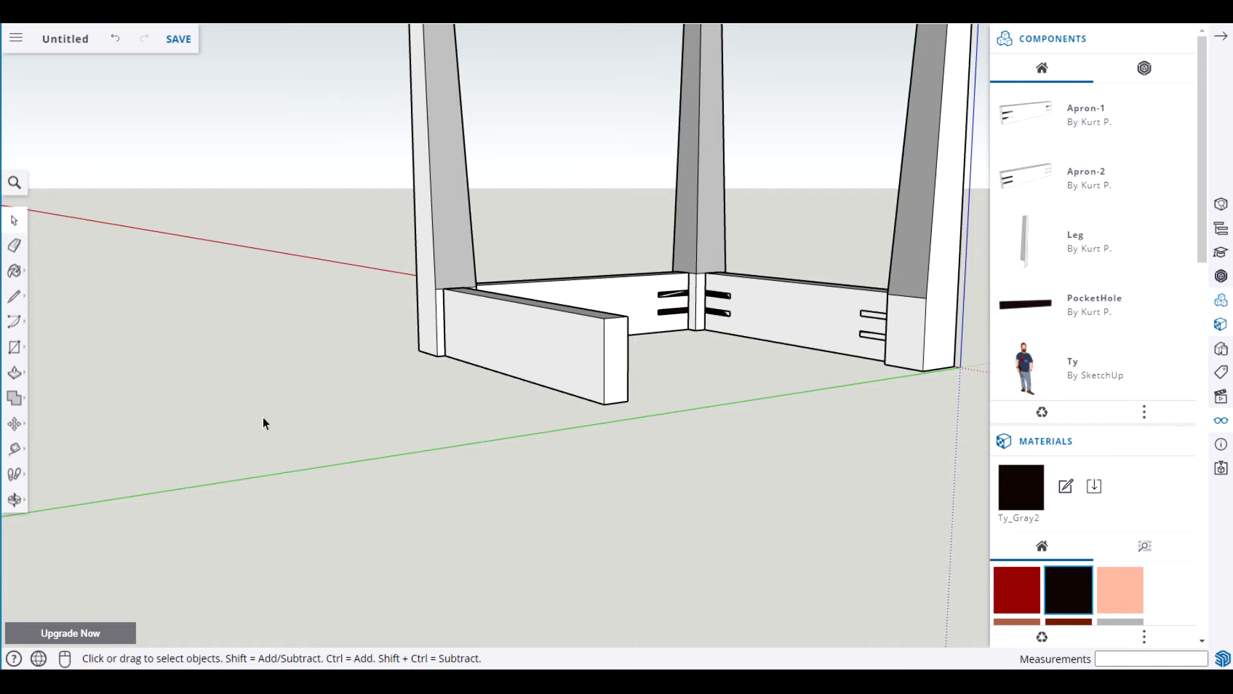
key("r")
left_click(206, 393)
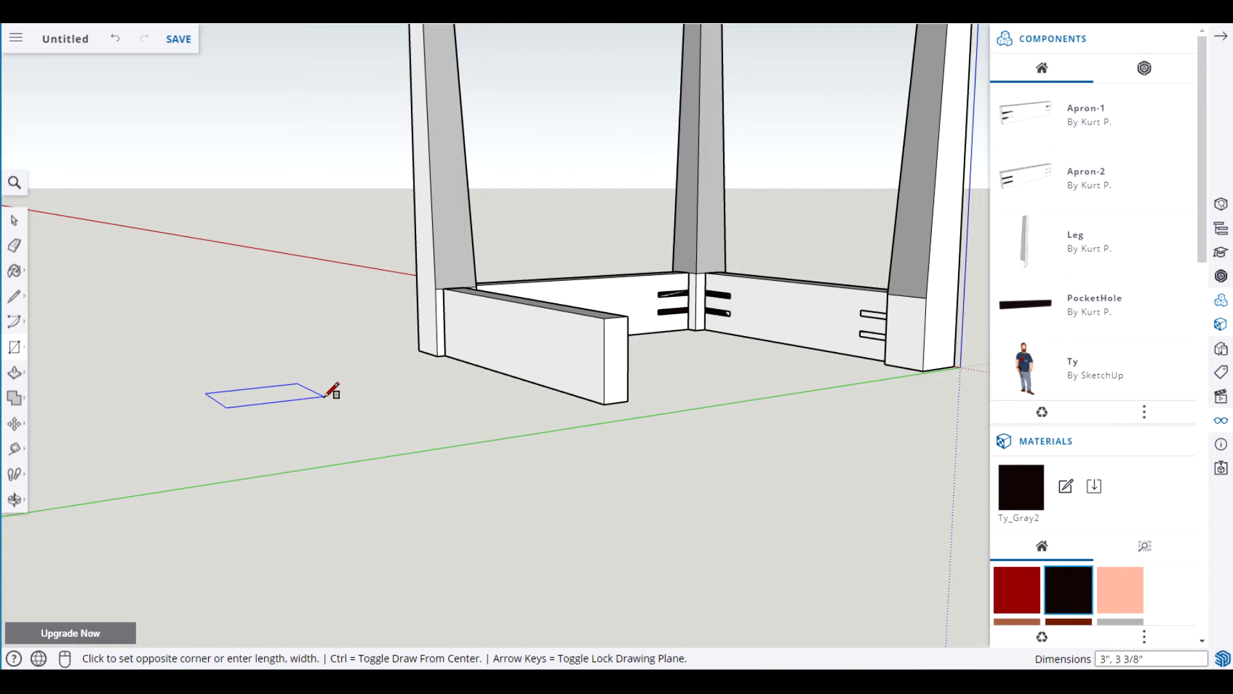
key("Right")
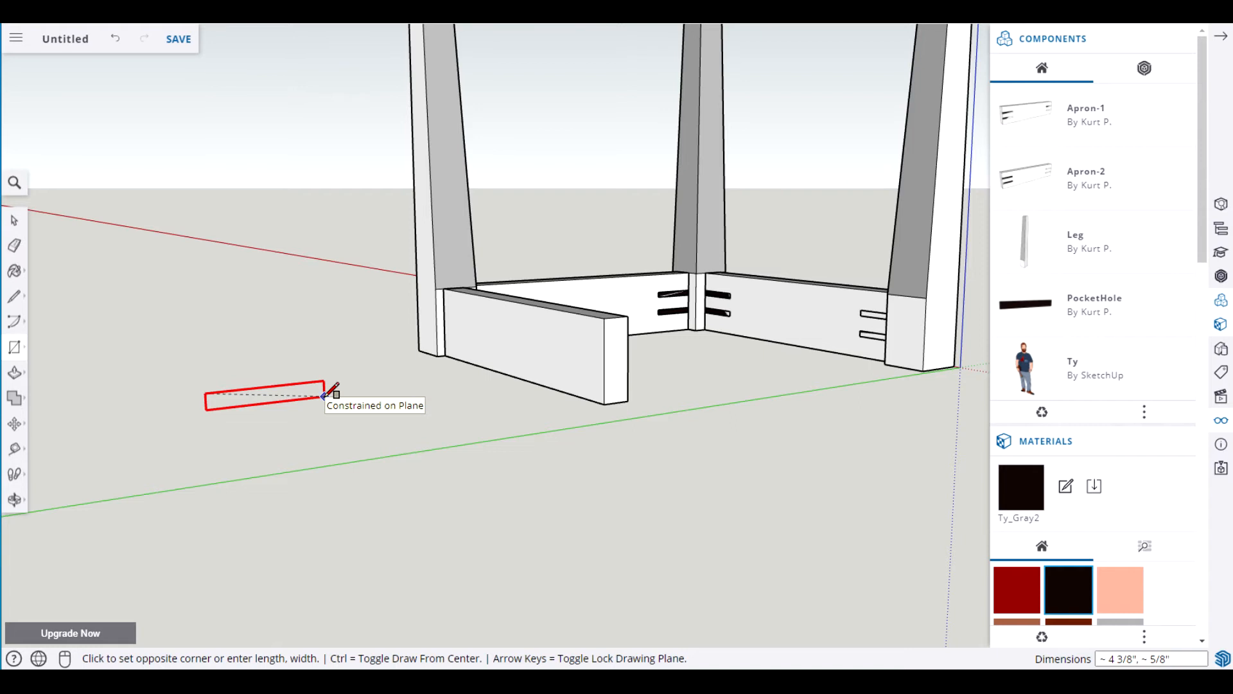
type("123.")
key("Return")
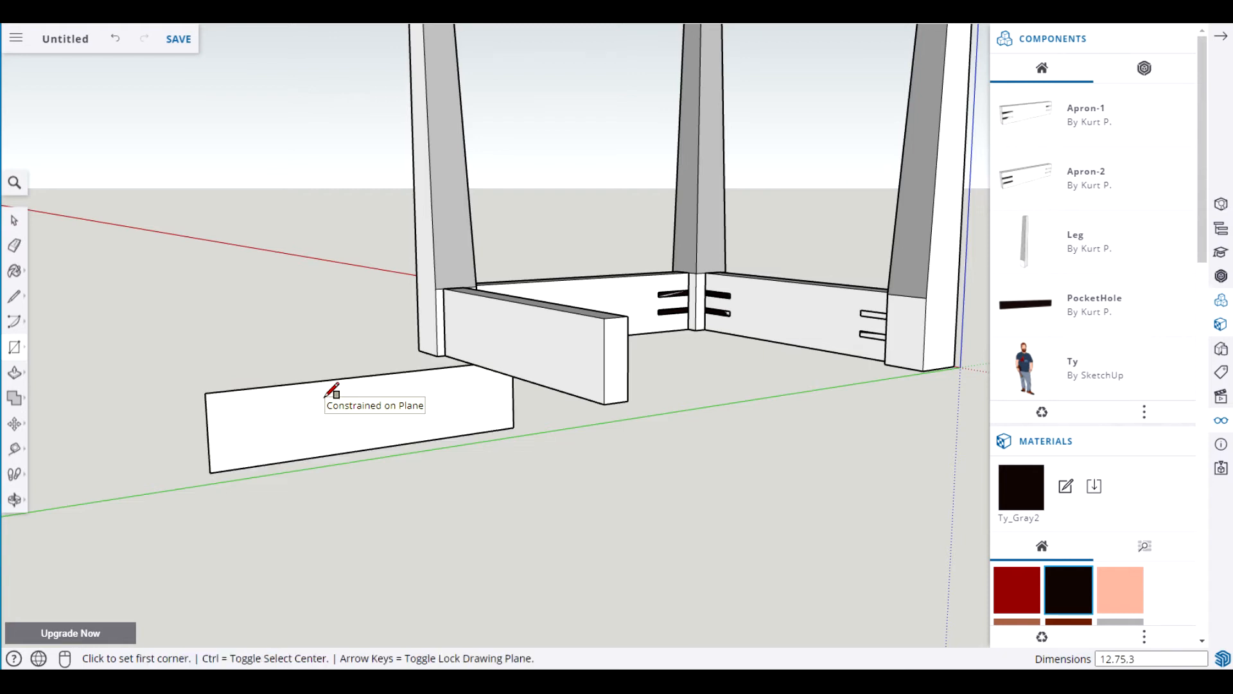
key("space")
Push/Pull the new rectangle to a thickness of 1 inch.
key("p")
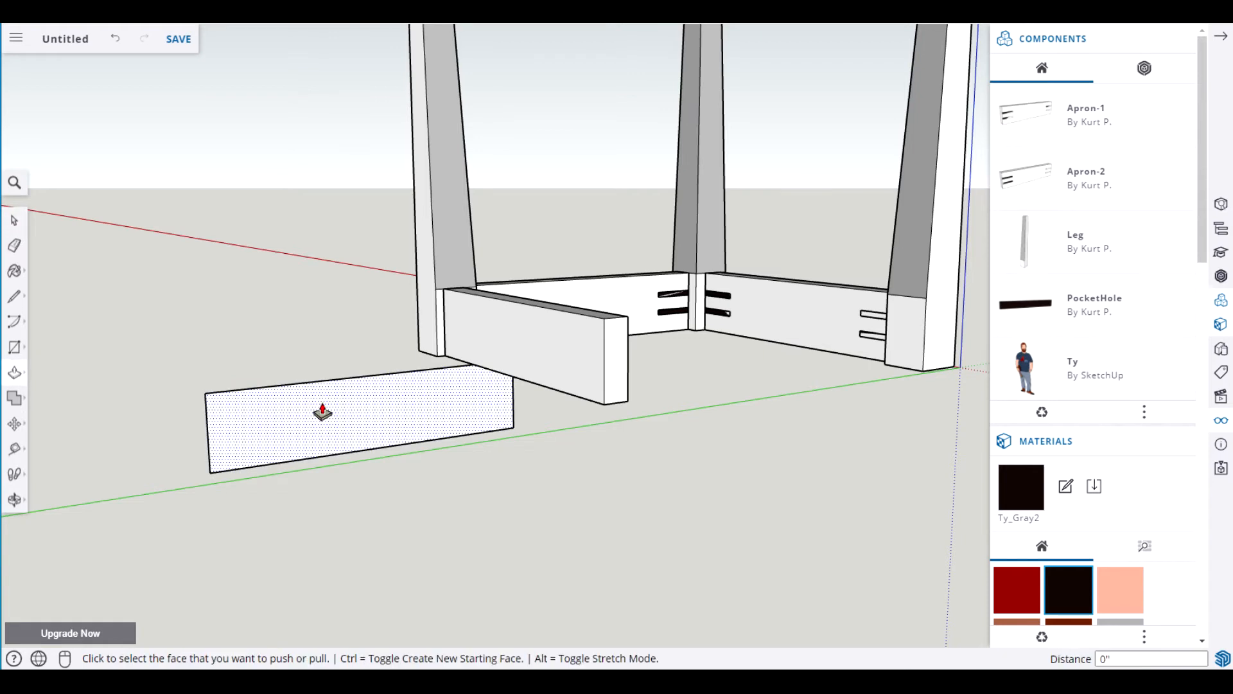
left_click(313, 418)
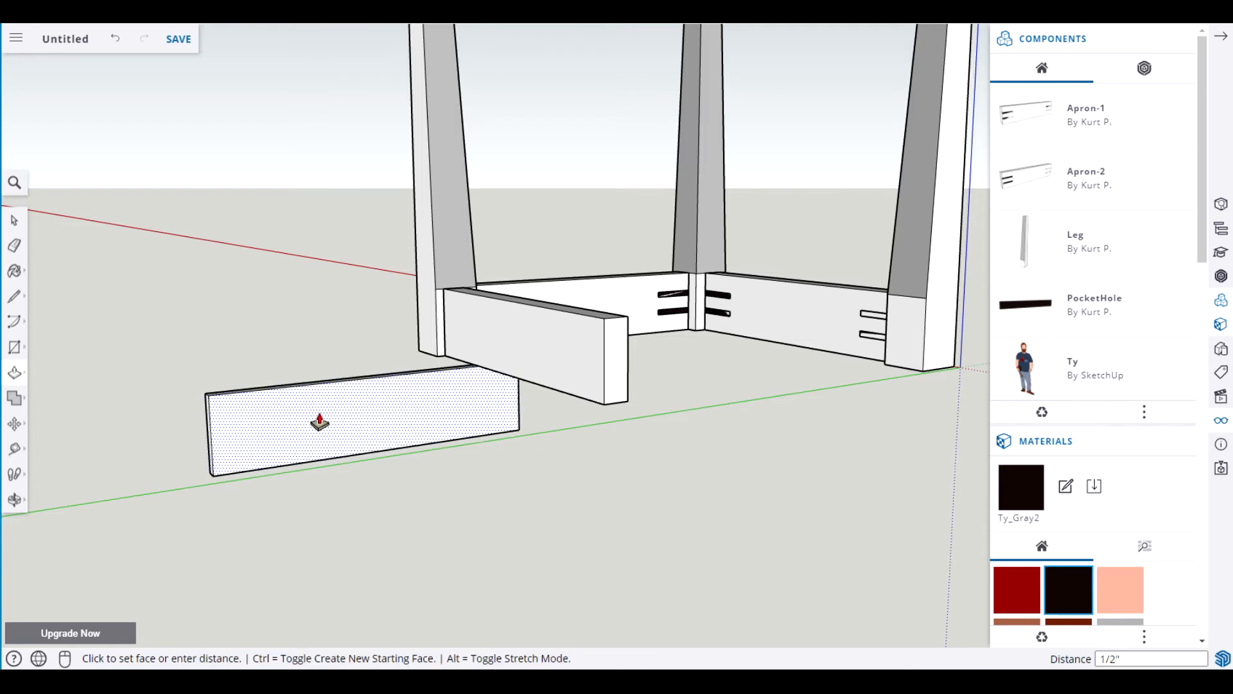
type("1")
key("Return")
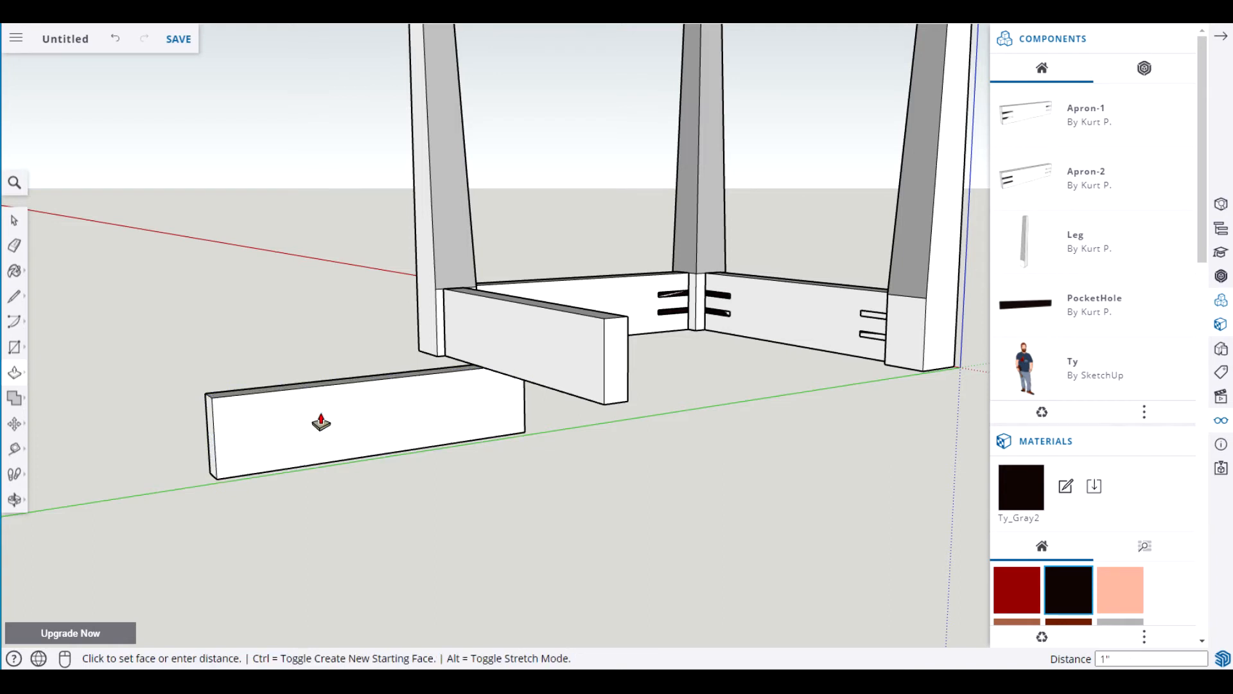
key("space")
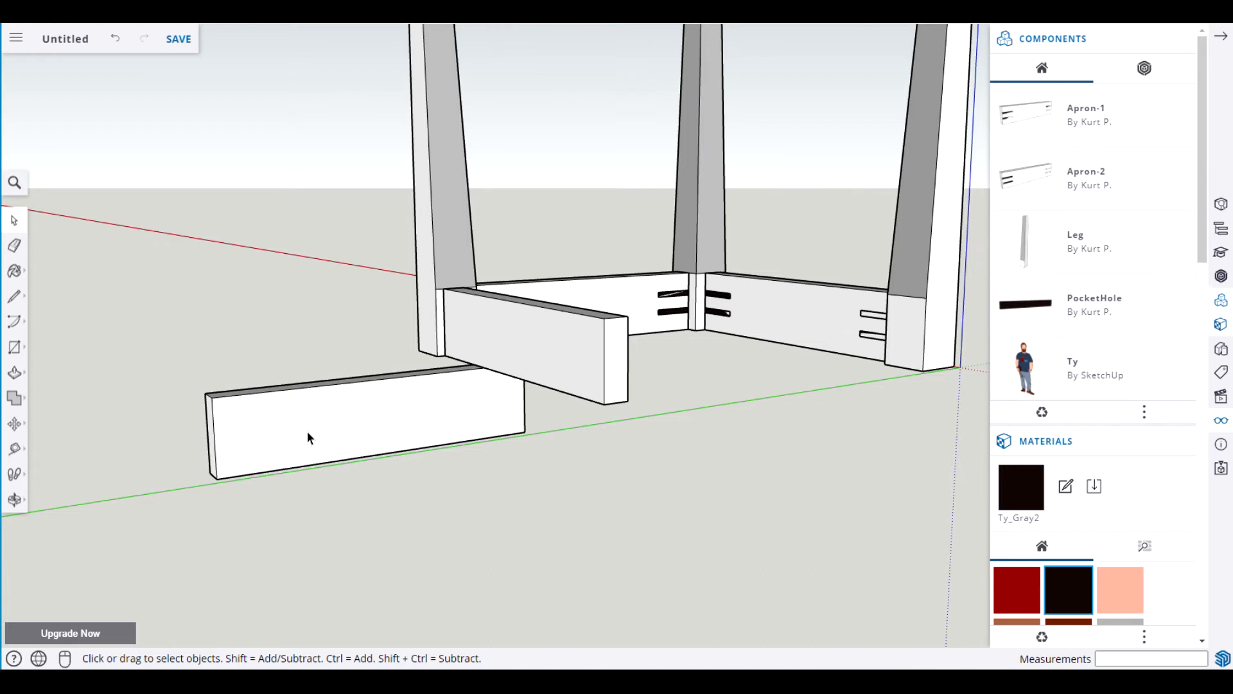
Move the whole new board along the green axis, clear of the table frame, and deselect it.
triple_click(307, 431)
key("m")
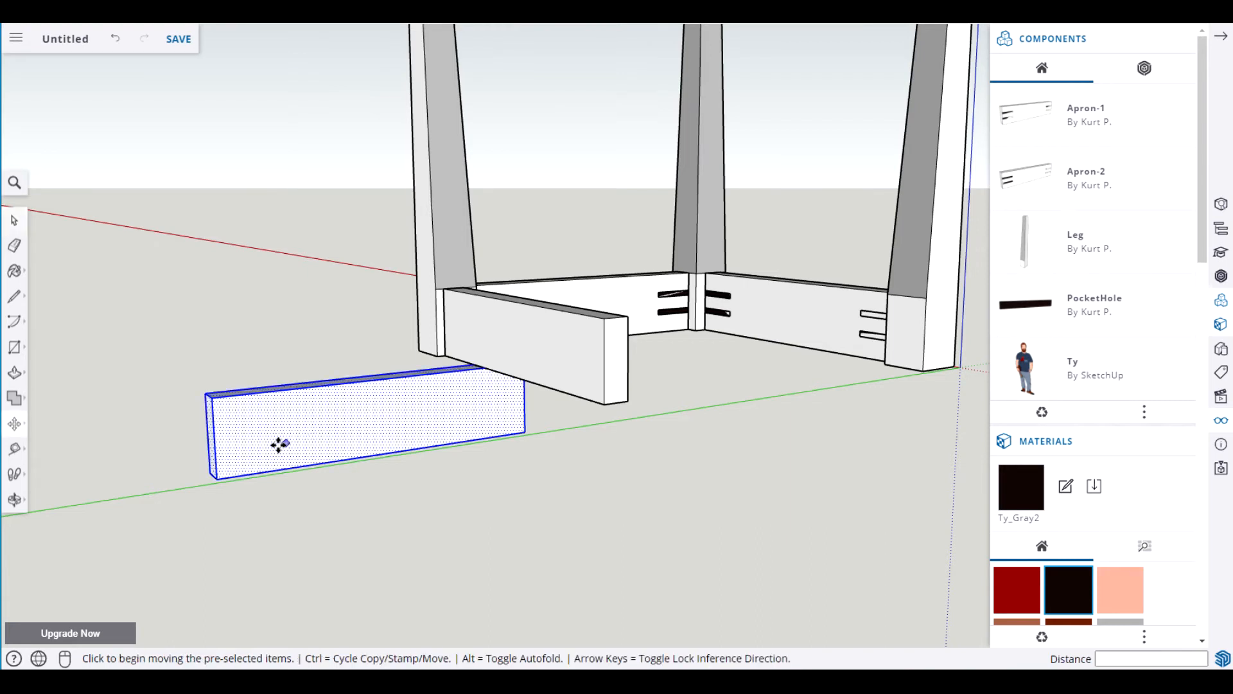
left_click(217, 476)
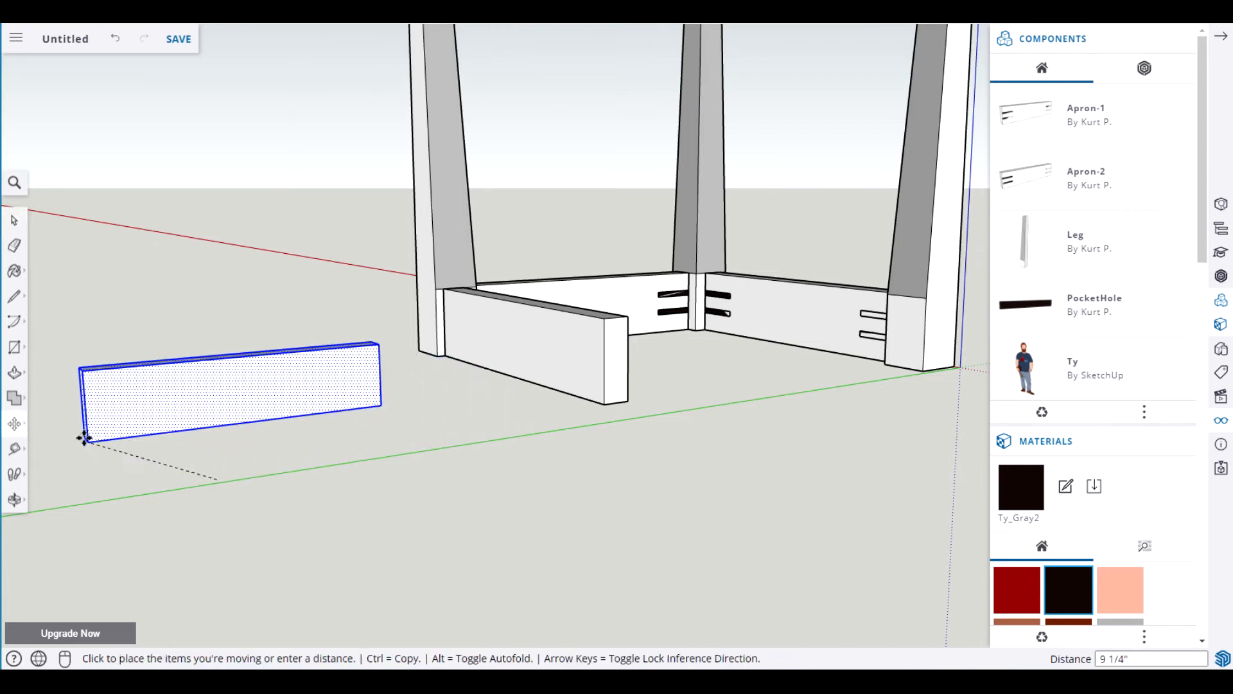
key("Up")
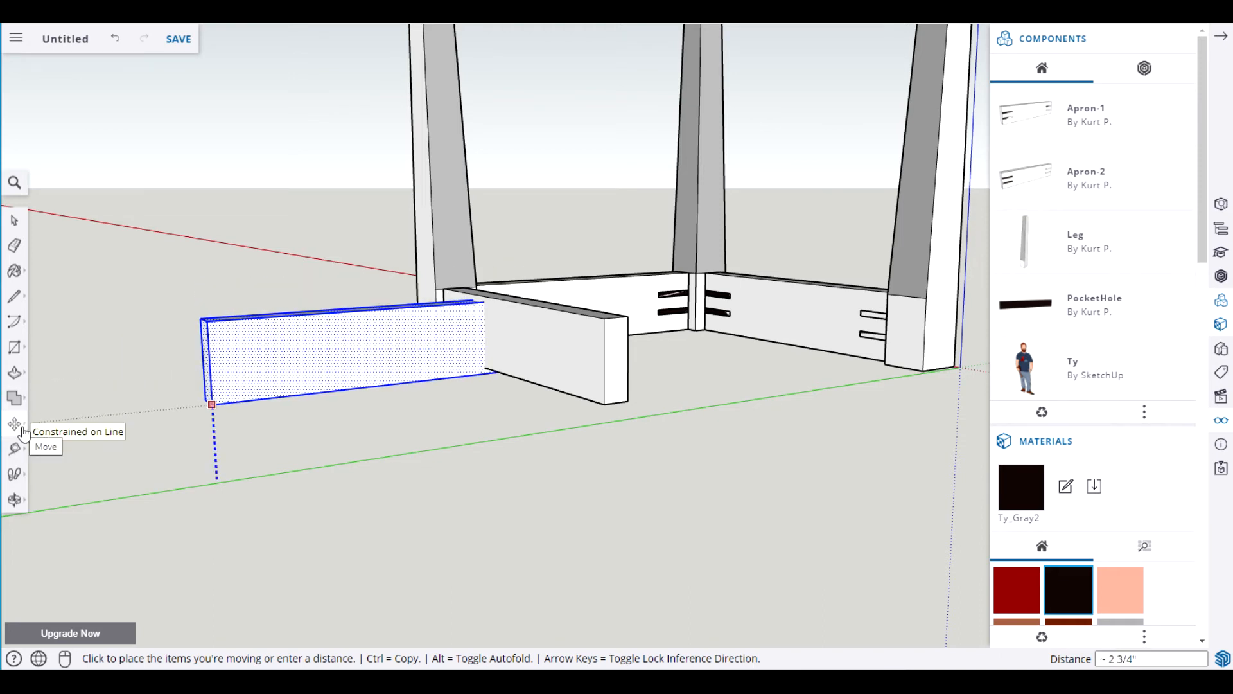
key("Left")
left_click(52, 425)
key("space")
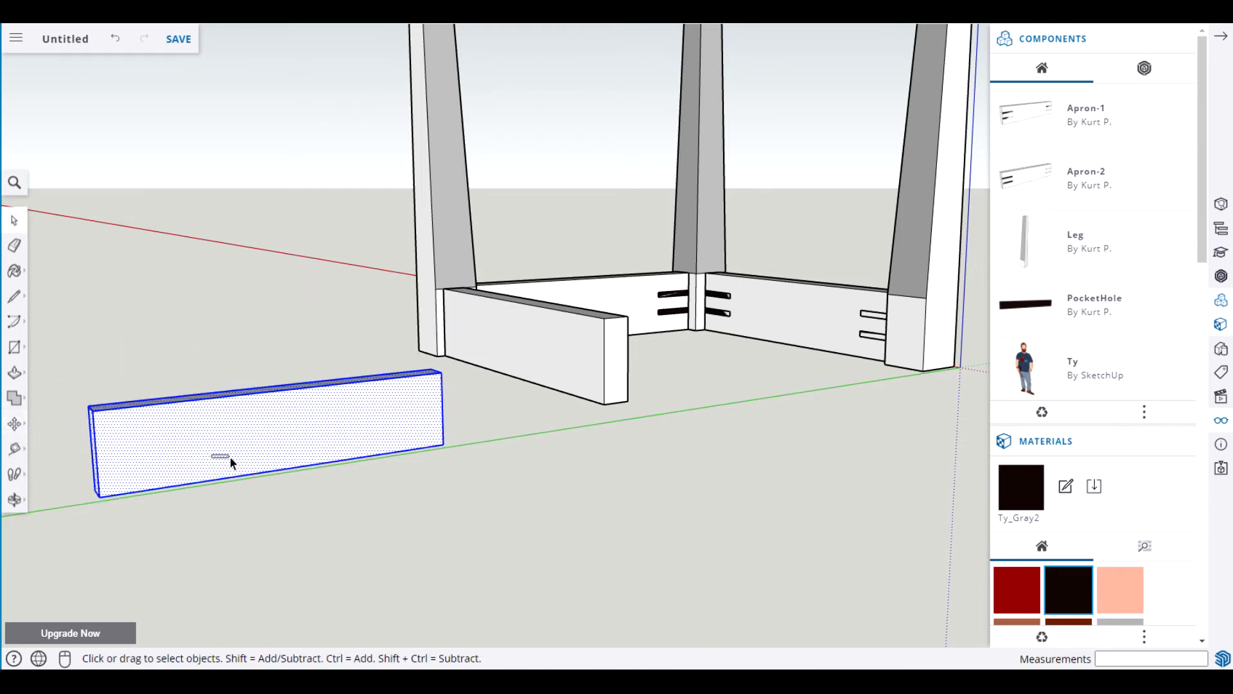
left_click(310, 495)
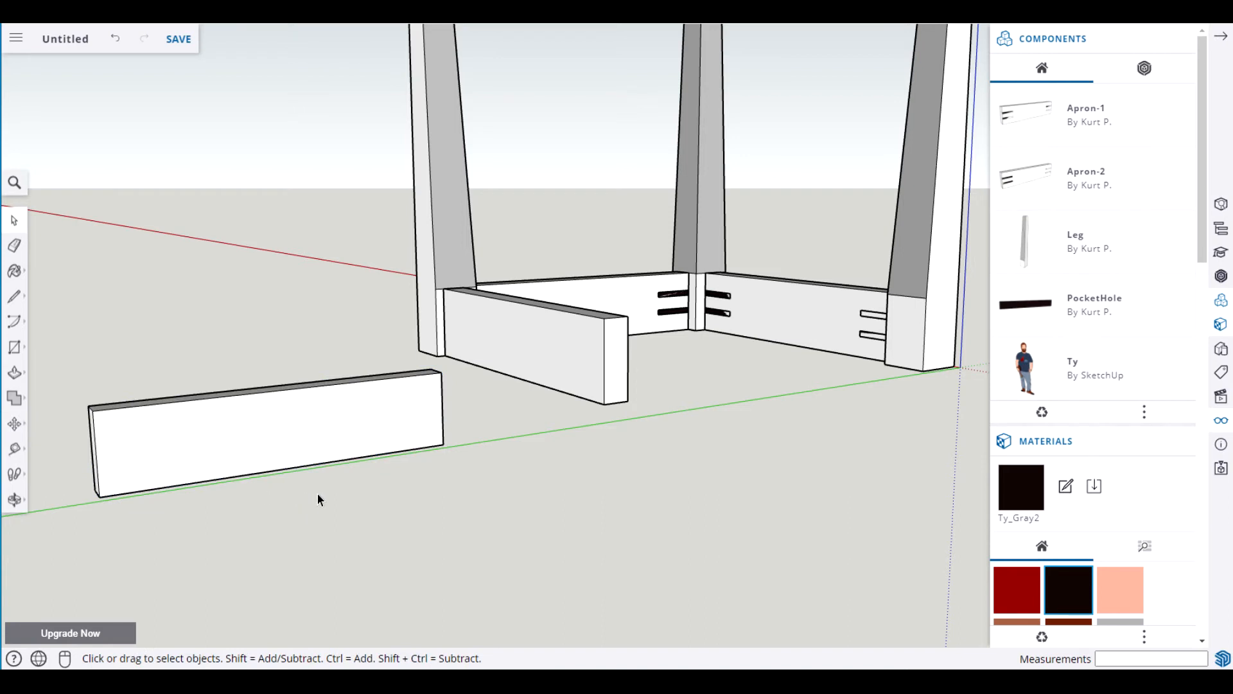
Place a PocketHole component at the new board's lower front corner and copy it to the upper corner, dividing the spacing with /3.
left_click(1034, 304)
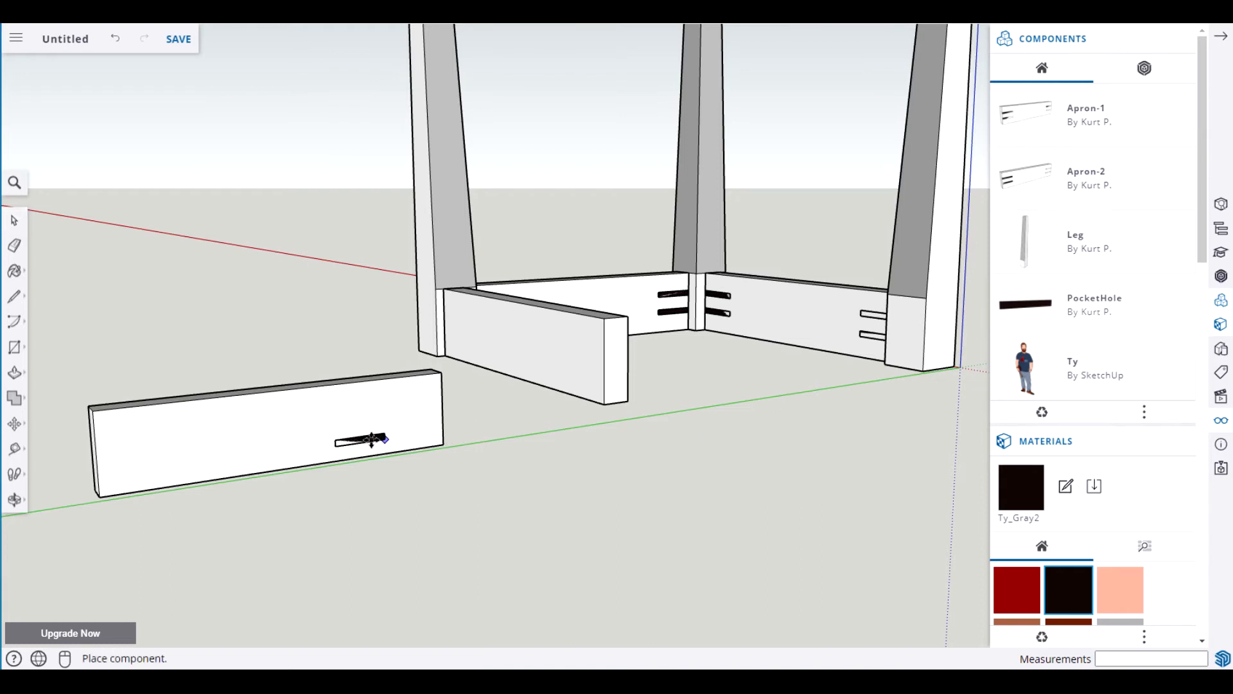
left_click(163, 488)
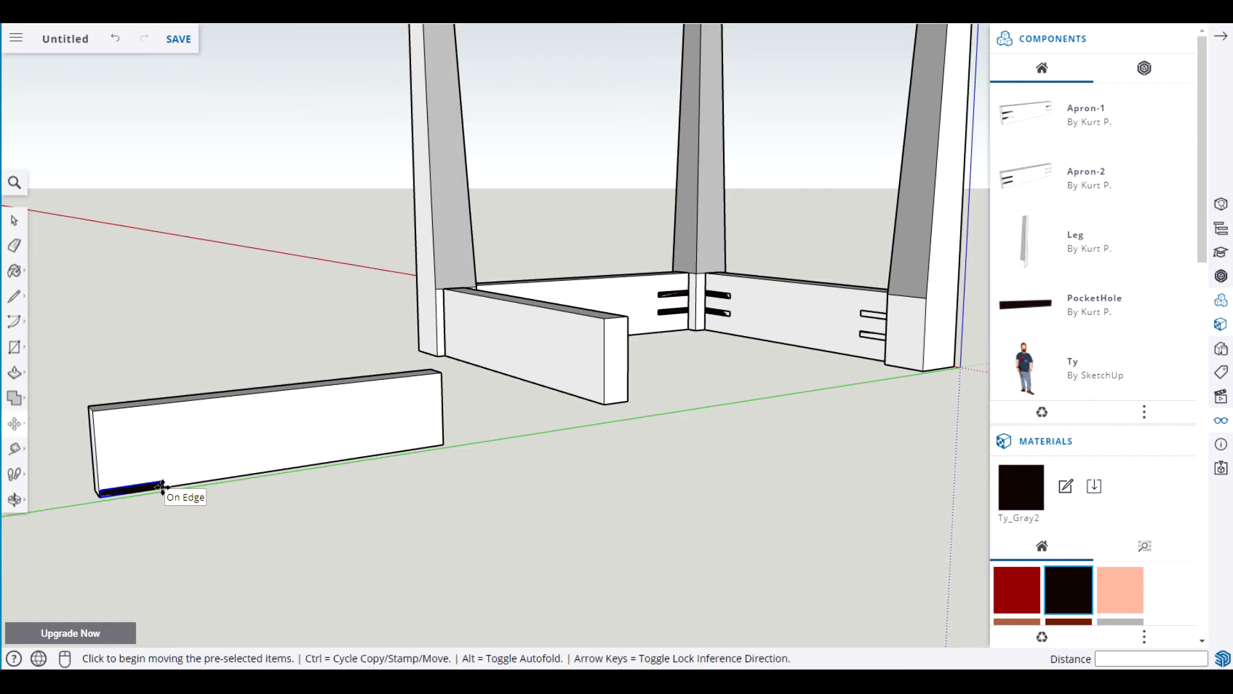
scroll(163, 512, "up", 6)
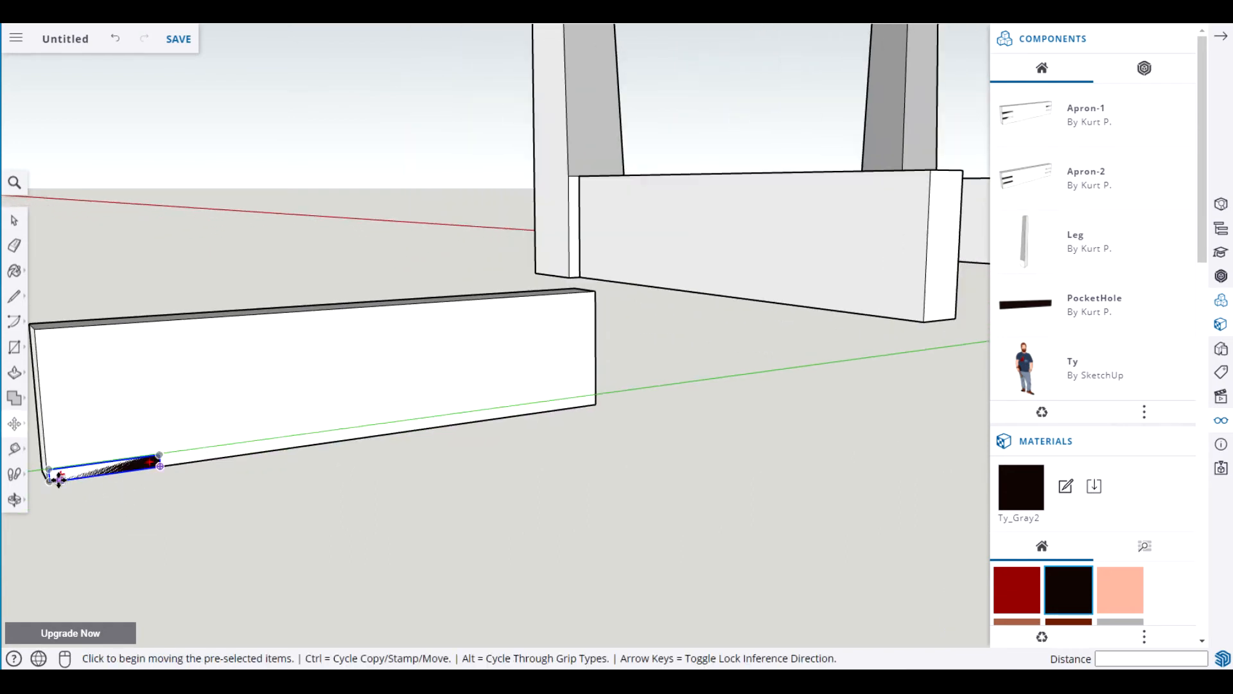
left_click(49, 470)
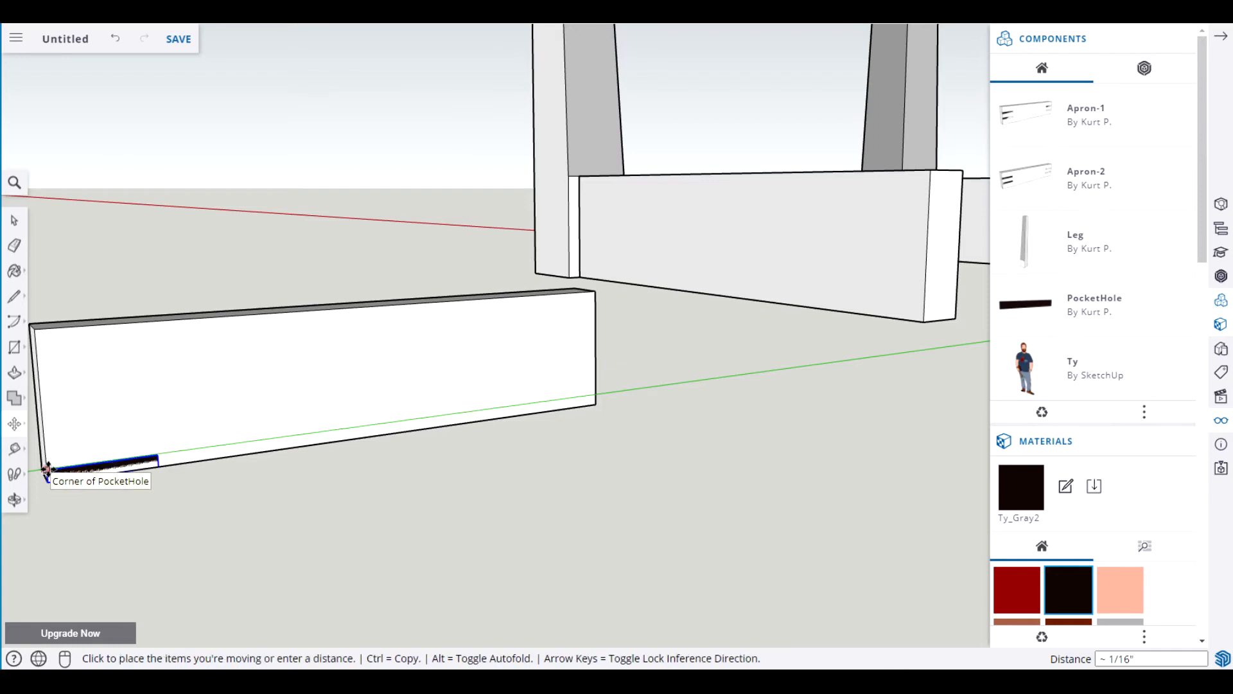
key("ctrl")
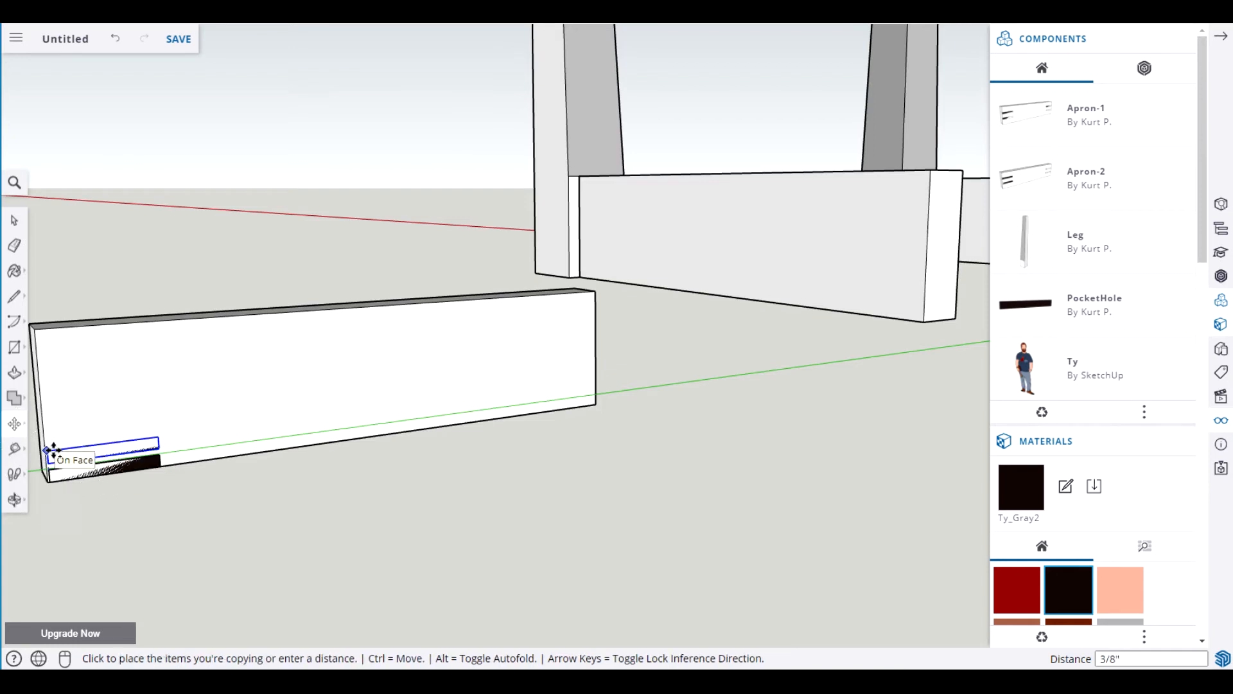
left_click(34, 328)
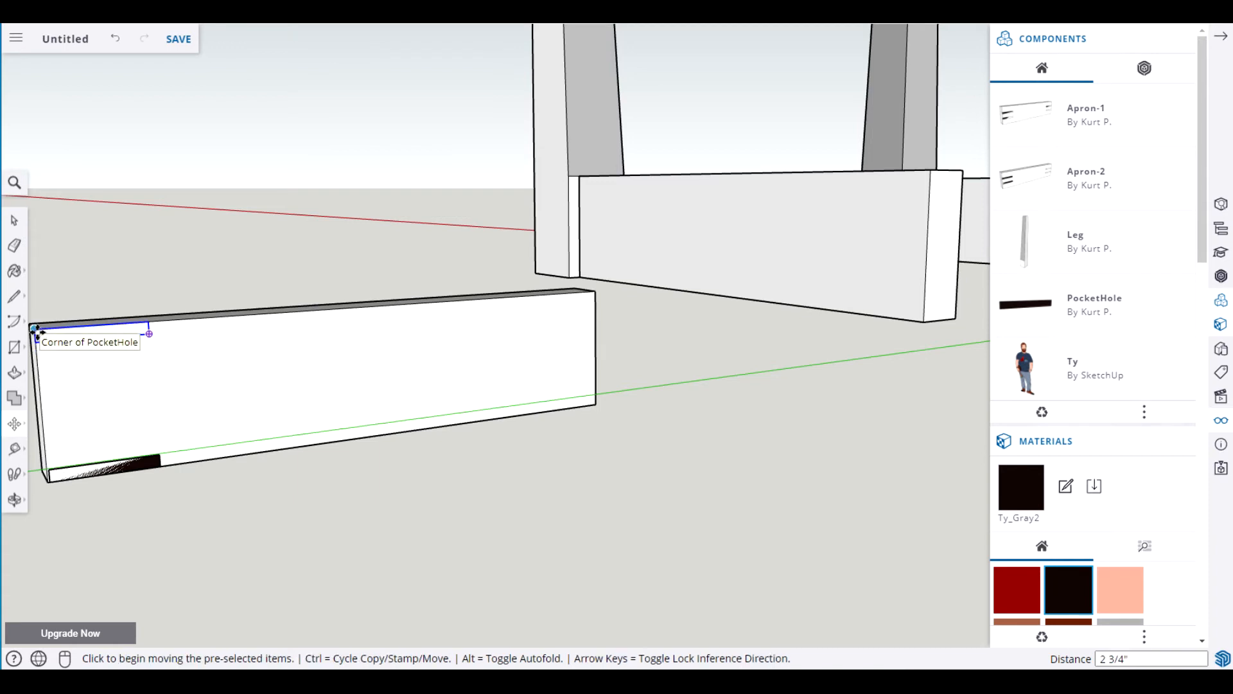
type("/3")
key("Return")
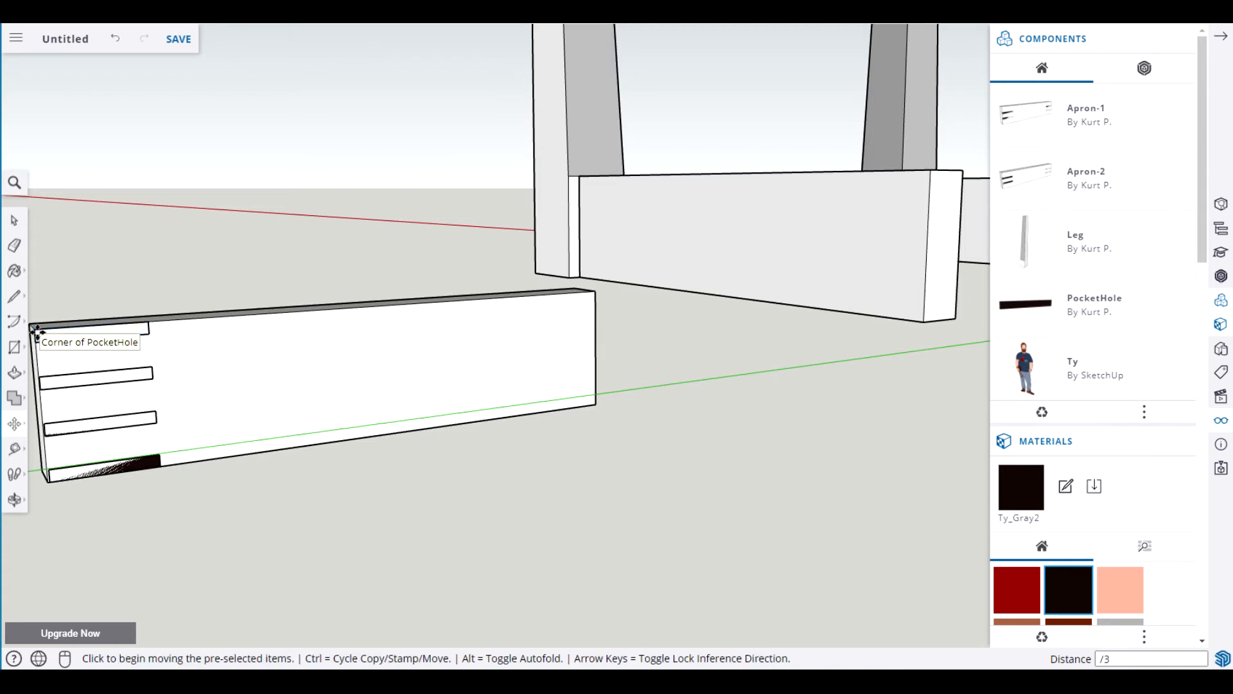
Delete the outermost pocket holes along the board's upper and lower edges, keeping the two middle ones.
key("space")
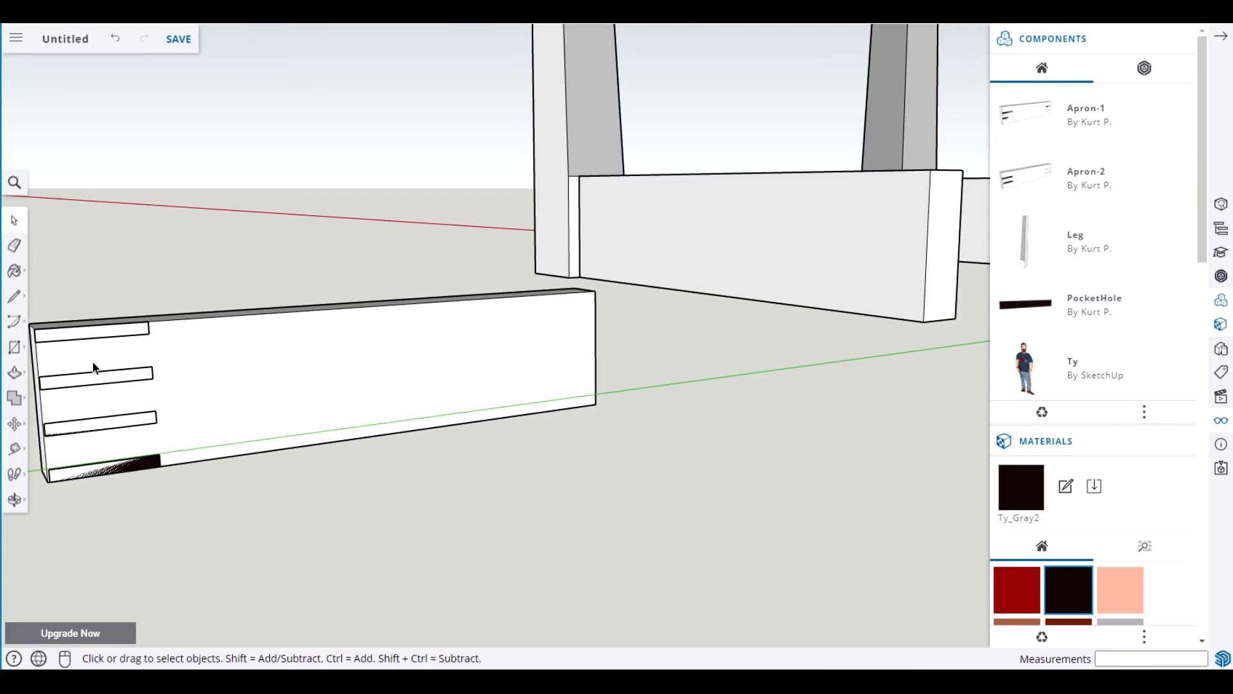
left_click(79, 335)
key("Delete")
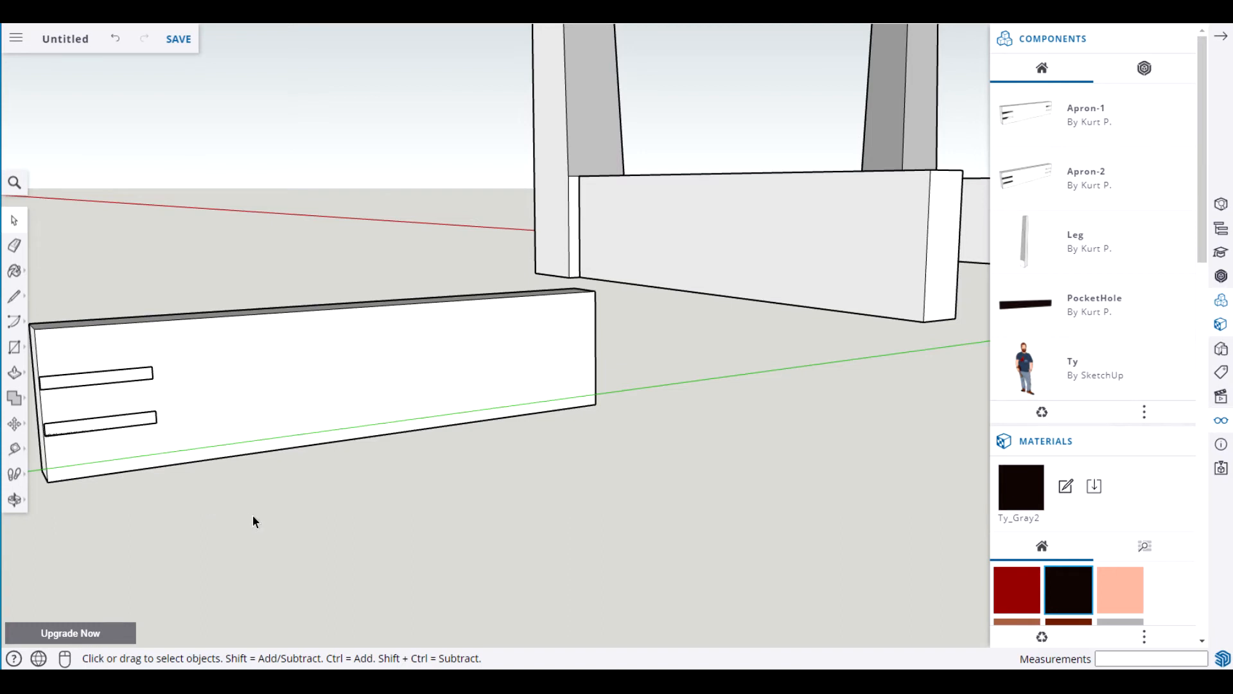
Select both remaining pocket holes and start moving them from the upper hole's inner end along the face toward the board's opposite end.
left_click(121, 380)
left_click(125, 424, "shift")
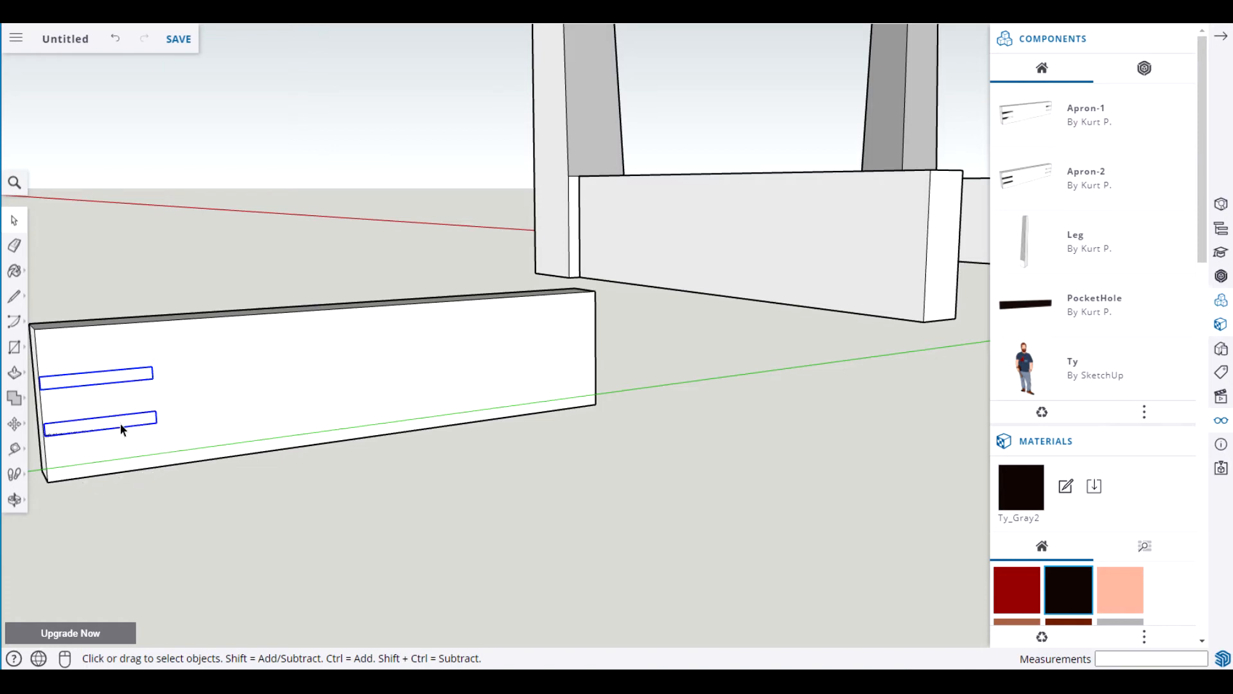
key("m")
left_click(154, 372)
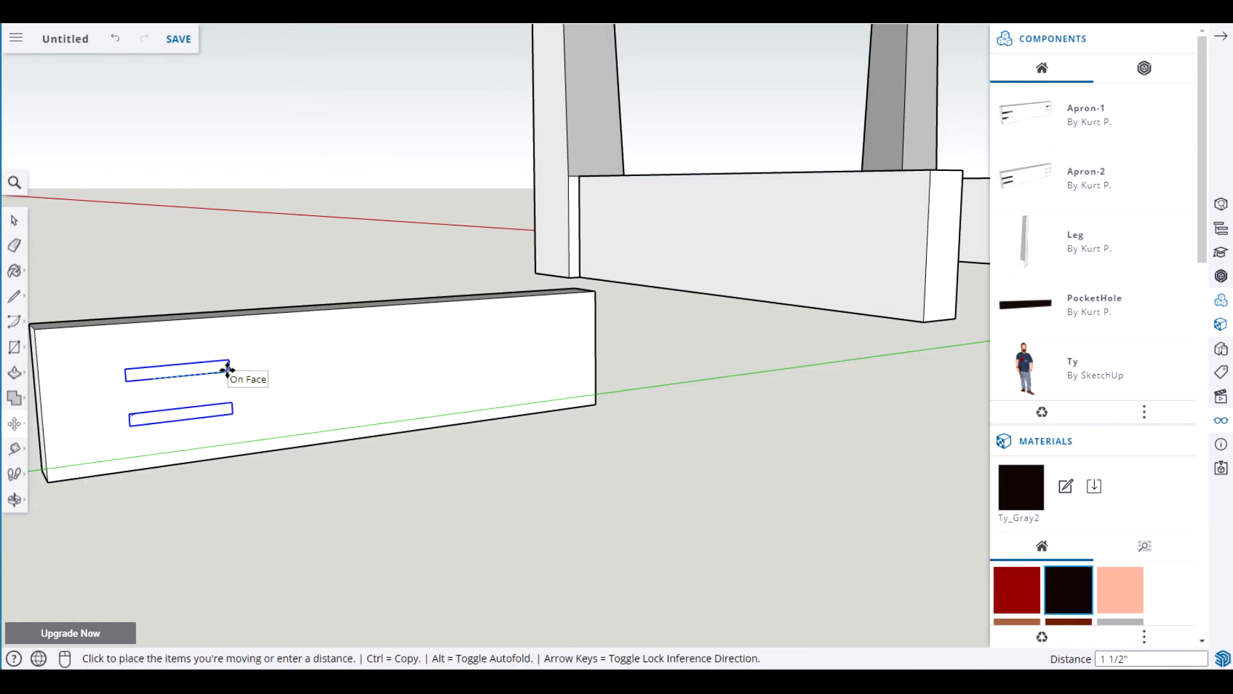
Copy the pair of pocket holes to the opposite end of the loose apron board's face.
key("ctrl")
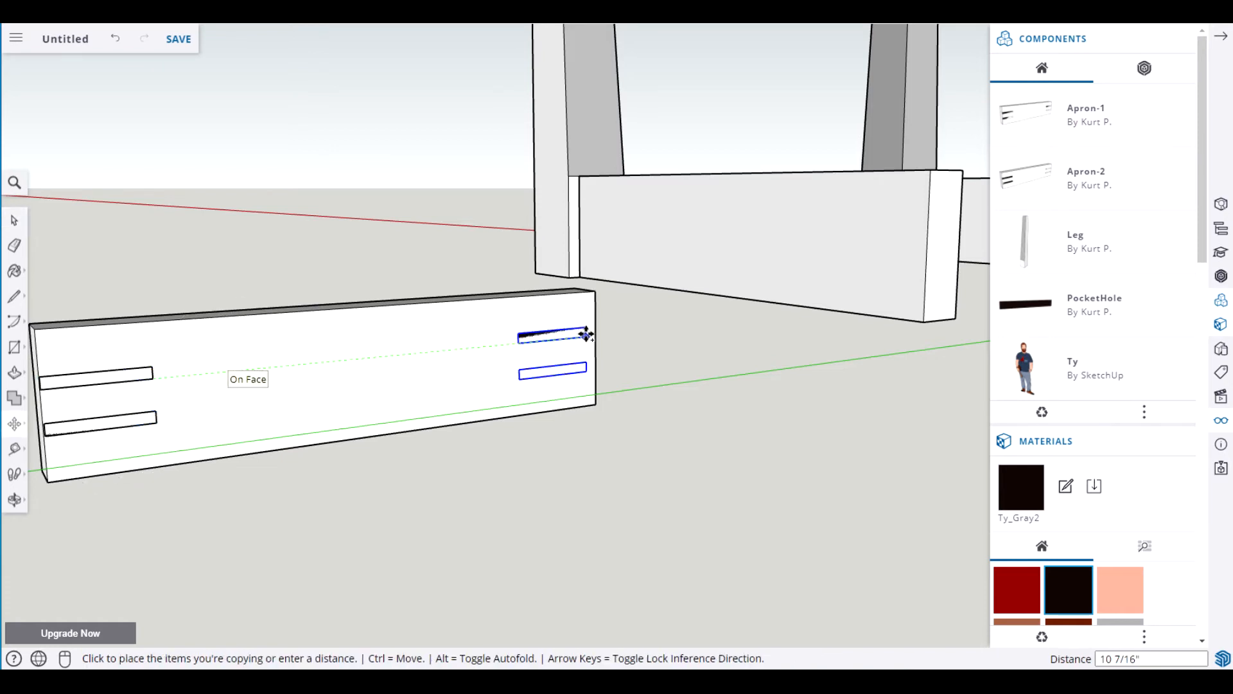
left_click(595, 334)
middle_click_drag(437, 485, 655, 465)
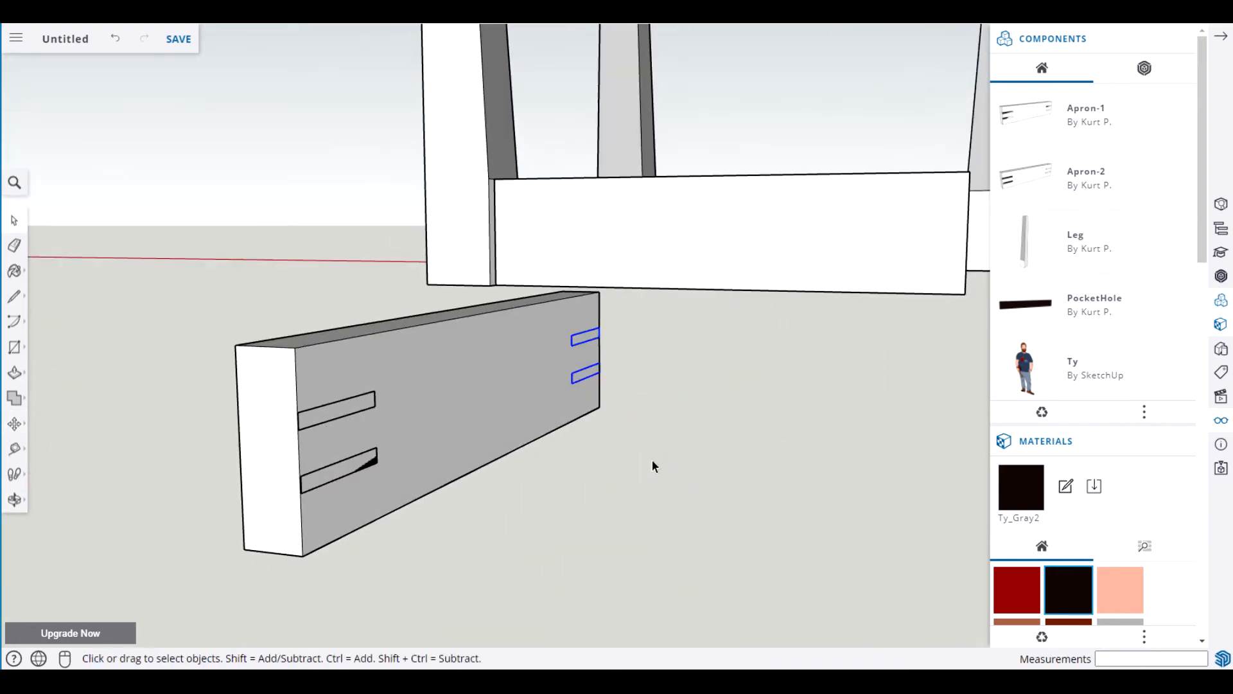
Add guides 0.25" inside the upper and lower edges of the board face opposite the pocket holes.
middle_click_drag(132, 503, 598, 474)
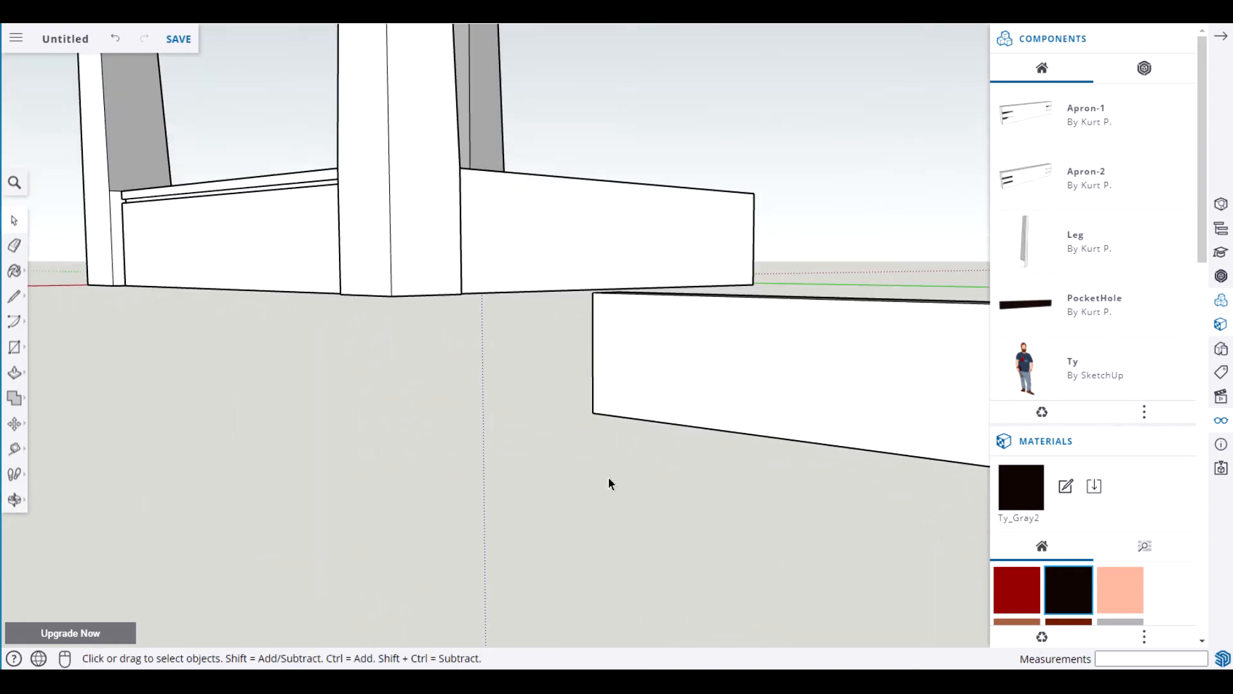
scroll(644, 492, "down", 1)
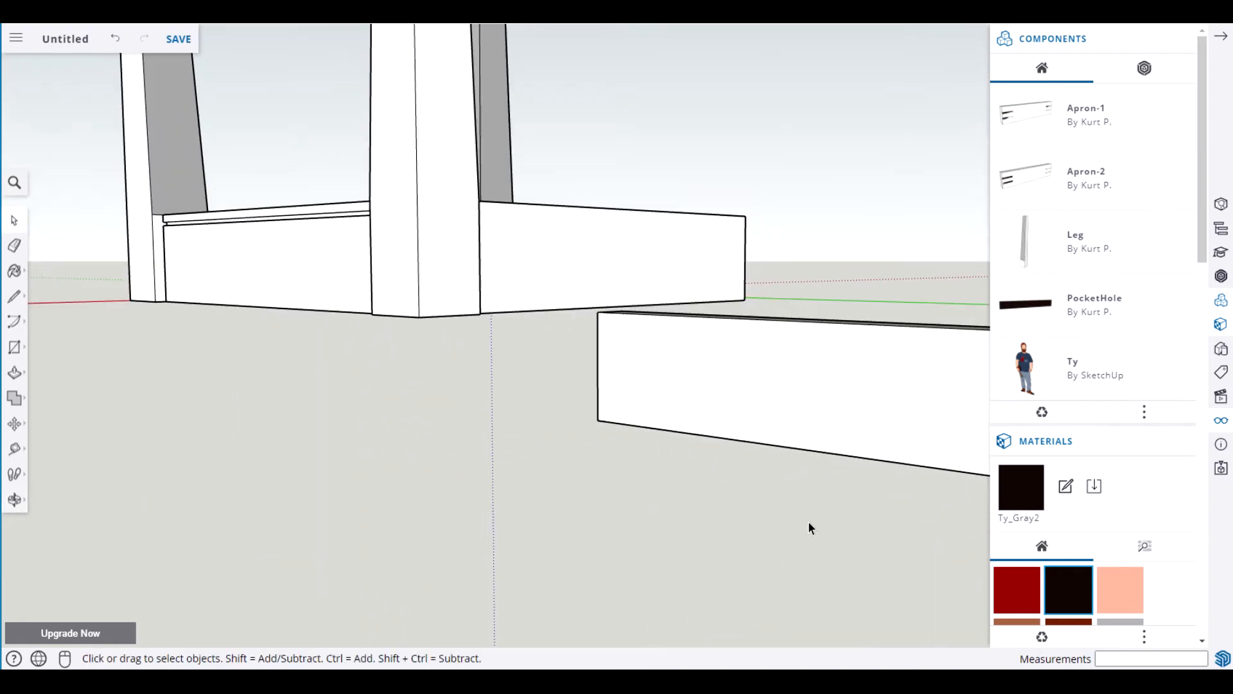
middle_click_drag(808, 522, 507, 506, "shift")
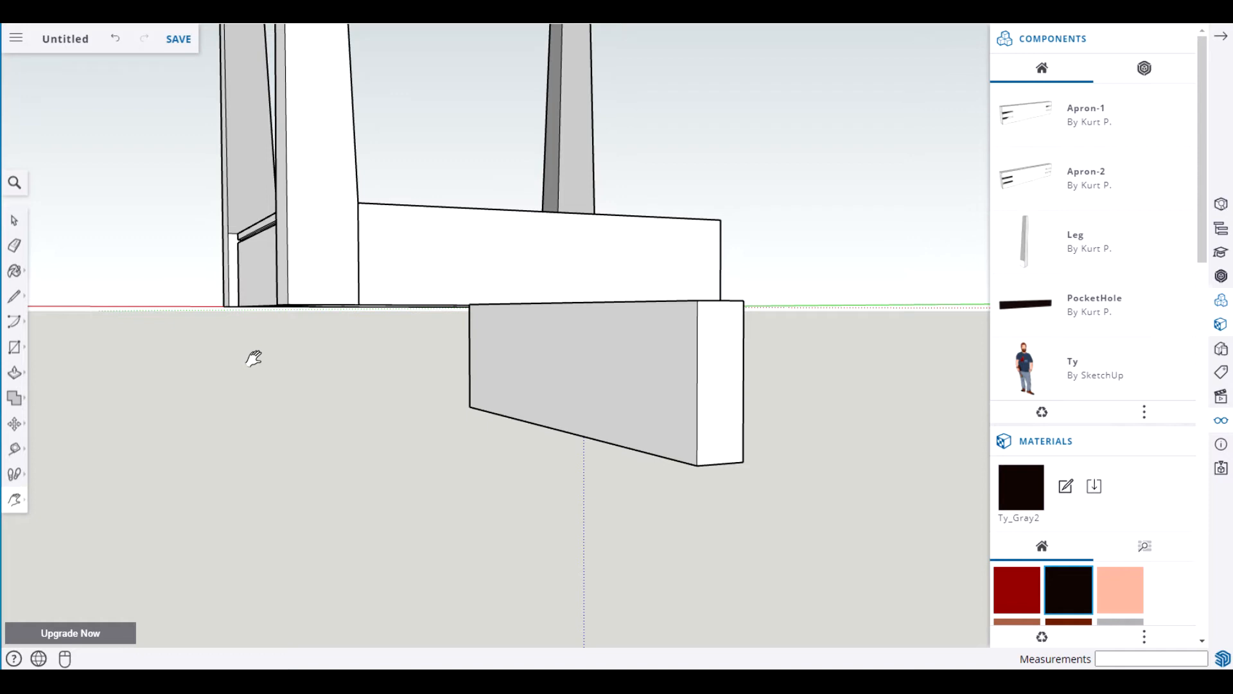
key("t")
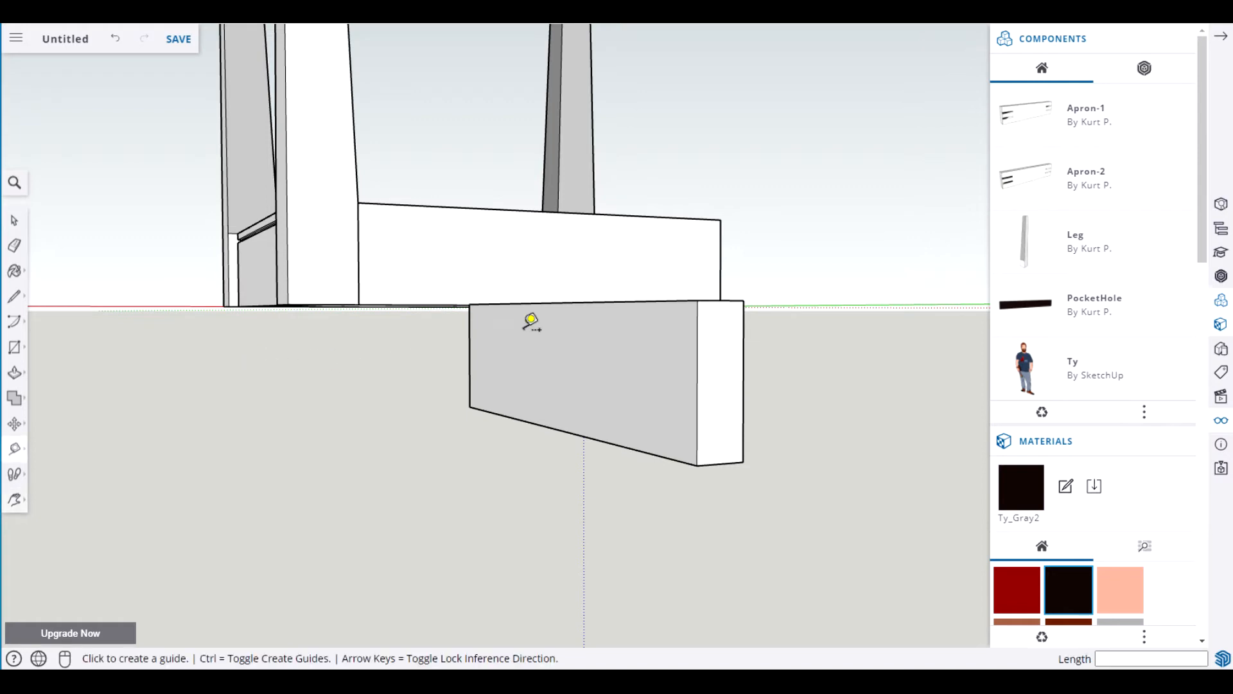
left_click(599, 301)
type(".2")
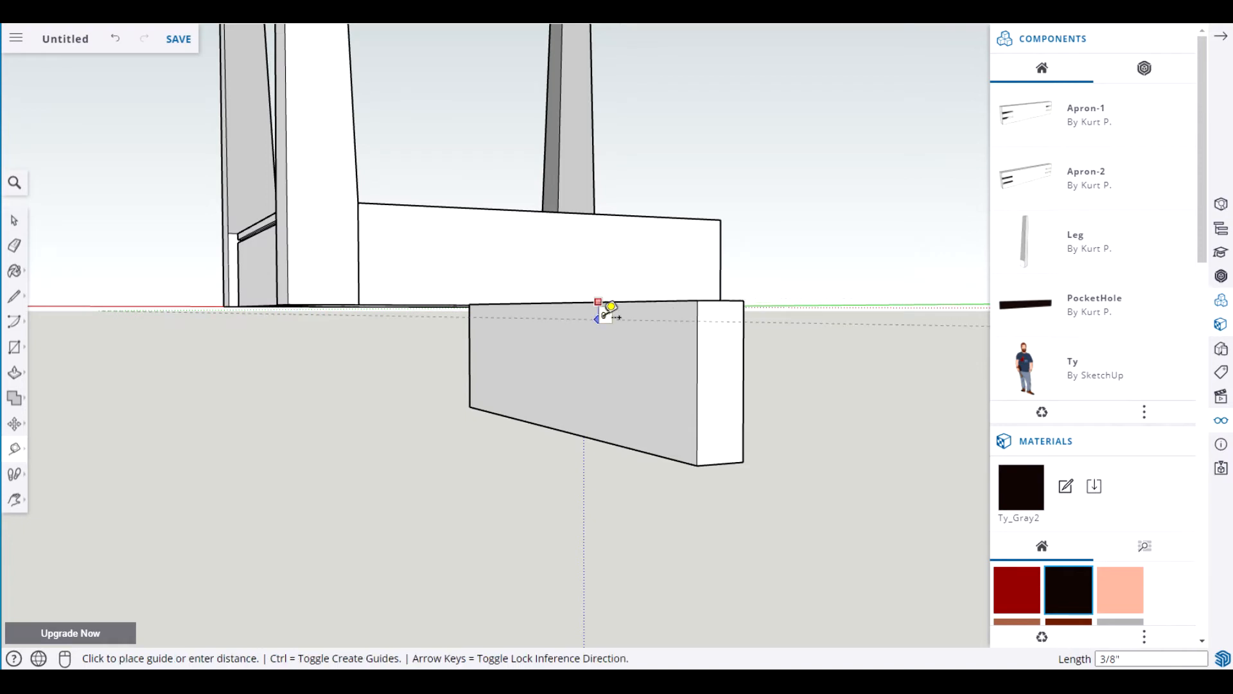
type("5")
key("Return")
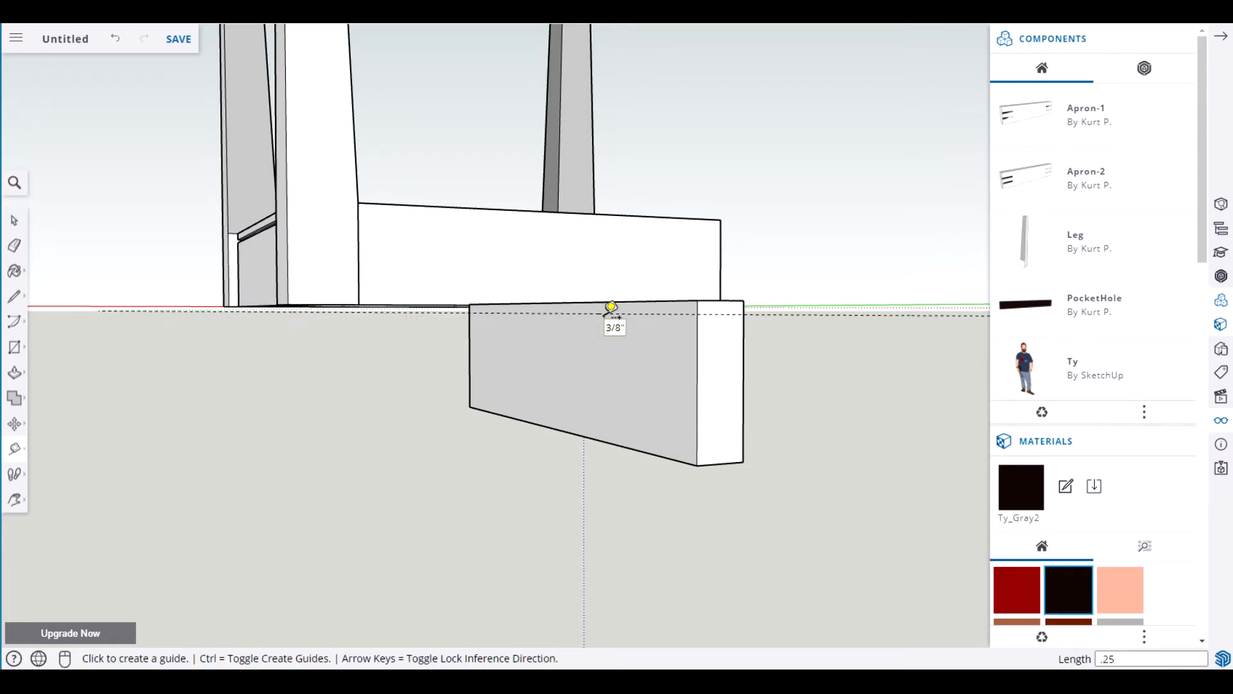
left_click(556, 427)
type(".25")
key("Return")
key("space")
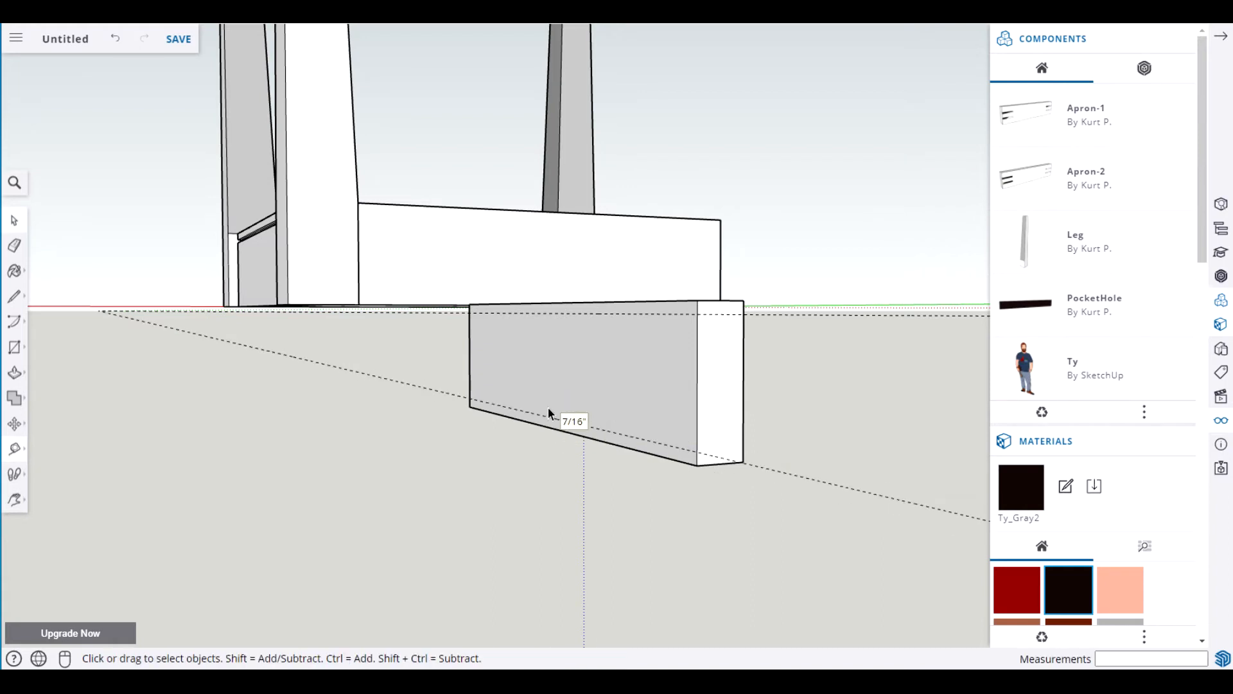
Draw 1/8" by 1/8" squares on the board's end face where both guides meet its edge, and delete all guides.
middle_click_drag(799, 391, 777, 384)
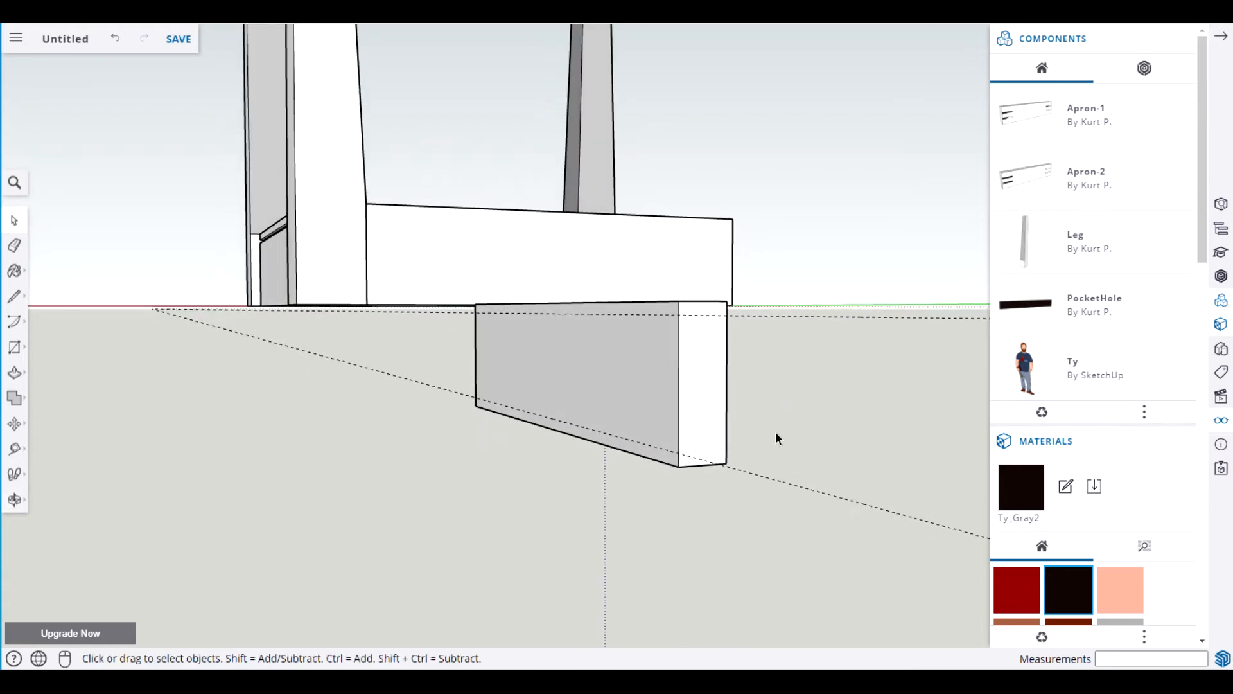
key("r")
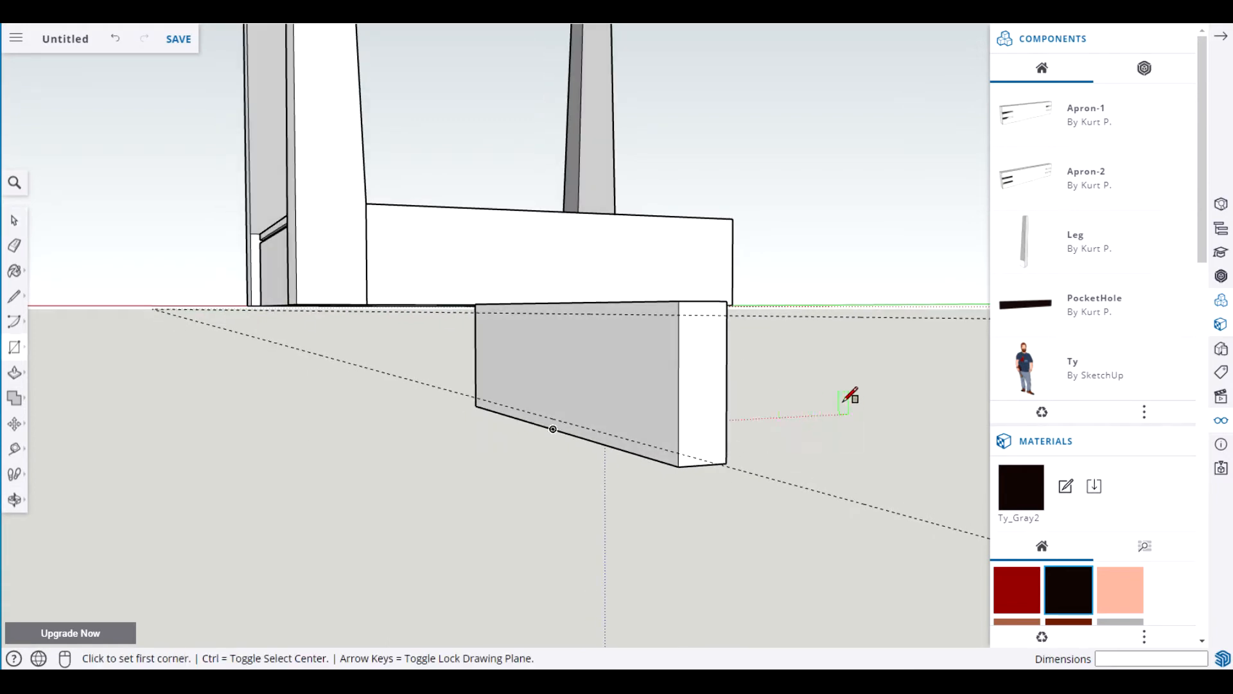
left_click(678, 314)
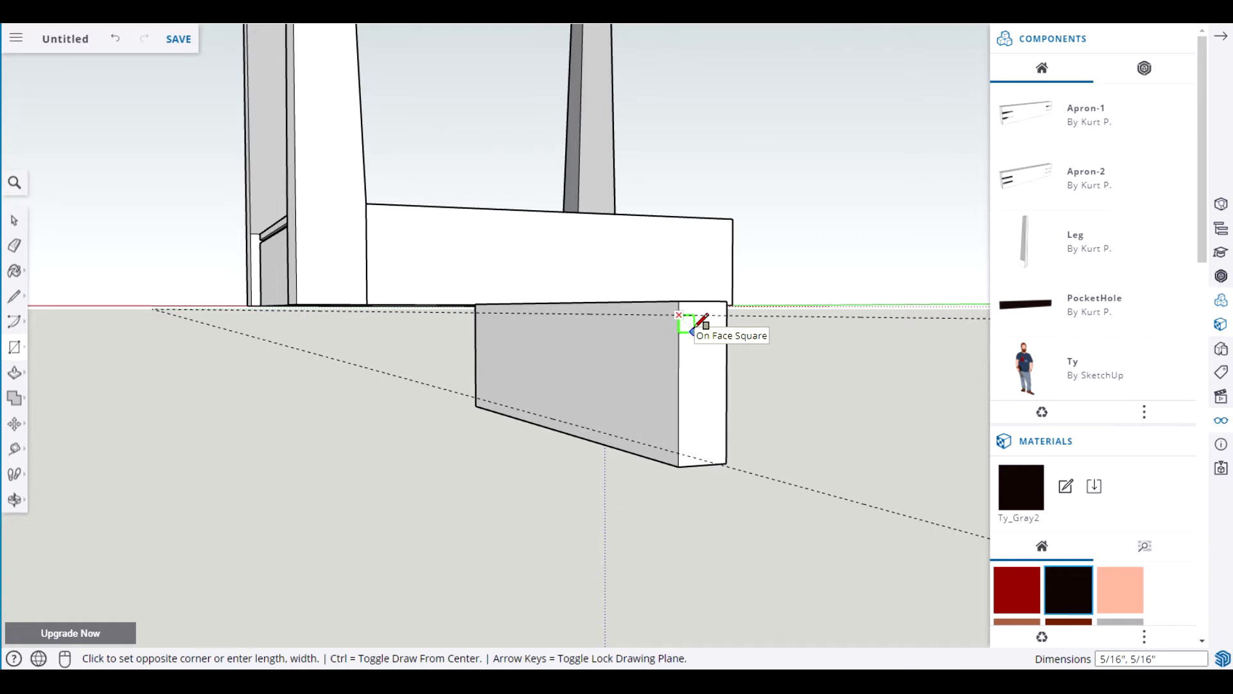
type("1/")
key("Return")
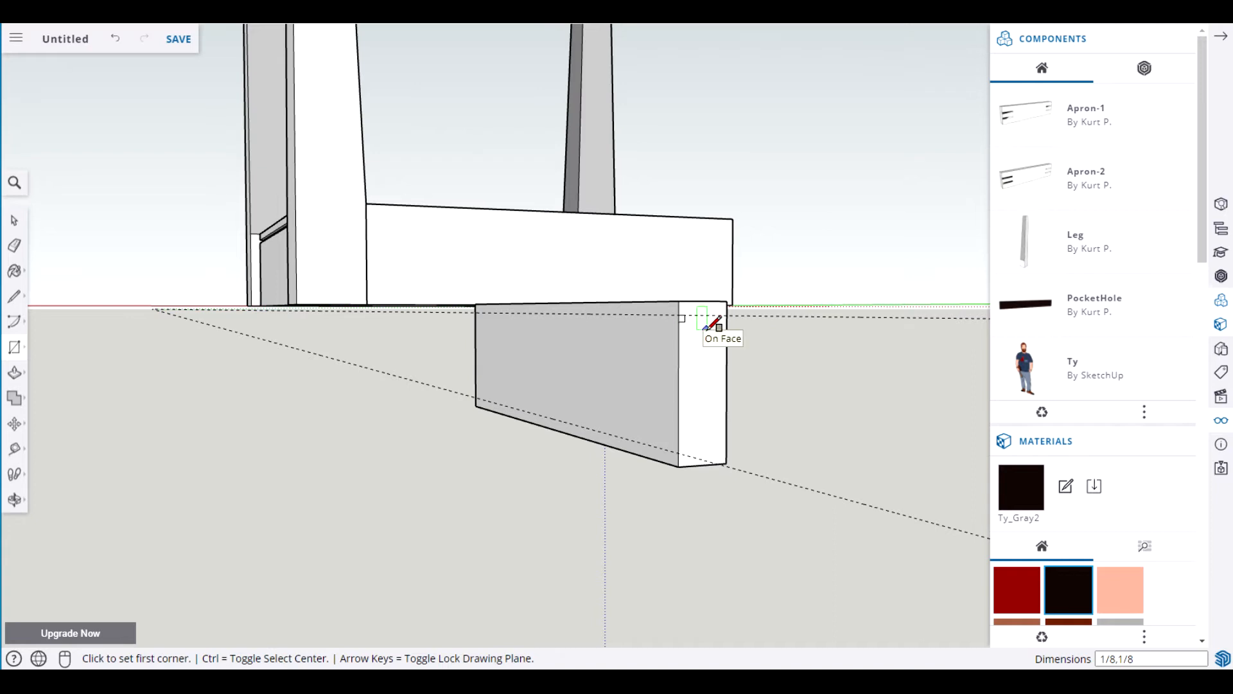
left_click(685, 444)
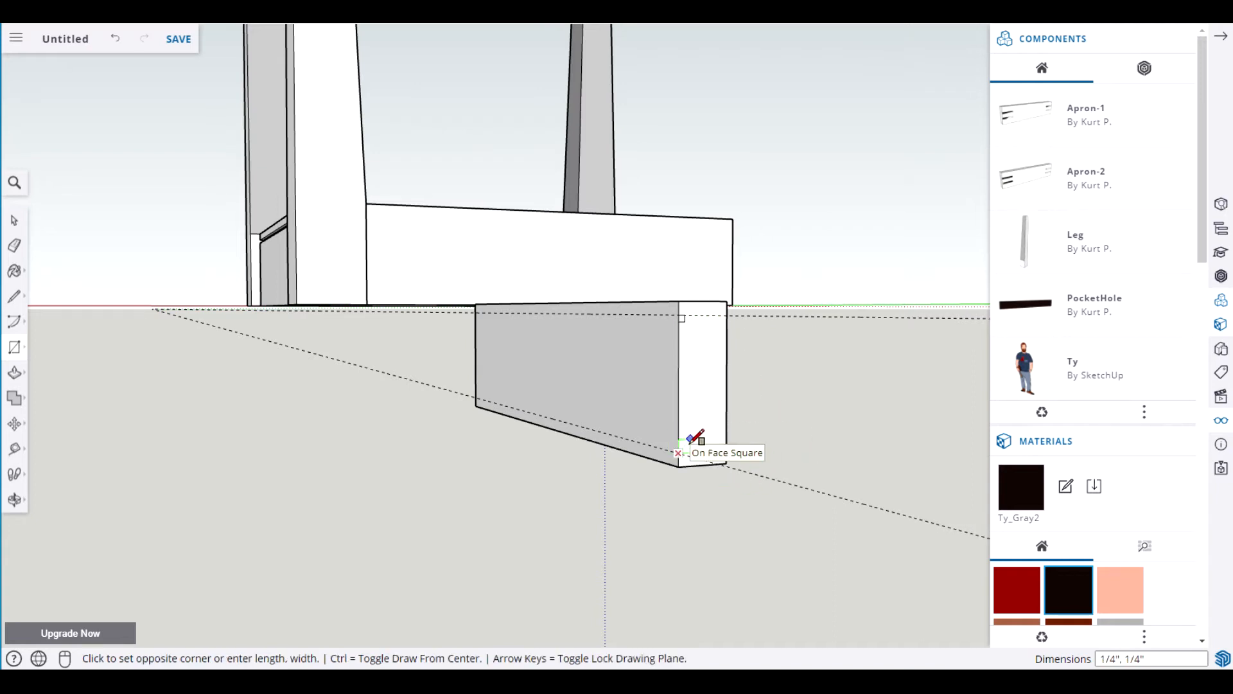
type("1/8,1/8")
key("Return")
key("space")
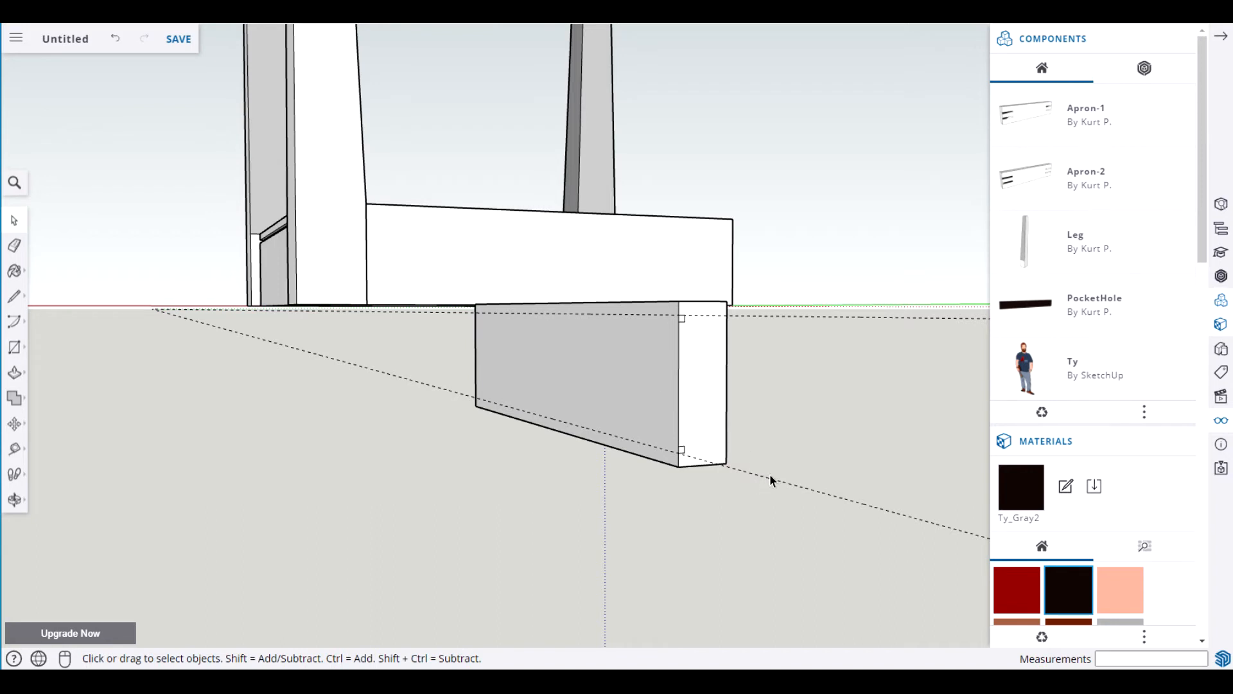
left_click(1227, 424)
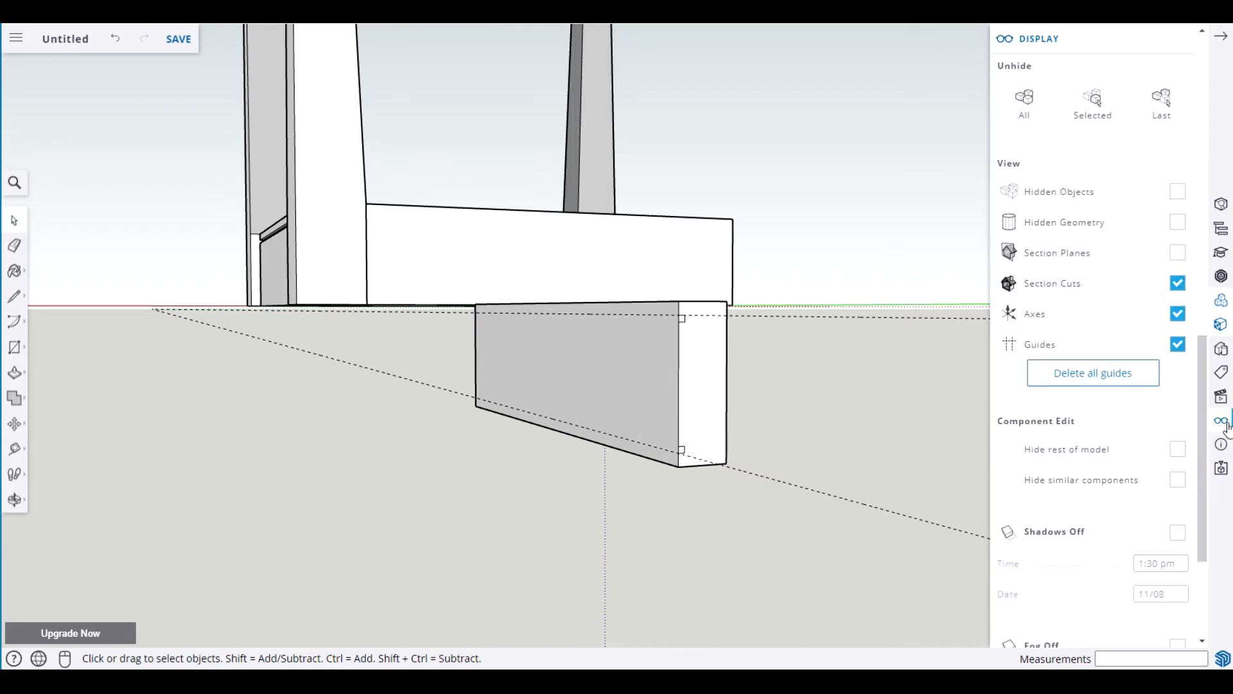
left_click(1095, 383)
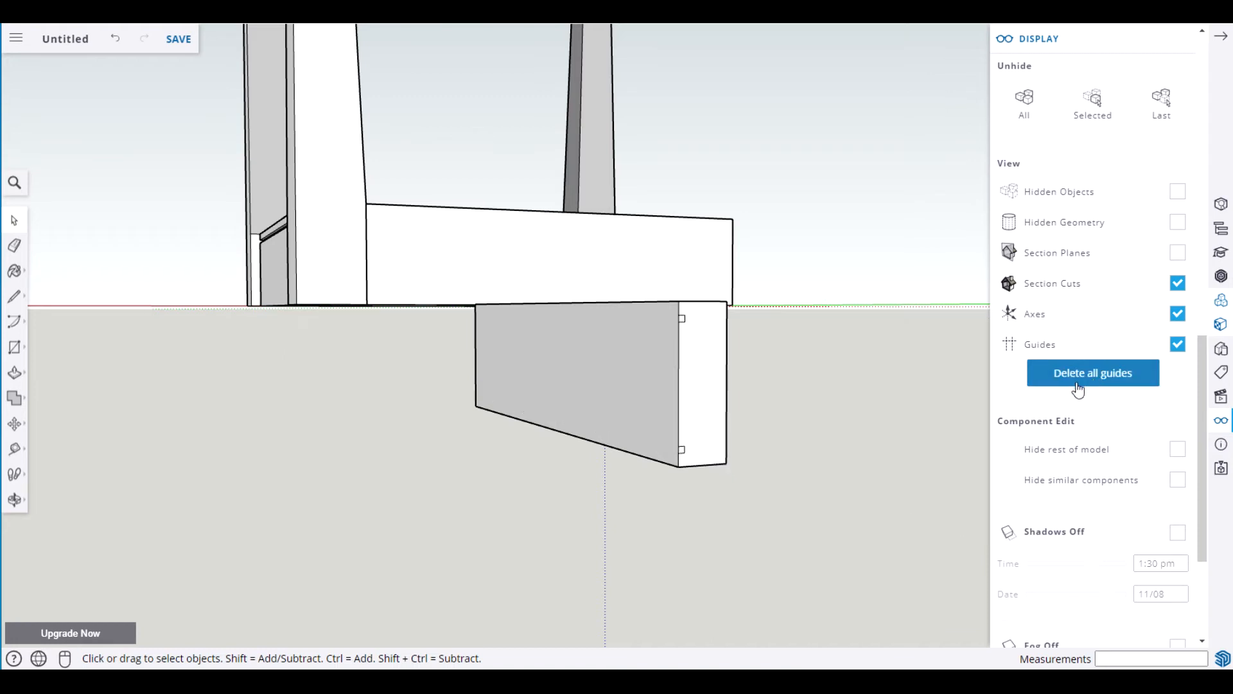
Push both small squares through the full length of the board to cut two grooves in its outer face.
key("p")
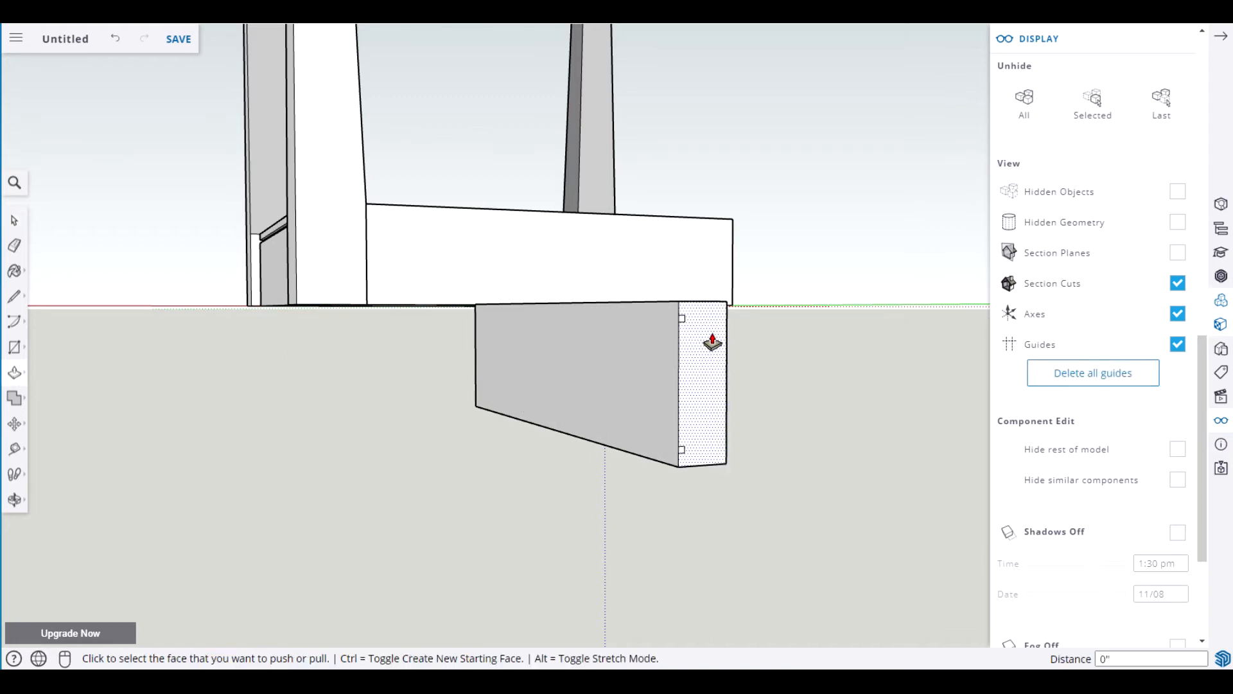
left_click(682, 327)
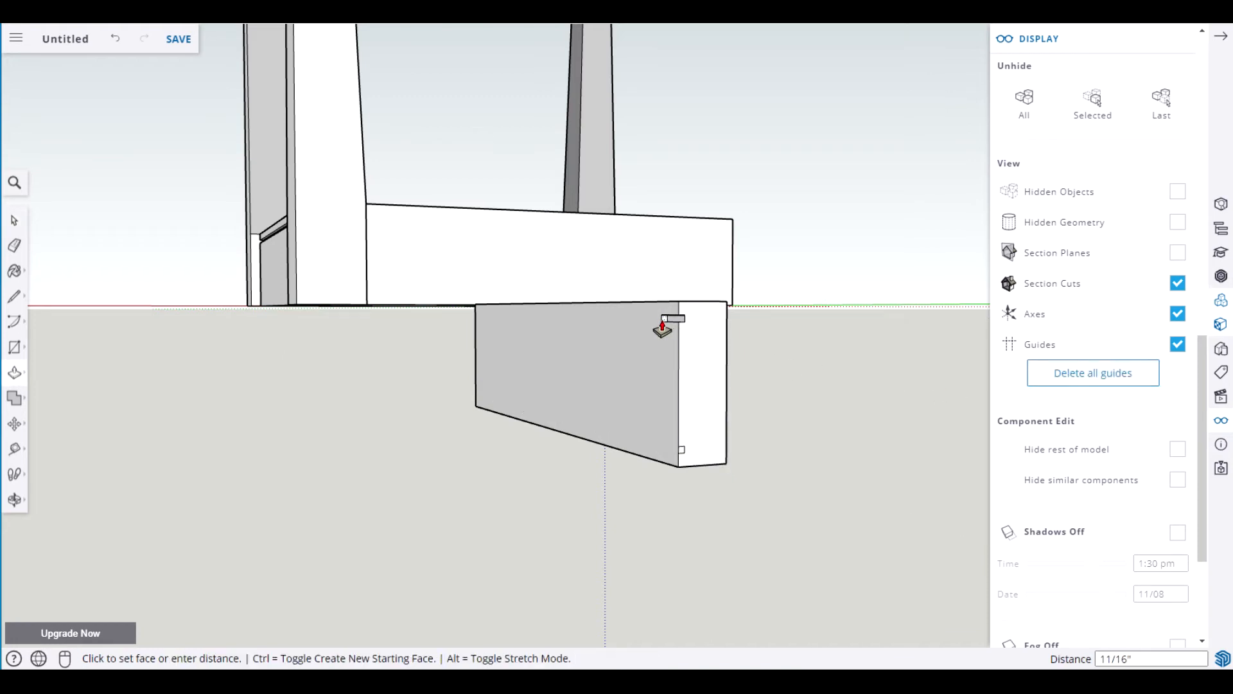
left_click(474, 329)
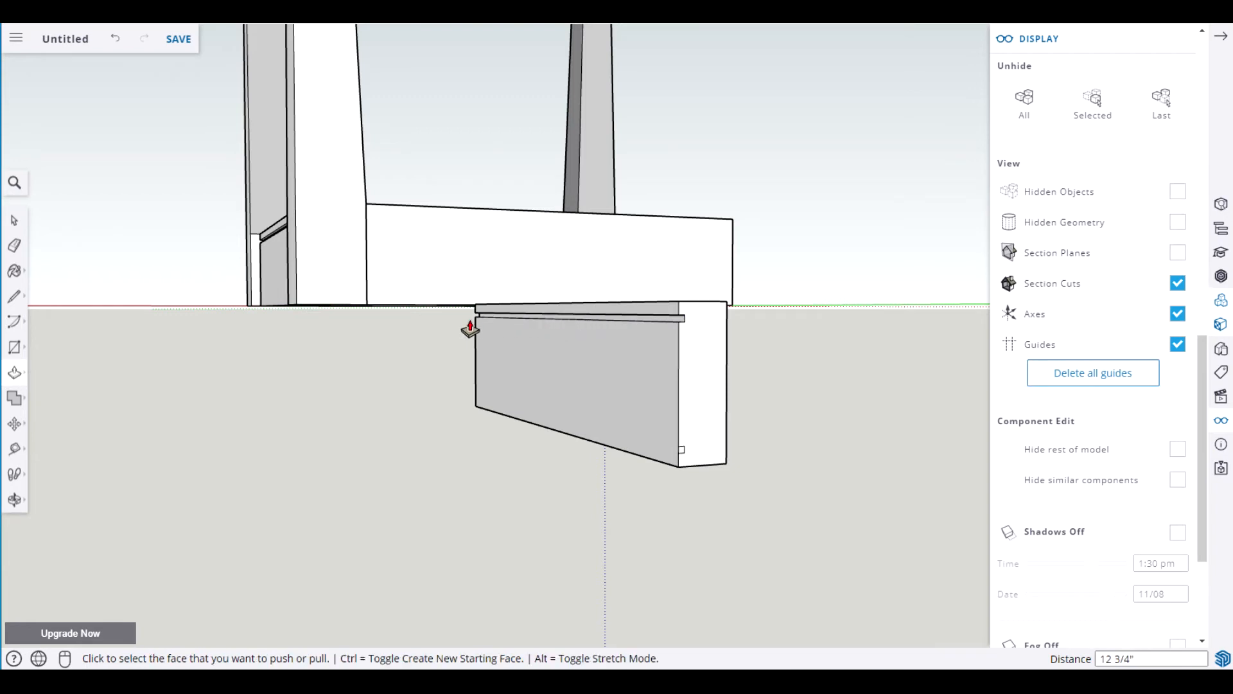
left_click(679, 454)
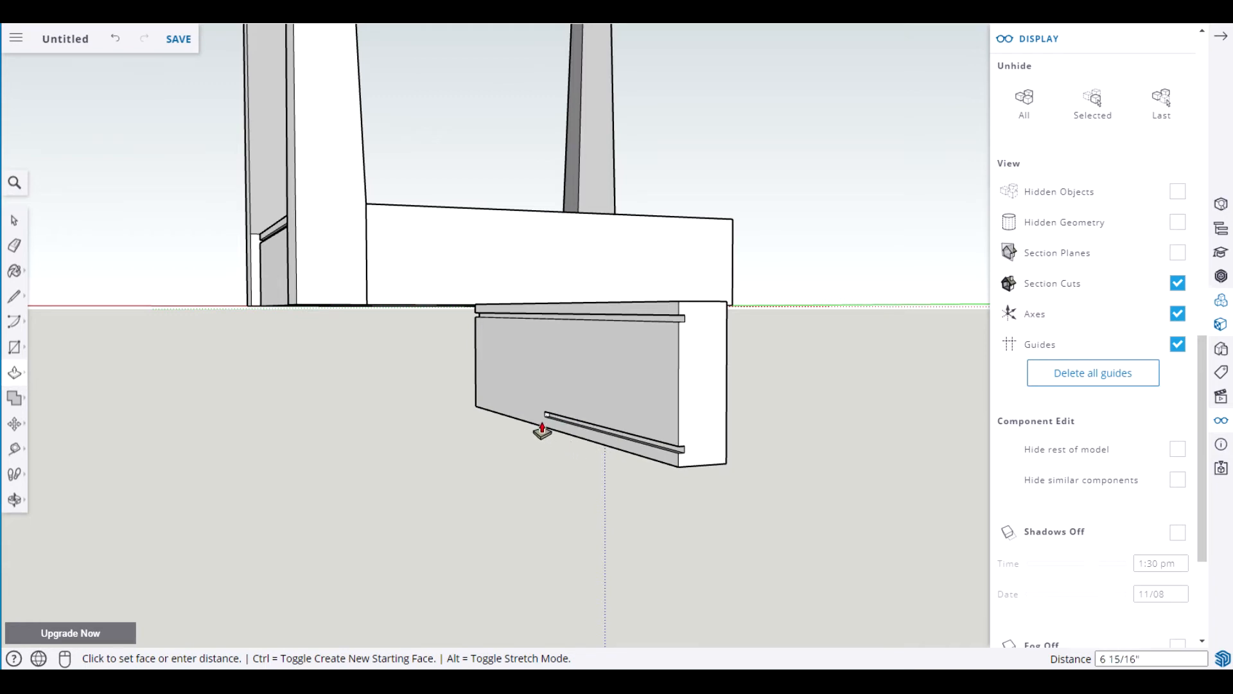
left_click(469, 414)
key("space")
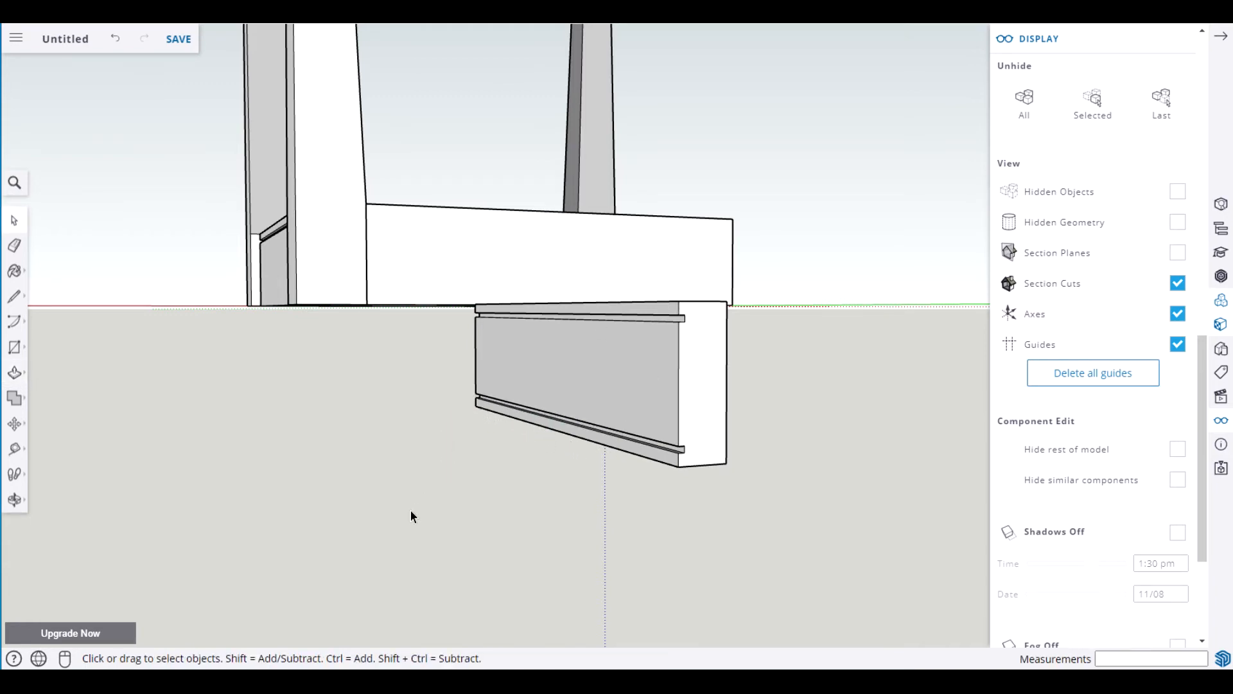
Select the whole grooved board with its pocket holes and make it a component named Apron-3.
left_click(706, 383)
middle_click_drag(707, 384, 325, 383)
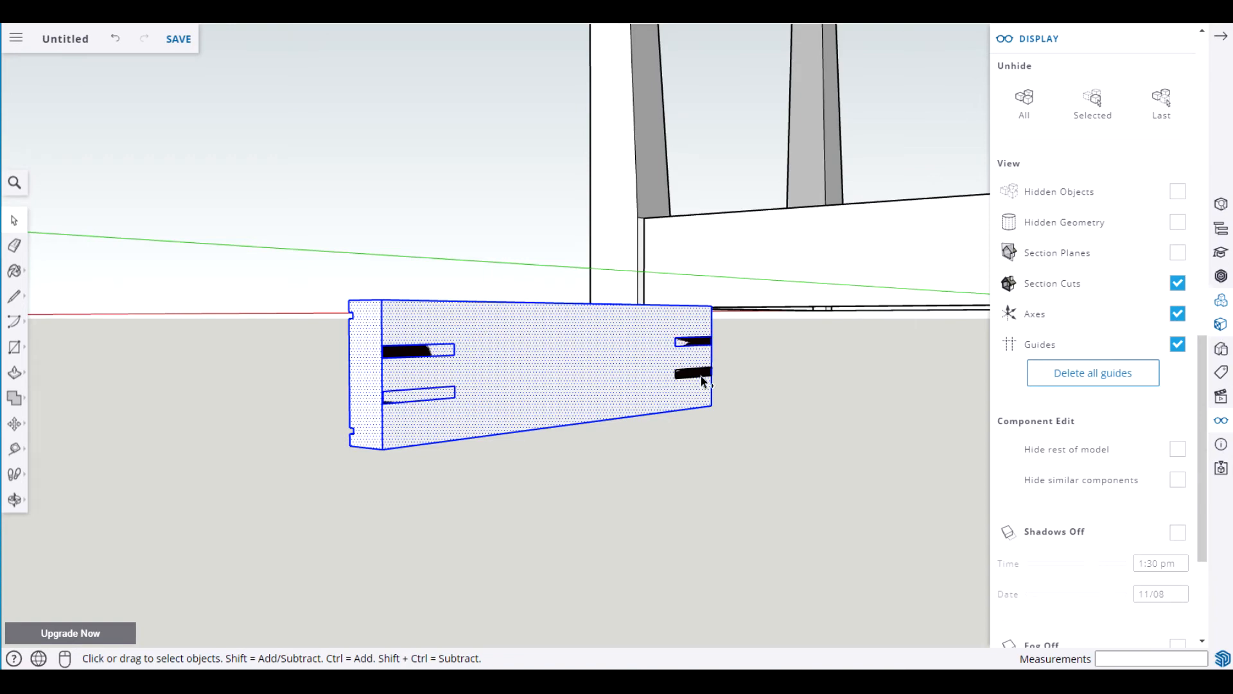
type("g")
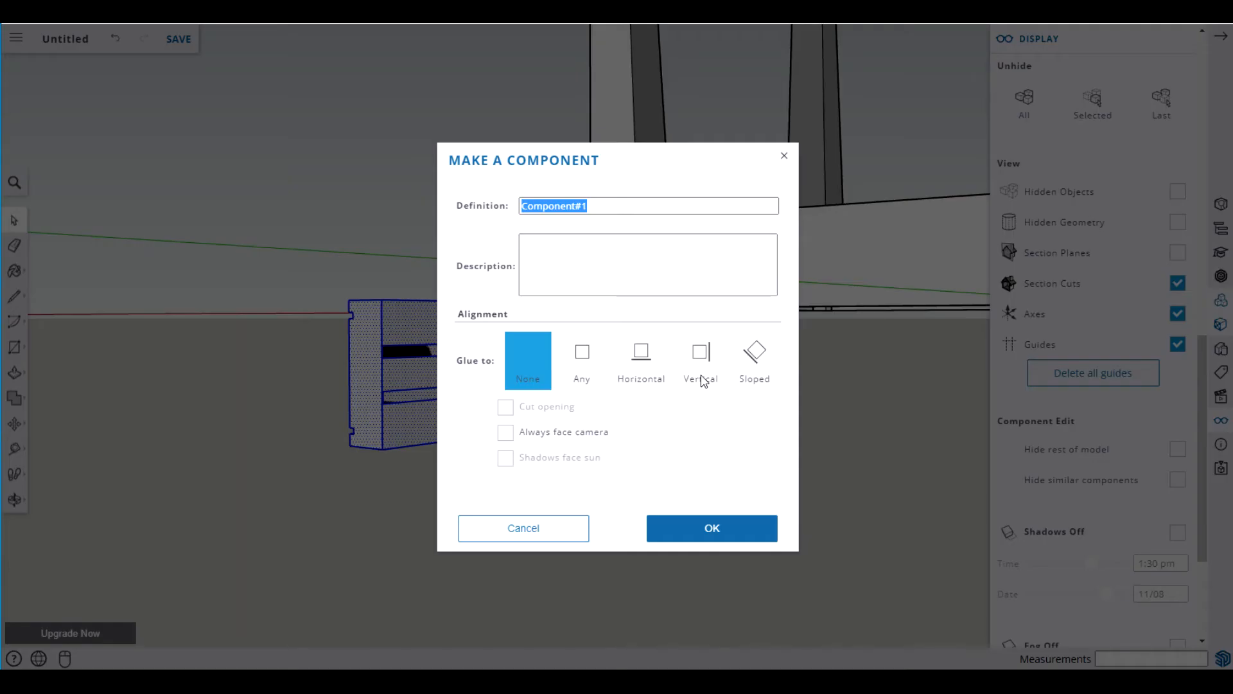
type("Apron-3")
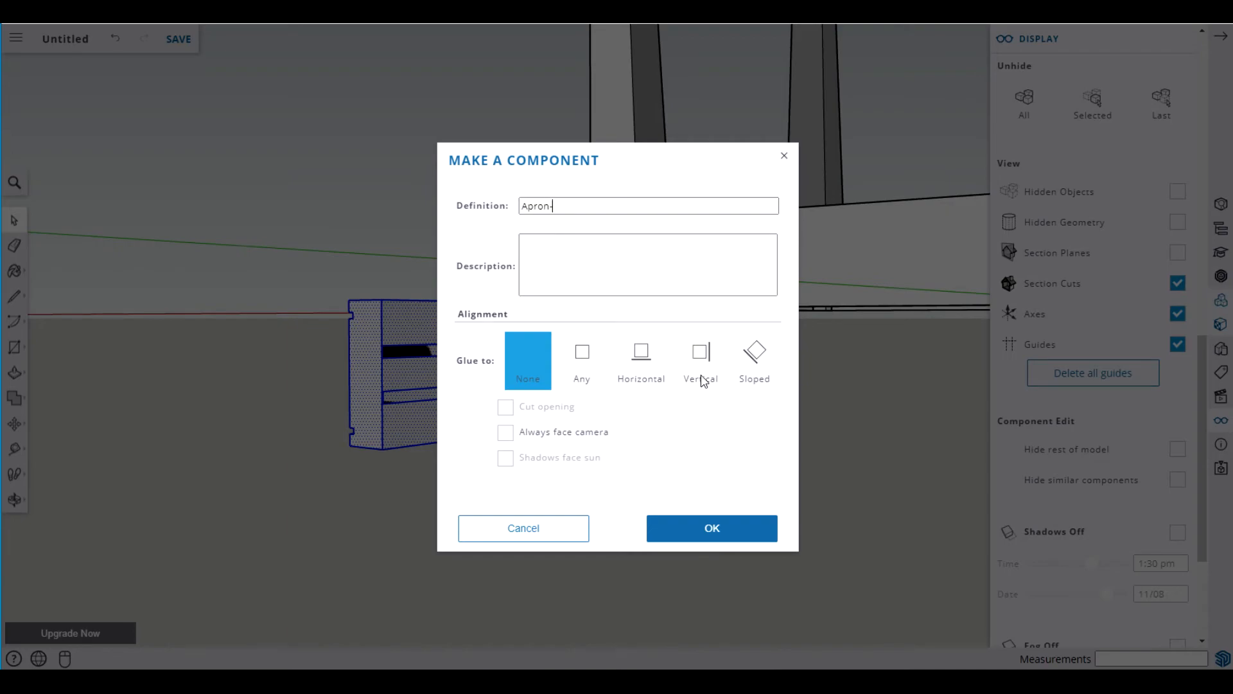
key("Return")
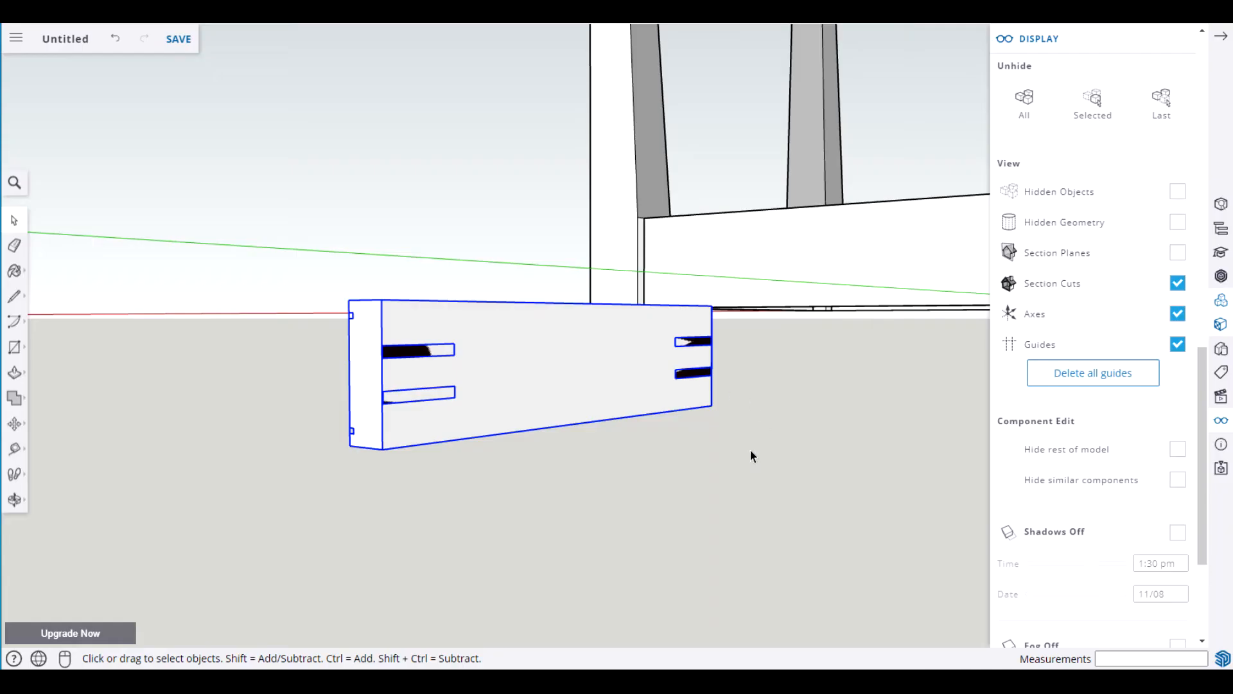
Move the Apron-3 board about 21 1/2" to the open side of the table frame, clear of the side apron.
middle_click_drag(742, 462, 267, 487)
middle_click_drag(275, 407, 704, 512)
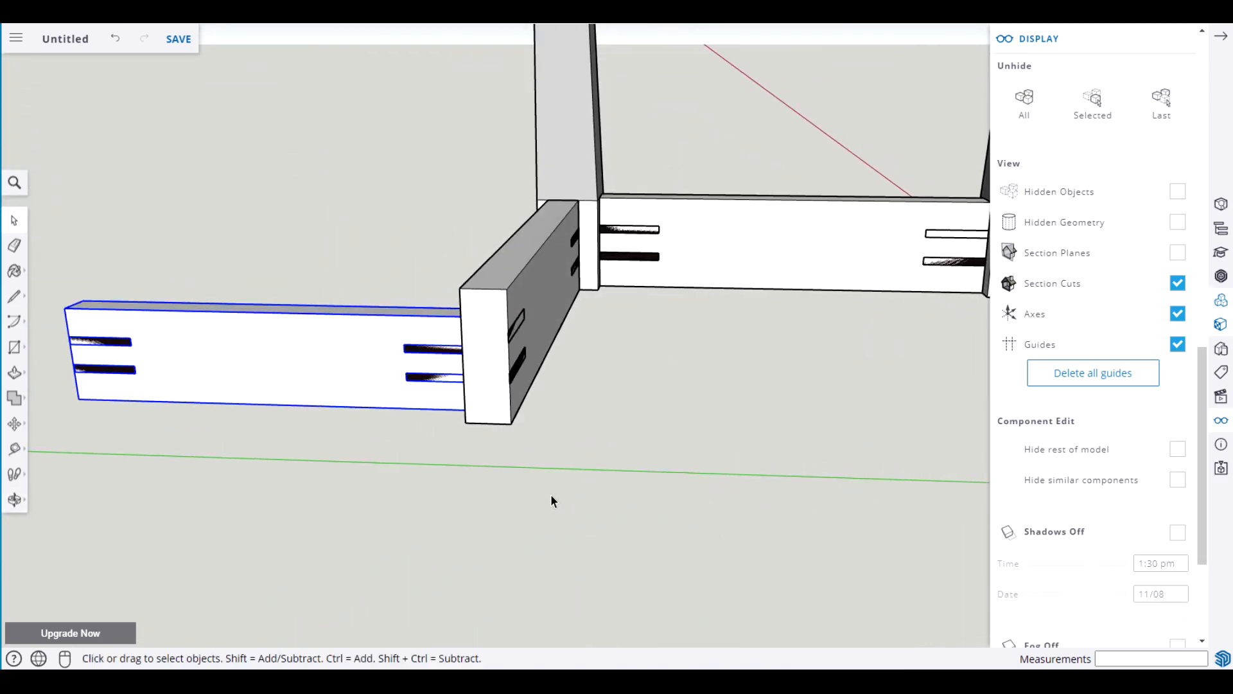
scroll(553, 491, "down", 3)
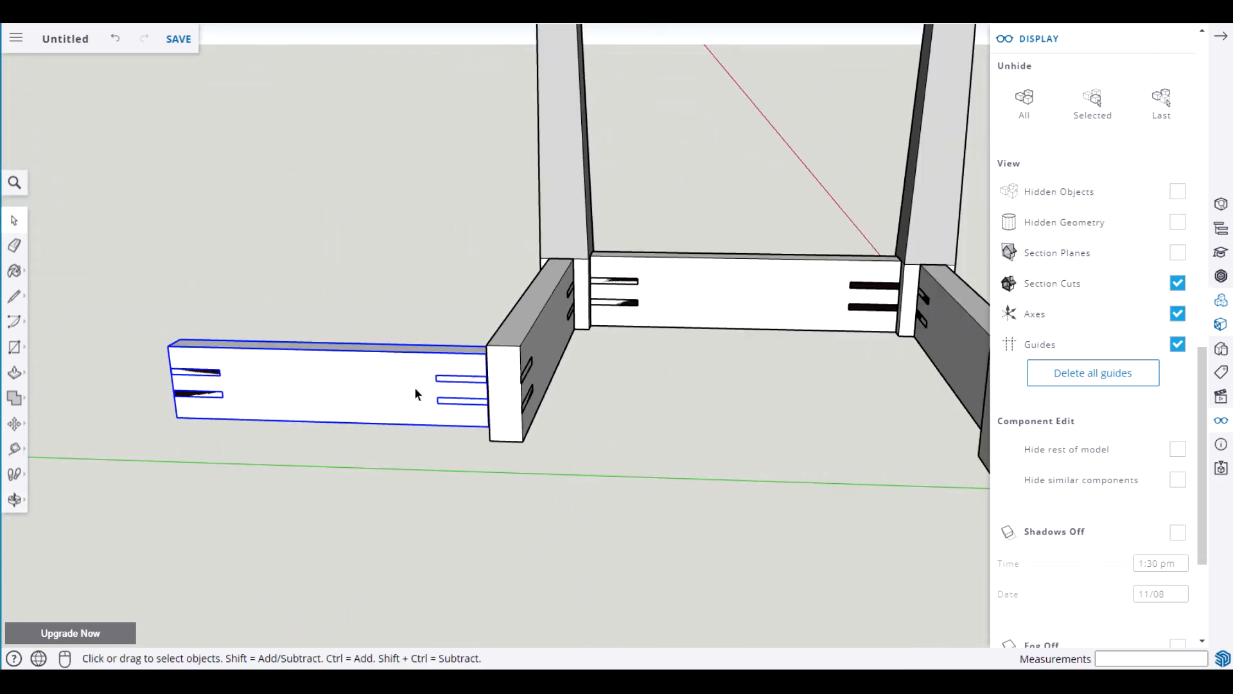
key("m")
left_click(172, 417)
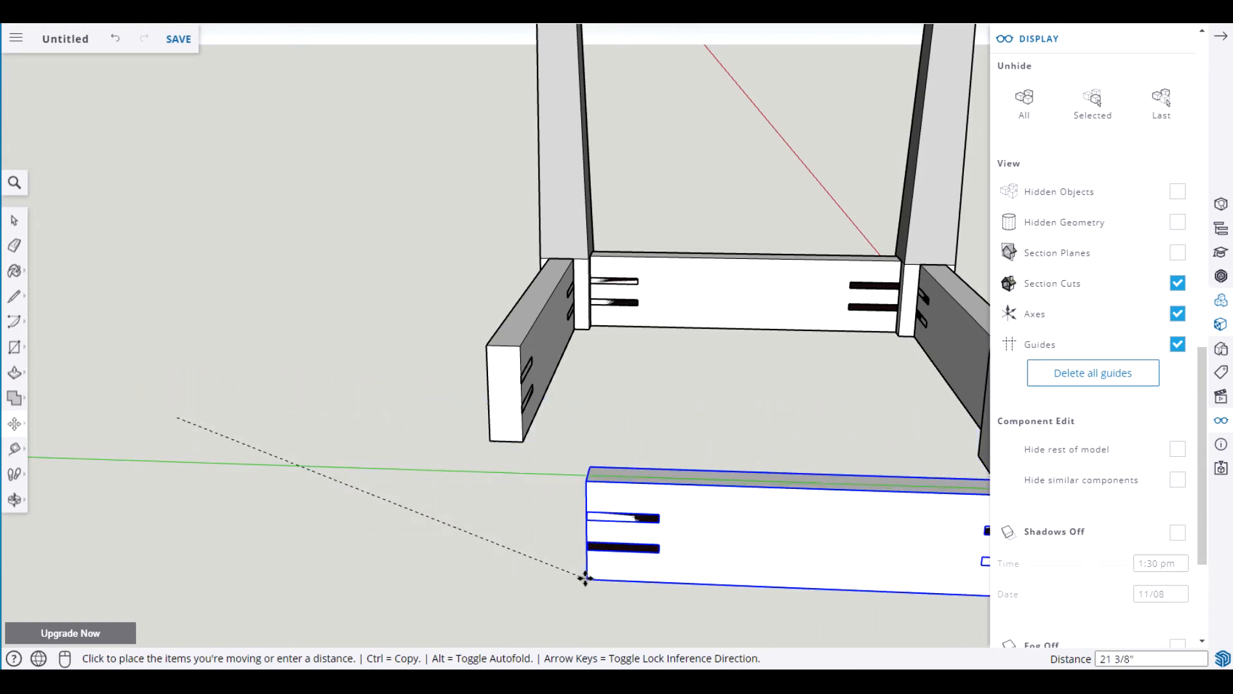
left_click(594, 577)
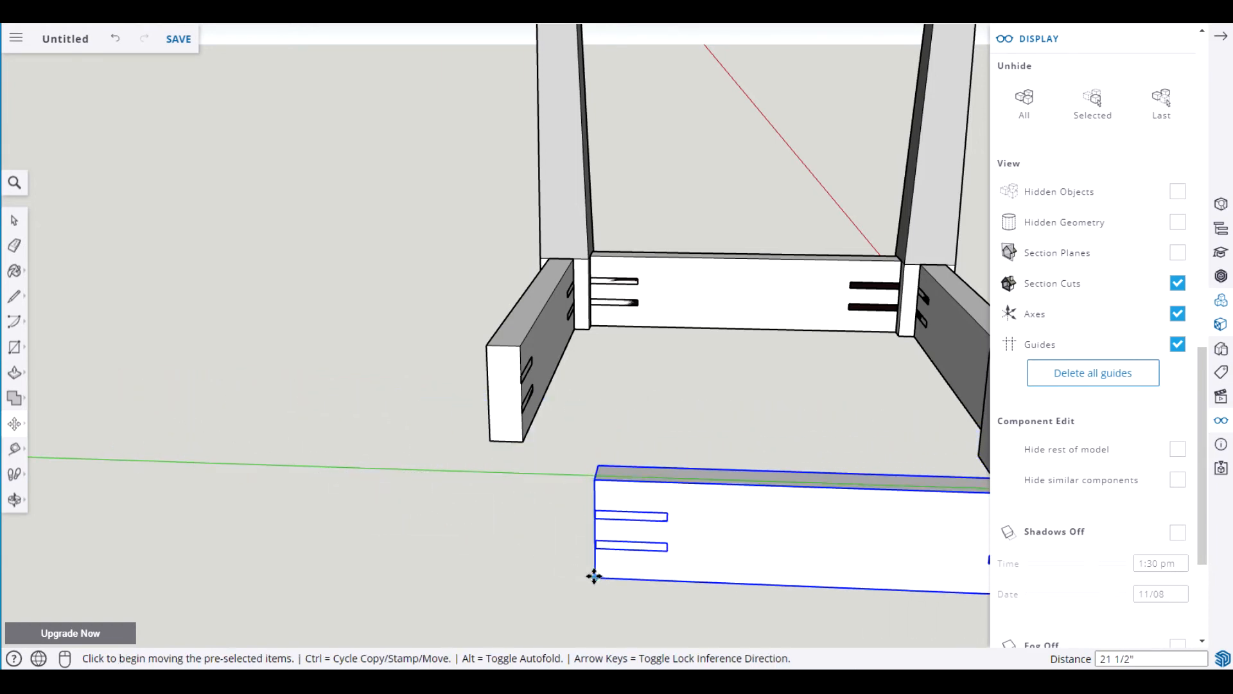
middle_click_drag(623, 463, 509, 383)
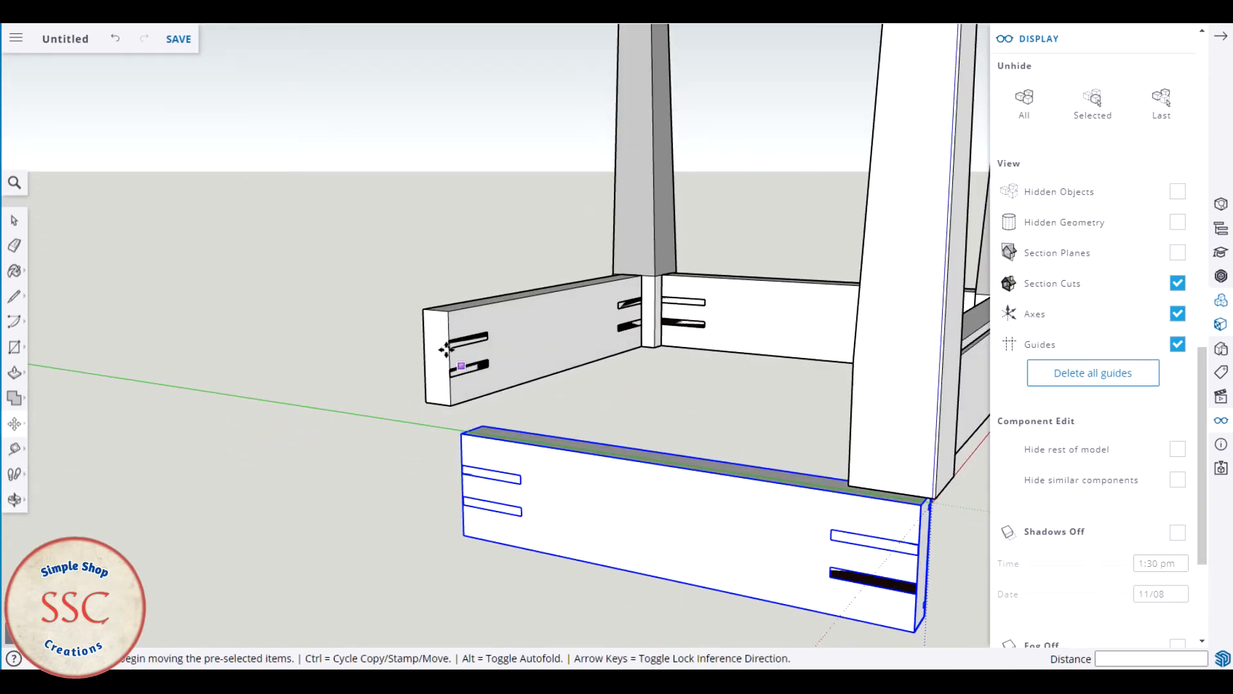
key("space")
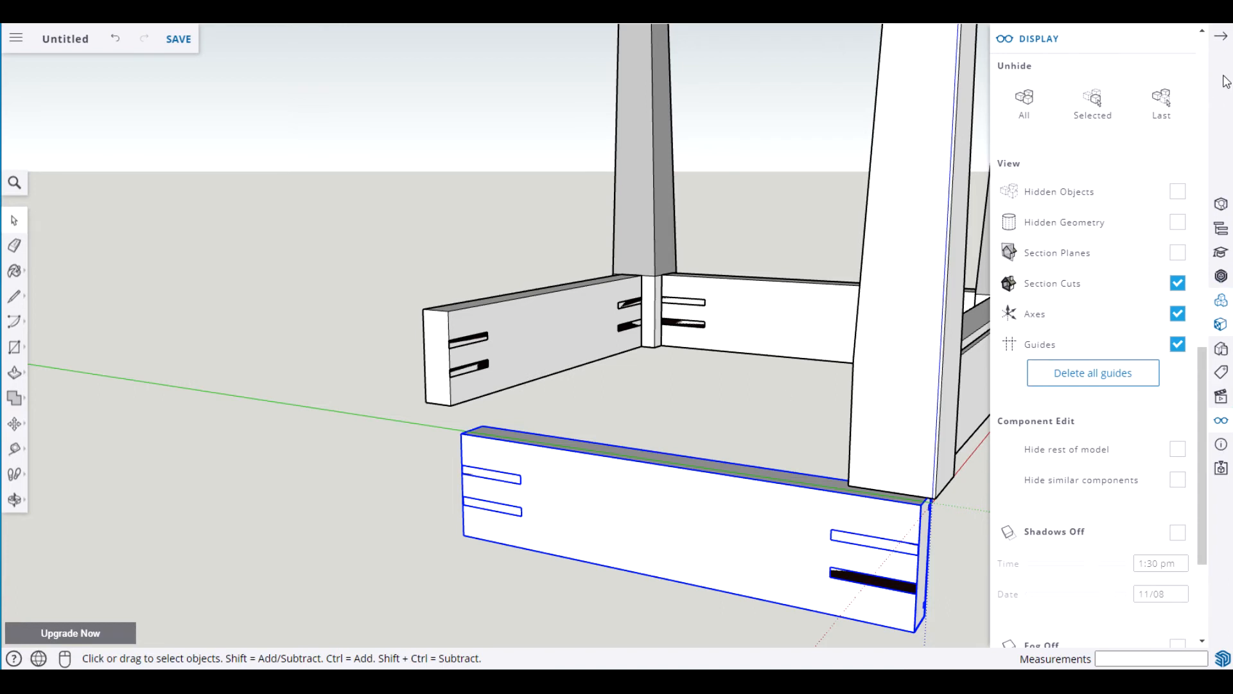
Place a copy of the Leg component on the green axis beside the free end of the side apron.
left_click(1221, 36)
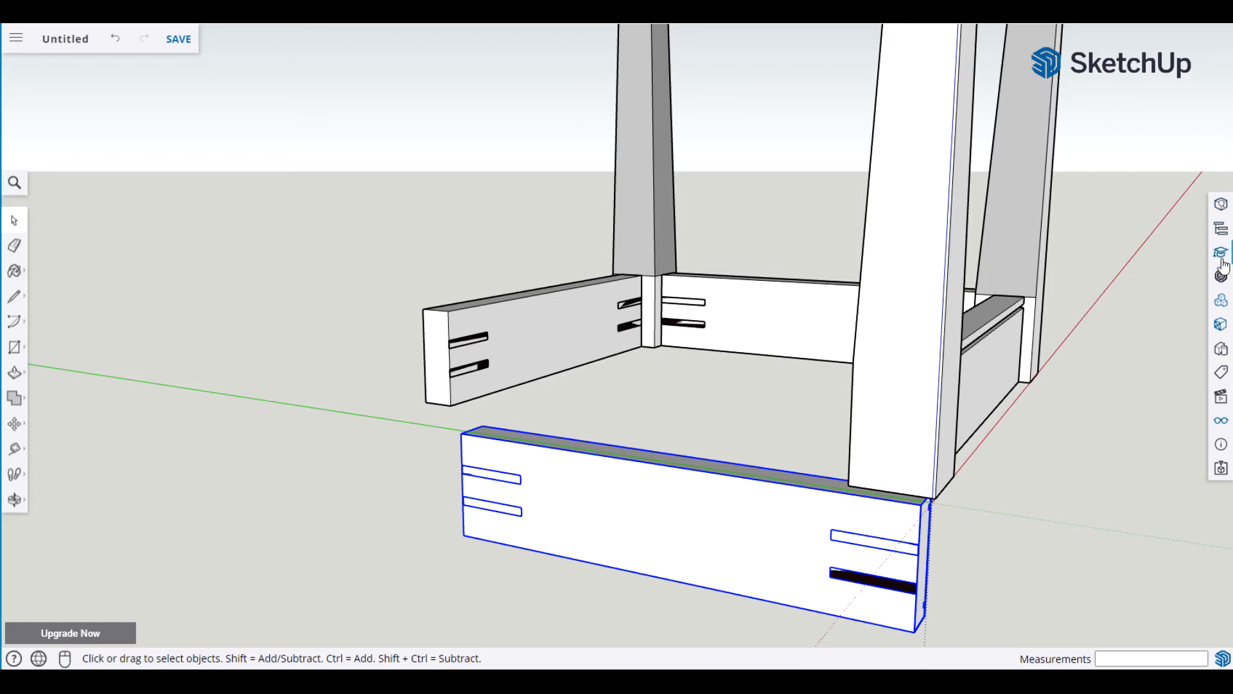
left_click(1220, 302)
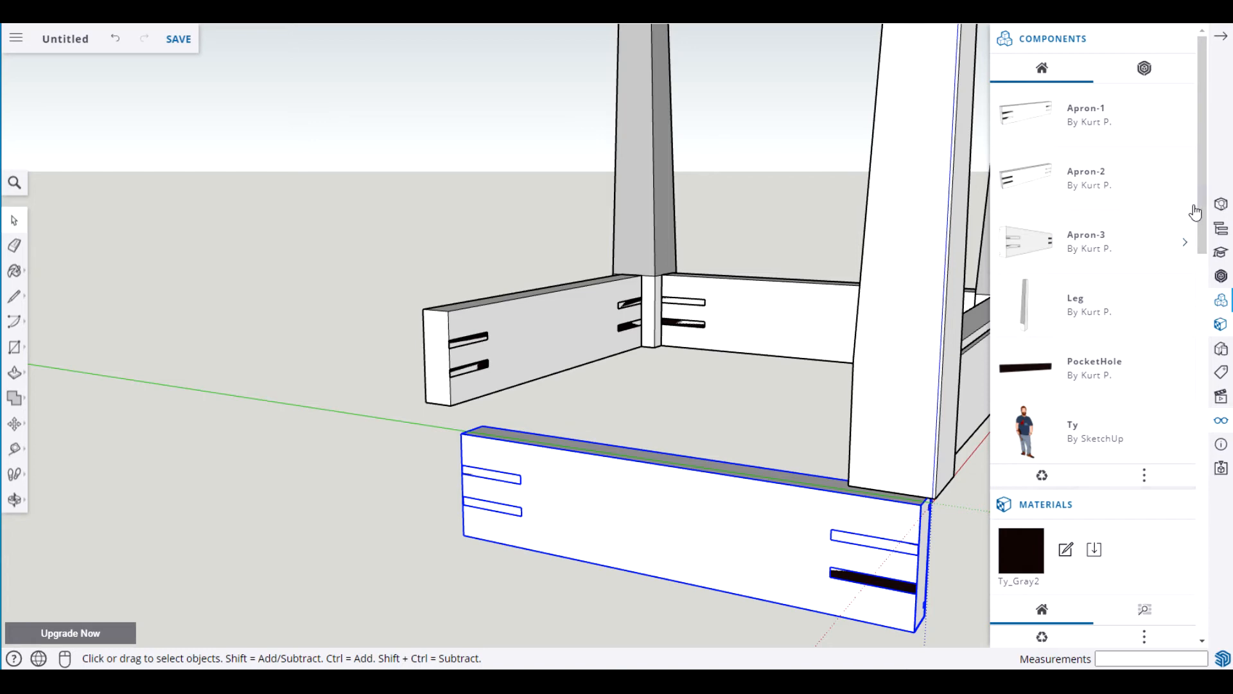
scroll(1195, 212, "down", 3)
scroll(1195, 212, "up", 3)
left_click(1024, 306)
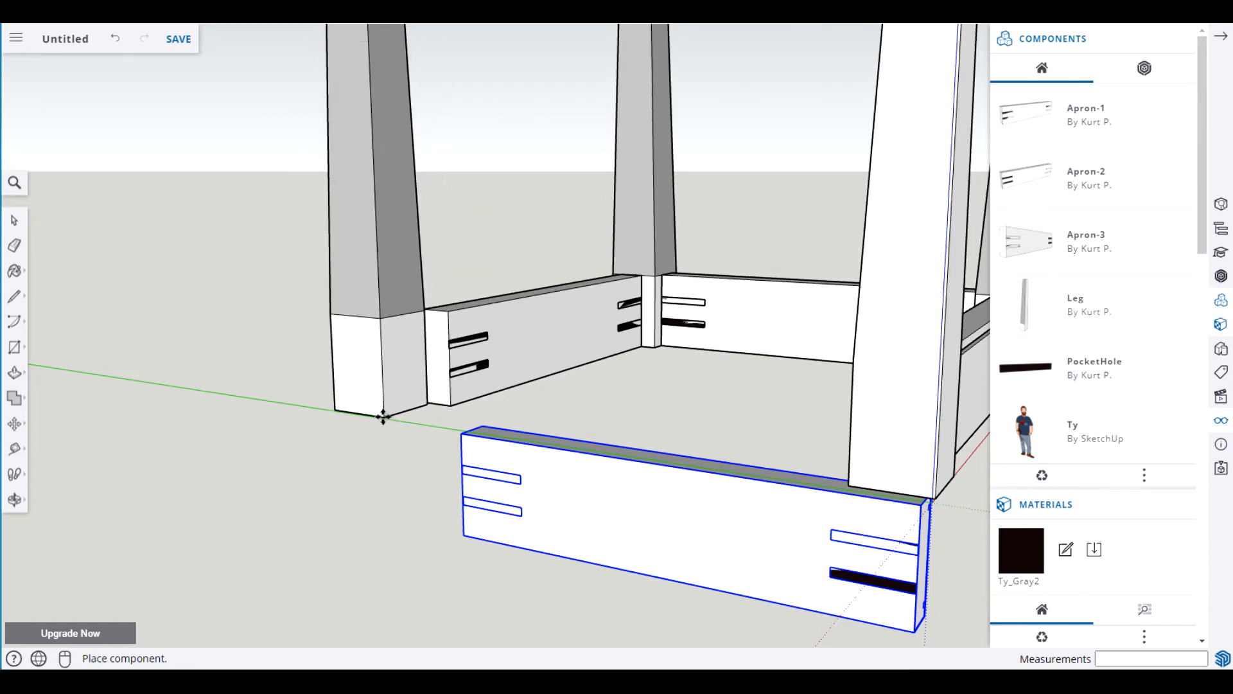
left_click(381, 416)
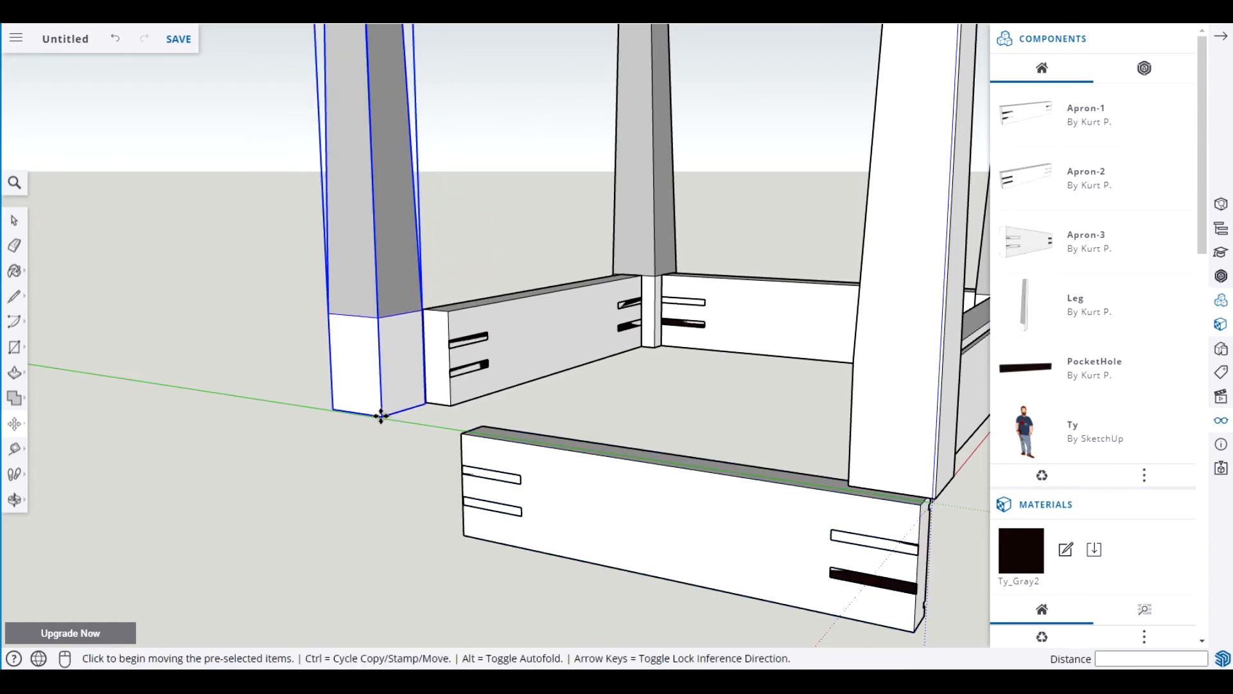
key("space")
left_click(237, 393)
Rotate the new leg 90 degrees on the ground plane about its outer bottom corner, away from the side apron.
middle_click_drag(237, 389, 335, 472)
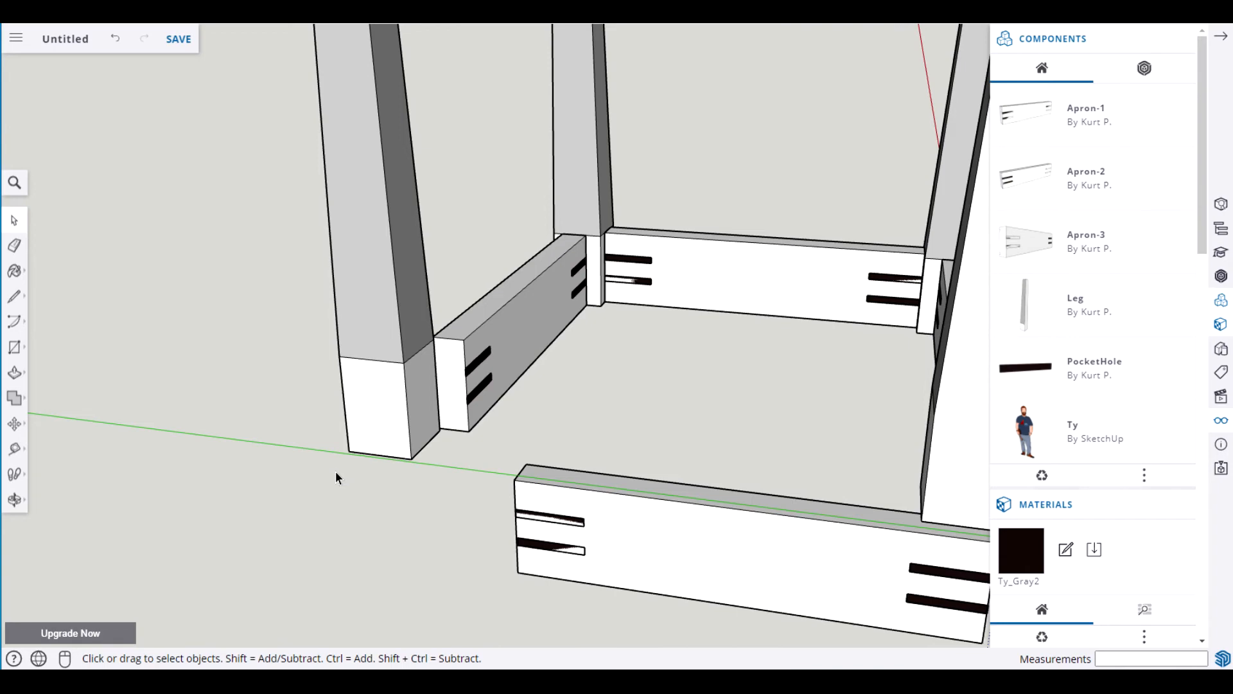
key("q")
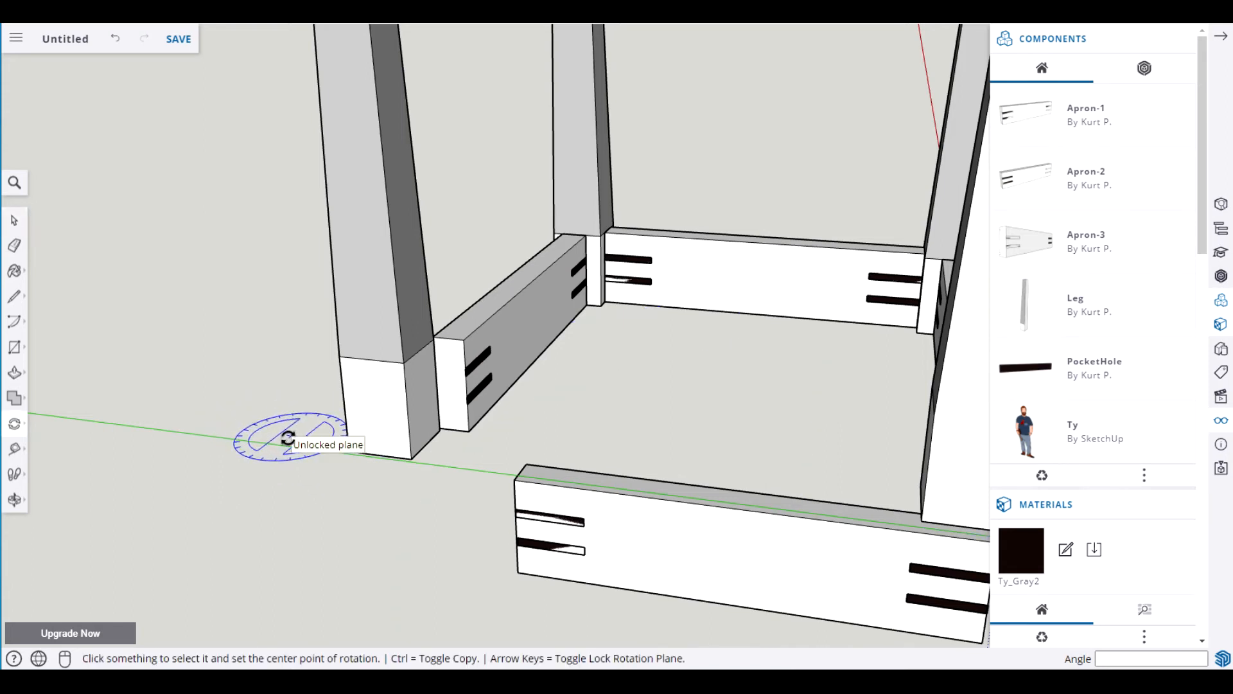
left_click(338, 442)
left_click(348, 451)
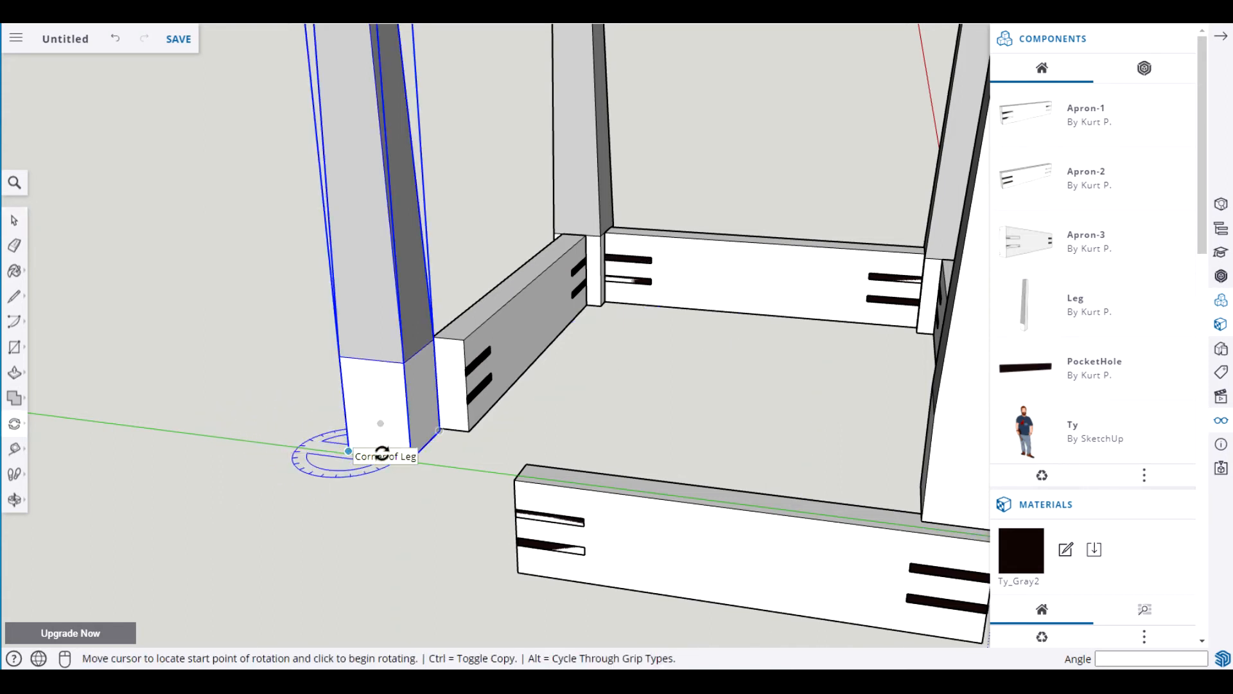
left_click(416, 451)
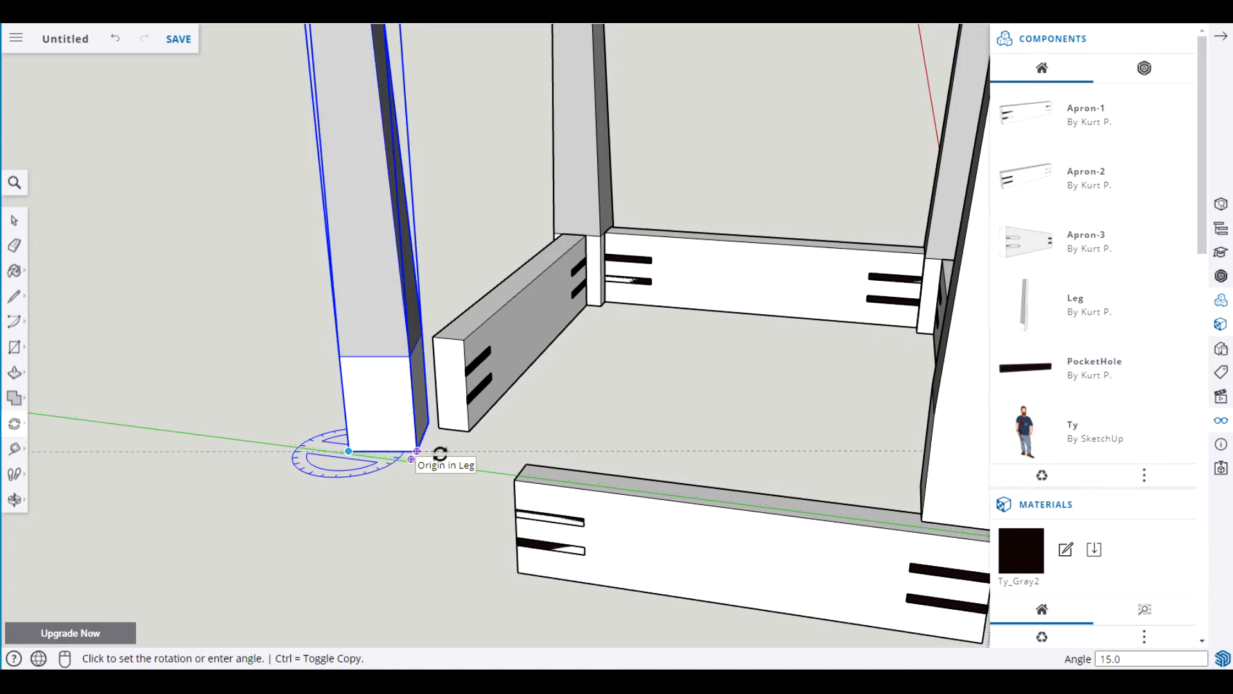
type("90")
key("Return")
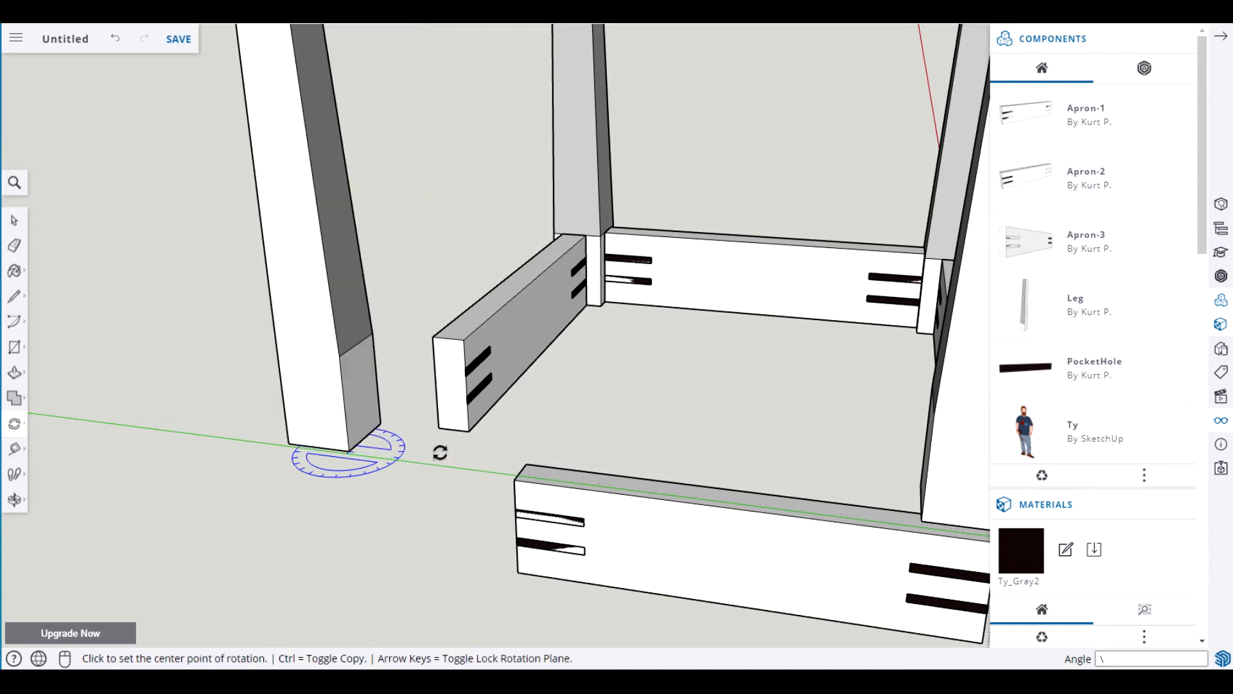
Place a vertical guide 3/8" in from the outer edge on the leg face that meets the side apron.
key("space")
key("o")
left_click_drag(185, 421, 1090, 408)
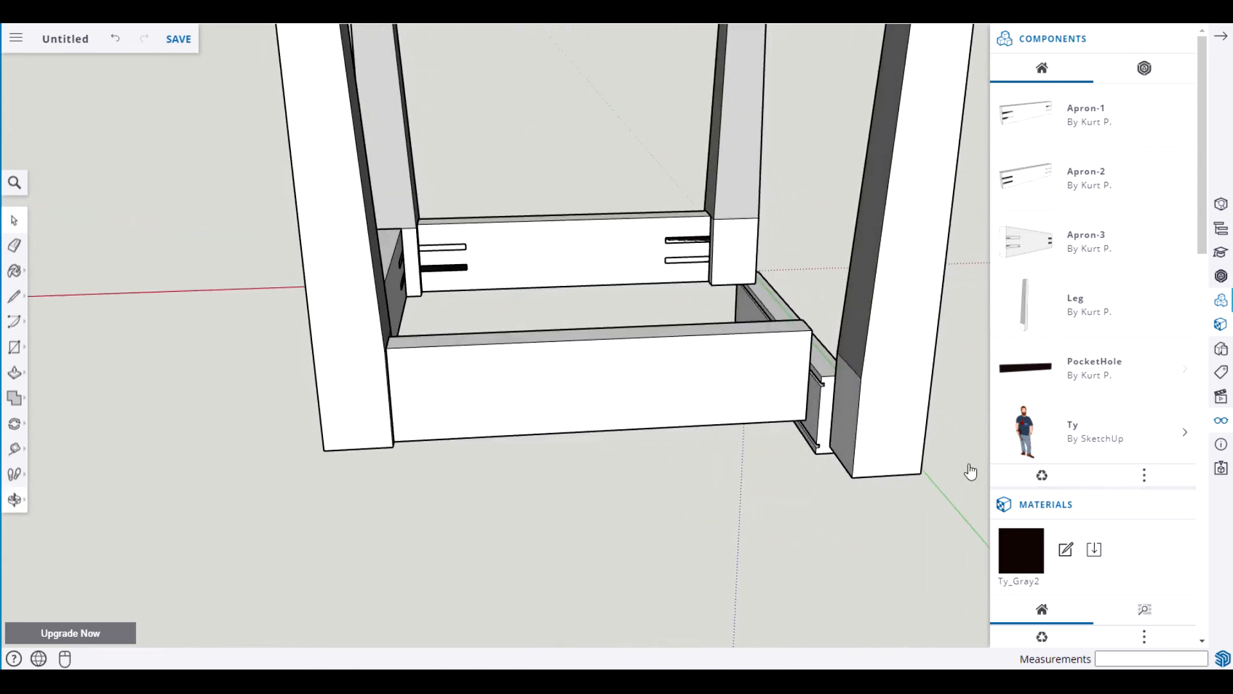
scroll(919, 457, "up", 5)
middle_click_drag(656, 473, 751, 495)
key("space")
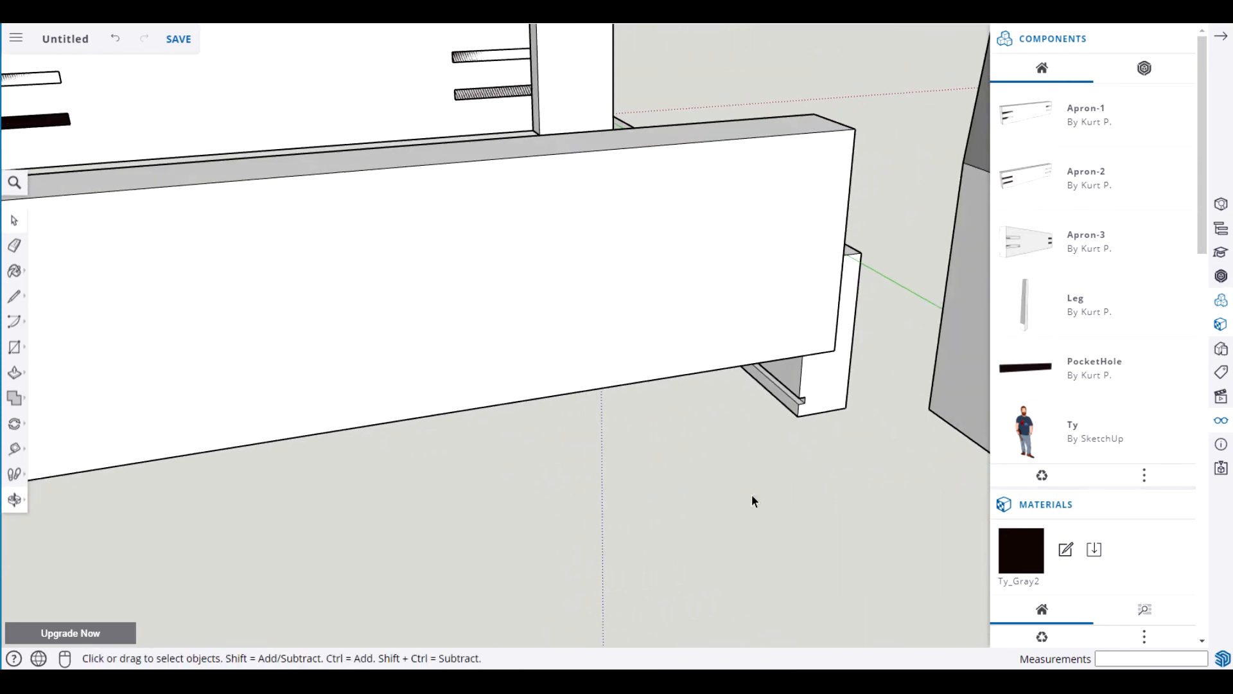
key("h")
left_click_drag(769, 487, 591, 473)
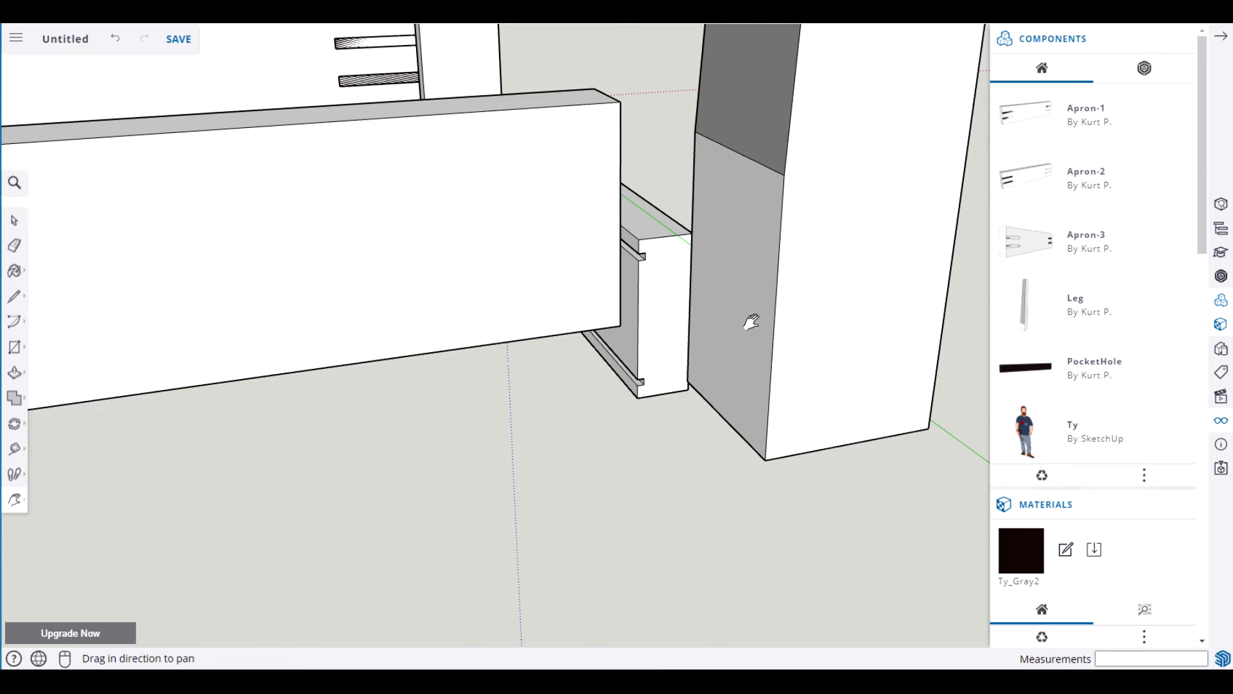
key("t")
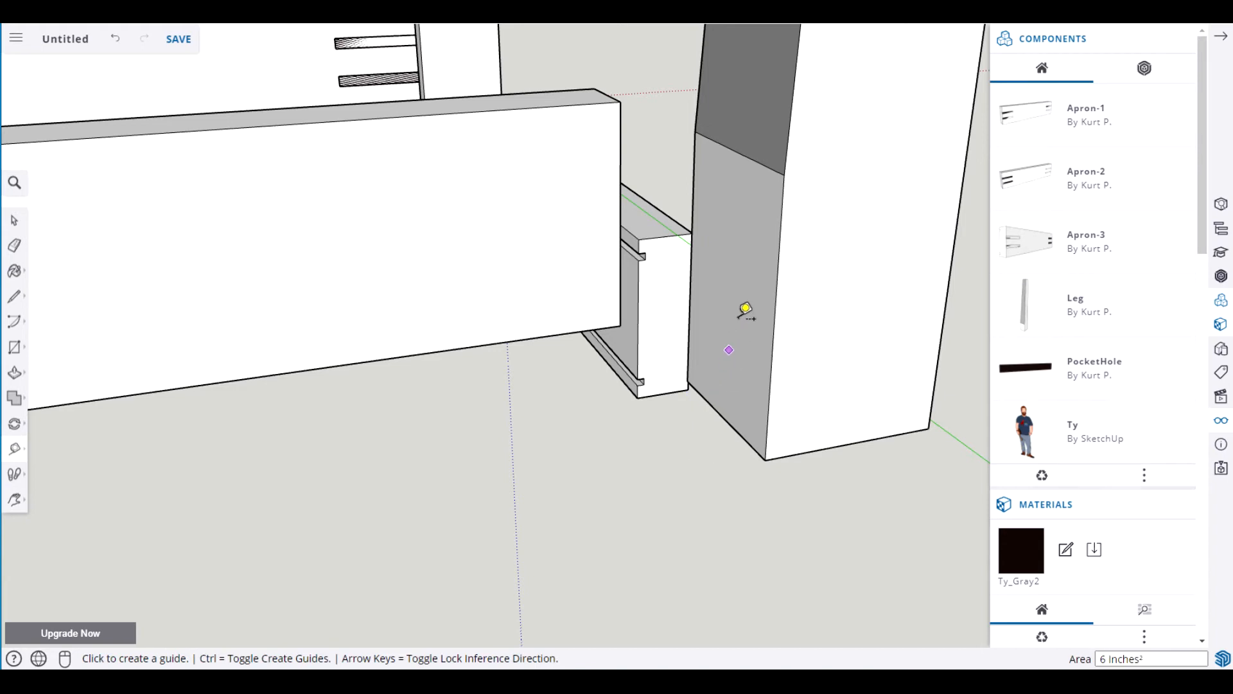
left_click(776, 296)
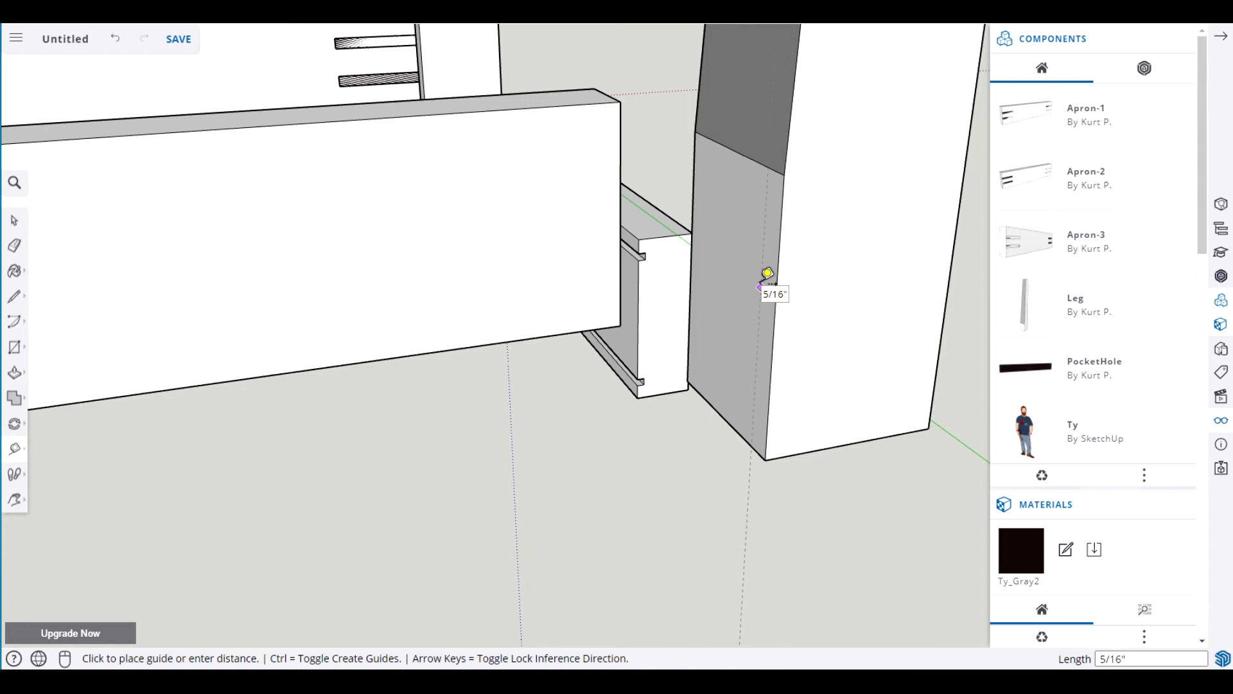
type("3/8")
key("Return")
key("space")
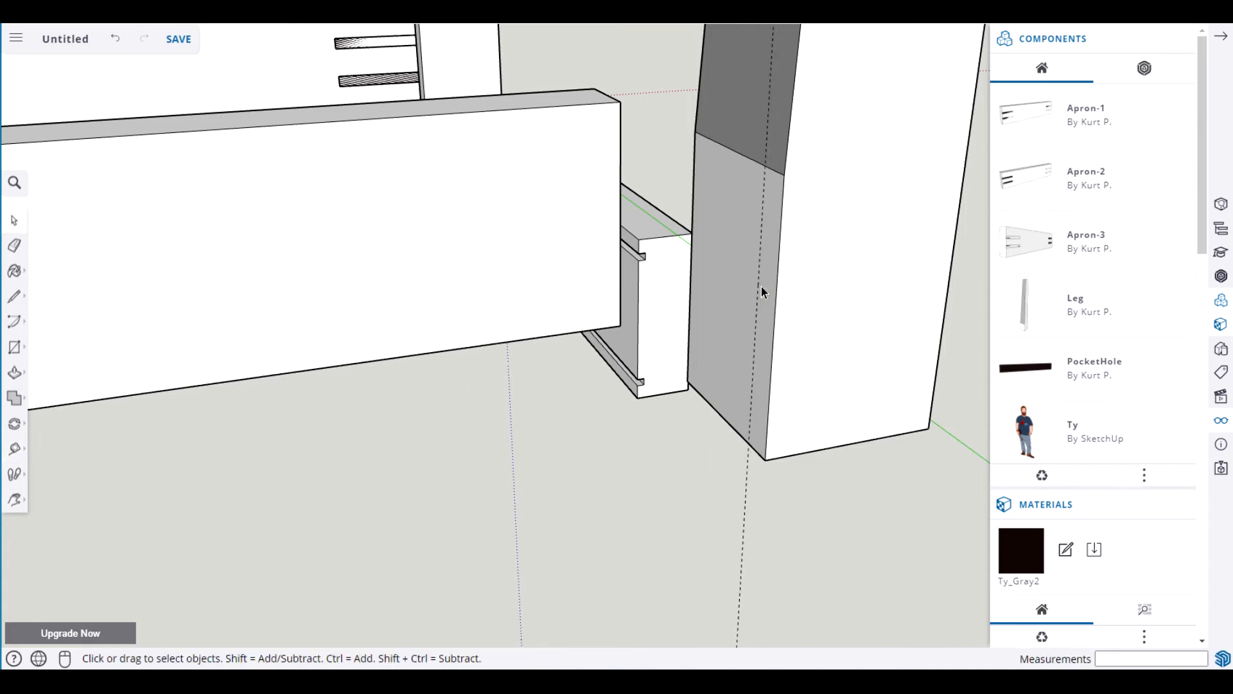
Move the leg with its guide about 3 1/2" so the guide meets Apron-2's lower outer end corner, and delete the guide.
left_click(808, 306)
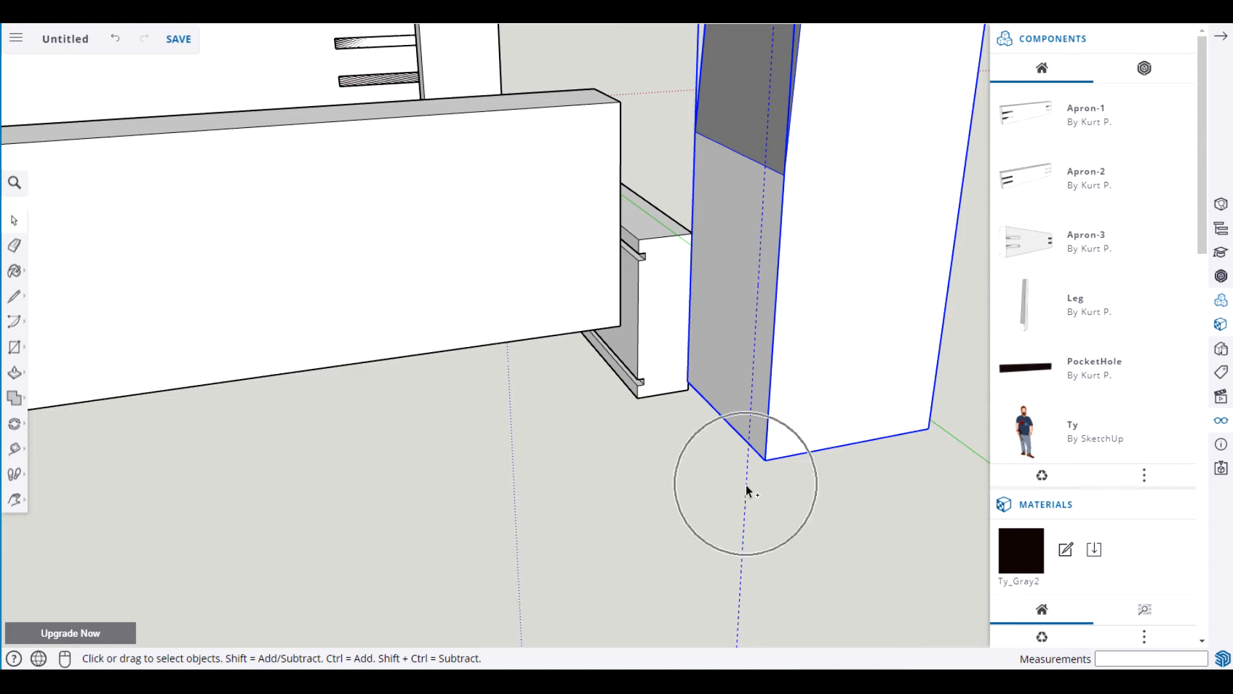
key("m")
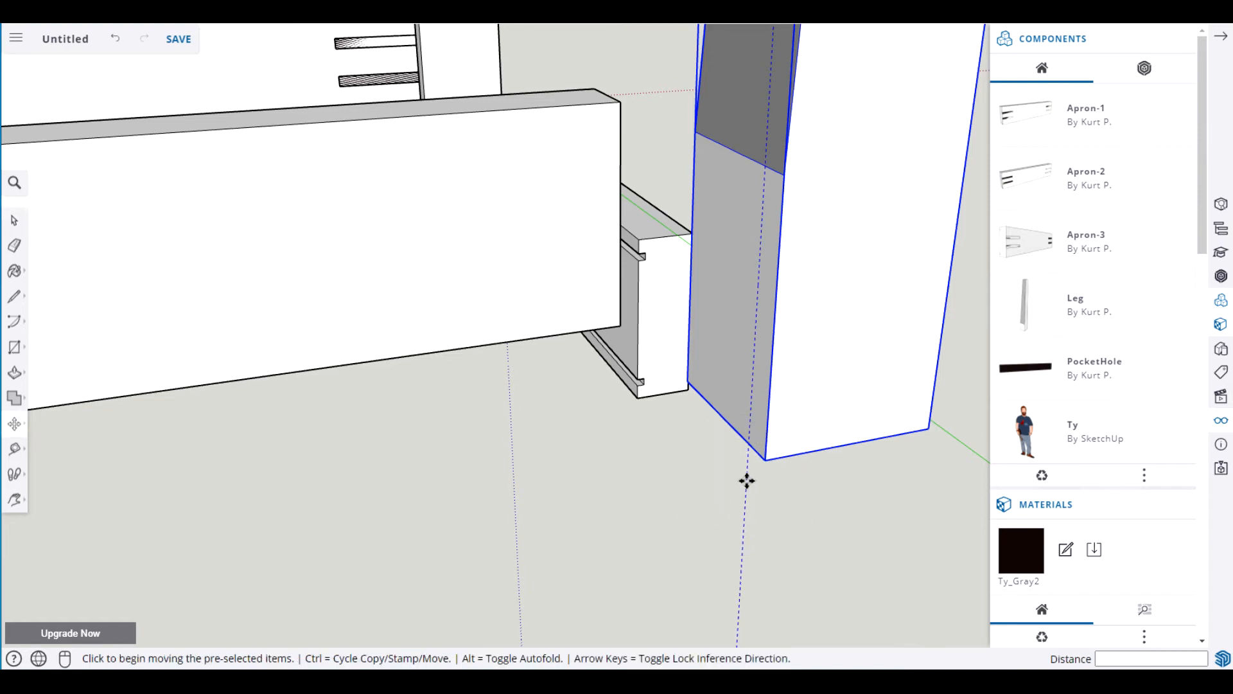
left_click(745, 442)
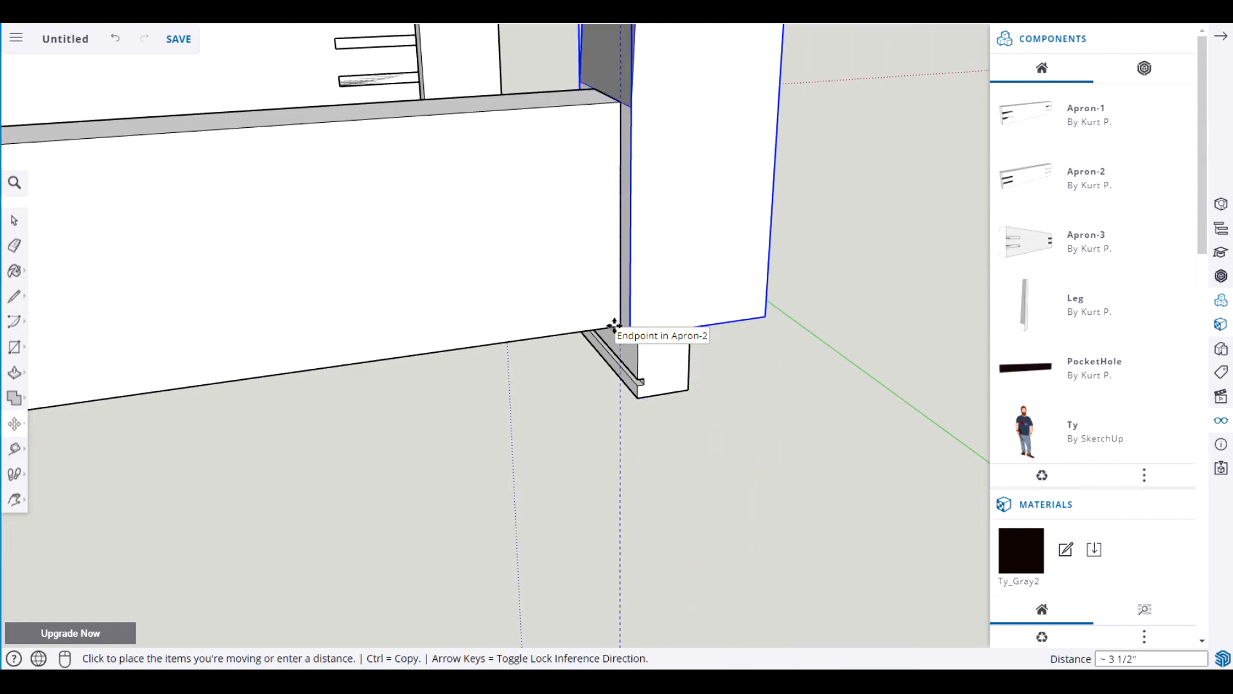
left_click(615, 326)
key("space")
middle_click_drag(445, 480, 655, 462)
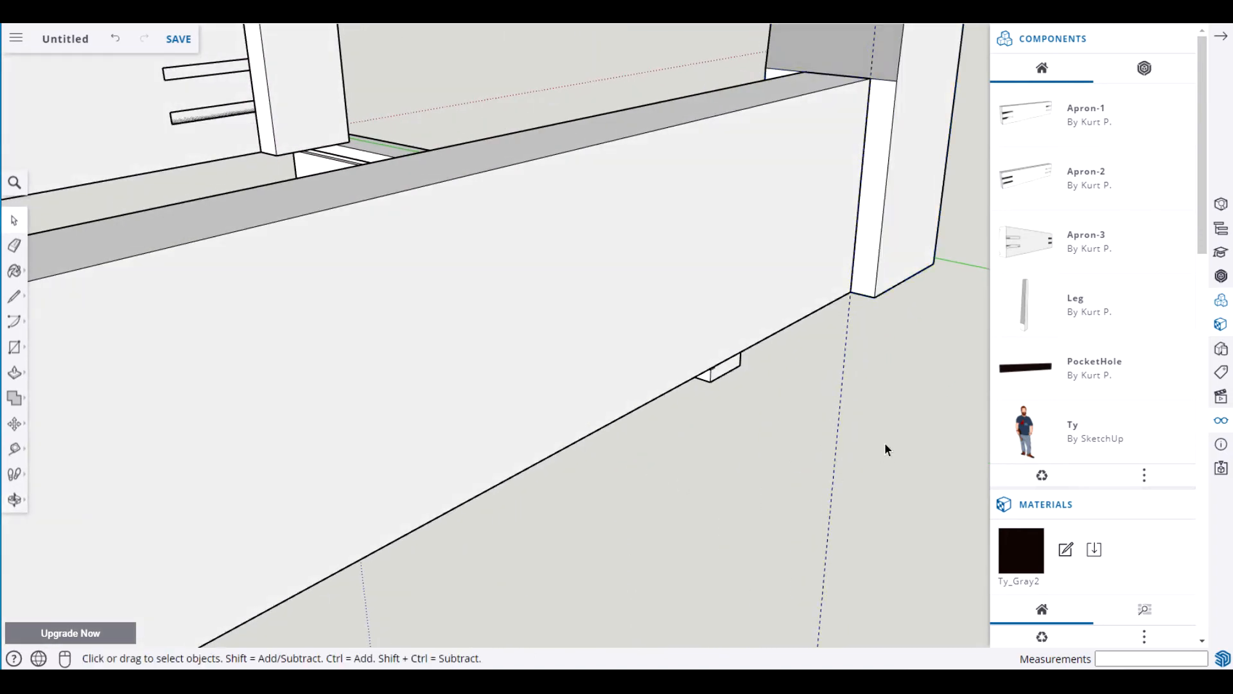
left_click(846, 385)
Try flipping the Apron-3 board along its component's blue axis and flip it back.
middle_click_drag(911, 383, 28, 414)
scroll(537, 205, "up", 2)
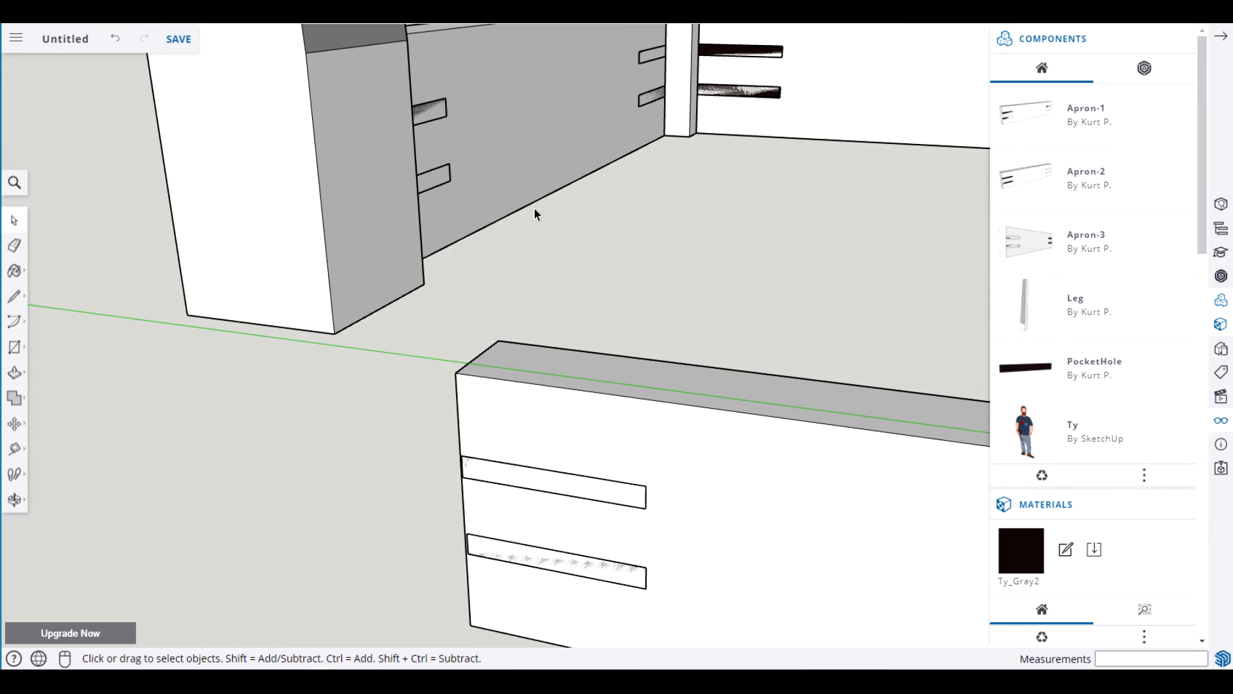
left_click(683, 439)
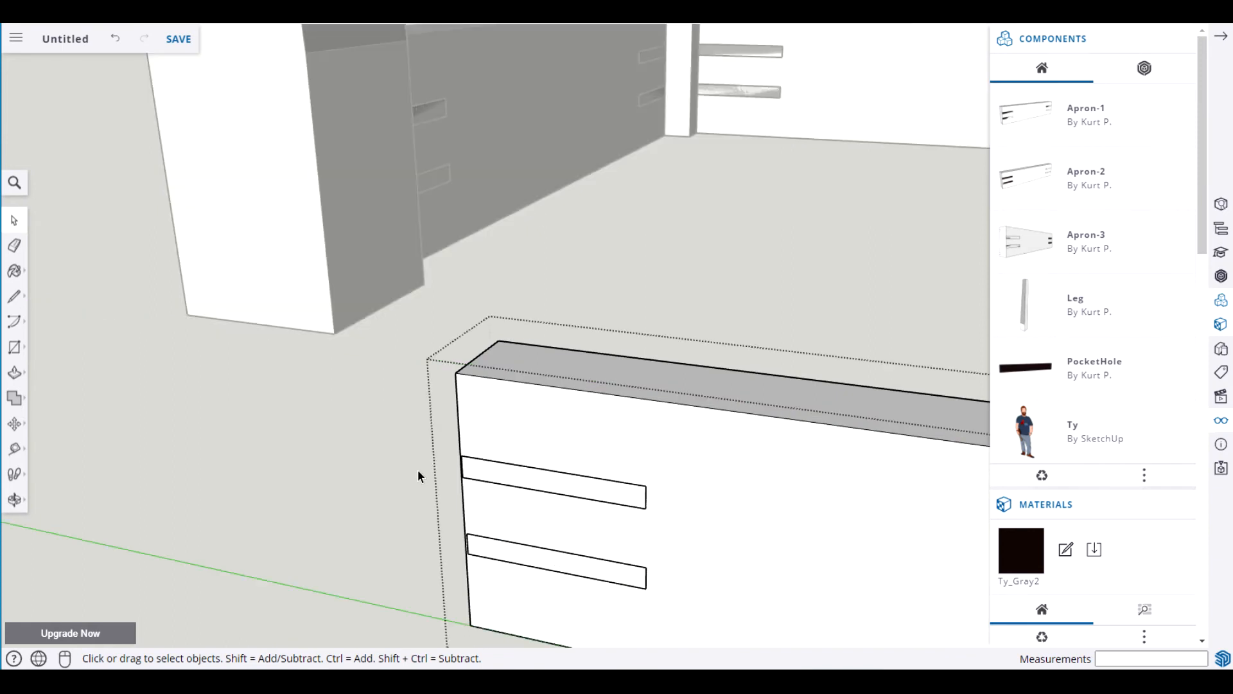
left_click(211, 425)
left_click(742, 469)
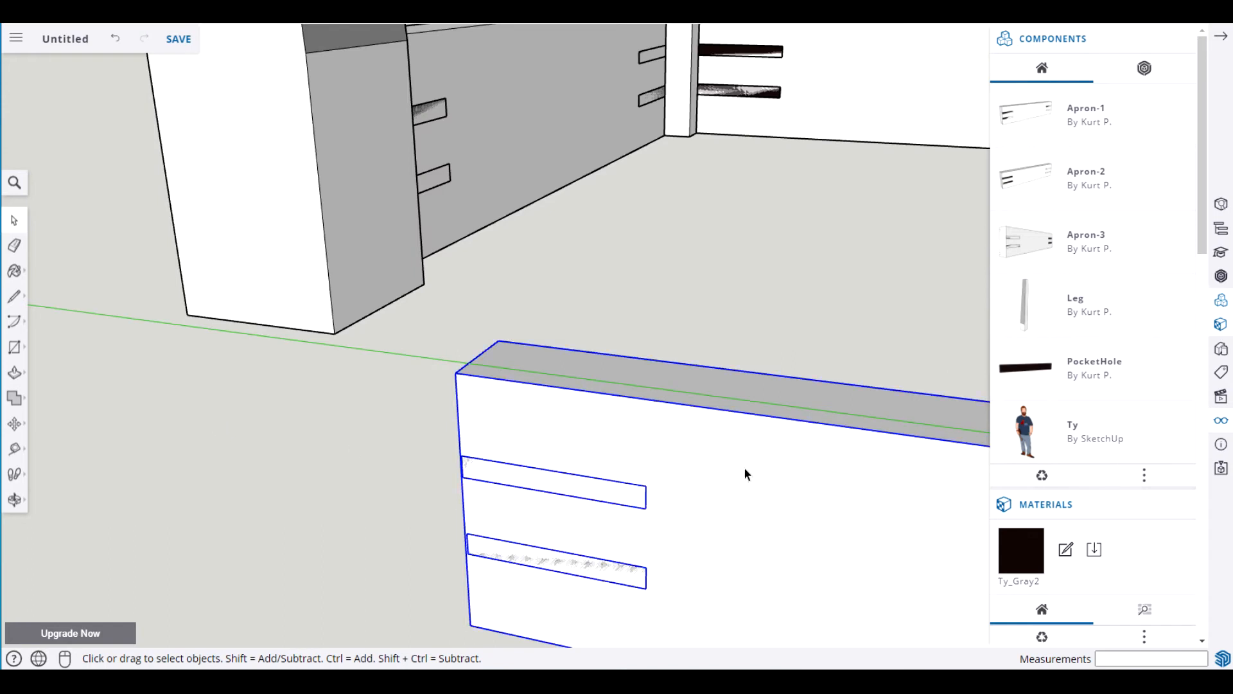
right_click(742, 468)
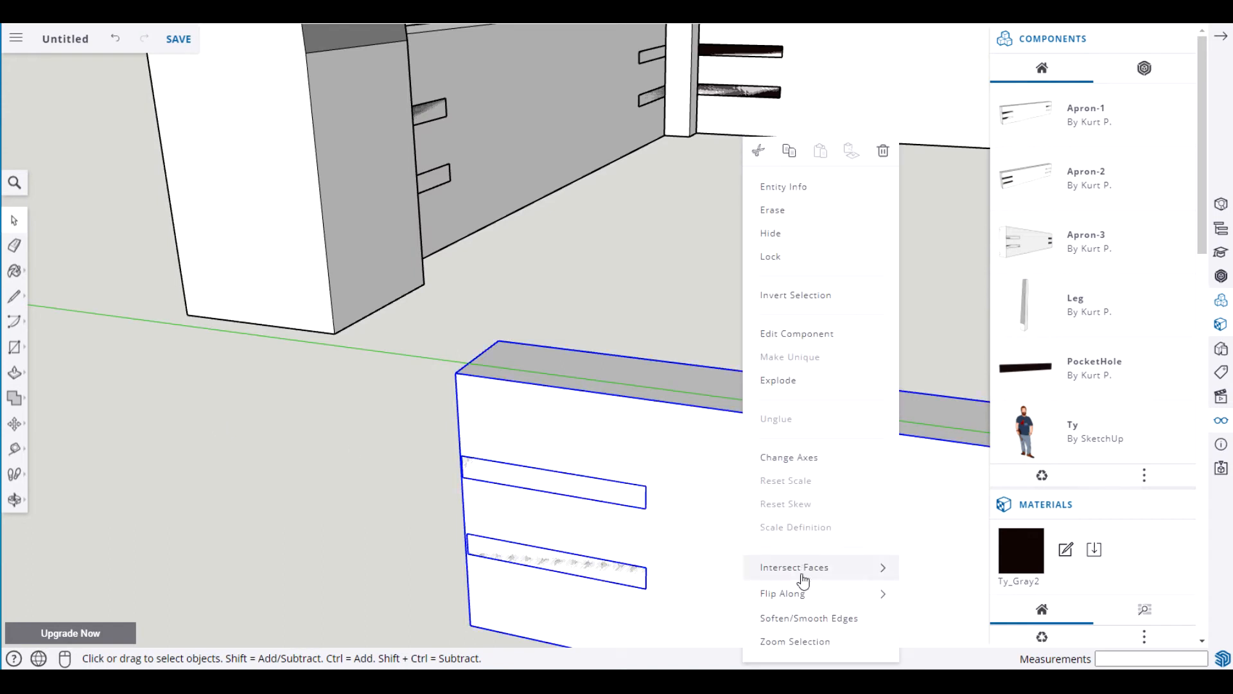
mouse_move(797, 596)
left_click(975, 645)
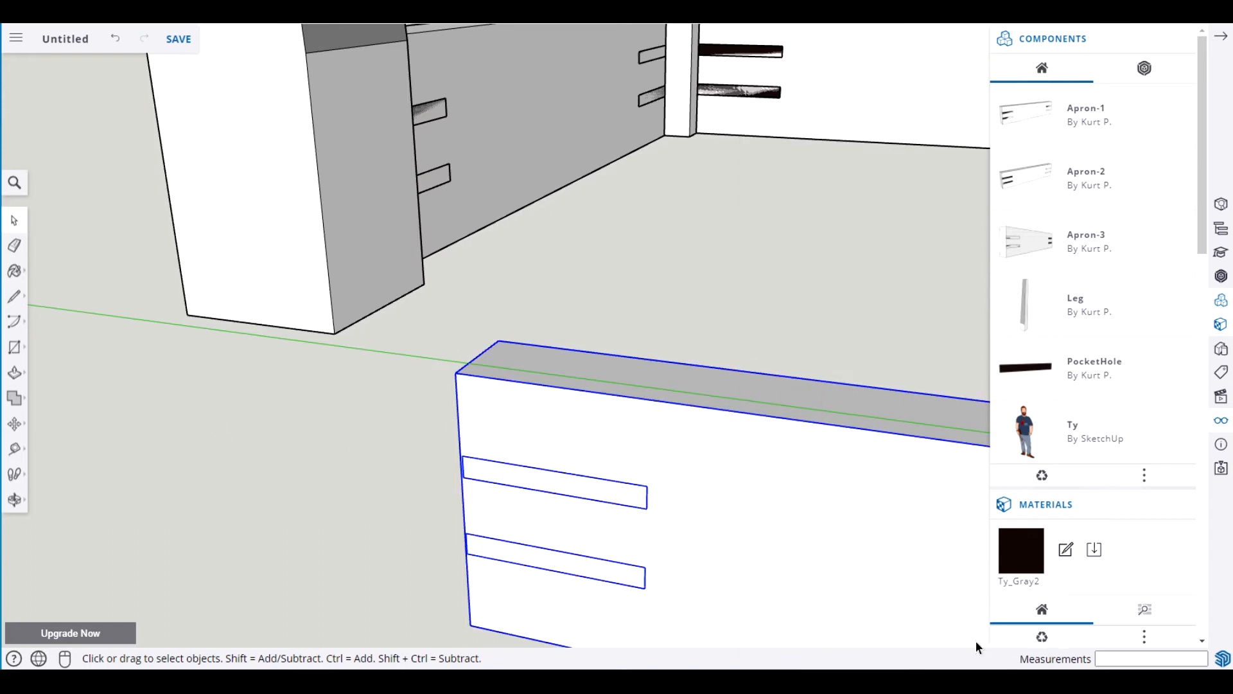
right_click(770, 575)
mouse_move(842, 596)
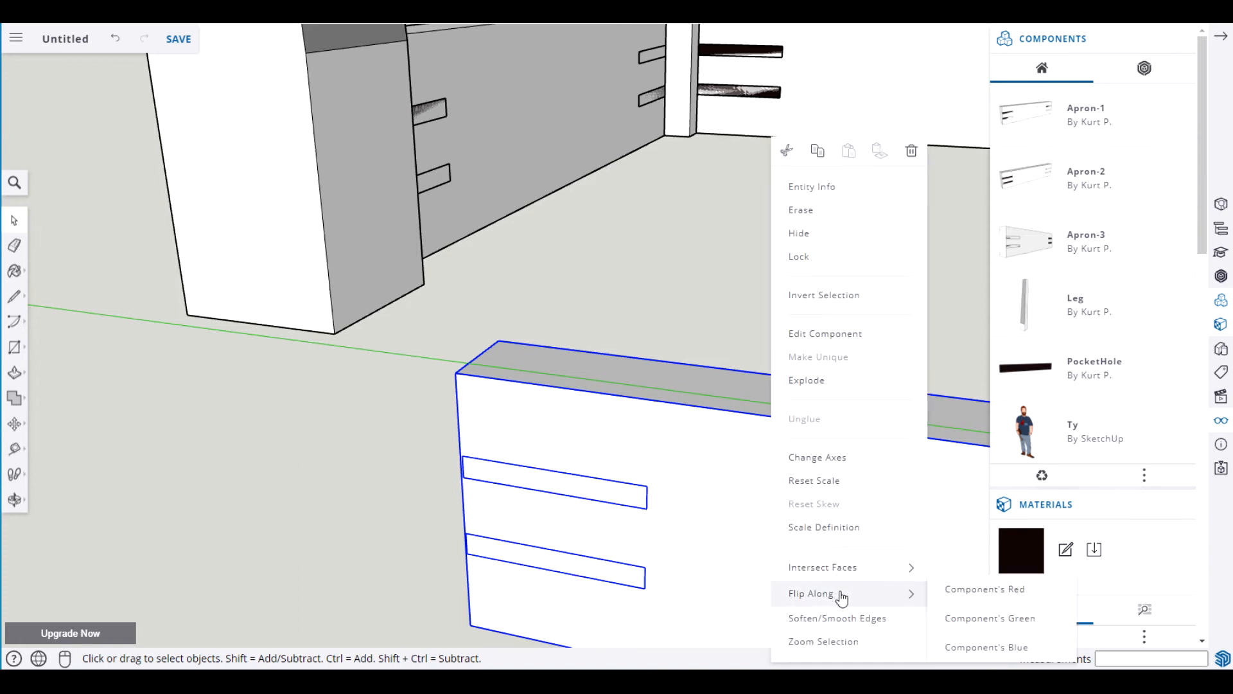
left_click(954, 639)
Flip the Apron-3 board along its component's green and red axes so its grooves face outward.
right_click(787, 542)
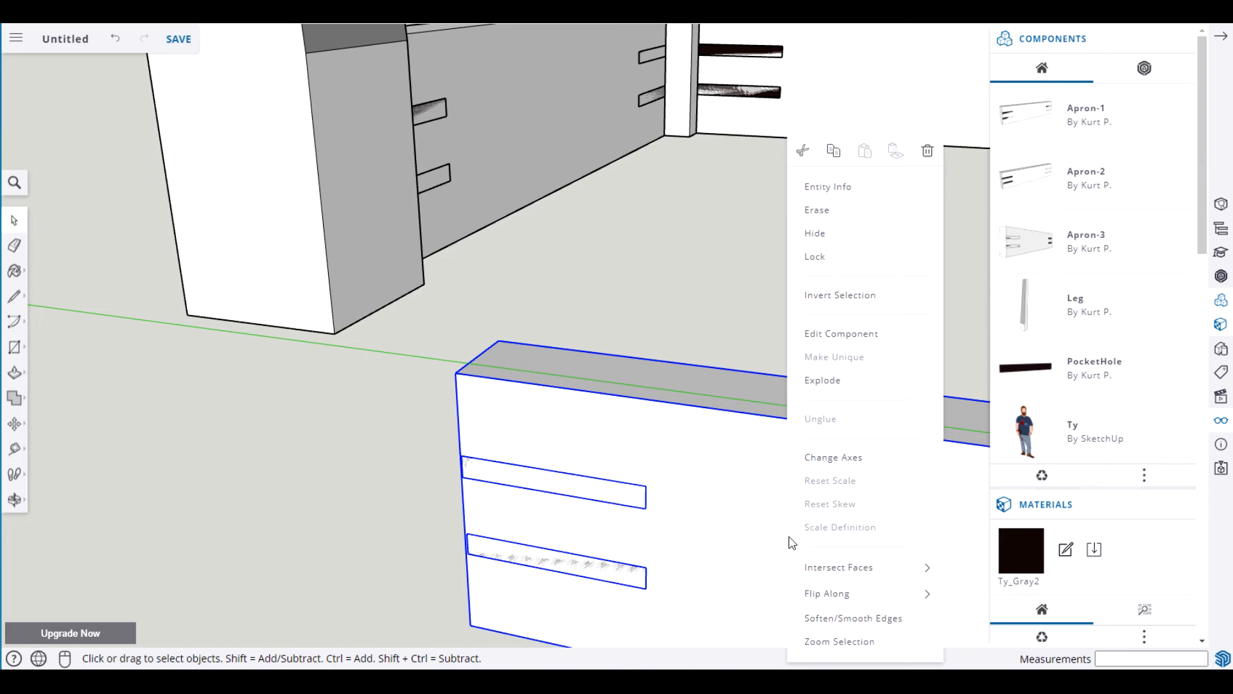
mouse_move(851, 592)
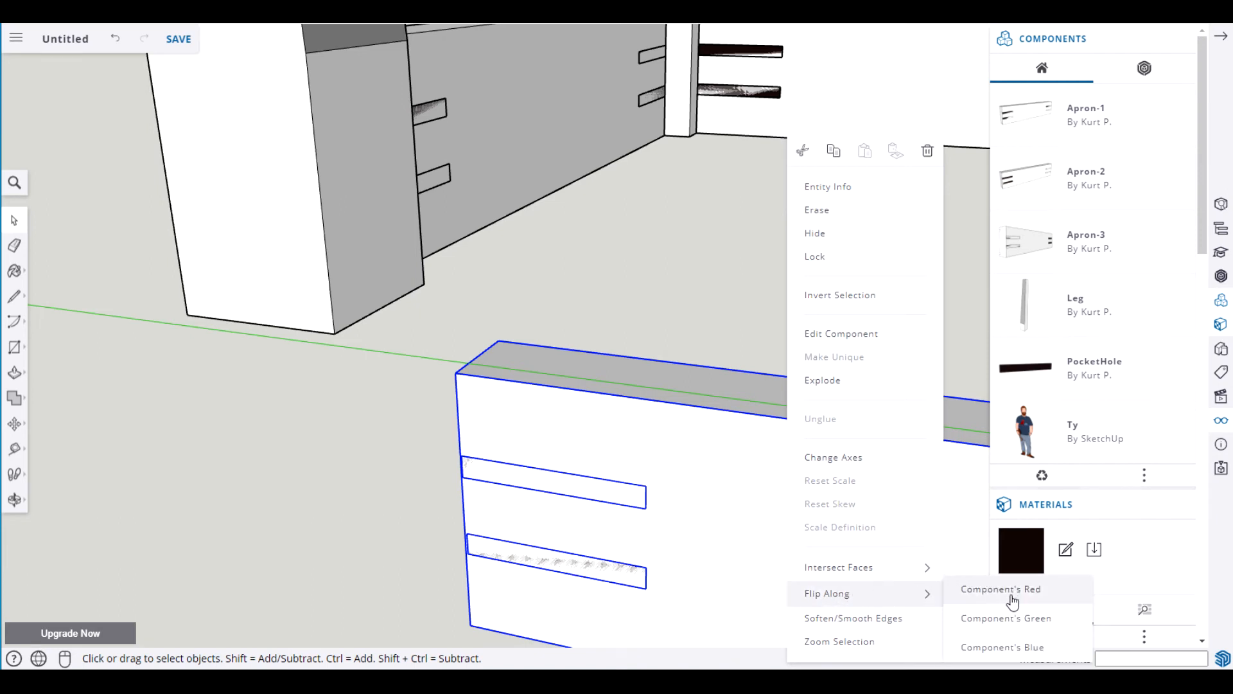
left_click(1006, 618)
right_click(852, 563)
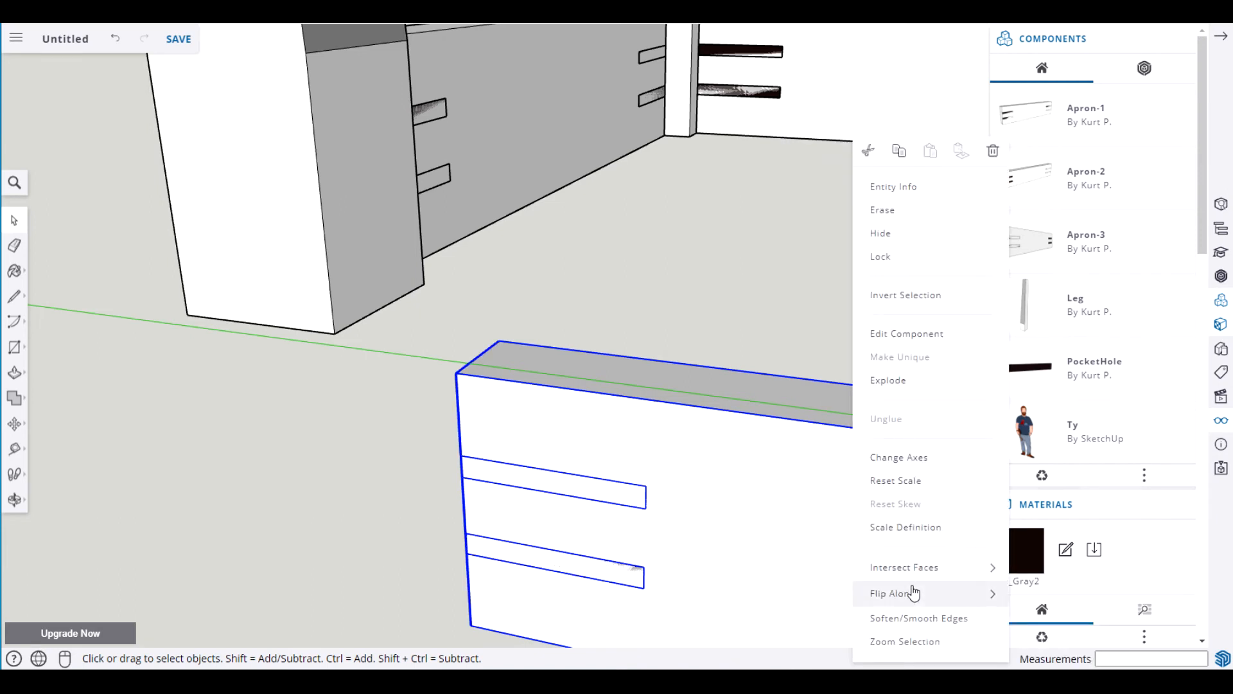
mouse_move(913, 591)
left_click(1074, 589)
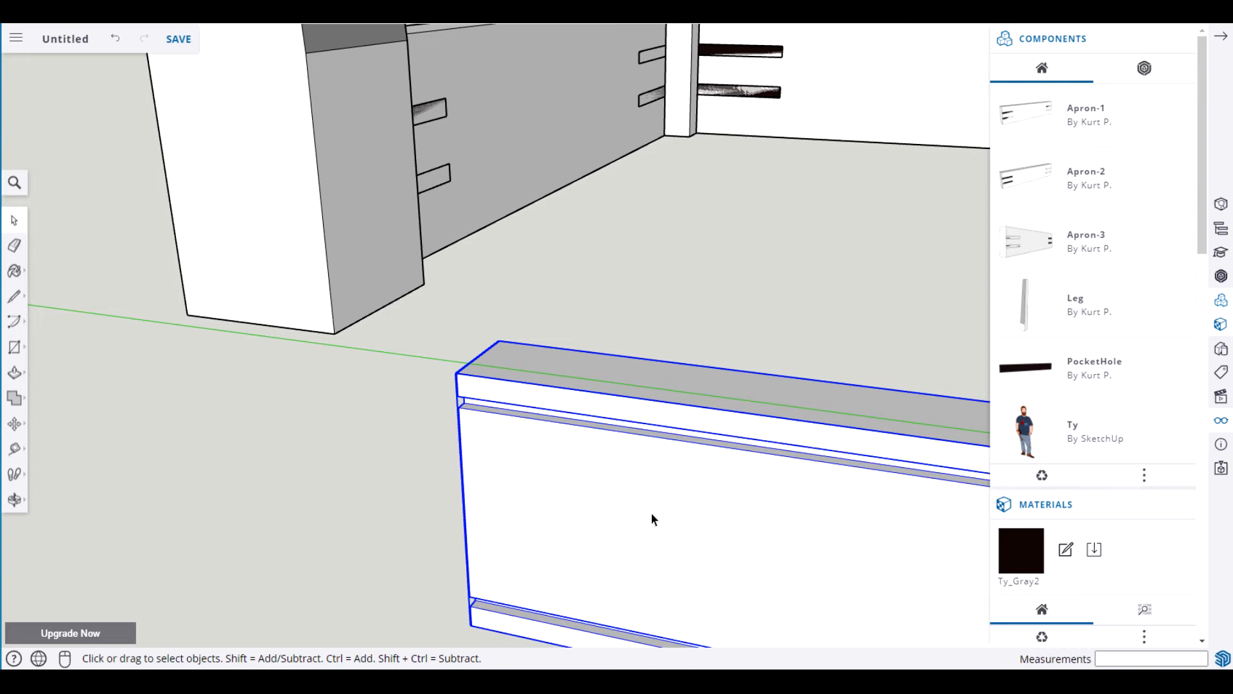
scroll(538, 472, "down", 5)
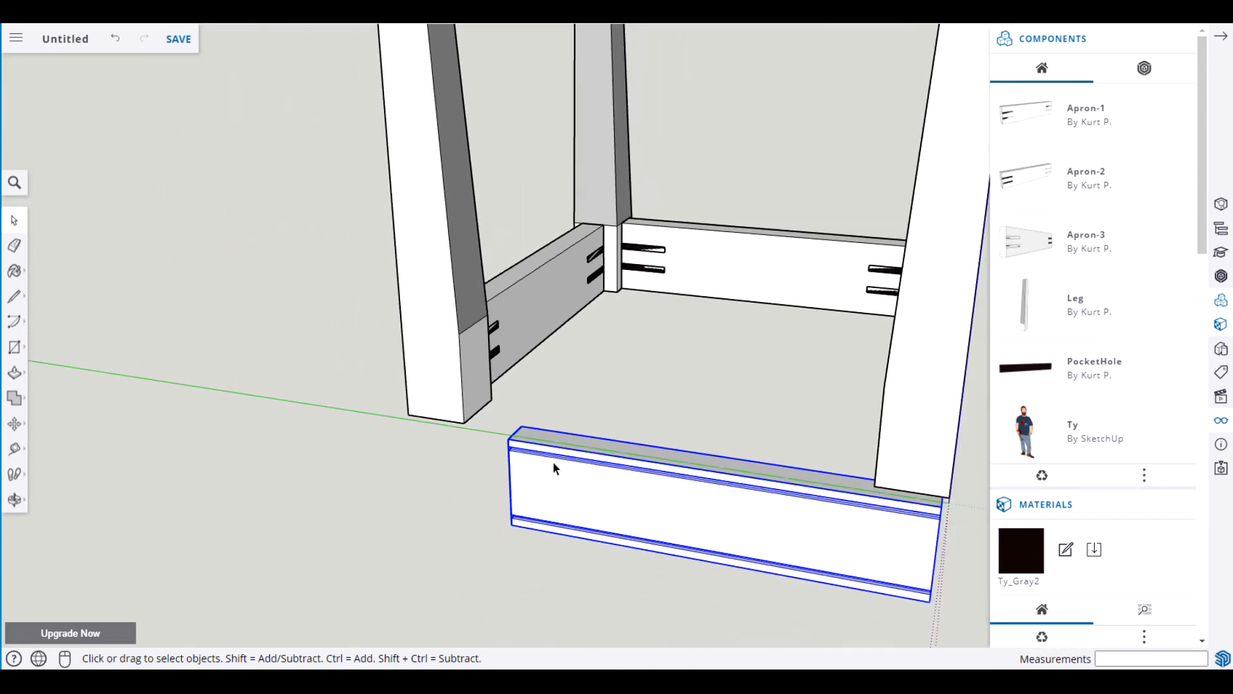
scroll(553, 463, "up", 5)
left_click(314, 457)
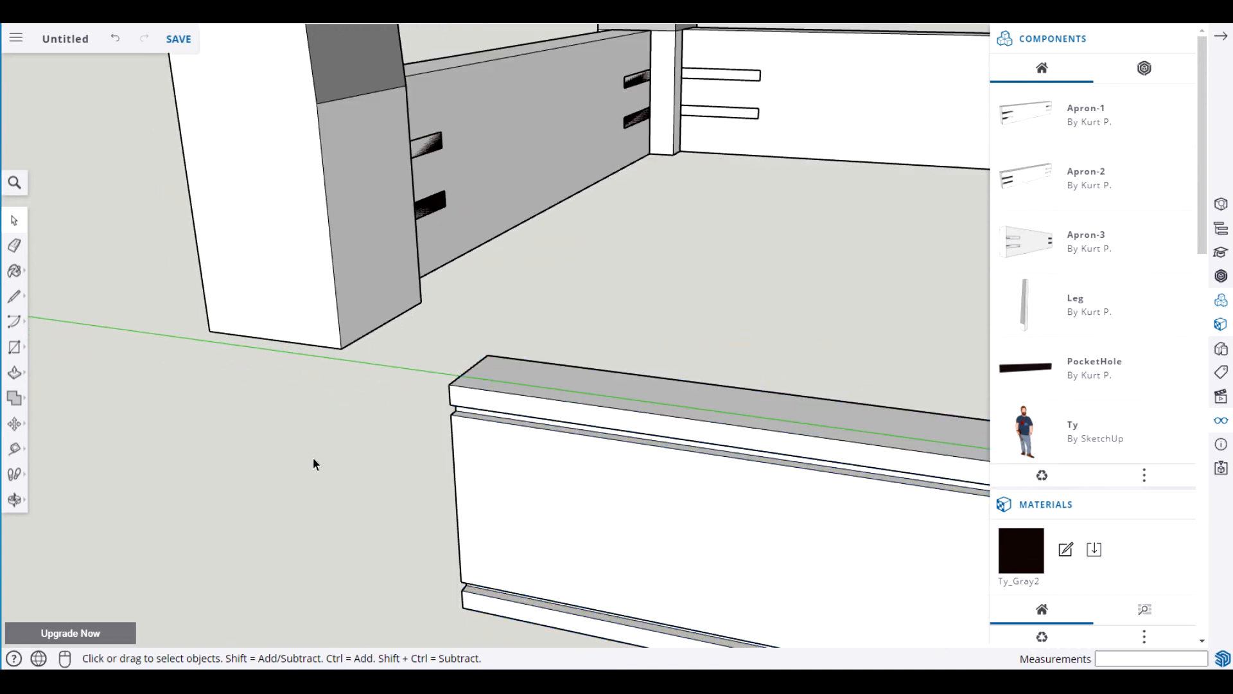
Place a vertical guide 3/8" in from the front edge on the leg face that receives the Apron-3 board.
key("t")
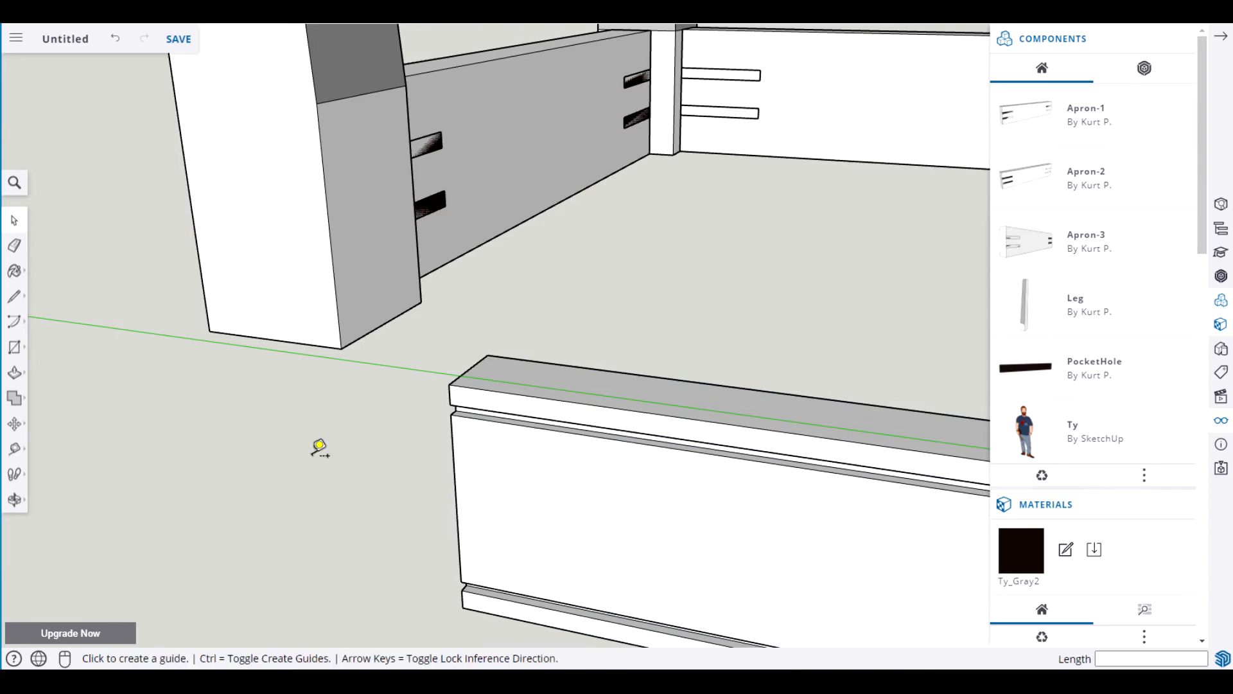
middle_click_drag(379, 183, 244, 193)
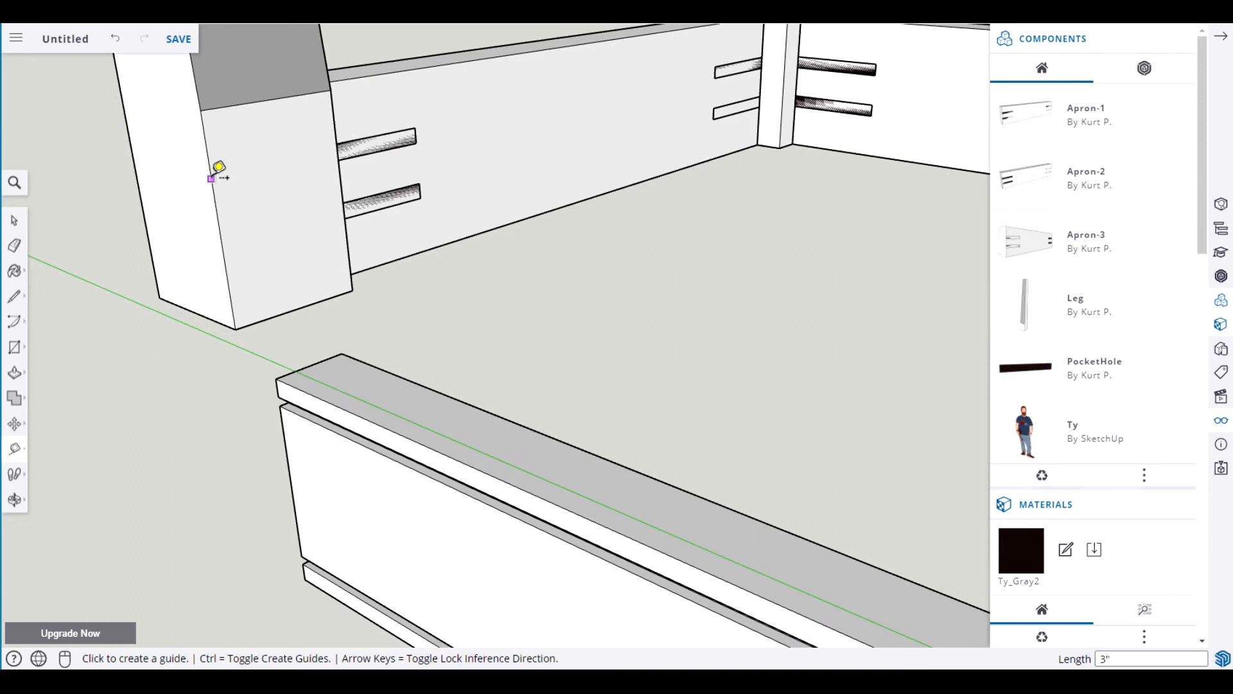
left_click(210, 179)
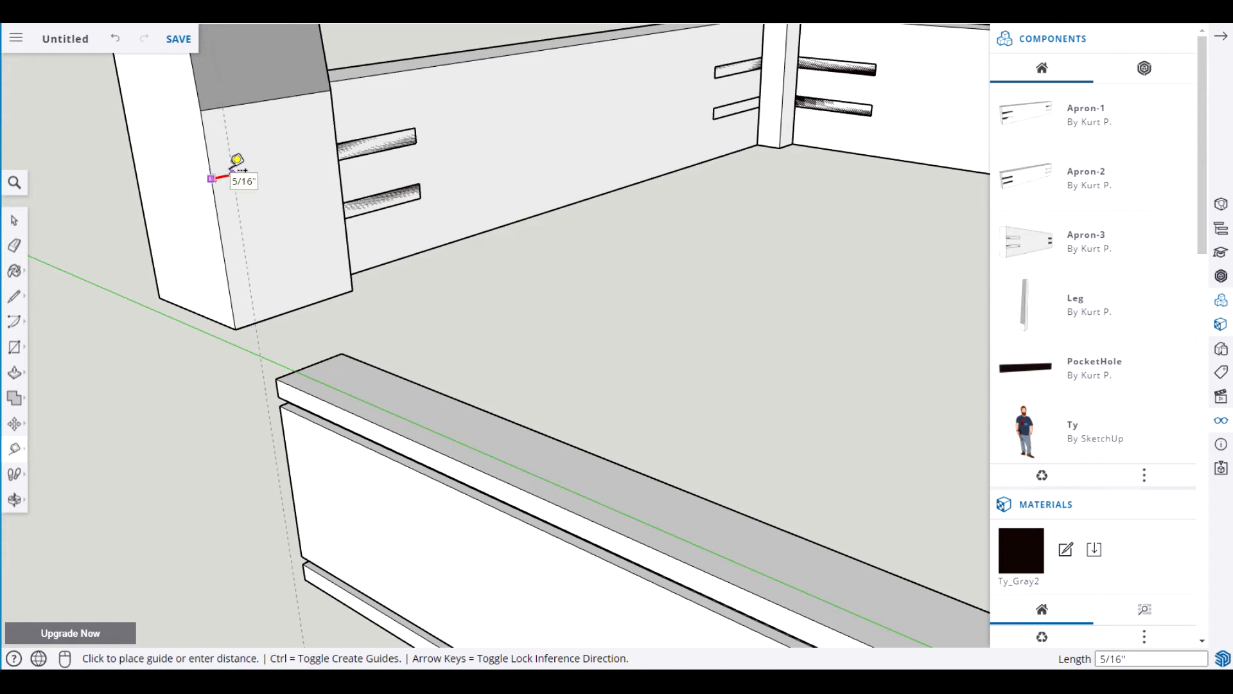
type("3/8")
key("Return")
key("space")
mouse_move(236, 218)
middle_mouse_down()
mouse_move(153, 410)
mouse_move(267, 344)
mouse_move(190, 413)
mouse_move(201, 400)
middle_mouse_up()
scroll(197, 396, "down", 3)
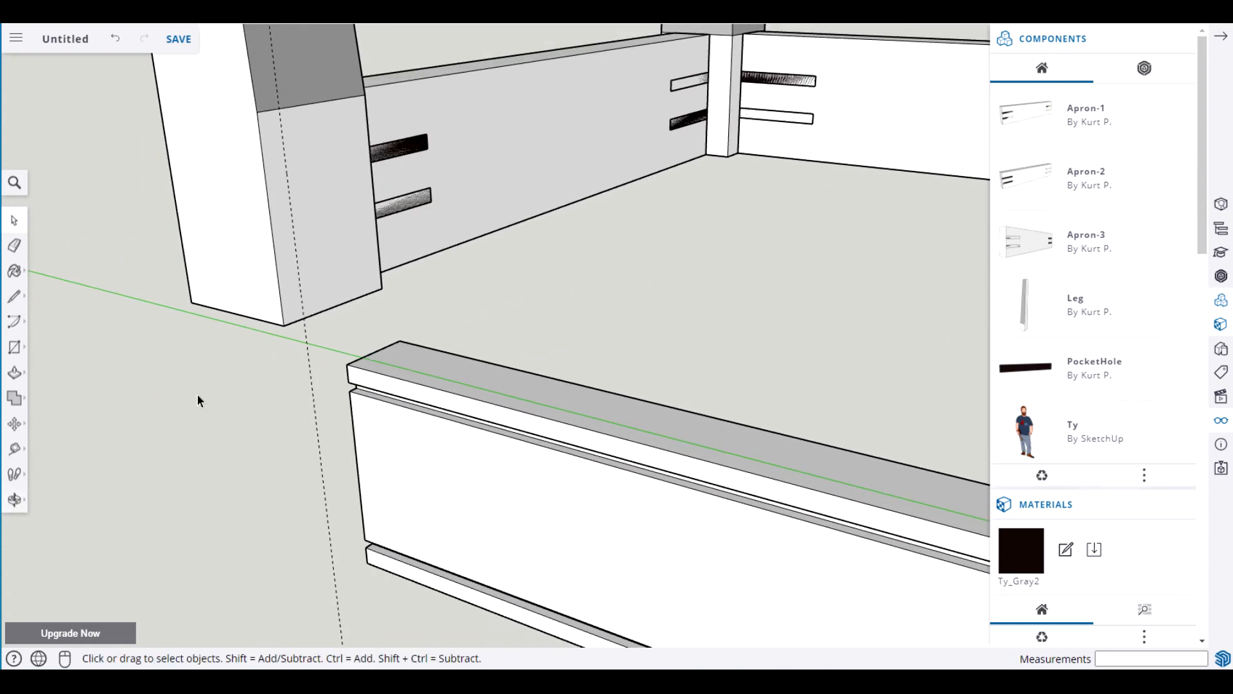
Move the Apron-3 board by its upper outer end corner to where the guide meets the start of the leg's taper, and delete the guide.
key("m")
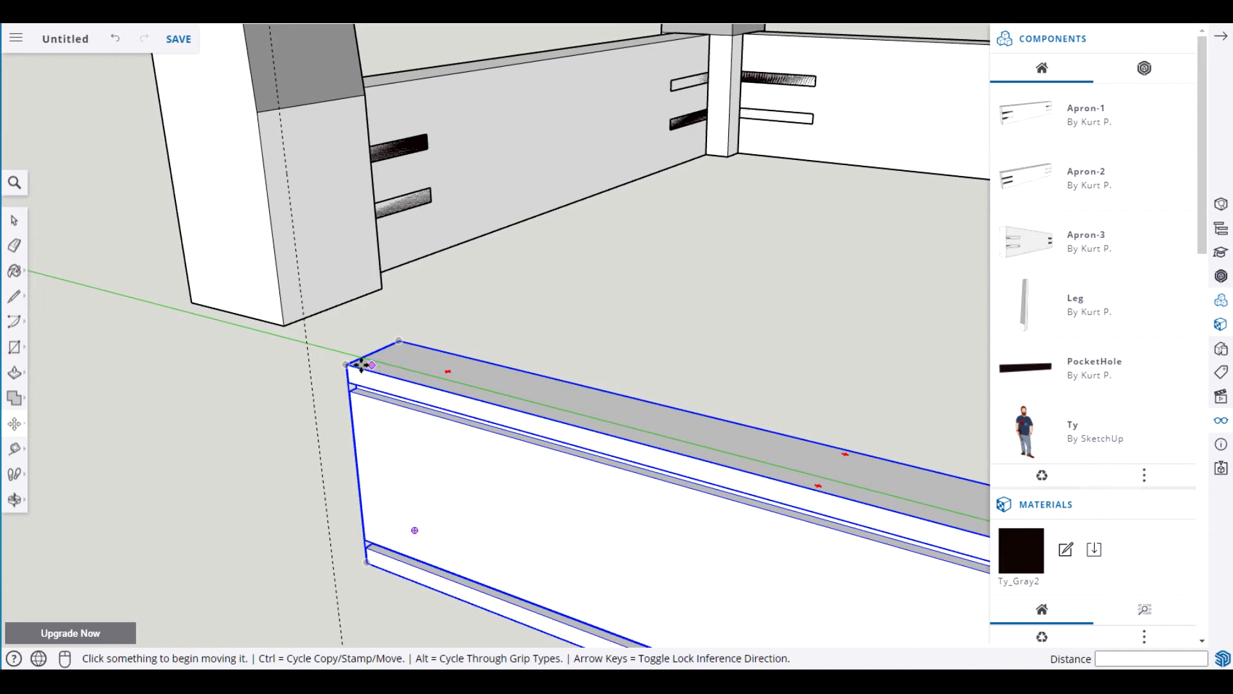
left_click(346, 364)
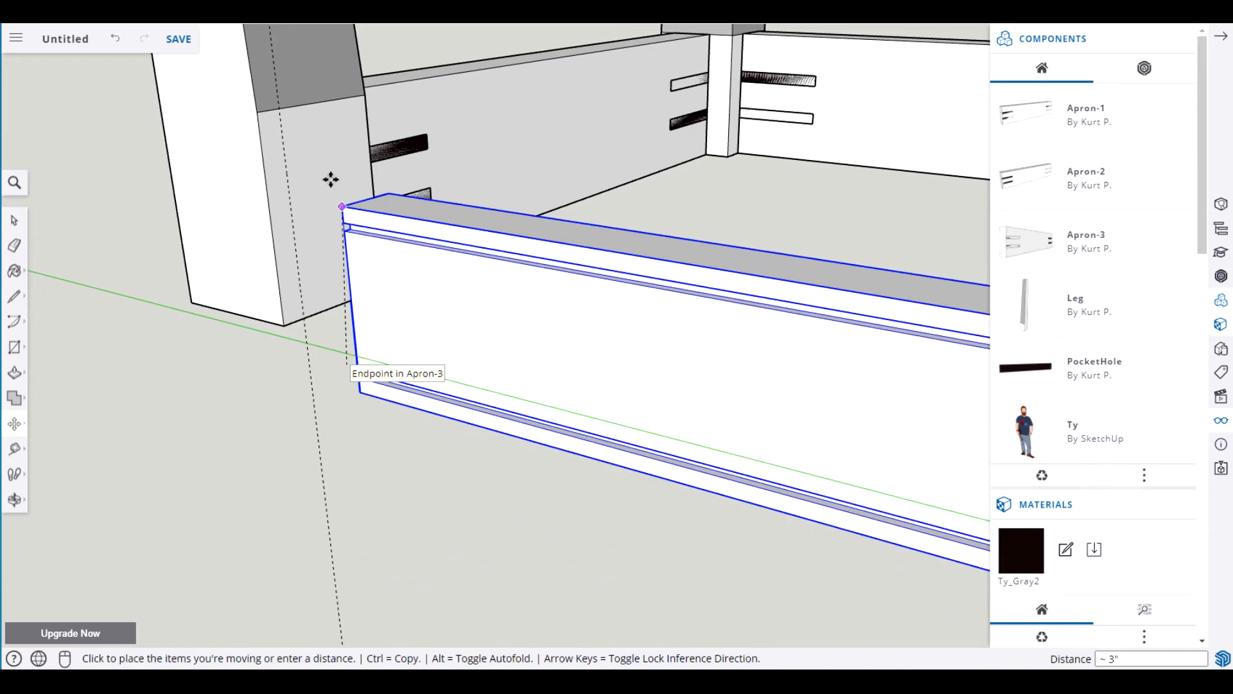
left_click(279, 110)
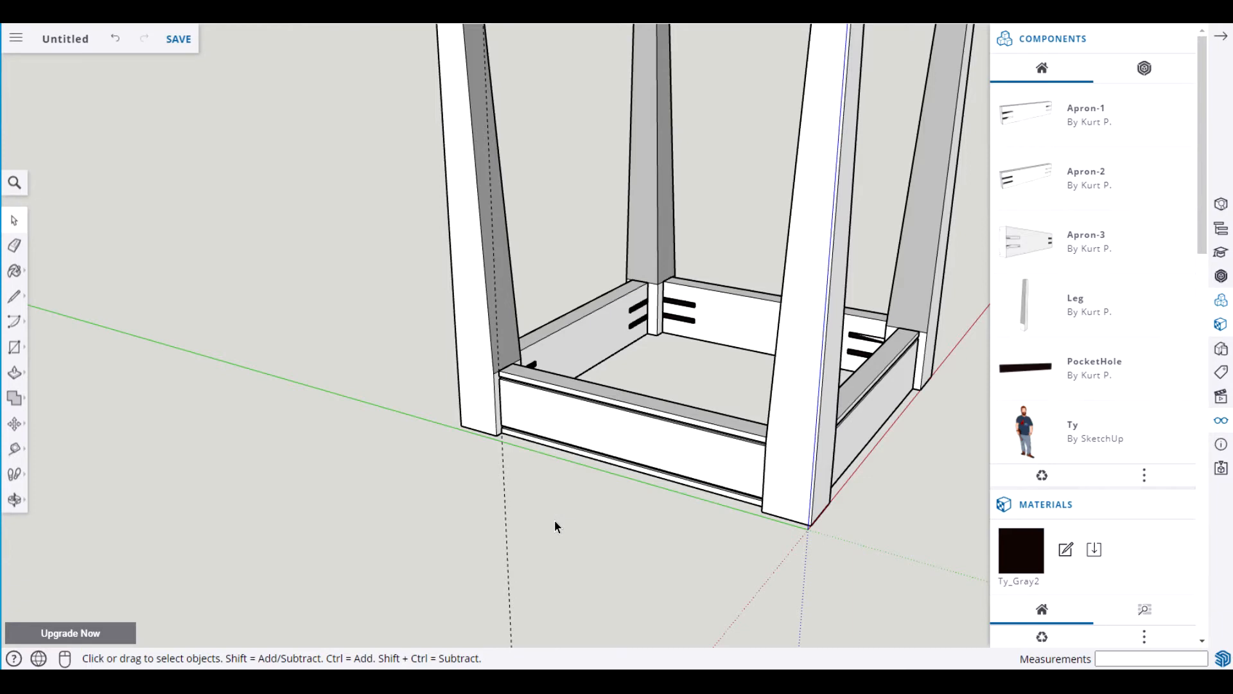
middle_click_drag(555, 522, 582, 410)
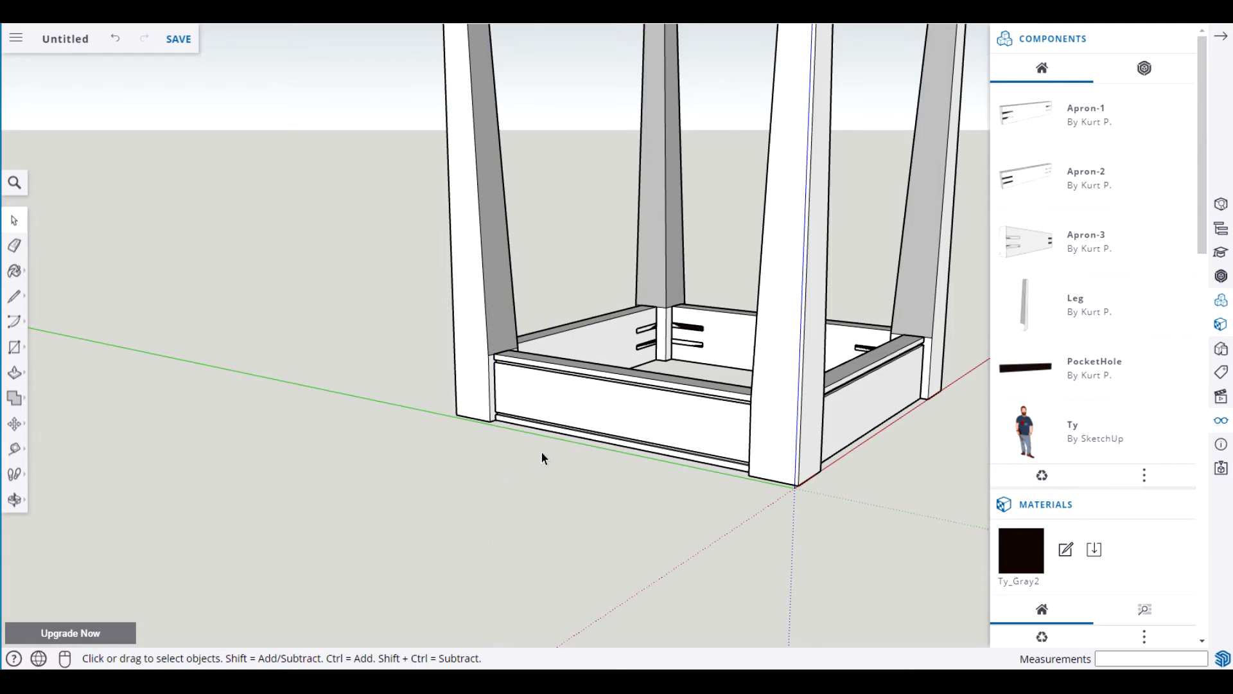
middle_click_drag(560, 447, 393, 443)
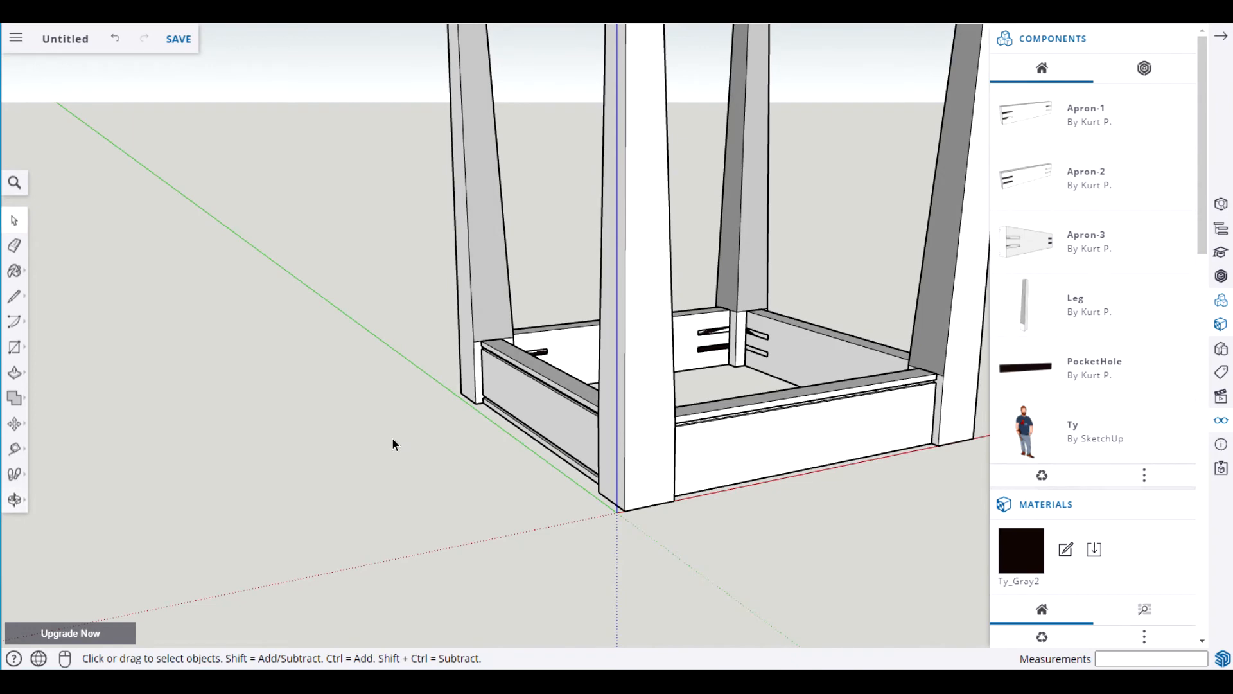
Make all four legs and the aprons into one component with the definition name TableSupport.
scroll(398, 443, "down", 3)
scroll(668, 502, "up", 2)
scroll(672, 499, "down", 4)
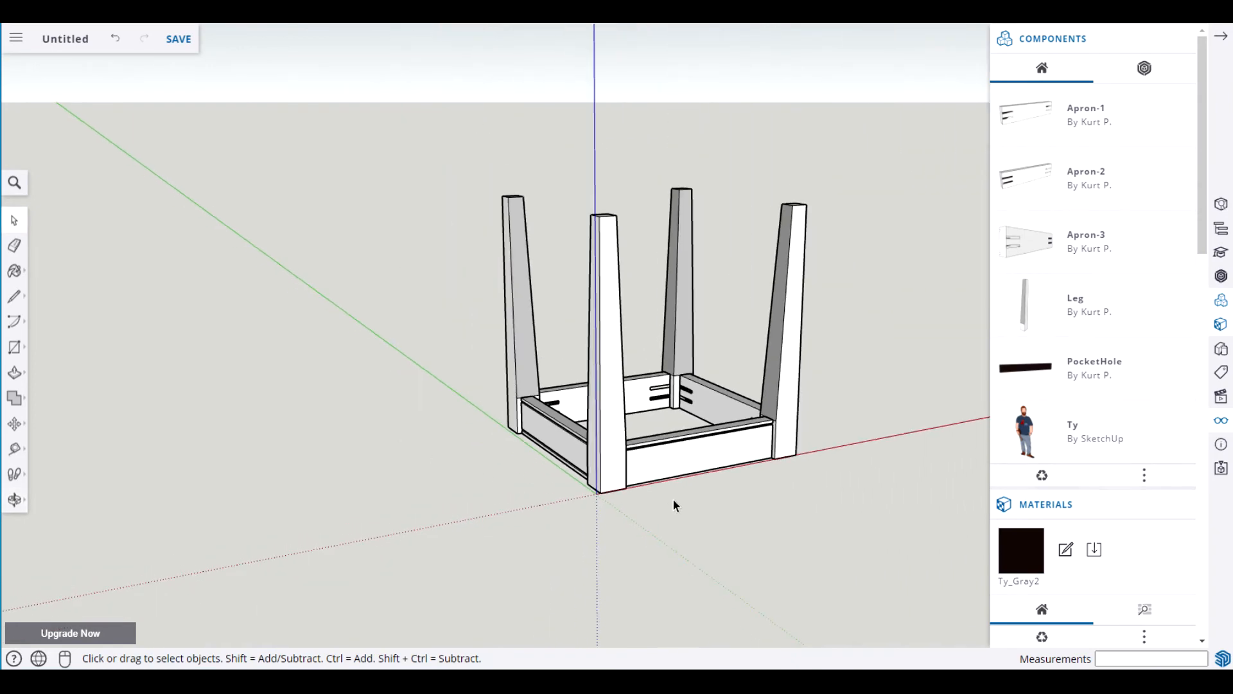
scroll(694, 506, "down", 1)
middle_click_drag(712, 506, 557, 506)
left_click_drag(446, 150, 817, 583)
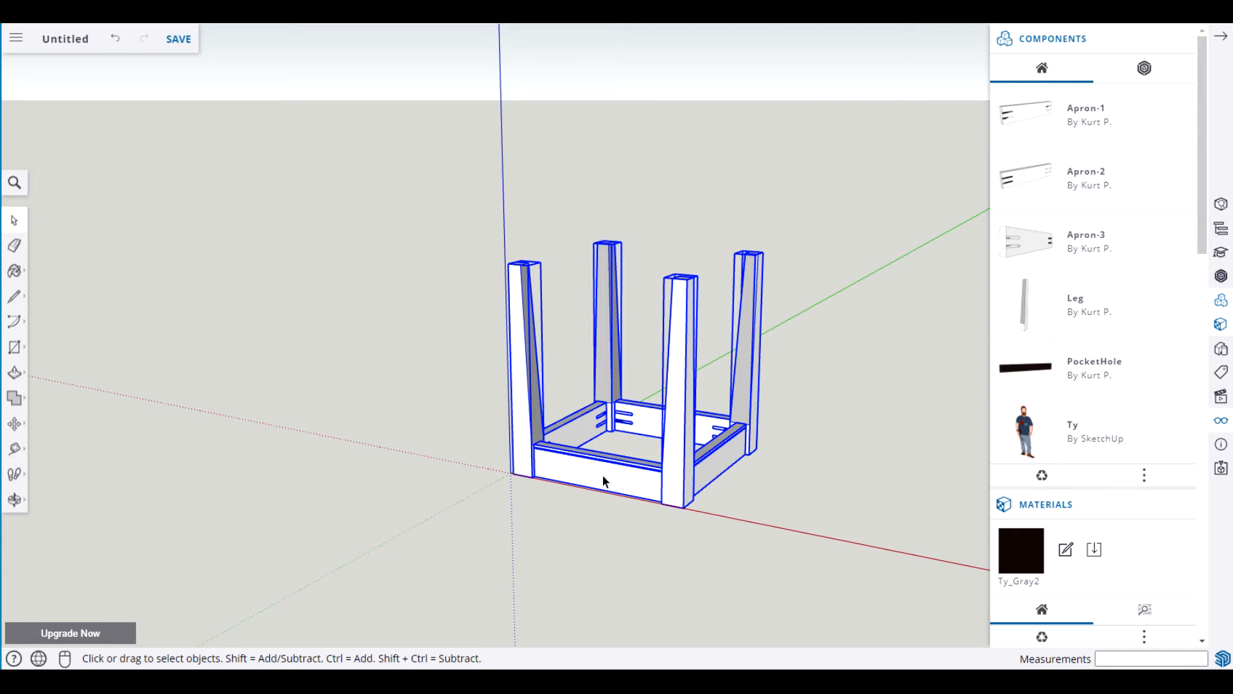
key("g")
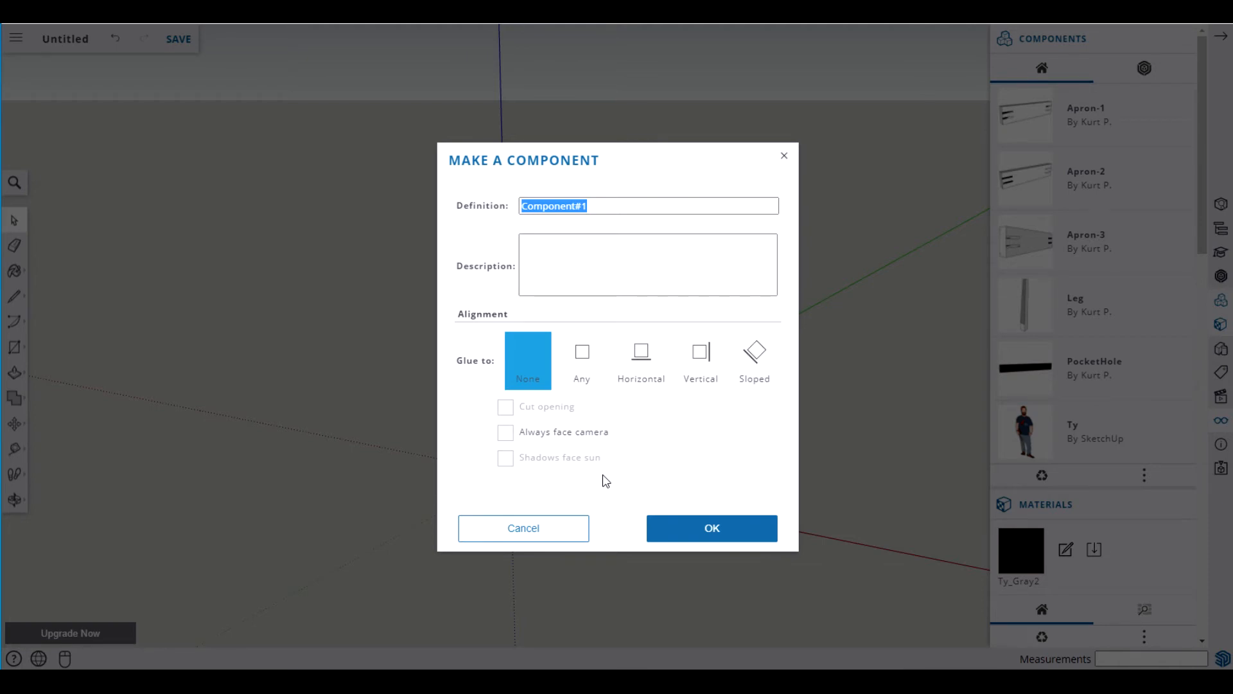
type("Tabl")
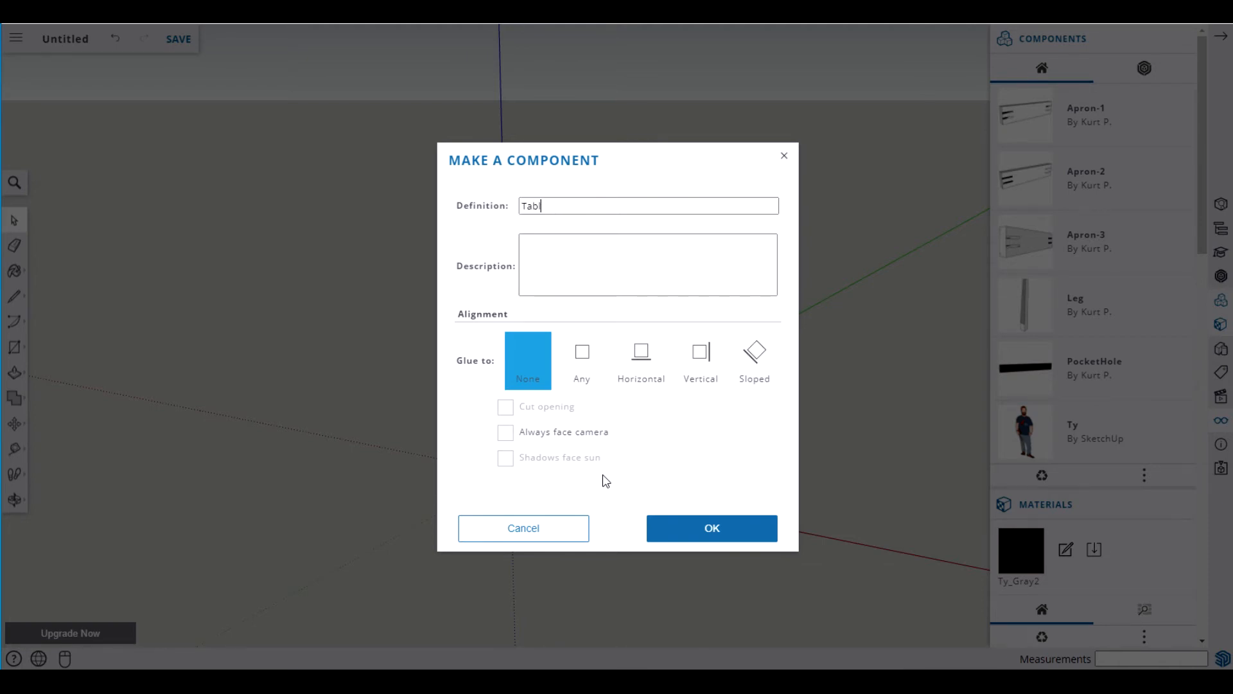
type("eSupport")
left_click(726, 530)
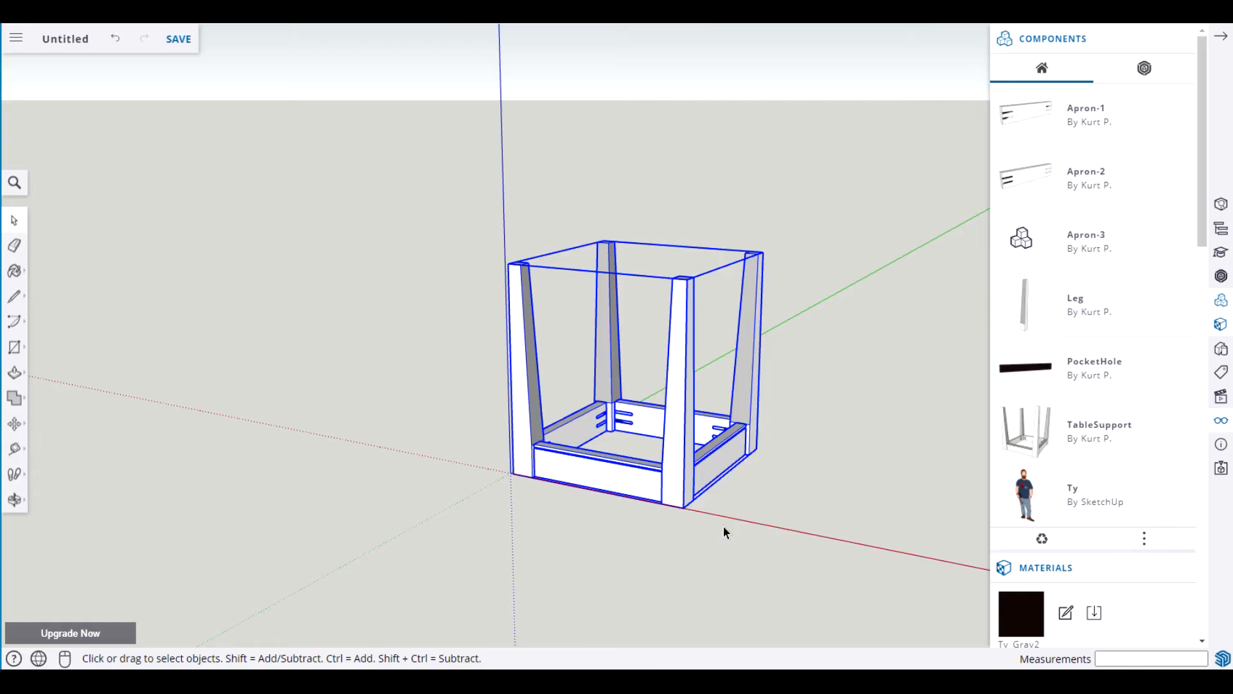
Move the TableSupport component about 62 3/8" back along the green axis, clear of the origin, and deselect it.
key("m")
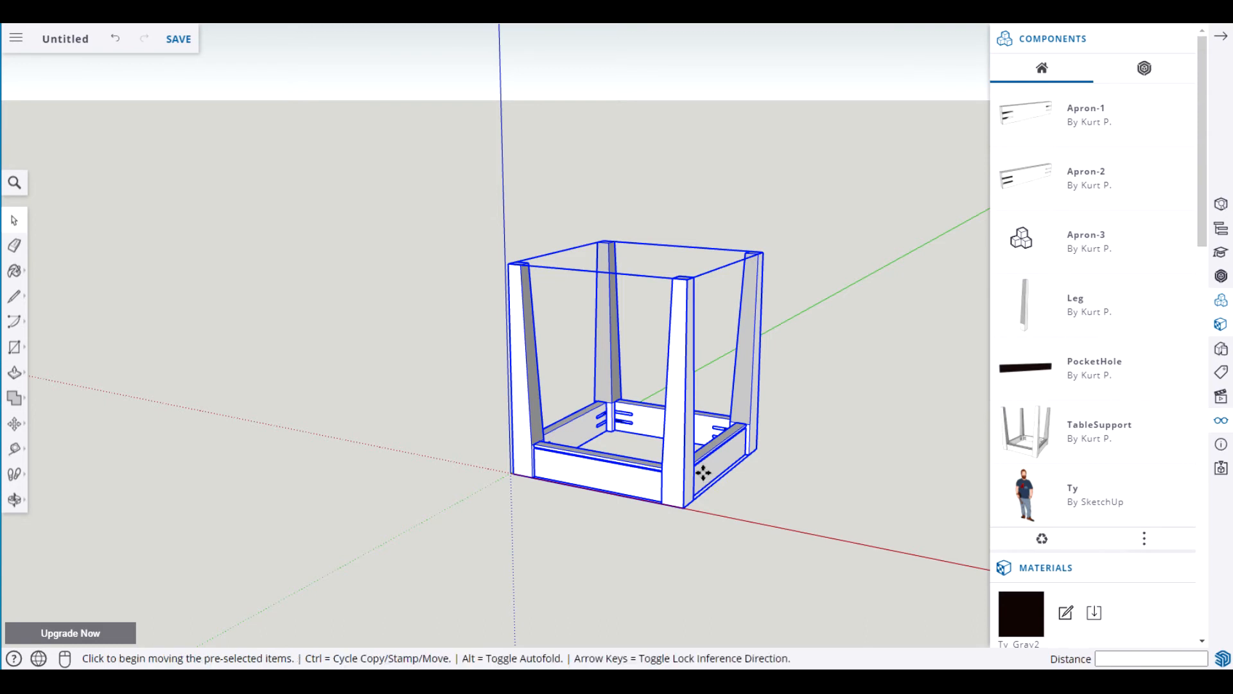
left_click(683, 506)
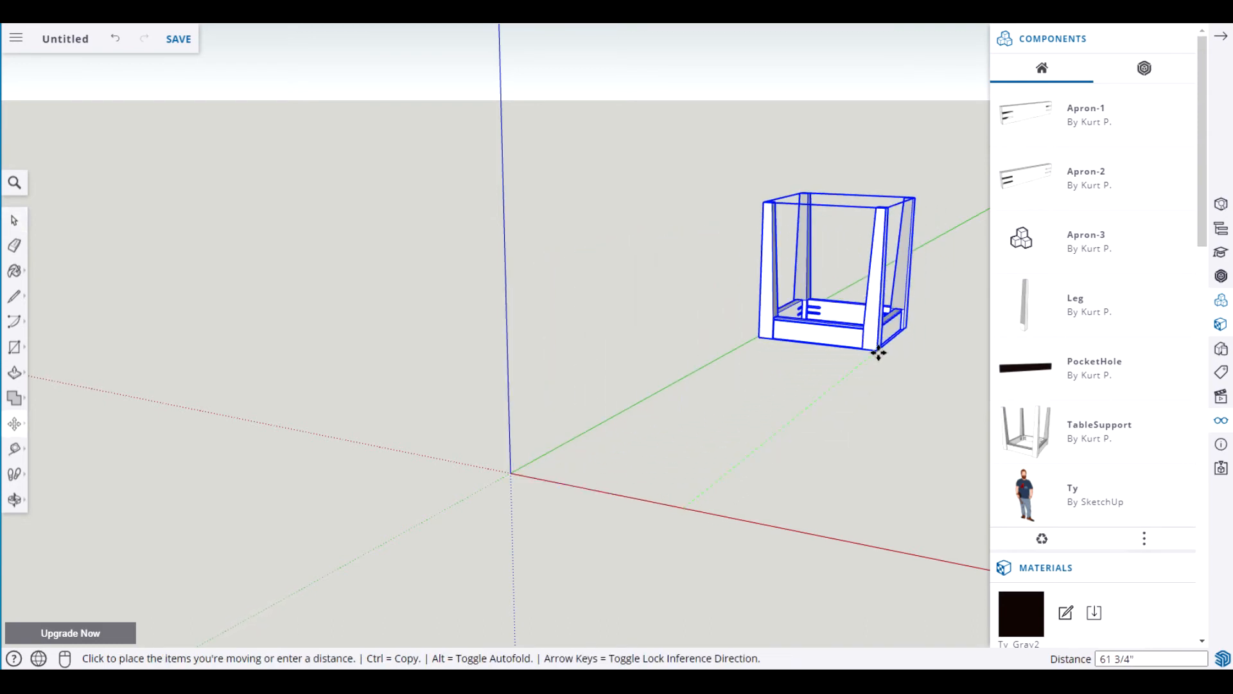
left_click(879, 351)
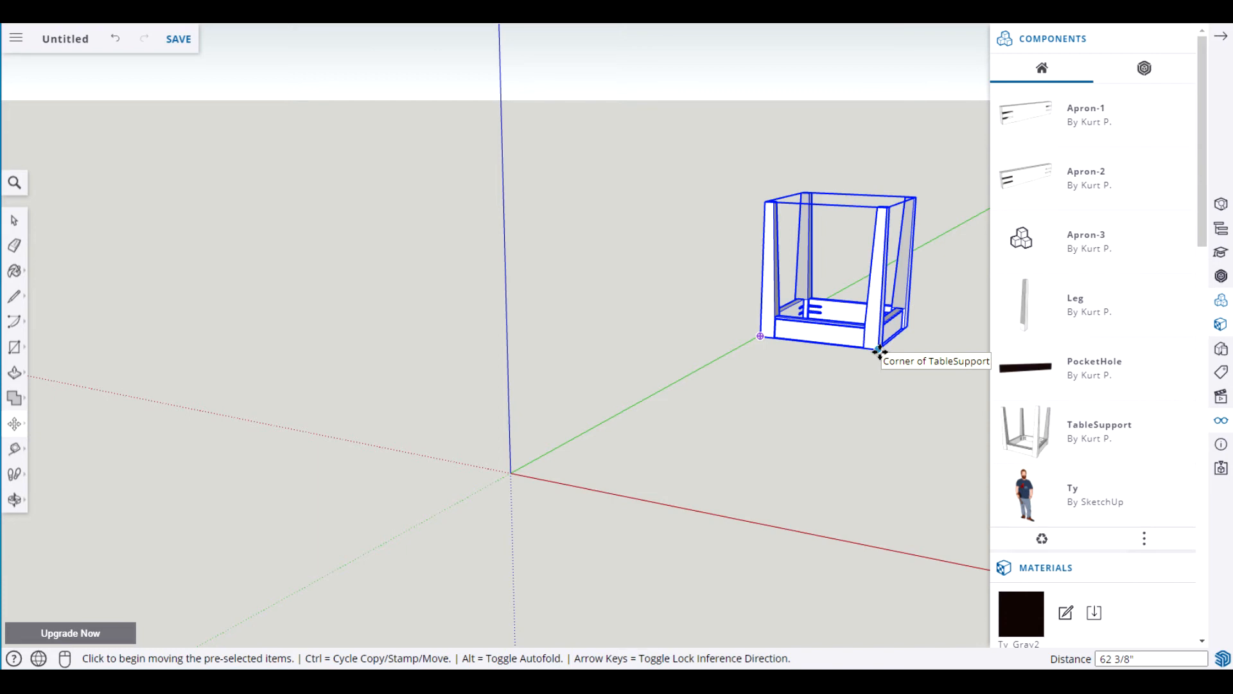
key("space")
left_click(835, 456)
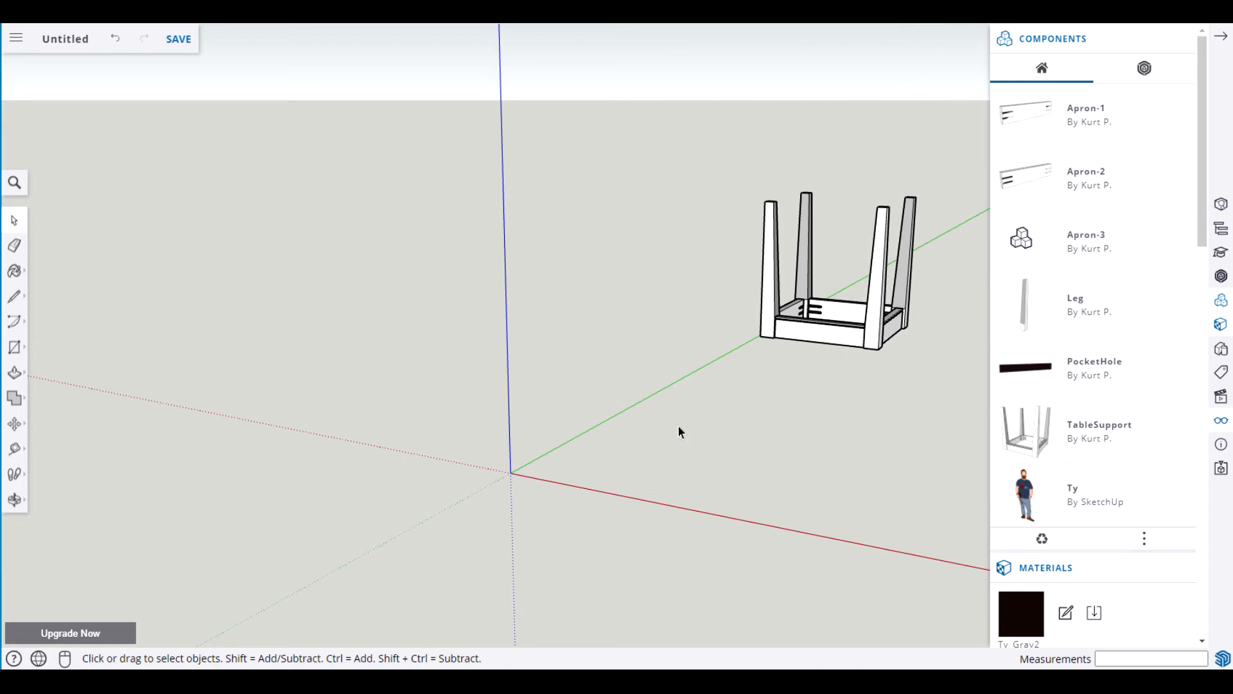
Draw a 1" by 16" rectangle on the ground from the origin, with its long side along the green axis.
key("r")
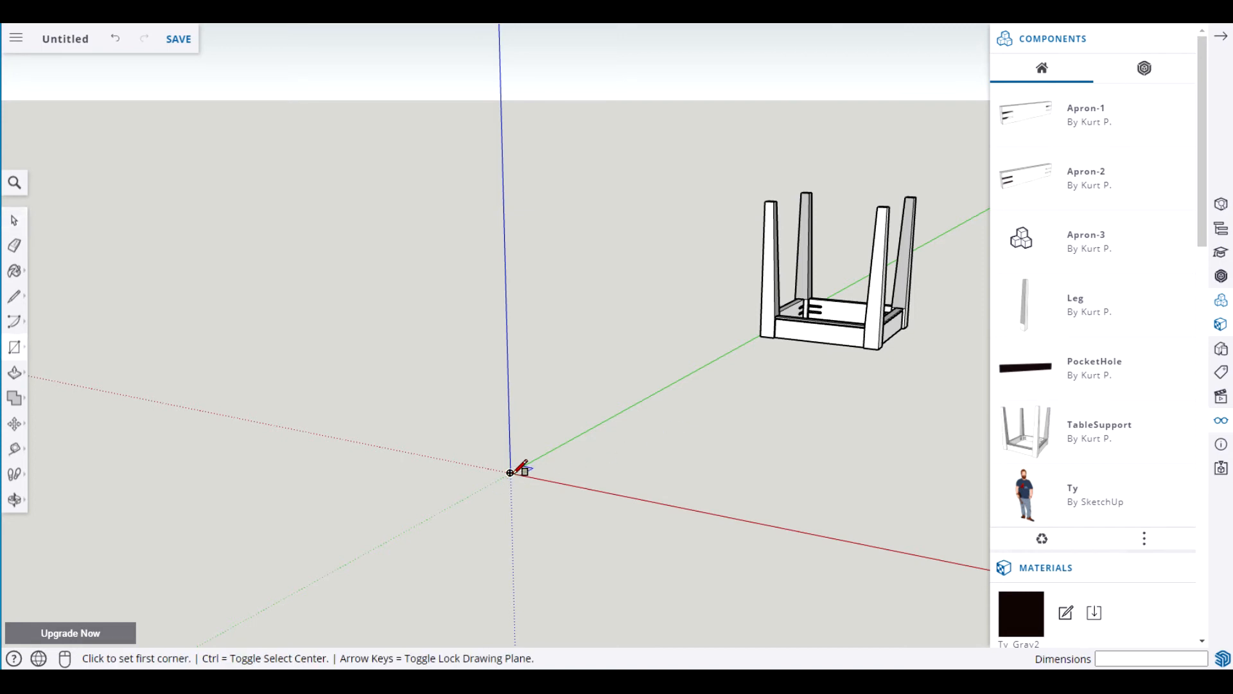
left_click(510, 472)
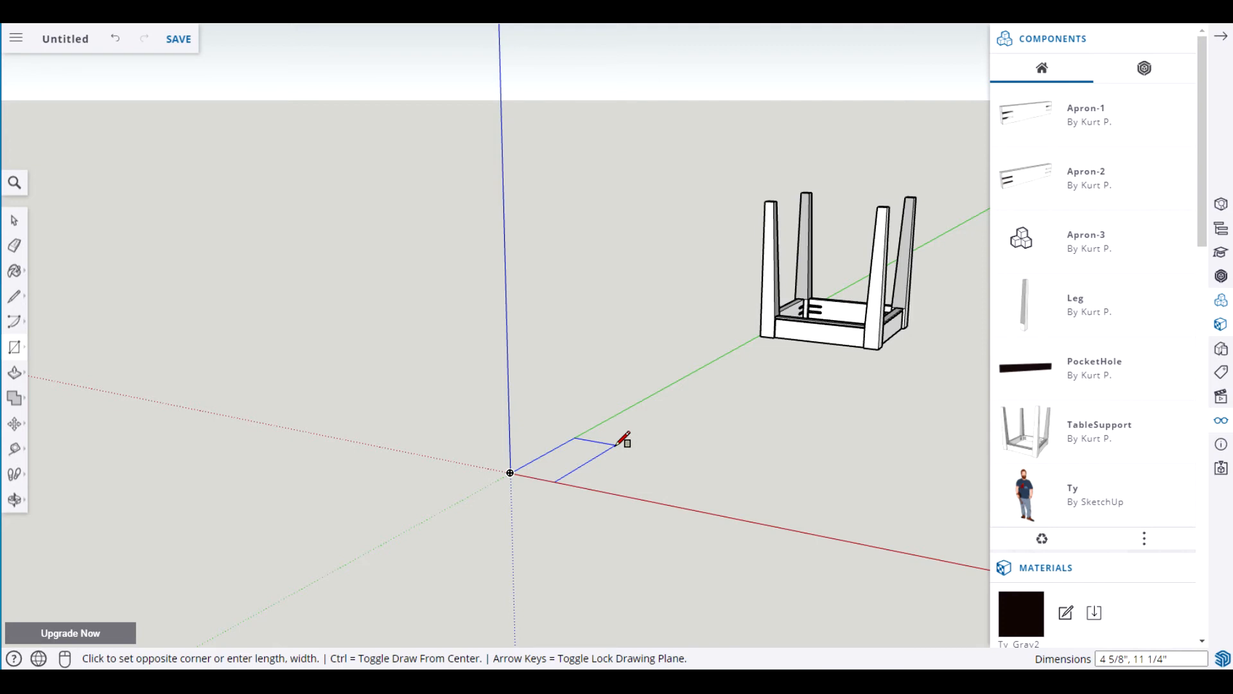
type("1,16")
key("Return")
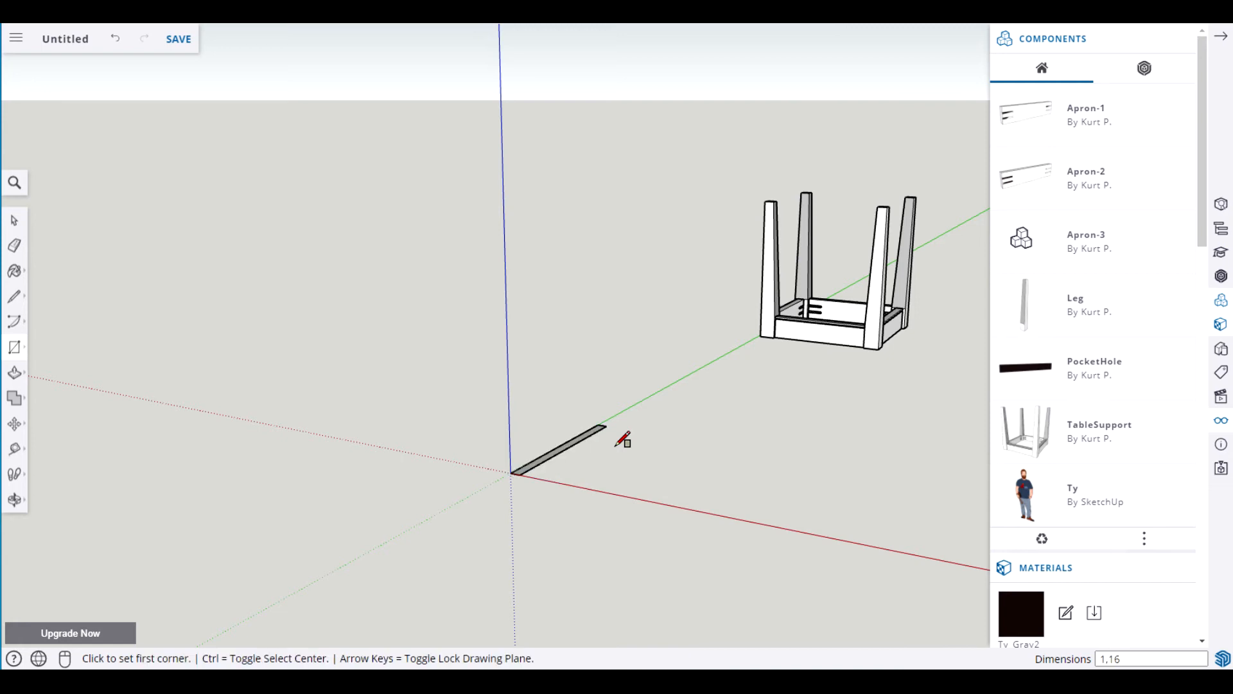
key("space")
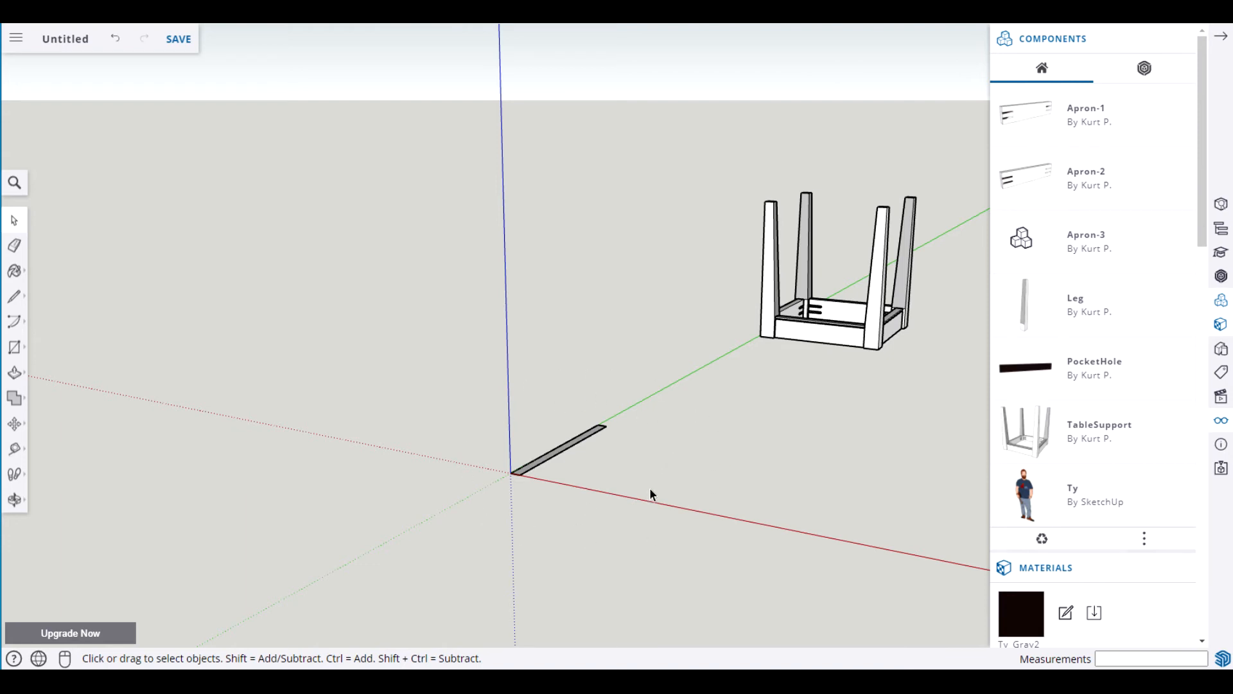
Push/pull the narrow rectangle at the origin up 1" to form a square strip.
scroll(611, 478, "up", 5)
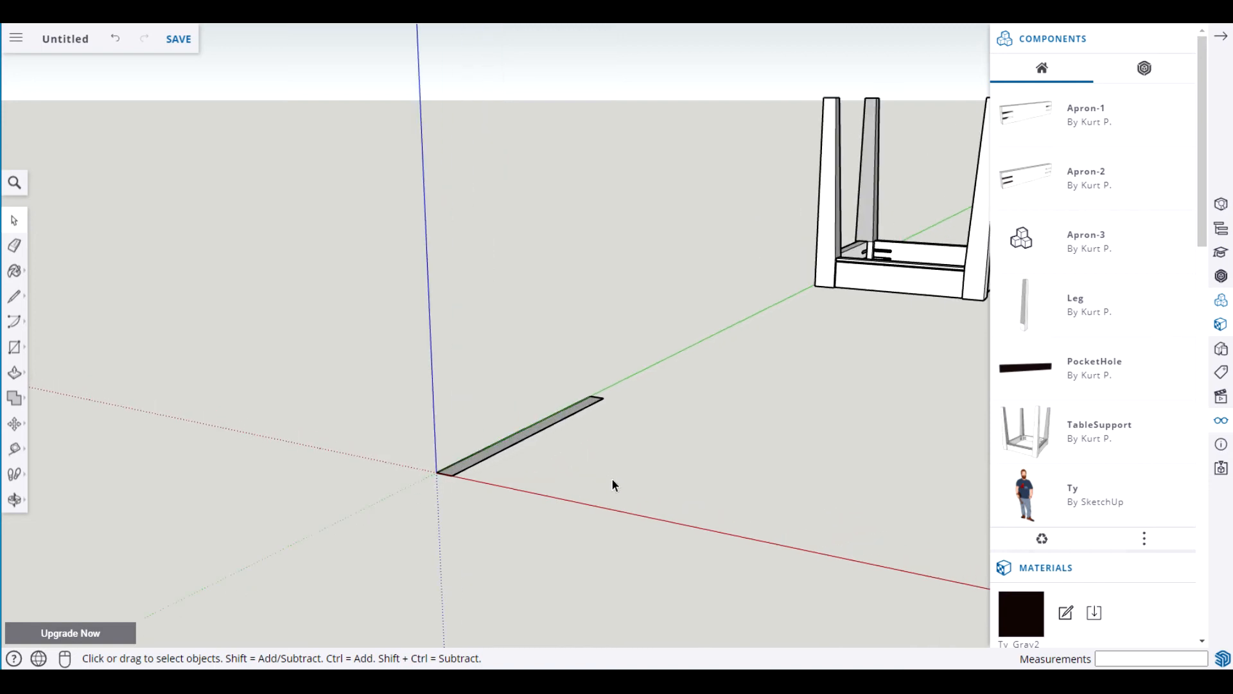
middle_click_drag(590, 440, 586, 460)
left_click(498, 460)
key("p")
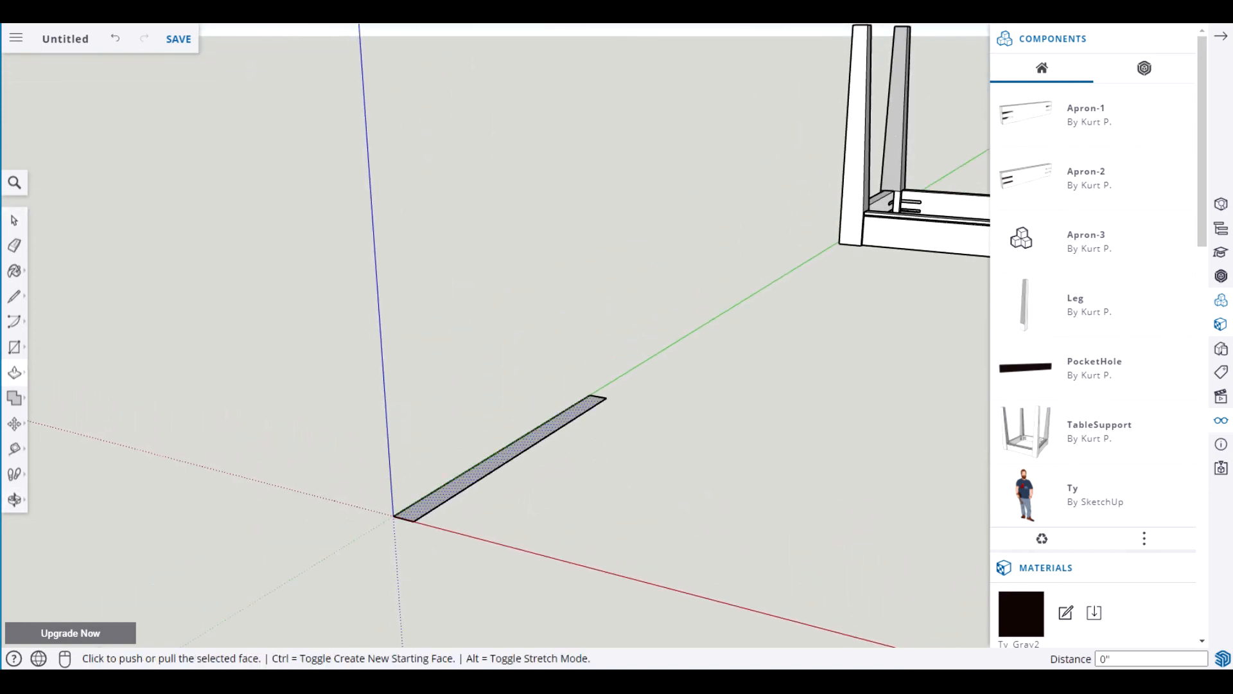
left_click(476, 473)
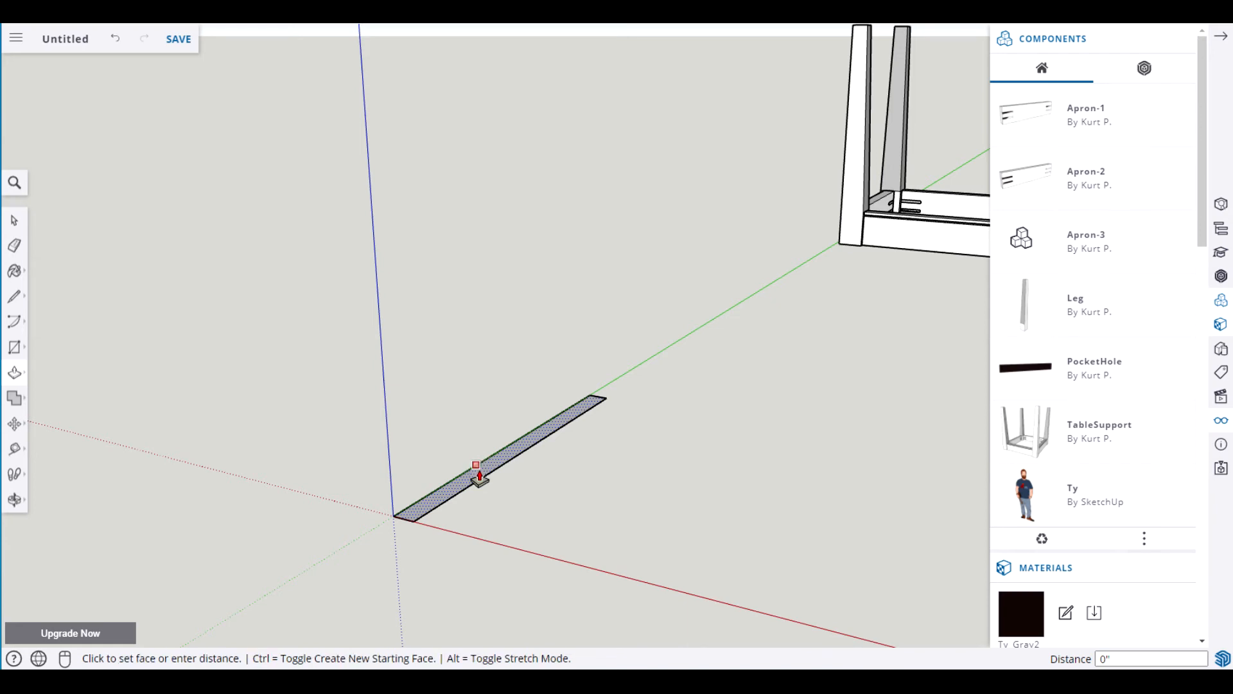
type("1")
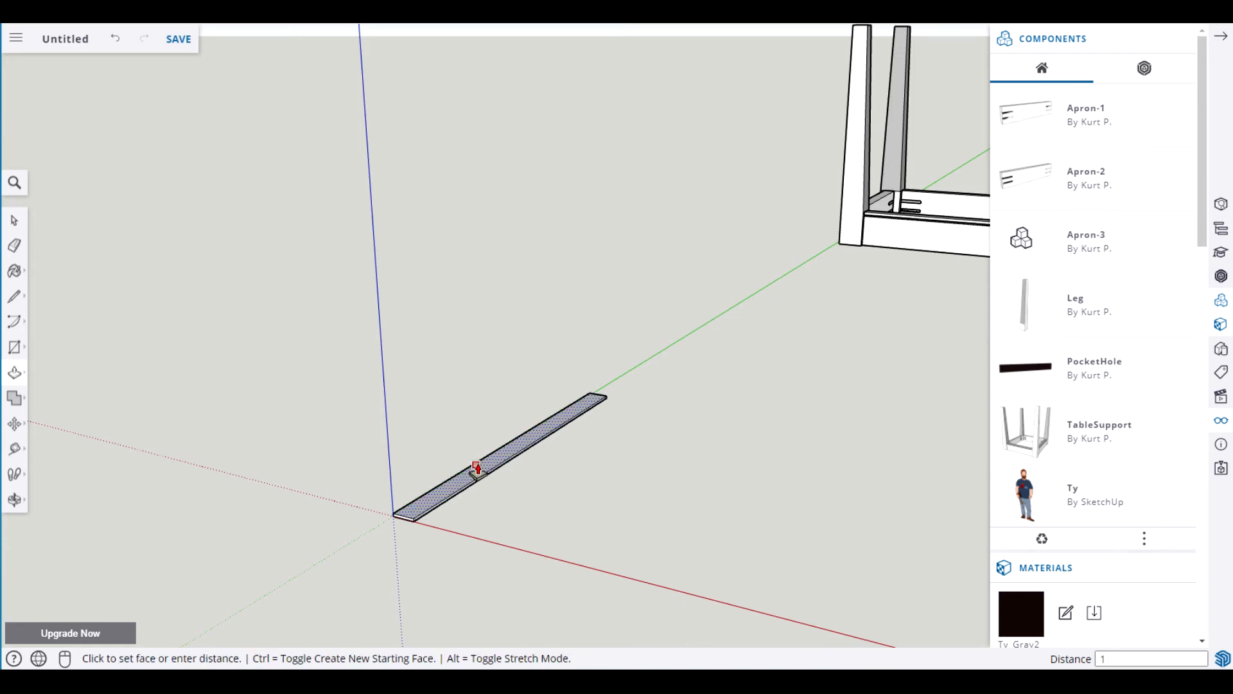
key("Return")
key("space")
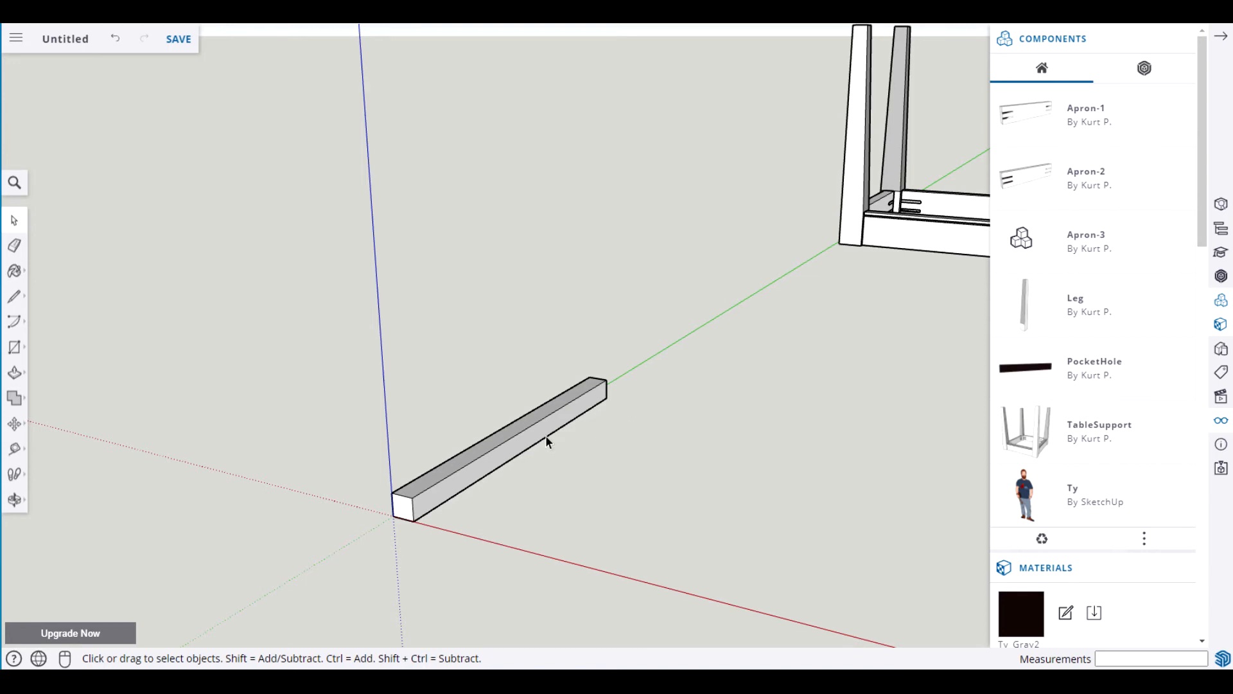
Make the whole strip a component with the definition name Slate.
triple_click(469, 479)
key("g")
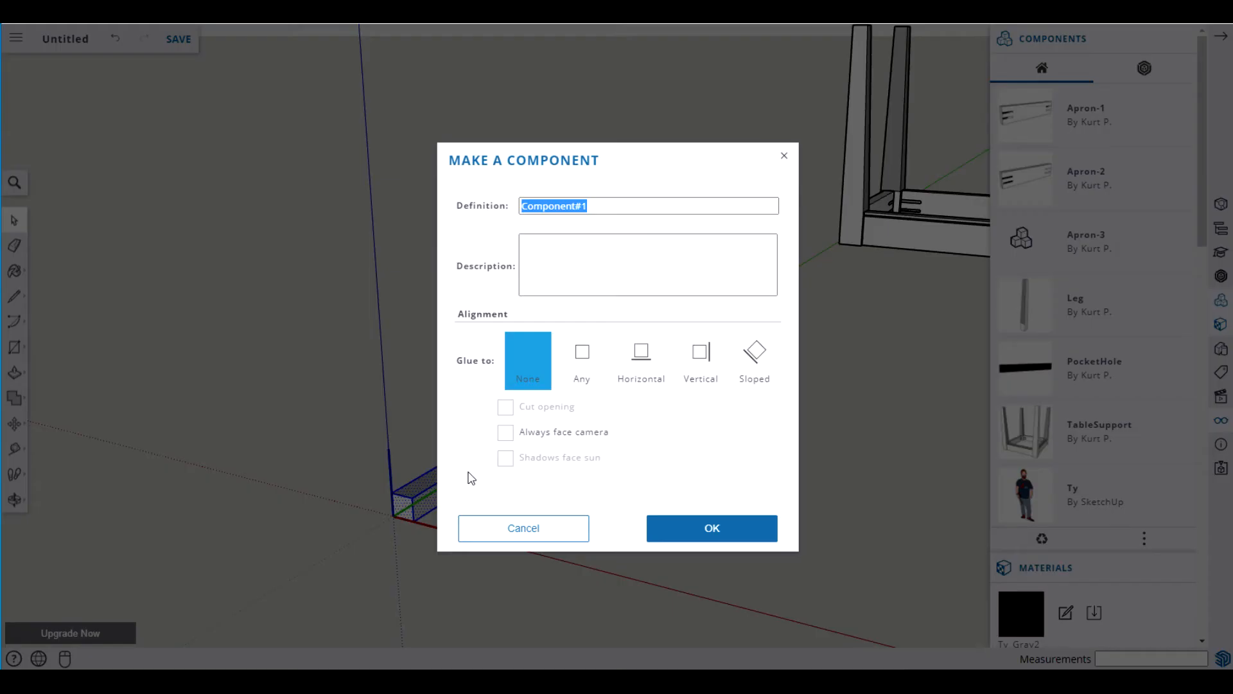
type("Slate")
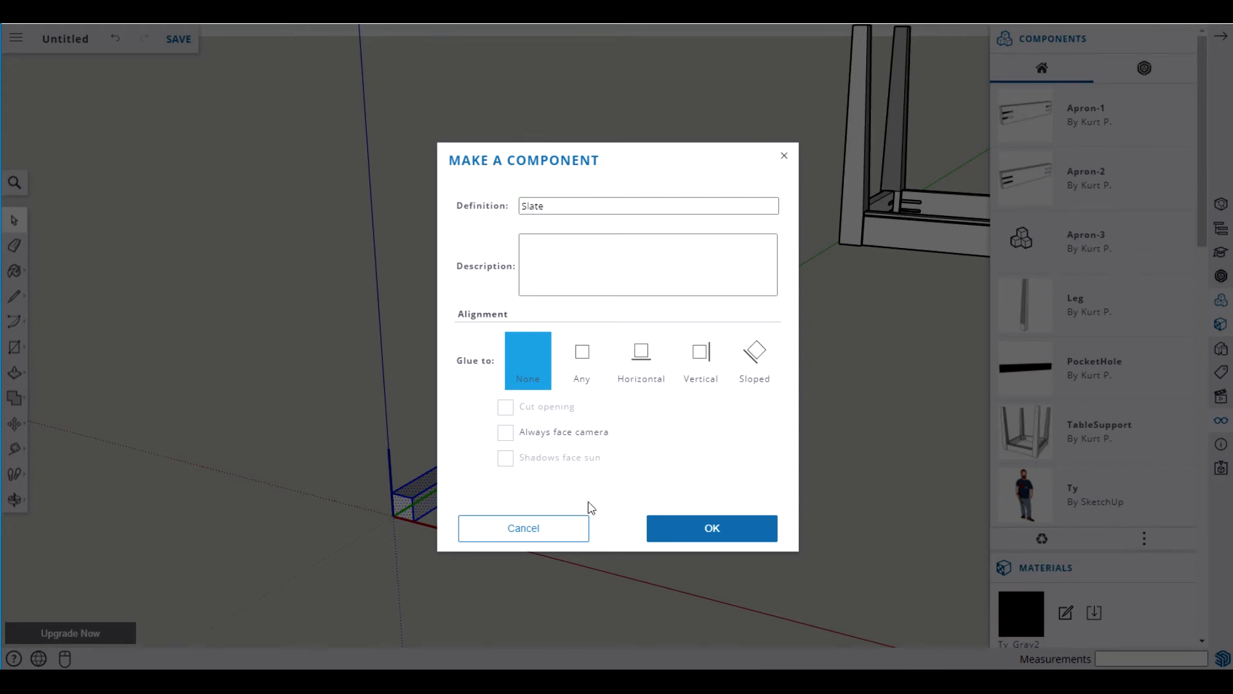
left_click(688, 531)
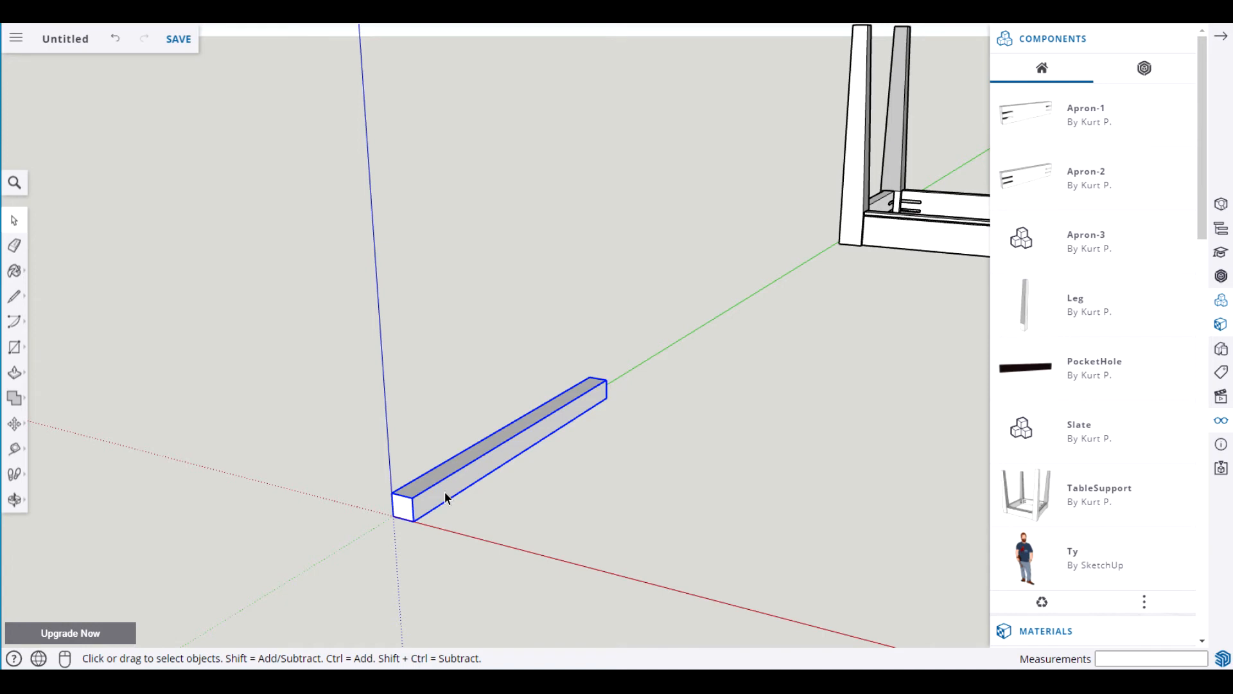
Copy the Slate strip 15" along the red axis and divide the distance with /15 to fill in the copies between.
key("m")
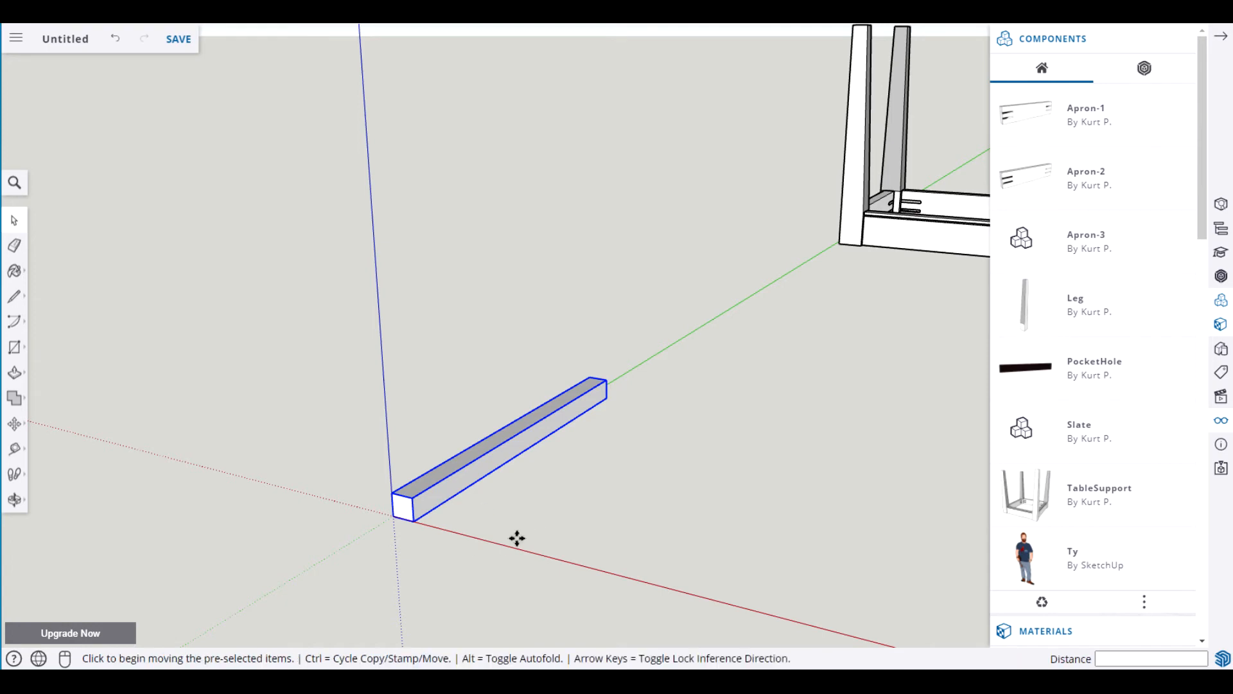
left_click(415, 522)
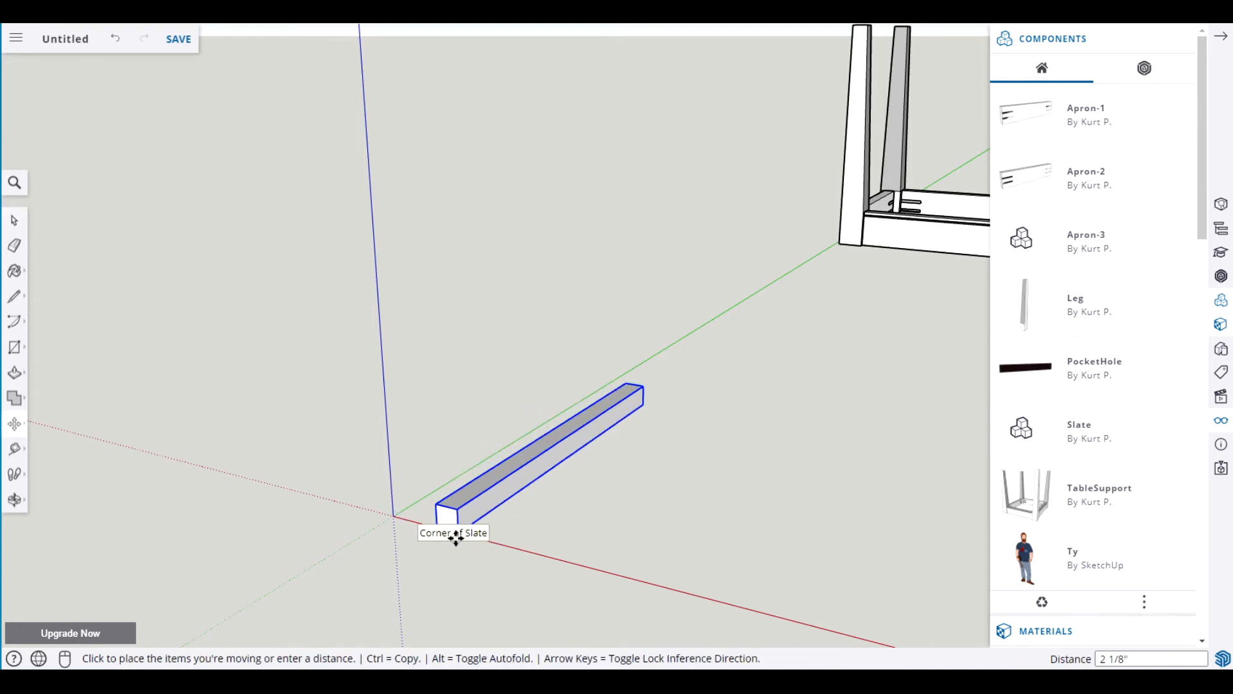
key("ctrl")
type("15")
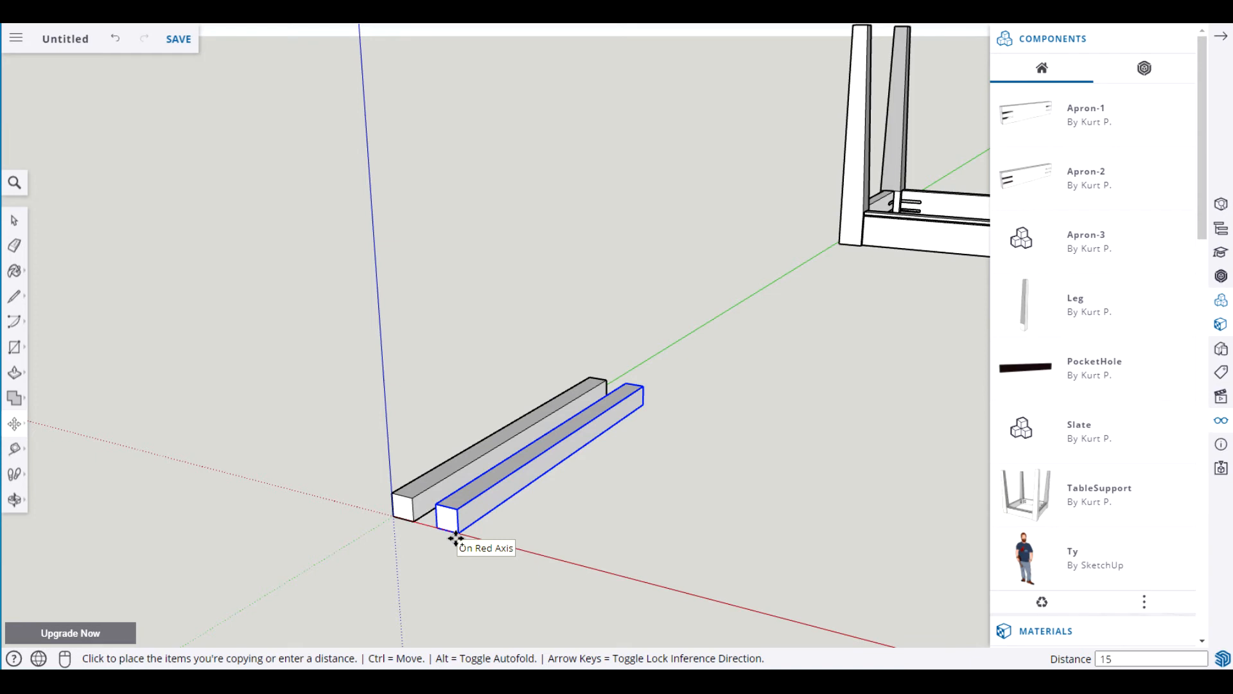
key("Return")
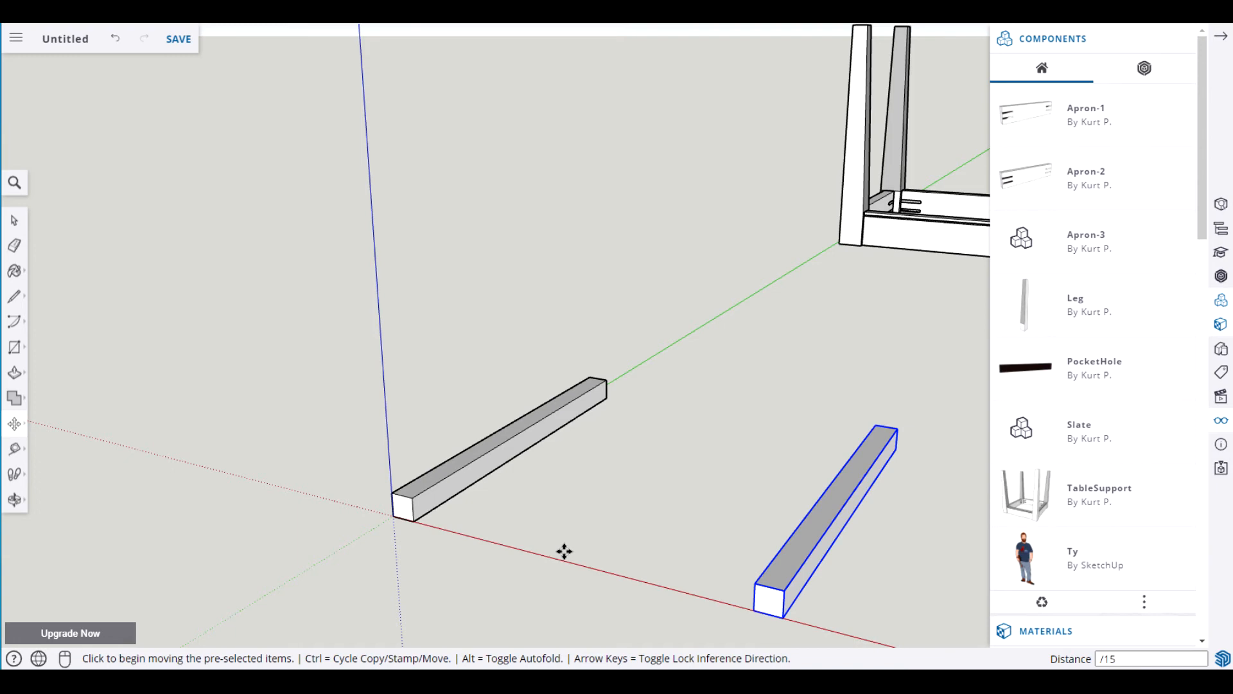
key("Return")
key("space")
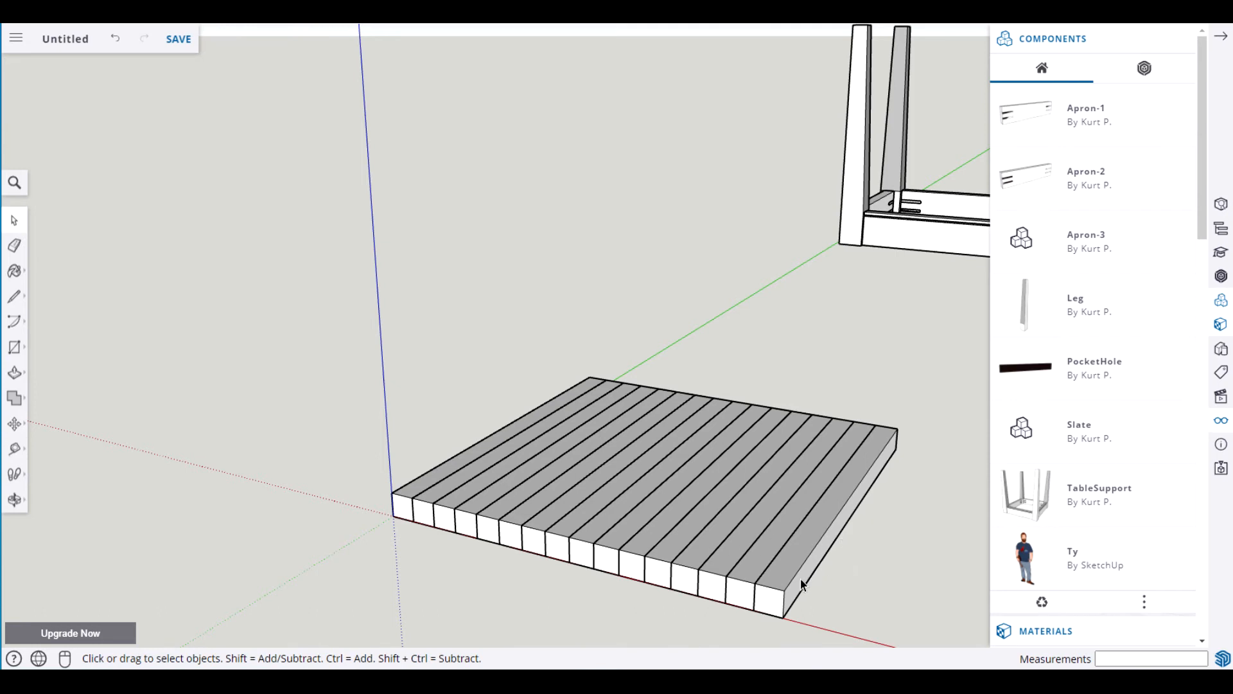
Measure the strip slab's top edges along the red and green axes.
key("t")
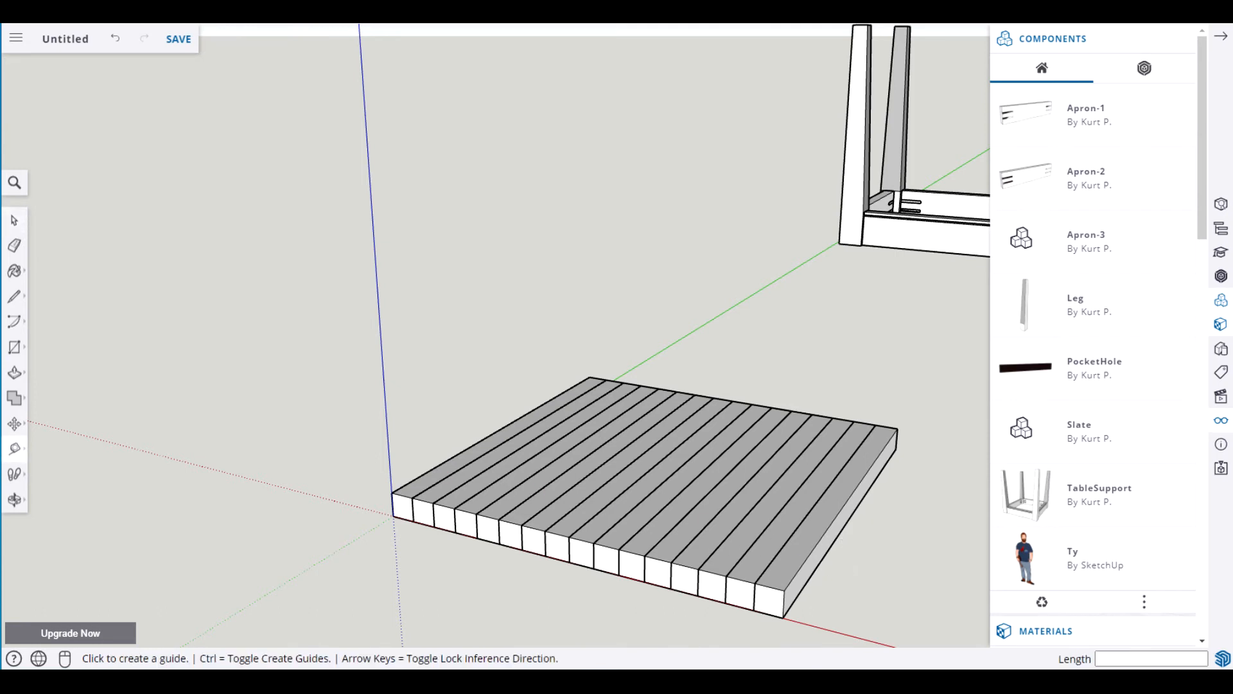
left_click(391, 492)
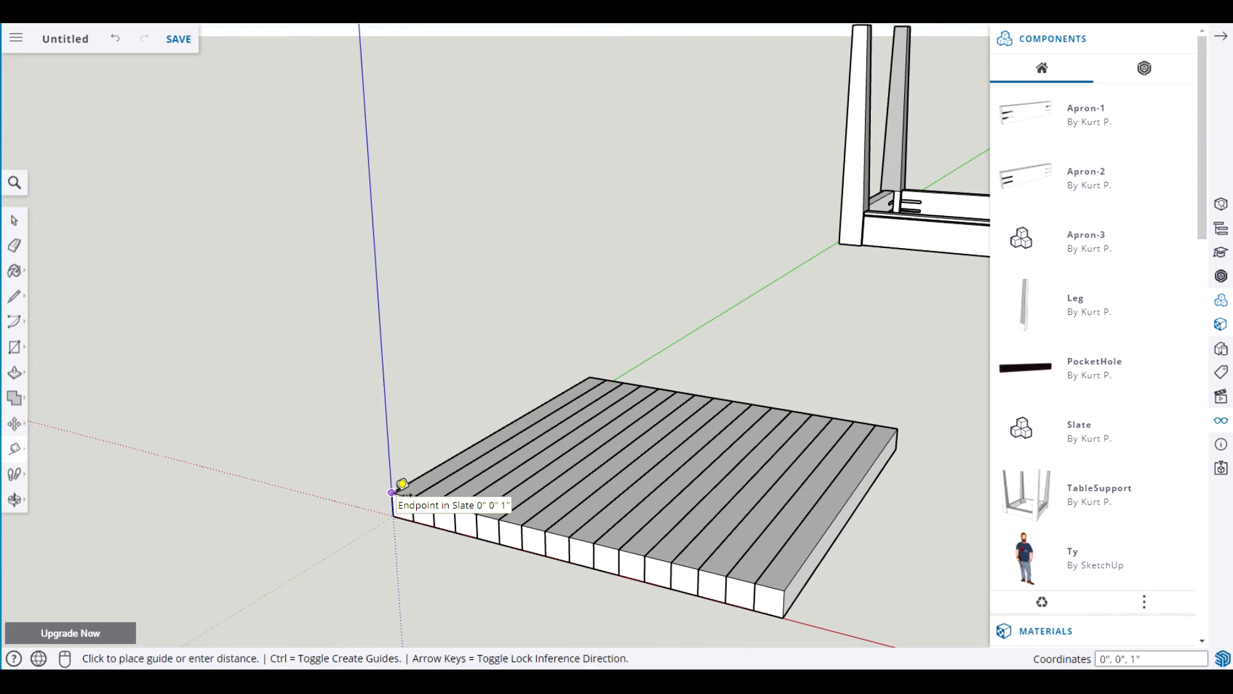
left_click(785, 584)
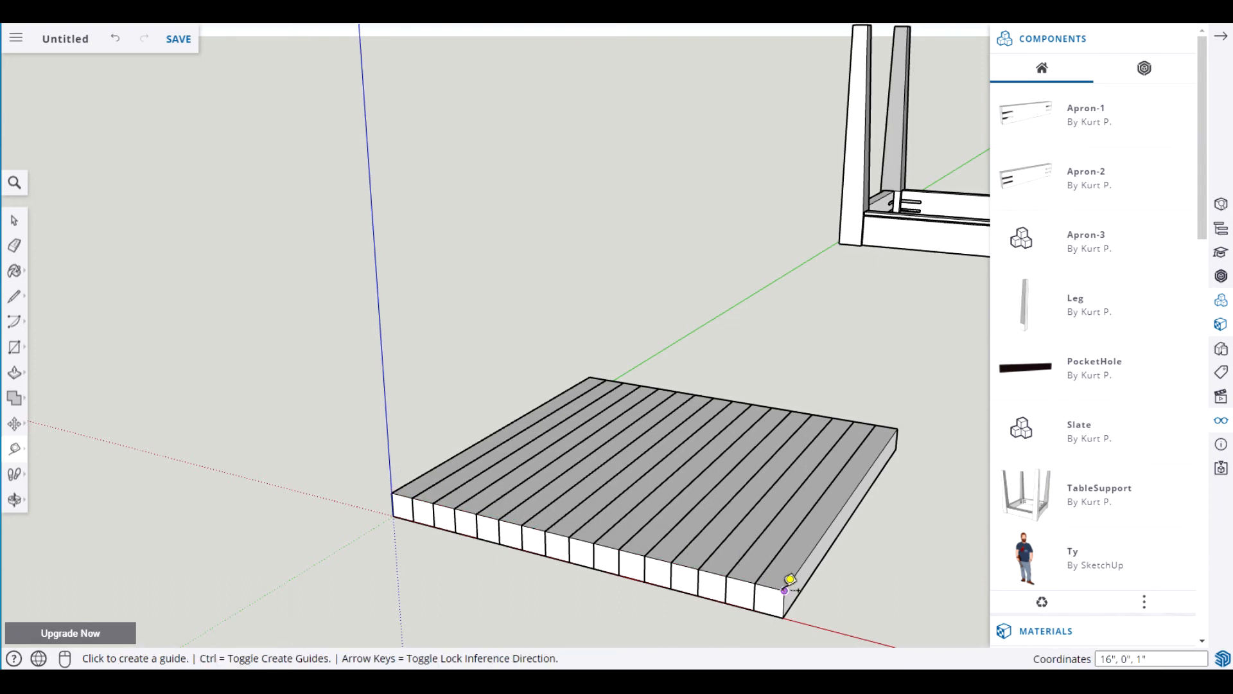
left_click(784, 589)
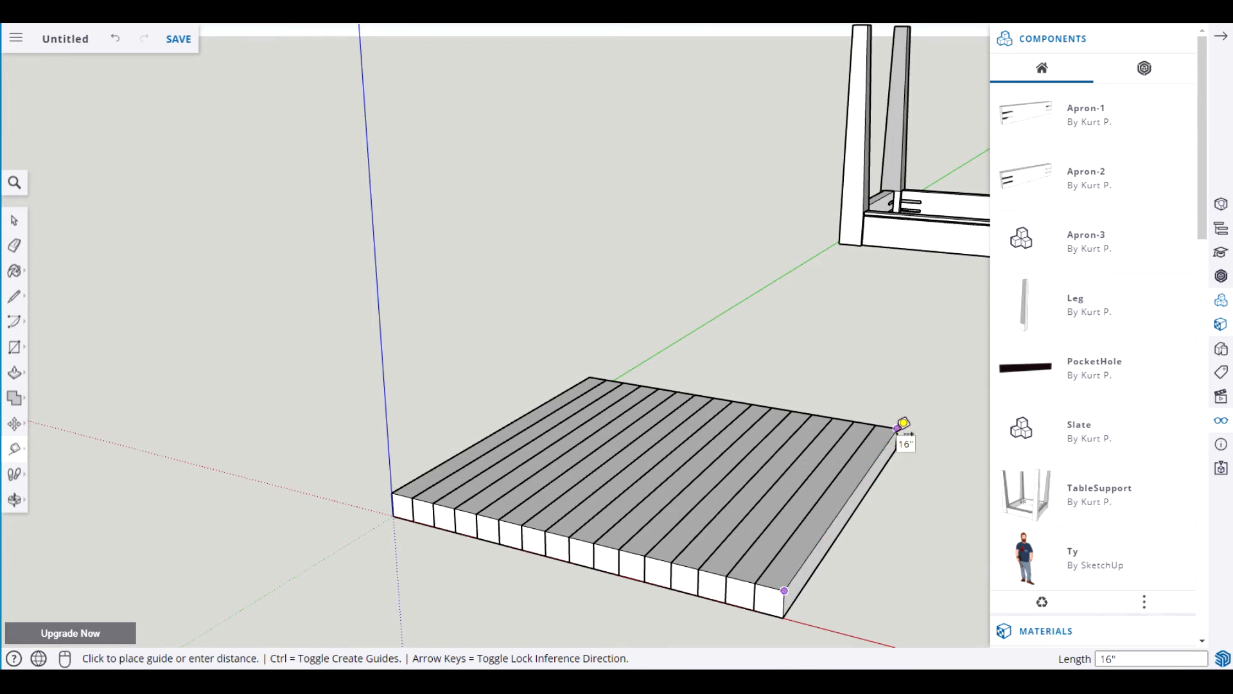
key("space")
Make all the slab's strips one component with the definition name TableInner and collapse the side panel.
mouse_move(795, 371)
middle_mouse_down()
mouse_move(515, 360)
mouse_move(792, 366)
middle_mouse_up()
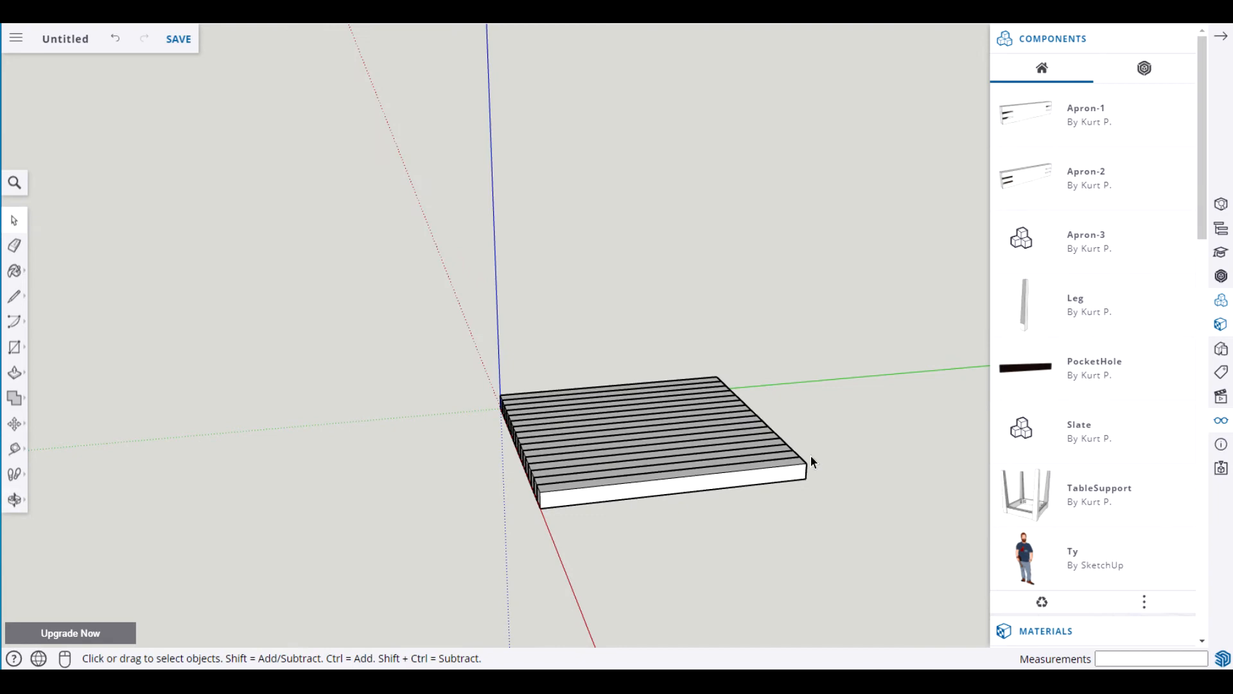
left_click_drag(454, 310, 865, 570)
key("g")
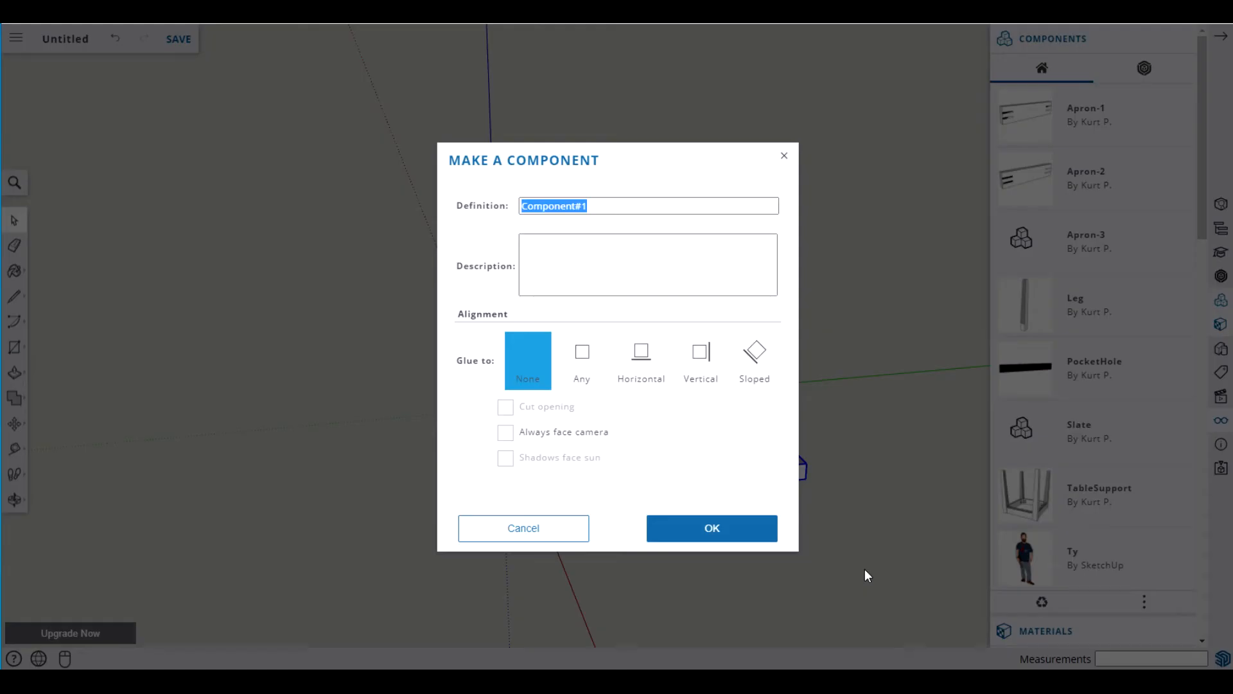
type("Tabler")
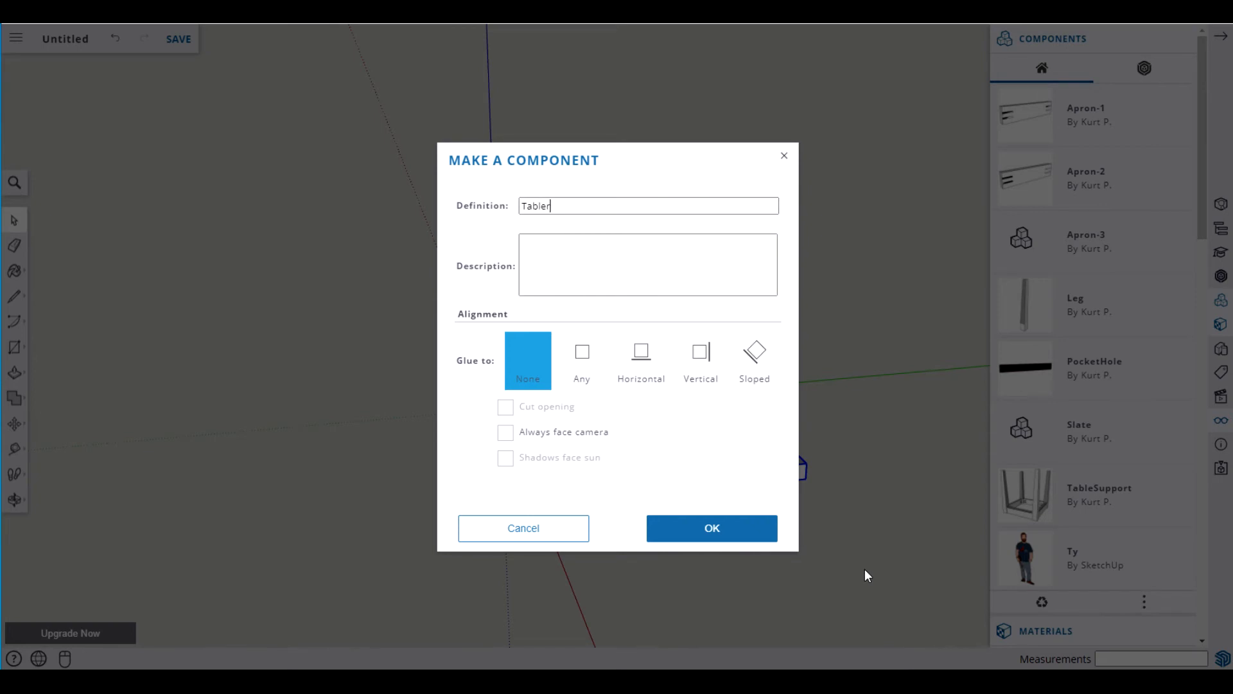
type("Inner")
left_click(702, 529)
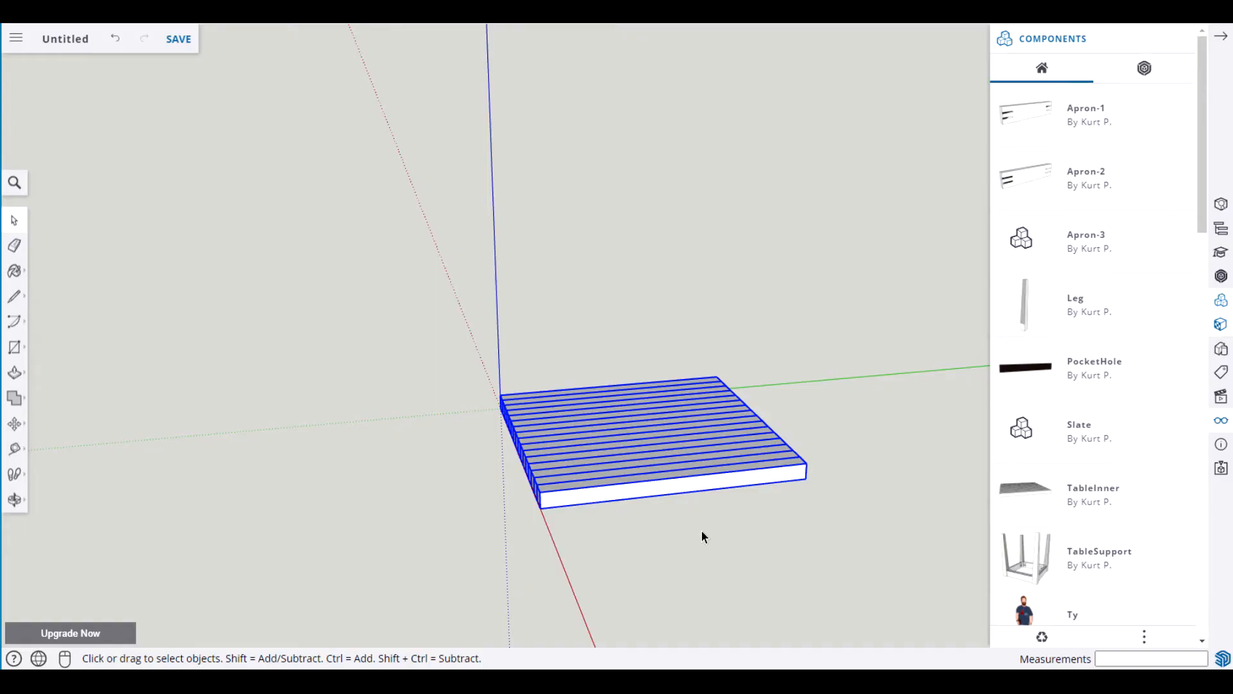
left_click(1220, 36)
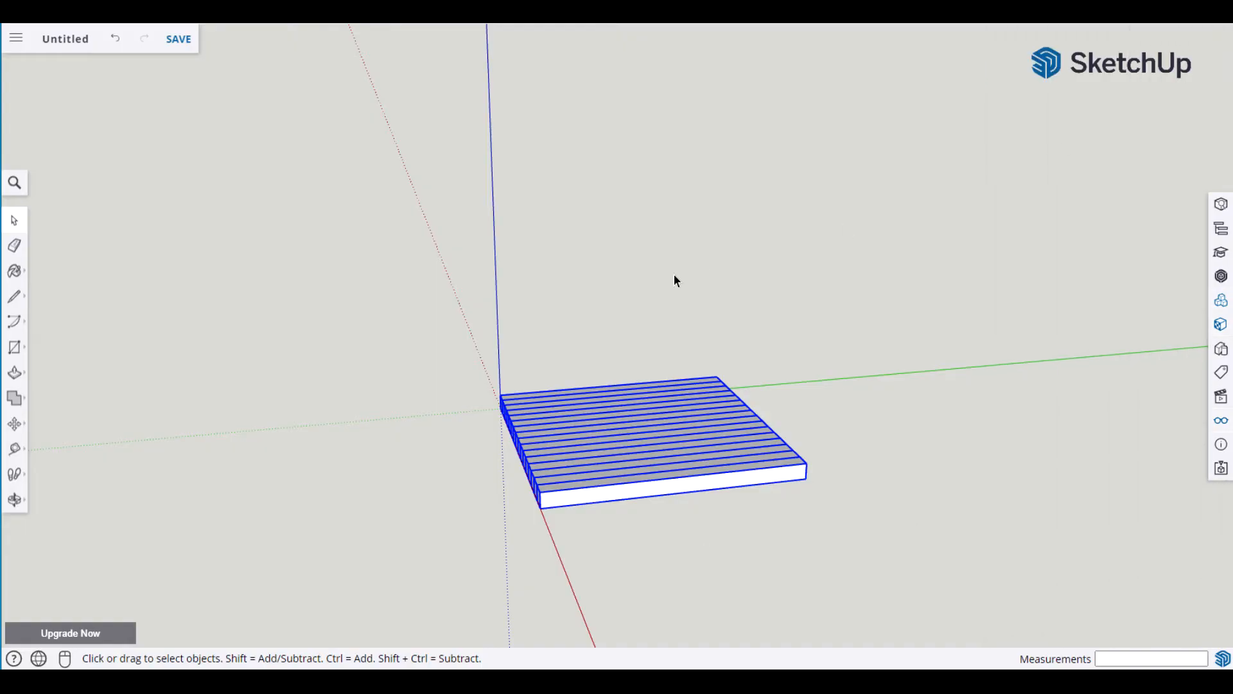
left_click(755, 283)
Draw a 1" by 18" rectangle on the ground in front of the slab, with its long side along the green axis.
middle_click_drag(627, 552, 572, 488)
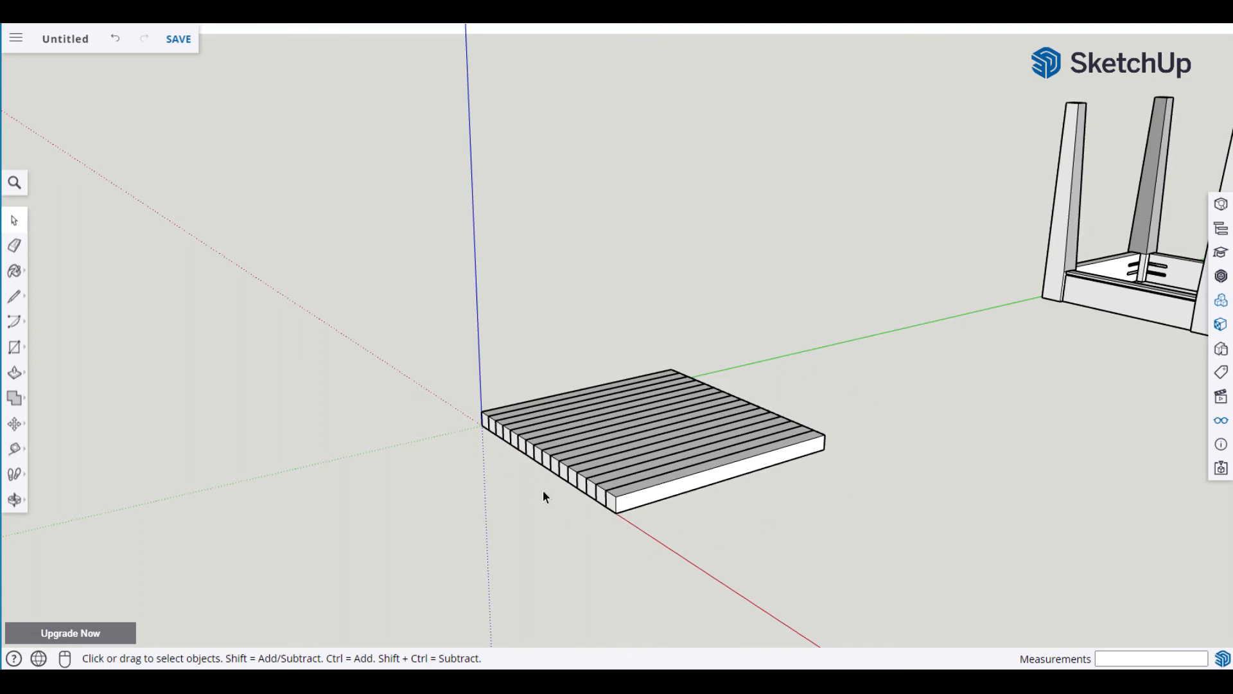
middle_click_drag(536, 525, 608, 560)
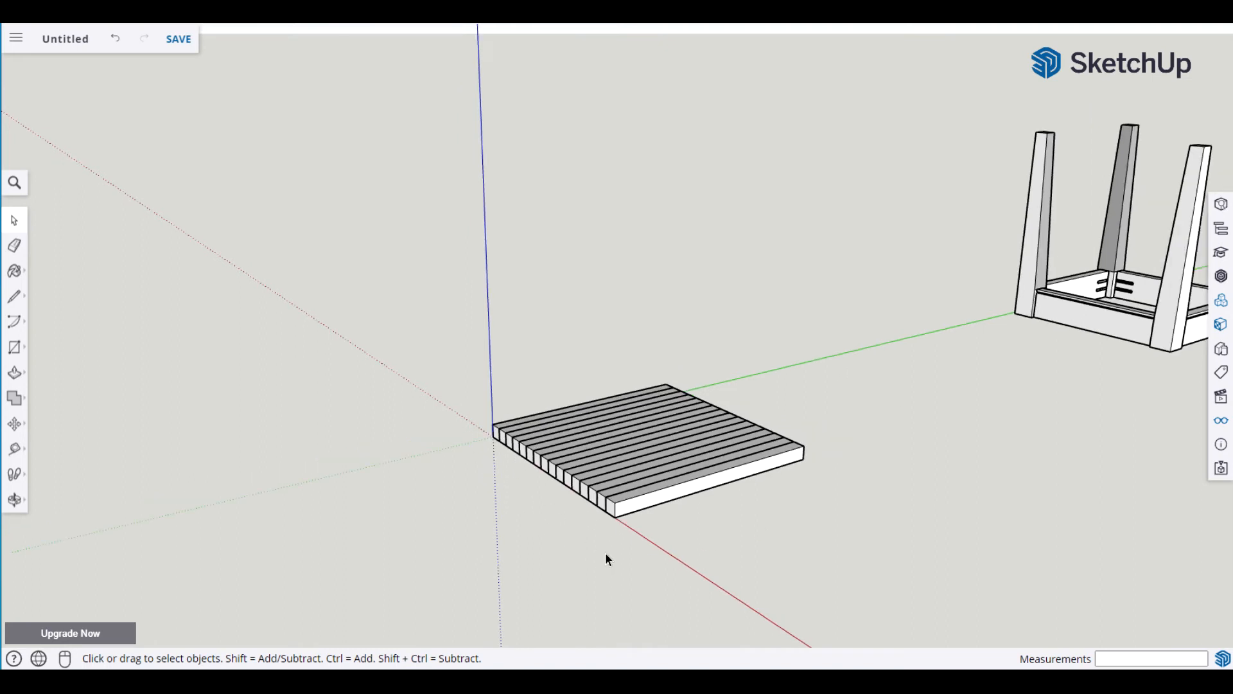
key("r")
left_click(607, 575)
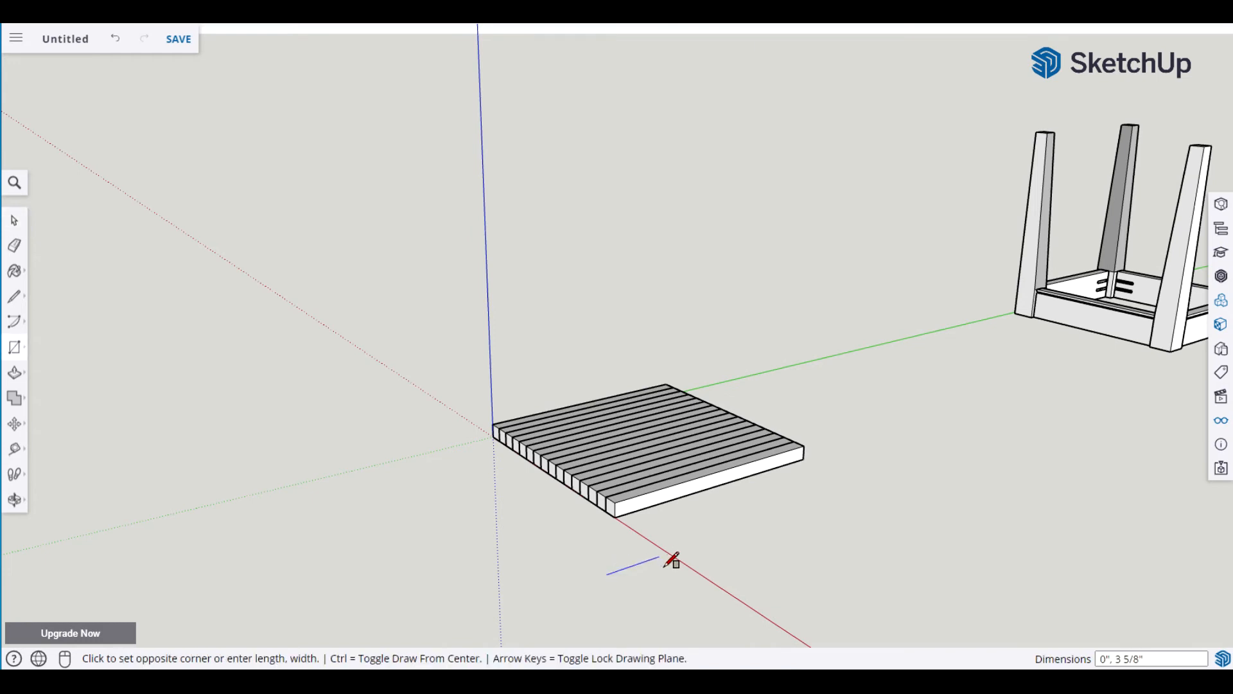
left_click(772, 522)
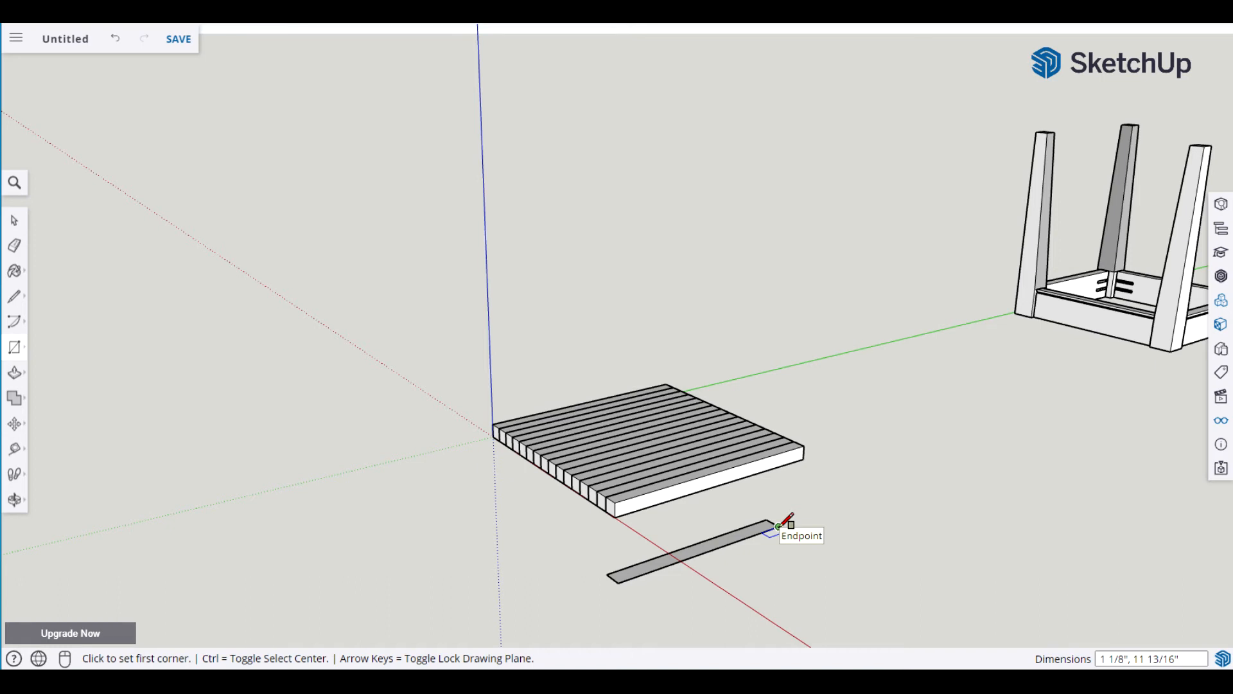
type("1,18")
key("Return")
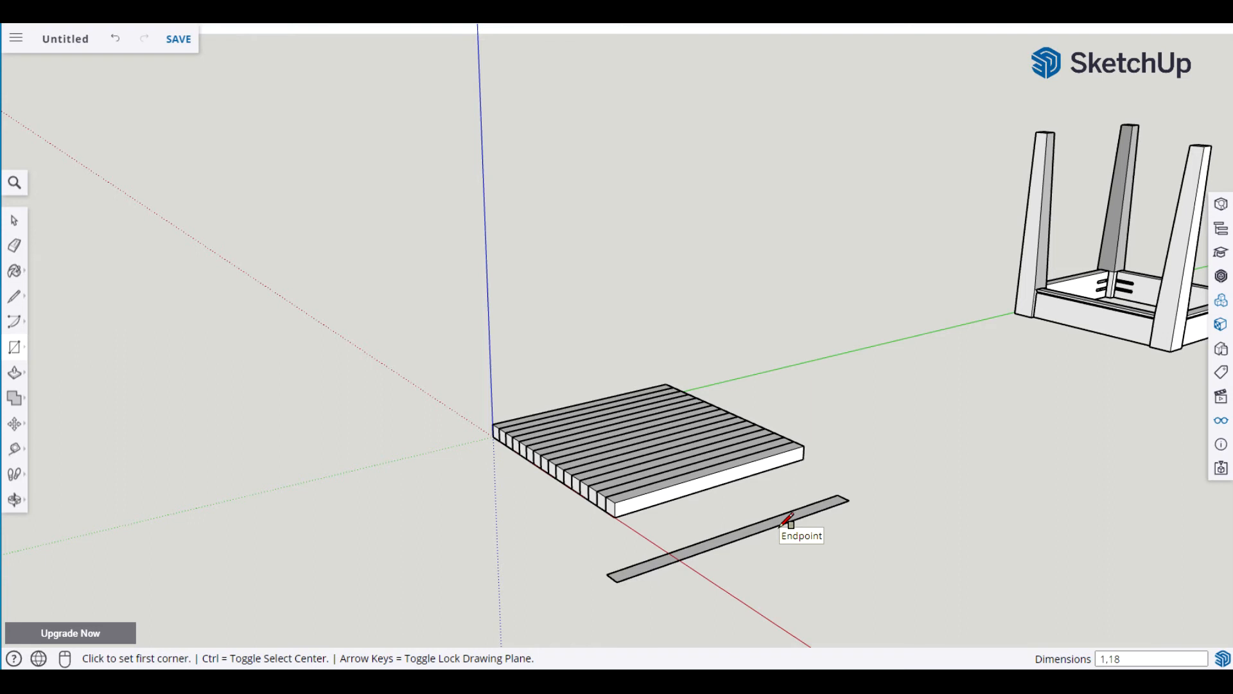
Push/pull the 1" by 18" rectangle up 1" to form a trim bar.
key("p")
left_click(765, 534)
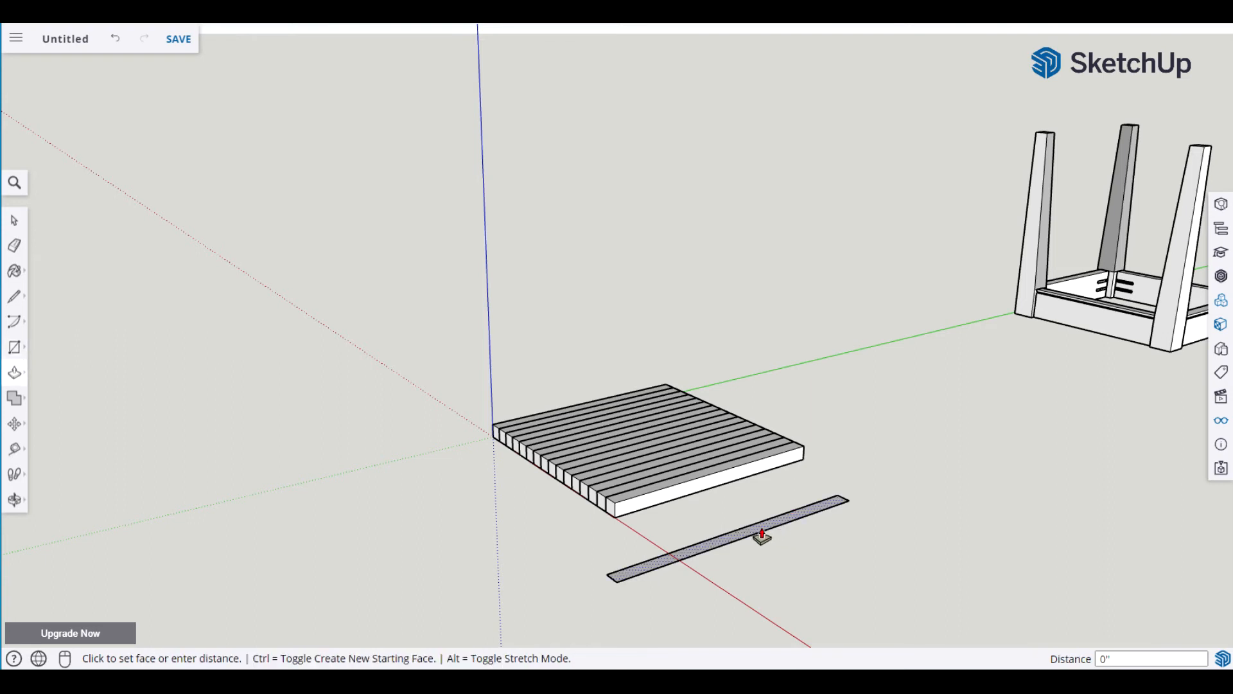
type("1")
key("Return")
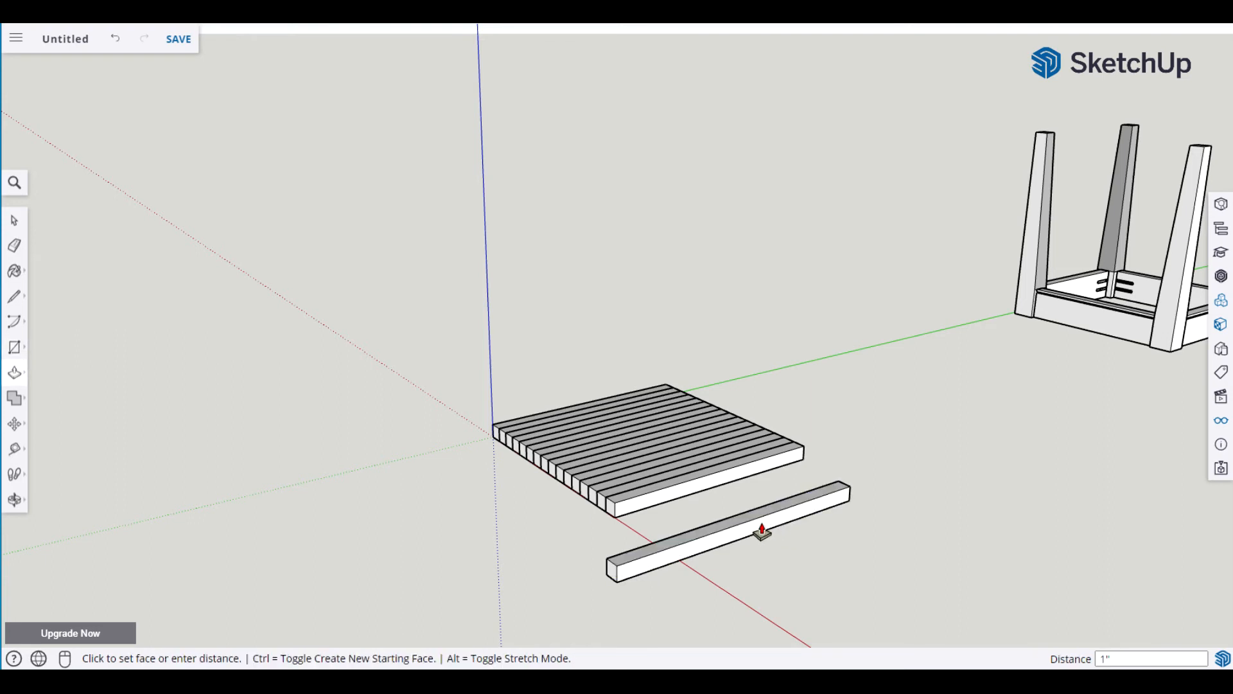
key("space")
Place a guide across the trim bar's top, 1" in from its short end edge nearest the red axis.
middle_click_drag(813, 565, 537, 576)
scroll(584, 557, "up", 3)
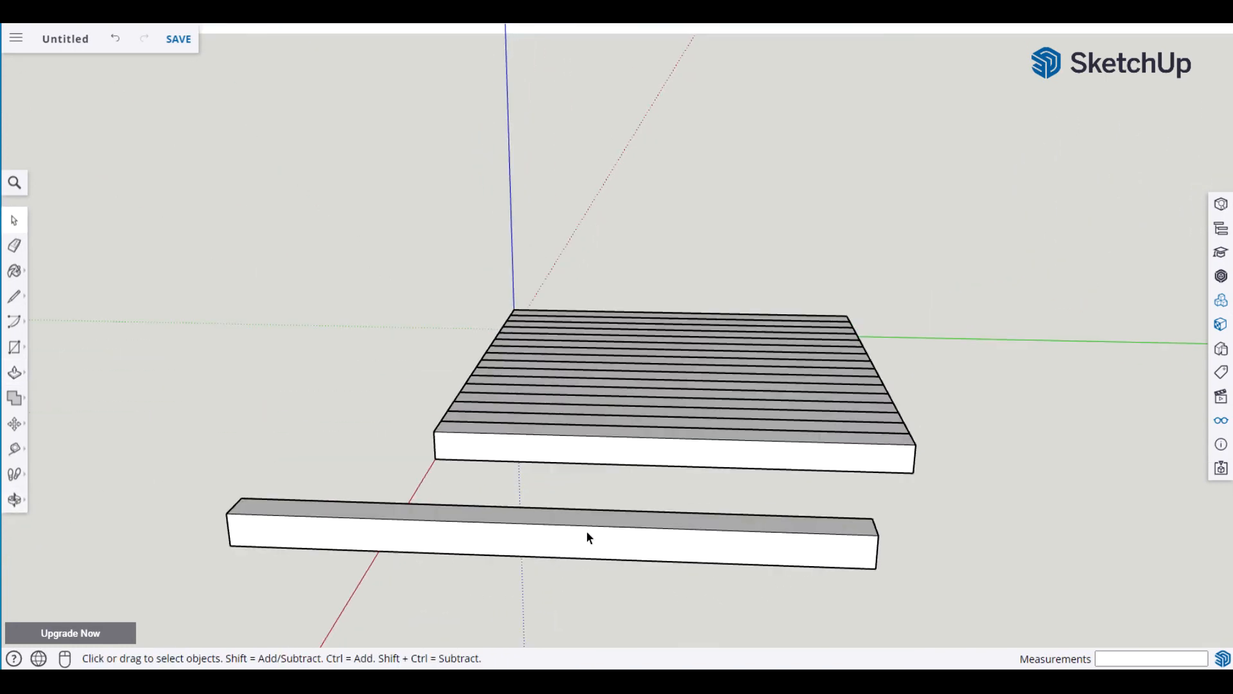
middle_click_drag(923, 545, 803, 578)
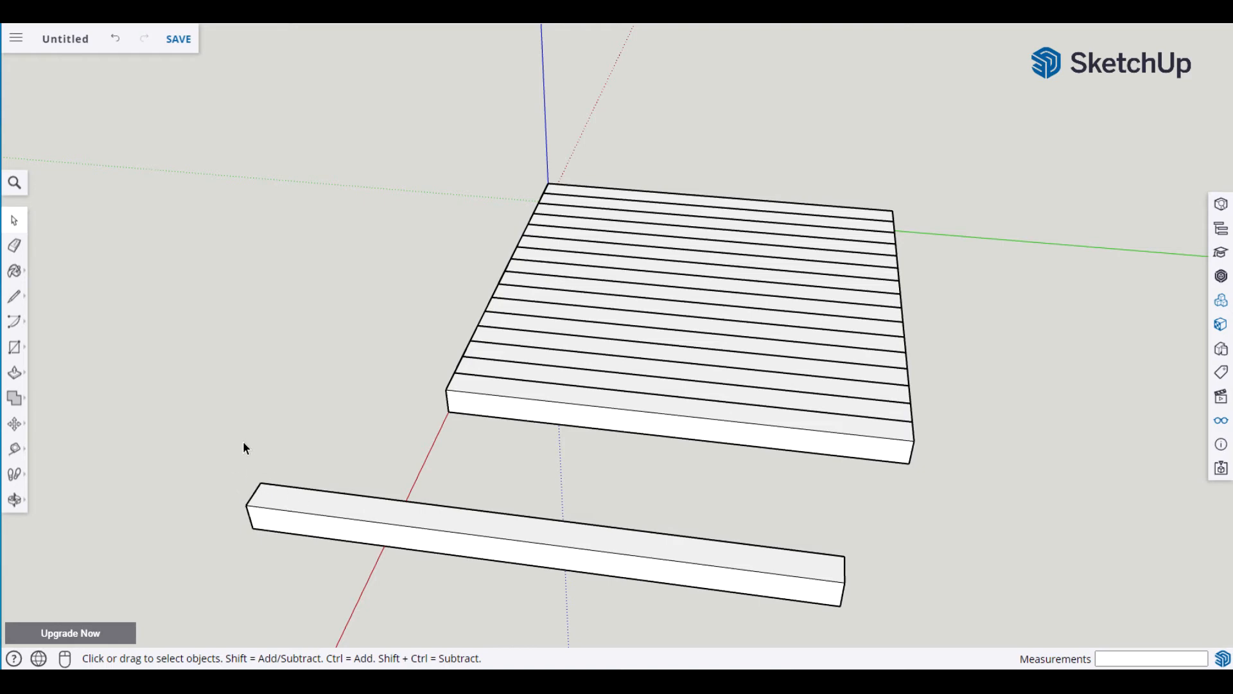
key("t")
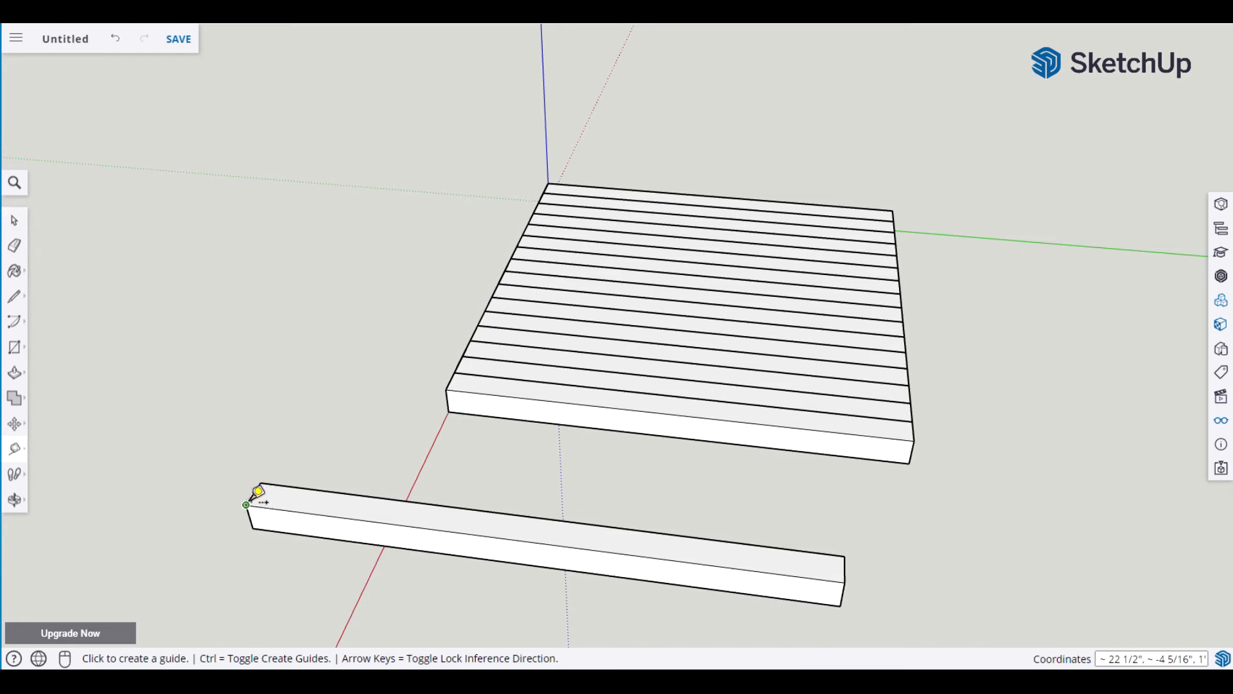
left_click(259, 492)
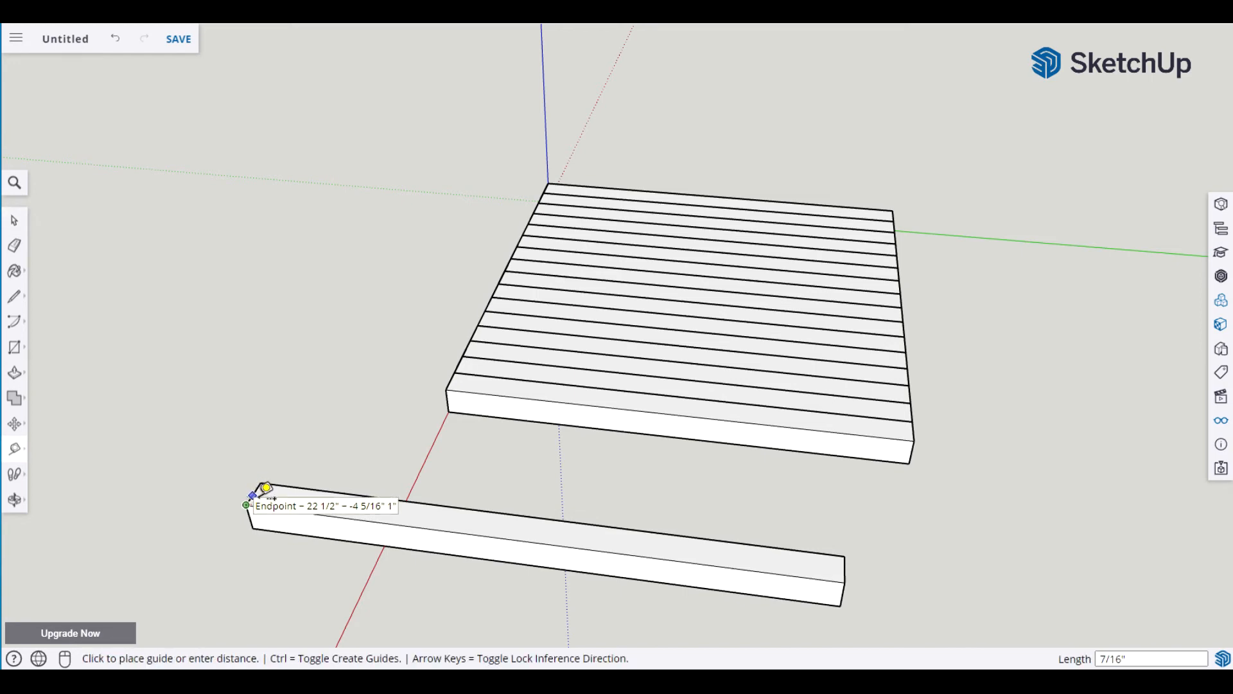
key("Escape")
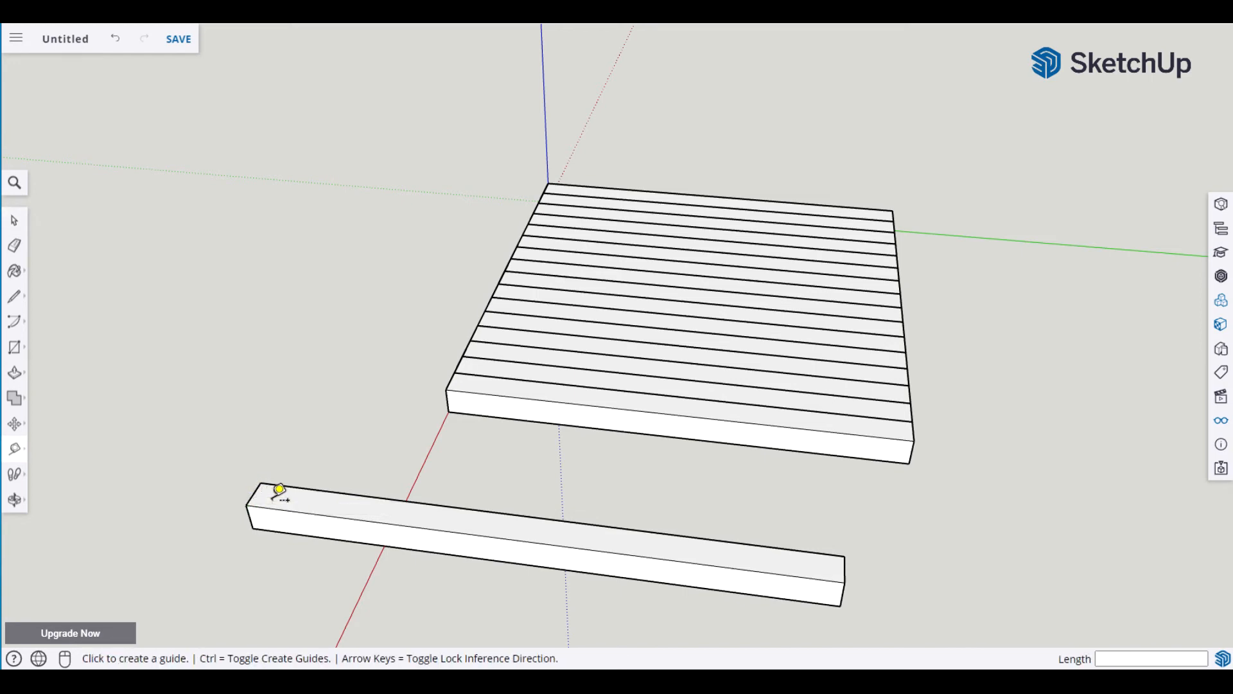
scroll(280, 490, "up", 6)
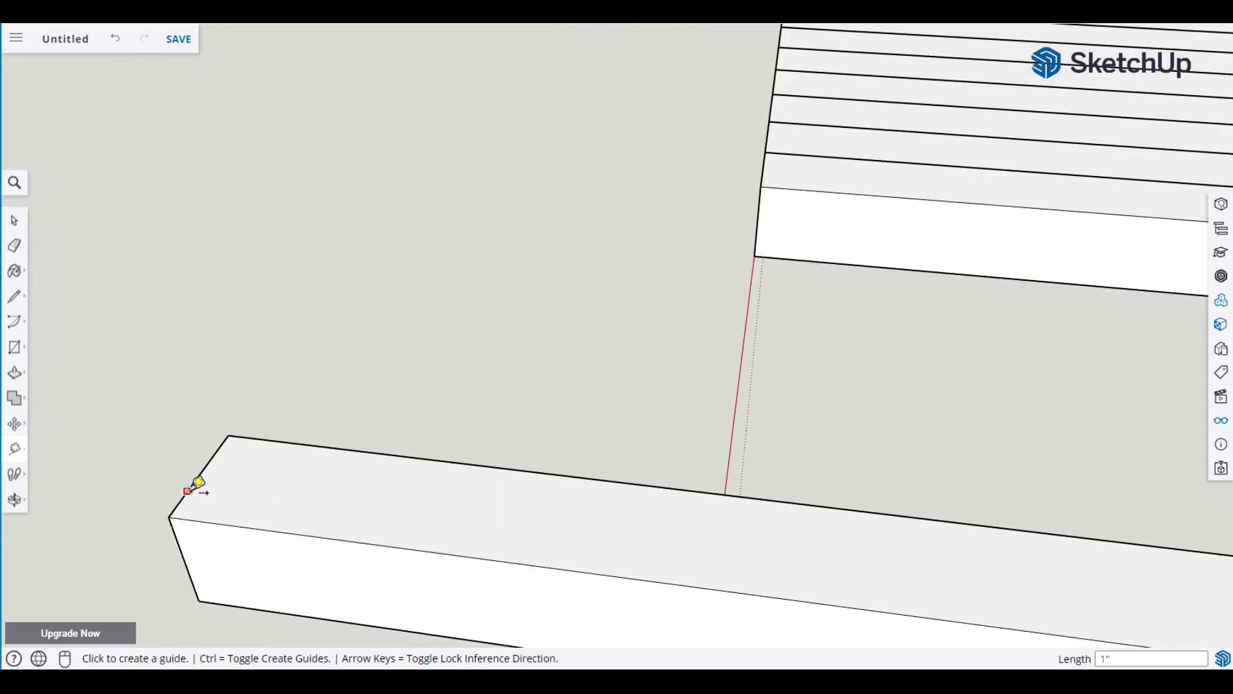
left_click(193, 490)
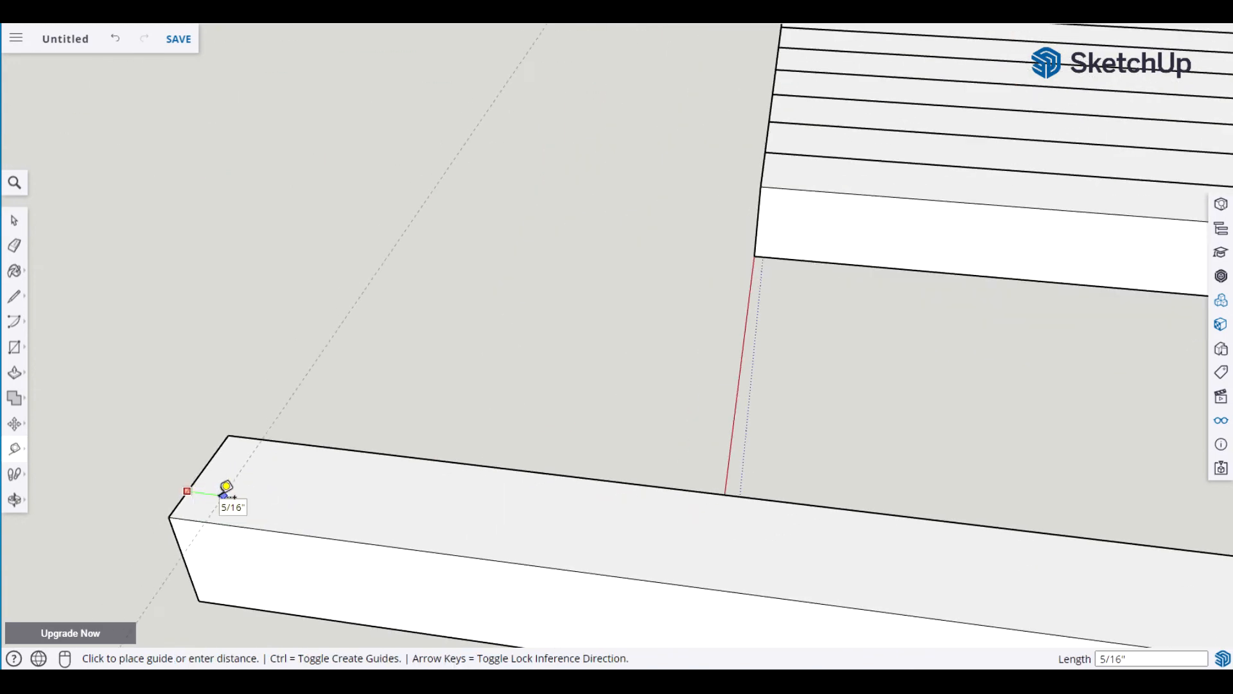
left_click(225, 493)
key("space")
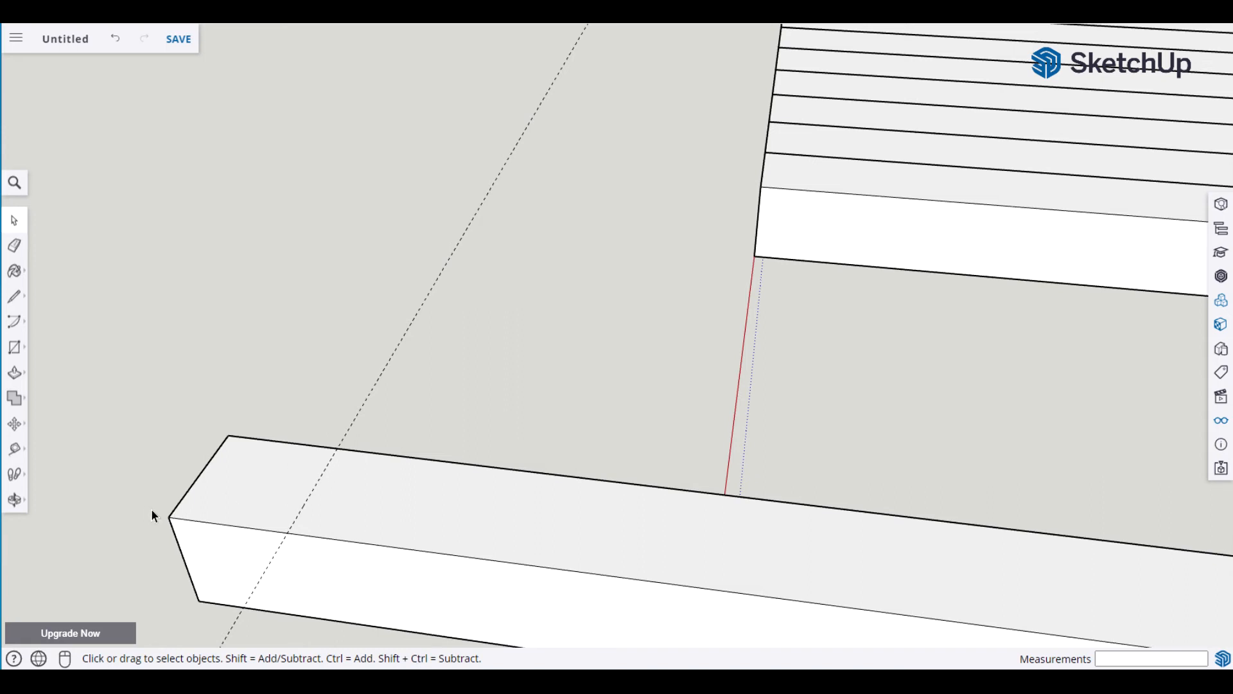
Draw a diagonal line on the bar's top from the guide's intersection with the inner edge to the outer end corner.
key("l")
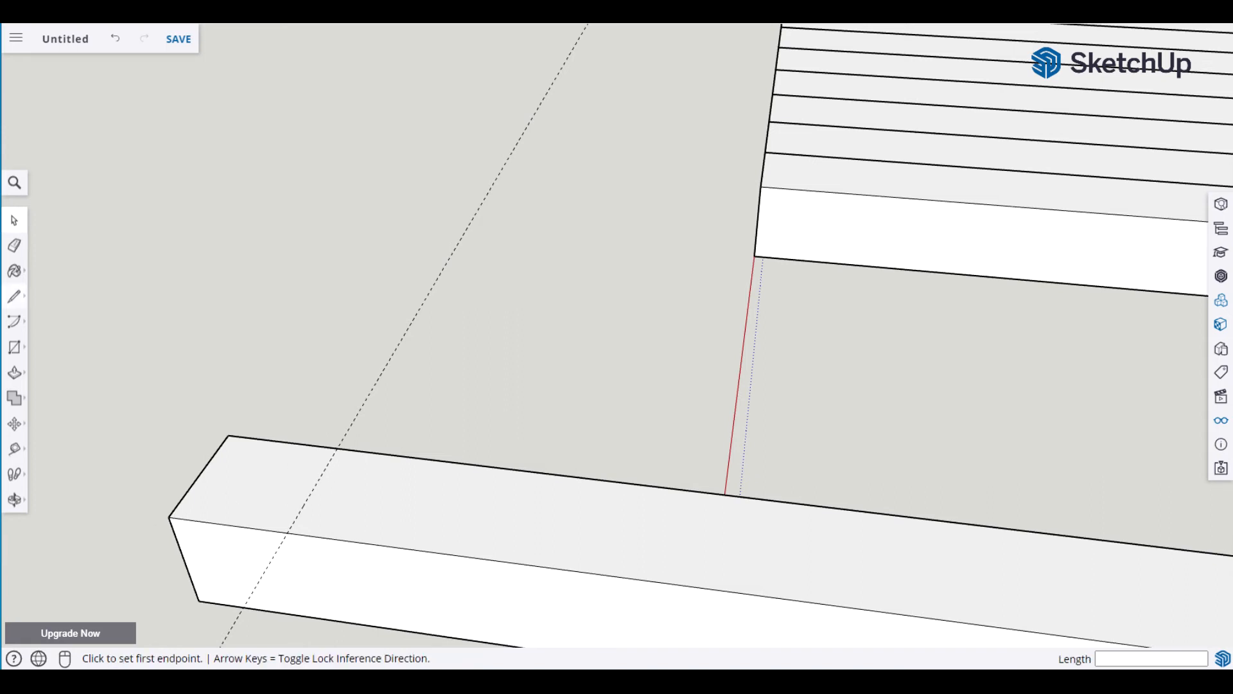
left_click(337, 447)
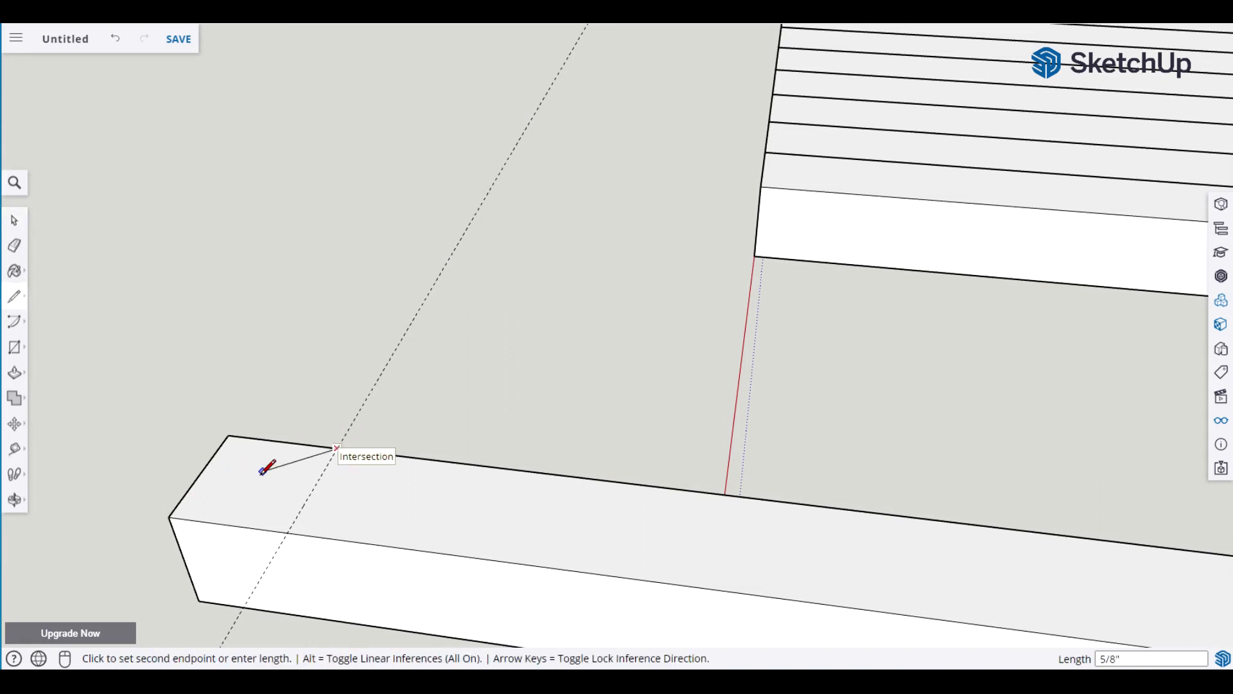
left_click(168, 517)
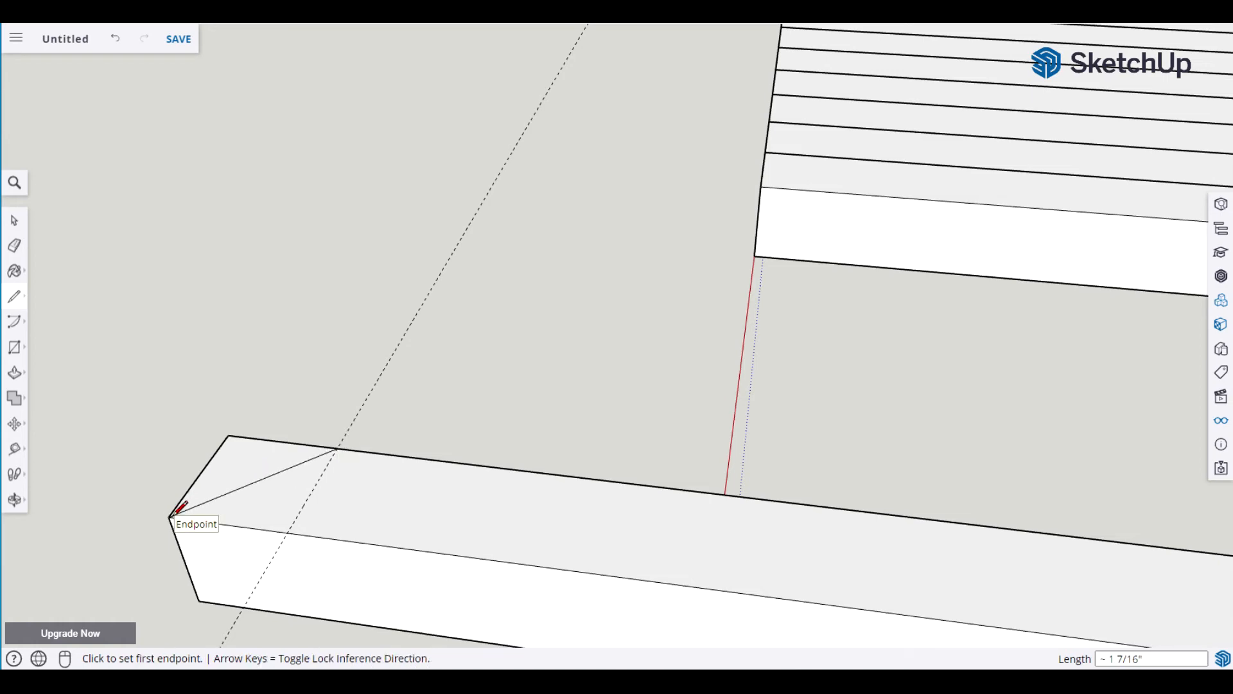
key("space")
Try to push the triangular corner face down through the bar and undo the attempt.
middle_click_drag(137, 465, 349, 402)
middle_click_drag(271, 479, 433, 427)
key("p")
left_click(519, 581)
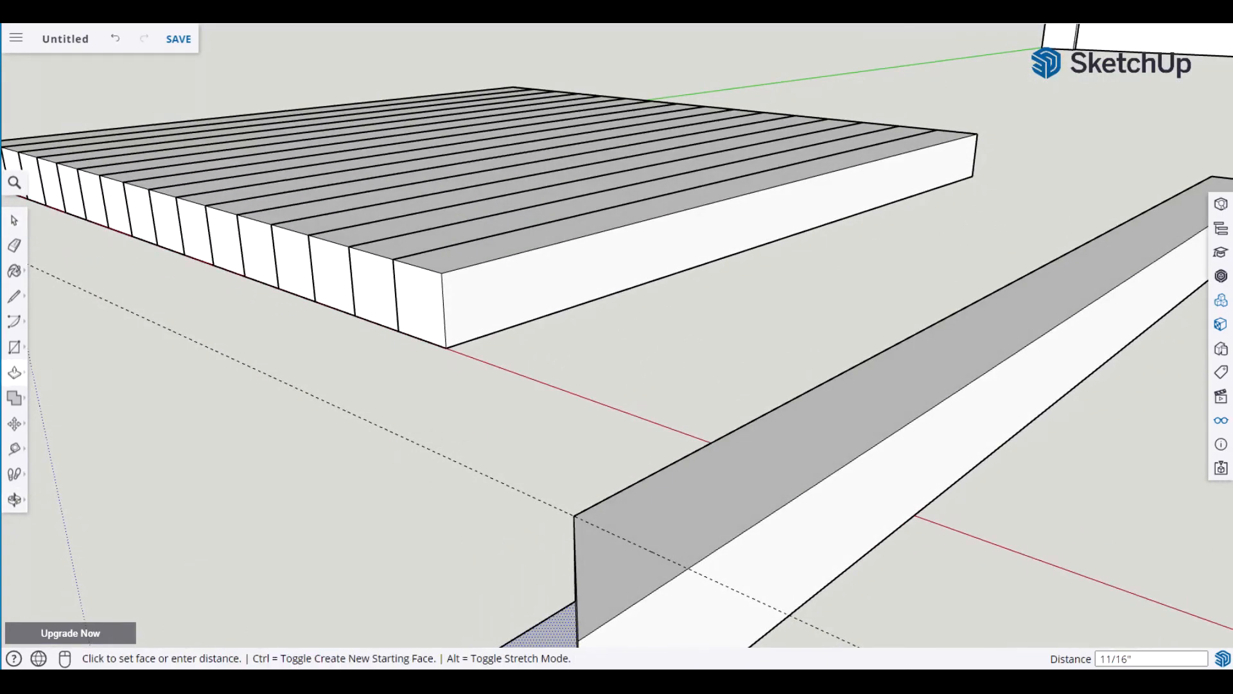
middle_click_drag(481, 638, 522, 487)
key("ctrl+z")
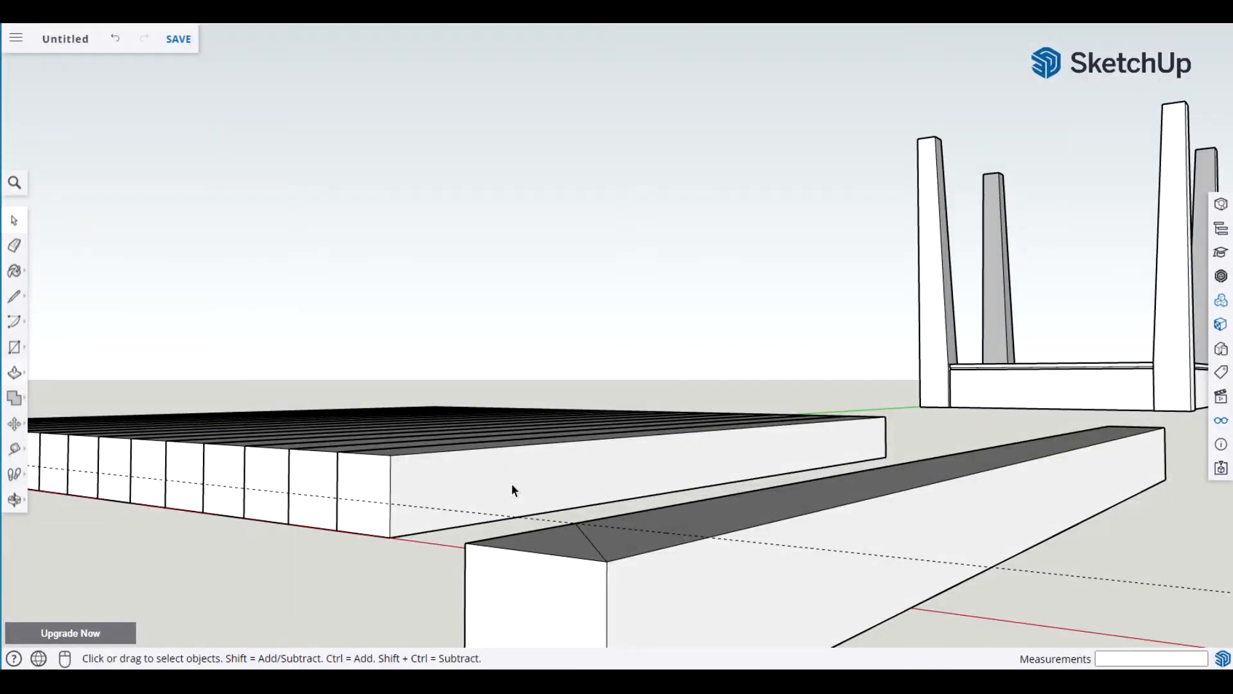
Push the triangular corner face down 1" through the bar to cut the mitered end, and remove the guide.
key("h")
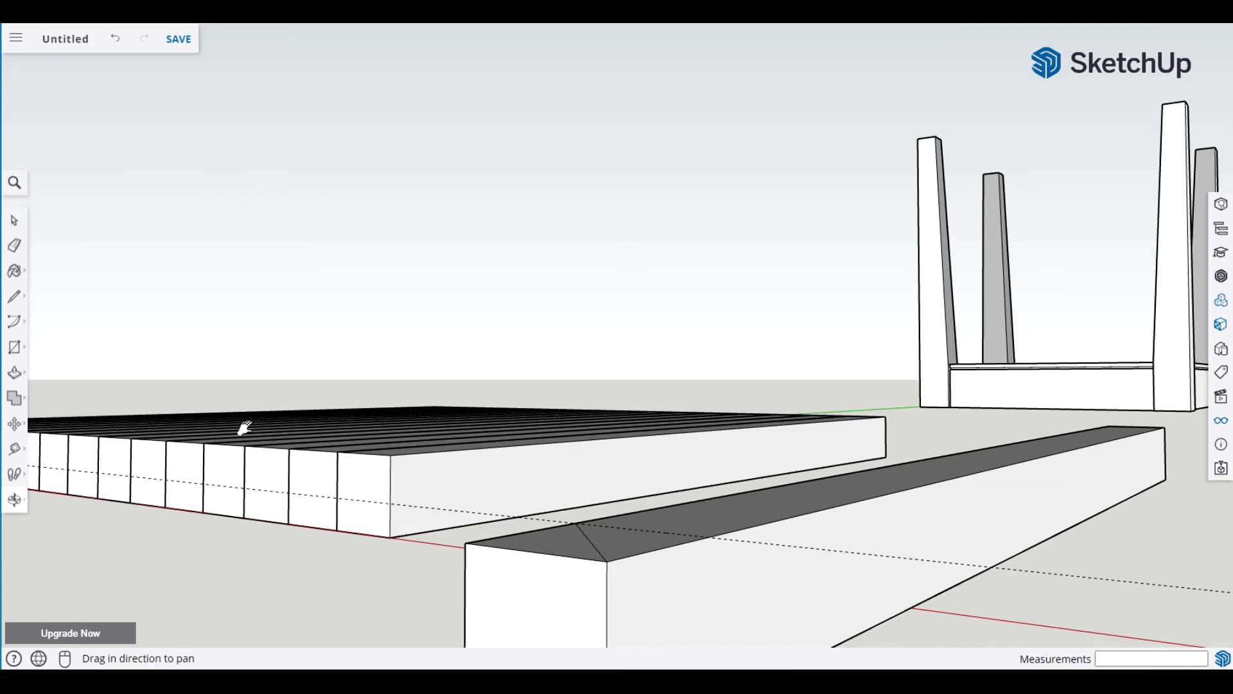
left_click_drag(368, 591, 373, 497)
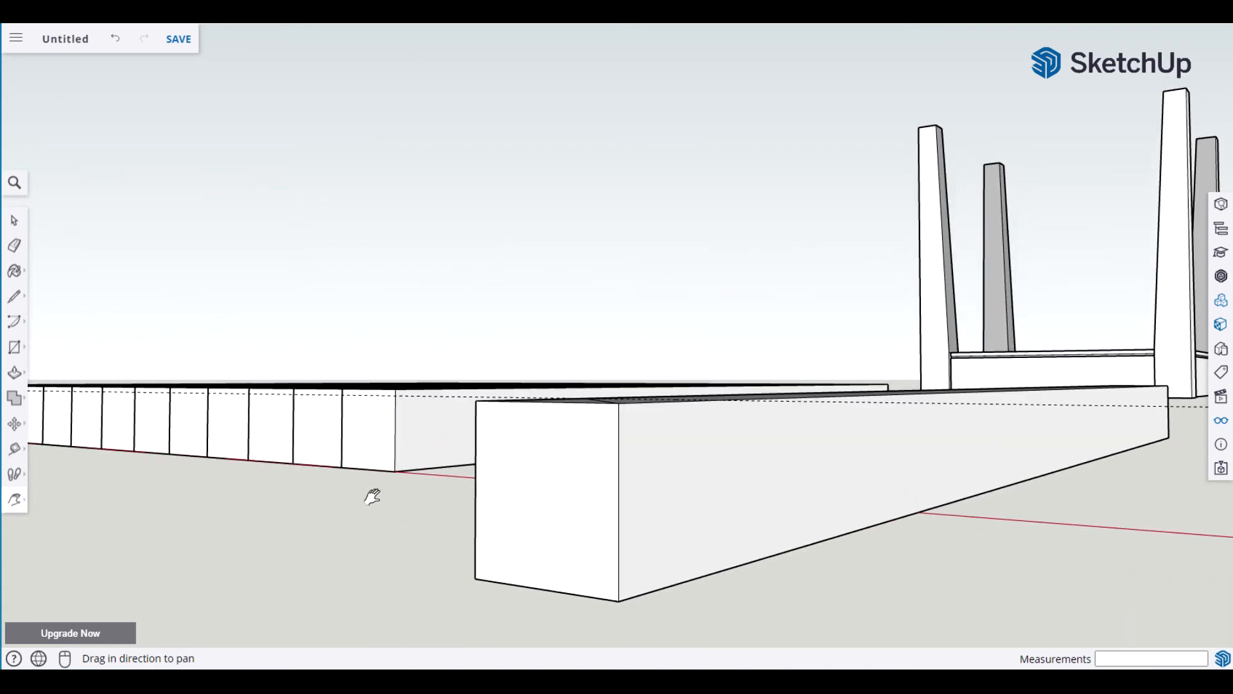
middle_click_drag(372, 496, 384, 414)
middle_click_drag(424, 484, 533, 509)
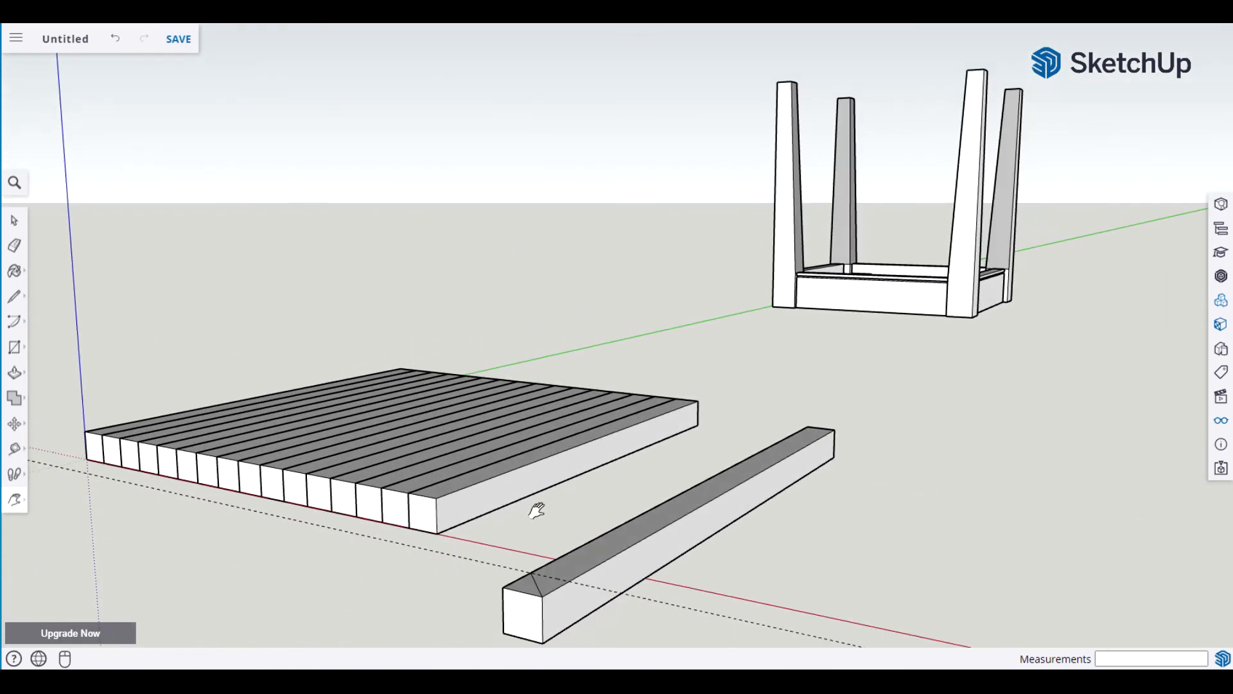
key("p")
left_click(521, 591)
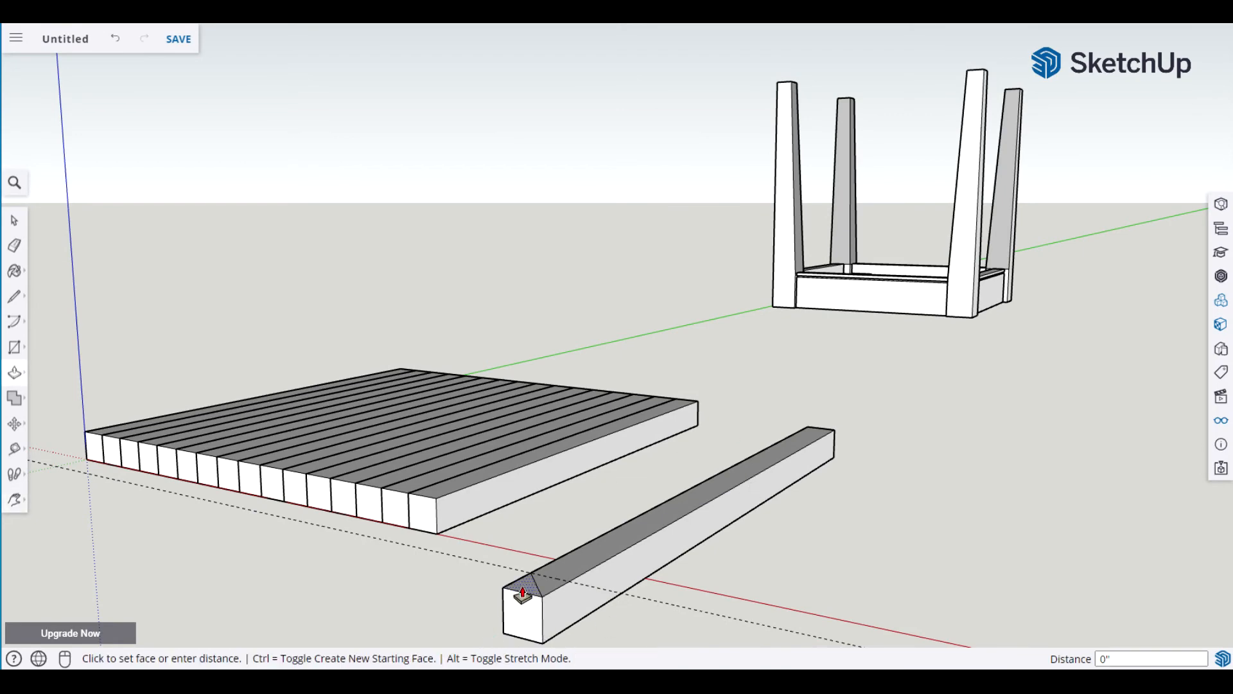
left_click(494, 642)
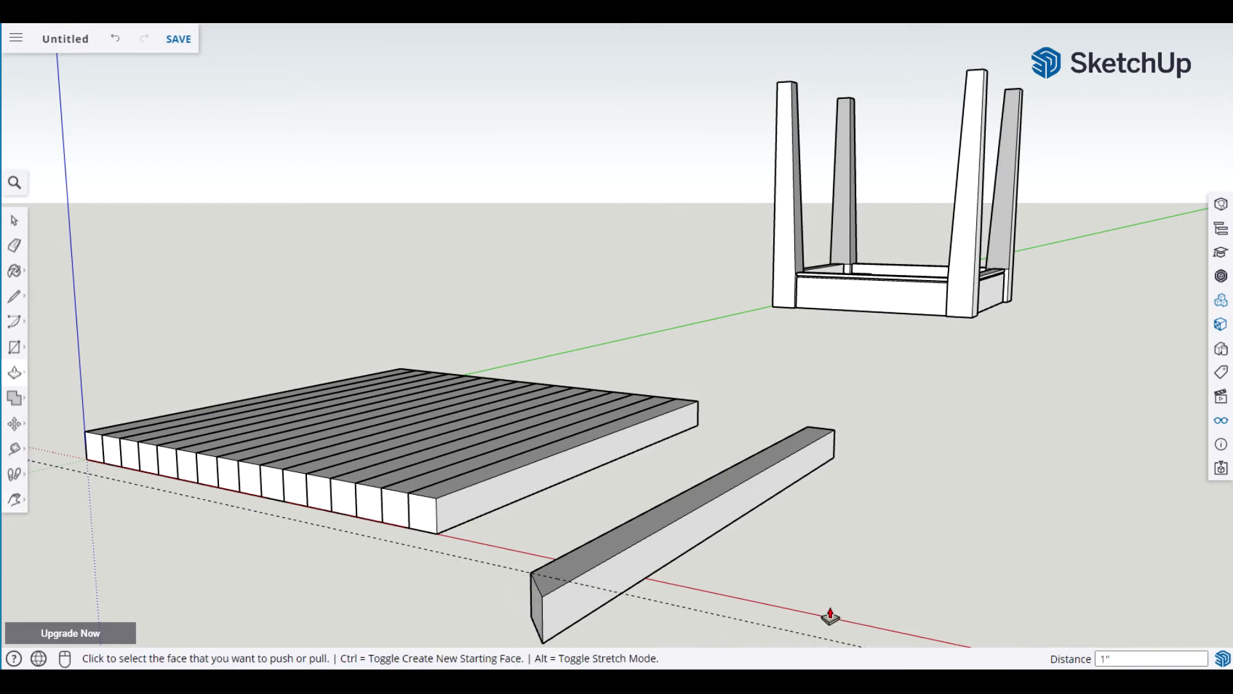
key("space")
middle_click_drag(923, 527, 422, 544)
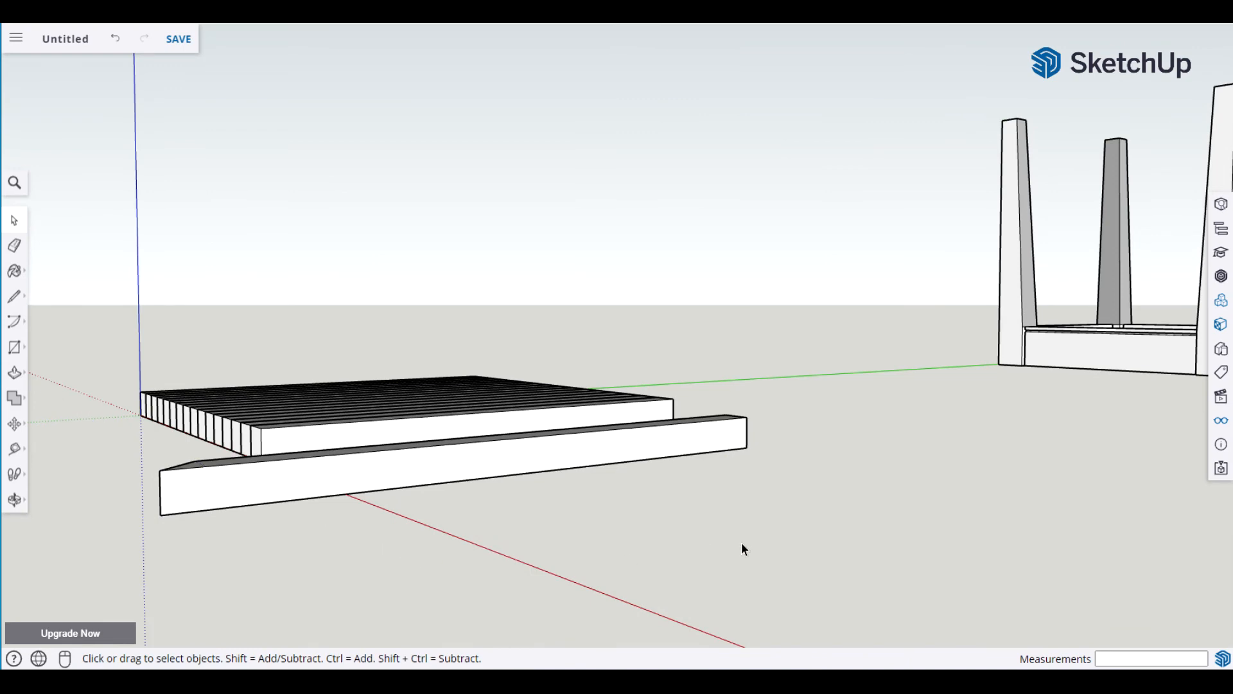
Place a guide across the trim bar's top, 1" in from the edge of its uncut short end.
middle_click_drag(751, 543, 482, 569)
scroll(479, 568, "down", 2)
scroll(488, 572, "up", 4)
scroll(492, 578, "up", 2)
middle_click_drag(625, 509, 661, 644)
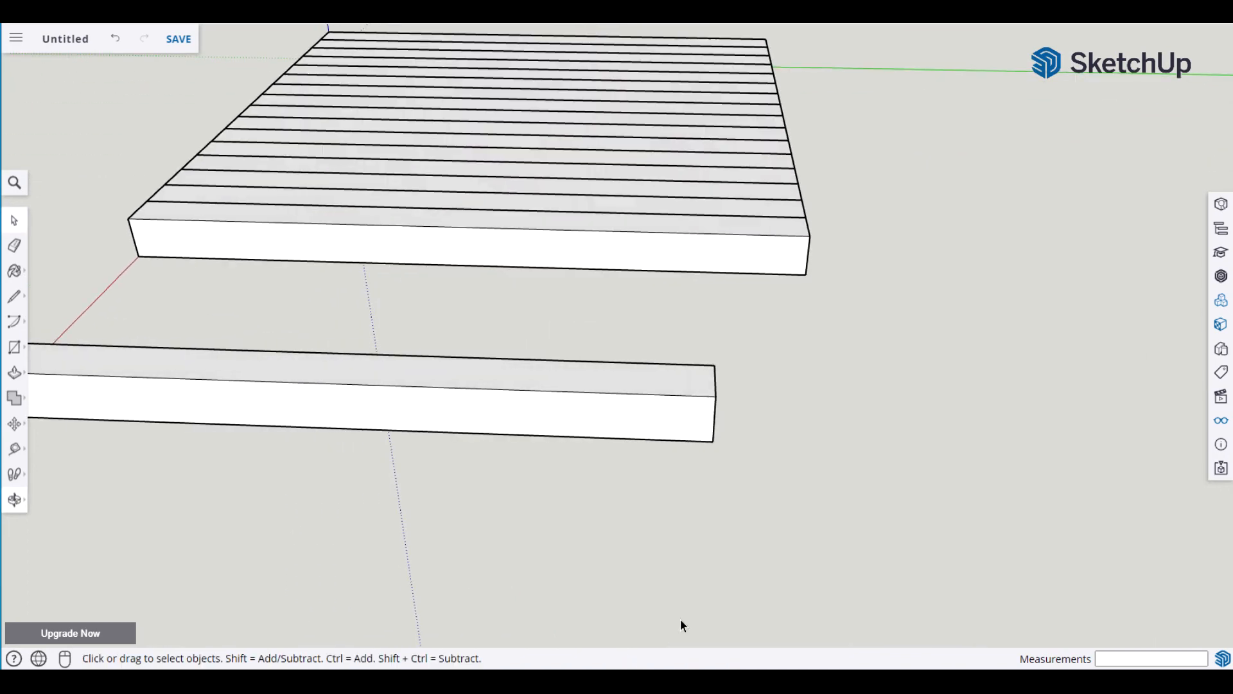
key("t")
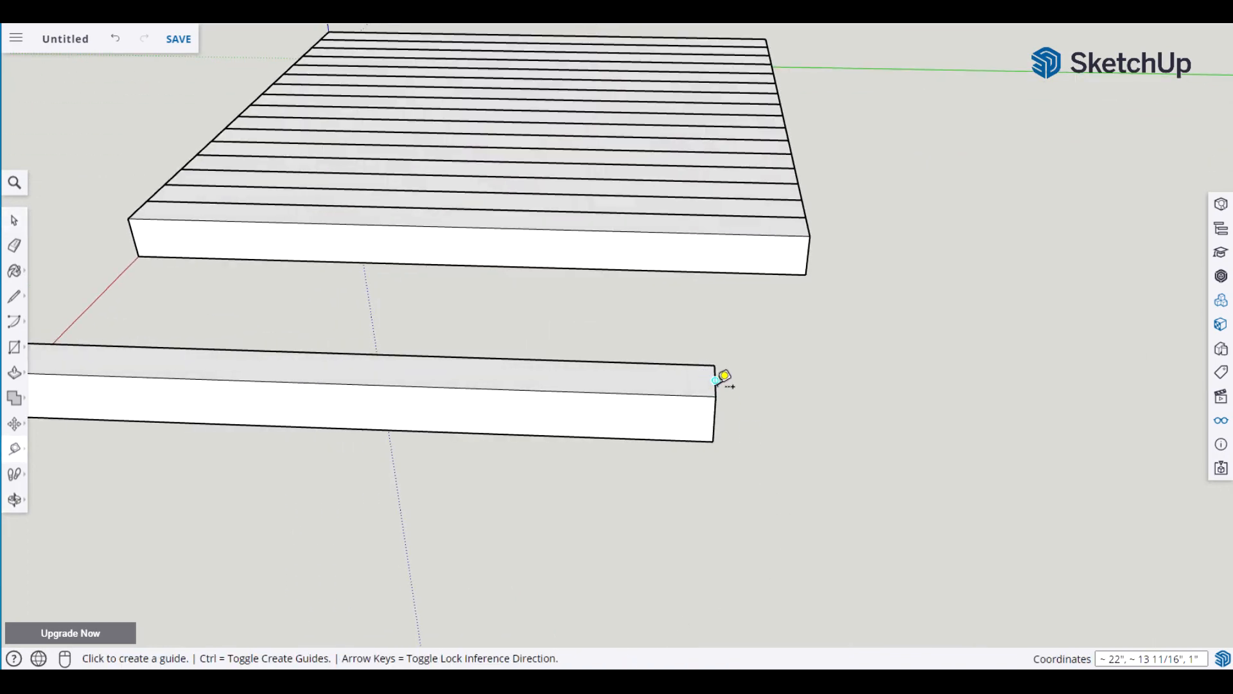
left_click(720, 370)
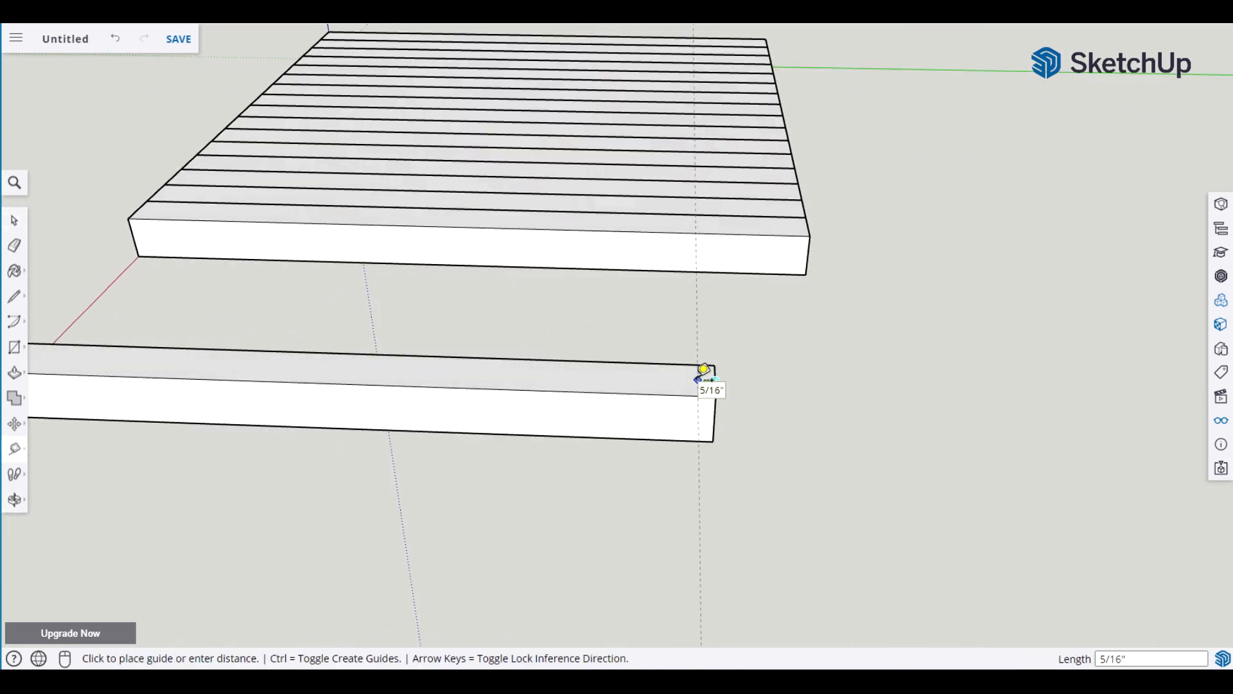
left_click(705, 371)
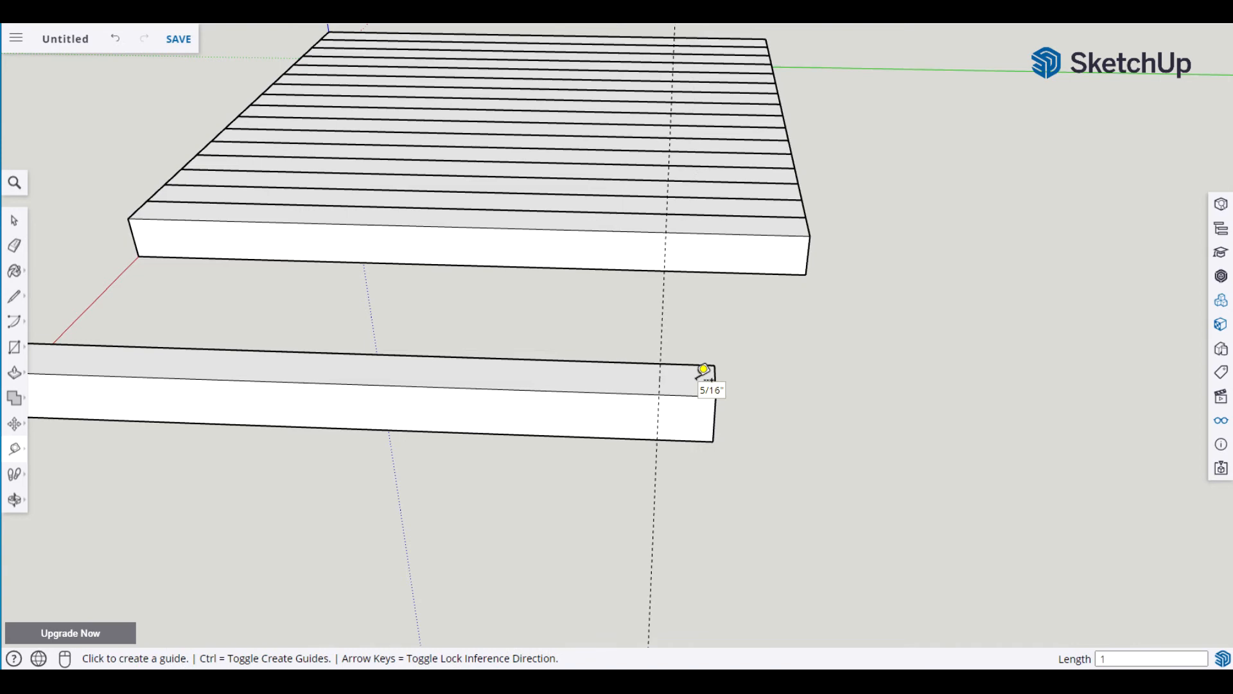
key("space")
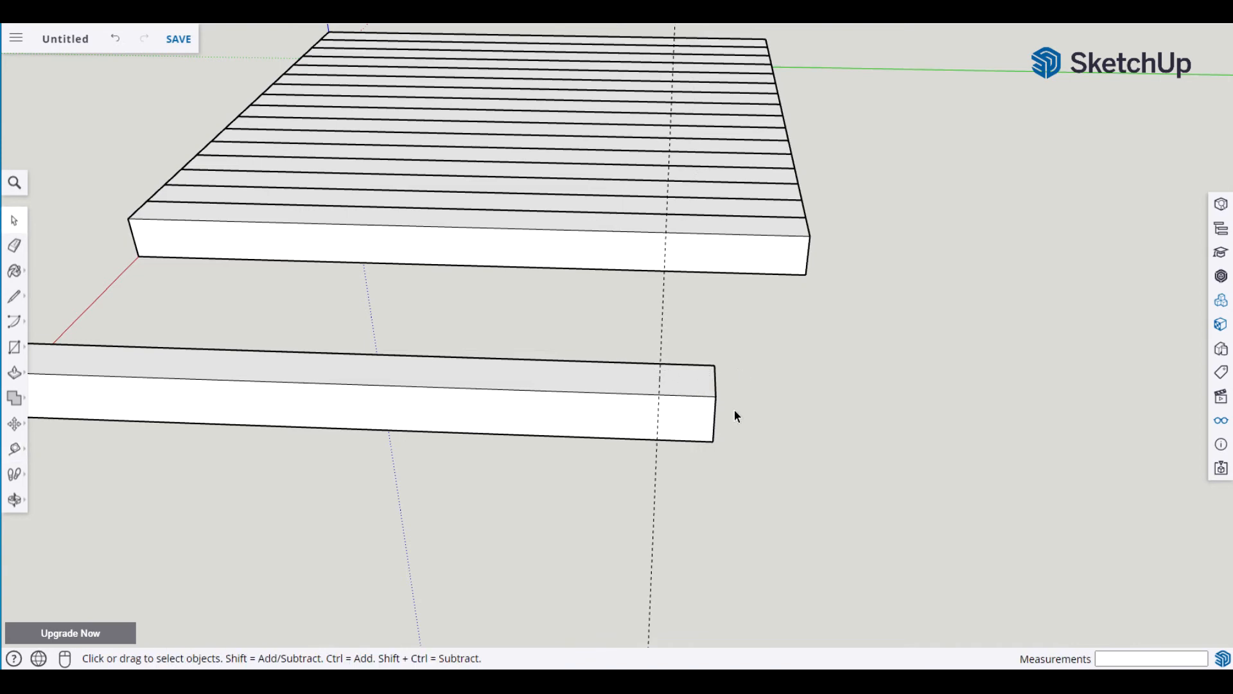
Draw a diagonal line on the uncut end's top from the guide's intersection with the inner edge to the outer end corner.
key("l")
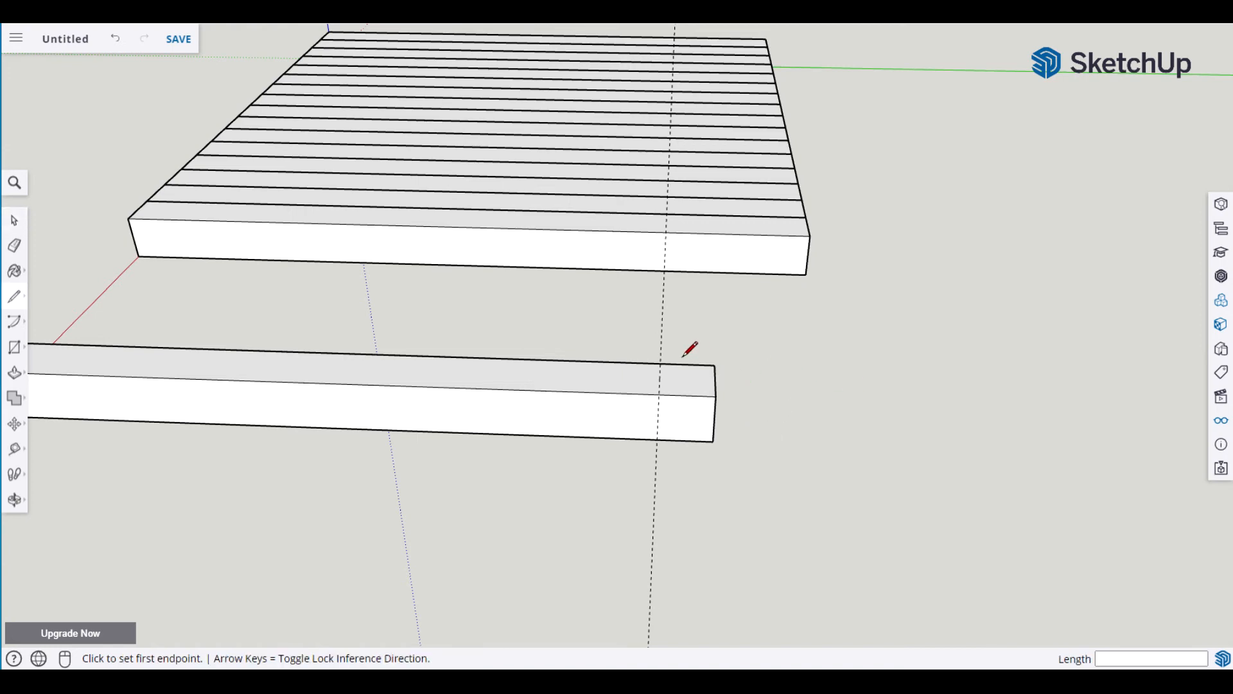
left_click(659, 362)
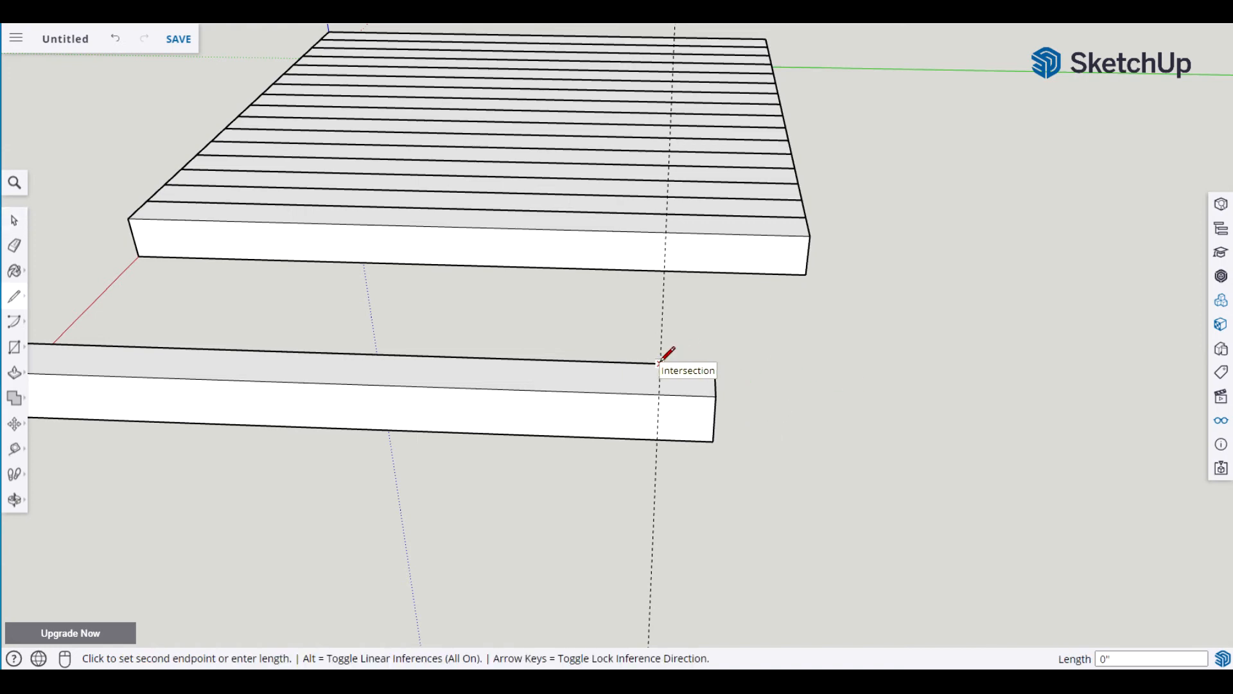
left_click(714, 395)
key("space")
Push the second triangular corner face down 1" through the bar to miter that end, and remove the guide.
middle_click_drag(779, 402, 569, 424)
key("p")
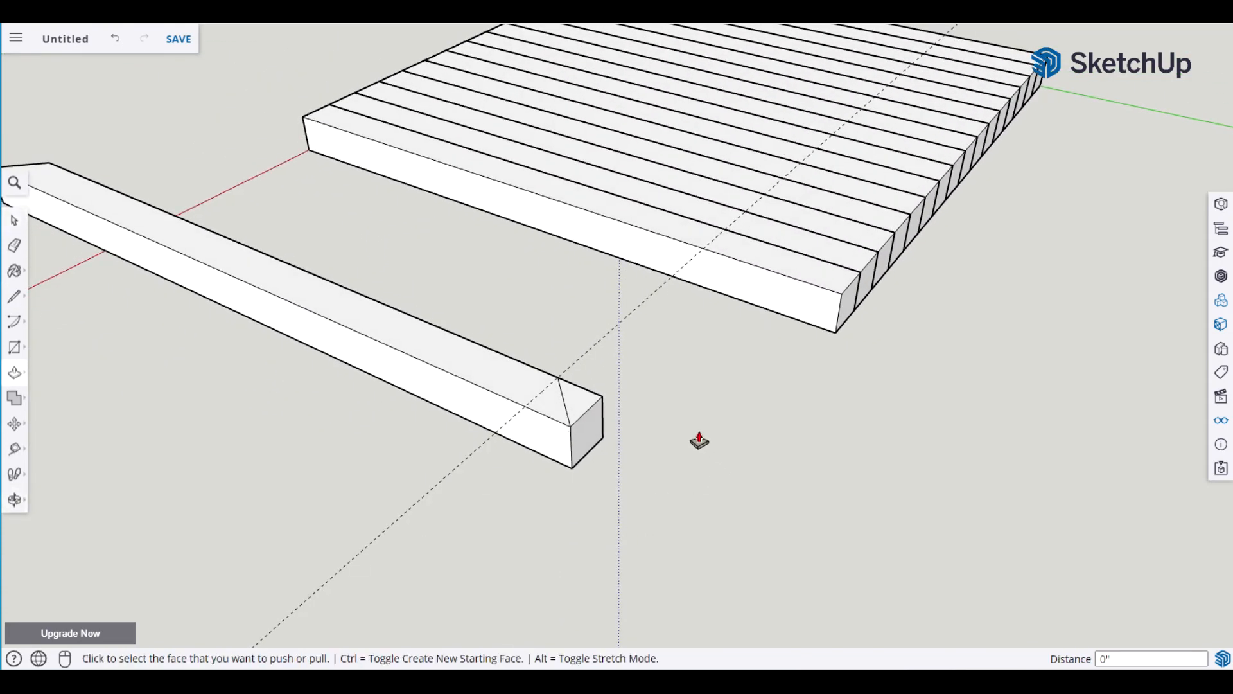
left_click(595, 406)
left_click(603, 466)
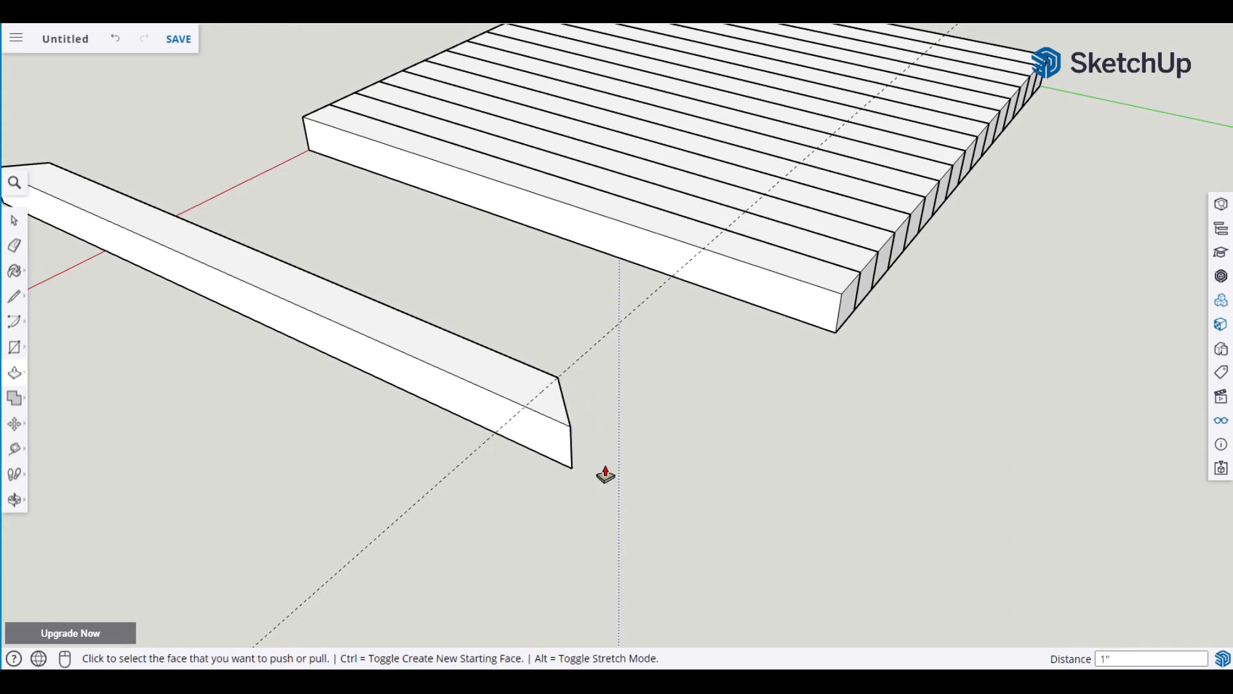
key("space")
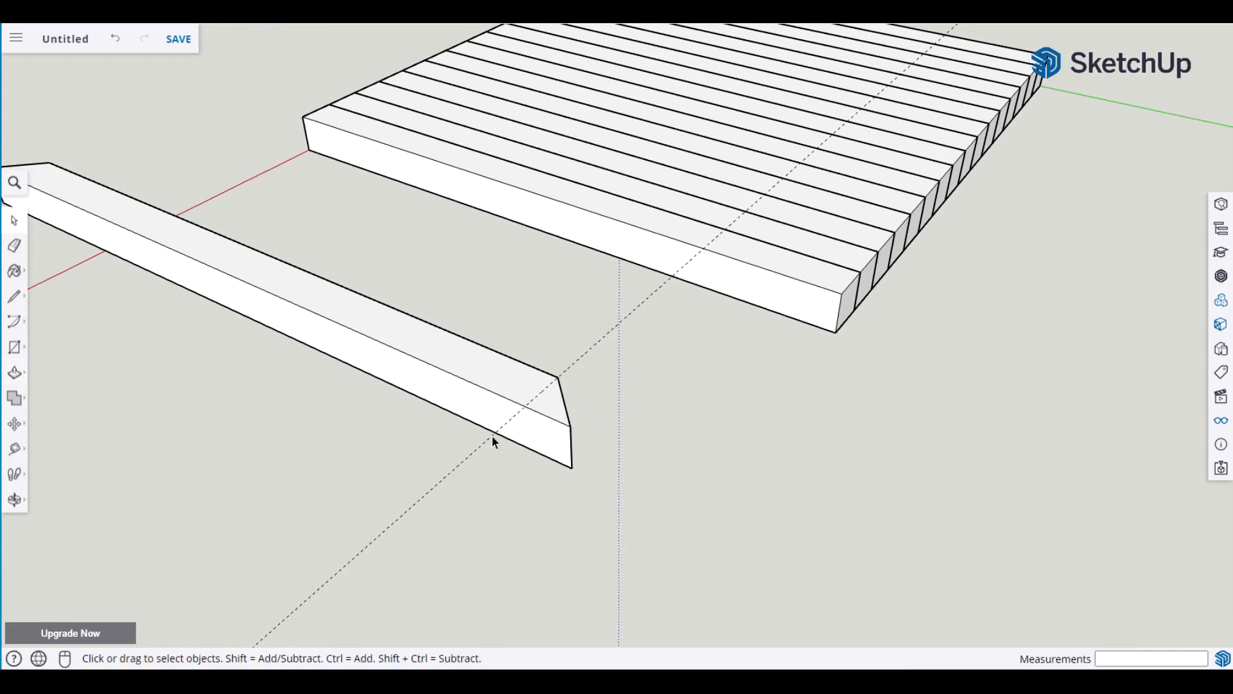
Make the whole mitered trim bar a component named Edge.
triple_click(492, 396)
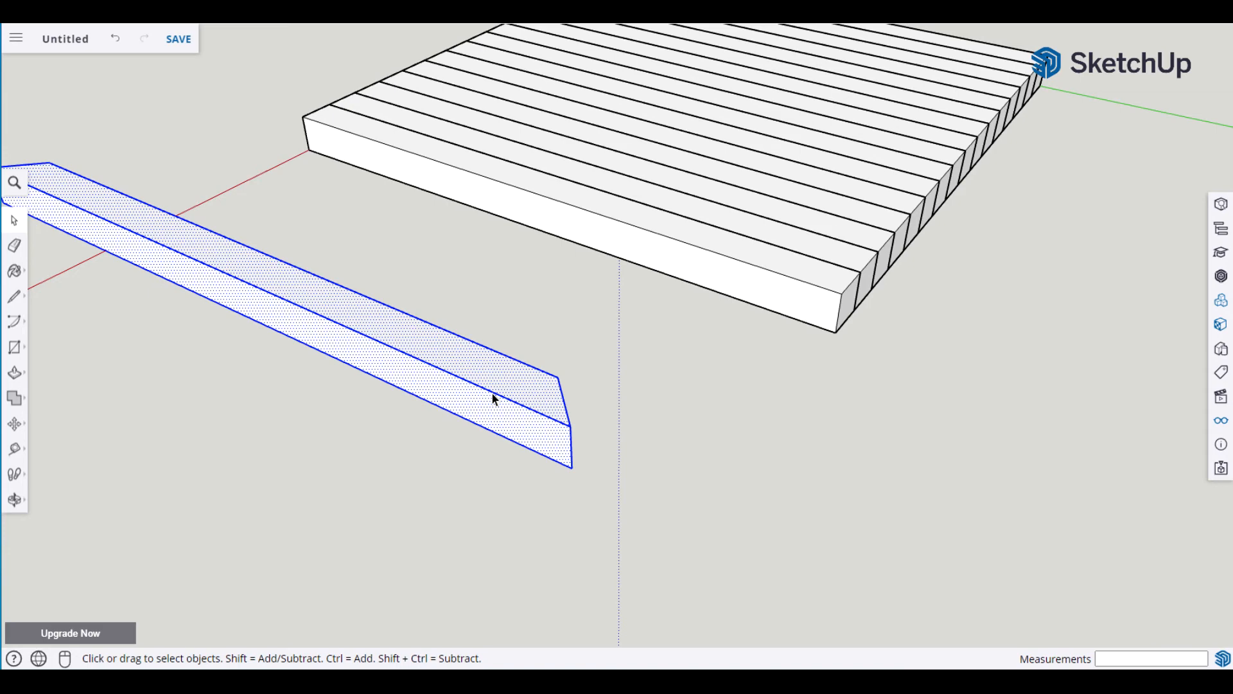
type("gEWdge")
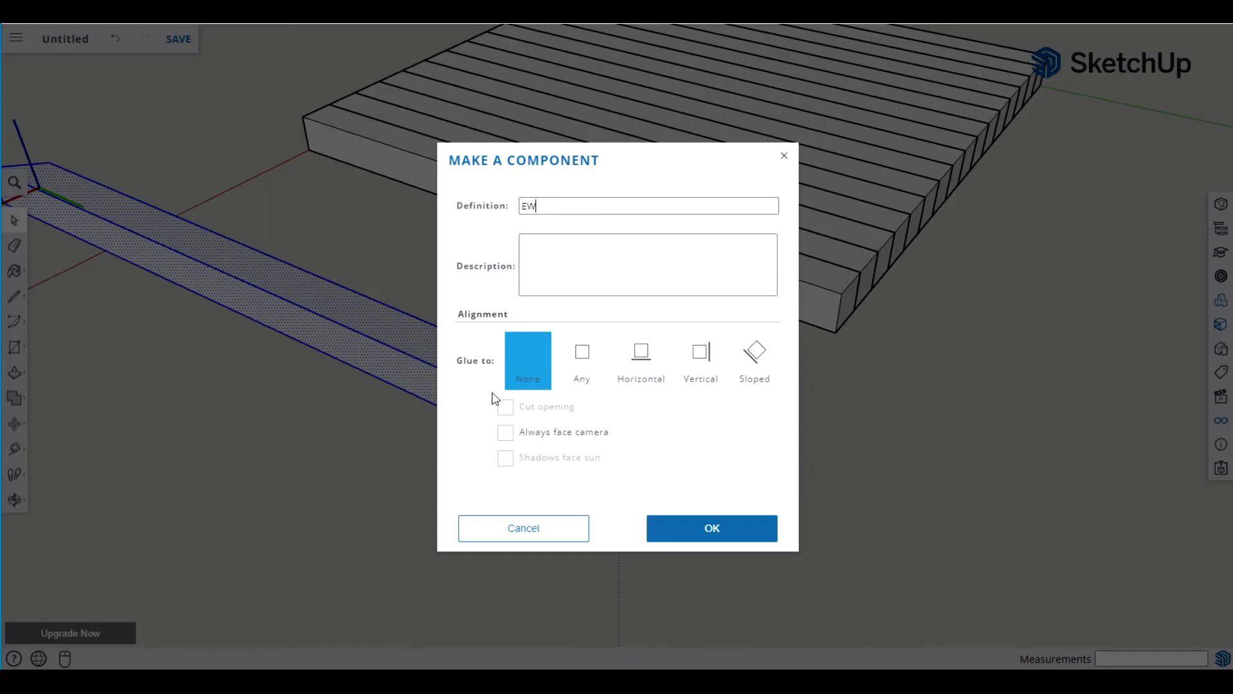
key("BackSpace")
key("BackSpace")
key("BackSpace")
key("BackSpace")
type("dge")
left_click(715, 533)
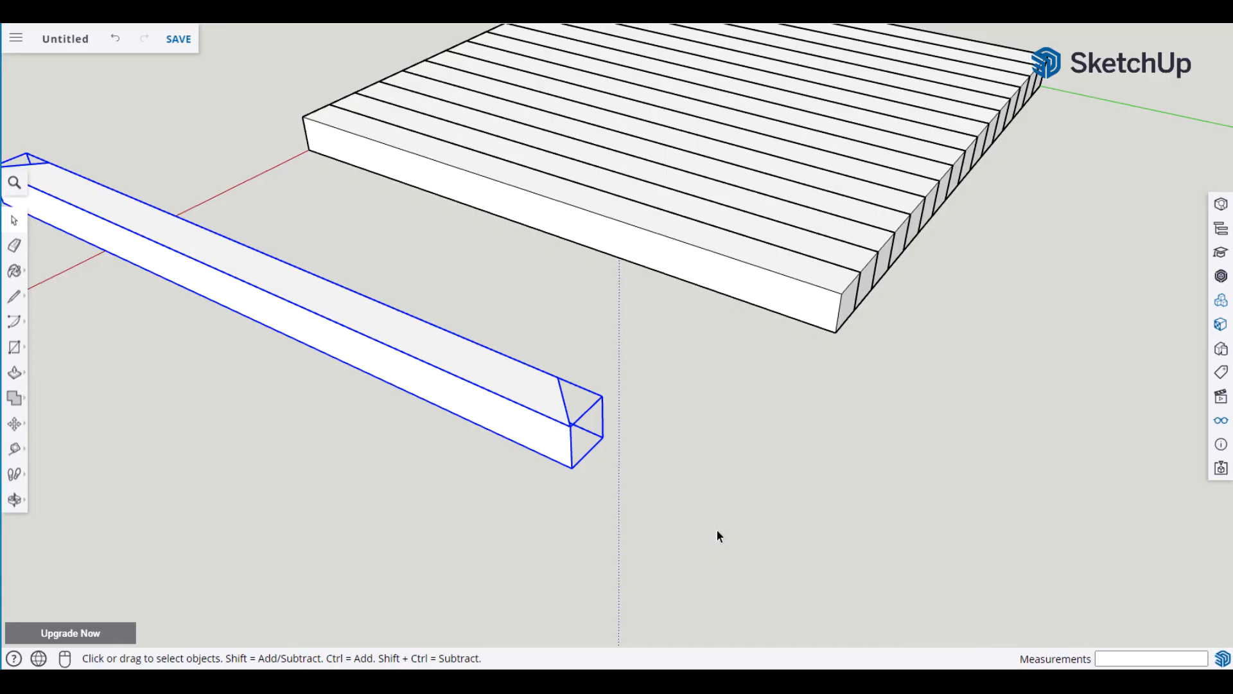
Move the Edge component by its inner top miter corner onto the matching top corner of the slatted tabletop.
key("m")
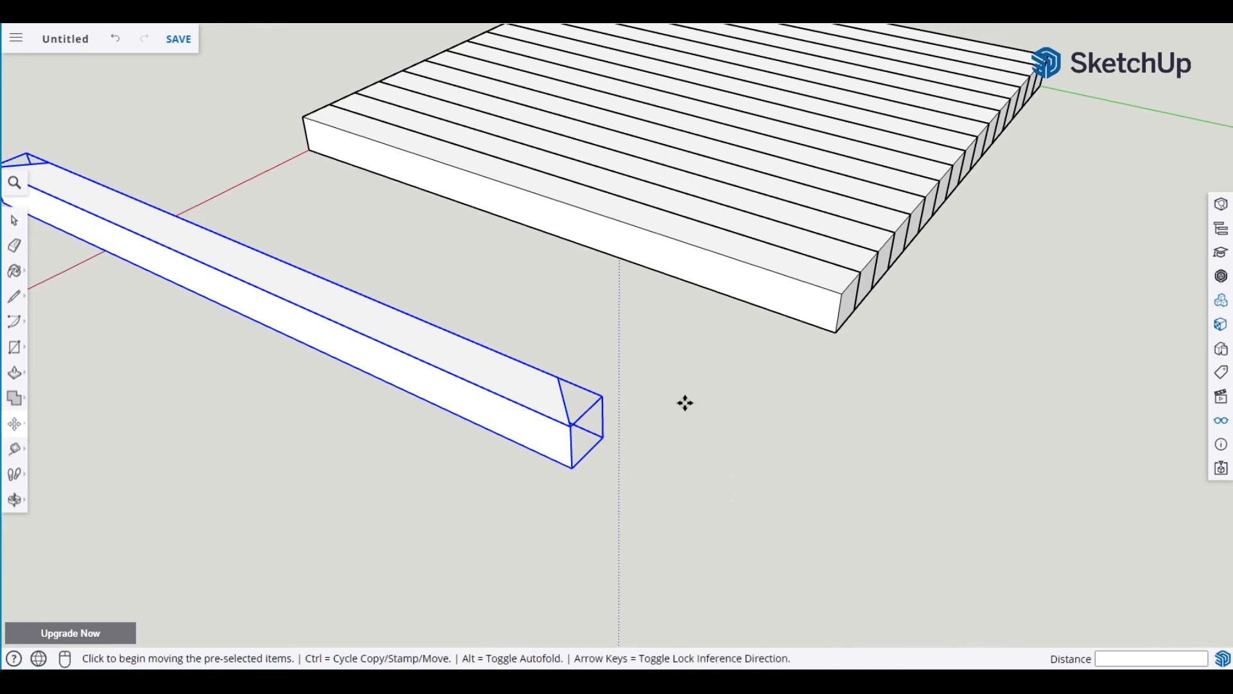
left_click(558, 379)
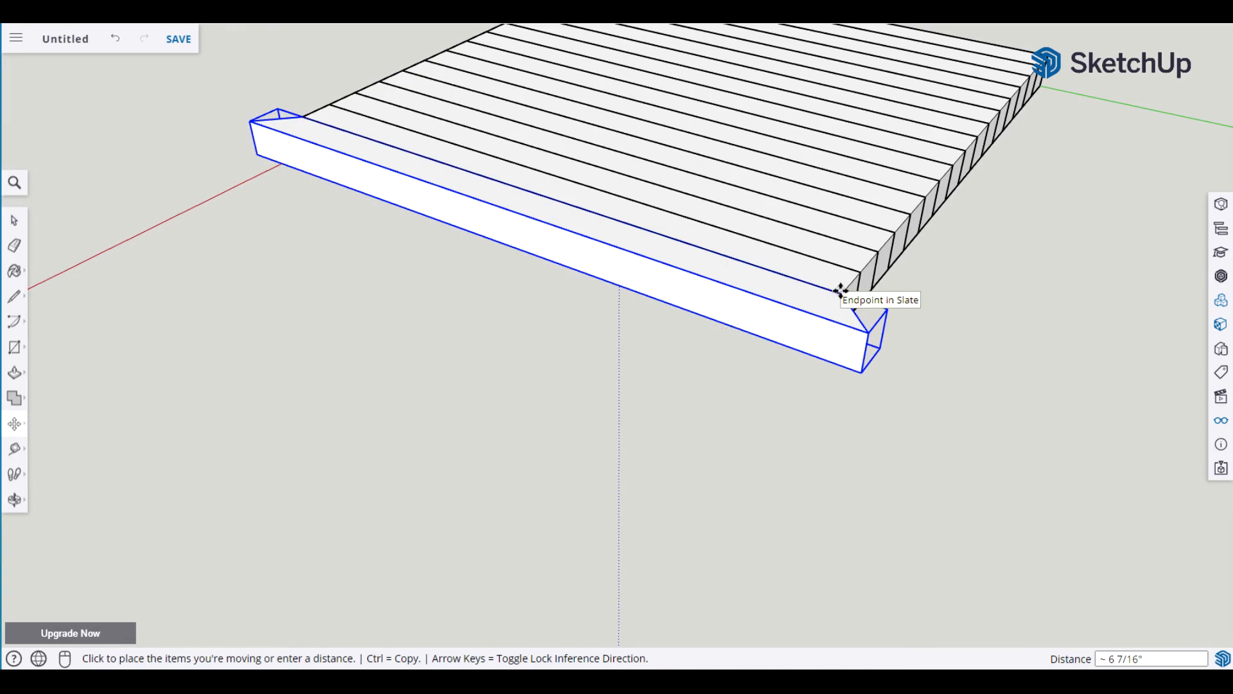
left_click(840, 291)
key("space")
left_click(928, 393)
Copy the Edge component about 16 7/8" along the red axis direction to the tabletop's opposite side.
middle_click_drag(929, 393, 598, 425)
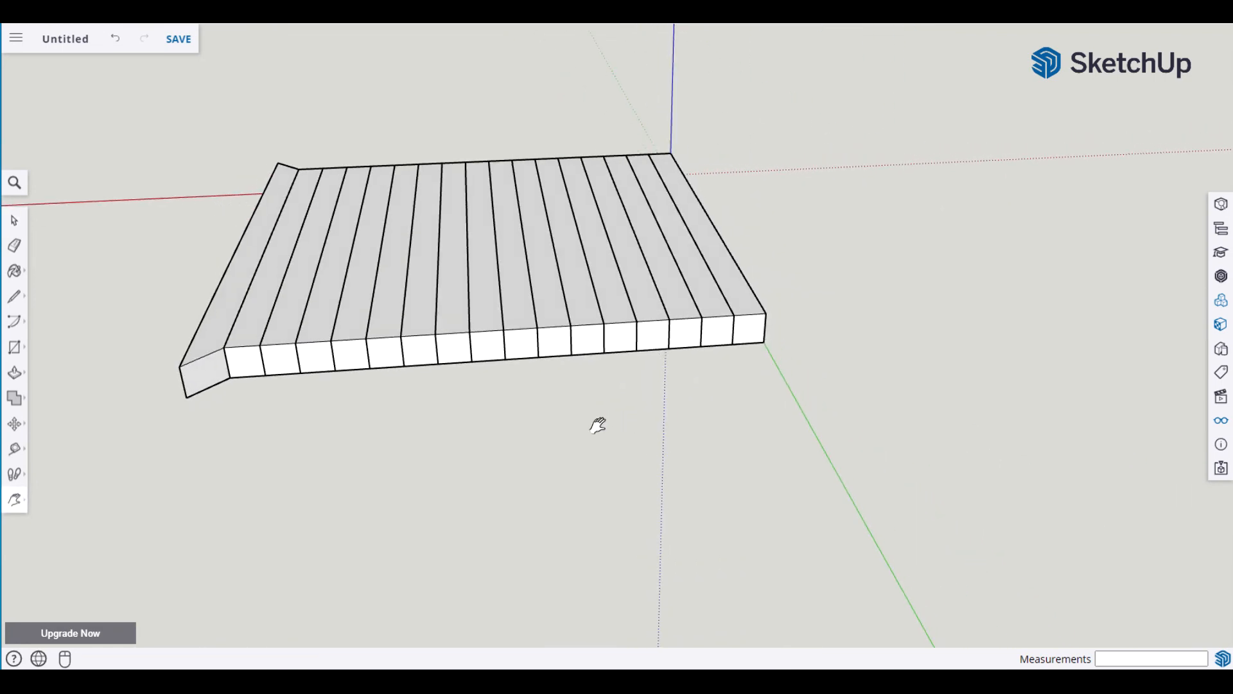
left_click(212, 347)
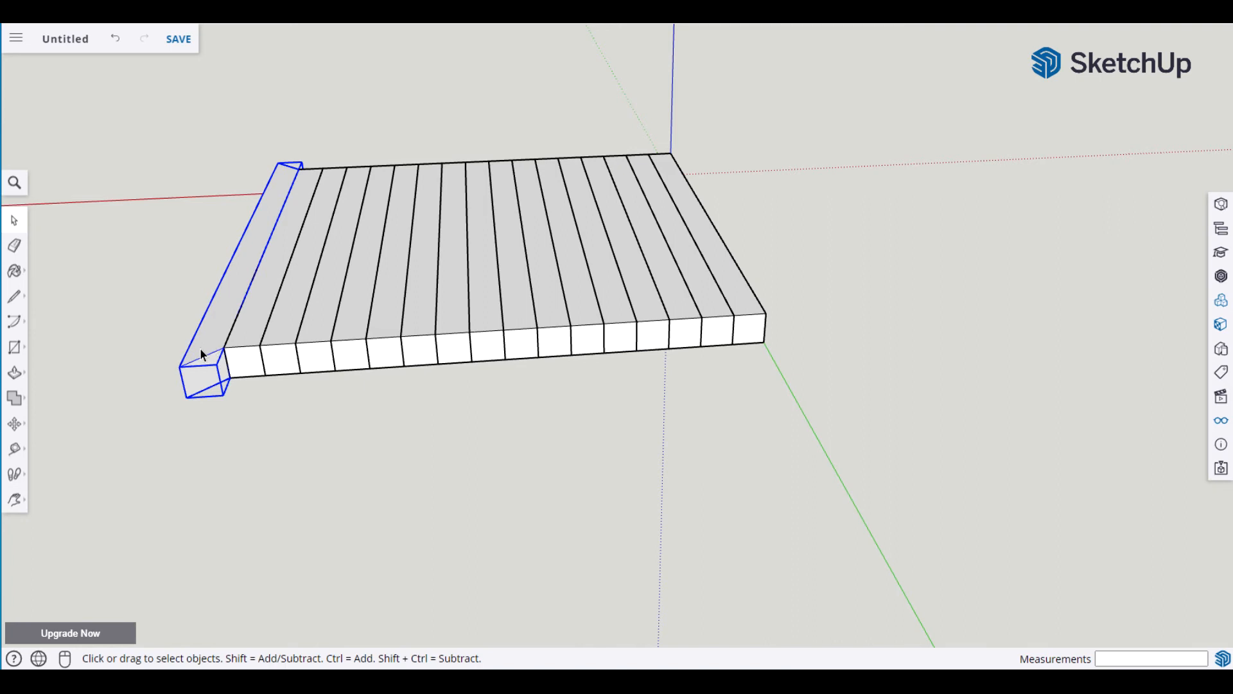
key("m")
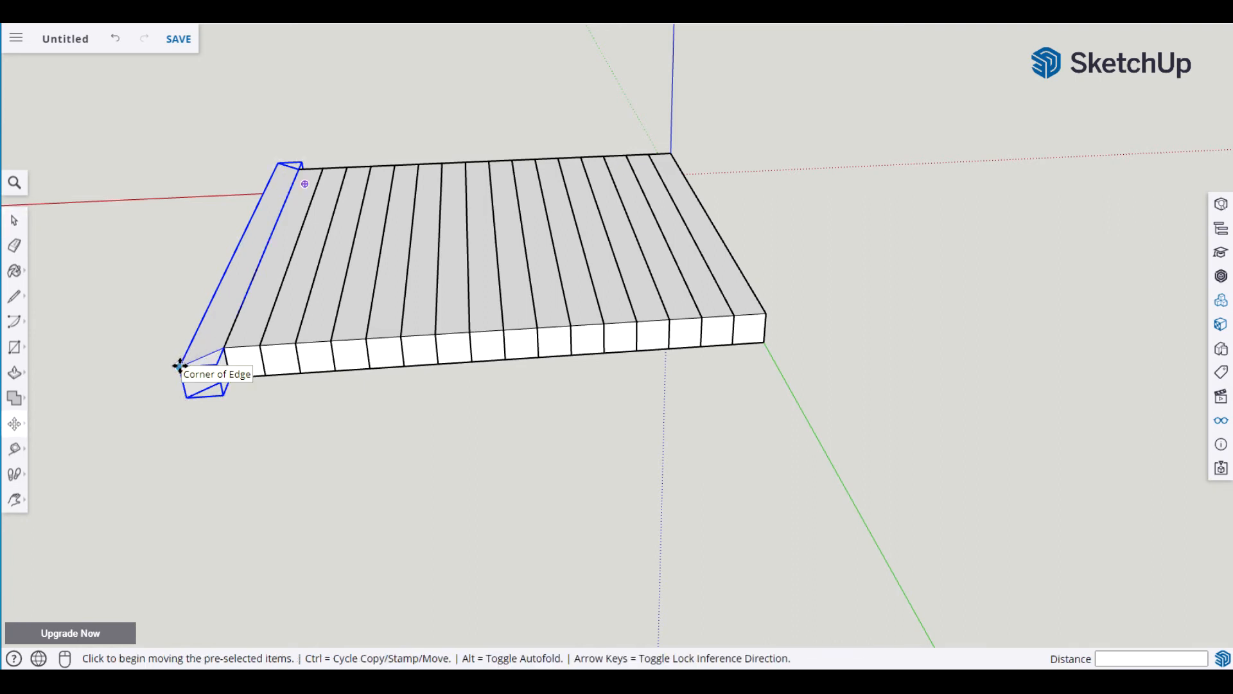
left_click(180, 364)
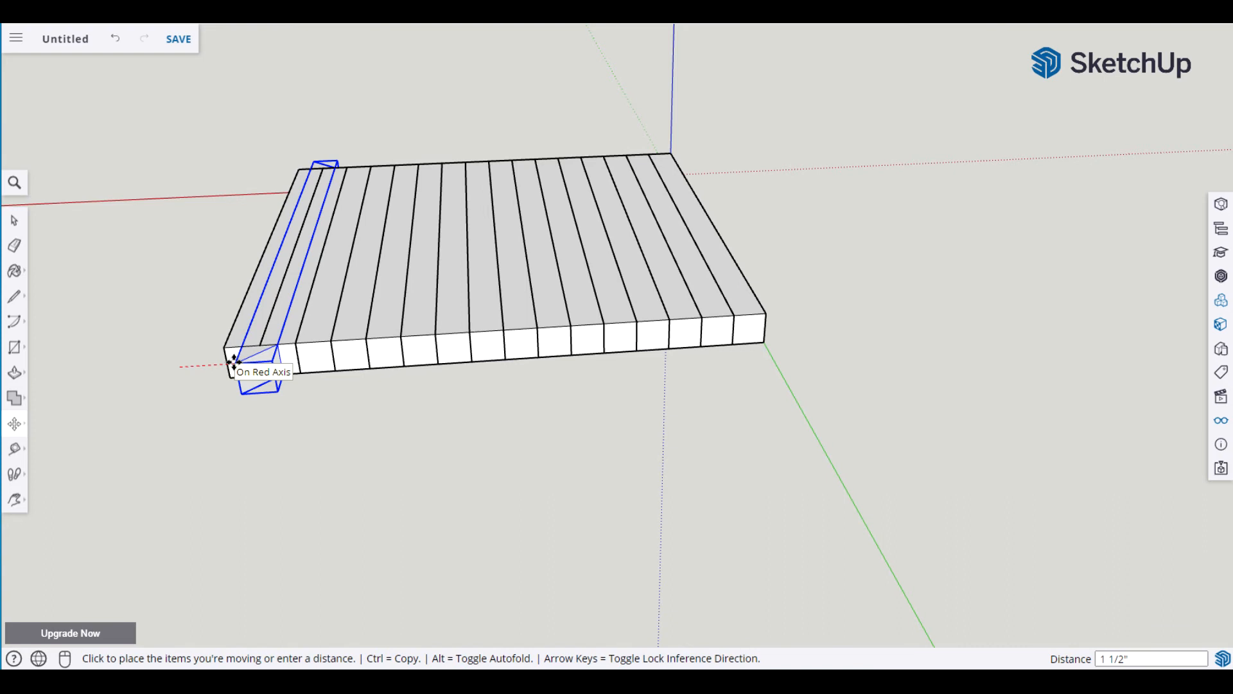
key("ctrl")
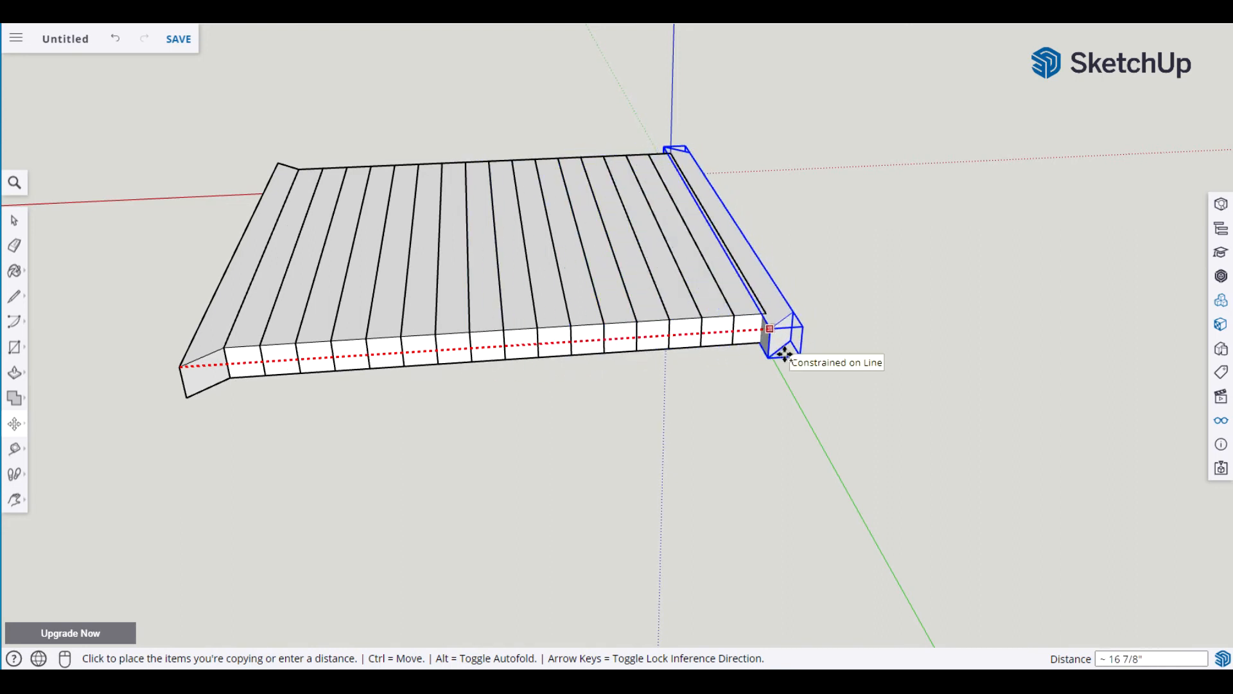
left_click(784, 354)
key("space")
middle_click_drag(789, 360, 588, 362)
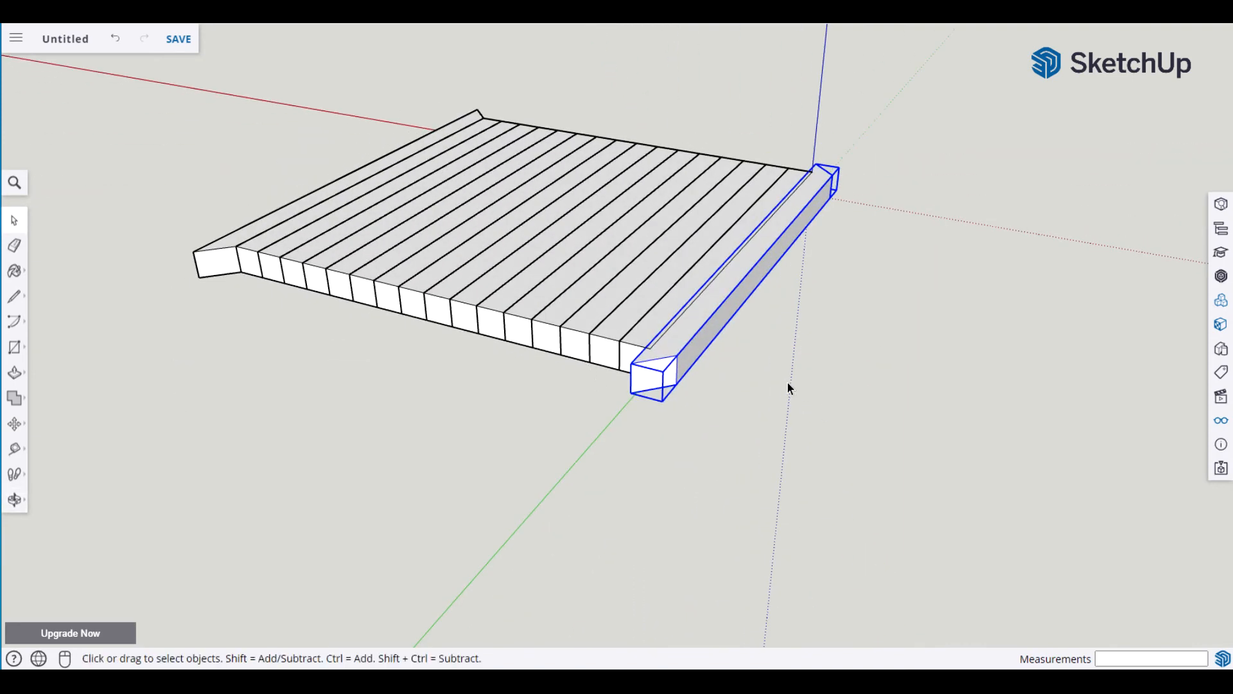
Flip the copied Edge along the component's red axis so its miters face the tabletop.
right_click(714, 323)
mouse_move(781, 600)
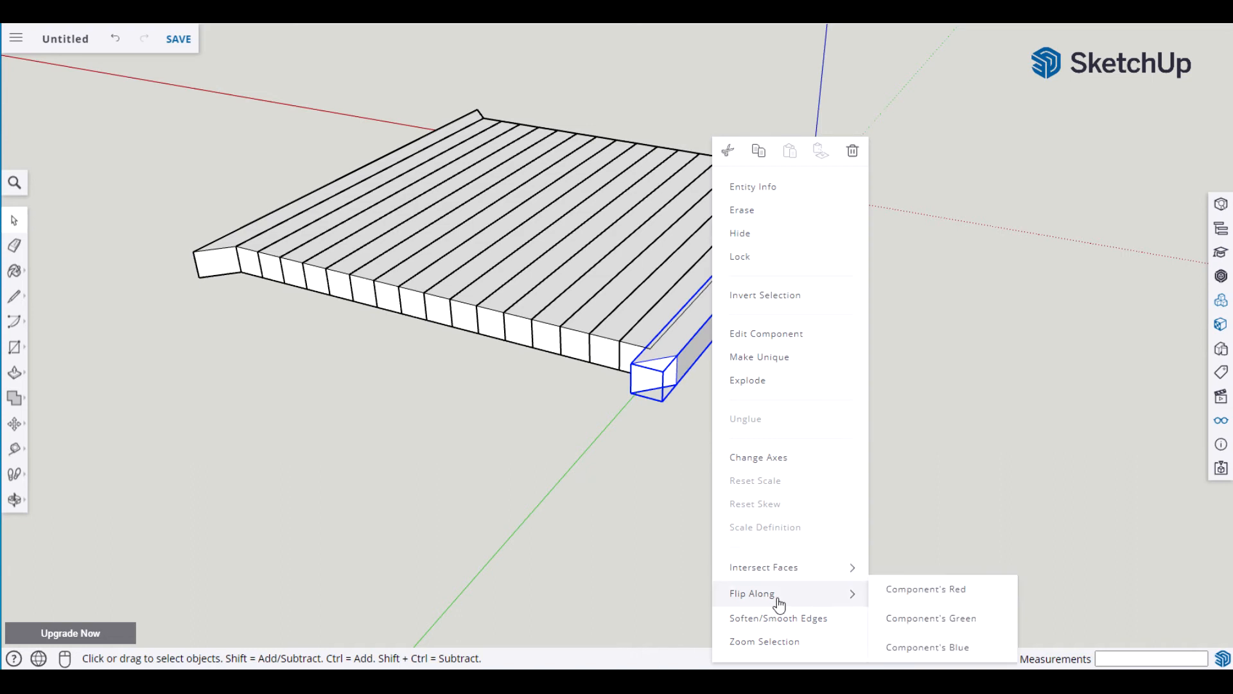
left_click(910, 601)
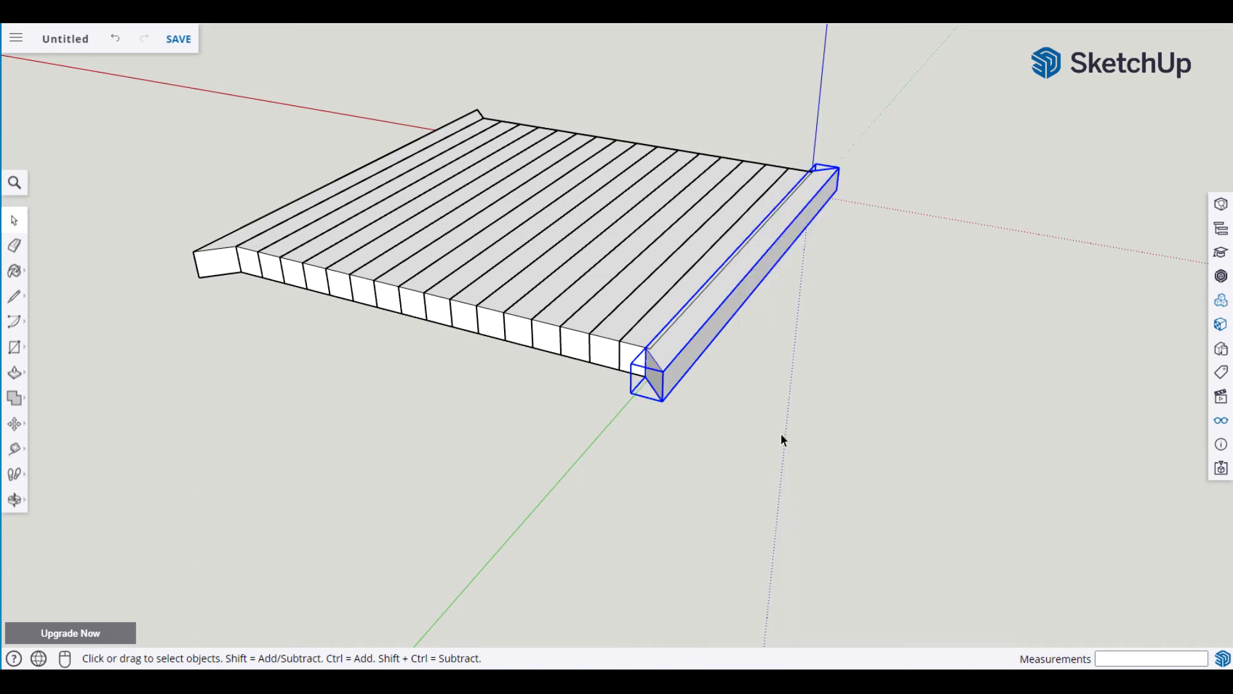
Move the flipped Edge 9/16" outward along the red axis, and snap its inner top miter corner to the tabletop's top corner.
key("m")
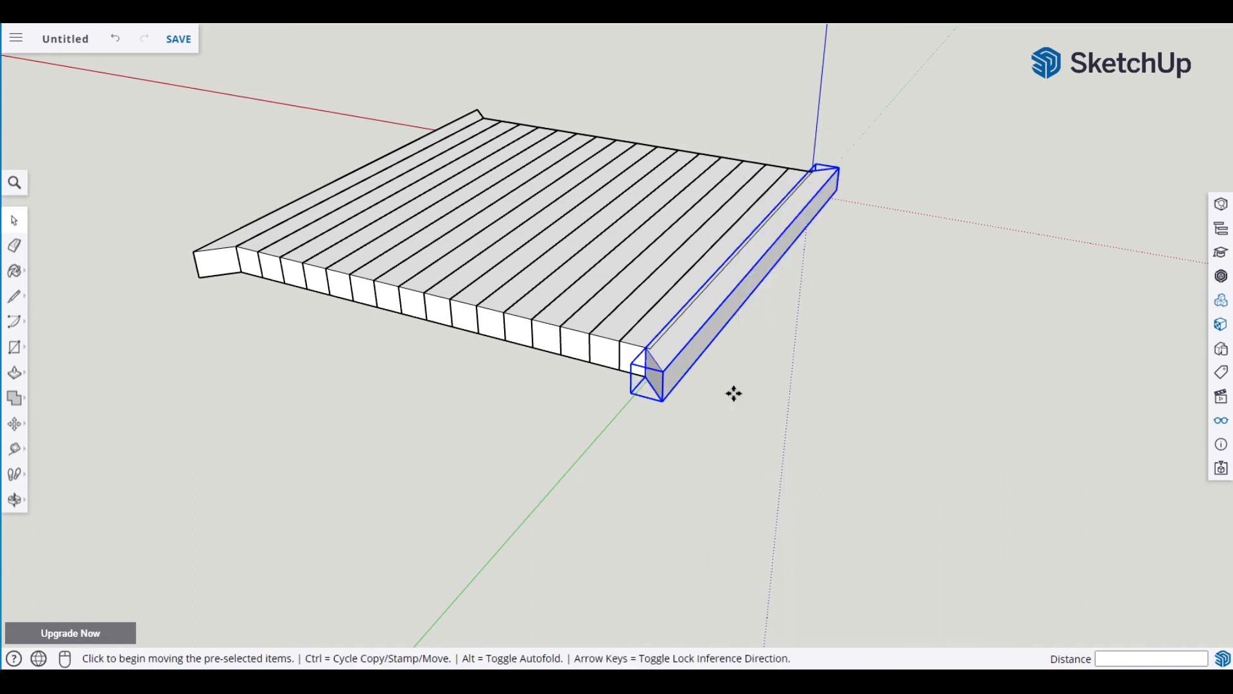
left_click(668, 367)
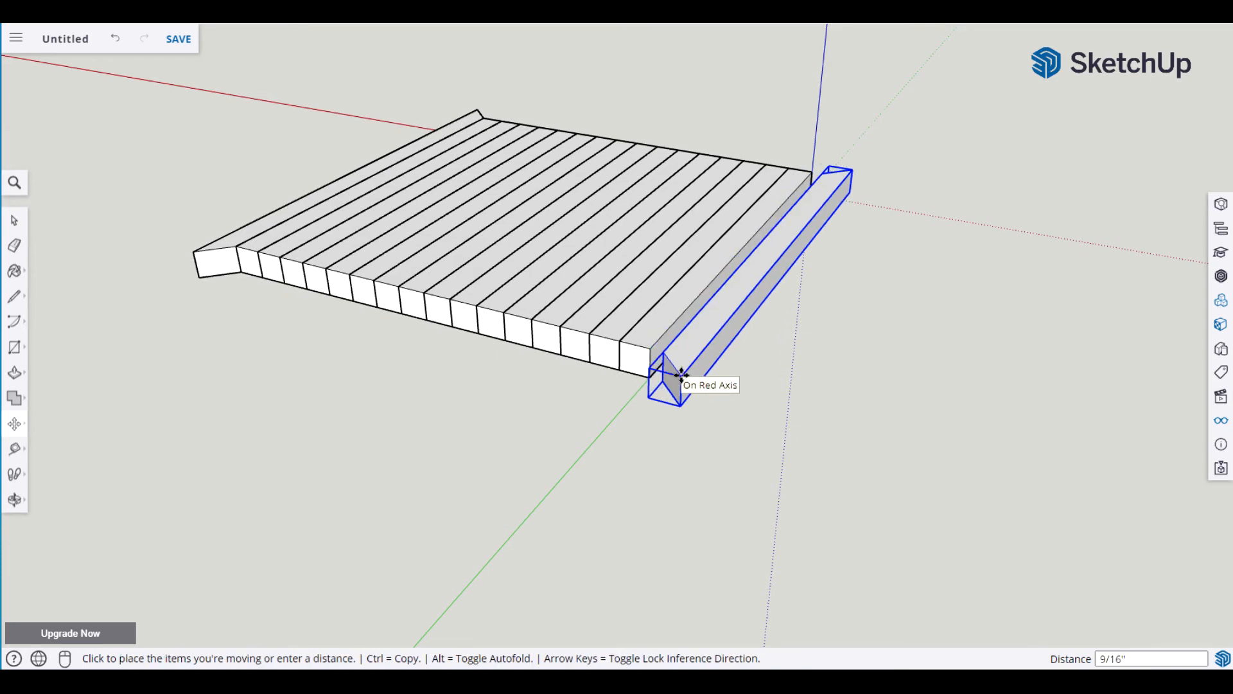
left_click(681, 375)
left_click(664, 353)
scroll(666, 352, "up", 3)
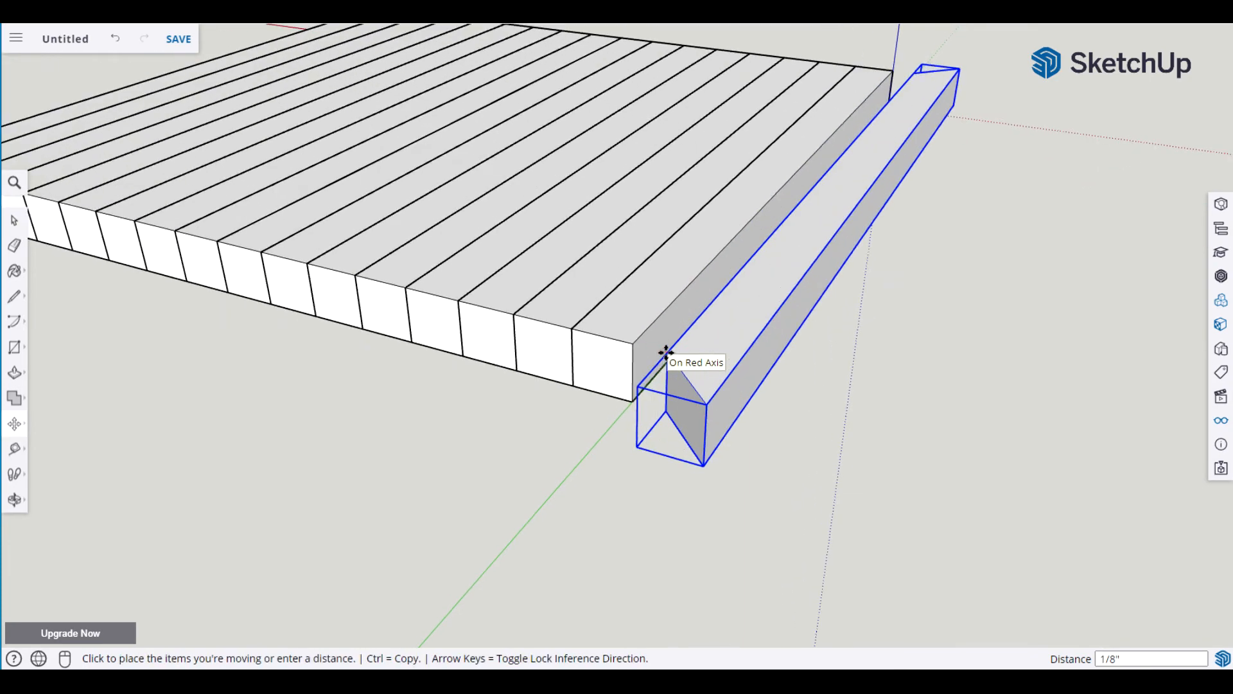
scroll(666, 351, "up", 2)
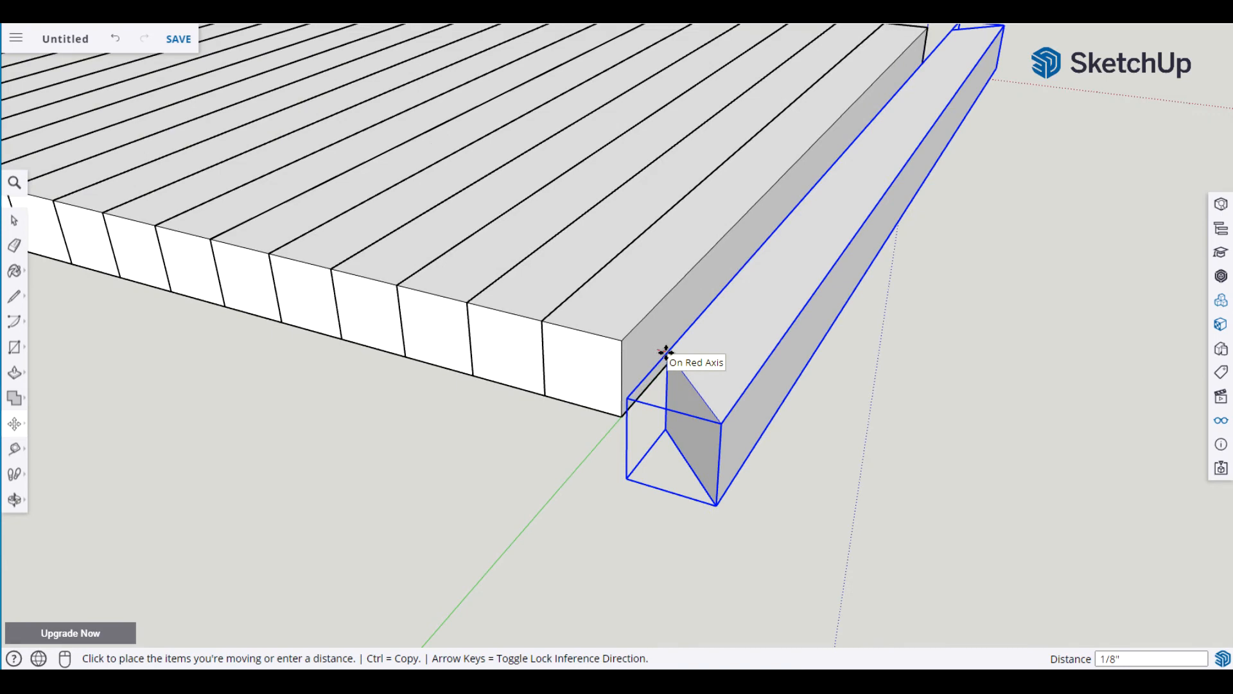
left_click(620, 339)
key("space")
left_click(534, 399)
Insert another Edge component from the model's components into the open space in front of the tabletop's unframed side.
middle_click_drag(454, 386, 480, 466)
scroll(500, 418, "down", 5)
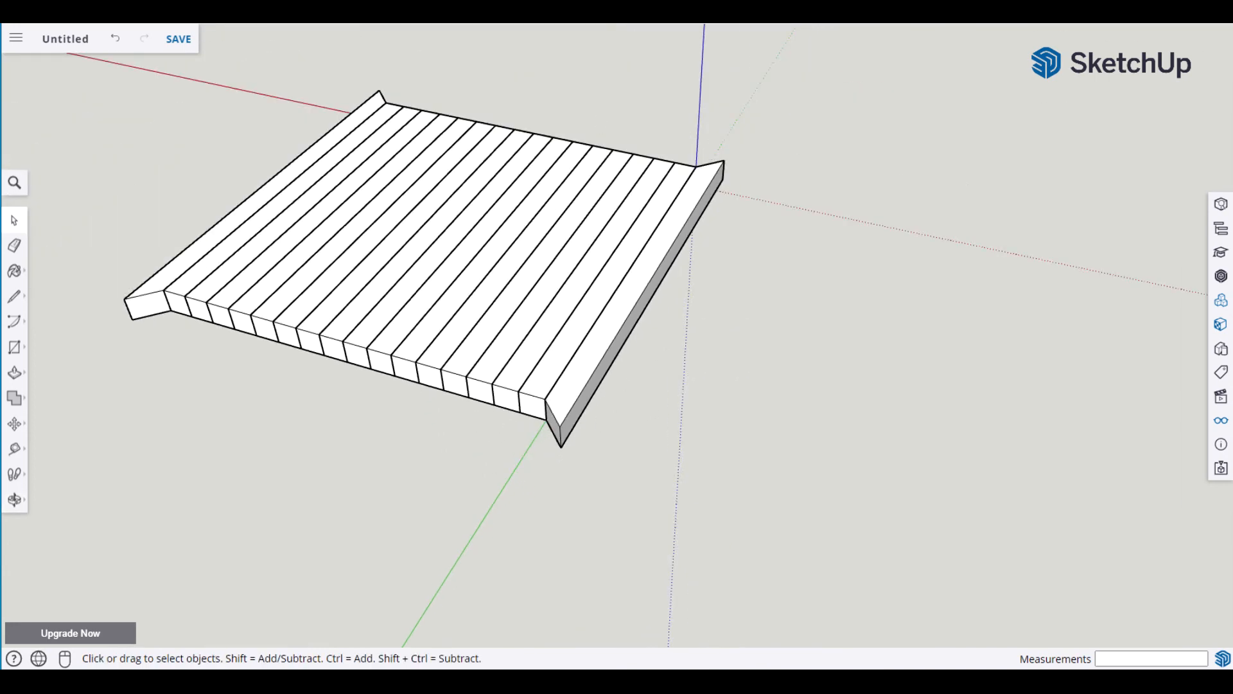
left_click(1222, 307)
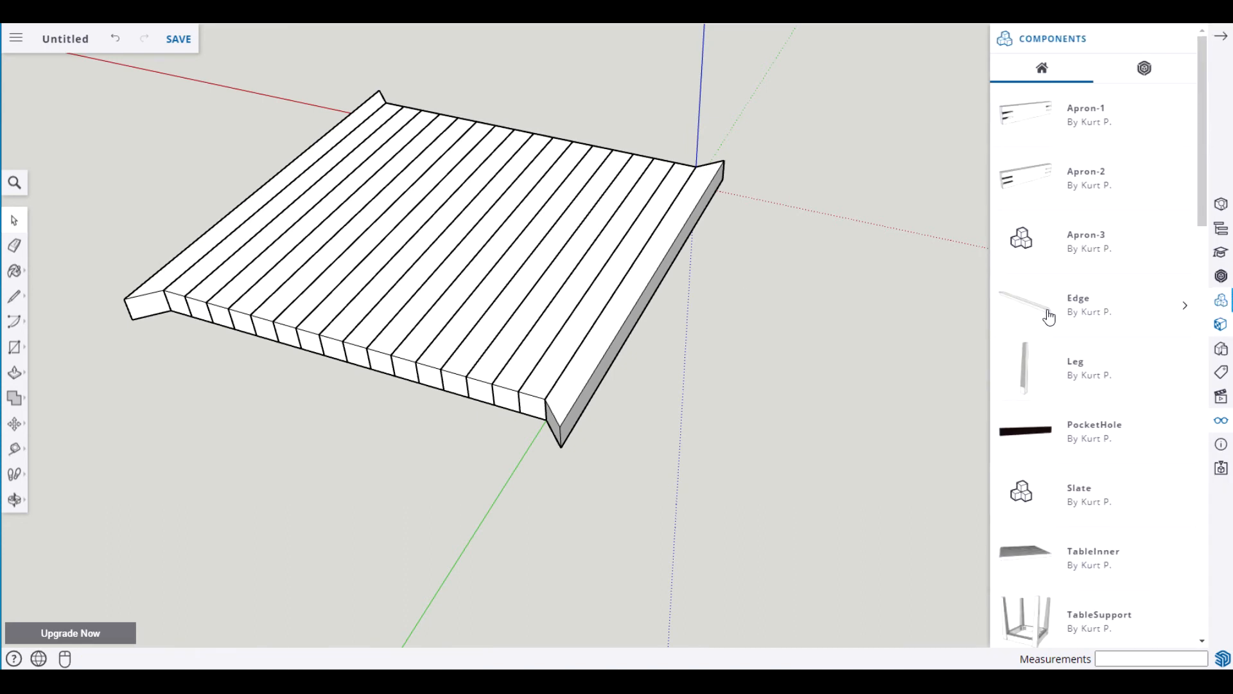
left_click(339, 420)
key("space")
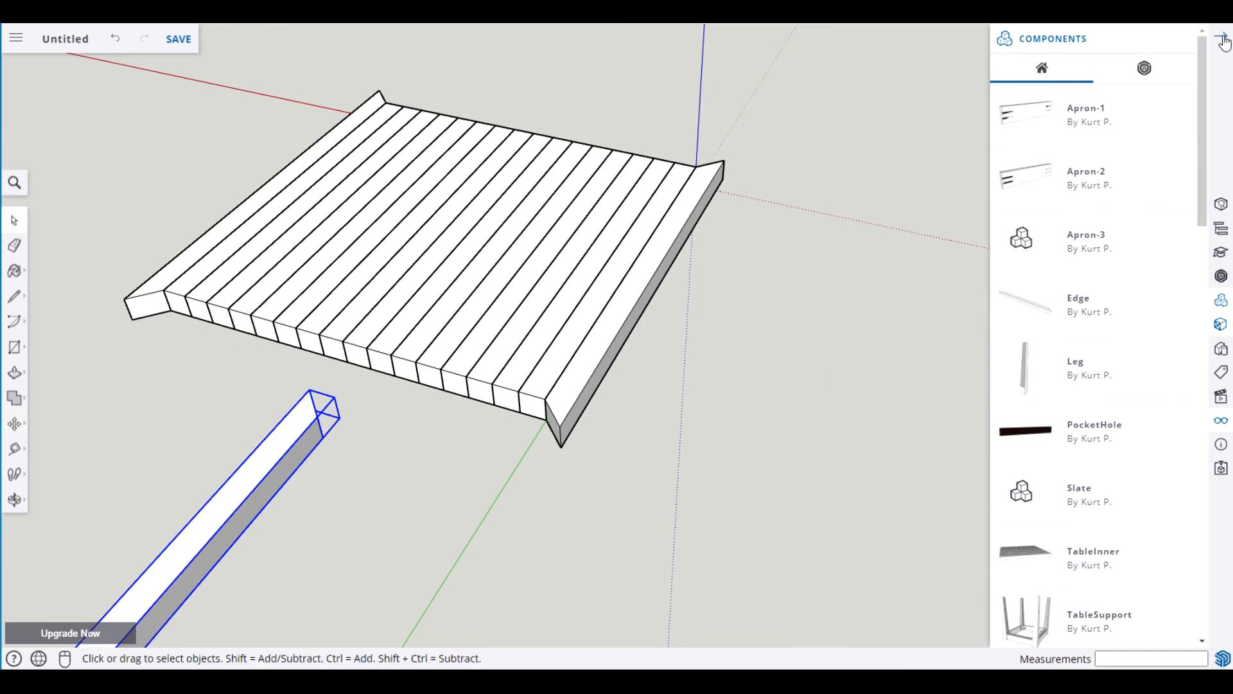
Try to rotate the newly inserted Edge component about its top corner nearest the tabletop, and undo the rotation.
scroll(432, 417, "down", 4)
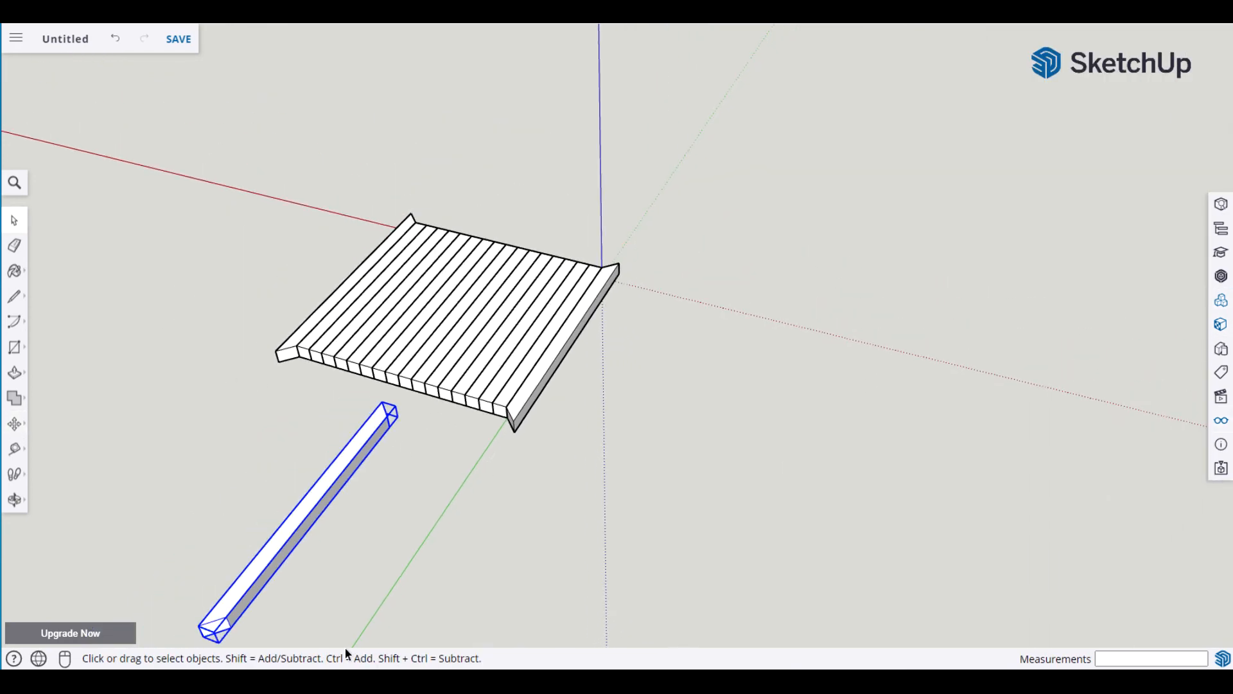
middle_click_drag(499, 633, 577, 499)
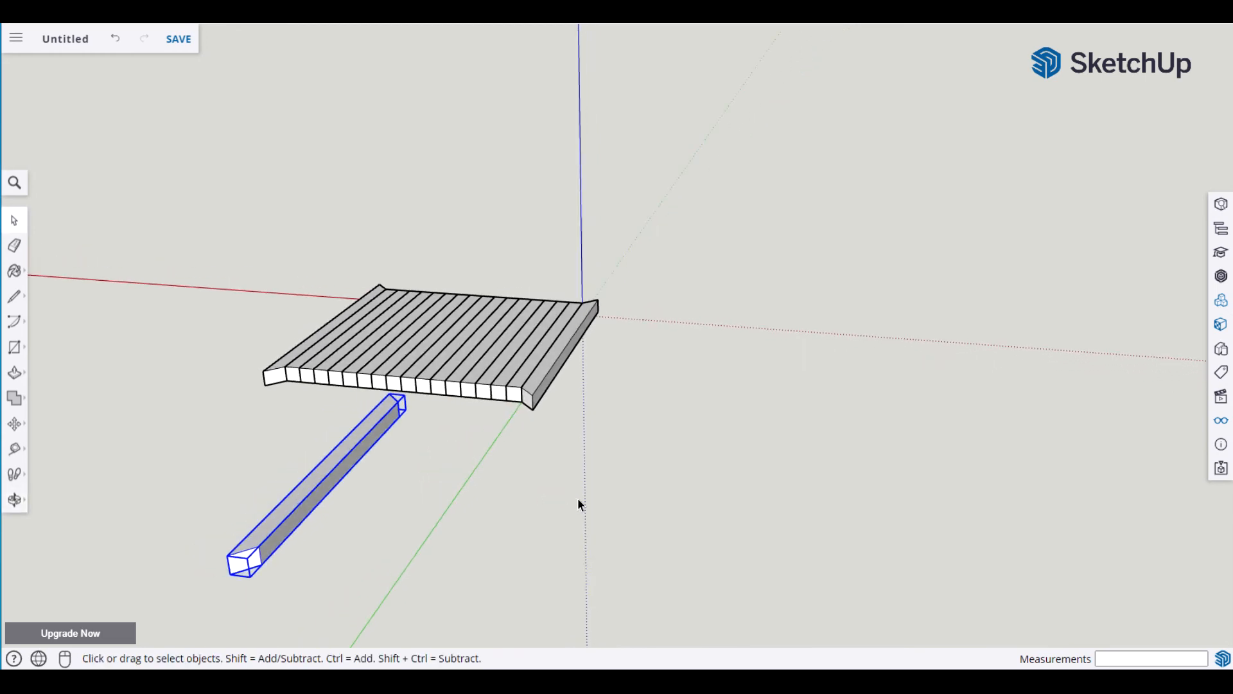
key("q")
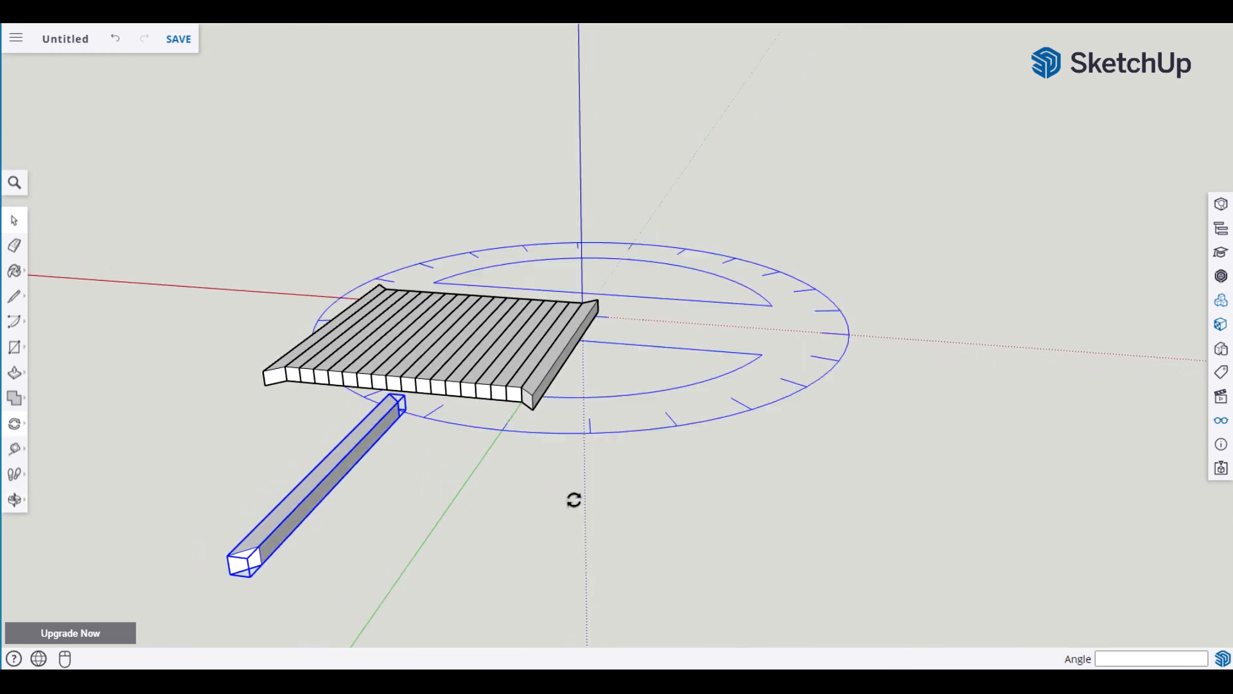
left_click(385, 396)
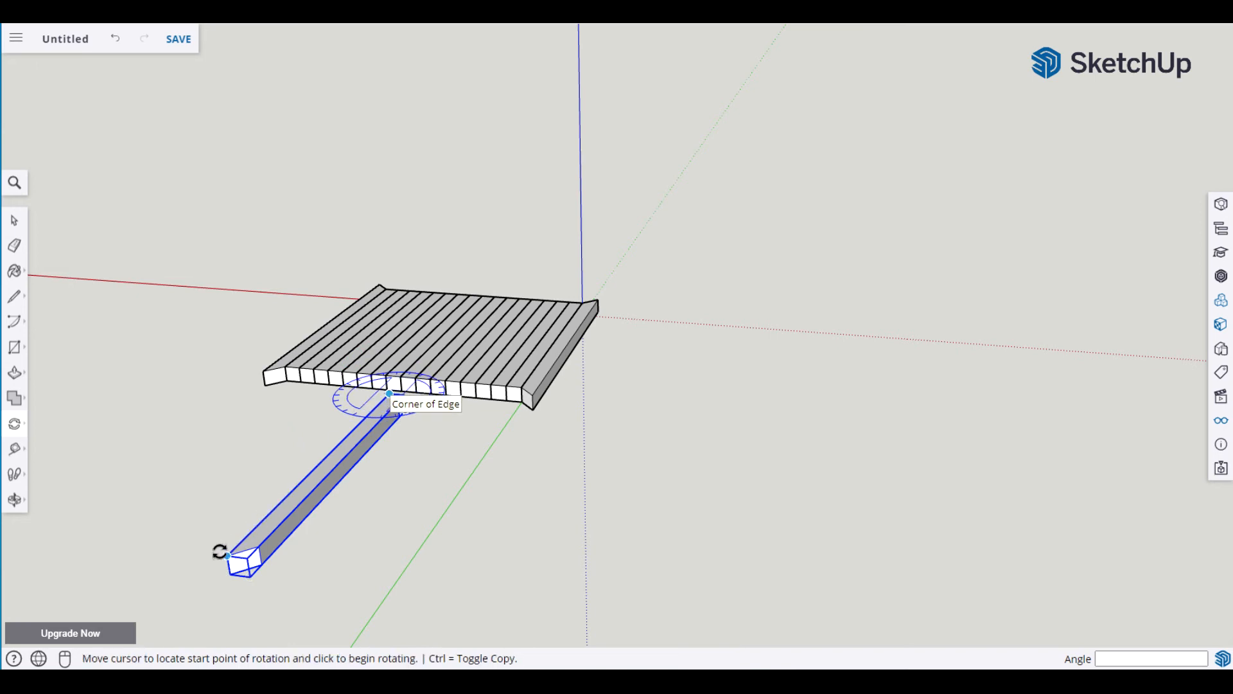
left_click(230, 556)
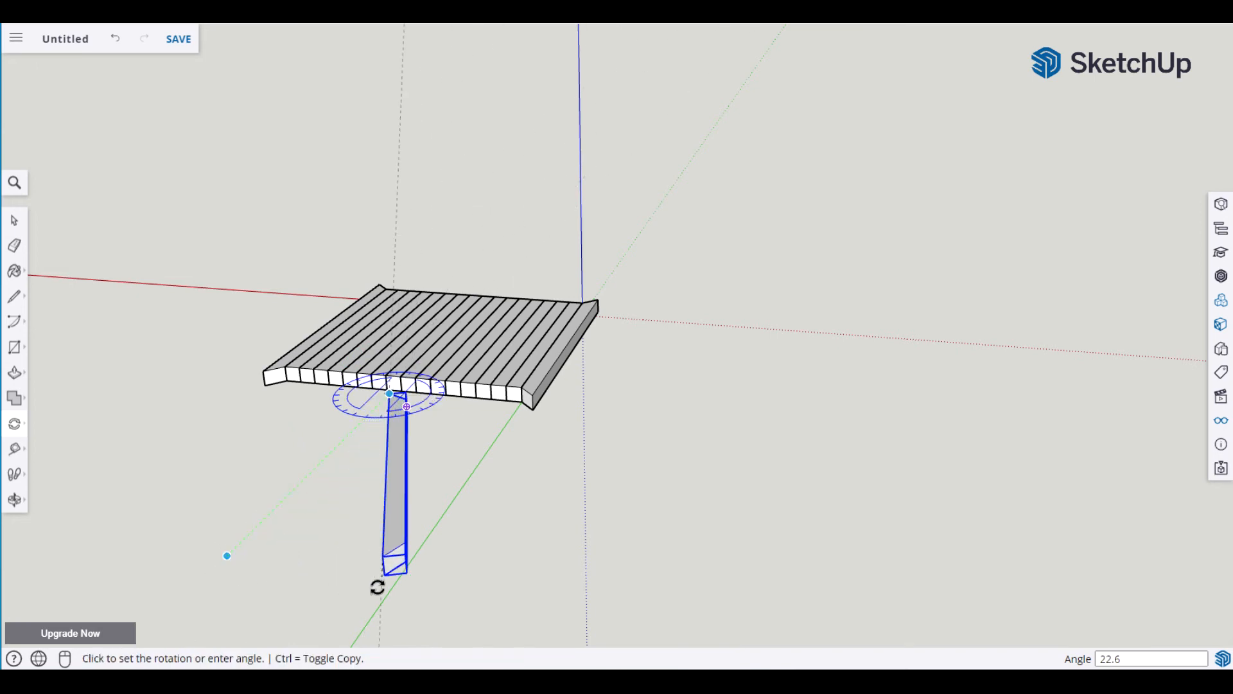
type("9")
key("Return")
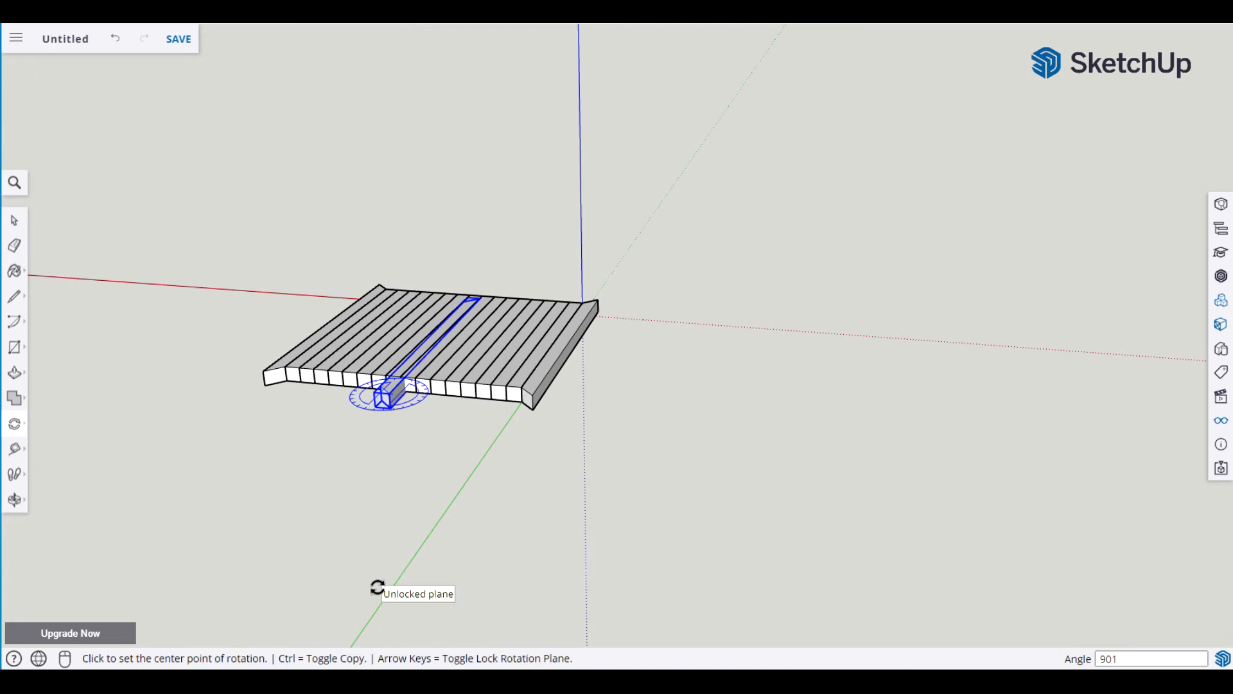
key("Return")
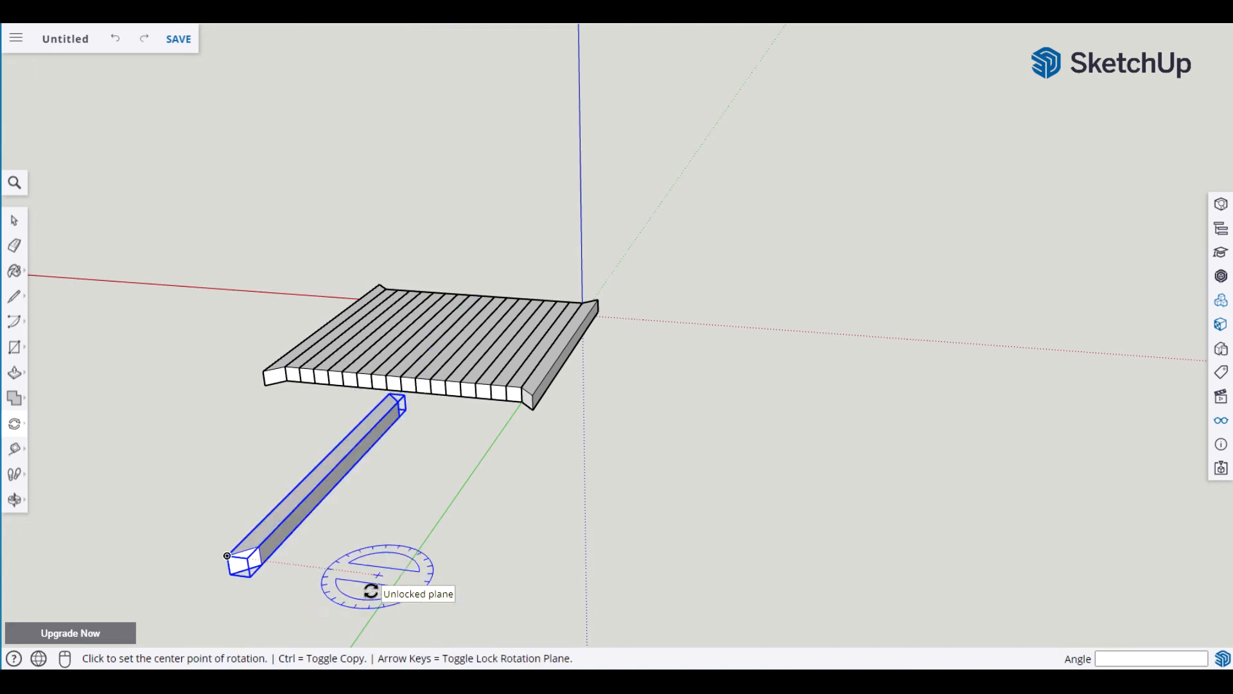
Rotate the new Edge component 90° about its top corner nearest the tabletop, parallel to the unframed side.
left_click(389, 393)
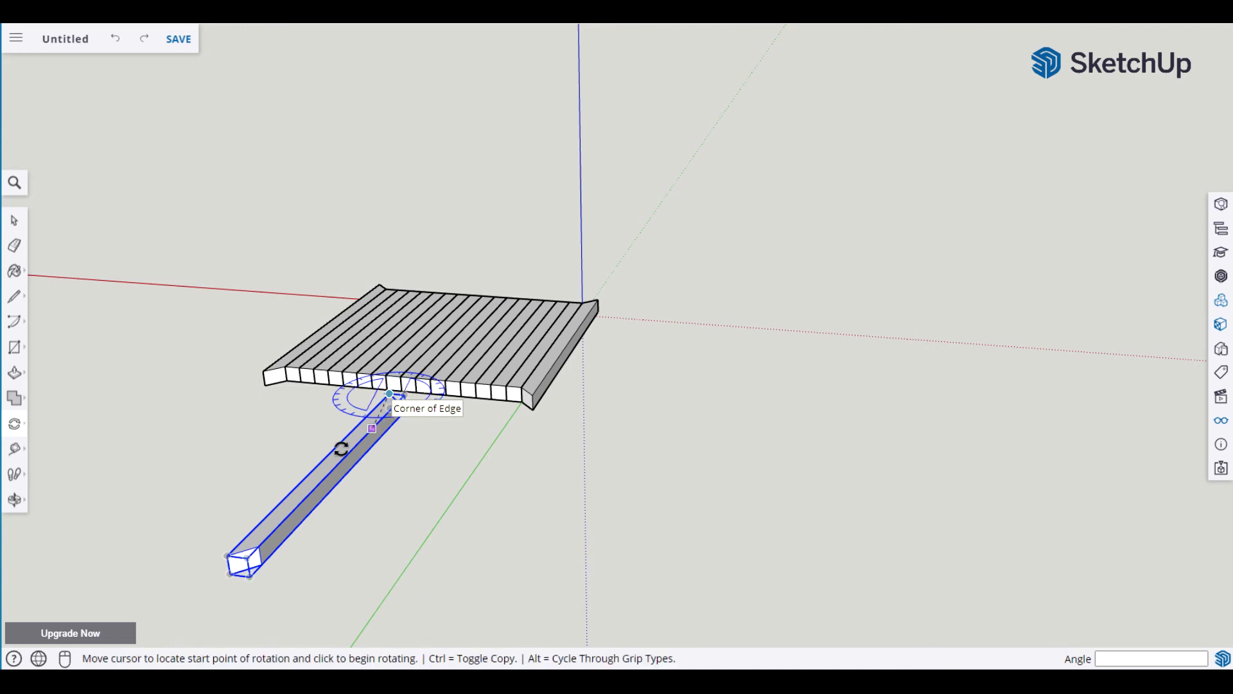
left_click(227, 556)
type("90")
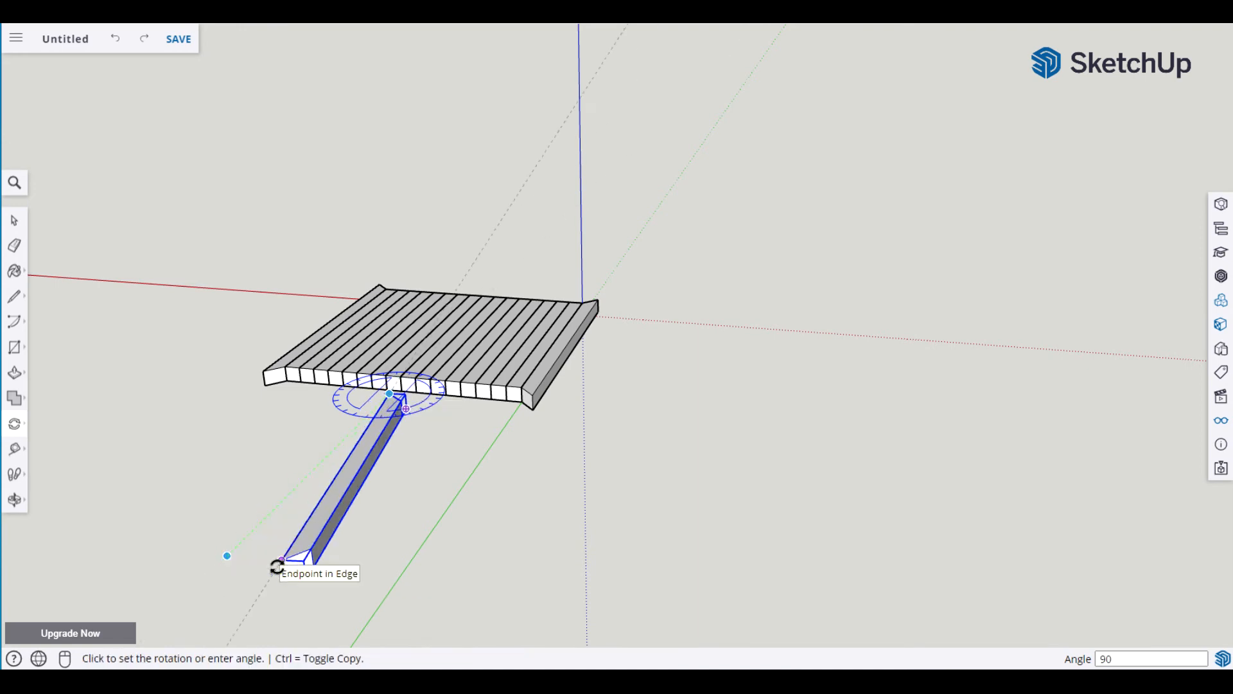
key("Return")
key("space")
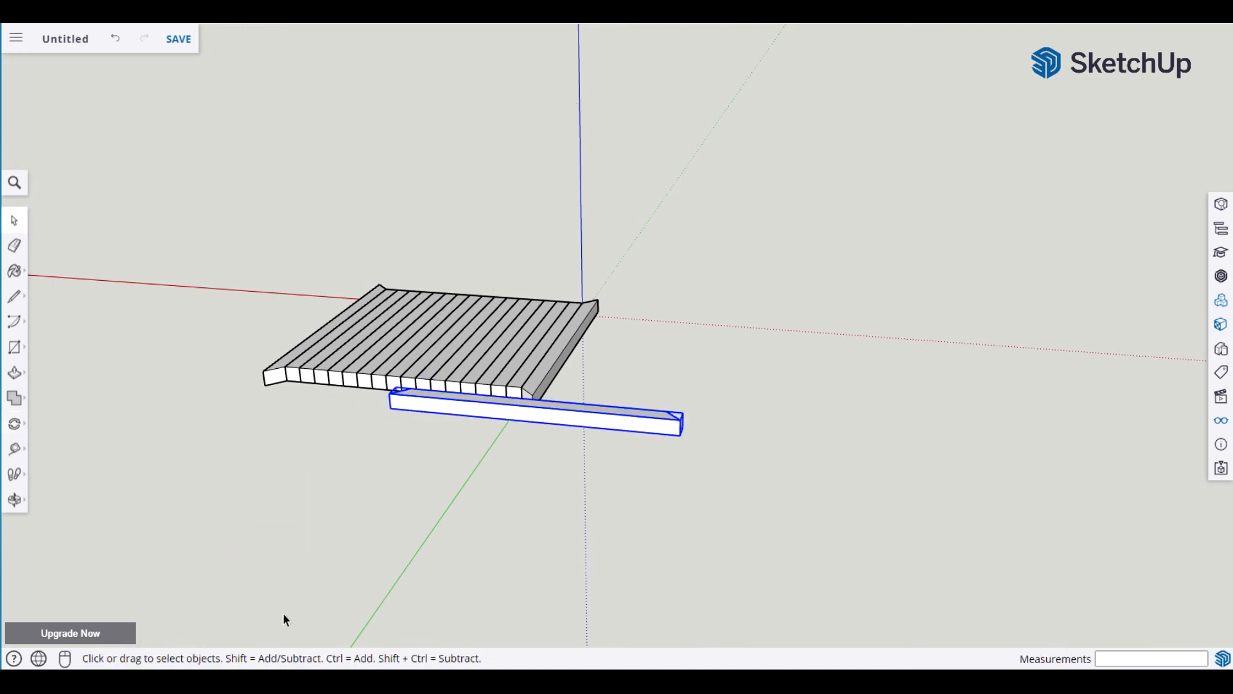
Move the rotated Edge about 9 1/2" by its inner top miter corner onto the matching top corner of the tabletop.
scroll(295, 526, "up", 3)
middle_click_drag(295, 527, 416, 650)
key("m")
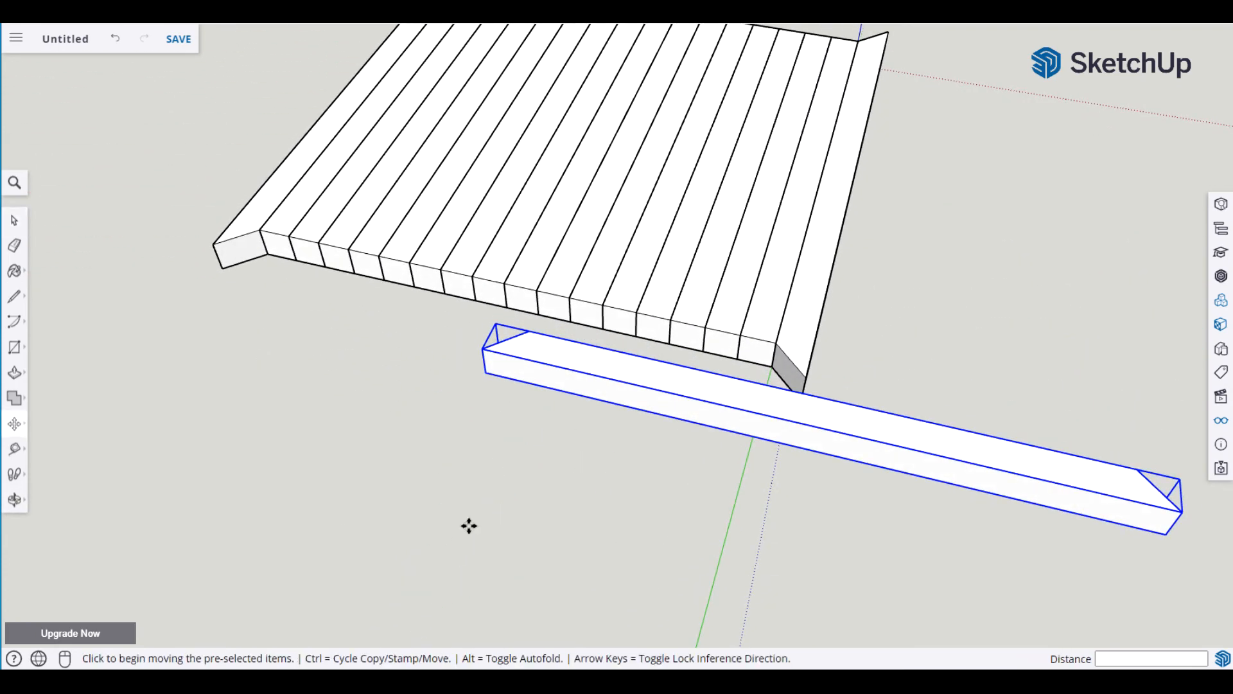
left_click(530, 330)
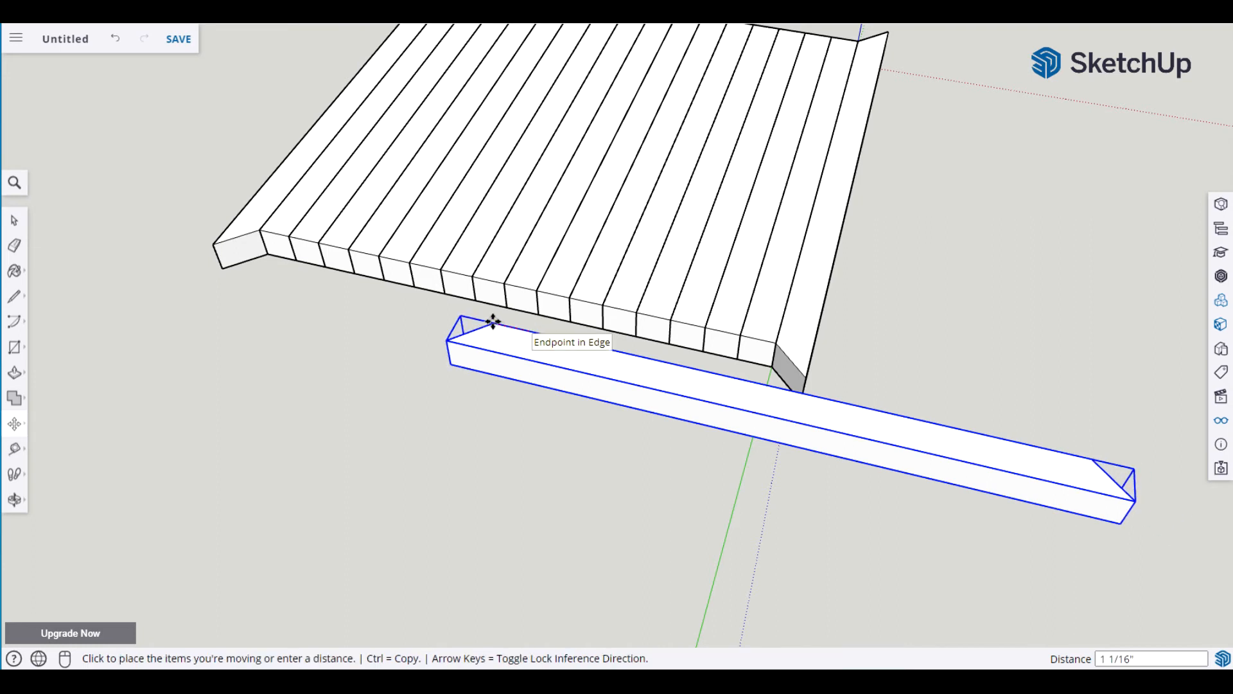
left_click(257, 229)
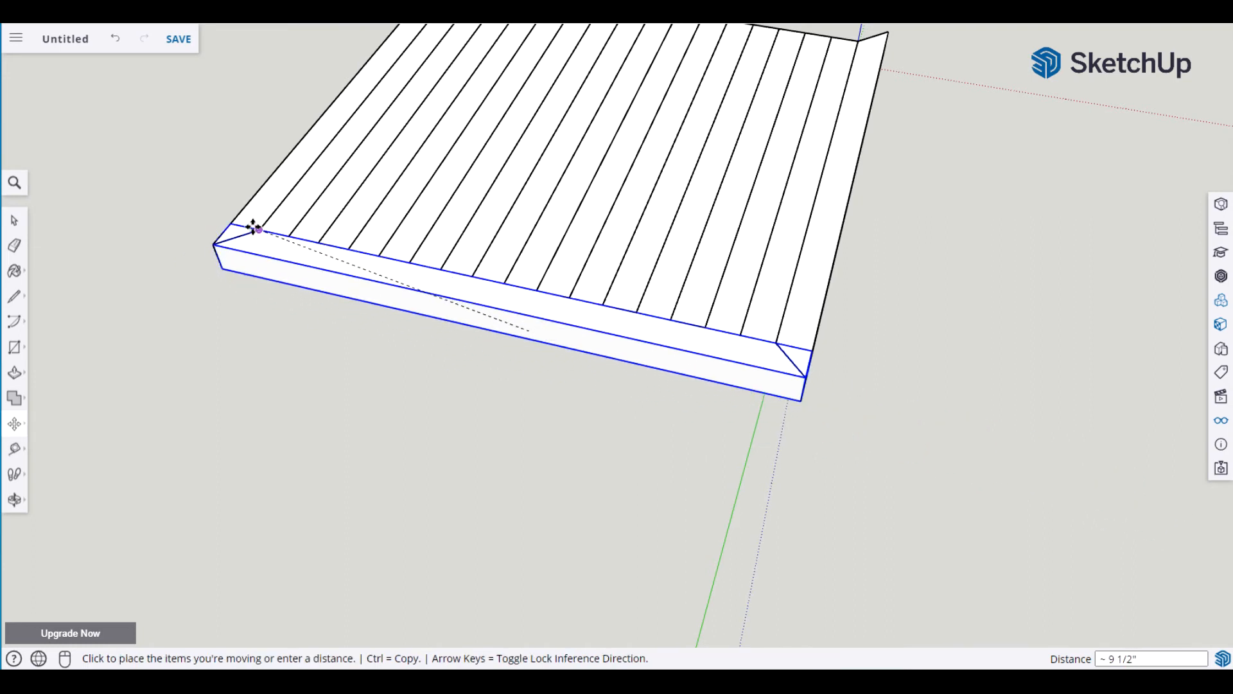
key("space")
left_click(335, 435)
middle_click_drag(336, 435, 369, 438)
Copy this Edge component about 17 5/16" along the green axis direction to the tabletop's remaining unframed side.
scroll(369, 438, "up", 2)
scroll(573, 479, "down", 6)
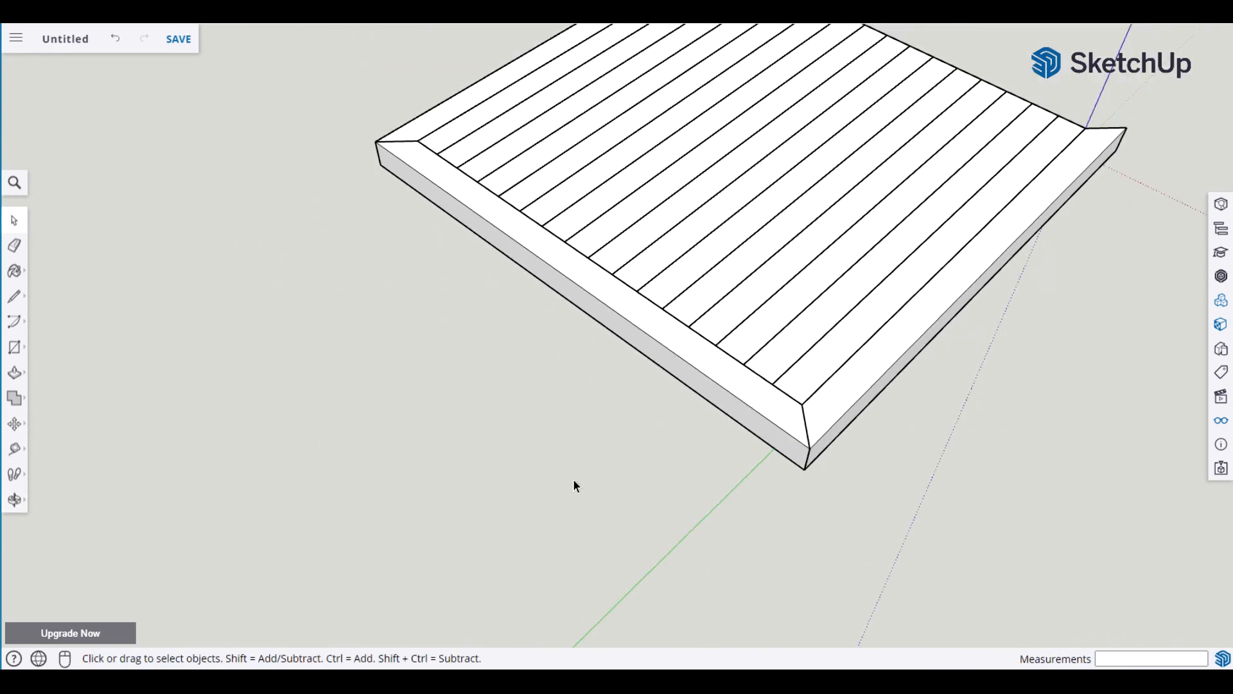
middle_click_drag(567, 500, 244, 386)
key("m")
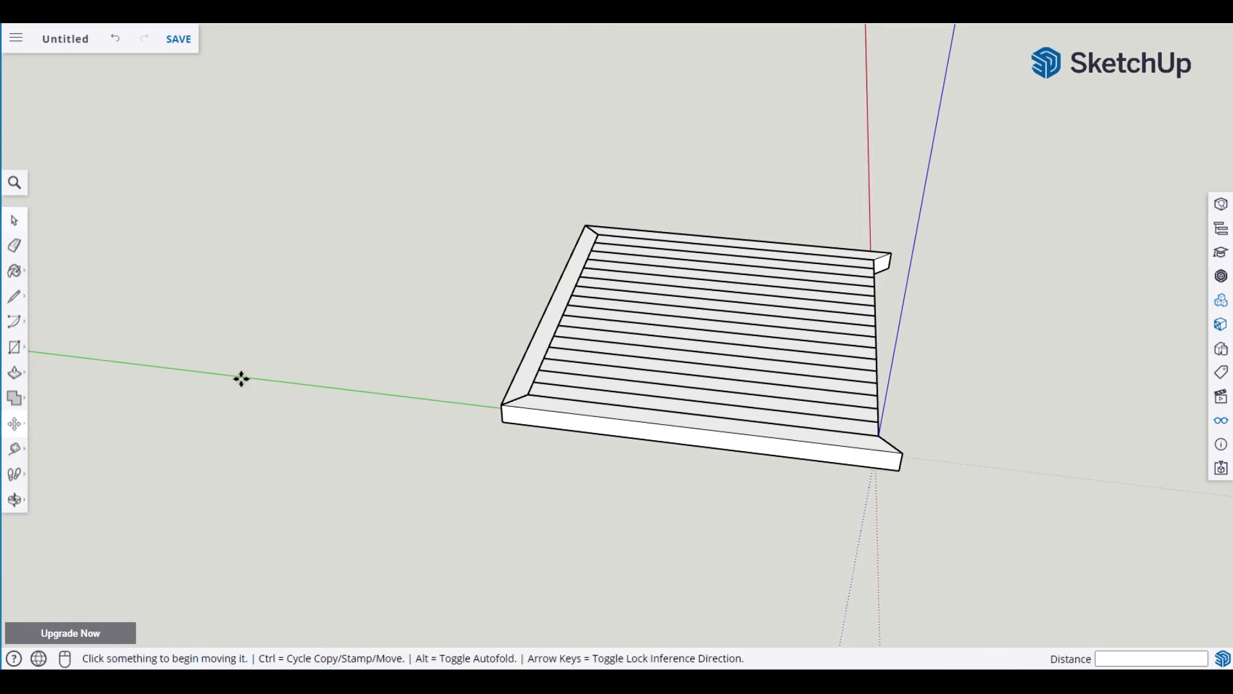
key("space")
left_click(533, 360)
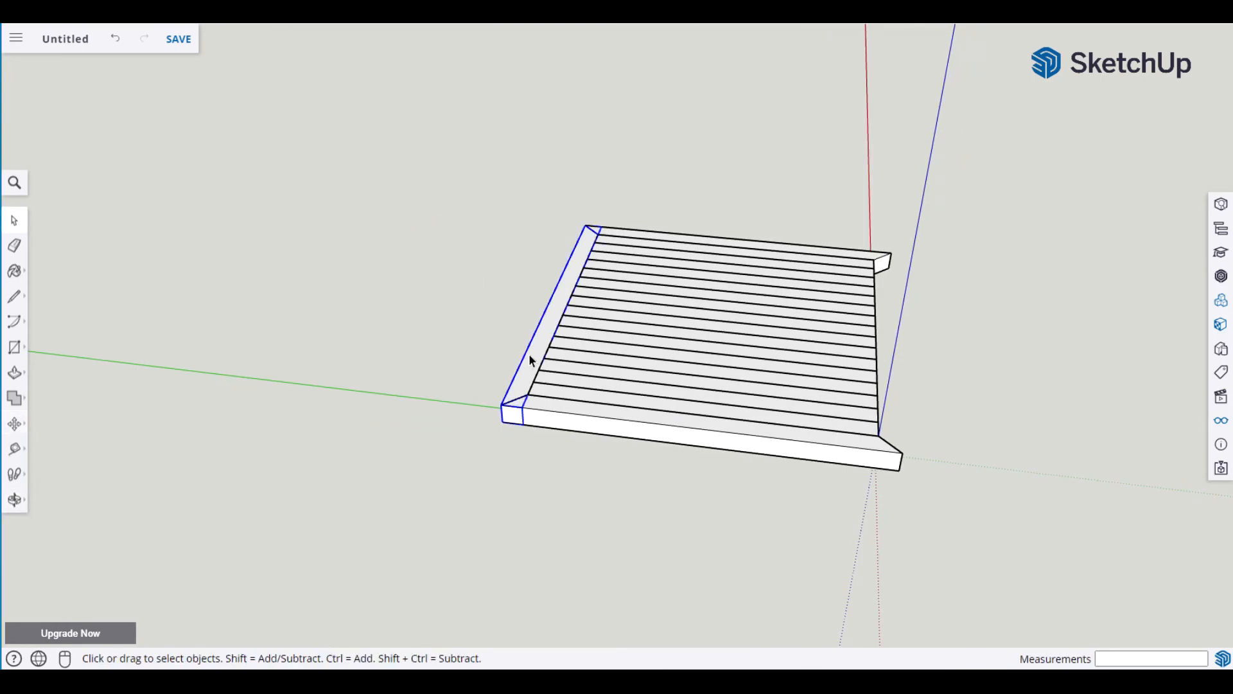
key("m")
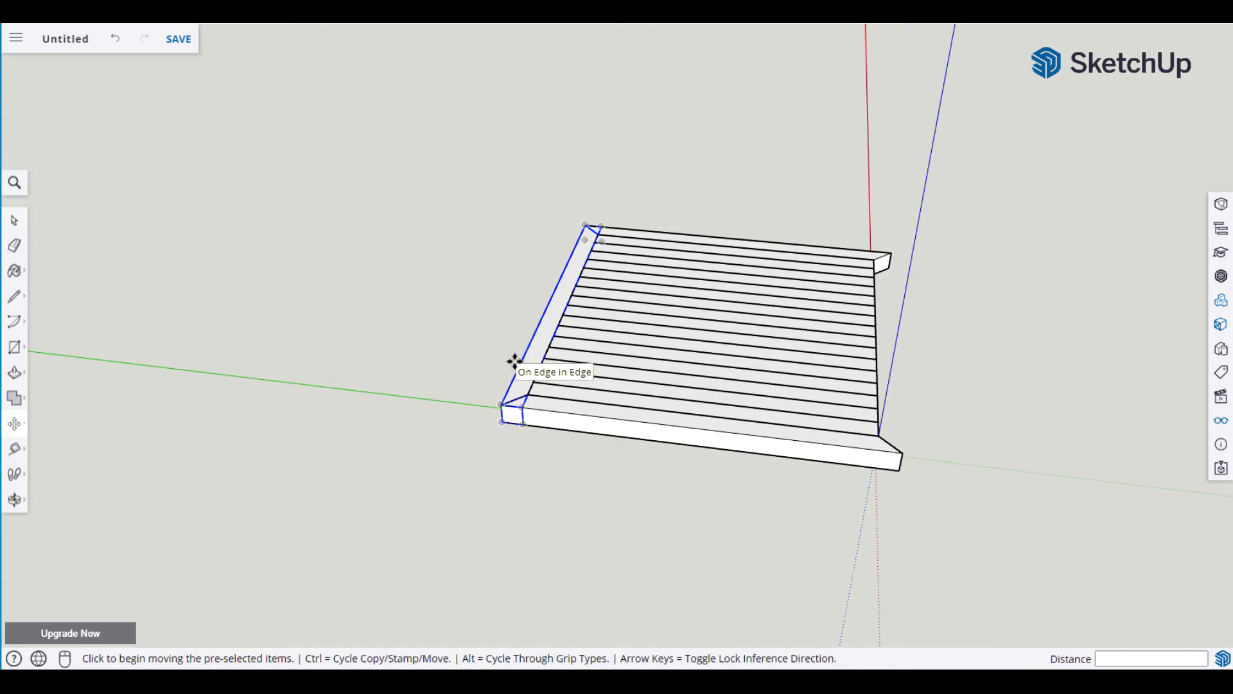
left_click(514, 359)
key("ctrl")
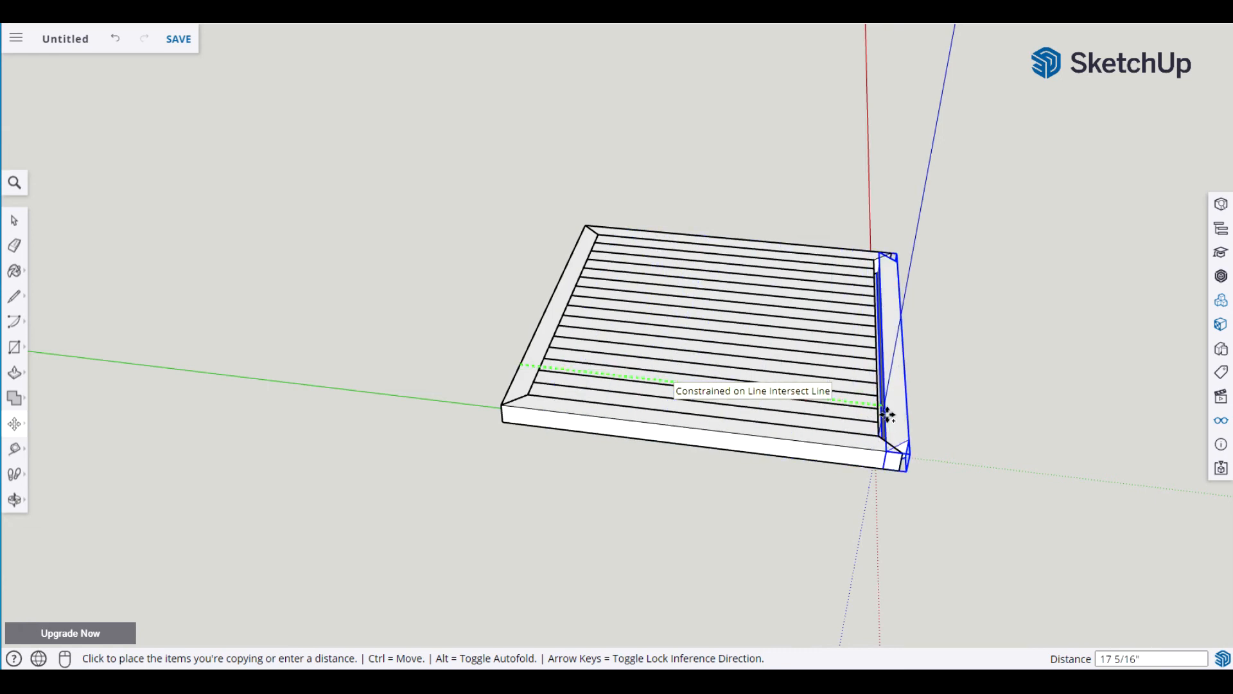
left_click(884, 415)
key("space")
Flip the new Edge copy along the component's red axis so its miters face the tabletop.
middle_click_drag(970, 438, 893, 411)
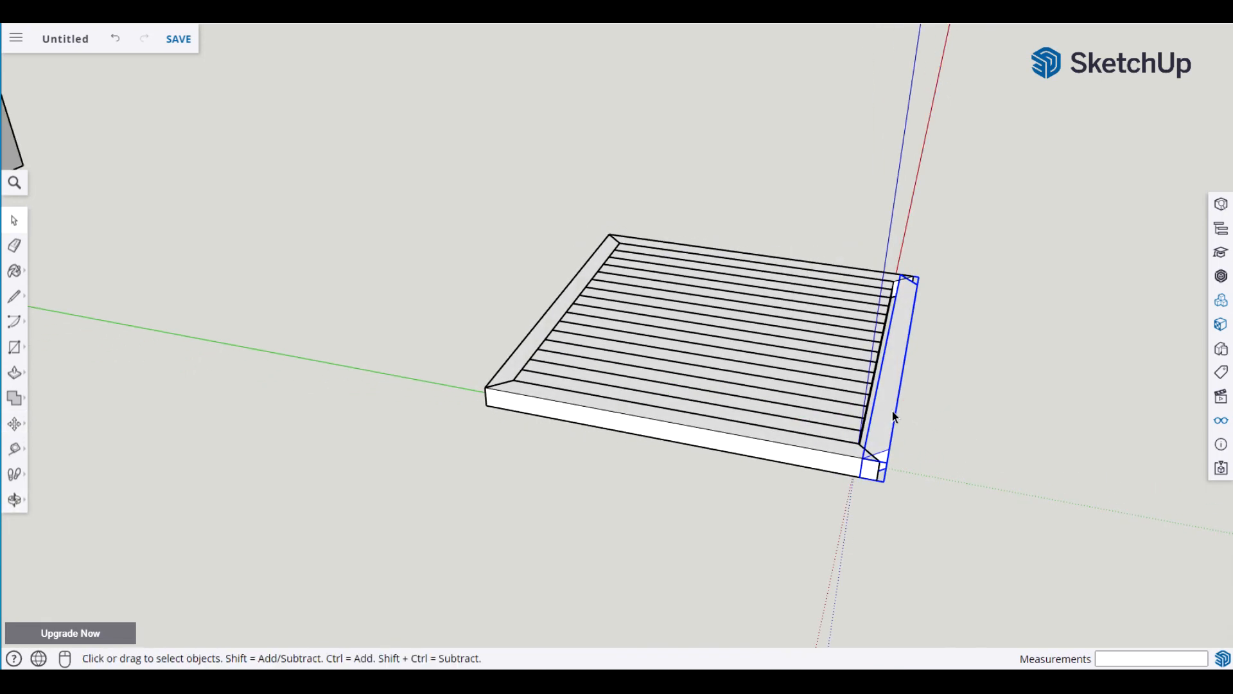
right_click(893, 411)
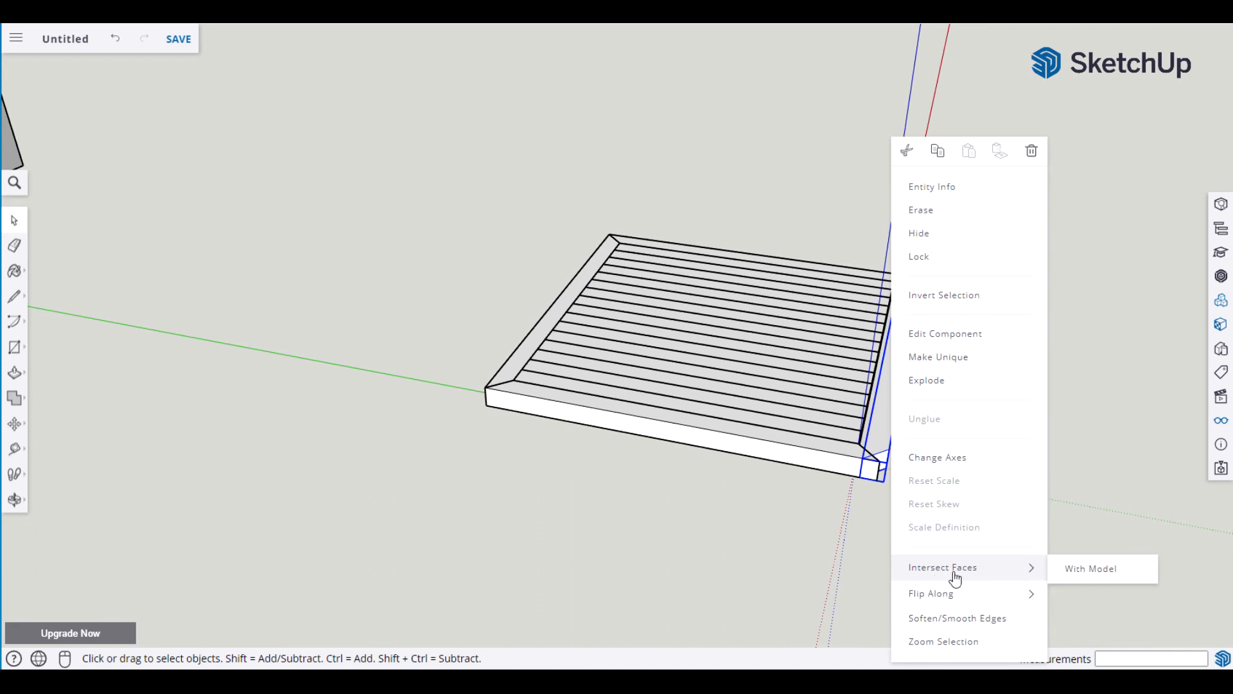
mouse_move(953, 596)
left_click(1128, 615)
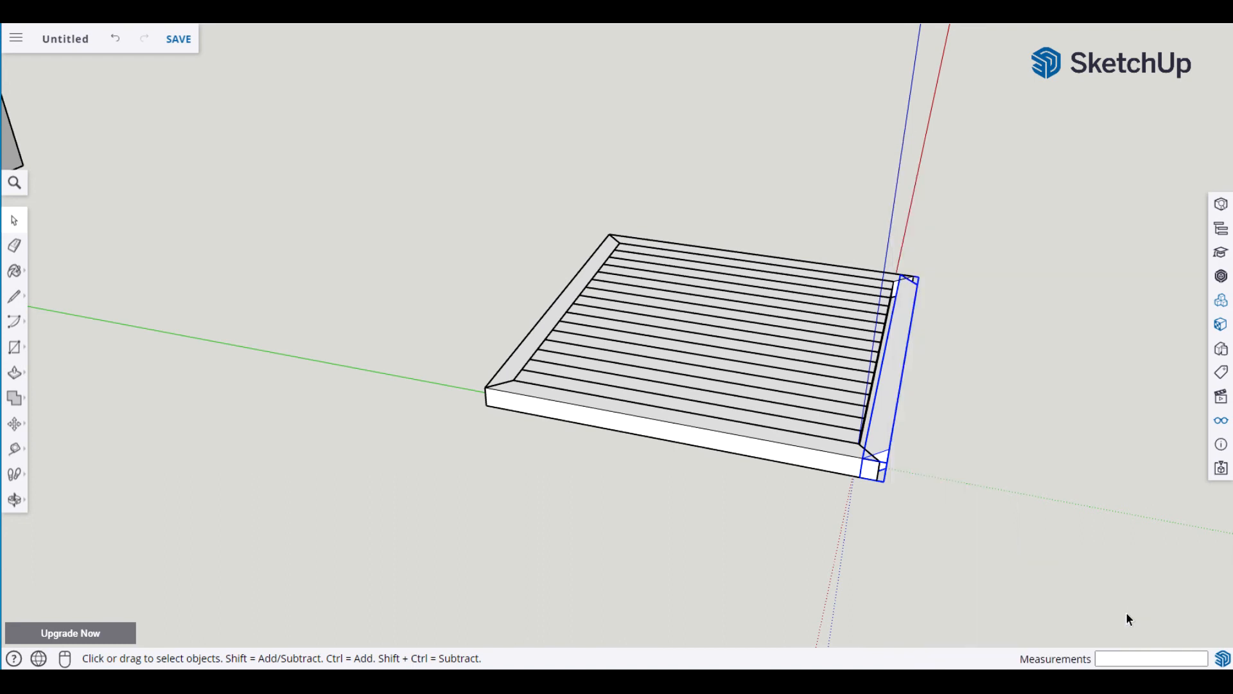
right_click(880, 418)
mouse_move(938, 591)
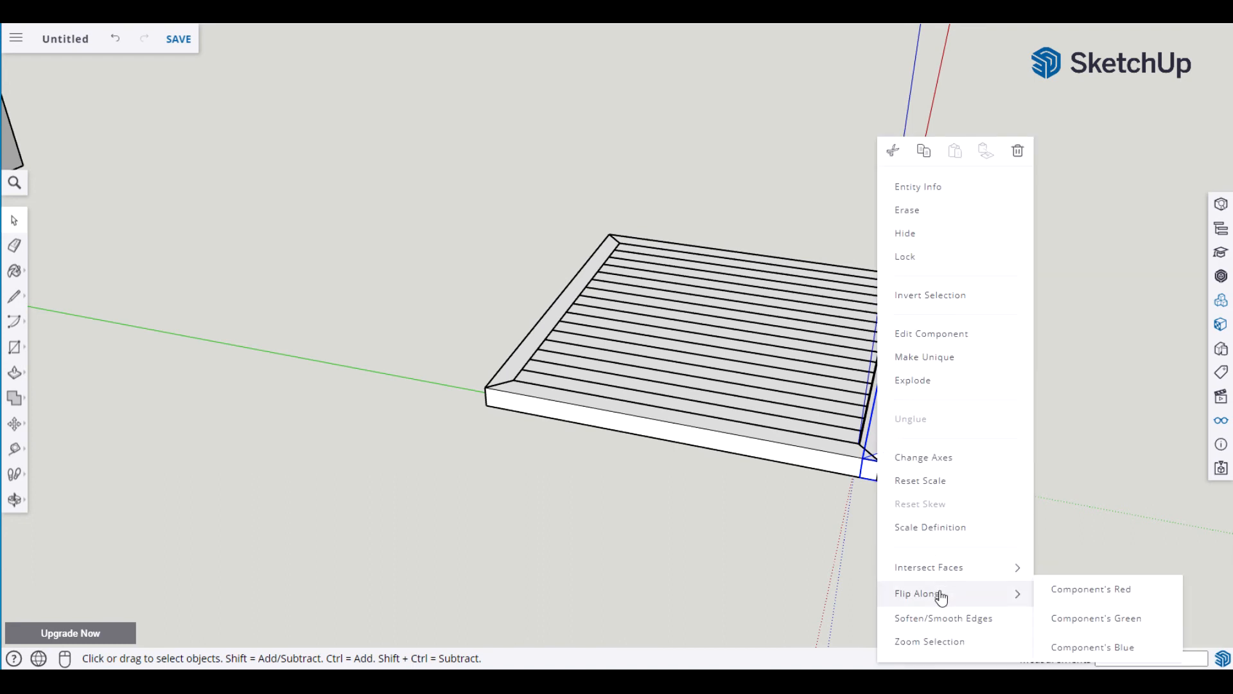
left_click(1089, 604)
middle_click_drag(1082, 596, 909, 504)
scroll(1059, 559, "up", 5)
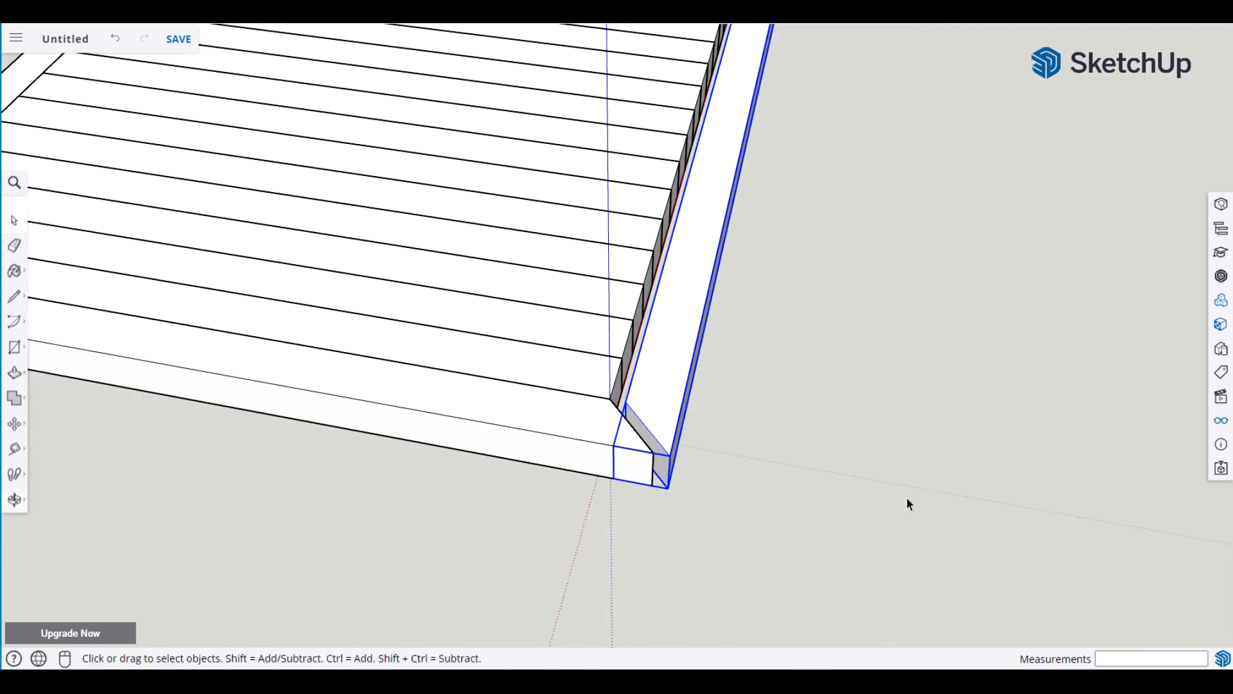
Snap the flipped Edge's inner top miter corner to the tabletop's top corner to close the frame.
key("m")
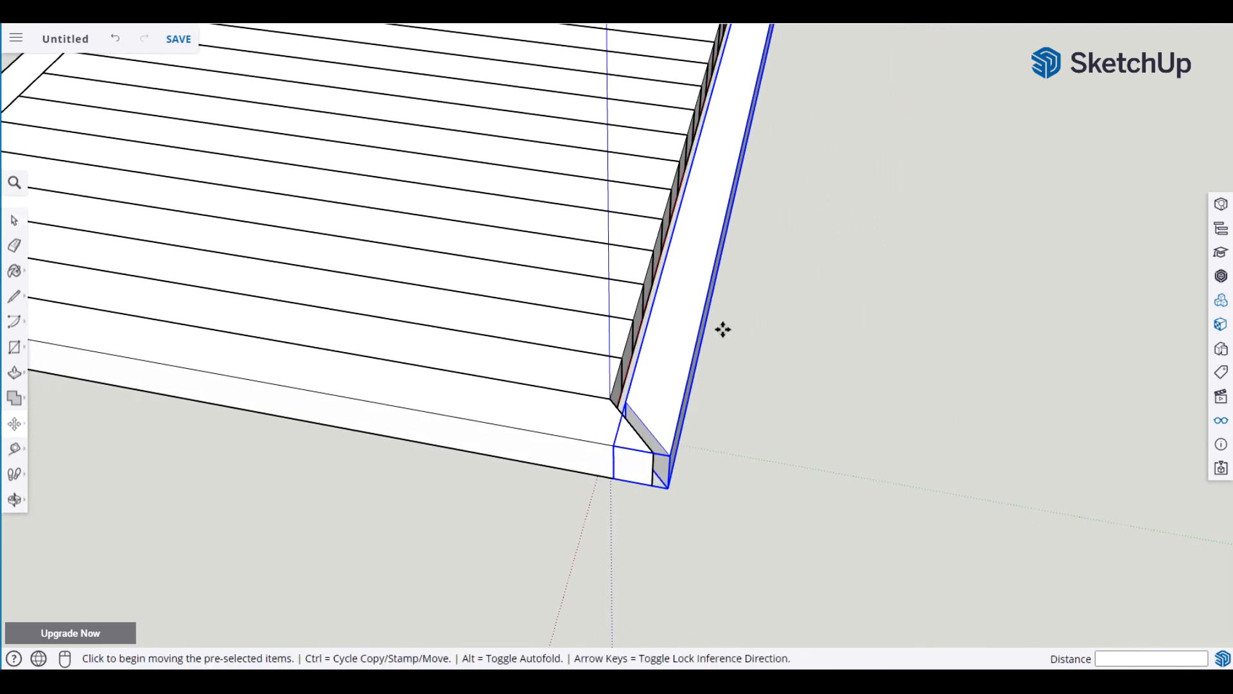
left_click(623, 402)
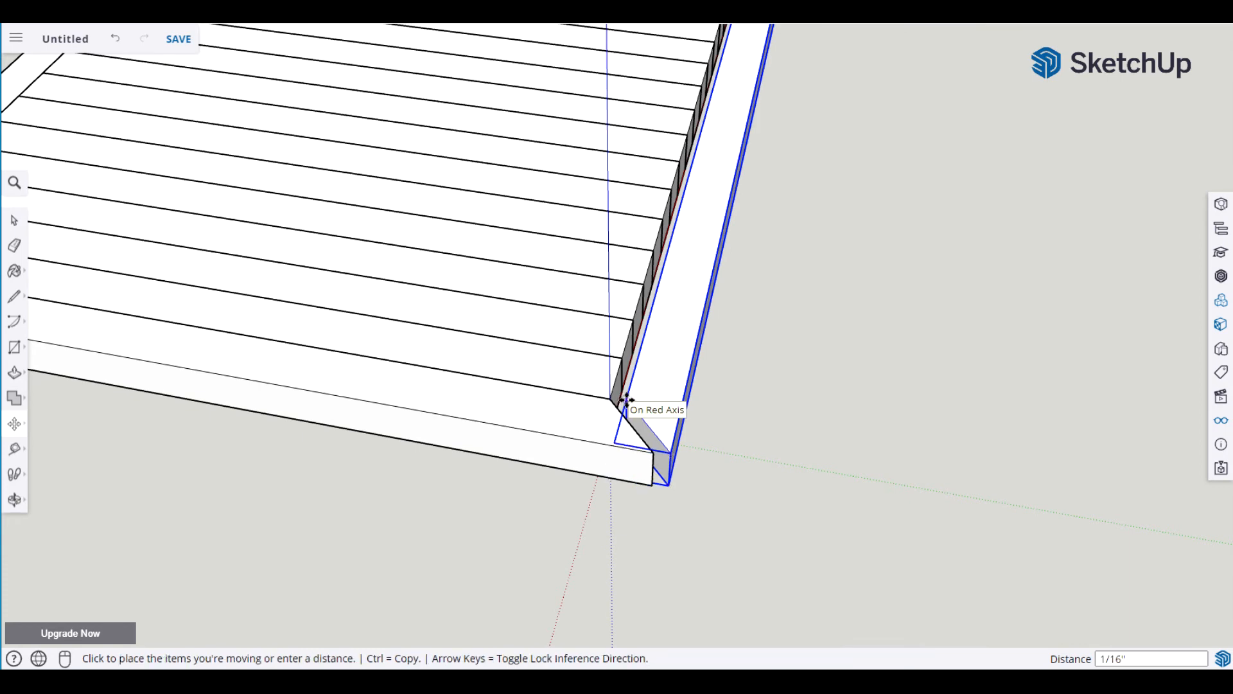
left_click(605, 398)
left_click(819, 401)
Combine the slatted tabletop and its four Edge pieces into a component named TableTop-1.
middle_click_drag(819, 401, 833, 168)
scroll(641, 347, "down", 5)
middle_click_drag(641, 347, 553, 468)
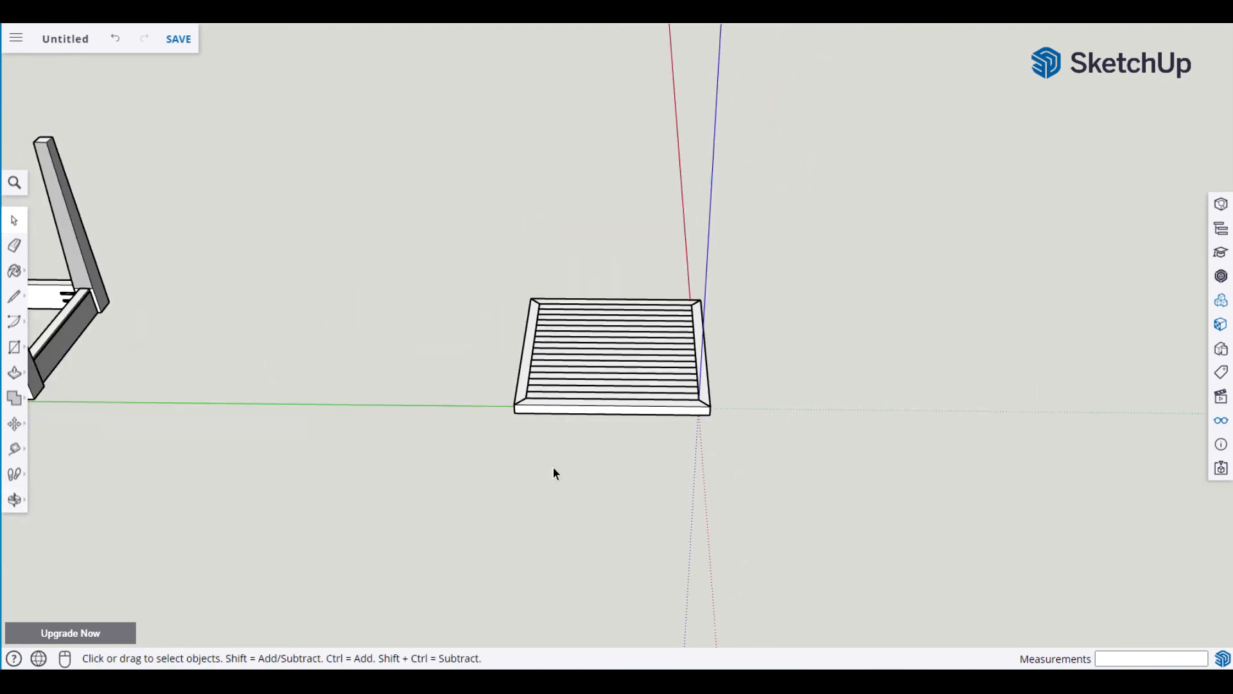
left_click_drag(458, 494, 885, 461)
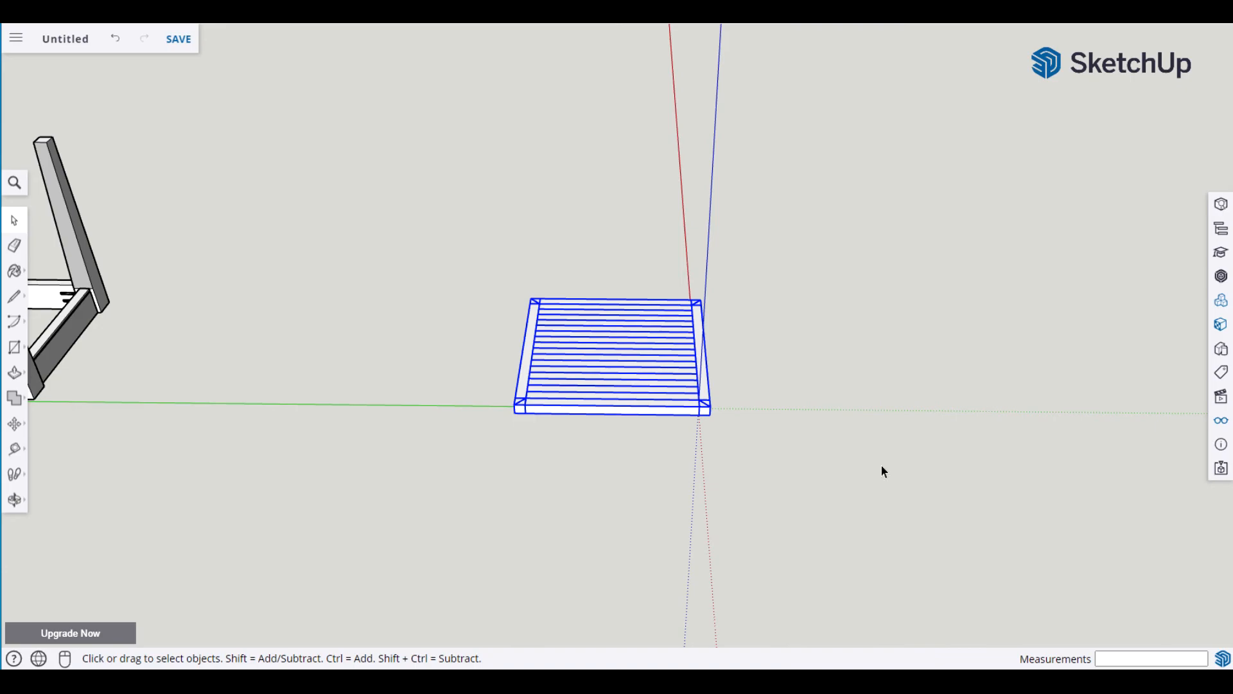
key("g")
type("Ta")
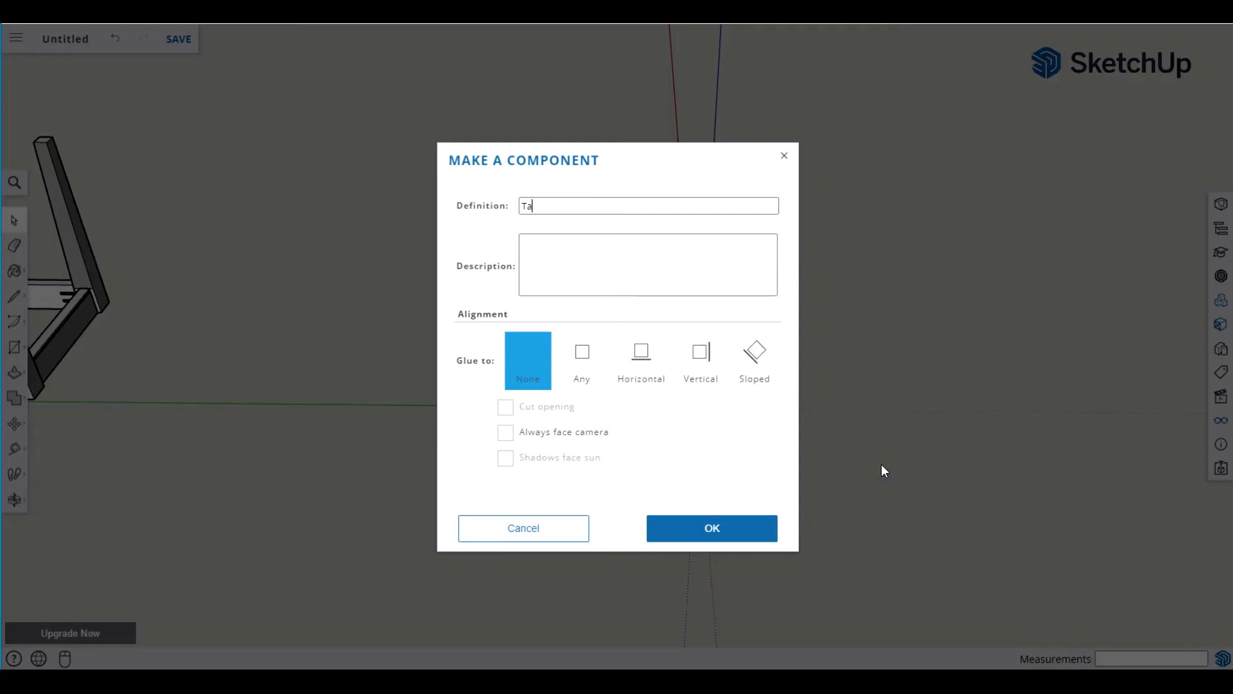
type("bleTop-1")
left_click(705, 533)
left_click(702, 535)
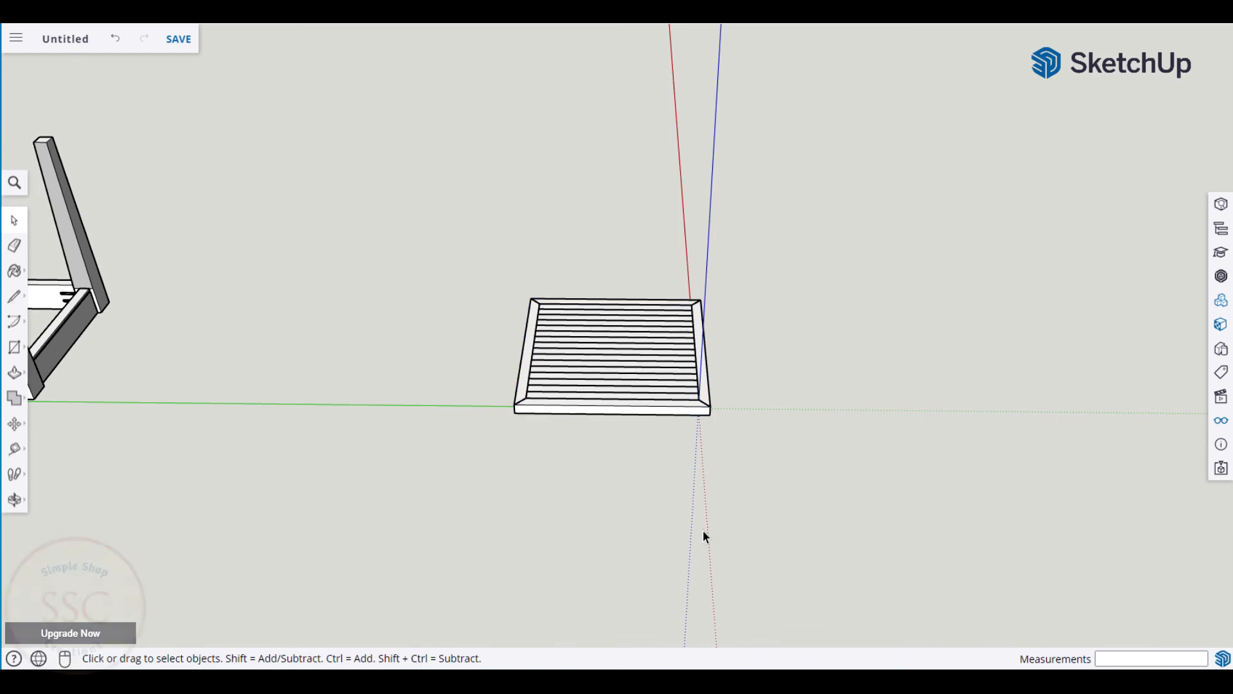
scroll(266, 332, "down", 1)
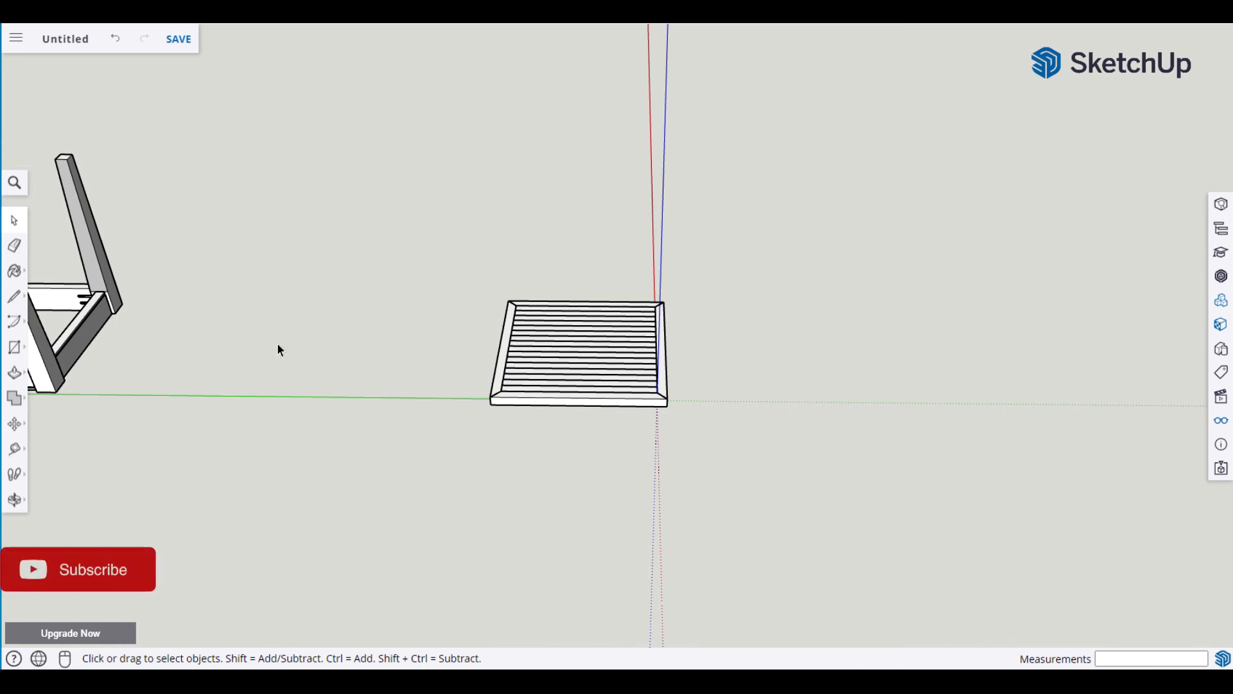
left_click(574, 347)
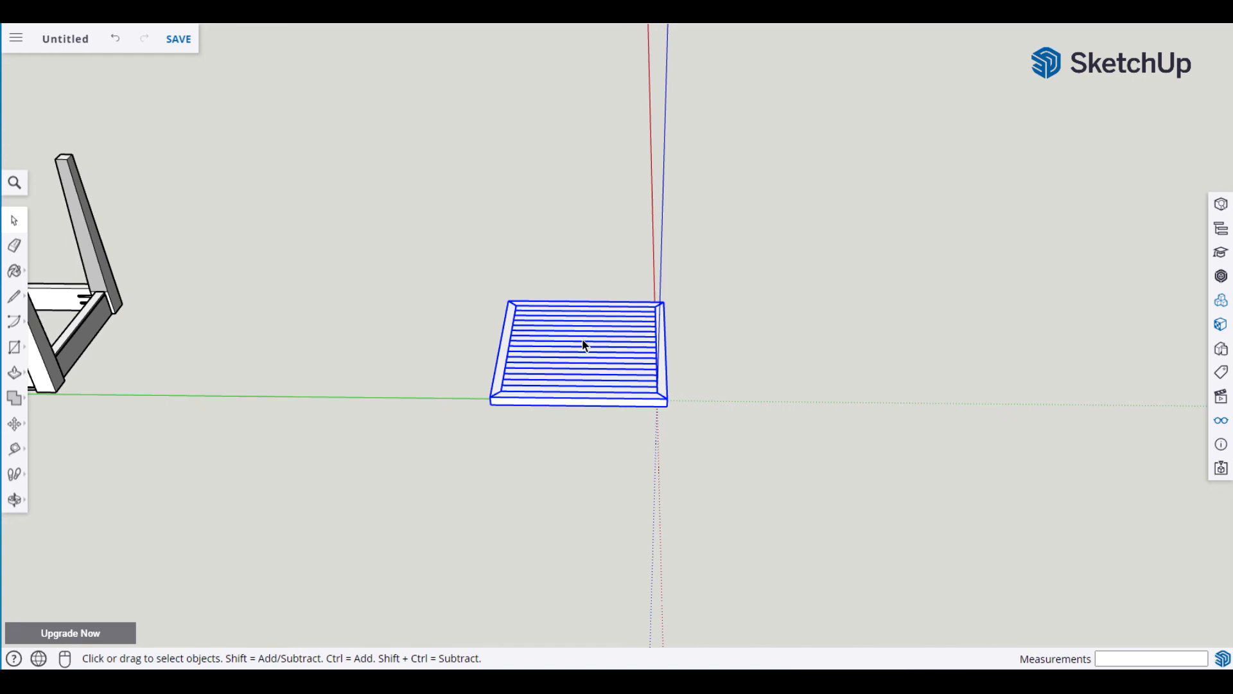
left_click(429, 327)
scroll(622, 355, "down", 1)
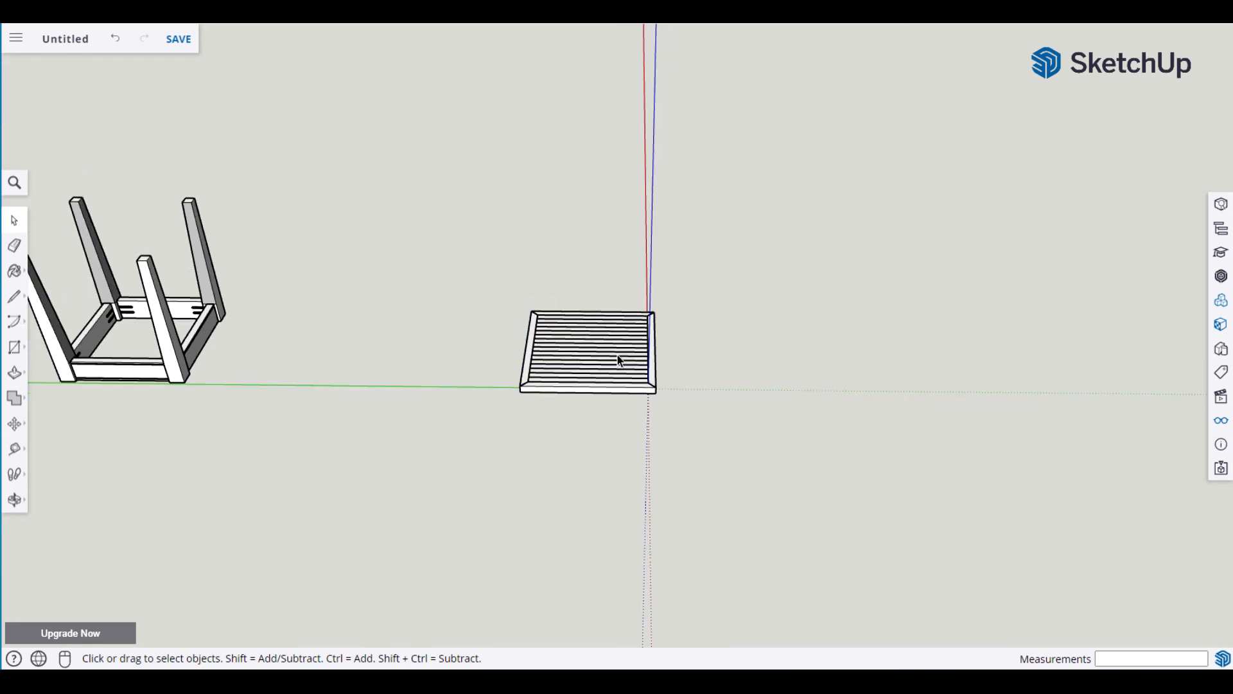
scroll(613, 366, "up", 5)
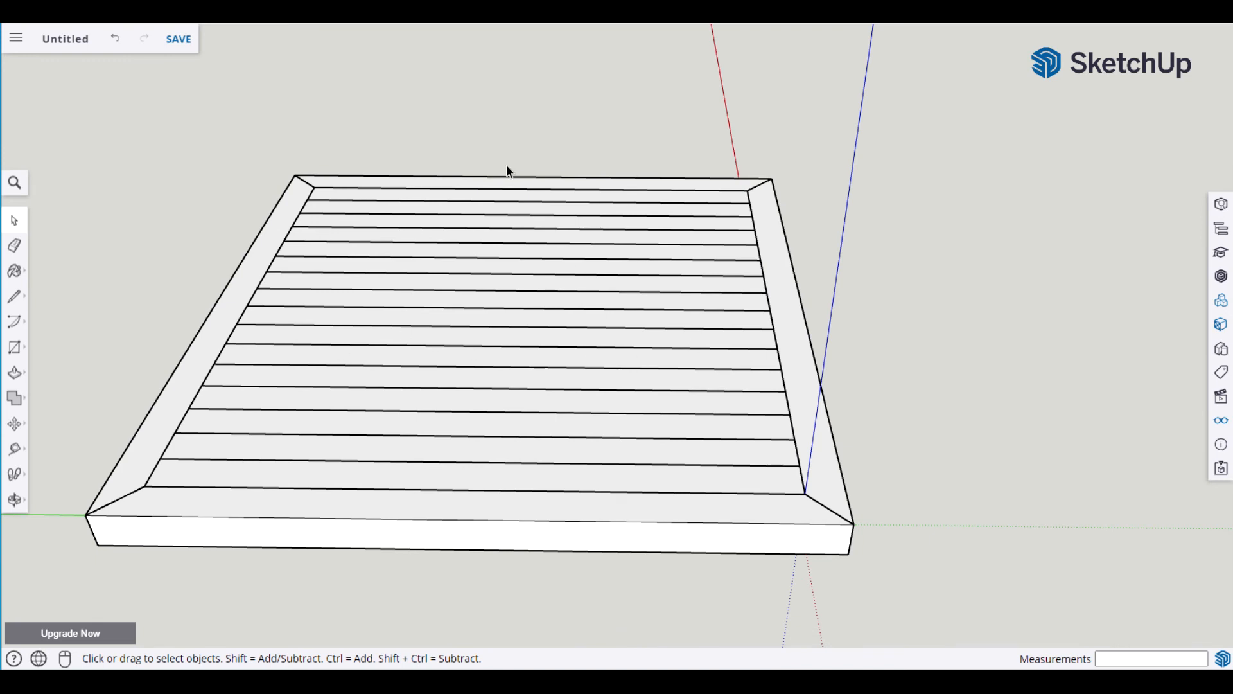
triple_click(274, 307)
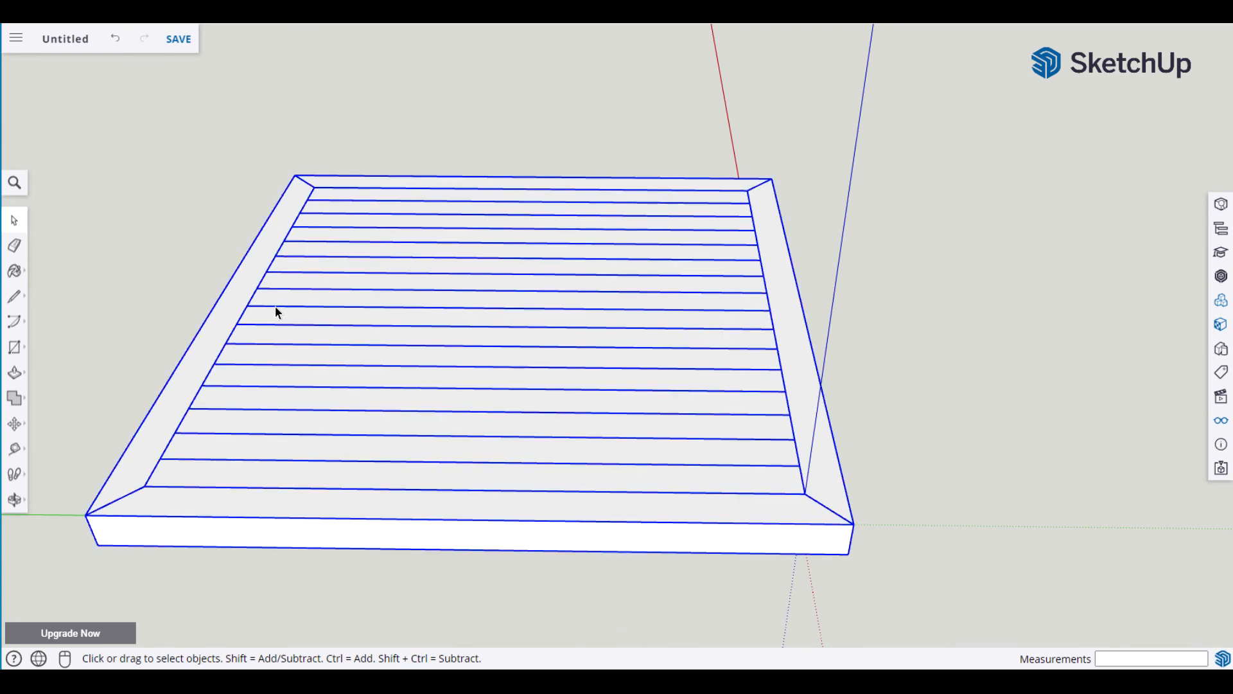
left_click(173, 299)
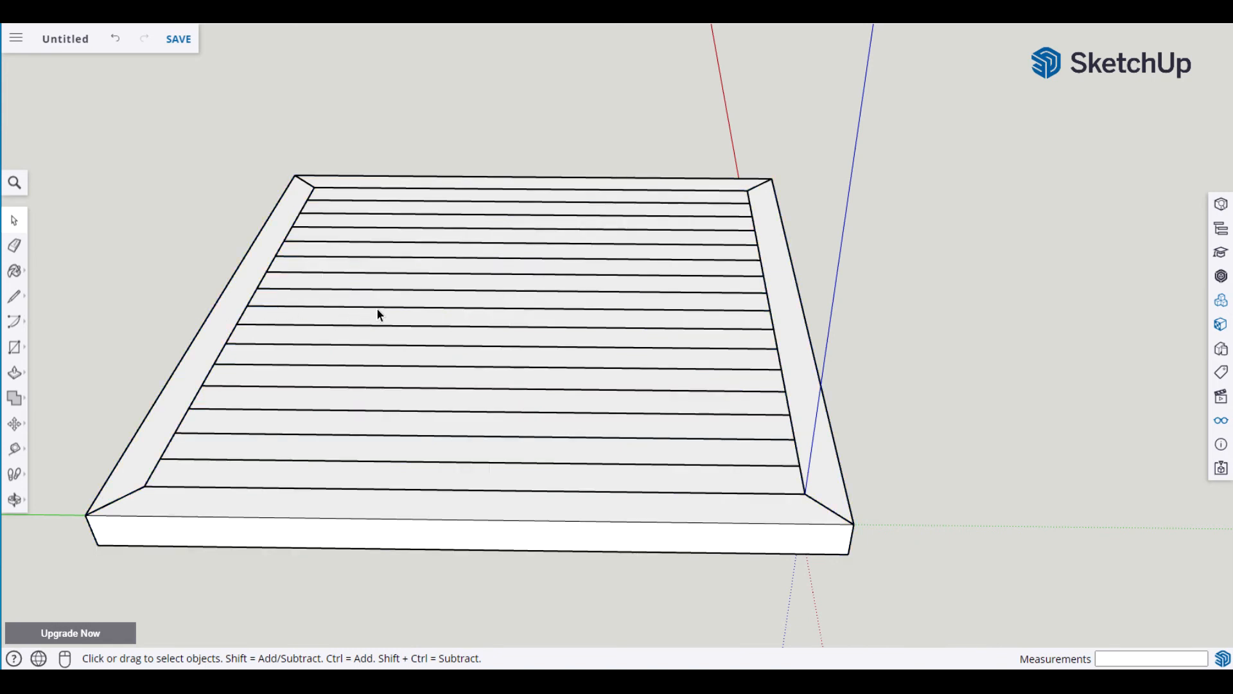
Draw a center line across the tabletop between the outer-edge midpoints of two opposite Edge pieces, crossing the slats.
middle_click_drag(666, 206, 655, 256)
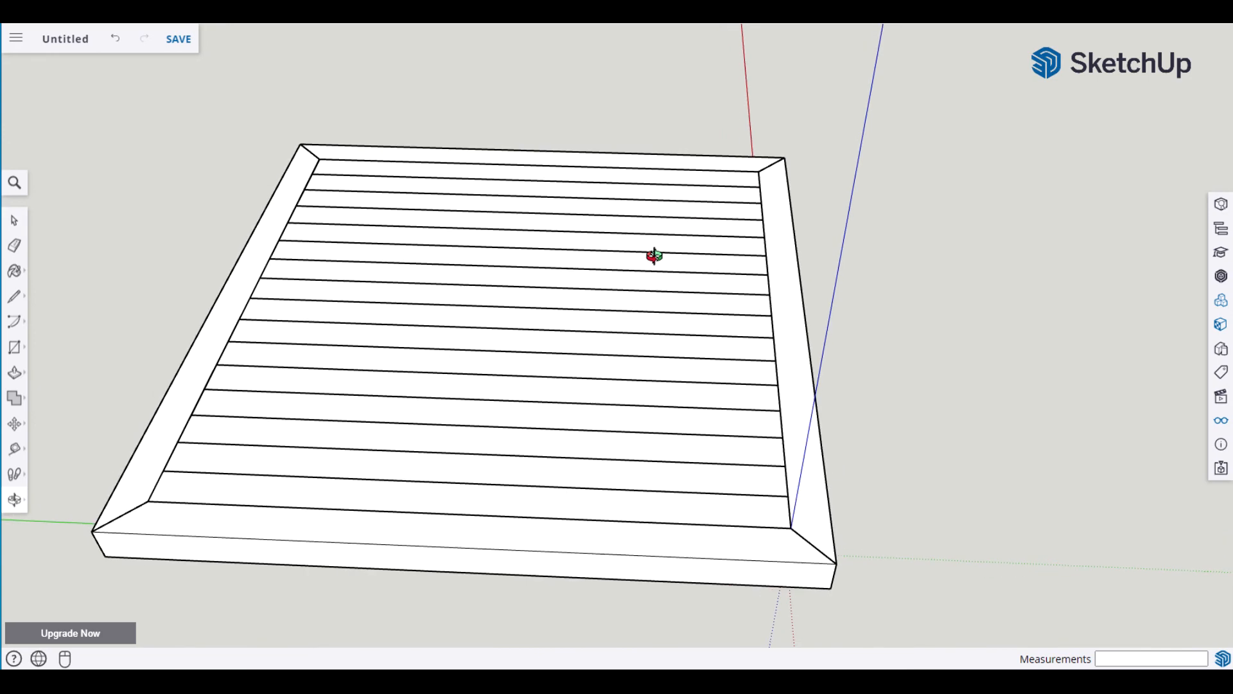
key("l")
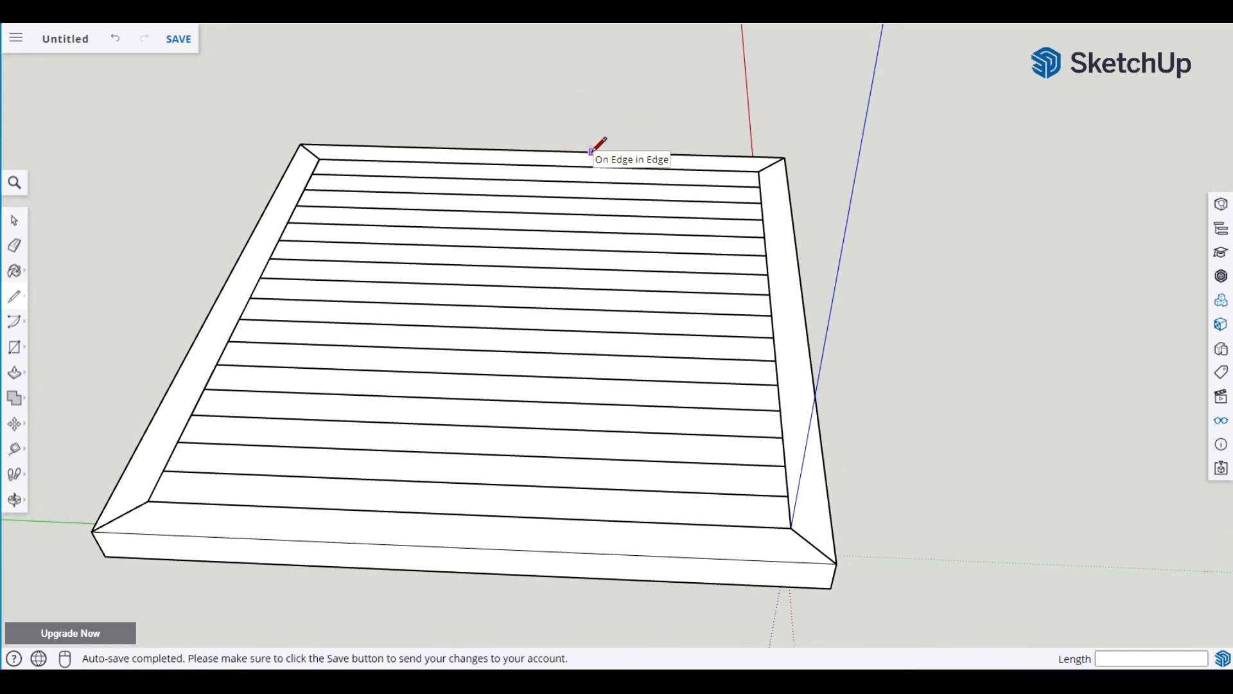
left_click(539, 150)
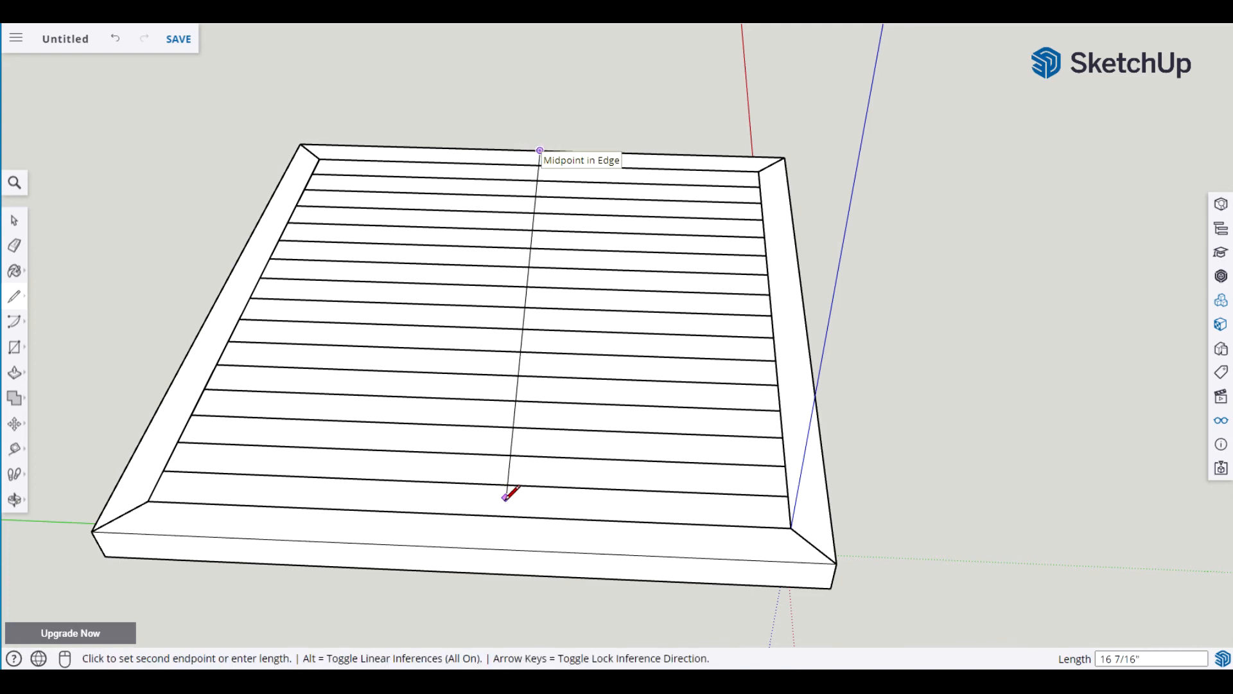
left_click(459, 547)
key("space")
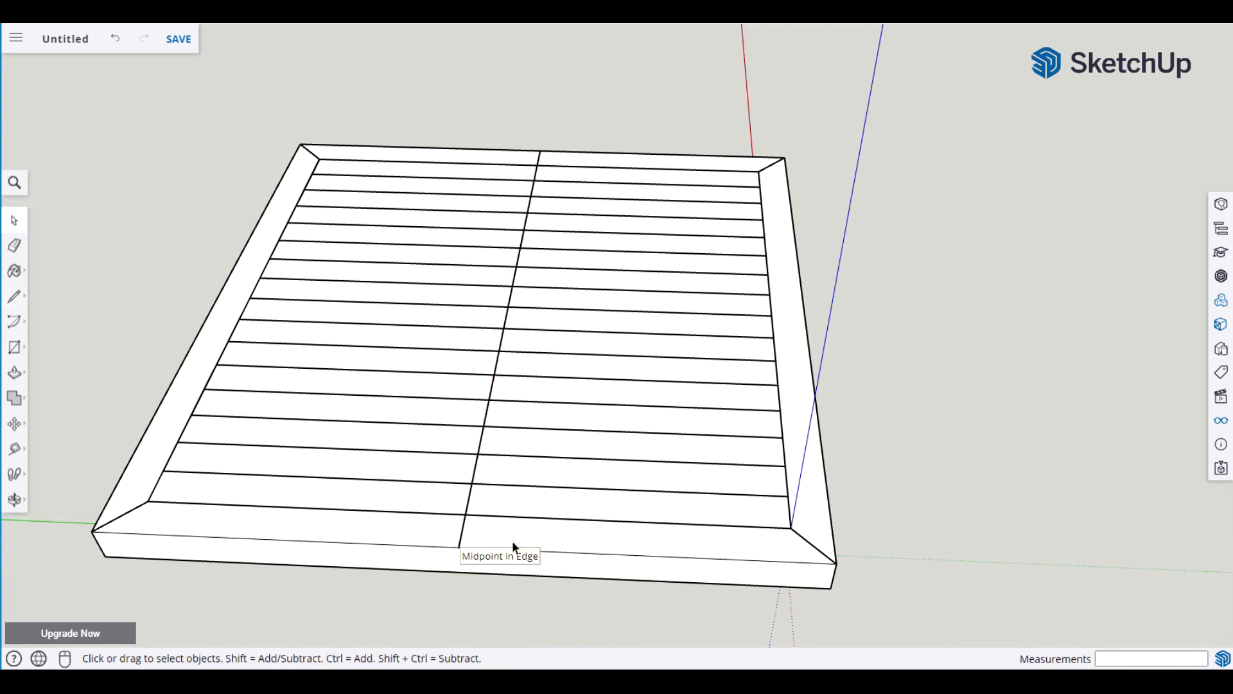
key("l")
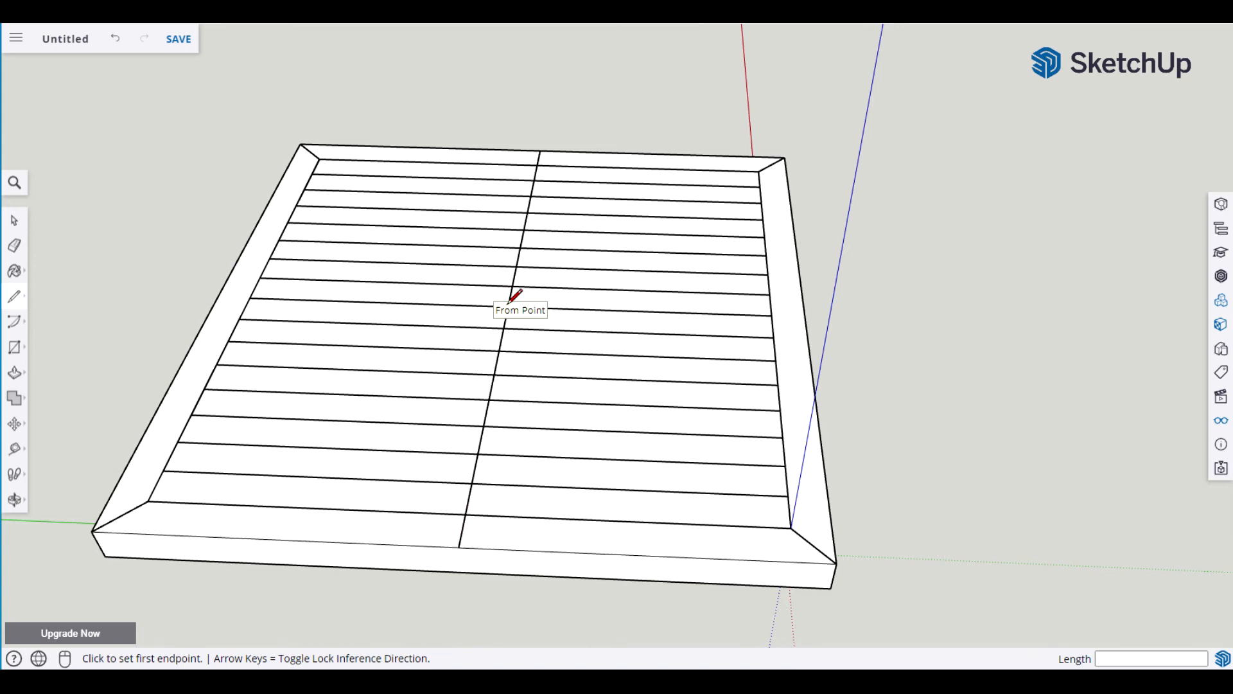
left_click(218, 296)
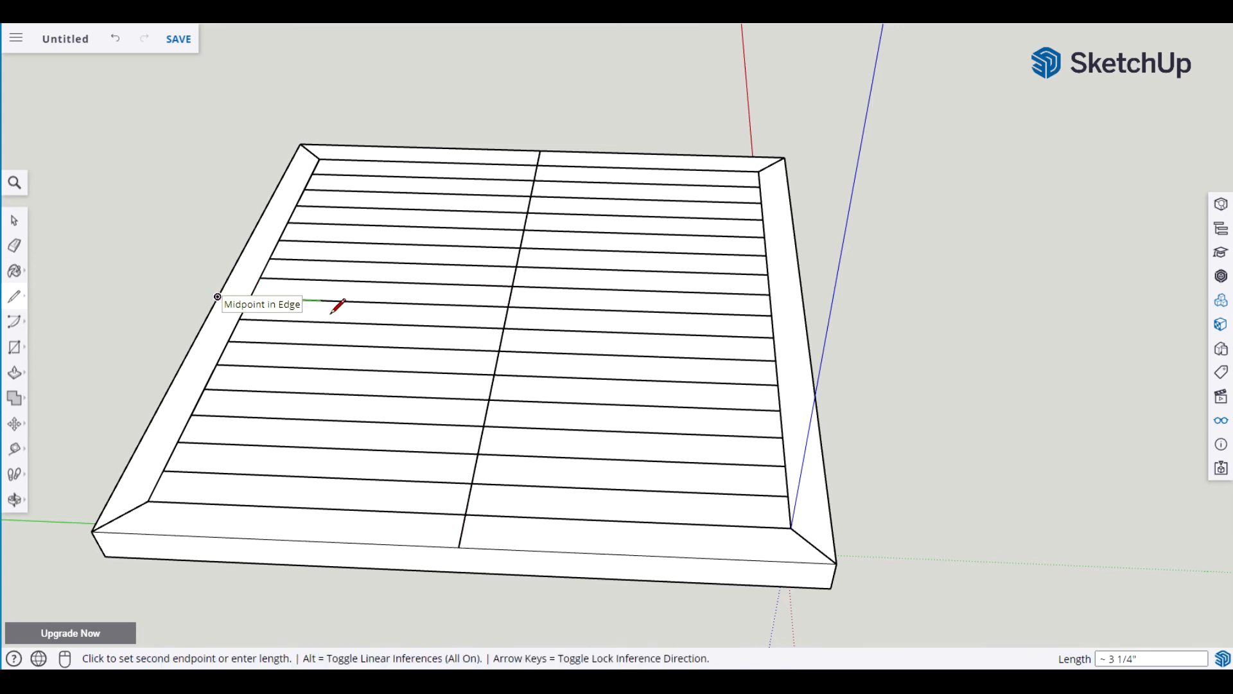
left_click(487, 305)
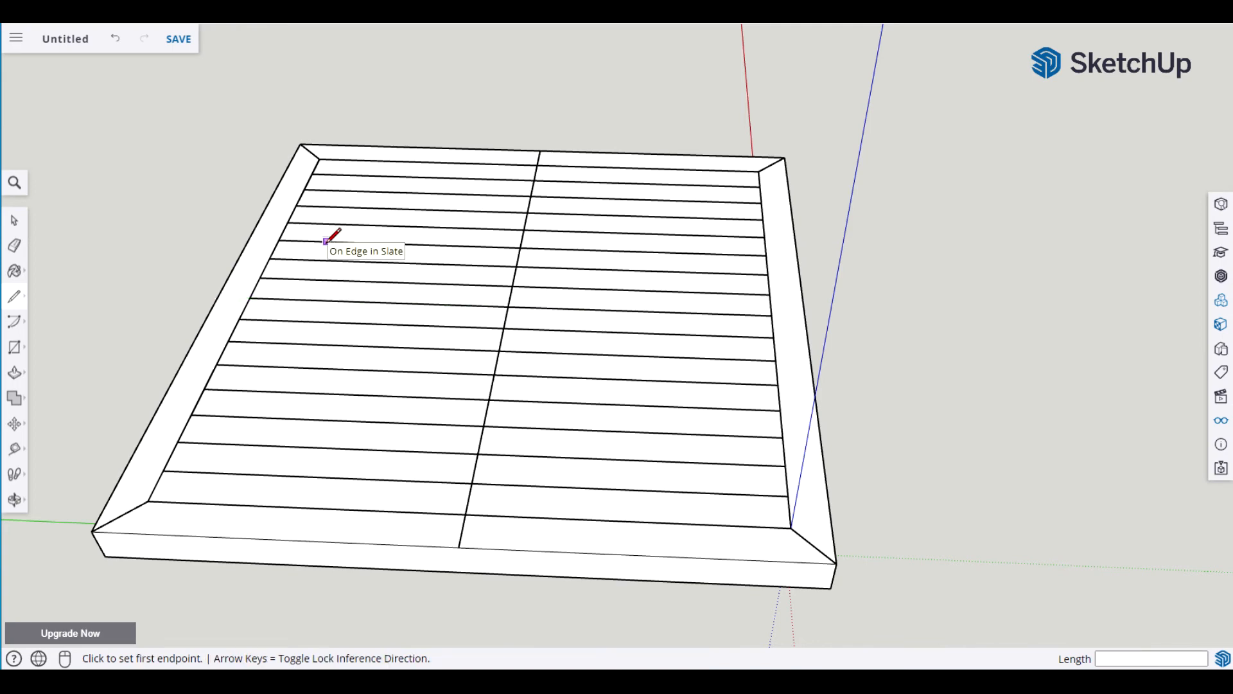
key("space")
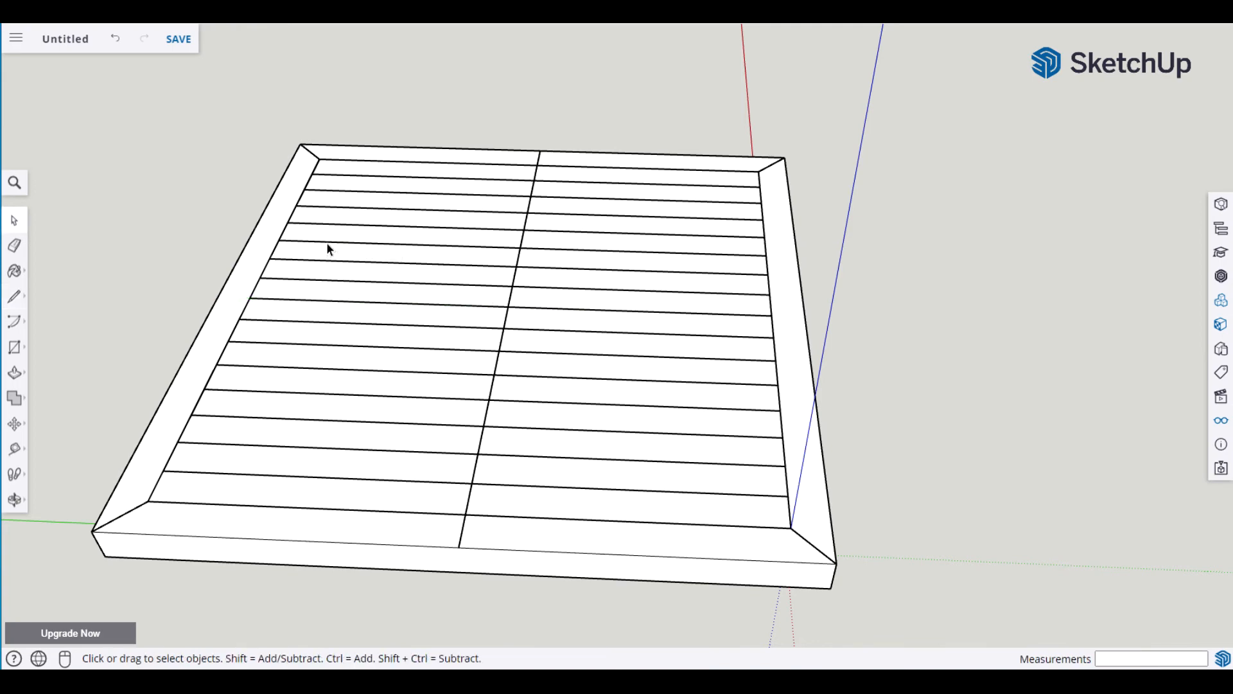
Move the tabletop by its center point to the origin at [0,0,0] and delete the leftover center line.
triple_click(326, 241)
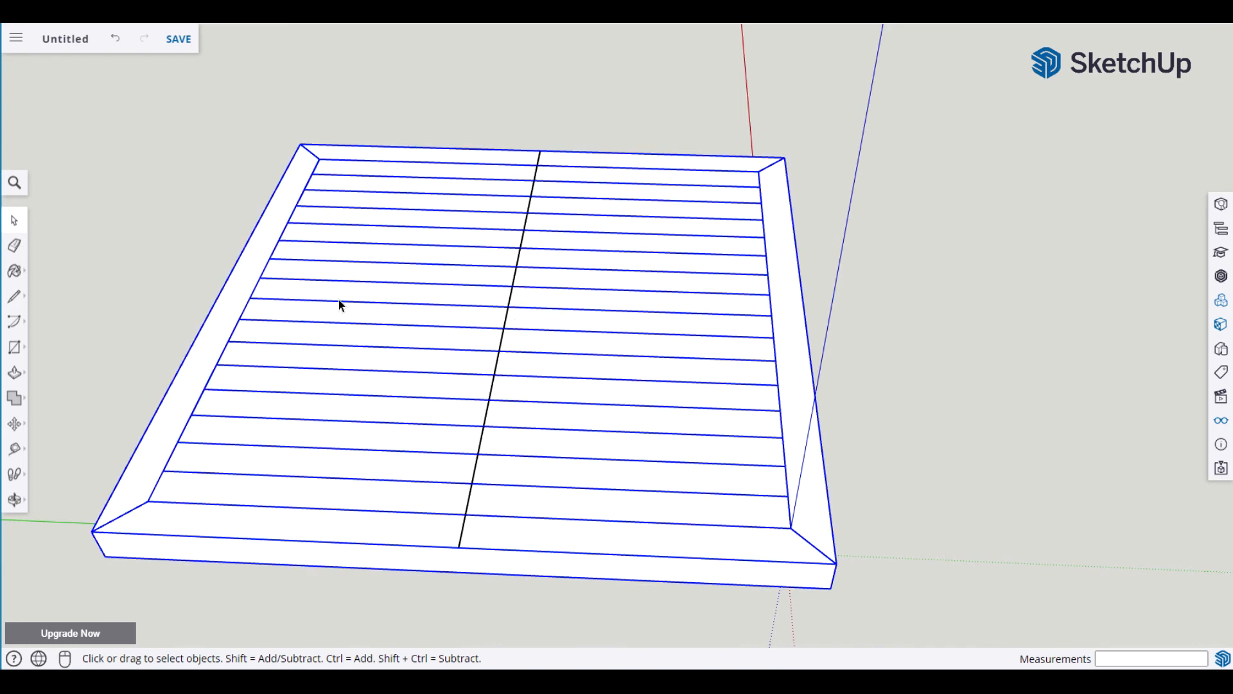
key("m")
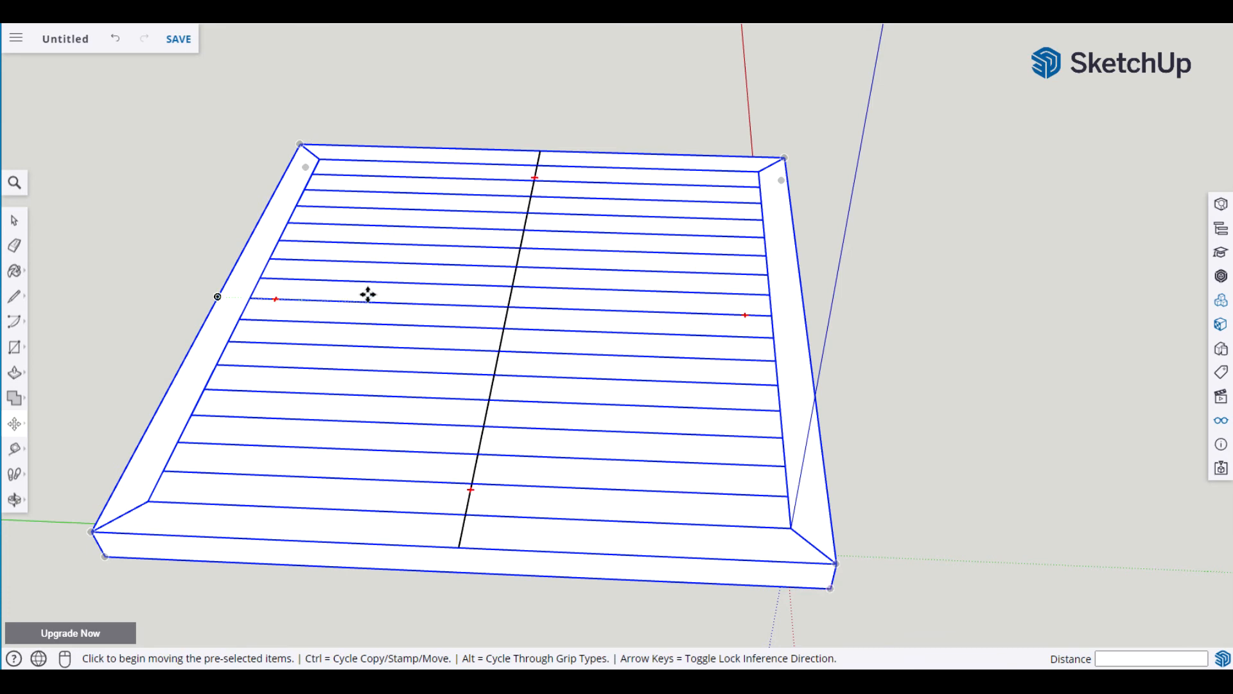
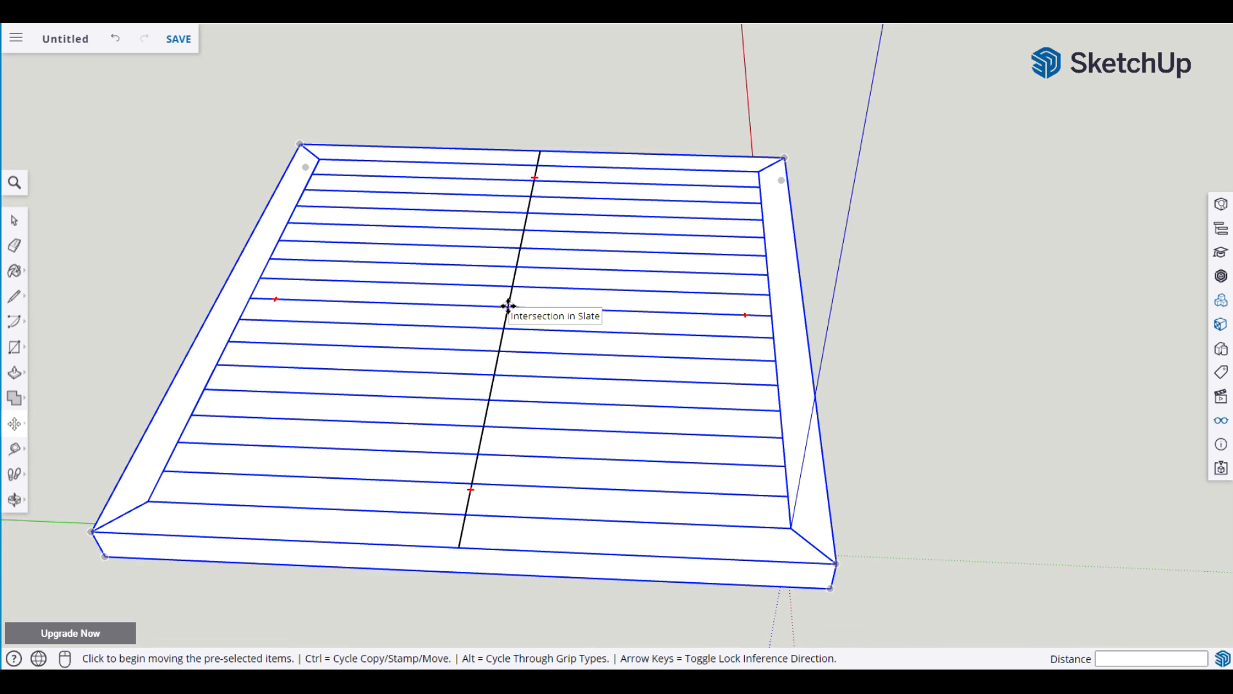
left_click(508, 307)
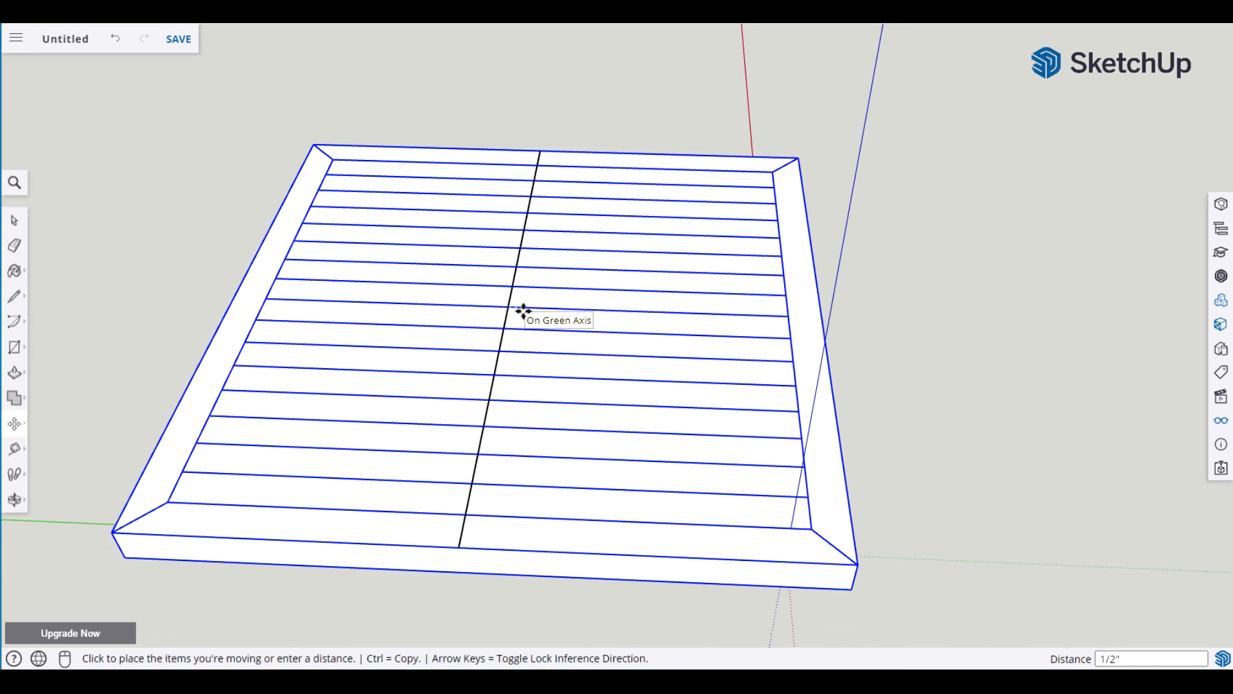
type("[0,0,0")
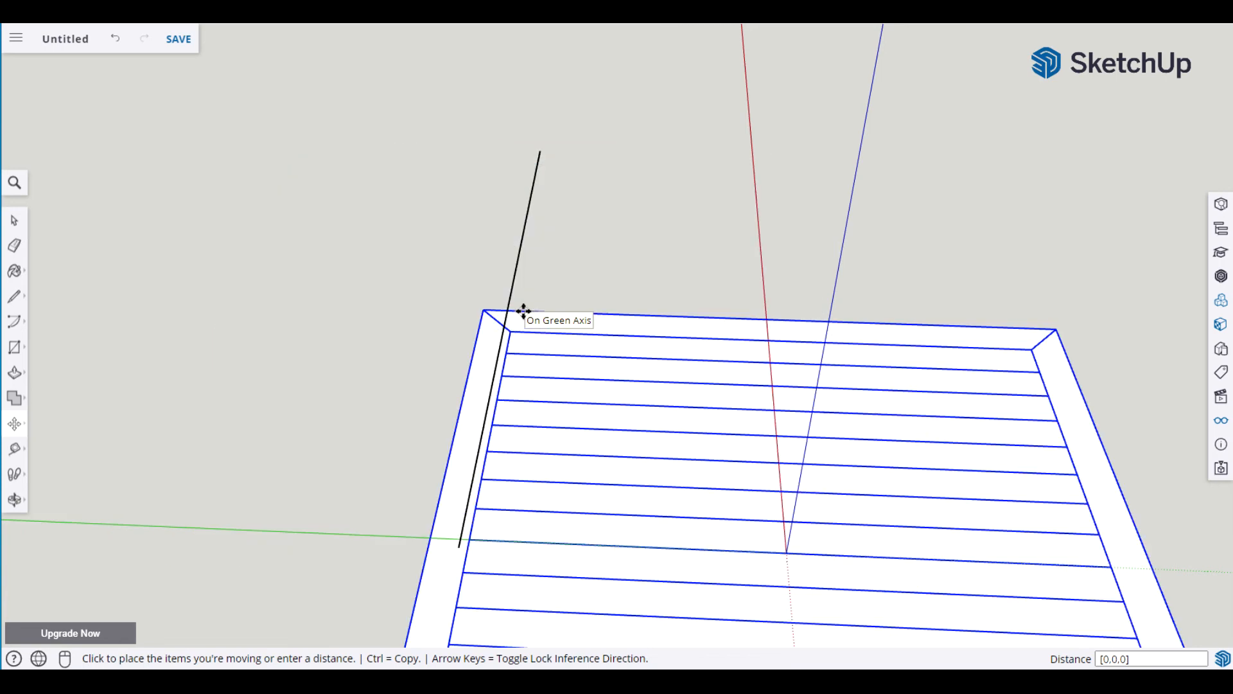
key("space")
left_click(271, 256)
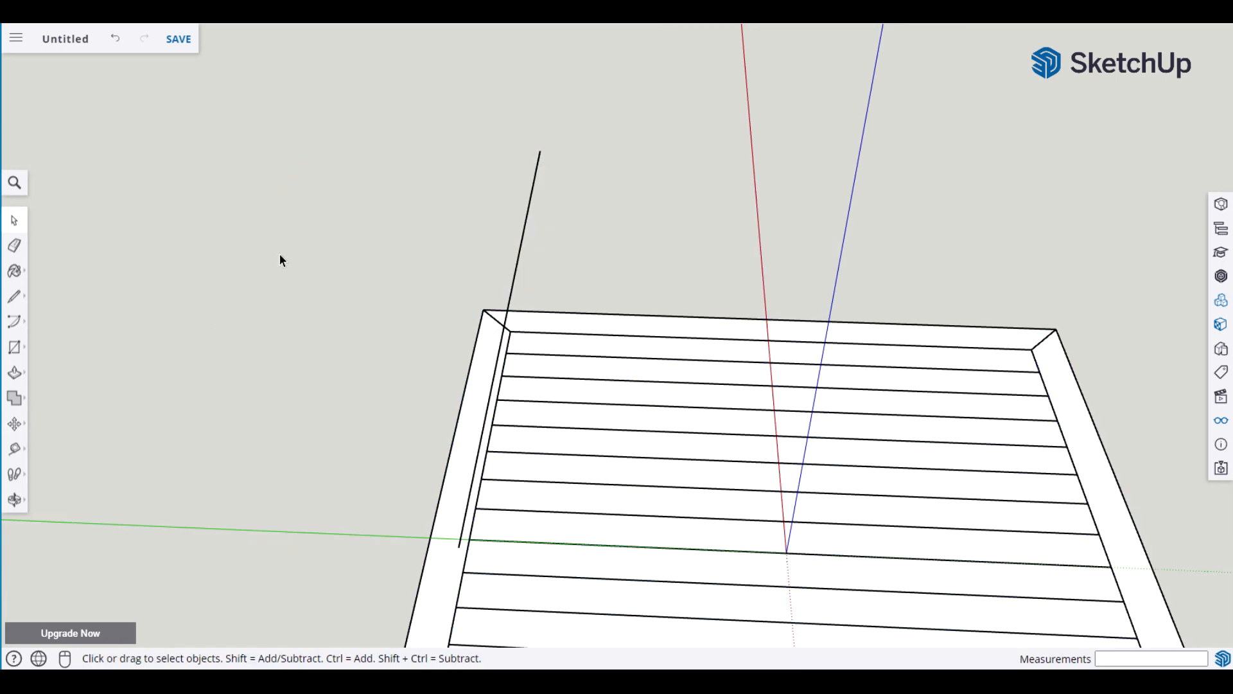
left_click(531, 196)
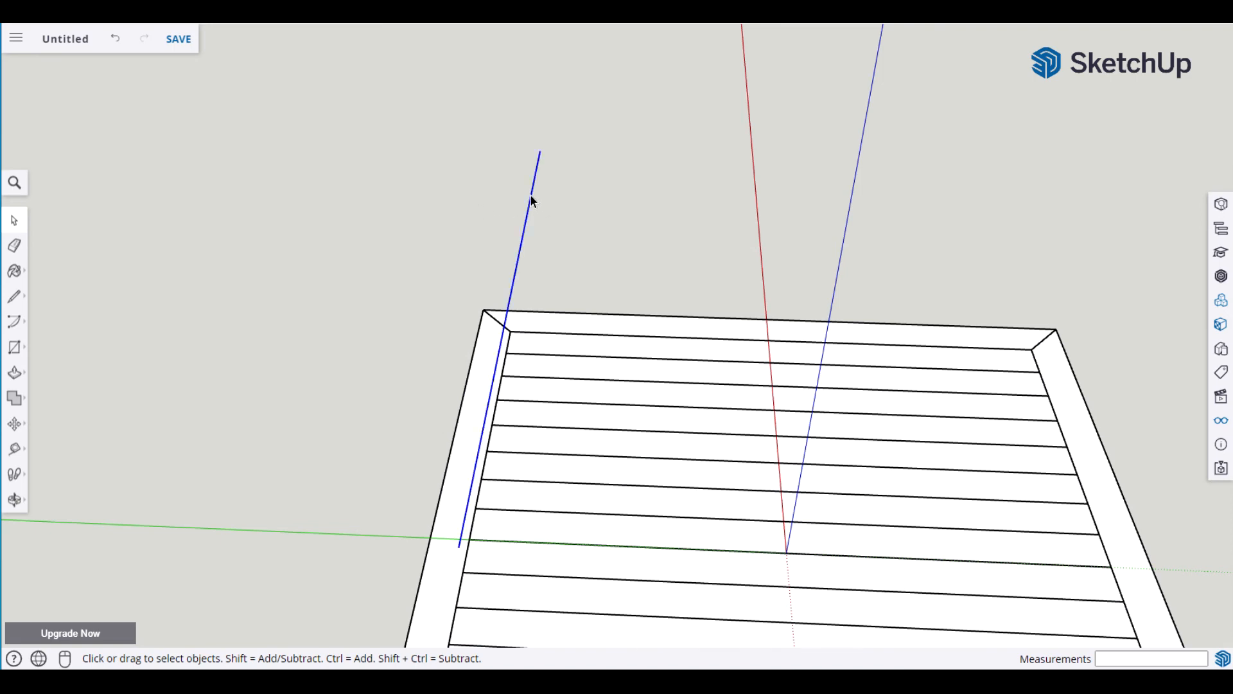
key("Delete")
Draw a center line across the leg and apron frame between the inner top-edge midpoints of two opposite aprons.
scroll(508, 192, "down", 5)
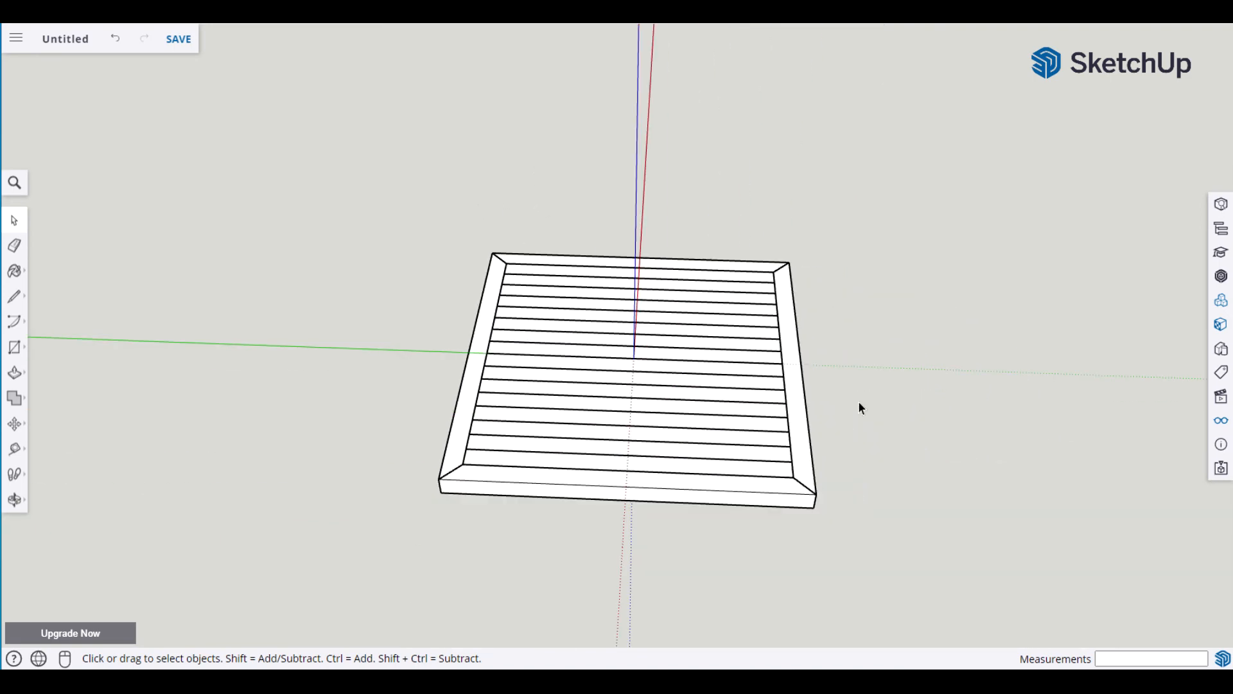
middle_click_drag(1006, 448, 854, 334)
scroll(931, 340, "up", 5)
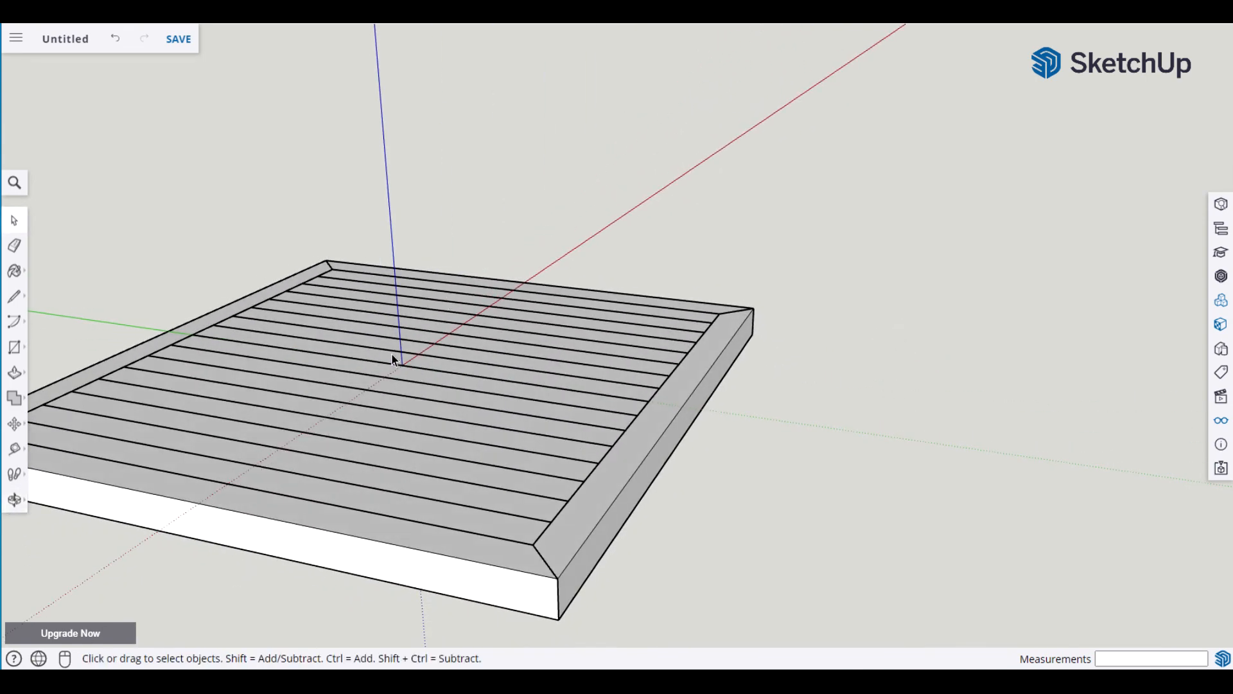
scroll(876, 427, "down", 3)
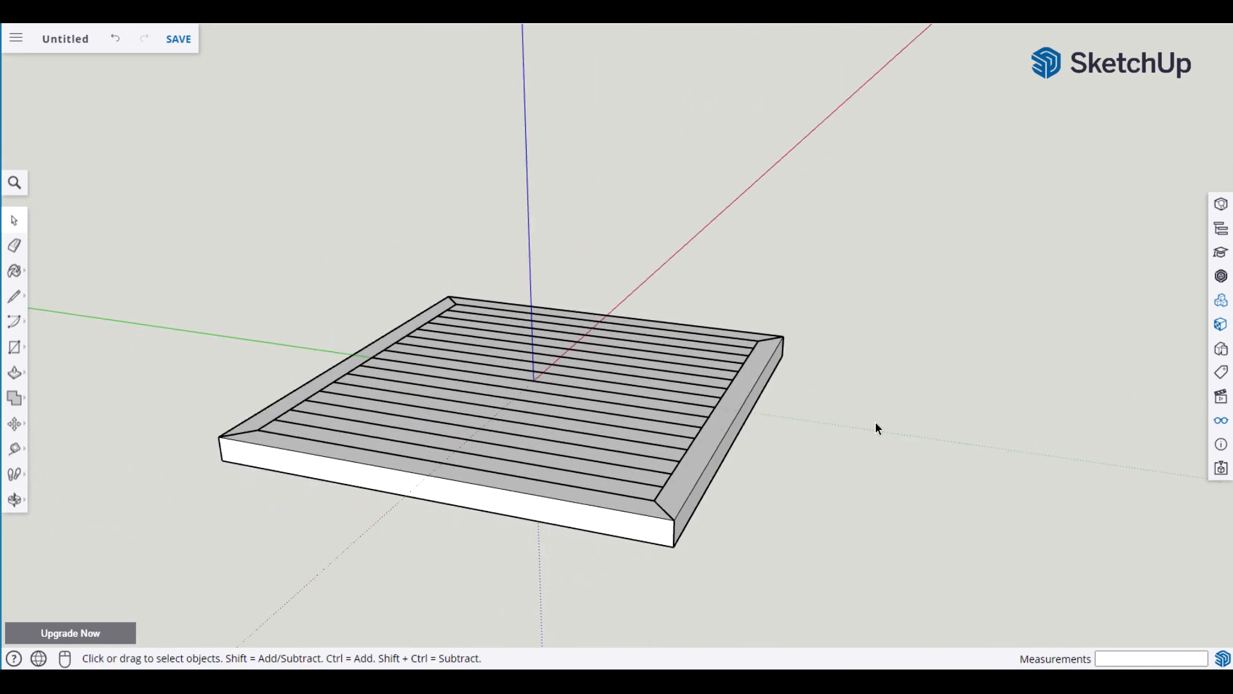
middle_click_drag(279, 522, 361, 543)
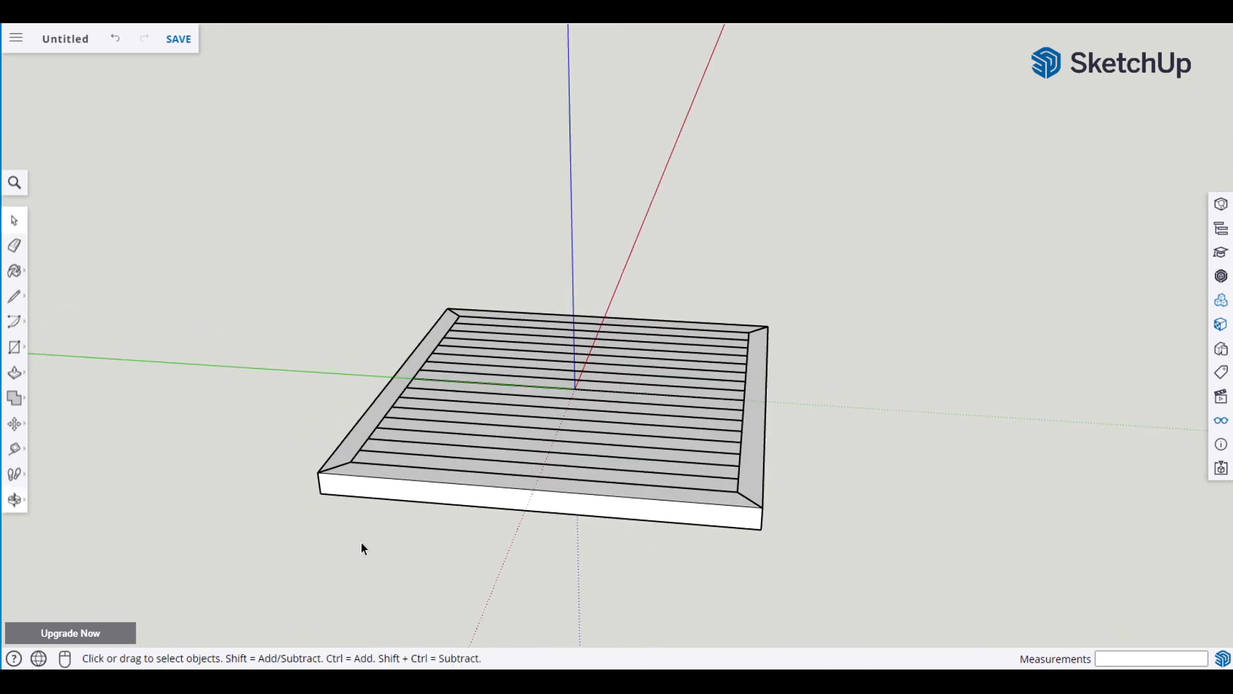
scroll(168, 336, "down", 3)
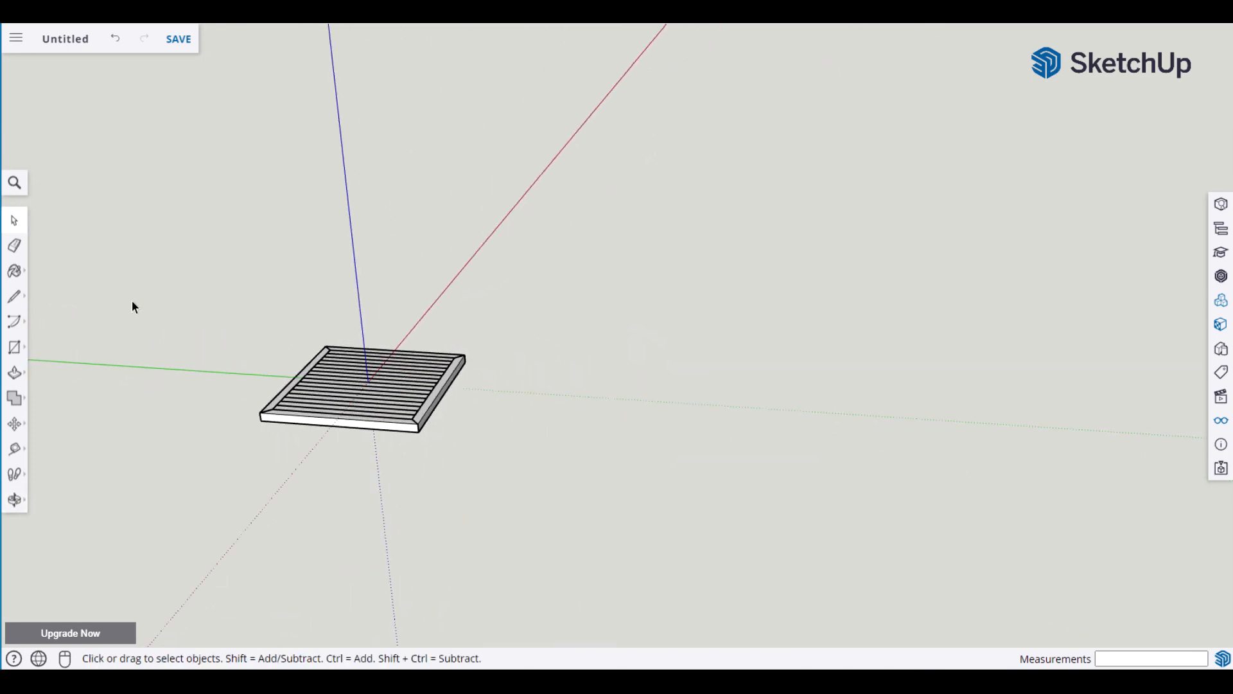
key("h")
left_click_drag(87, 272, 446, 274)
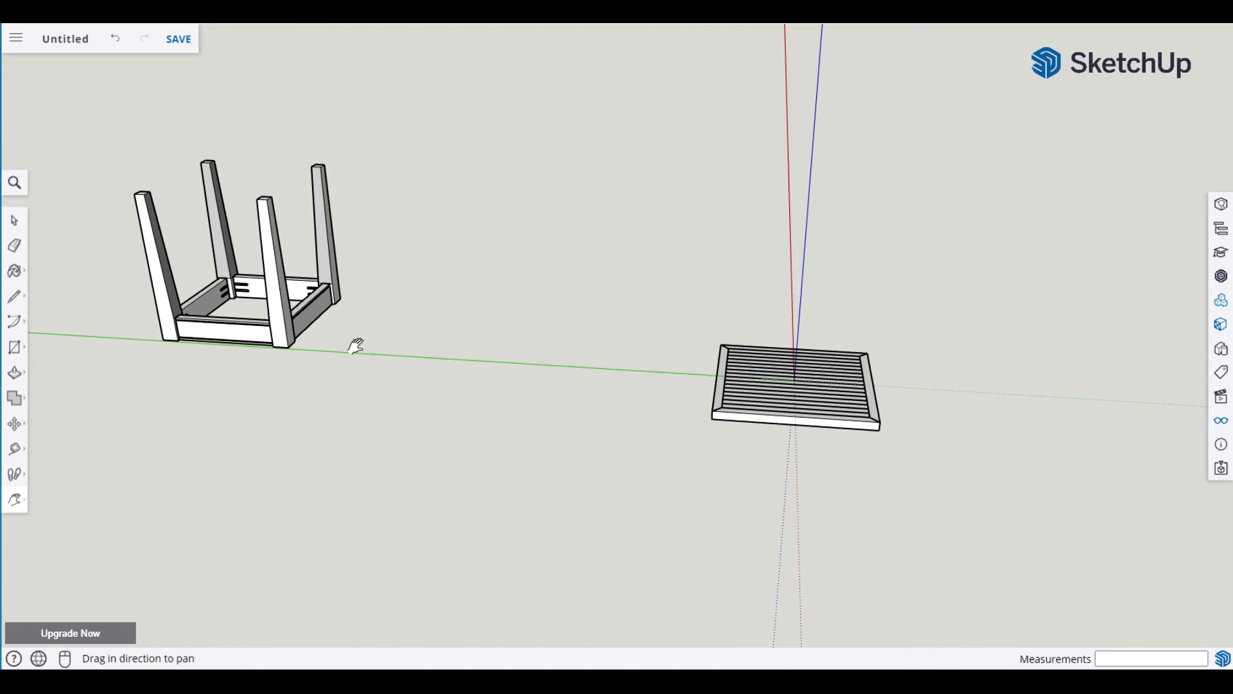
scroll(357, 340, "up", 5)
left_click_drag(360, 334, 623, 499)
middle_click_drag(630, 477, 543, 530)
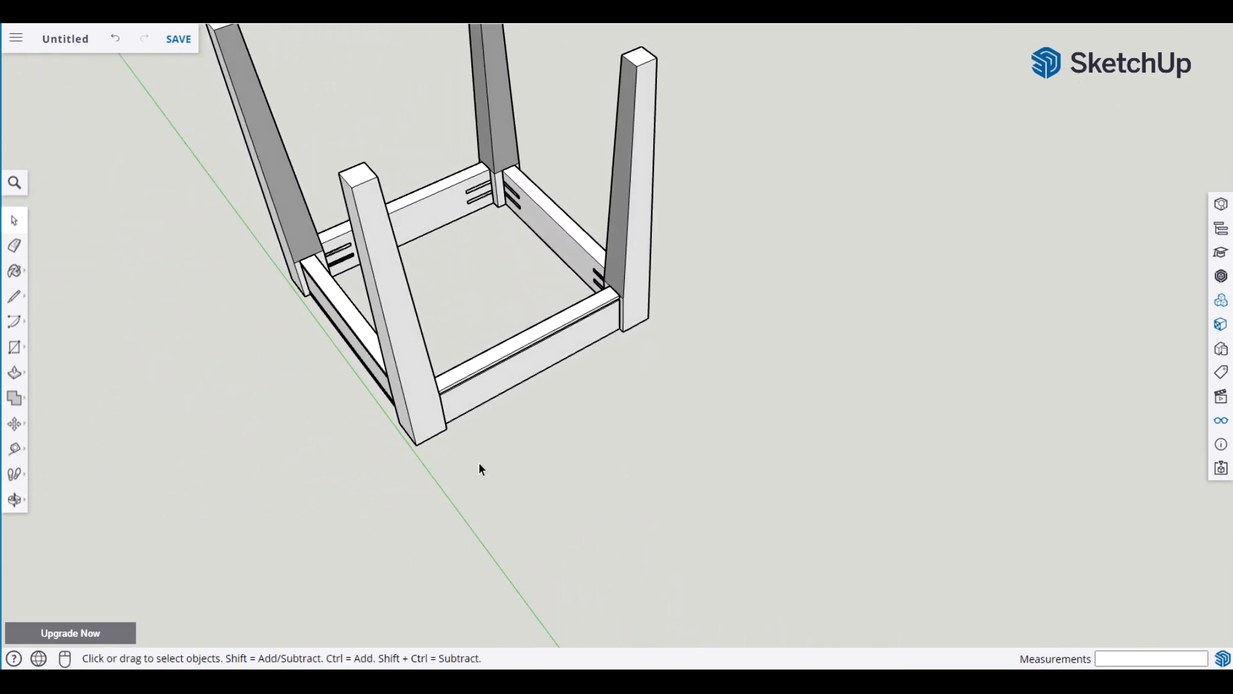
left_click(433, 416)
key("l")
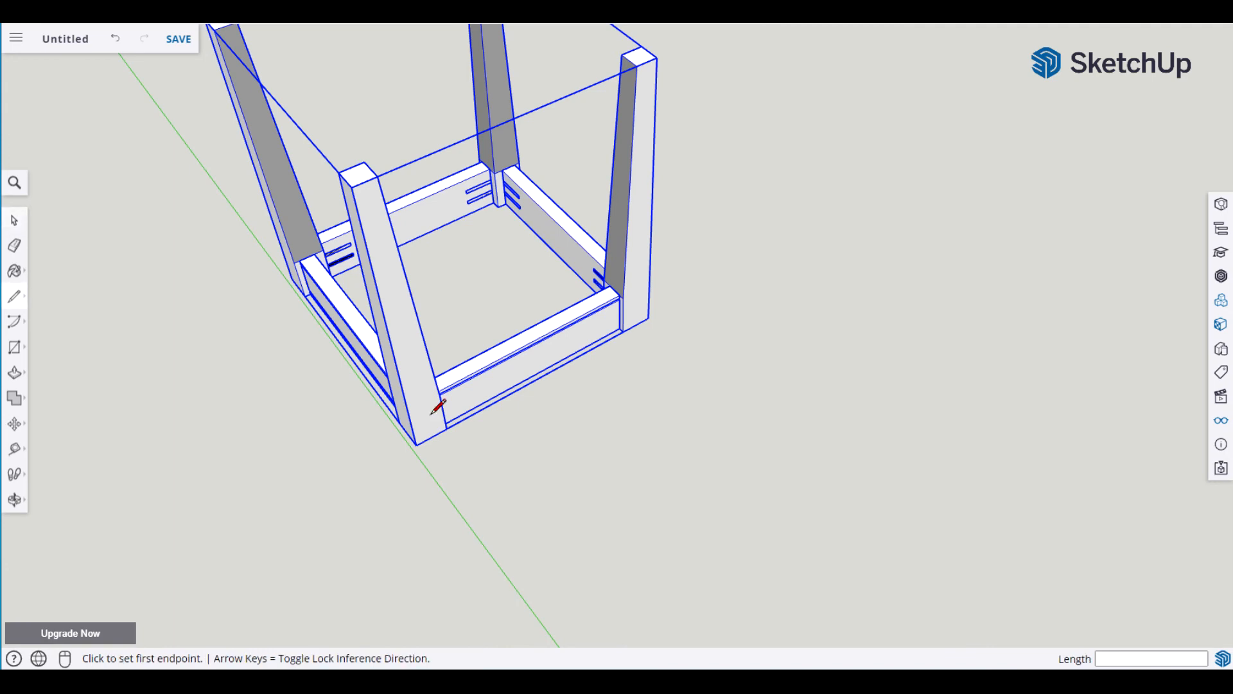
left_click(407, 205)
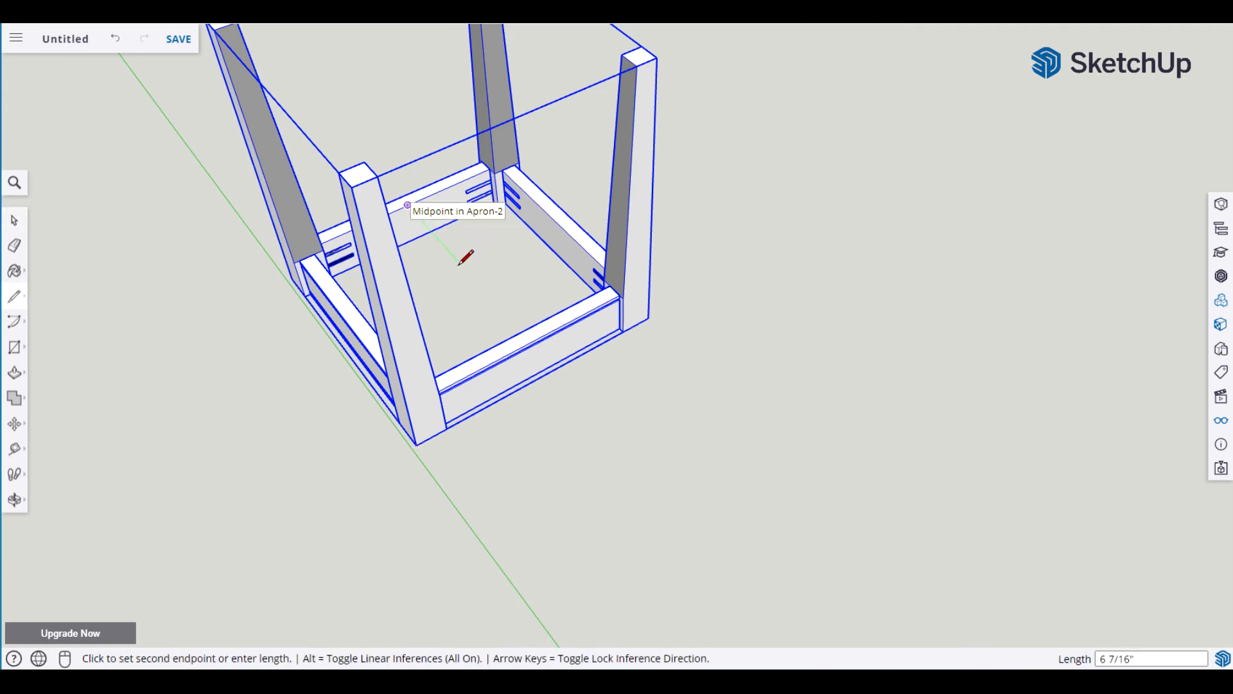
left_click(521, 330)
key("Escape")
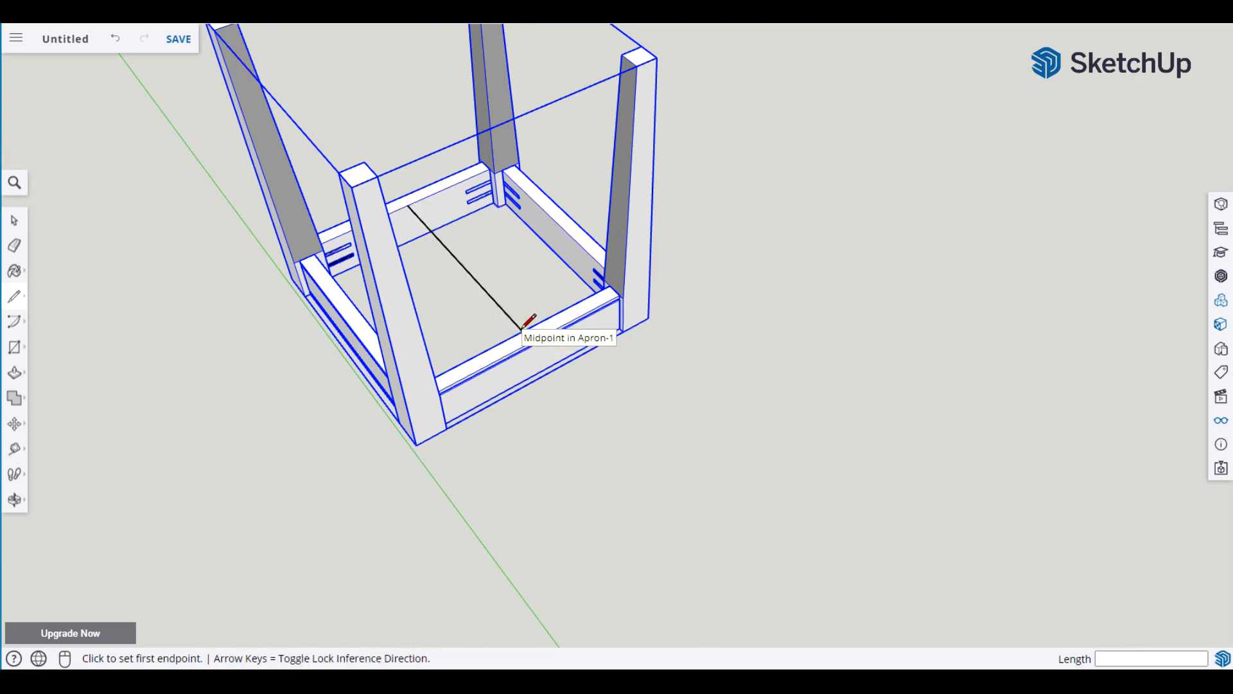
Draw a crossing line from the adjacent apron's inner top-edge midpoint to the midpoint of the frame's center line.
left_click(554, 219)
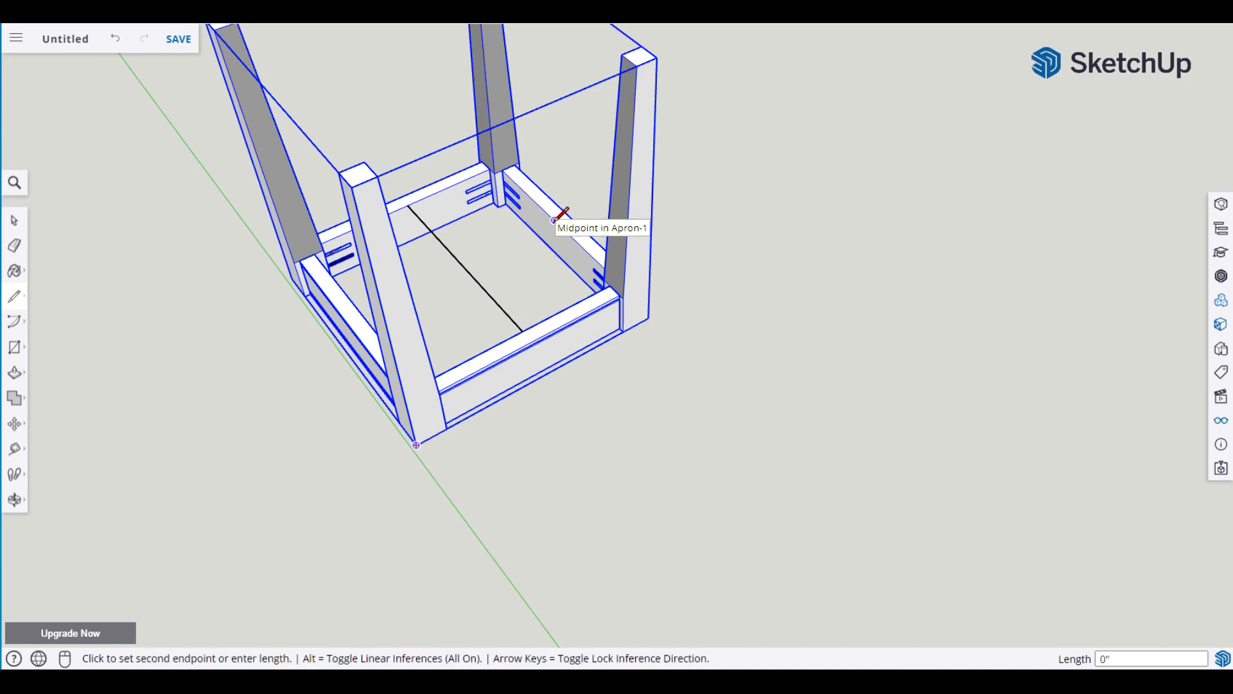
left_click(461, 263)
key("space")
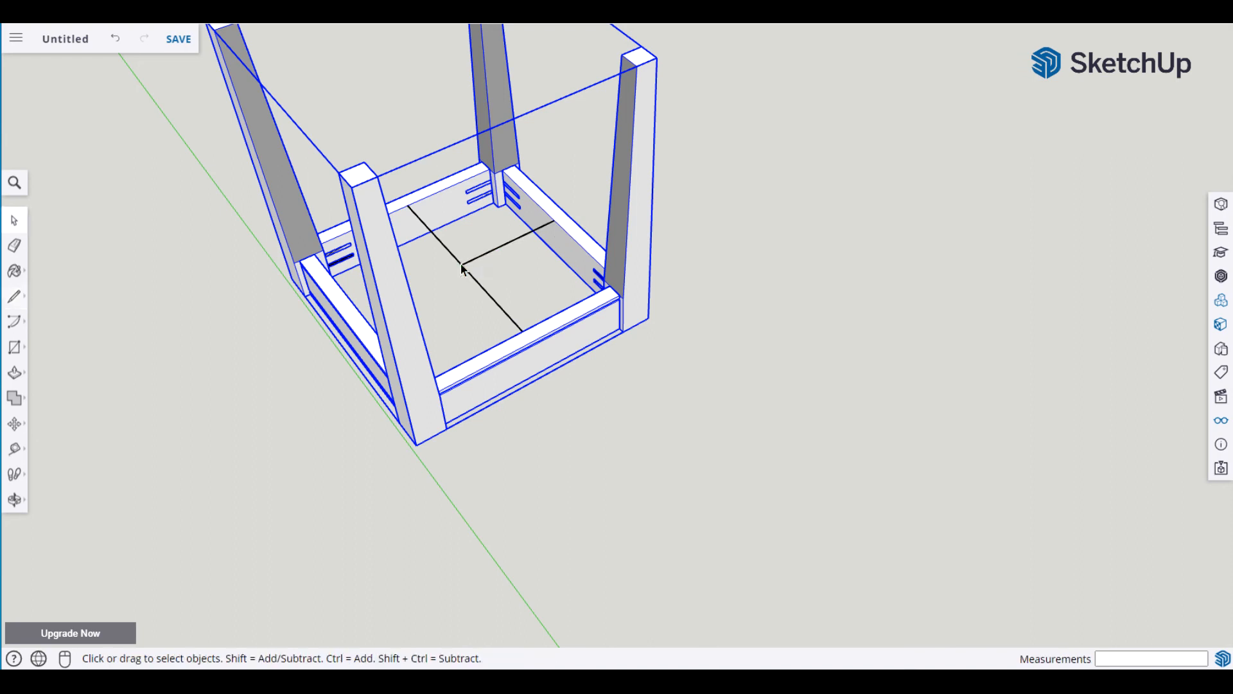
Move the leg and apron frame from the intersection of its center lines to the model origin.
key("m")
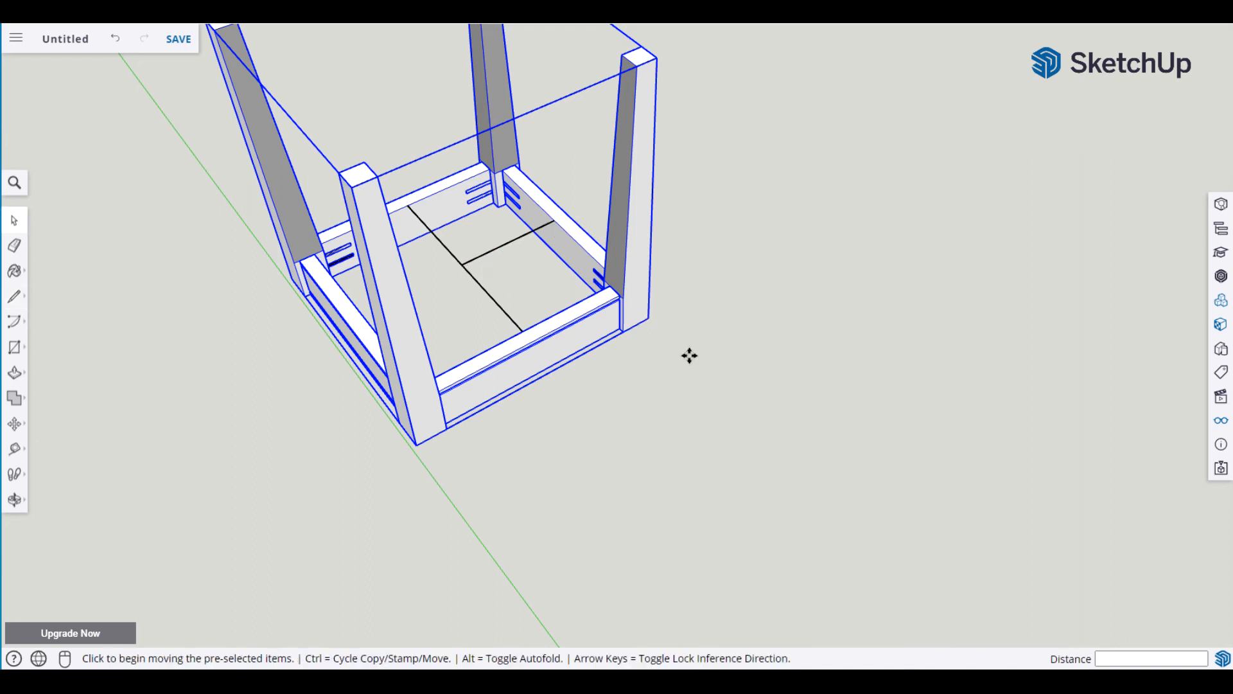
left_click(463, 263)
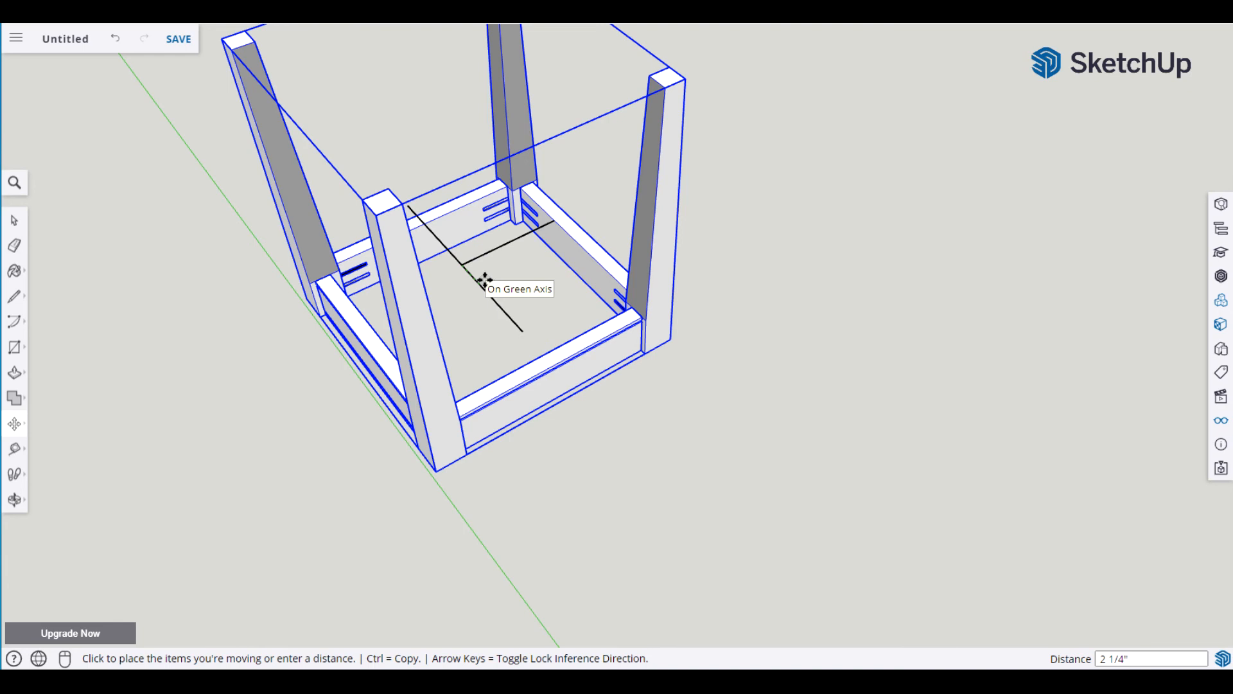
type("[0,0,")
key("Return")
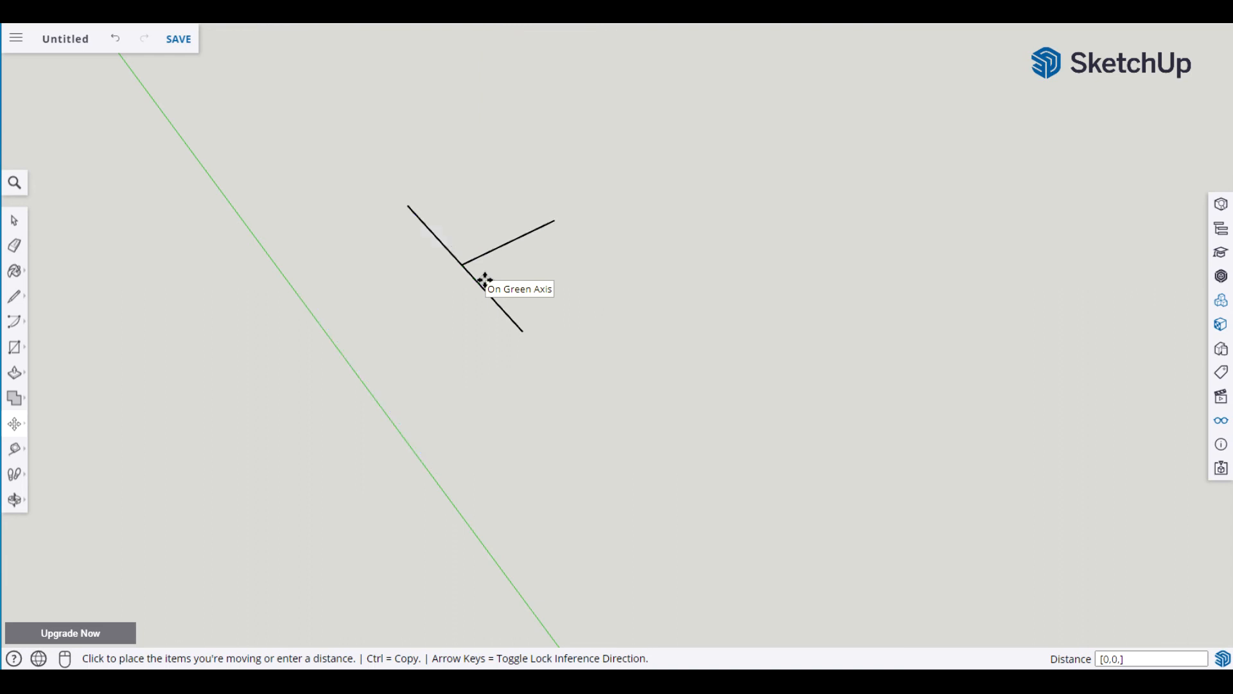
Delete the two leftover center lines at the frame's former location.
key("space")
left_click_drag(364, 142, 707, 418)
key("Delete")
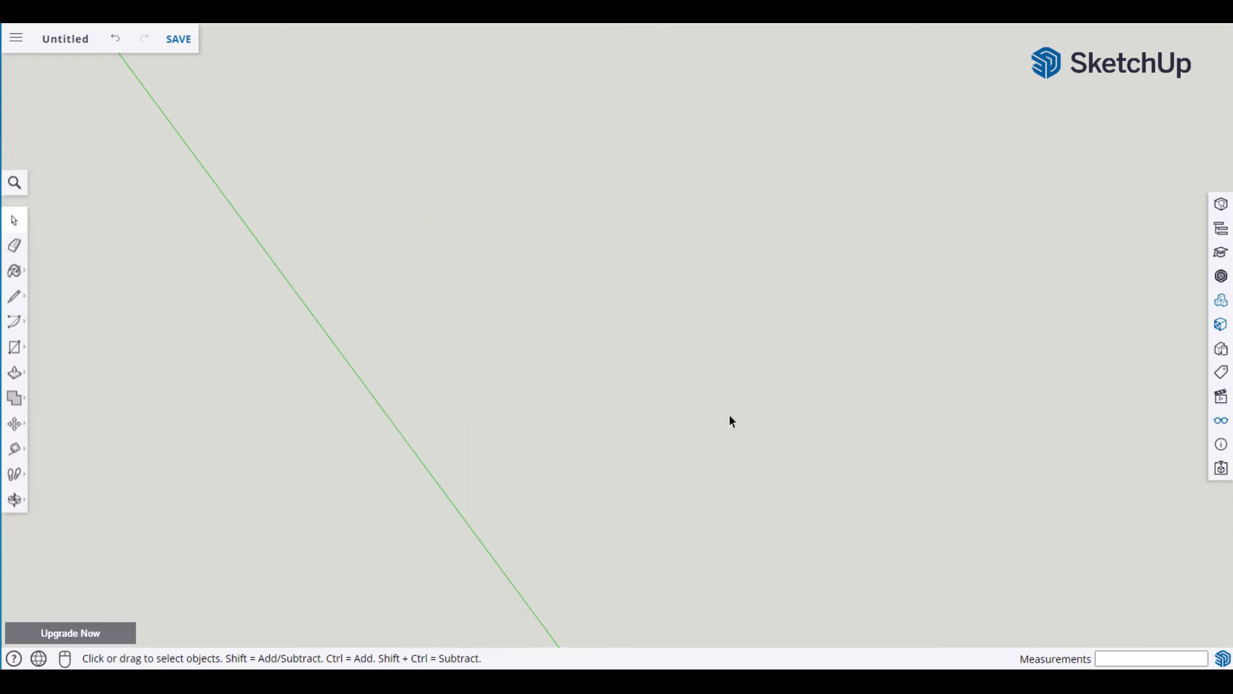
Examine how the leg and apron frame is centered on the tabletop and how it overlaps the Edge trim.
key("h")
left_click_drag(817, 495, 606, 229)
left_click_drag(735, 576, 437, 142)
scroll(530, 250, "down", 3)
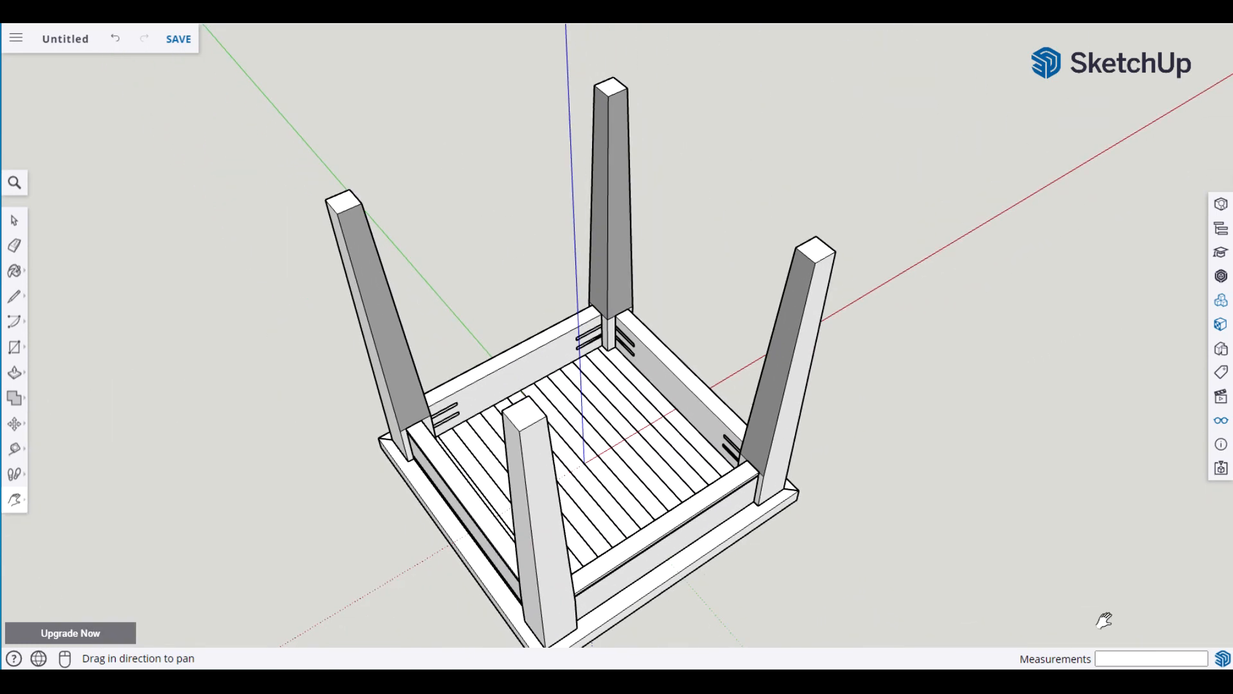
left_click_drag(900, 522, 630, 475)
key("o")
middle_click_drag(630, 476, 421, 386)
middle_click_drag(867, 442, 421, 476)
left_click_drag(787, 492, 814, 500)
middle_click_drag(814, 500, 765, 552)
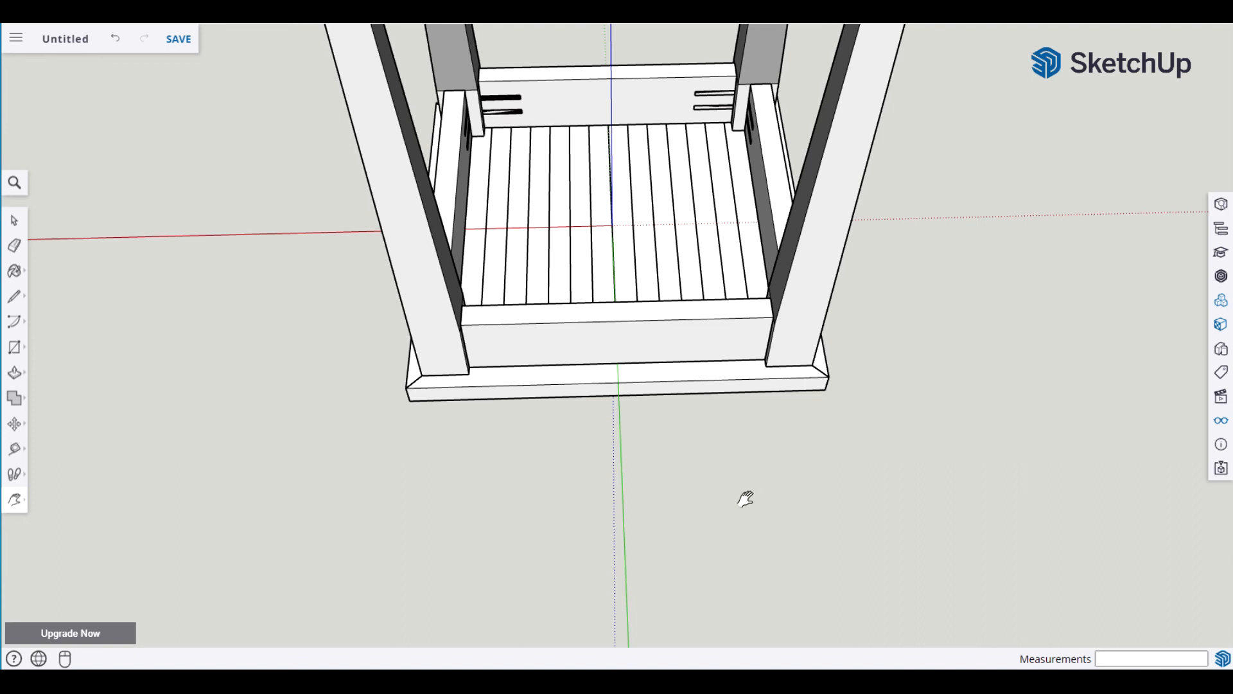
key("space")
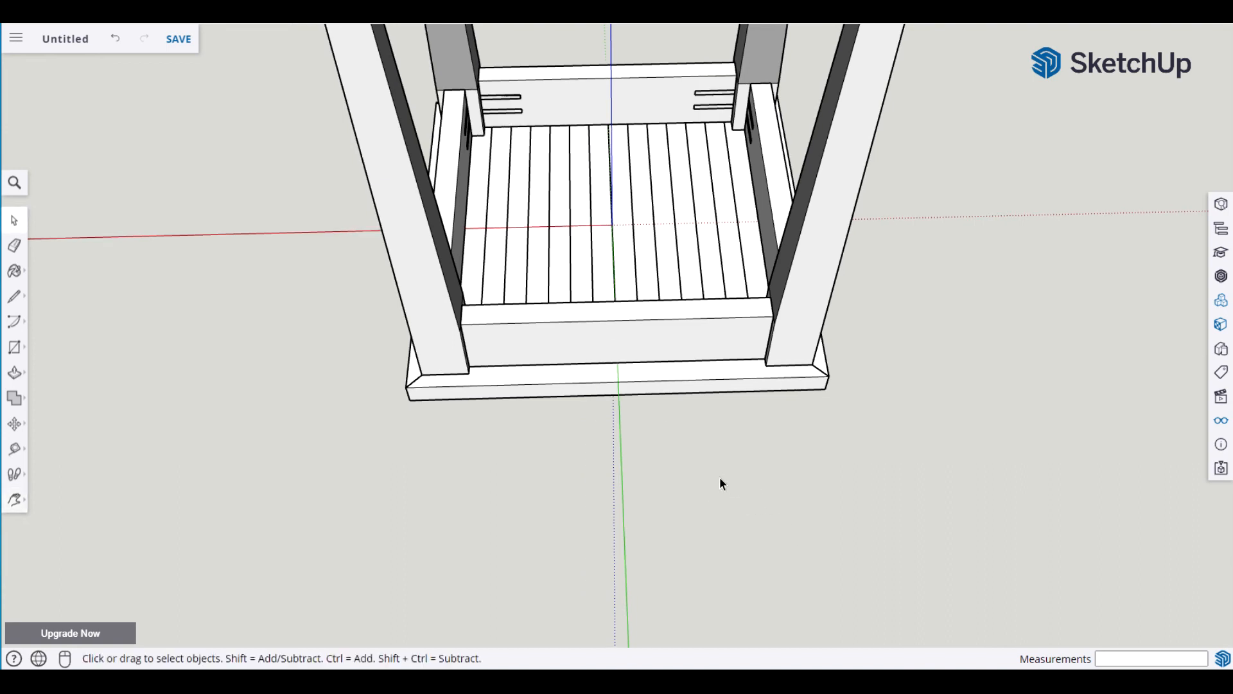
key("o")
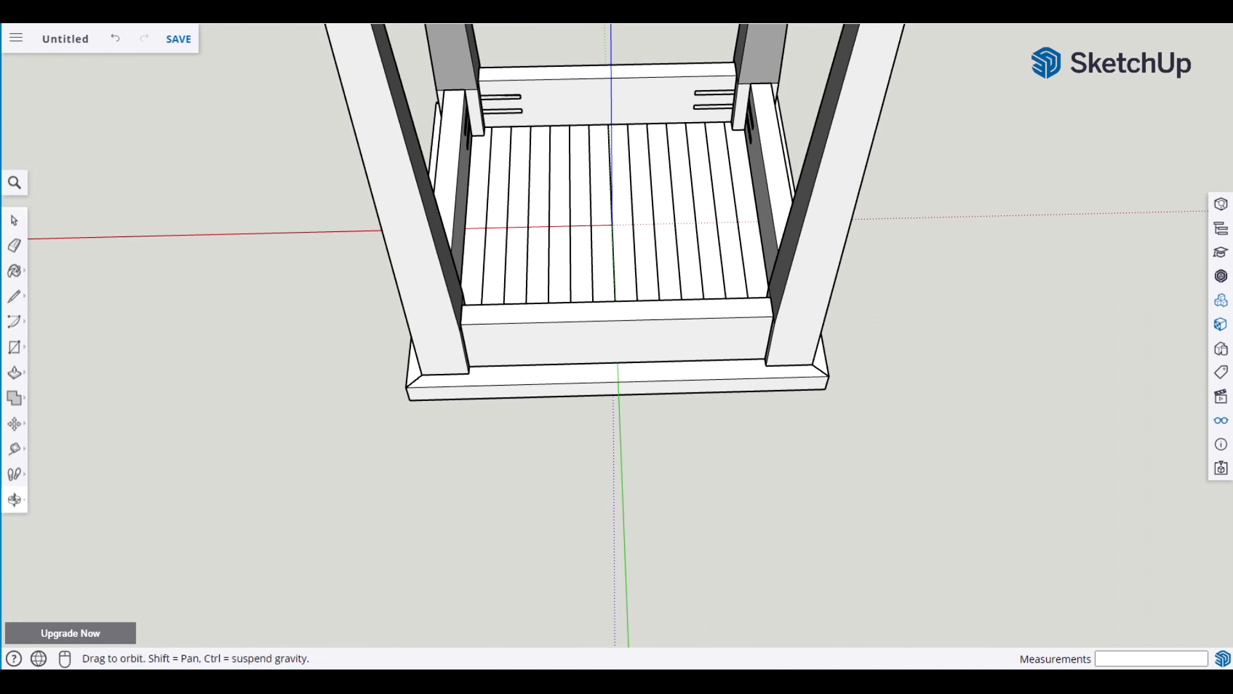
Draw a 3" by 0.75" rectangle on the ground beside the upturned table.
key("r")
left_click(710, 472)
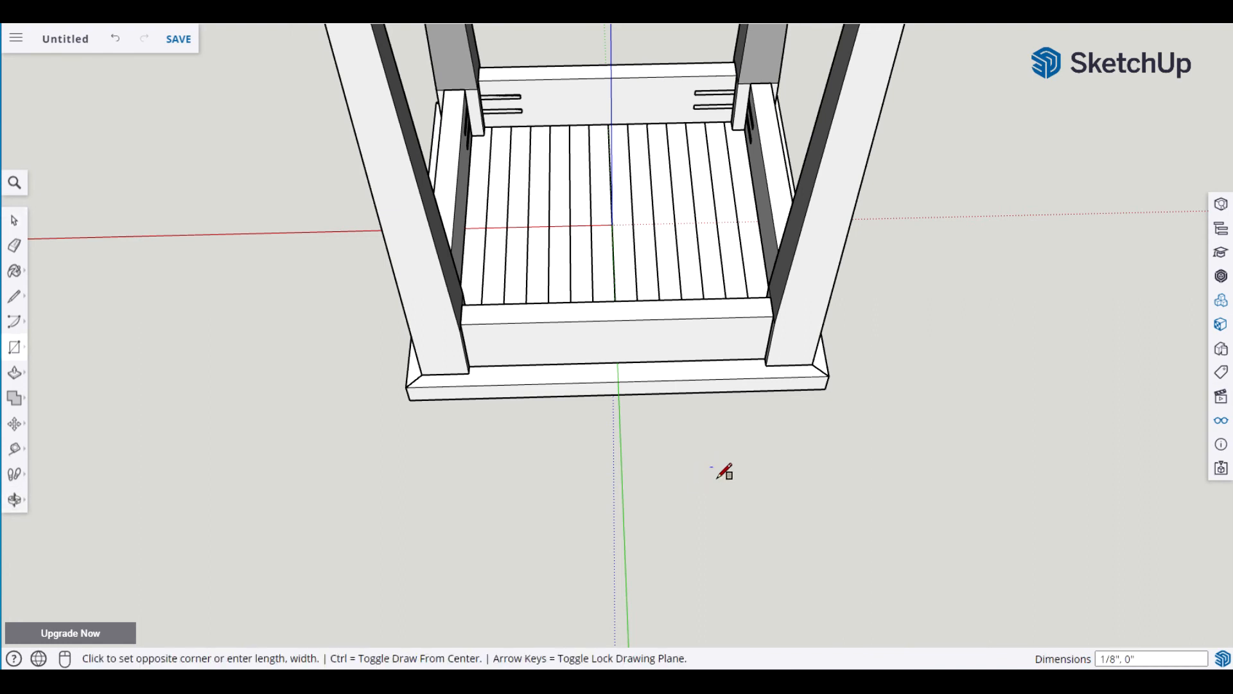
left_click(781, 483)
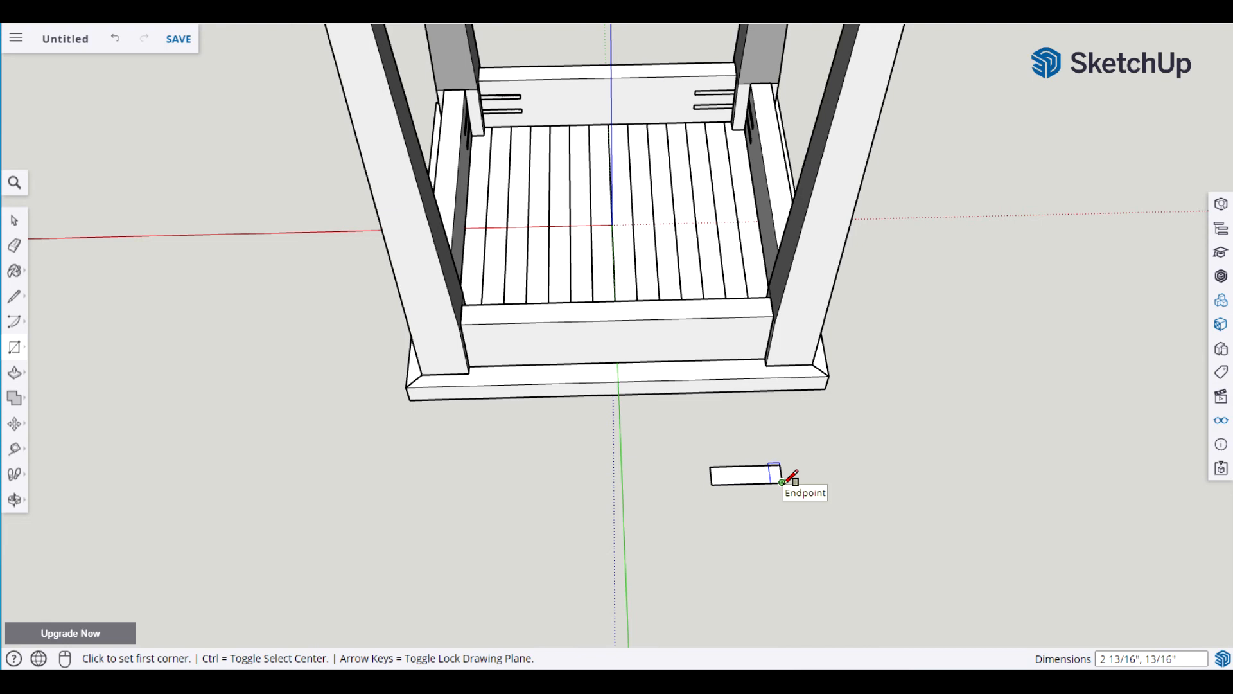
type("3,.75")
key("Return")
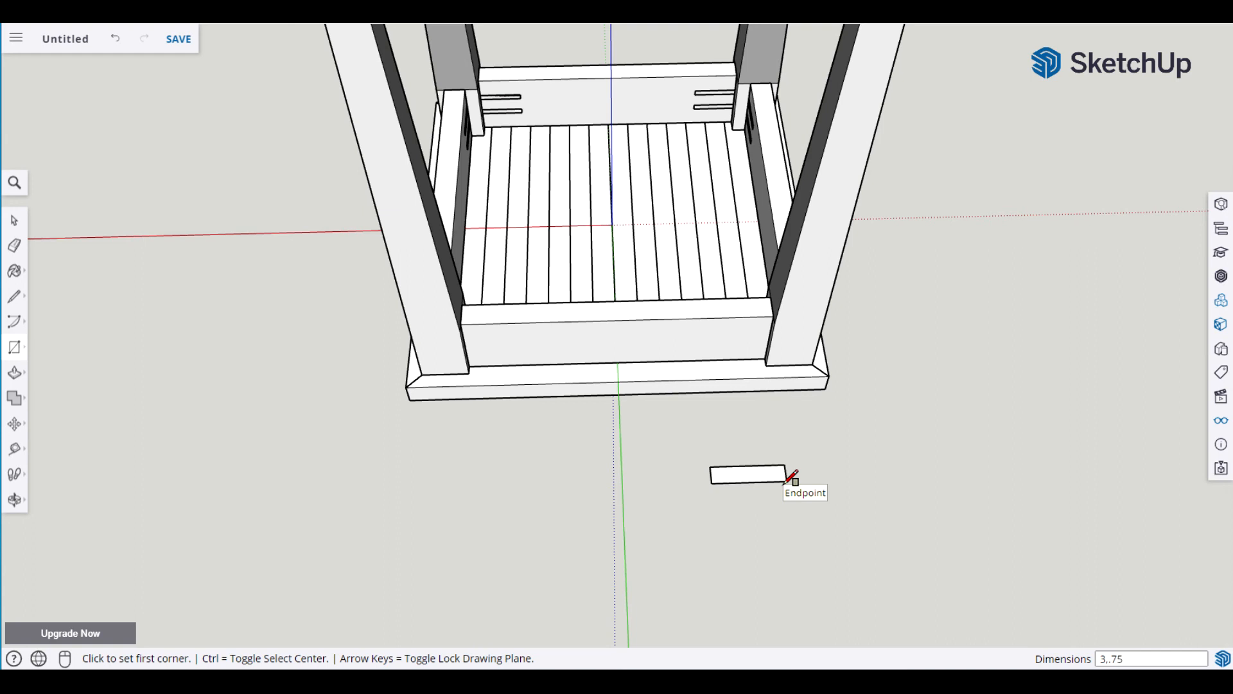
Push/Pull the small rectangle up 0.75" to form a solid block.
key("p")
left_click(763, 485)
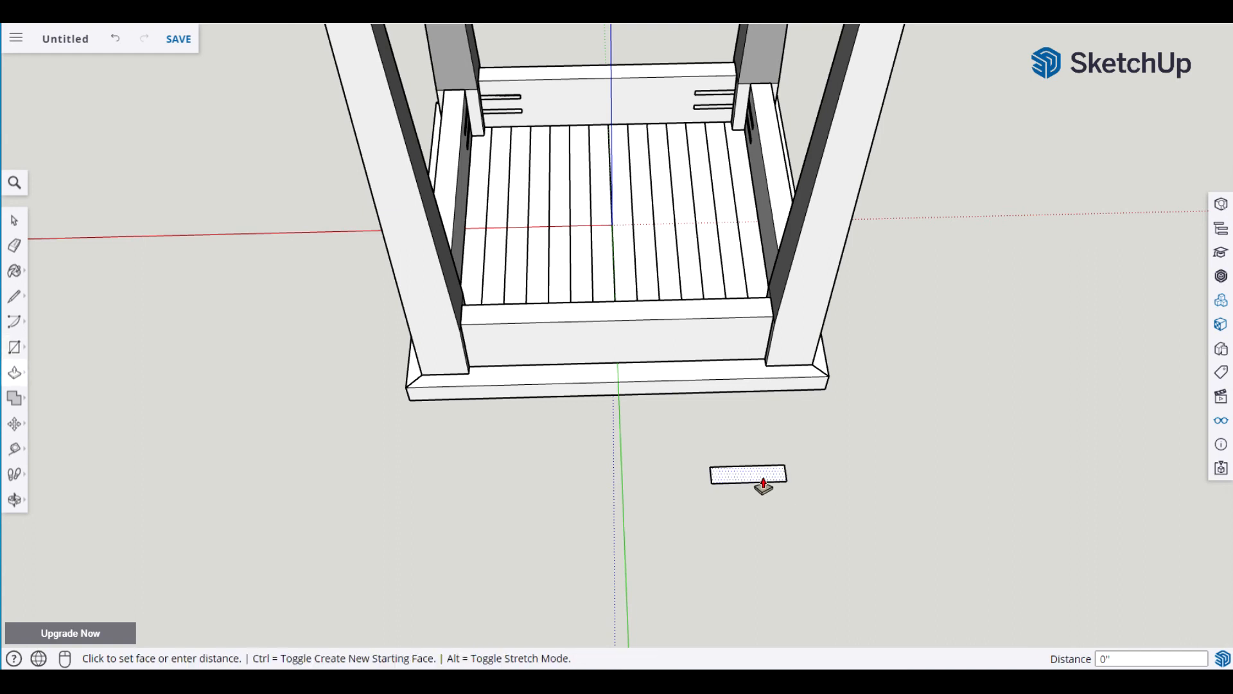
type(".")
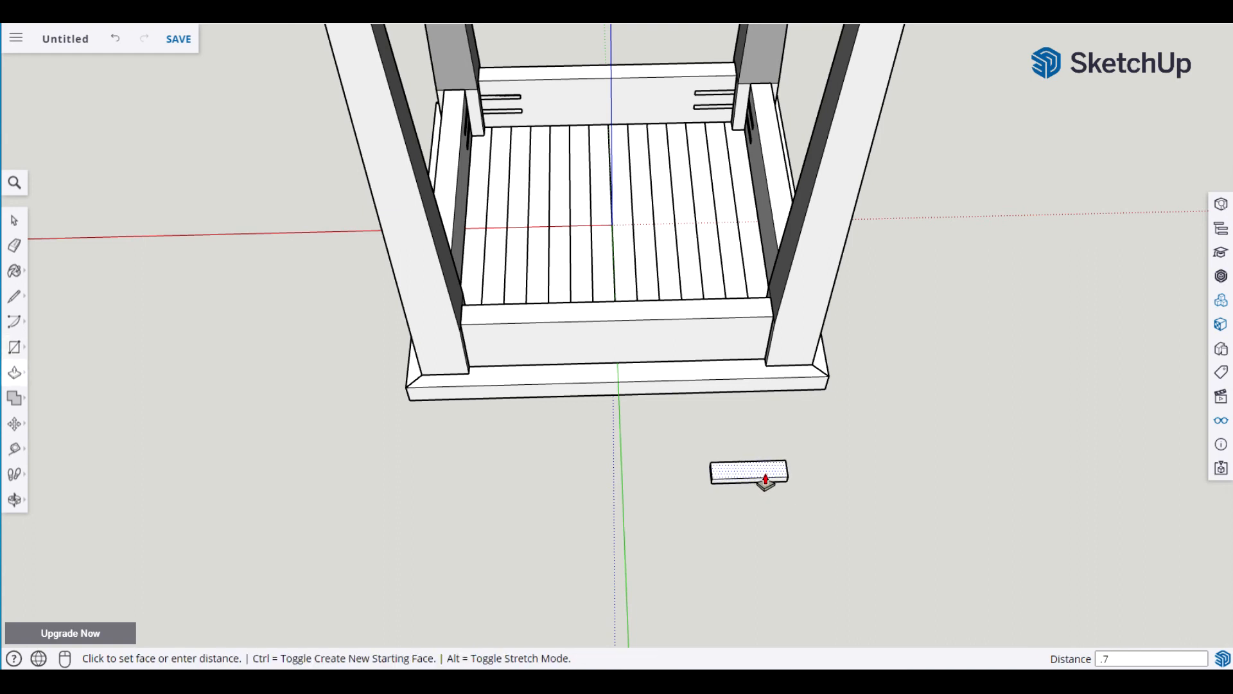
type("75")
key("Return")
key("space")
Make the whole small block a component named ConnectBlock.
middle_click_drag(686, 511, 713, 412)
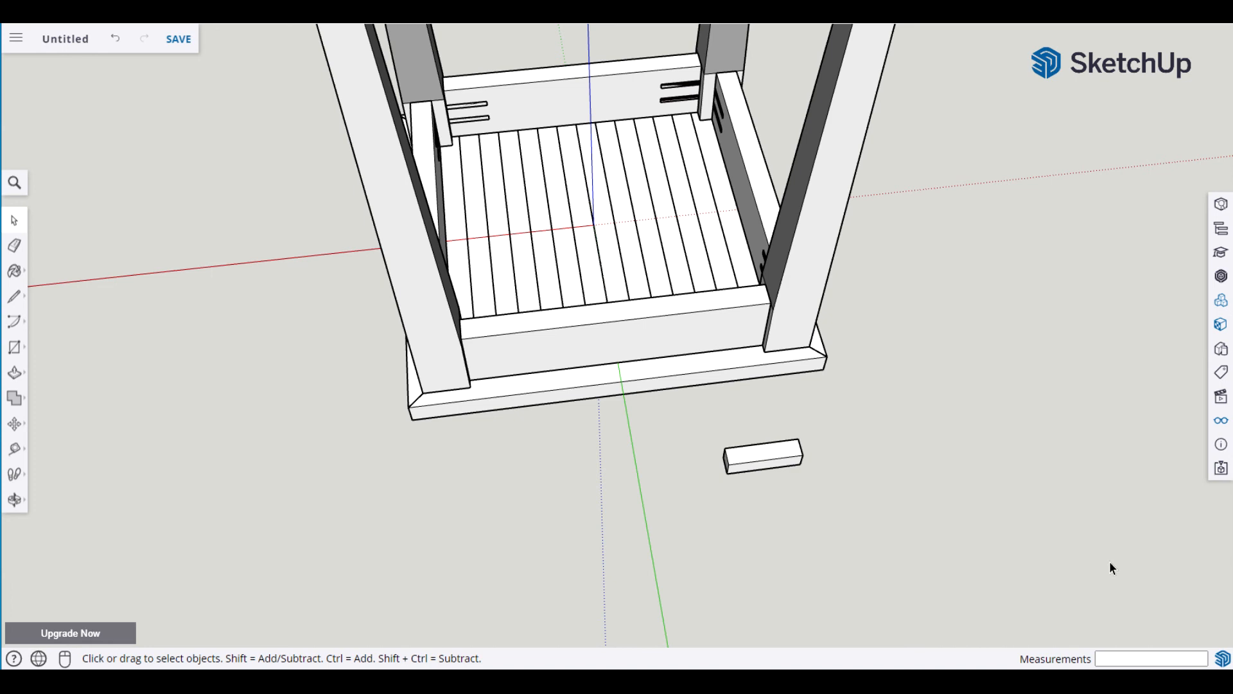
scroll(1002, 551, "down", 1)
scroll(949, 540, "up", 3)
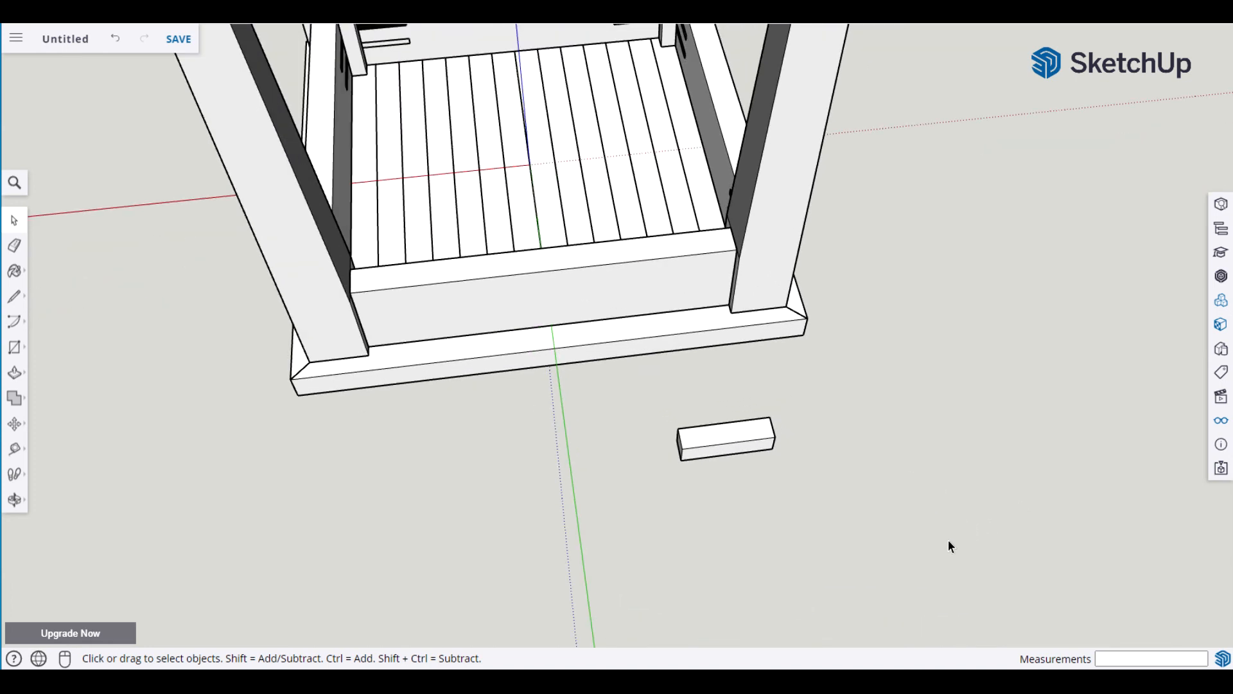
triple_click(739, 441)
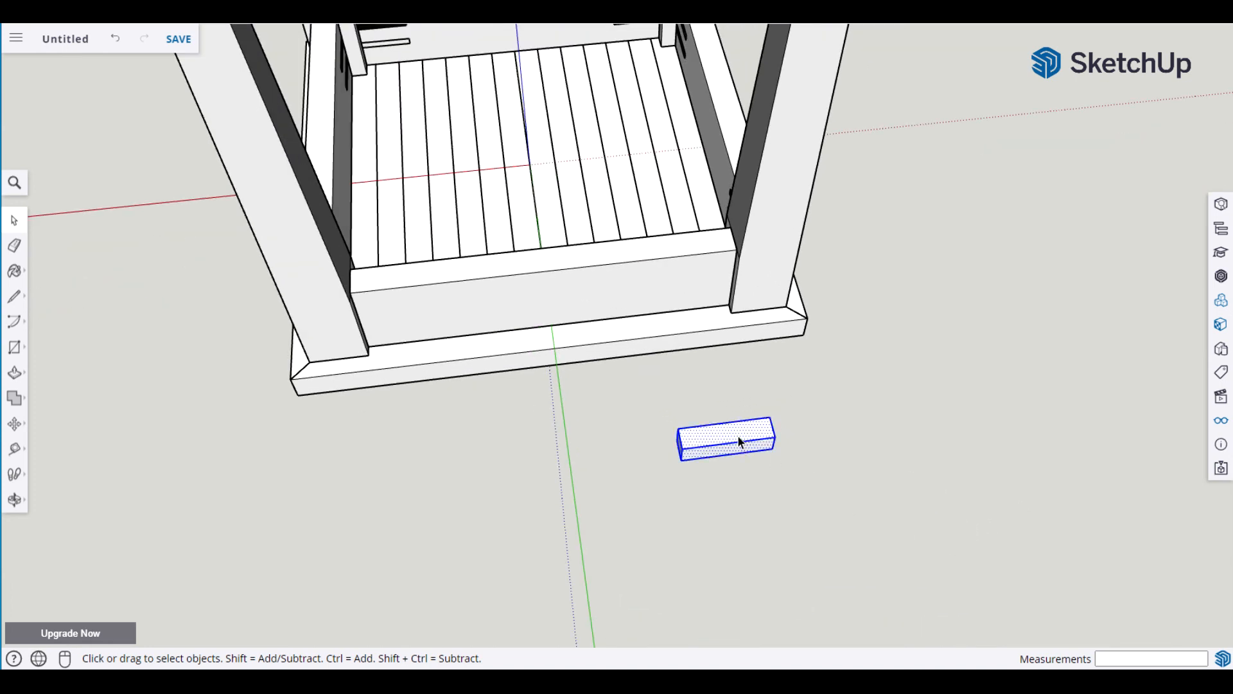
key("g")
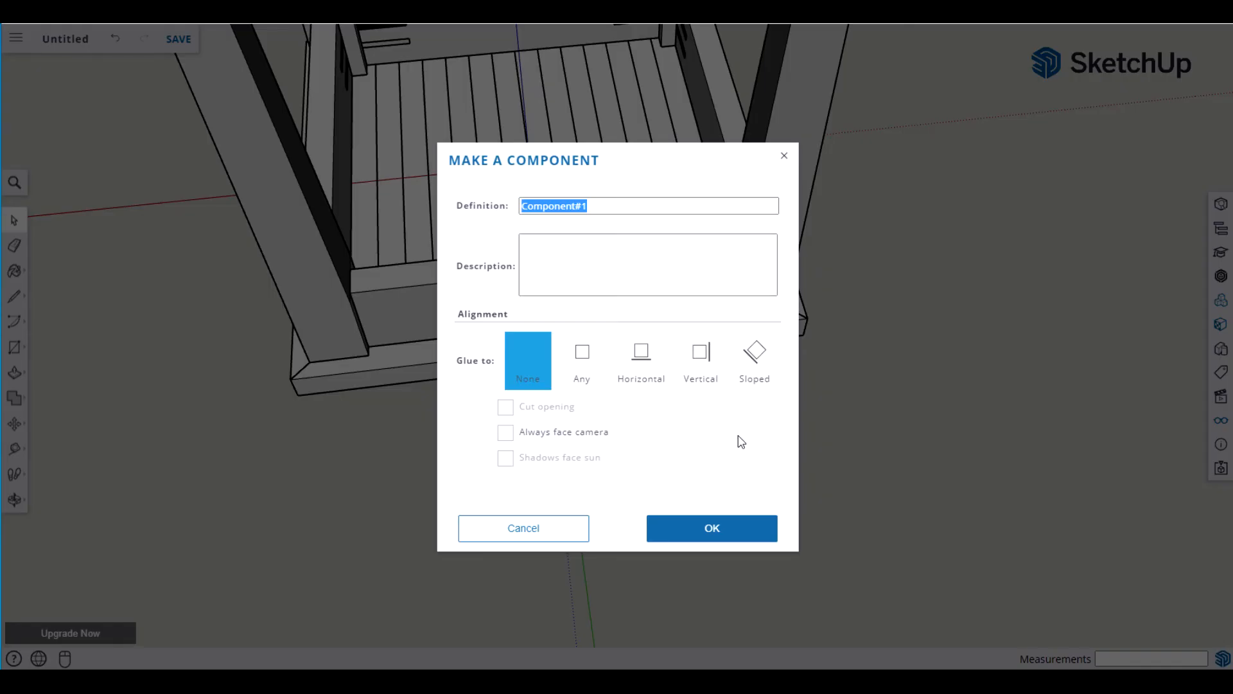
type("Connec")
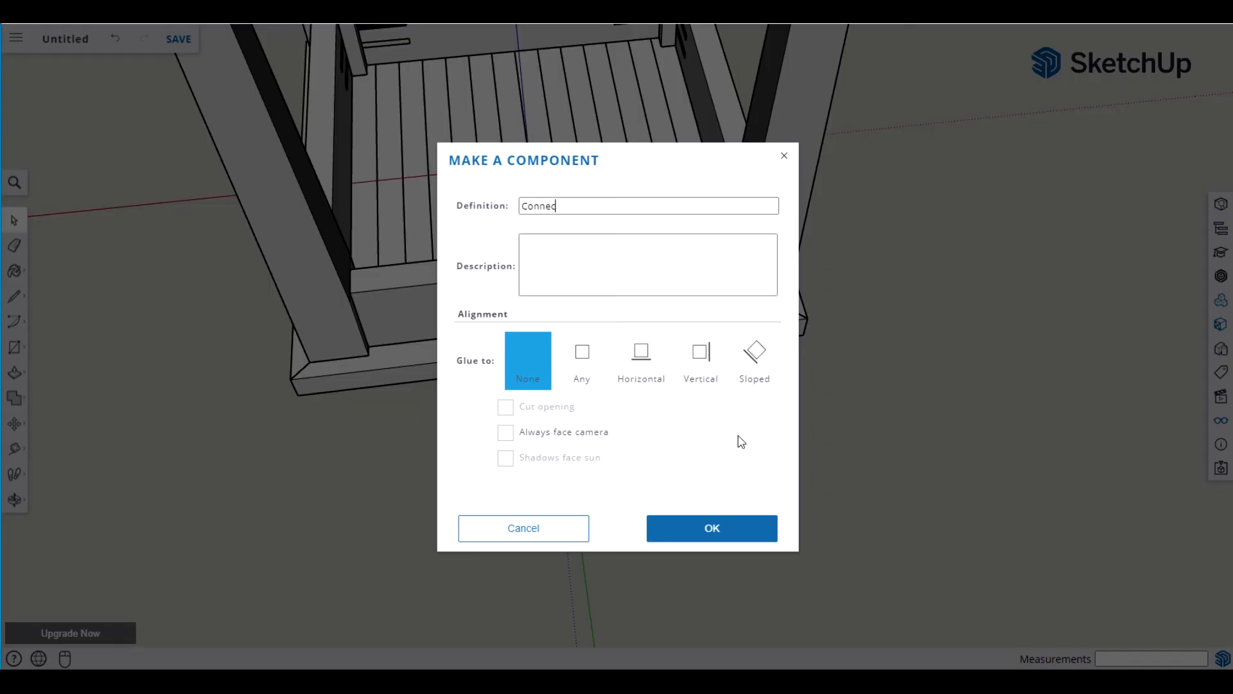
type("tBlock")
left_click(710, 531)
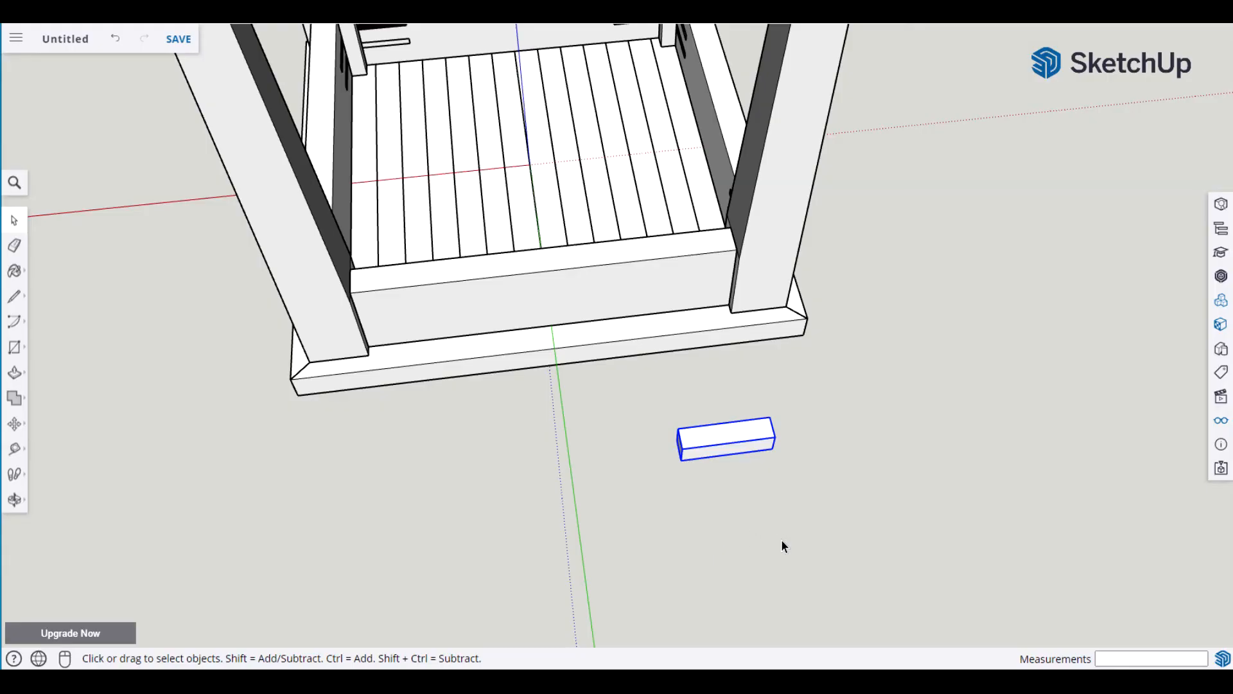
left_click(848, 503)
Move the ConnectBlock by its top corner about 19 7/8" to inside the apron frame, near the far apron and leg.
middle_click_drag(860, 437, 649, 212)
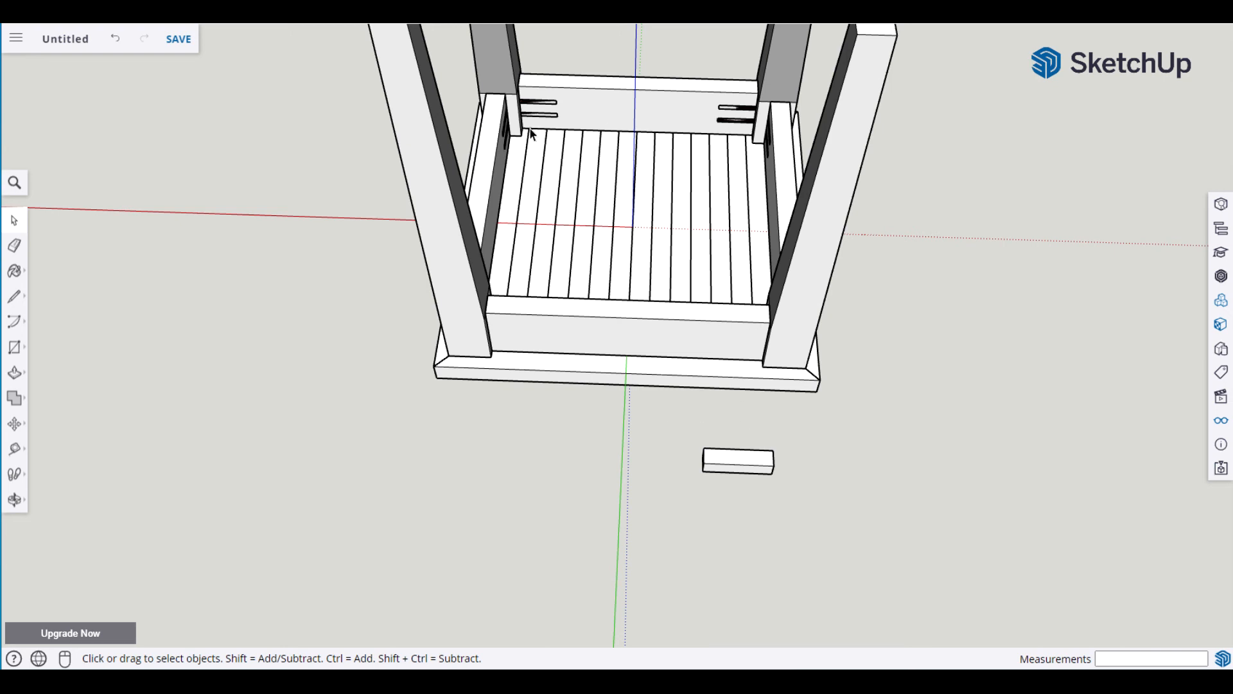
scroll(893, 408, "up", 5)
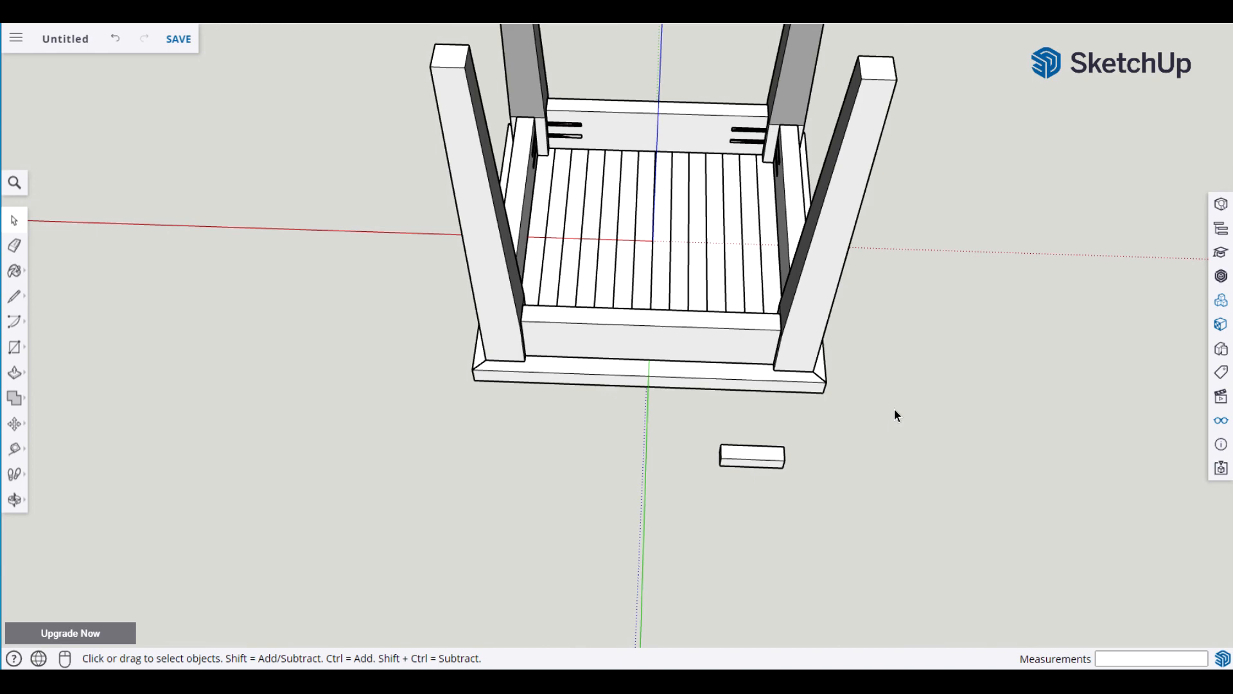
scroll(915, 430, "down", 1)
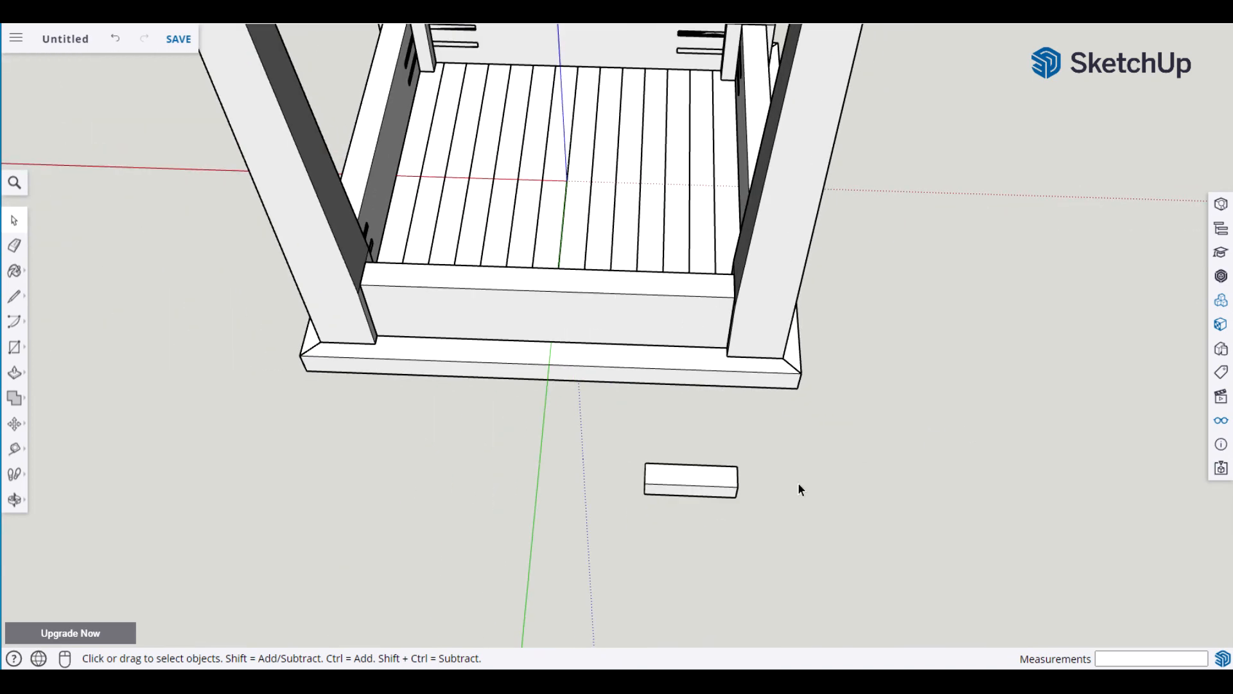
left_click(717, 490)
key("m")
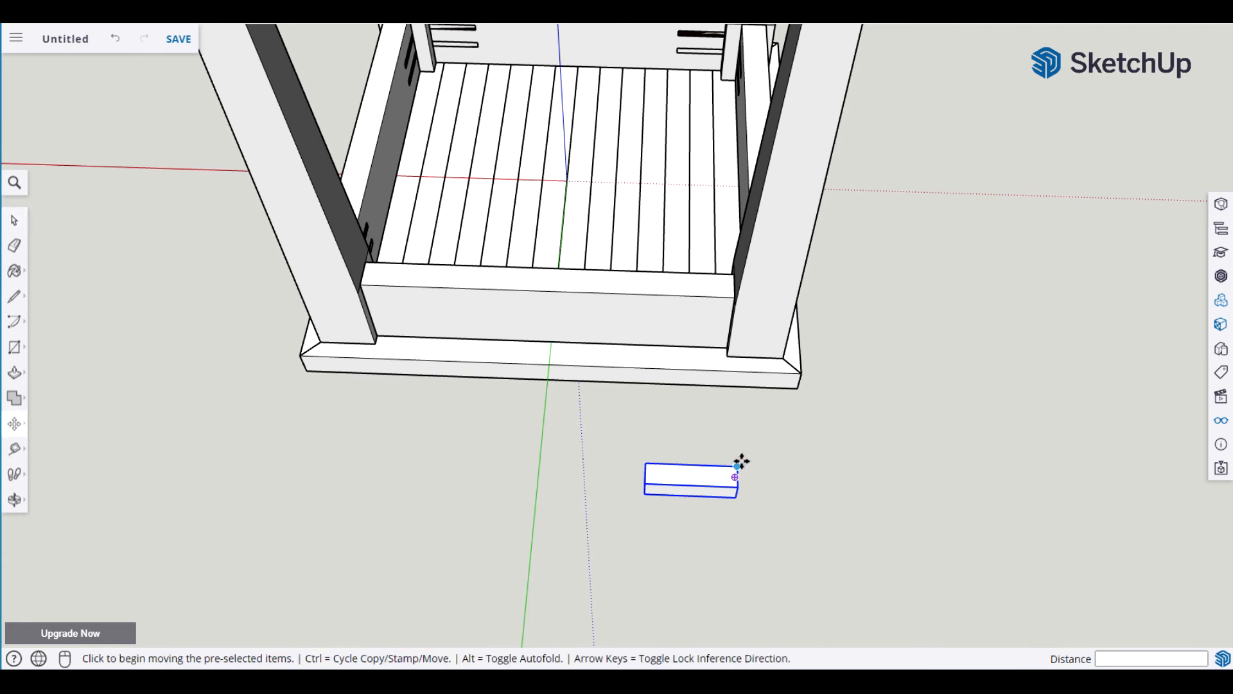
left_click(739, 467)
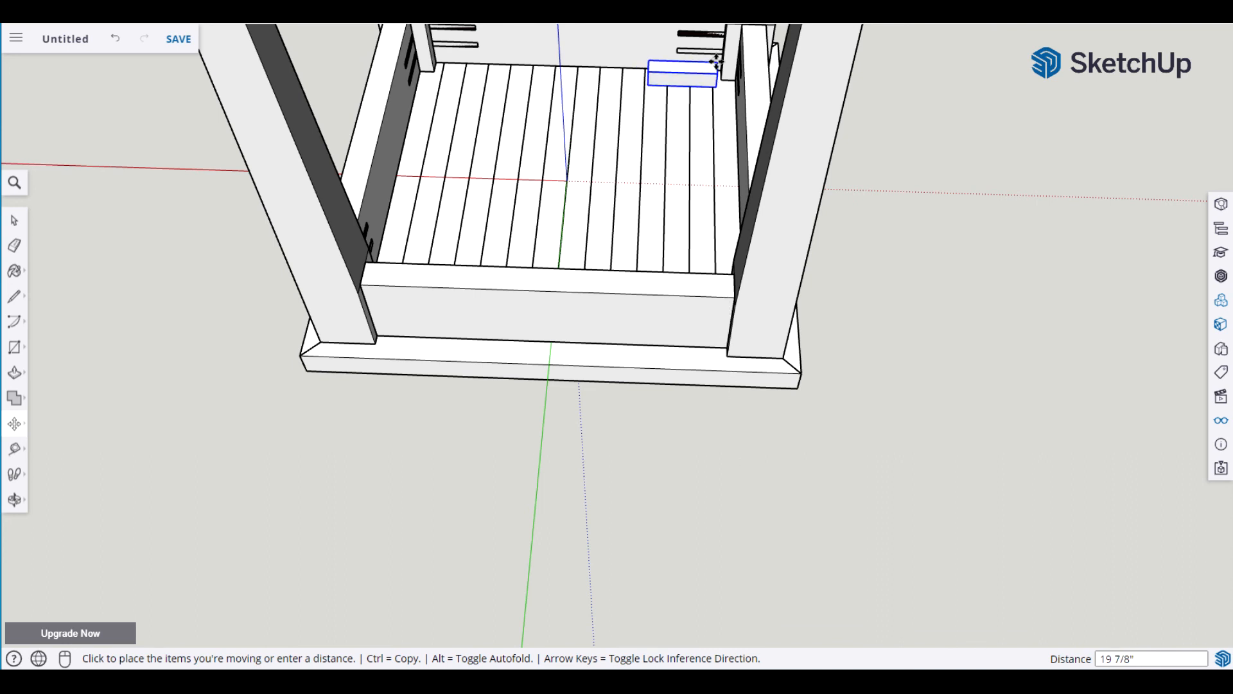
left_click(716, 62)
key("space")
scroll(679, 200, "up", 2)
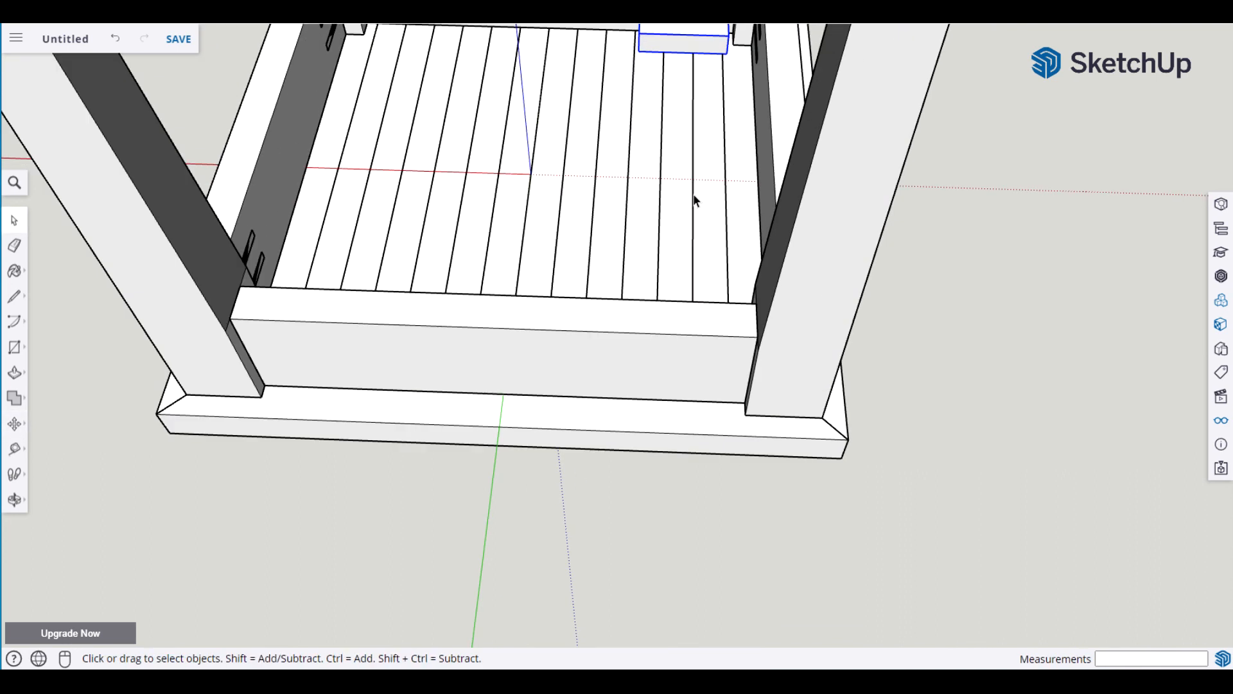
left_click(1003, 233)
Move the ConnectBlock by its upper corner about 7 1/8" along onto the inner face of Apron-1, near the leg.
key("h")
left_click_drag(1047, 273, 988, 464)
middle_click_drag(972, 306, 743, 392)
scroll(745, 398, "down", 3)
scroll(692, 393, "up", 3)
middle_click_drag(599, 346, 710, 597)
middle_click_drag(690, 538, 600, 493)
scroll(595, 490, "up", 4)
scroll(578, 485, "up", 1)
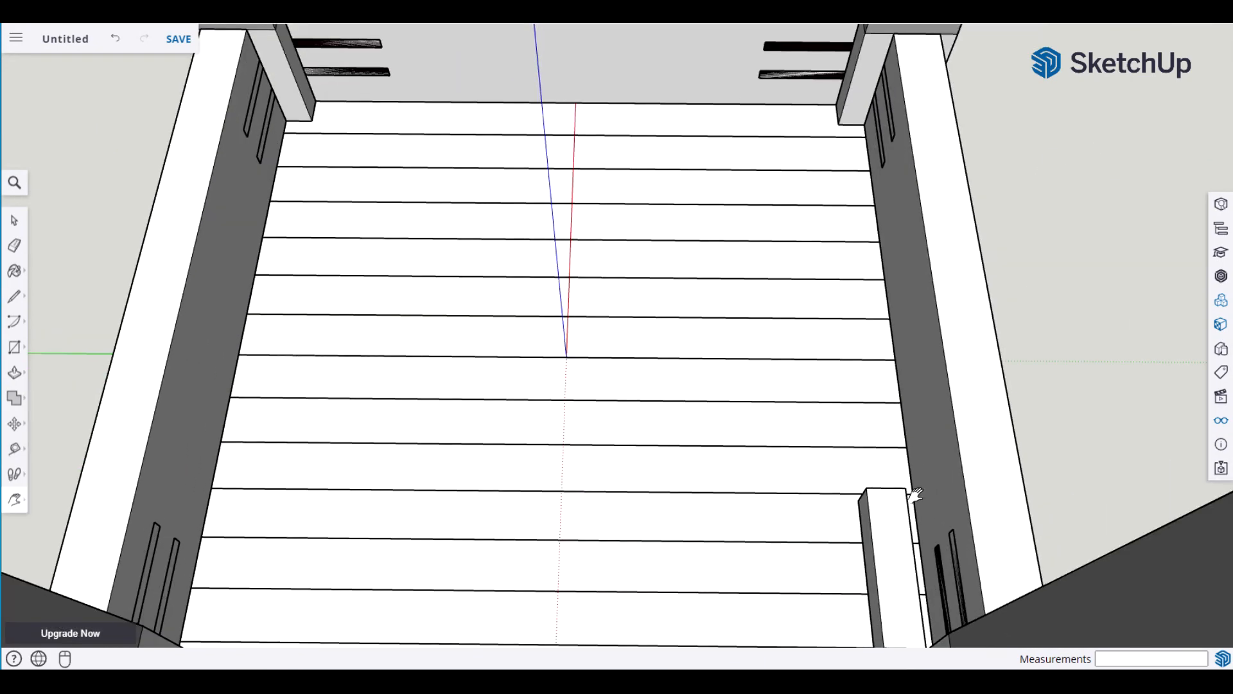
key("space")
left_click(899, 535)
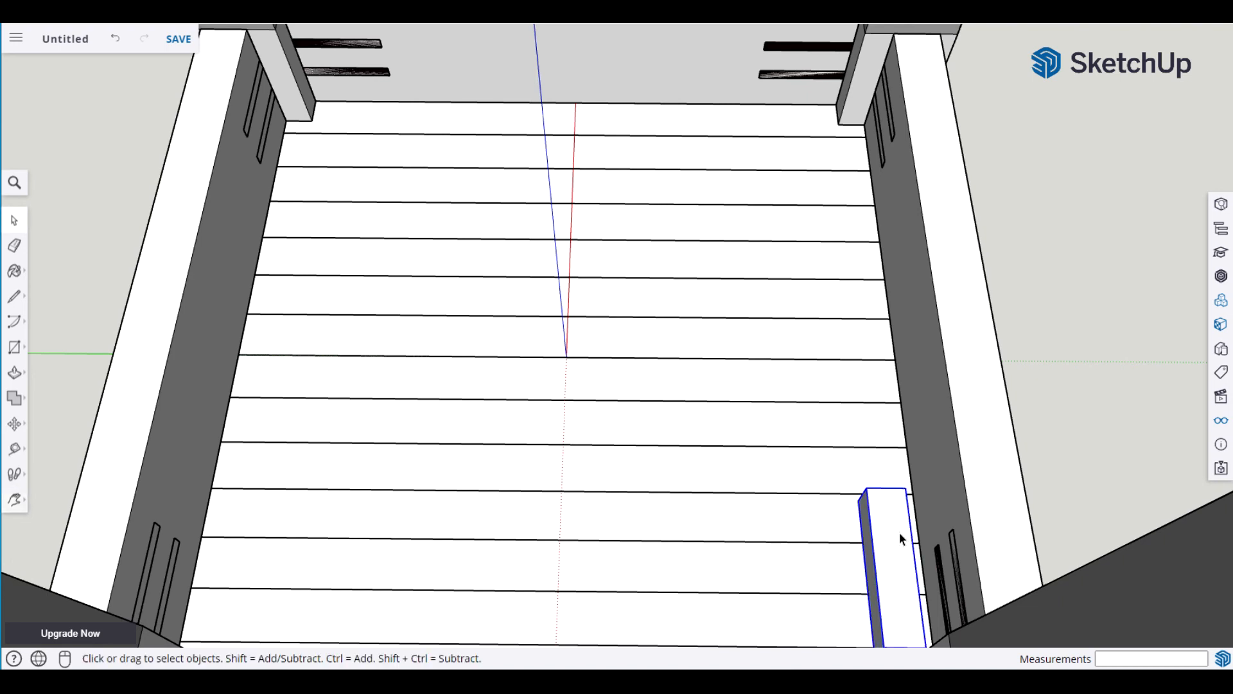
key("m")
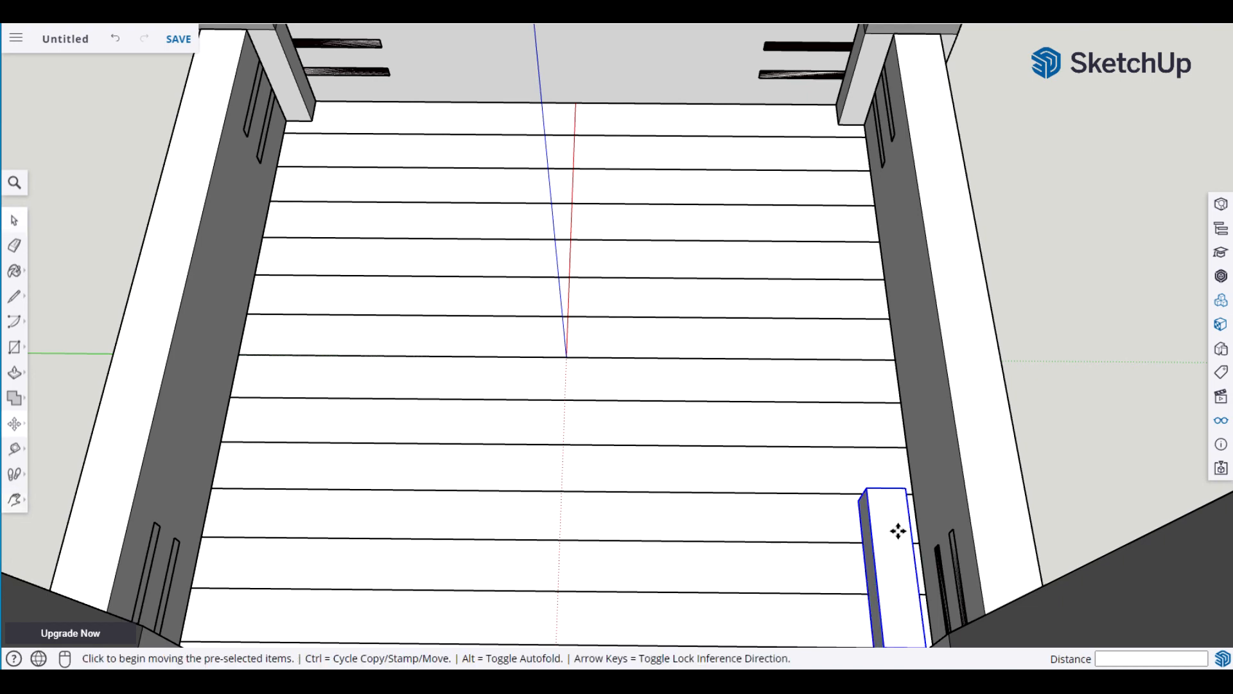
left_click(907, 490)
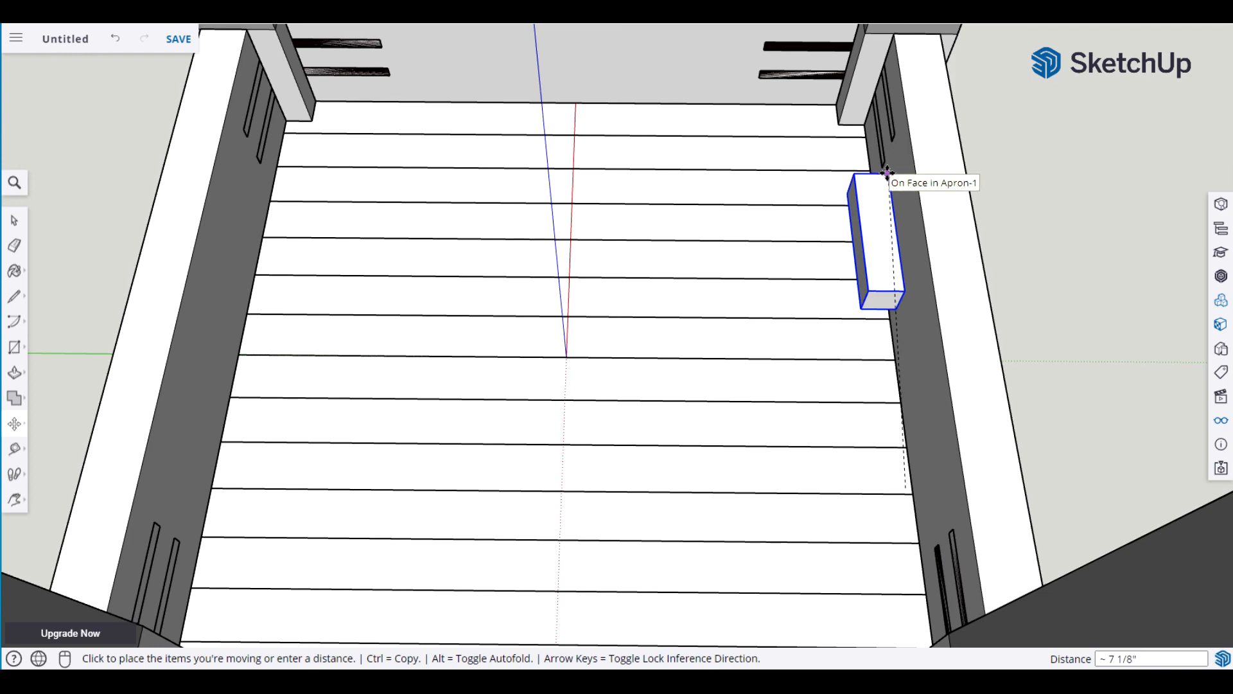
left_click(887, 172)
key("space")
Lower the ConnectBlock about 9/16" along the apron's face so it rests on the tabletop slats.
middle_click_drag(834, 374, 773, 165)
scroll(803, 252, "up", 3)
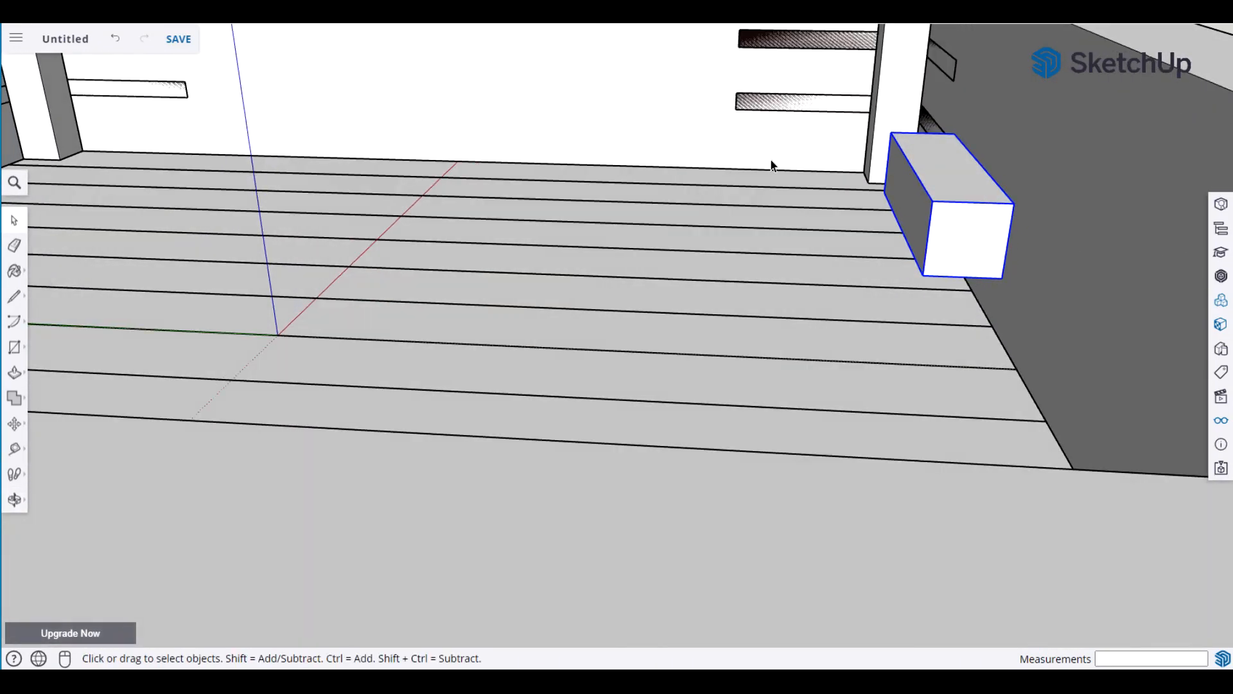
left_click(997, 289)
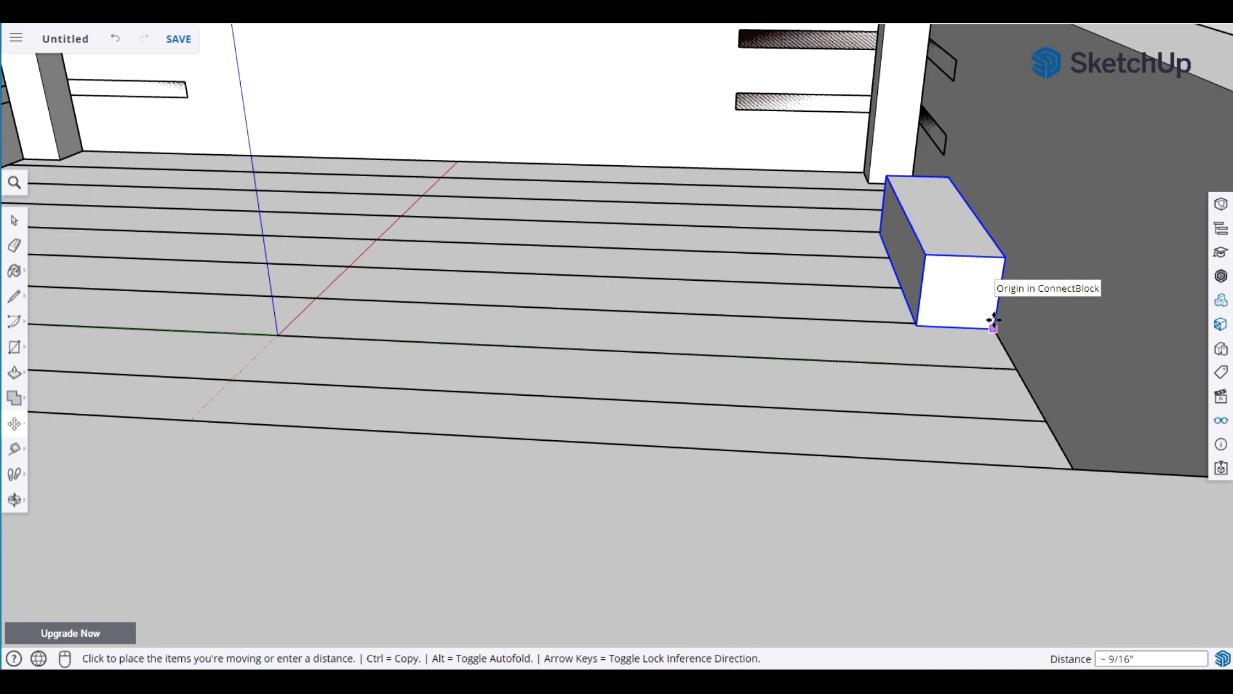
left_click(993, 320)
key("space")
Hide the leg and apron frame, leaving the tabletop and ConnectBlock exposed.
middle_click_drag(976, 361, 922, 369)
scroll(922, 368, "down", 6)
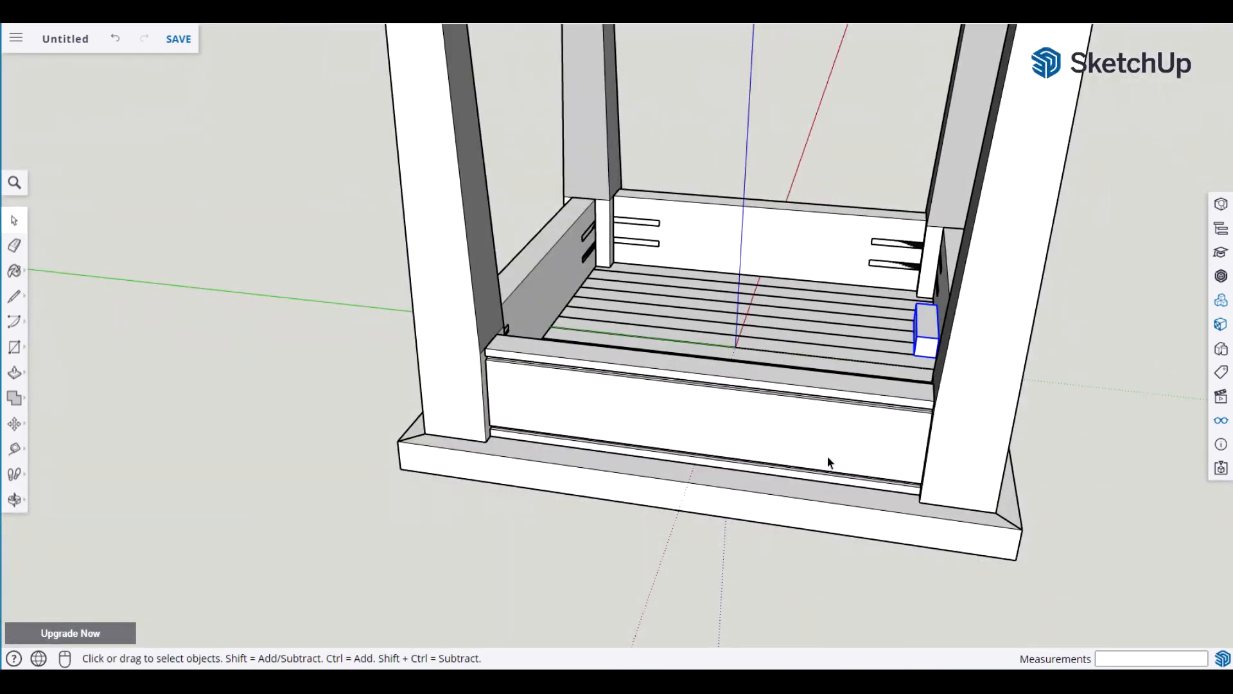
left_click(807, 442)
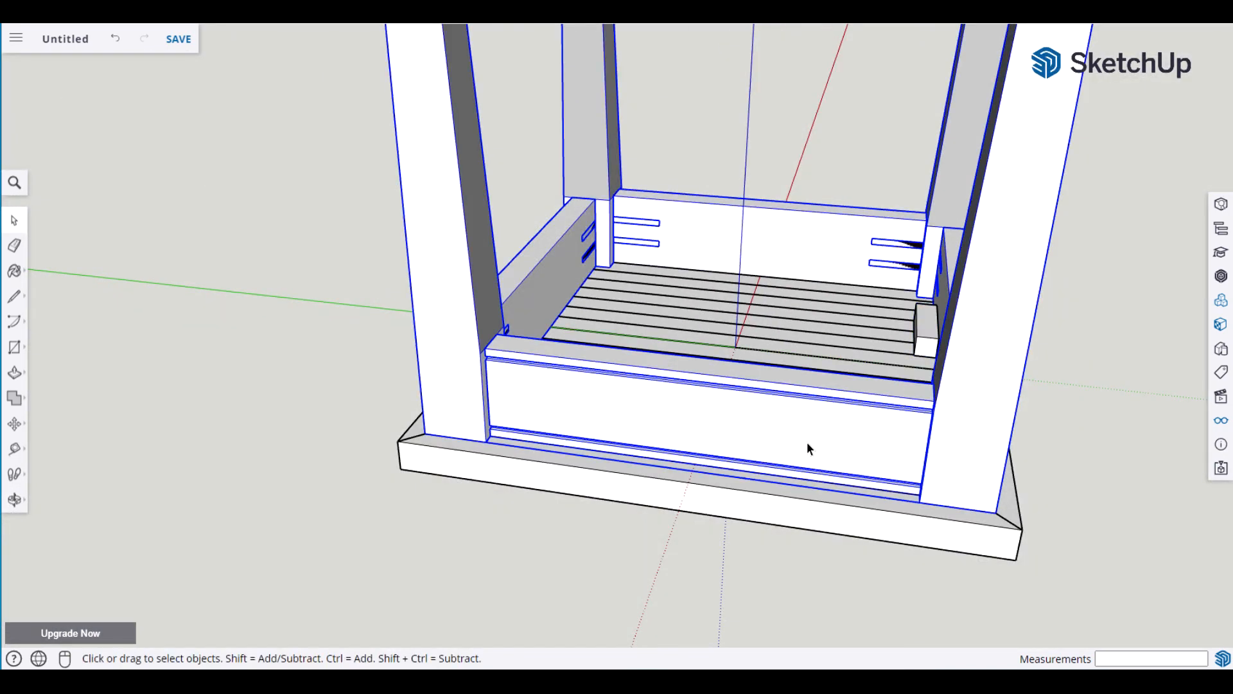
left_click(783, 559)
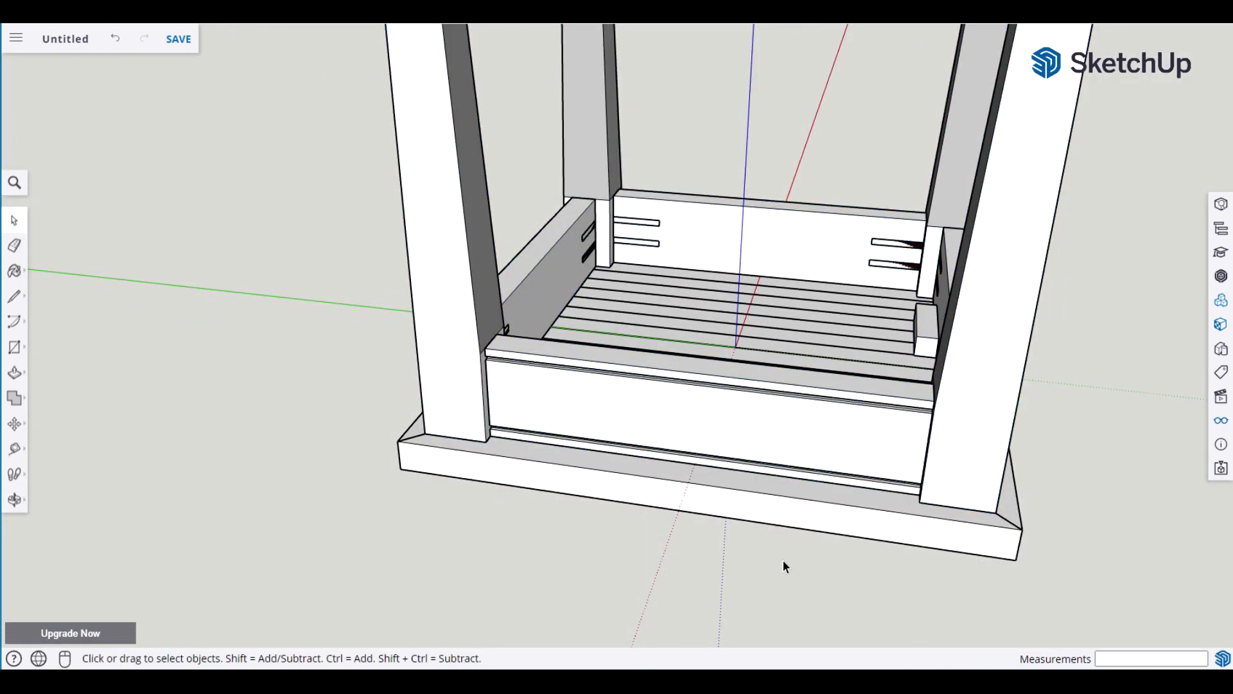
left_click(800, 450)
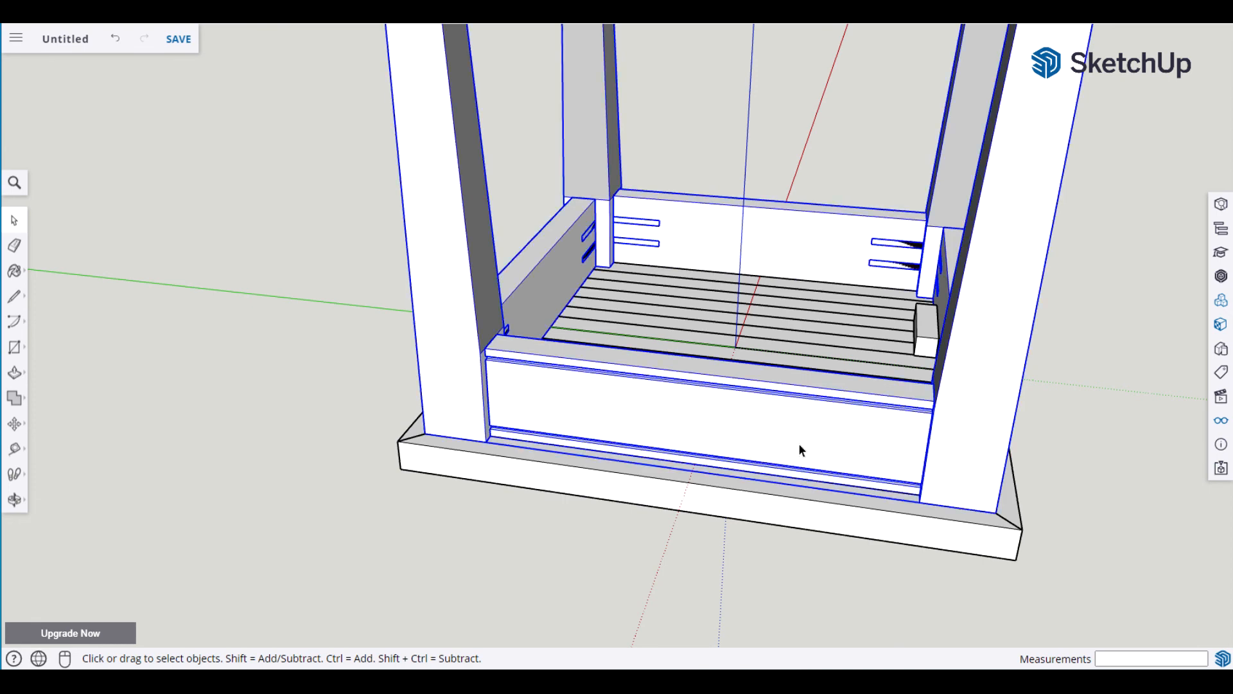
right_click(799, 450)
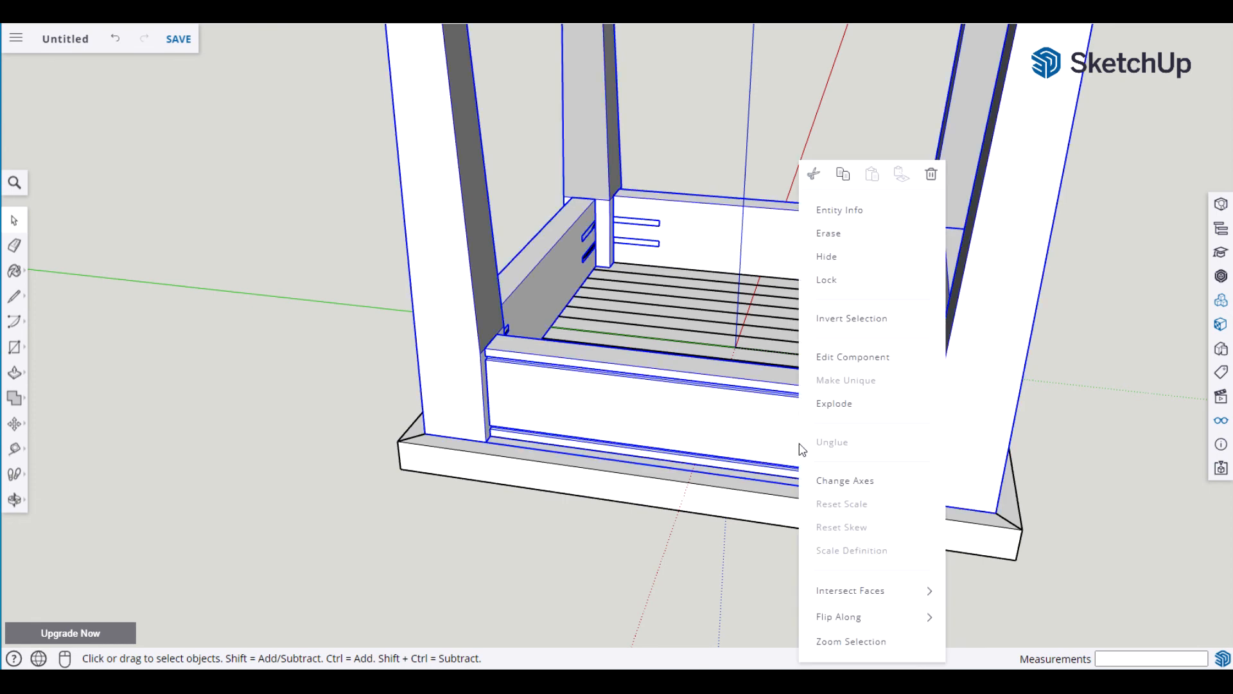
left_click(827, 257)
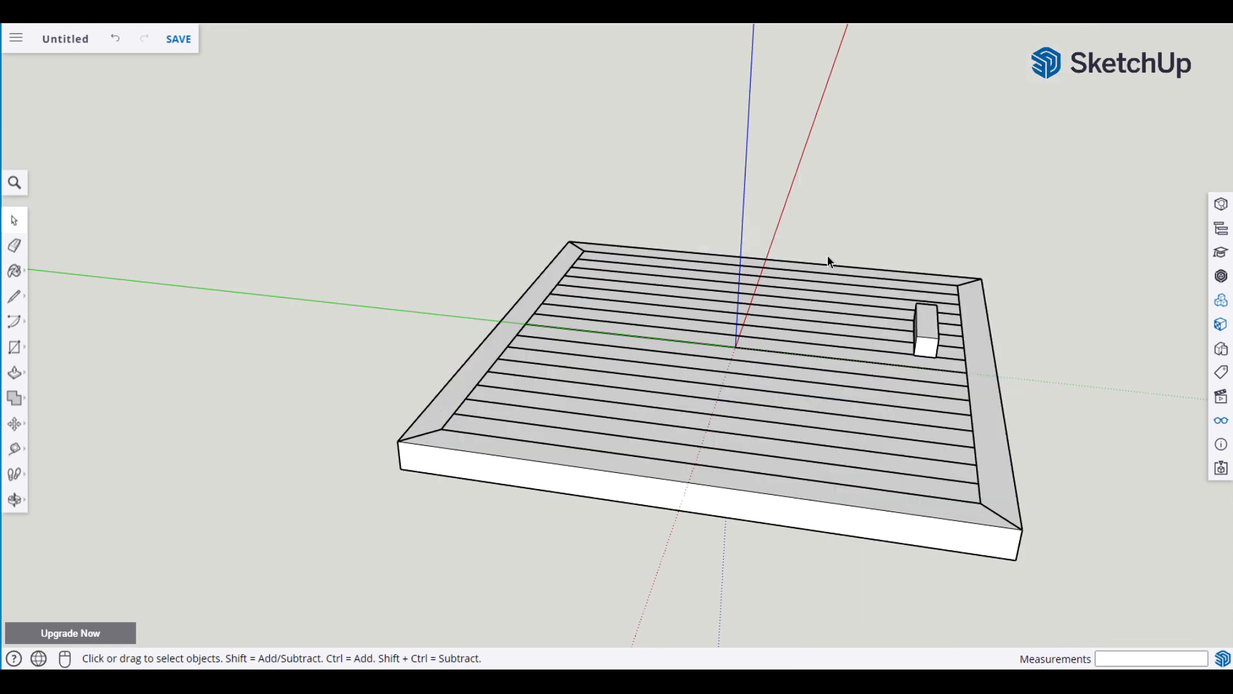
Copy the ConnectBlock about 7 15/16" parallel to the red axis along the same side of the tabletop.
left_click(927, 348)
key("m")
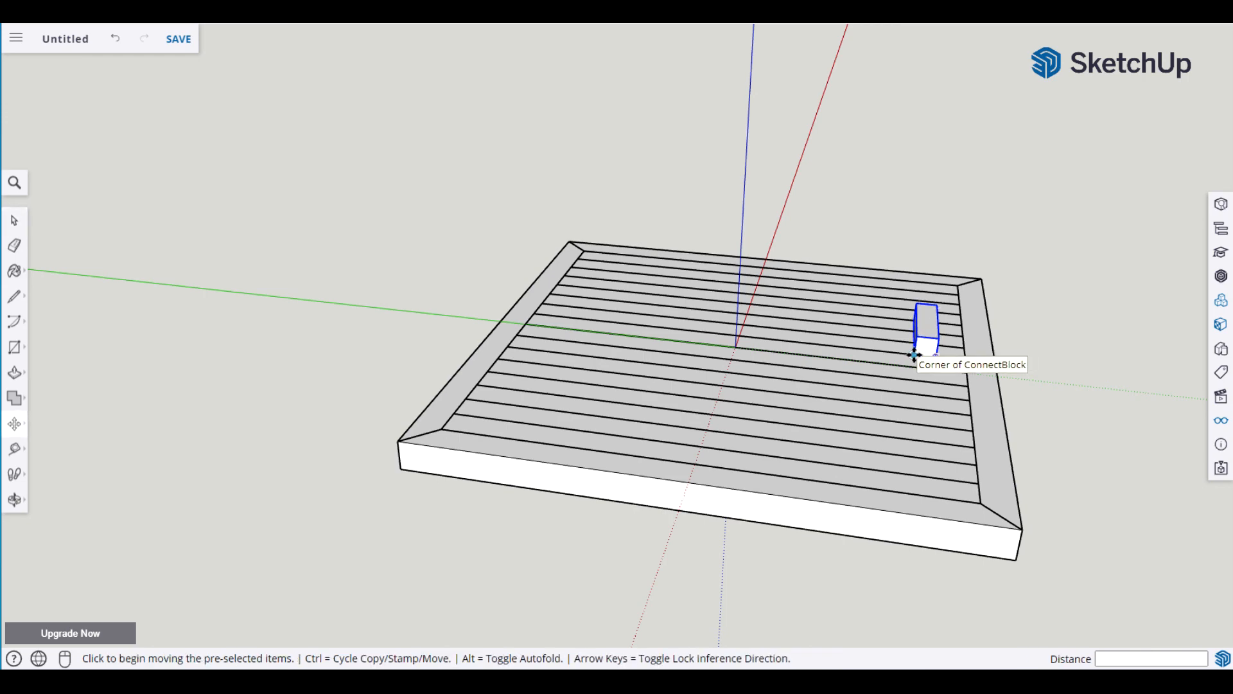
left_click(914, 355)
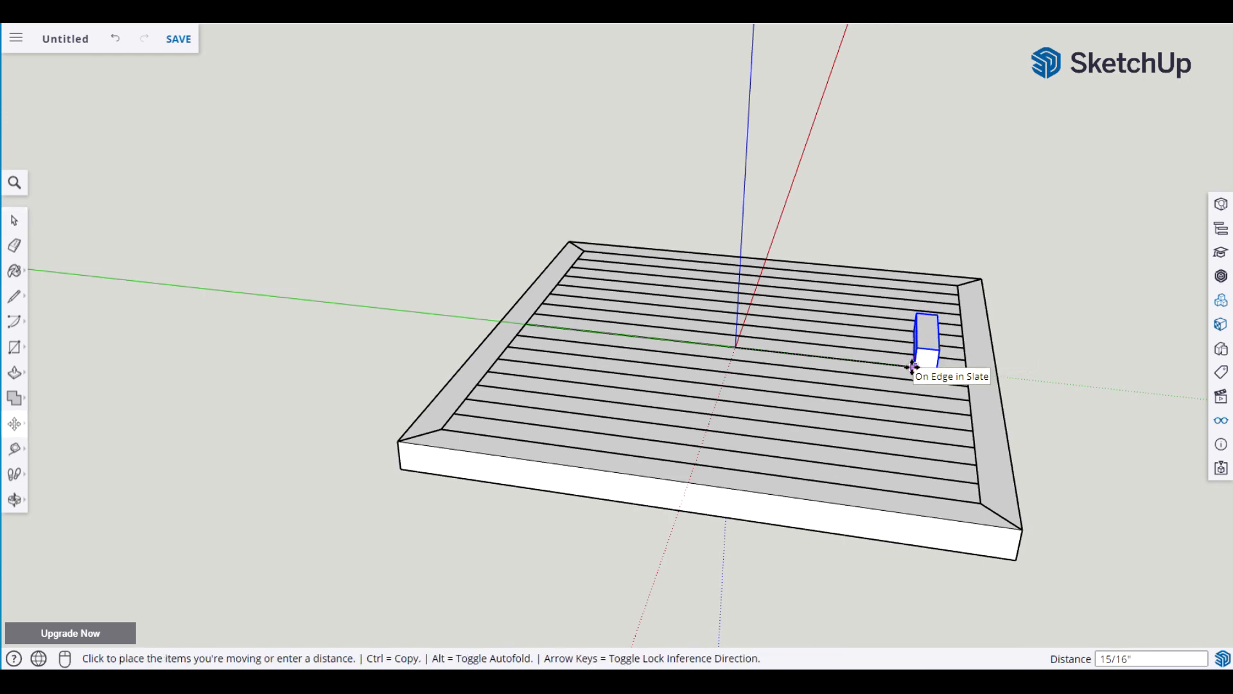
key("ctrl")
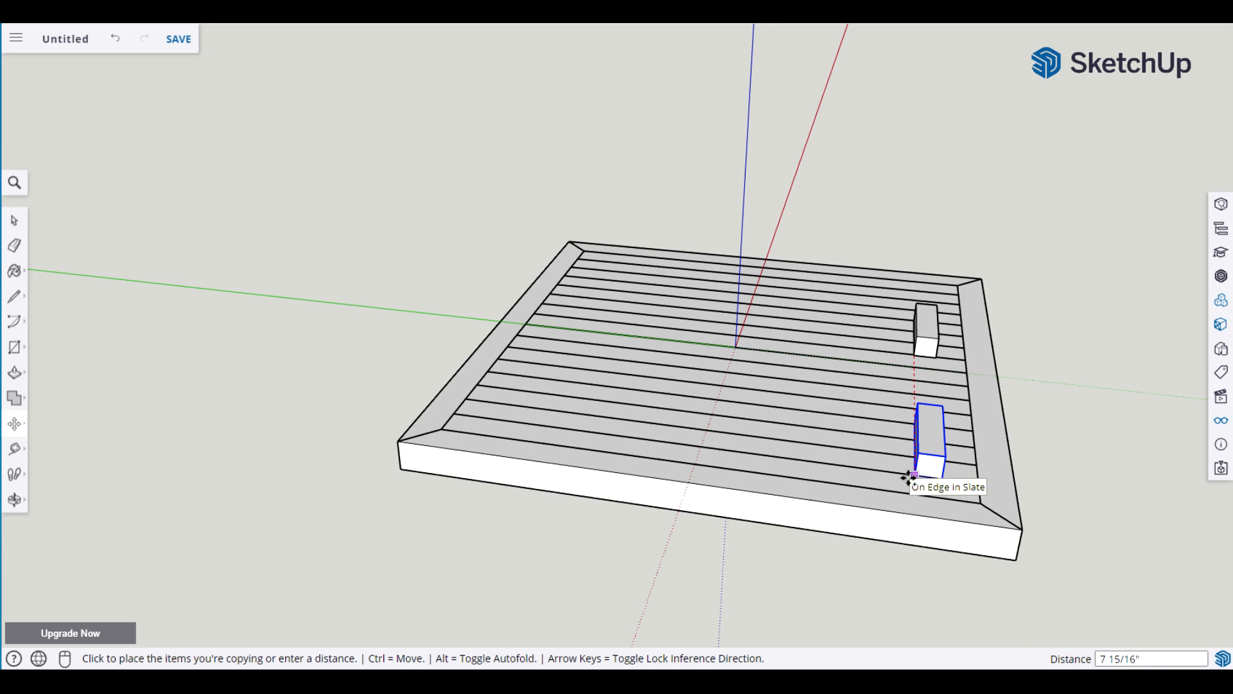
left_click(908, 477)
key("space")
left_click(1093, 413)
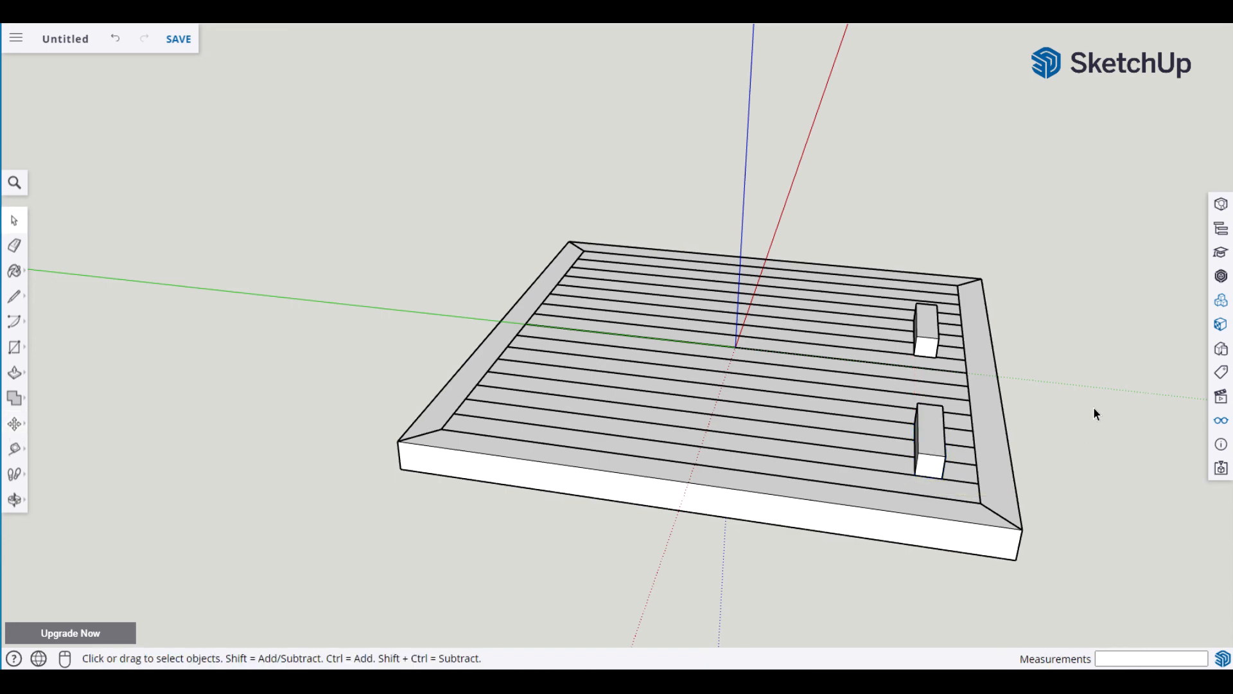
right_click(834, 172)
left_click(812, 171)
right_click(690, 305)
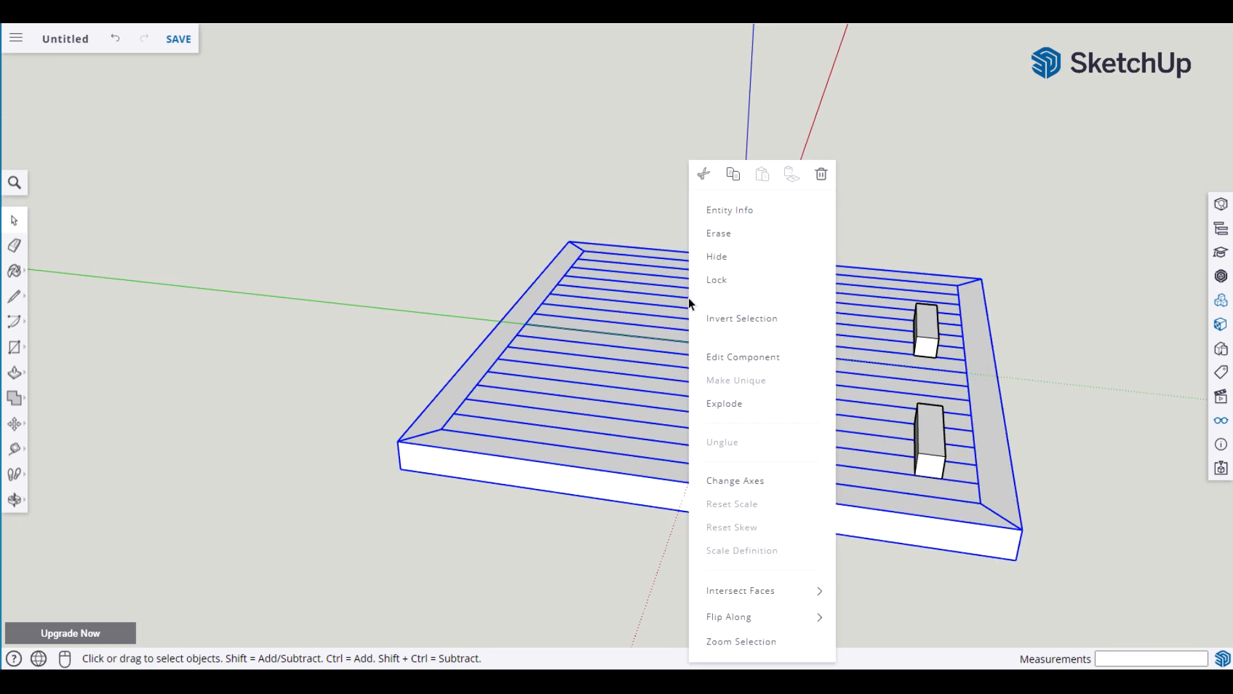
left_click(414, 162)
left_click(414, 162)
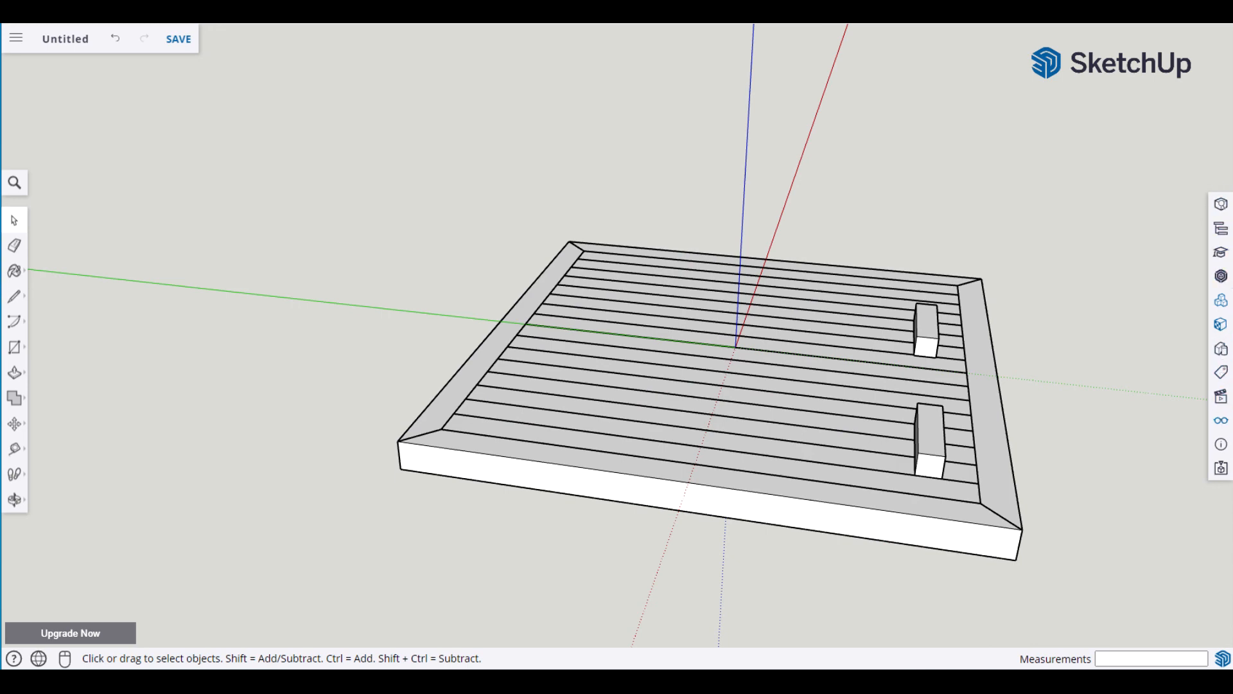
Unhide the leg and apron frame by temporarily showing hidden objects, and clear the selection.
left_click(1221, 421)
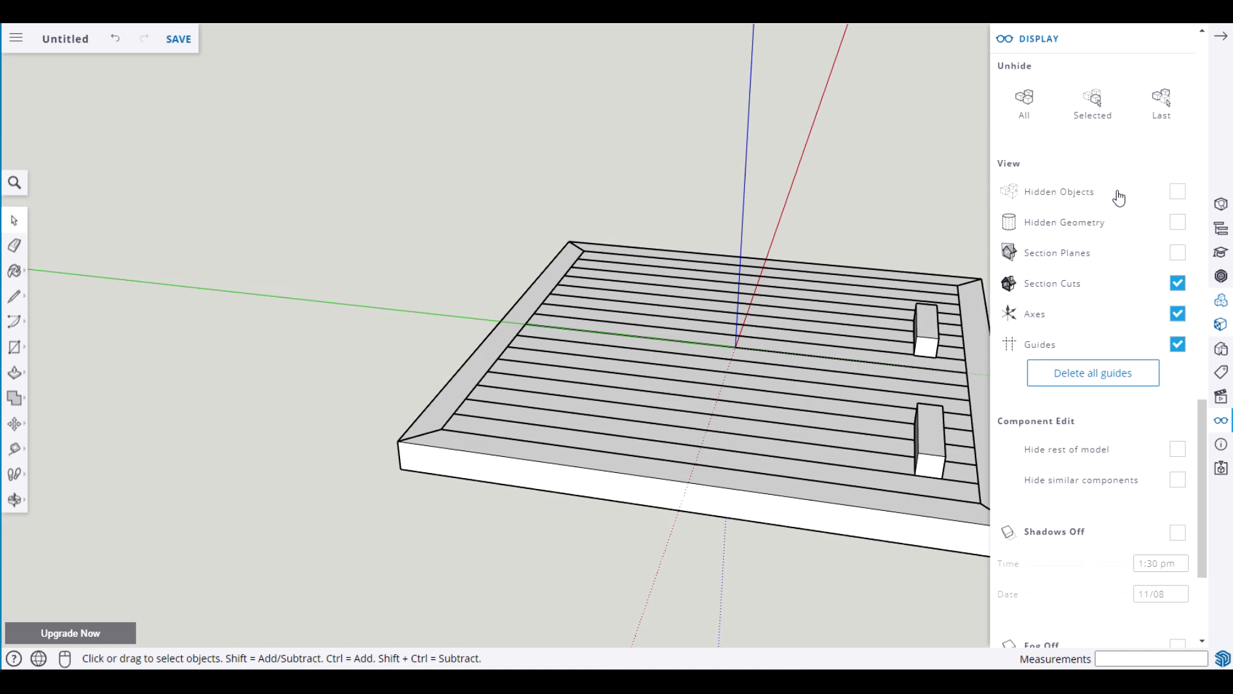
left_click(1177, 191)
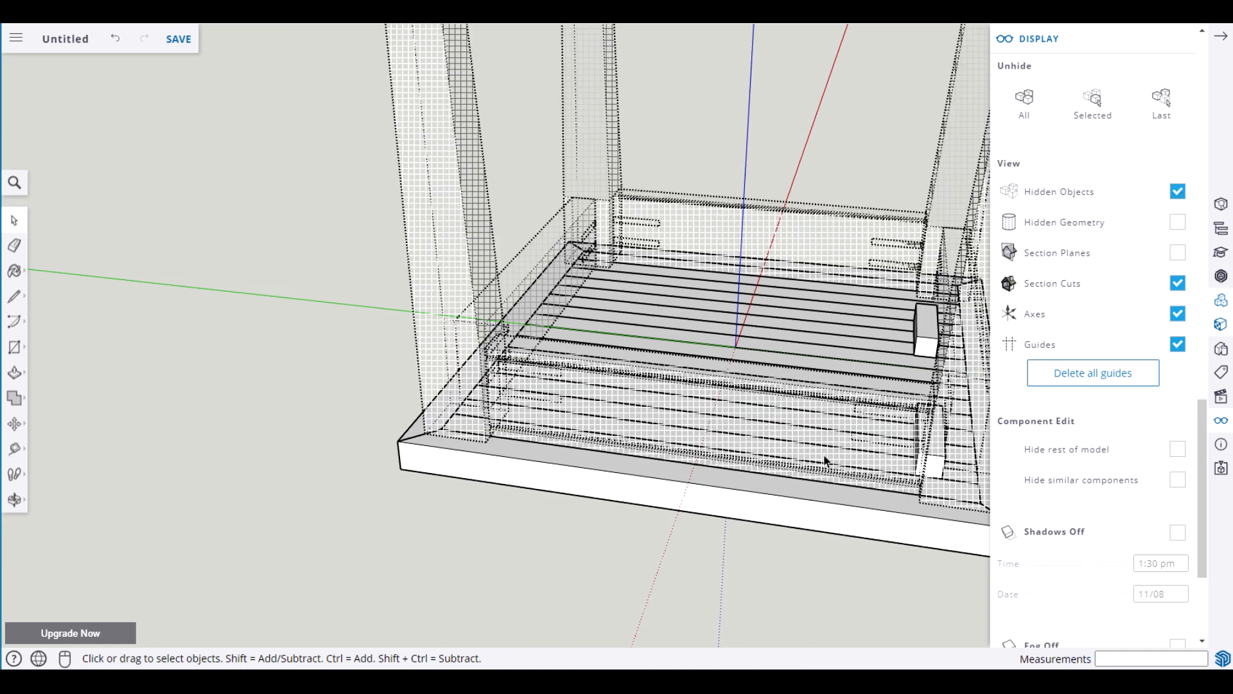
right_click(804, 441)
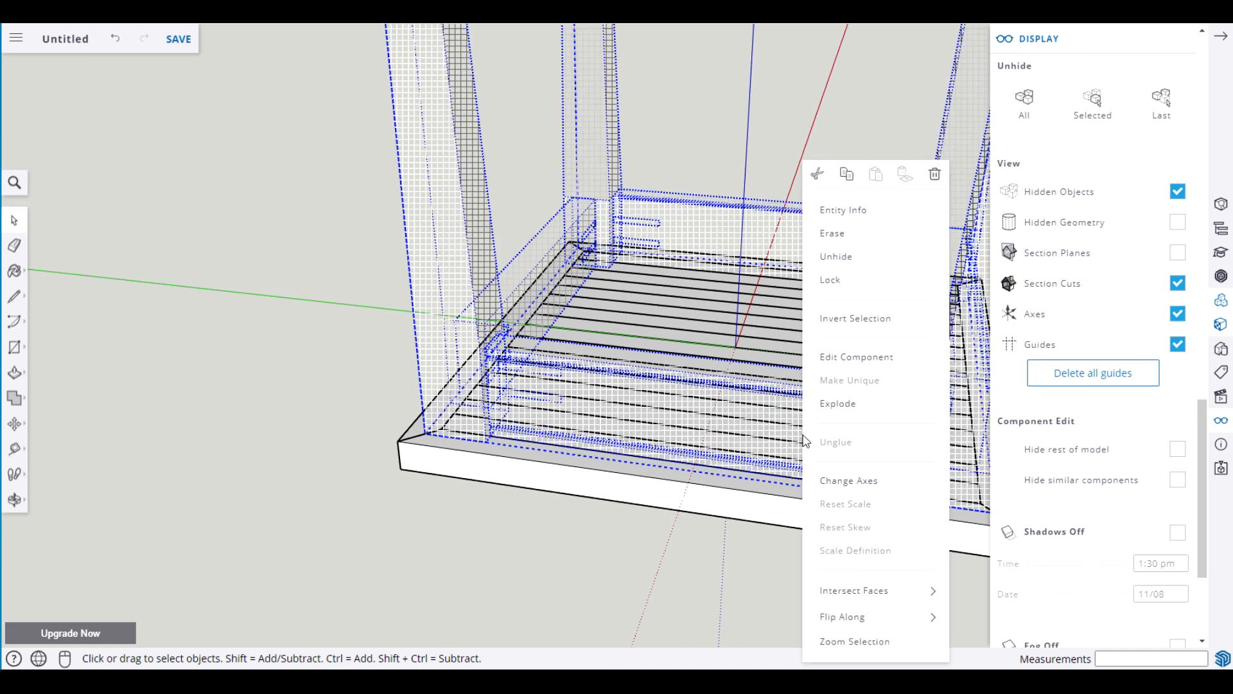
left_click(846, 257)
left_click(1177, 191)
left_click(1219, 38)
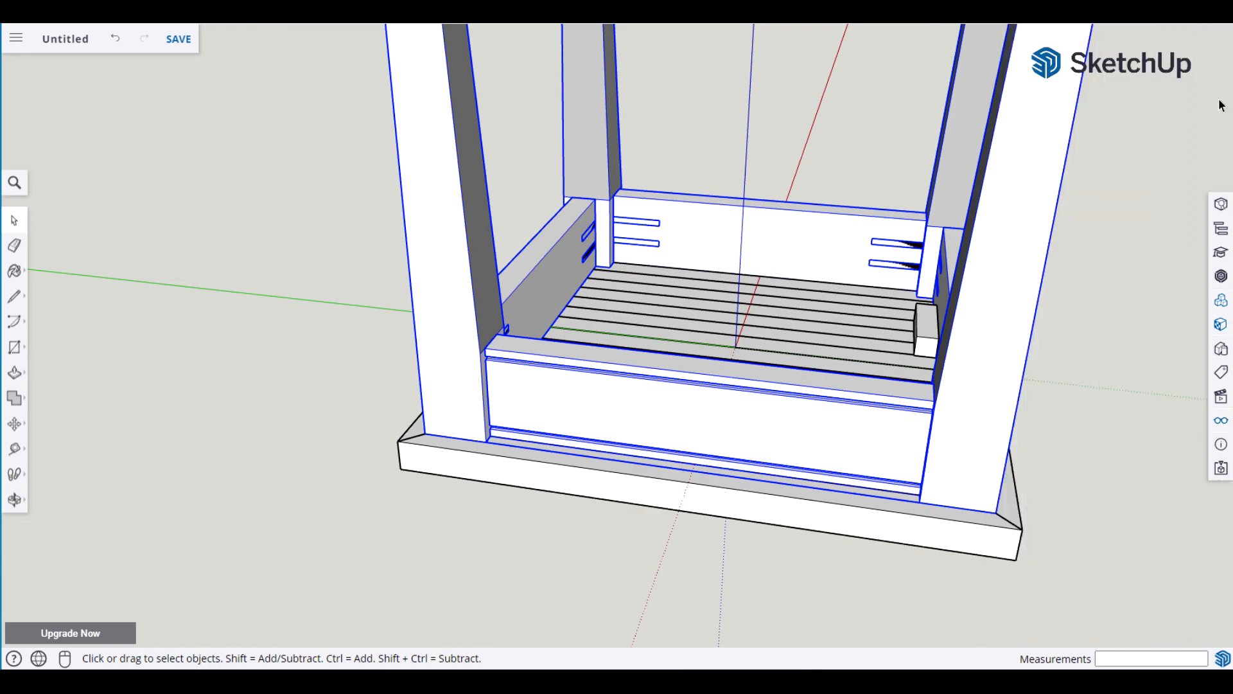
left_click(1071, 406)
Move the ConnectBlock nearest the table leg by its upper corner along Apron-1, away from the leg and toward the other block.
middle_click_drag(757, 564, 856, 546)
scroll(754, 572, "up", 5)
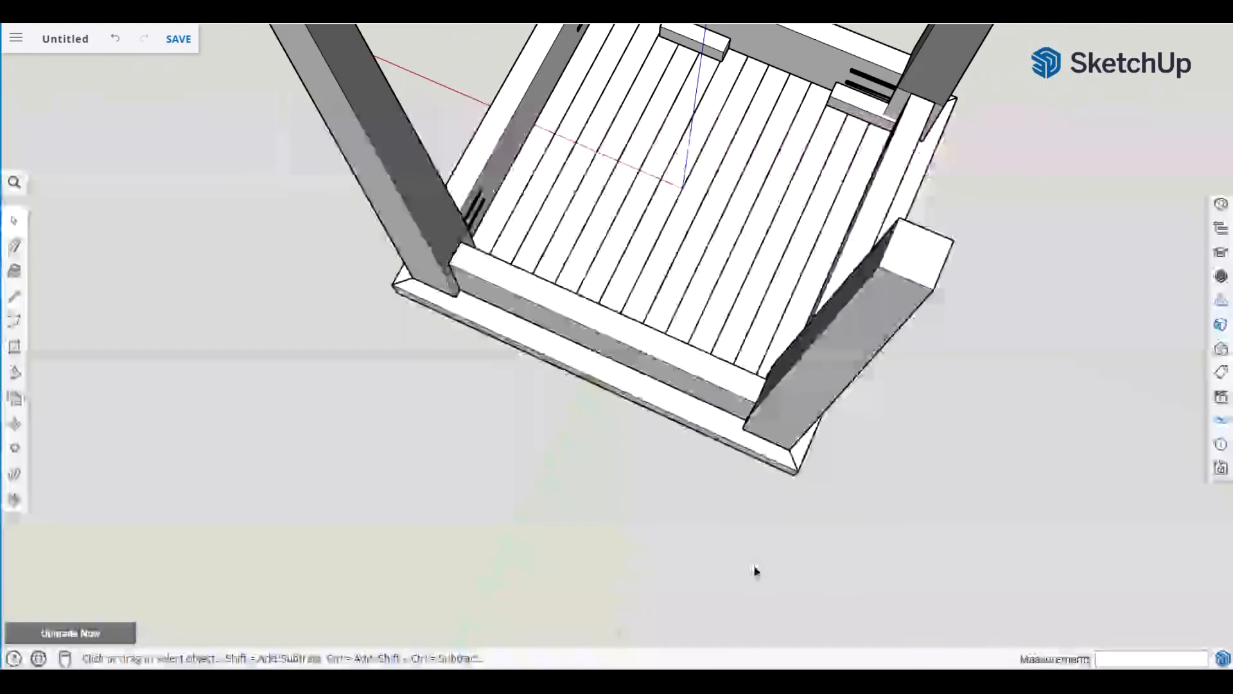
scroll(717, 249, "up", 4)
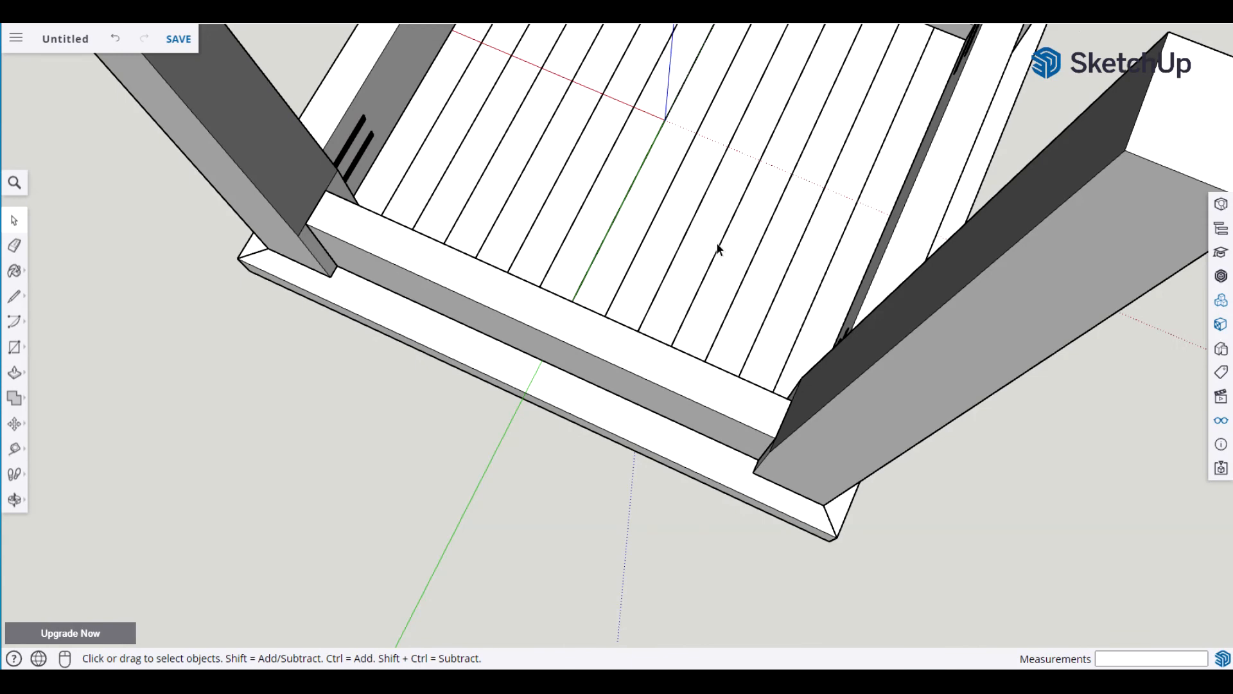
key("h")
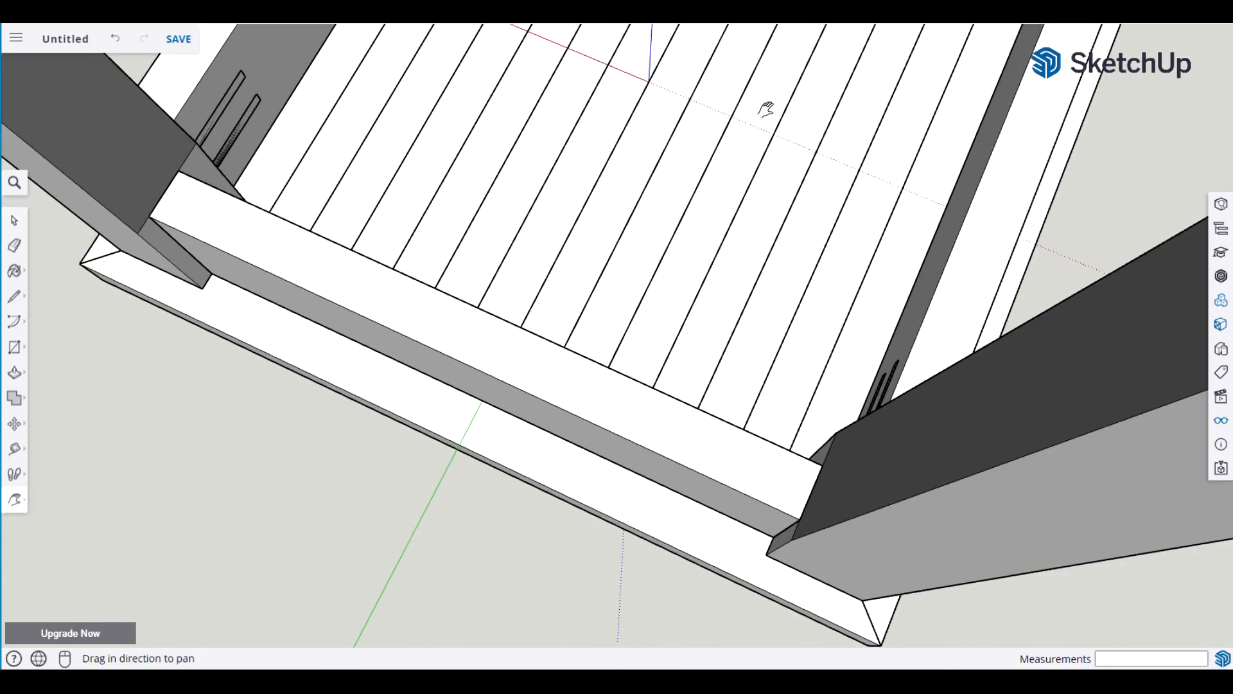
left_click_drag(765, 110, 723, 433)
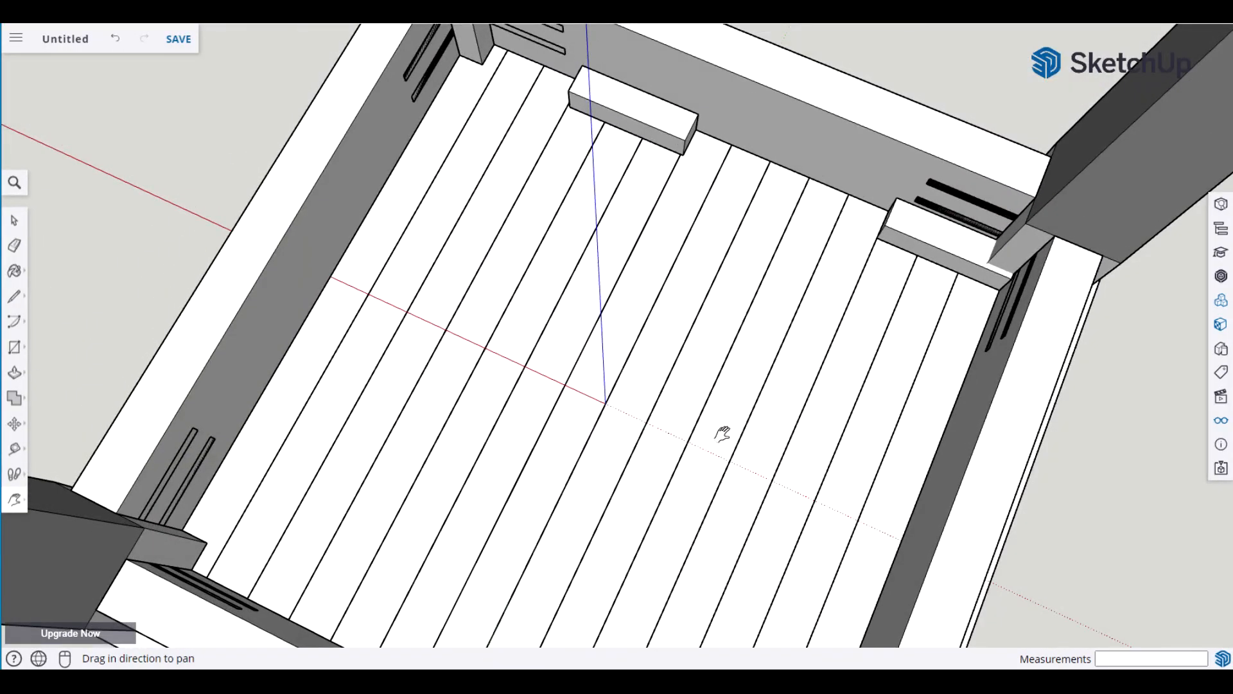
key("space")
left_click(910, 225)
key("m")
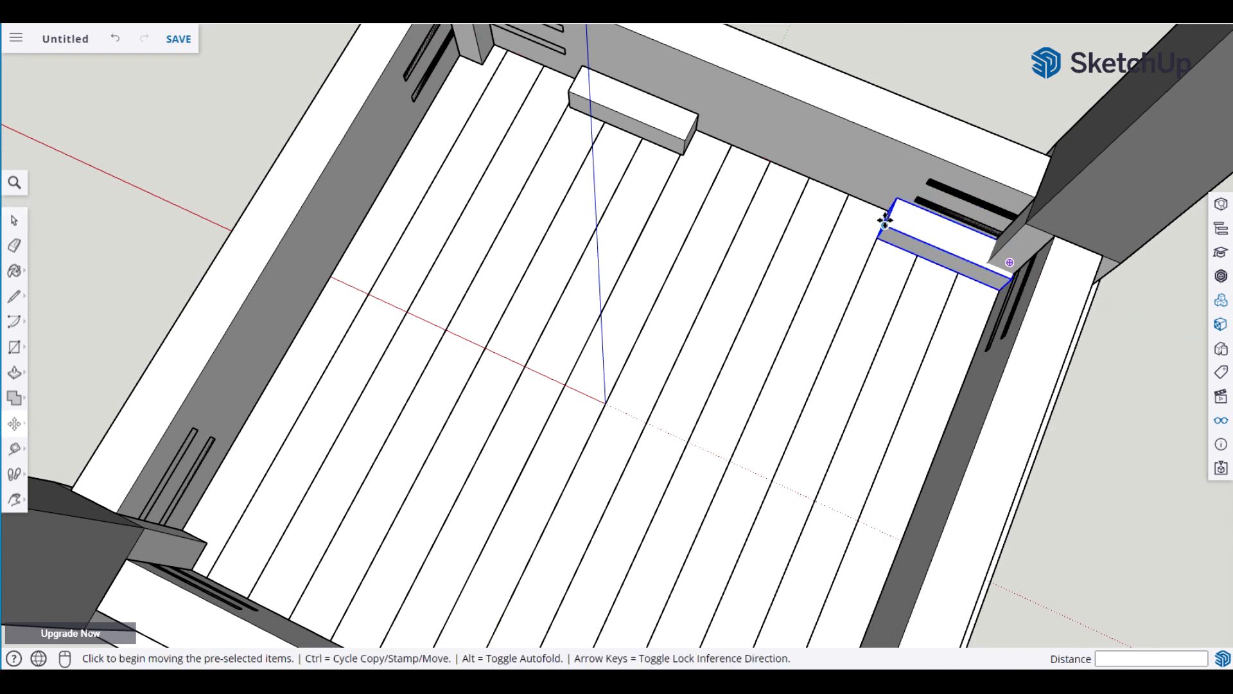
left_click(882, 226)
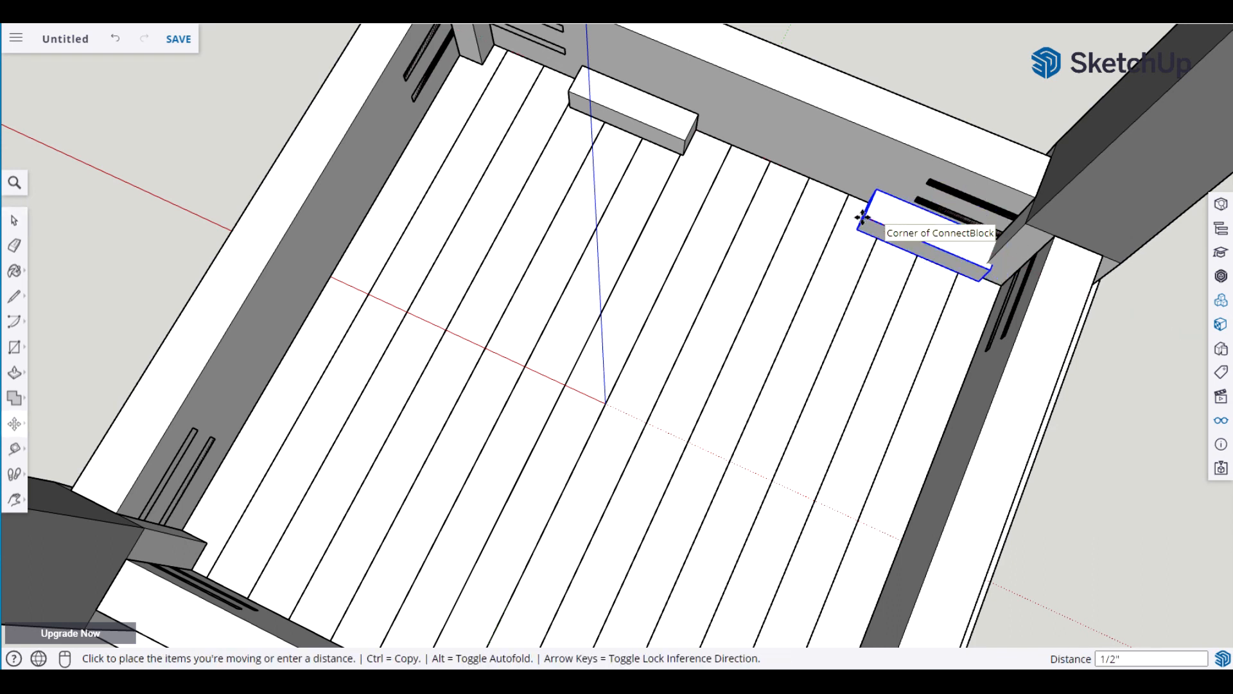
left_click(822, 203)
key("space")
left_click(797, 232)
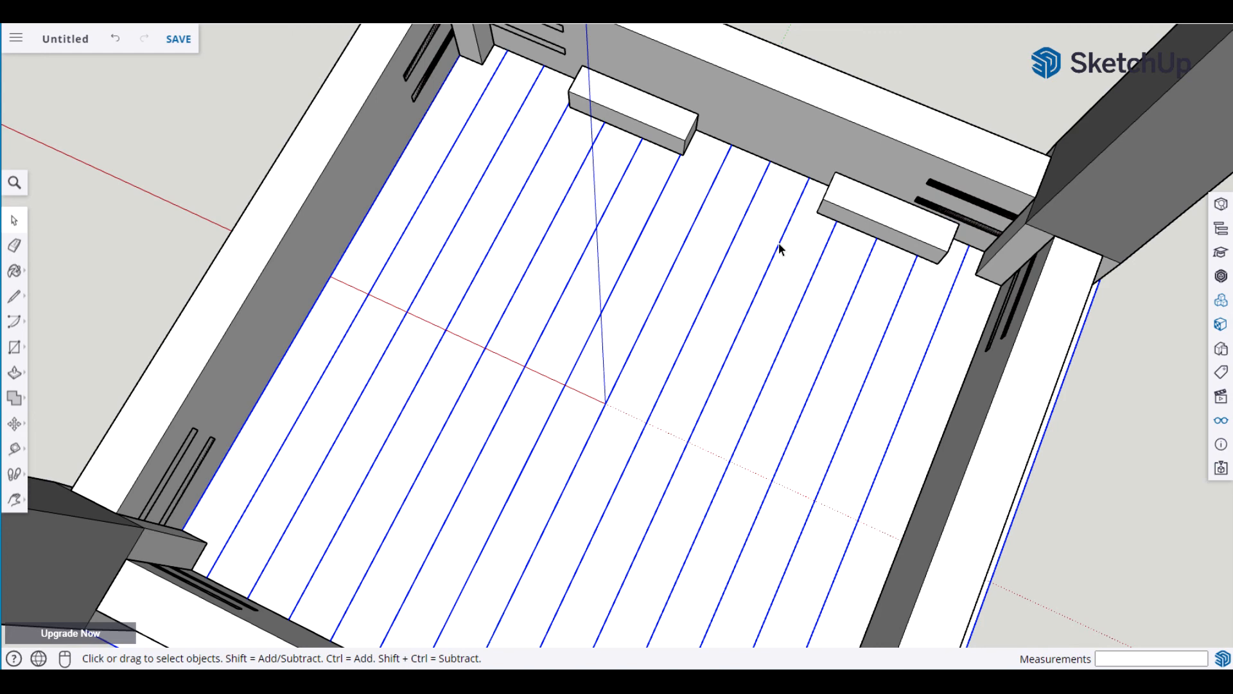
Copy both ConnectBlocks about 13 3/8" across the tabletop onto the inner face of Apron-2.
middle_click_drag(788, 237, 740, 154)
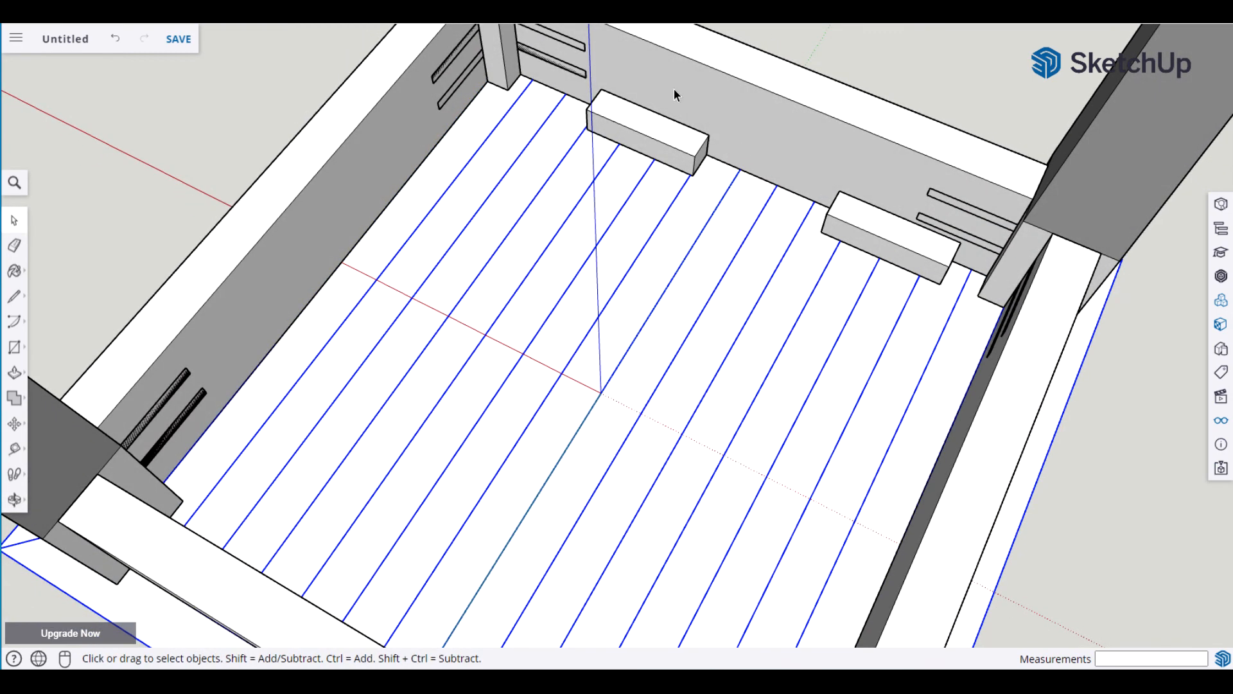
middle_click_drag(516, 344, 195, 248)
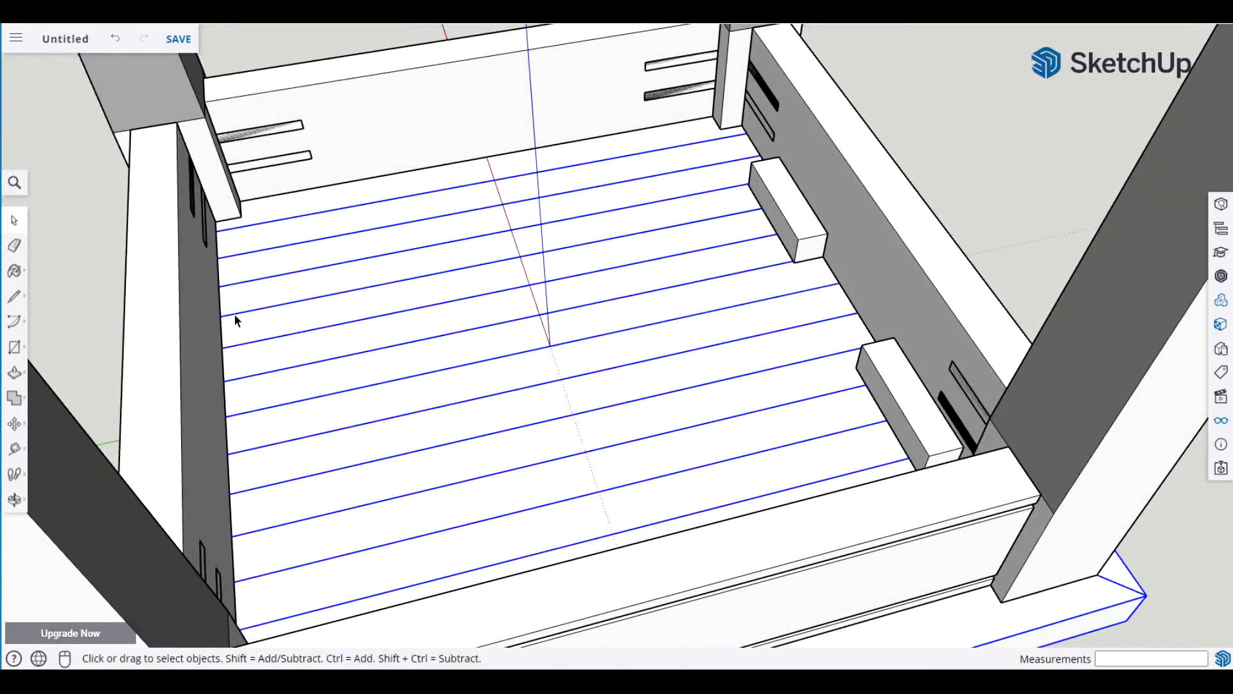
left_click(802, 208)
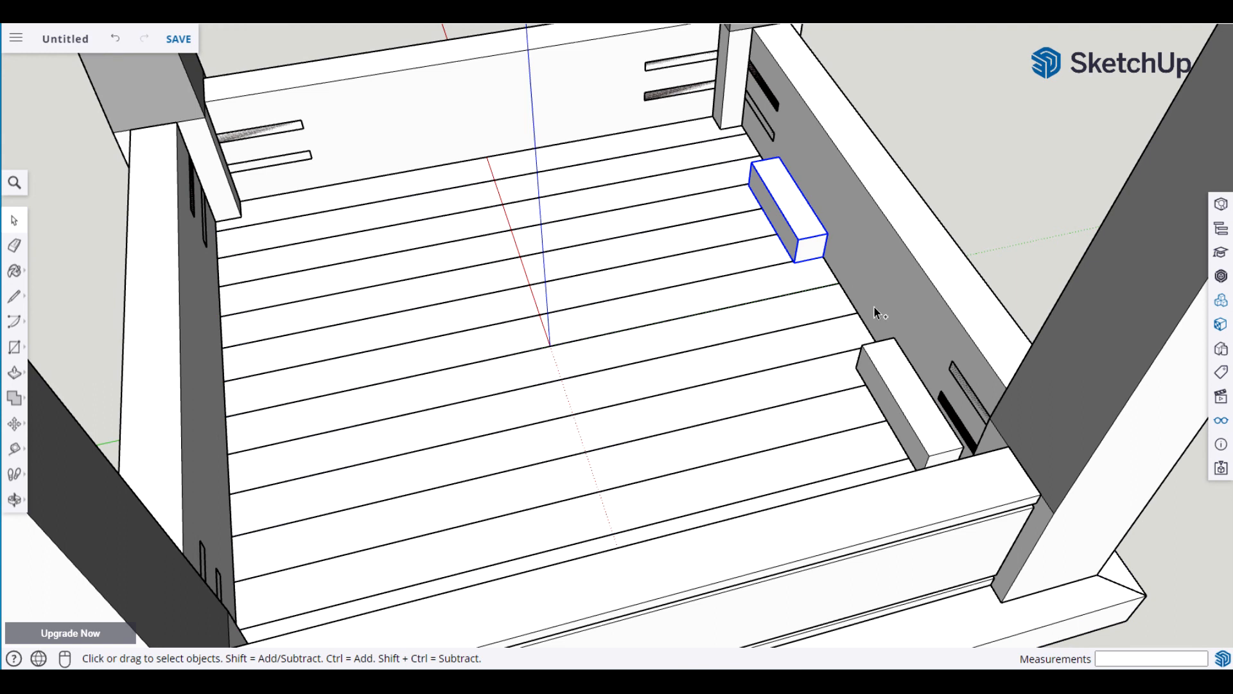
left_click(883, 367, "ctrl")
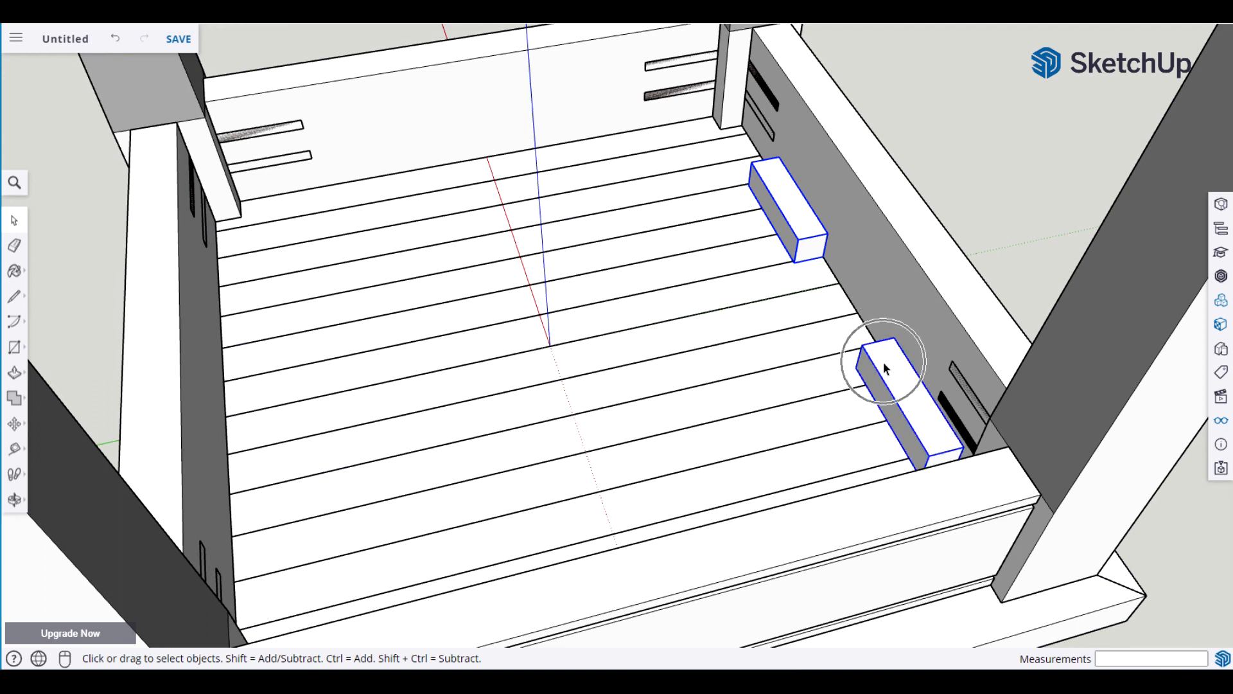
key("m")
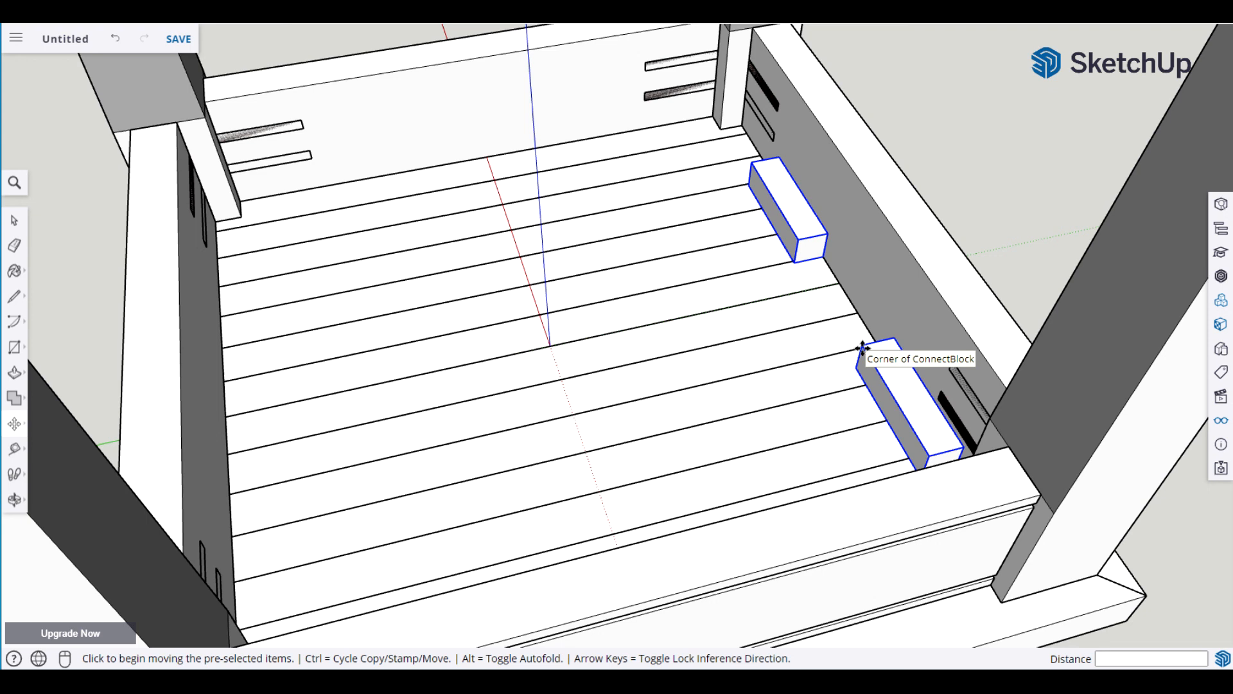
left_click(863, 348)
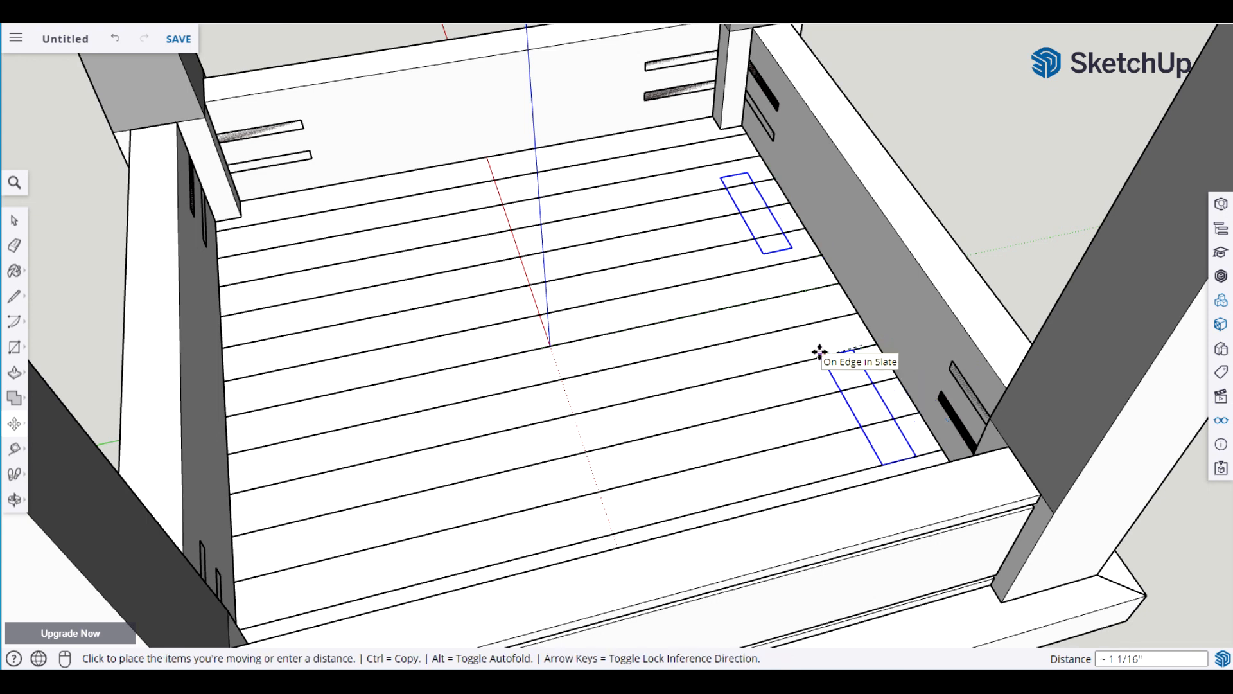
key("ctrl")
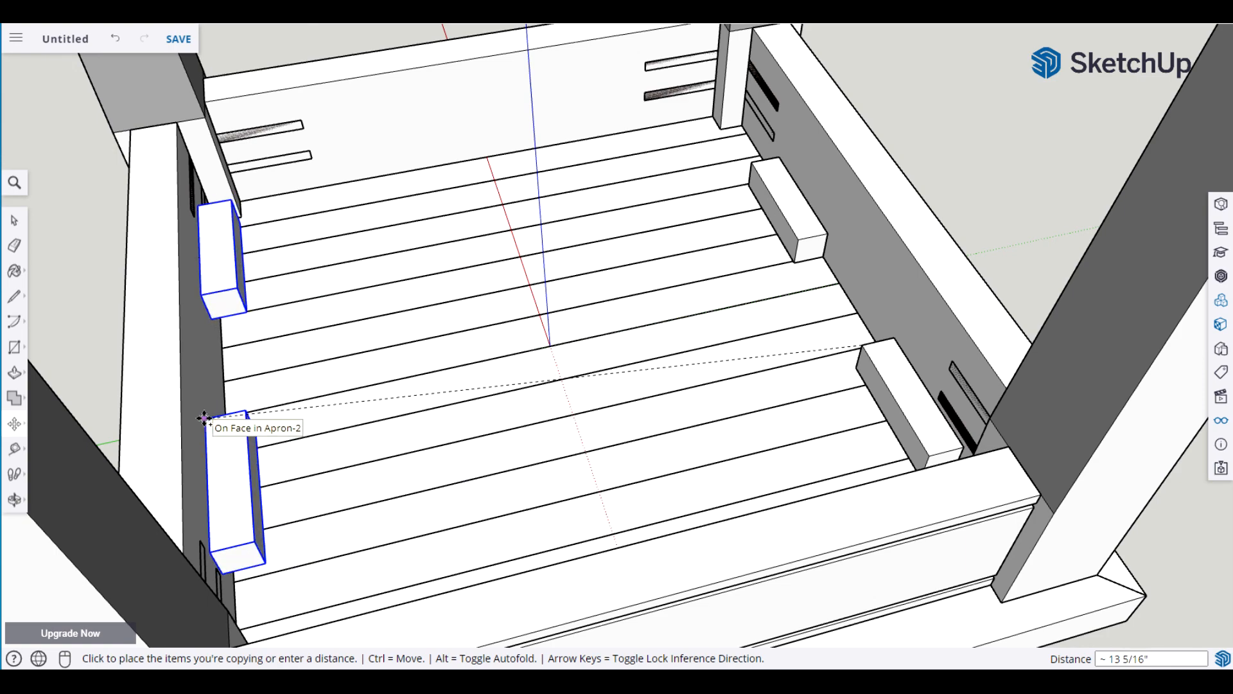
left_click(212, 409)
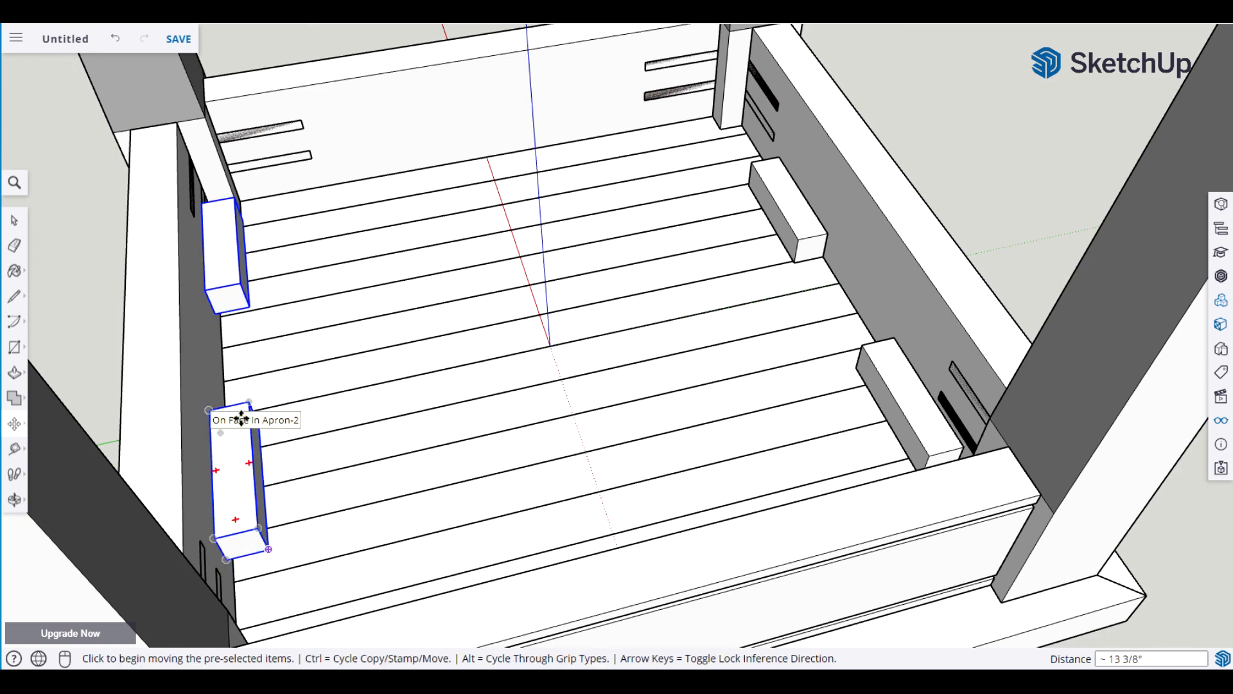
key("space")
Lower the two copied ConnectBlocks by a bottom corner so they rest on the tabletop slats along Apron-2.
middle_click_drag(338, 435, 118, 315)
scroll(297, 350, "up", 5)
scroll(314, 363, "up", 1)
middle_click_drag(632, 275, 317, 345)
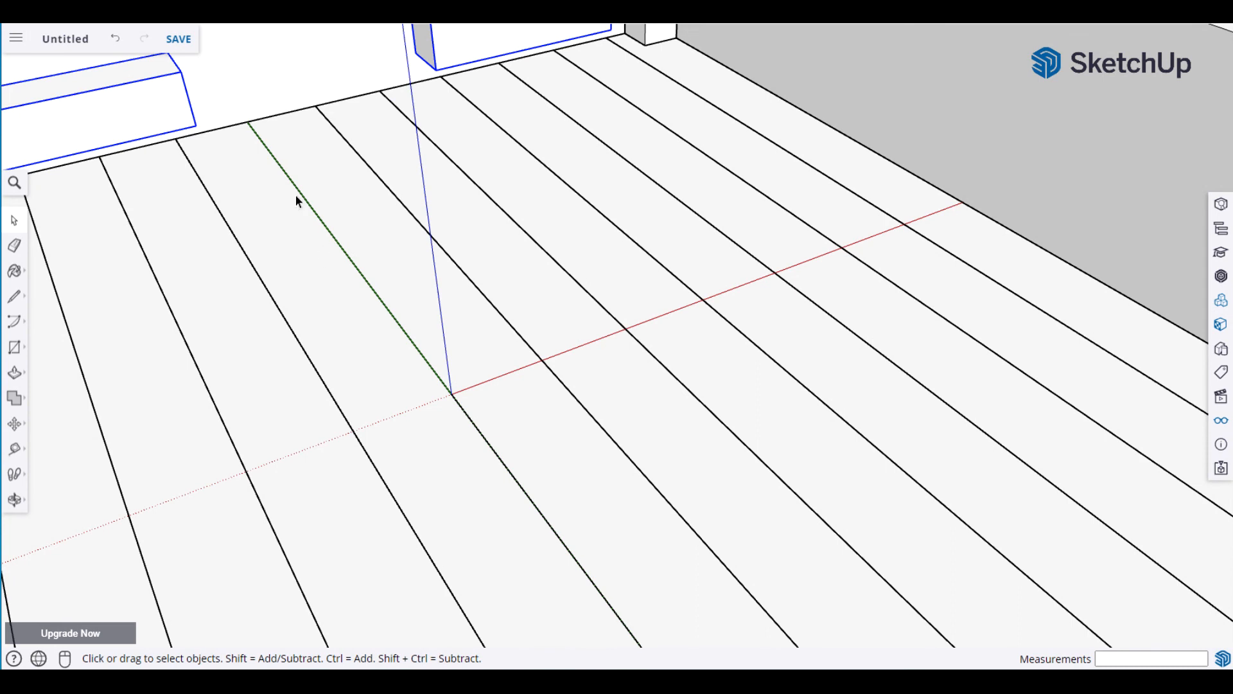
key("m")
left_click(196, 123)
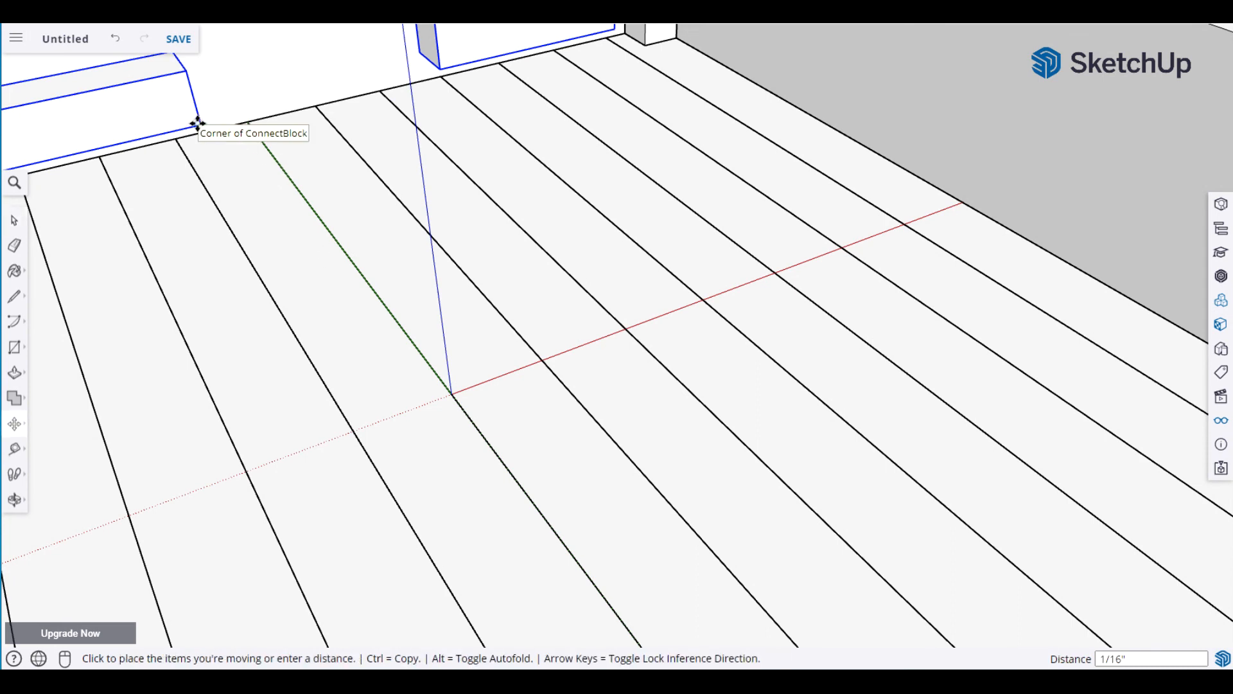
left_click(225, 152)
key("space")
scroll(256, 168, "down", 4)
left_click(268, 194)
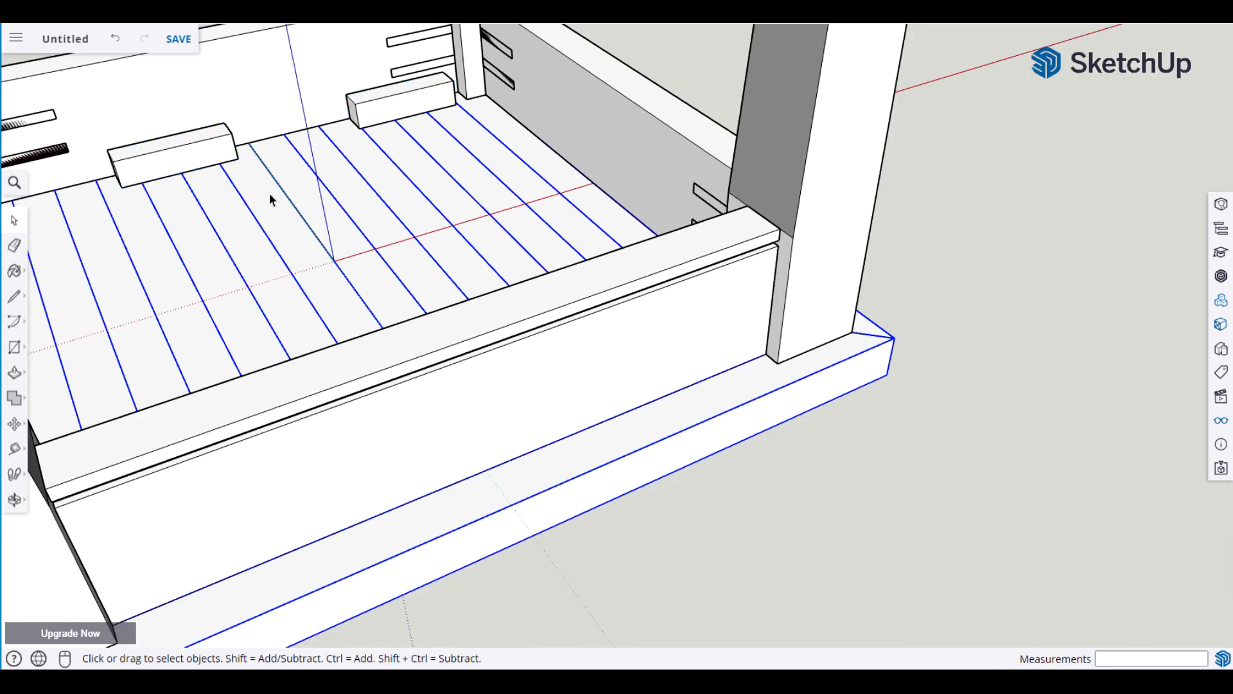
key("Escape")
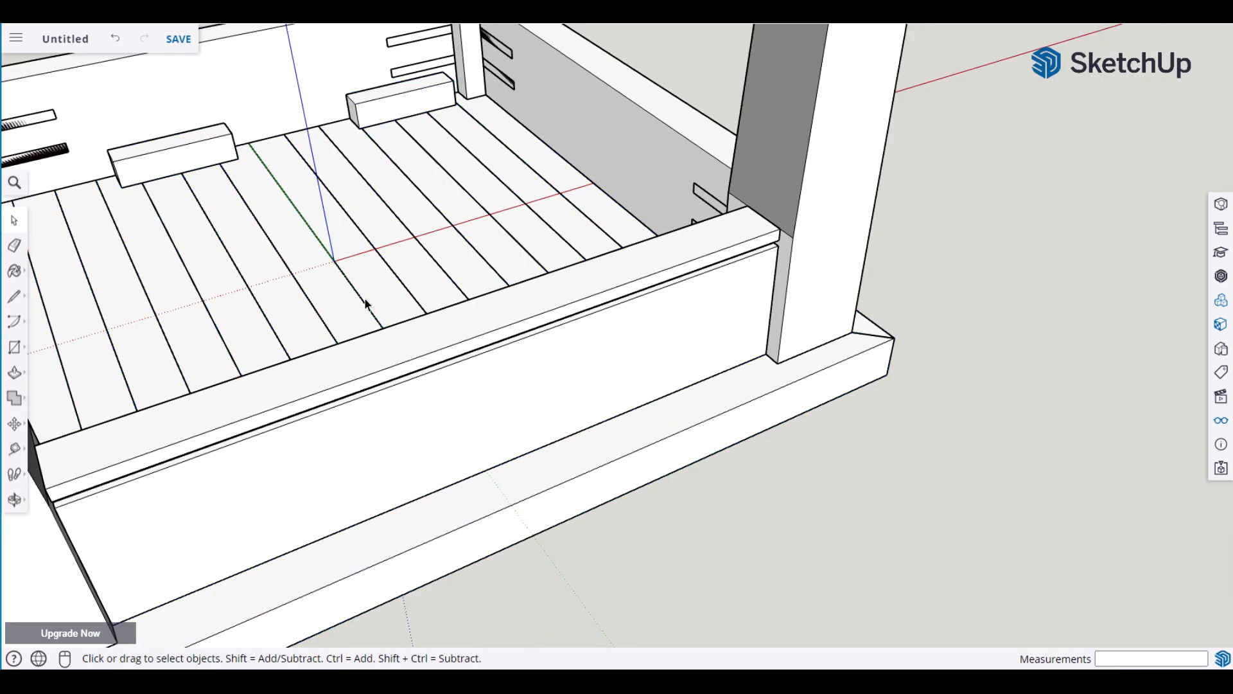
Open the list of components used in the model.
middle_click_drag(252, 259, 265, 399)
scroll(223, 338, "down", 3)
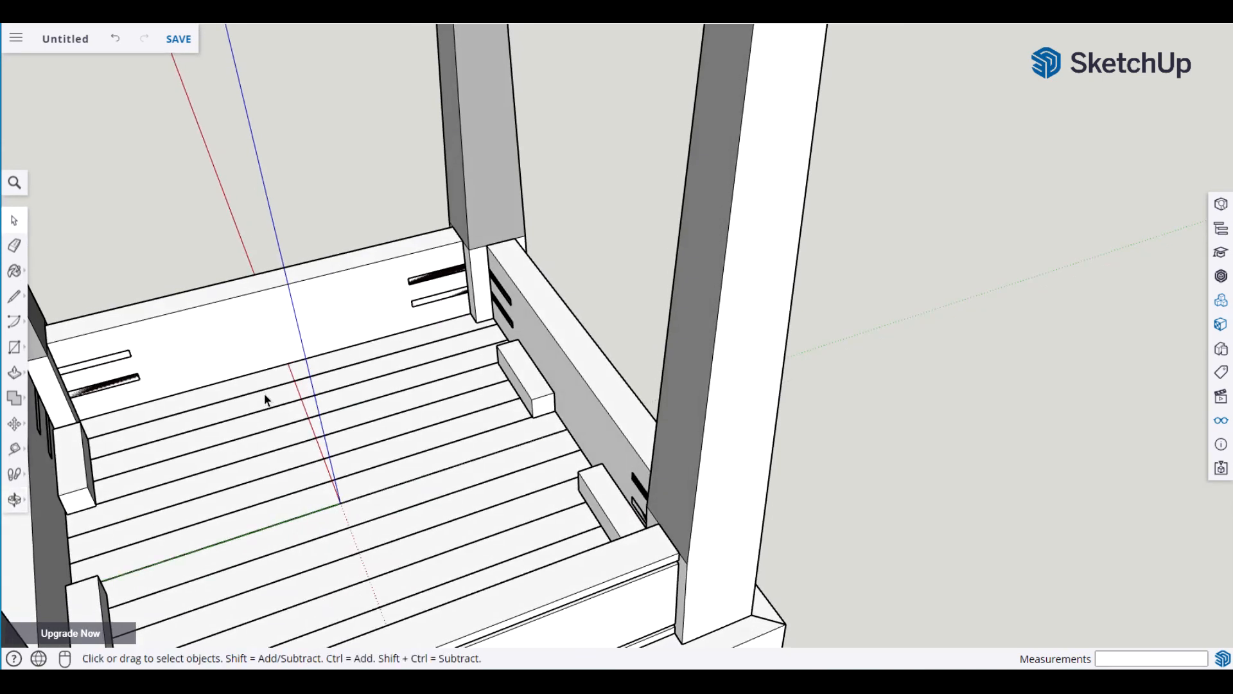
scroll(265, 399, "up", 4)
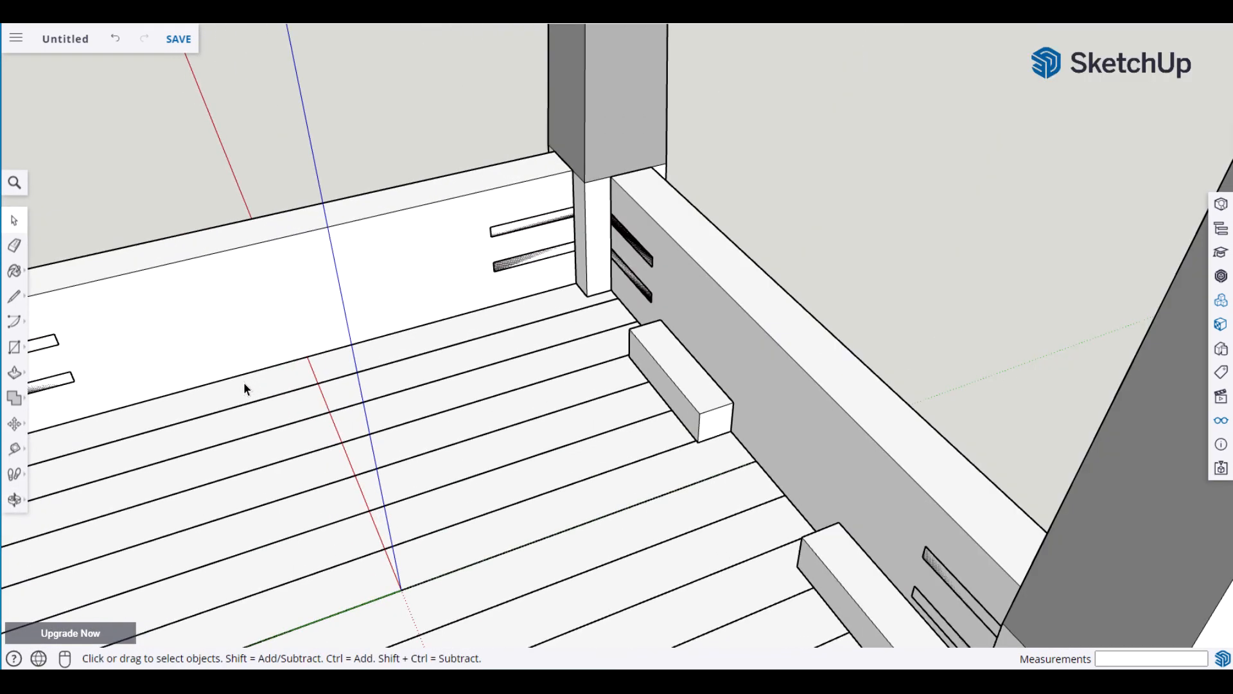
scroll(244, 383, "up", 2)
scroll(434, 398, "down", 2)
scroll(437, 397, "down", 1)
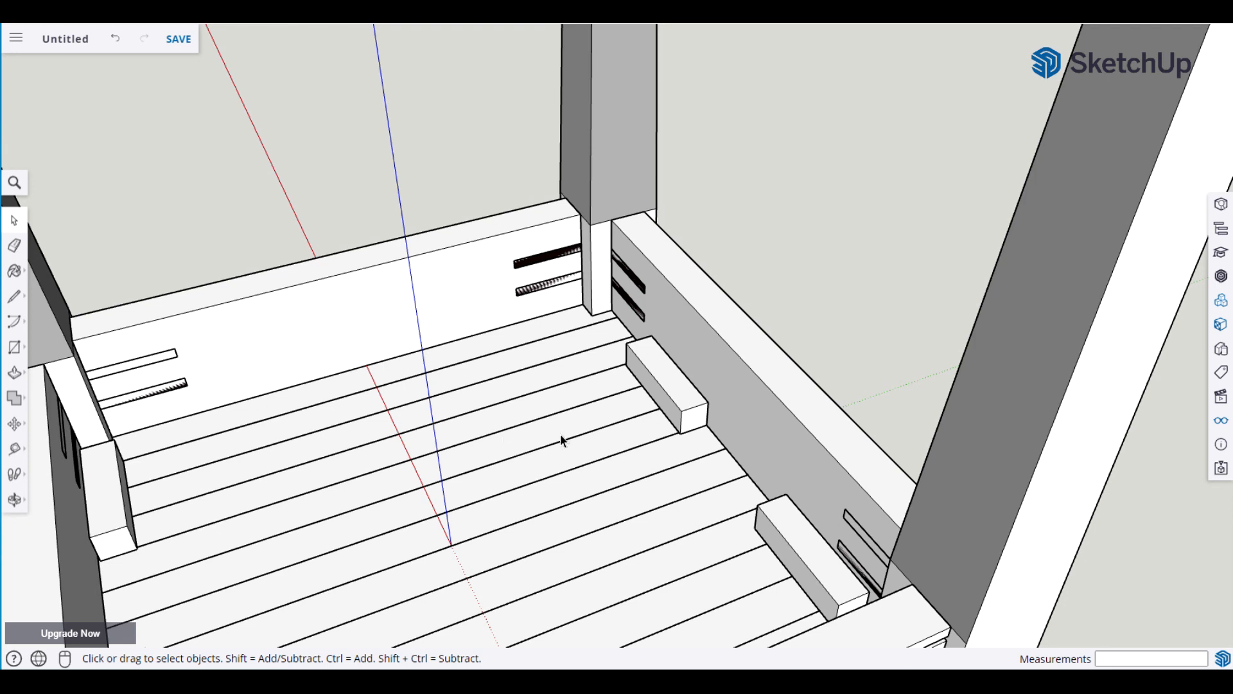
scroll(361, 375, "up", 1)
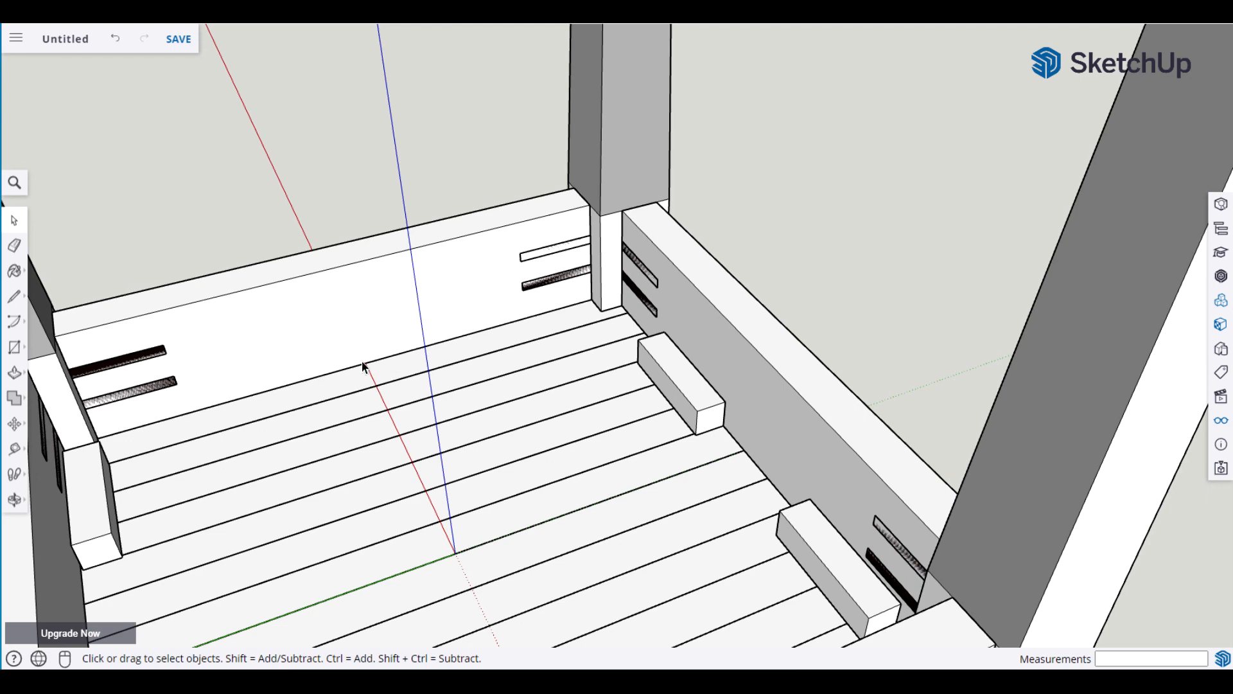
left_click(1220, 299)
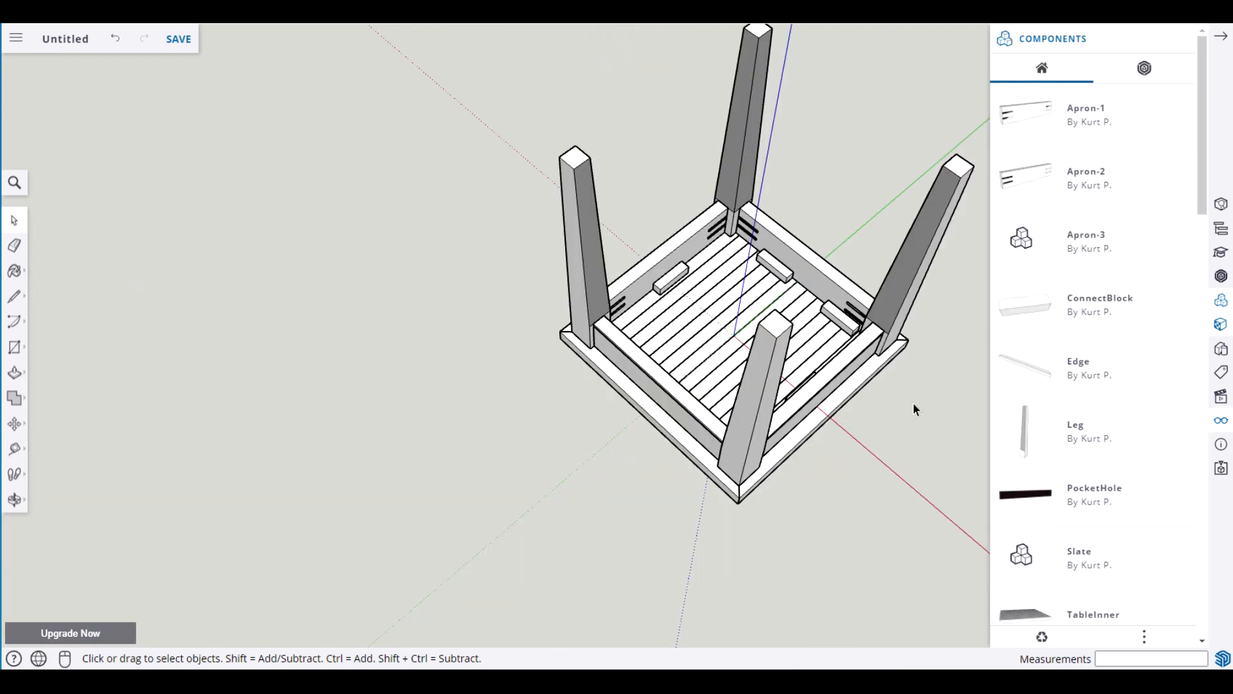
Combine the tabletop, the leg-and-apron frame and all the ConnectBlocks inside the aprons into one component named Table-1.
left_click(641, 409)
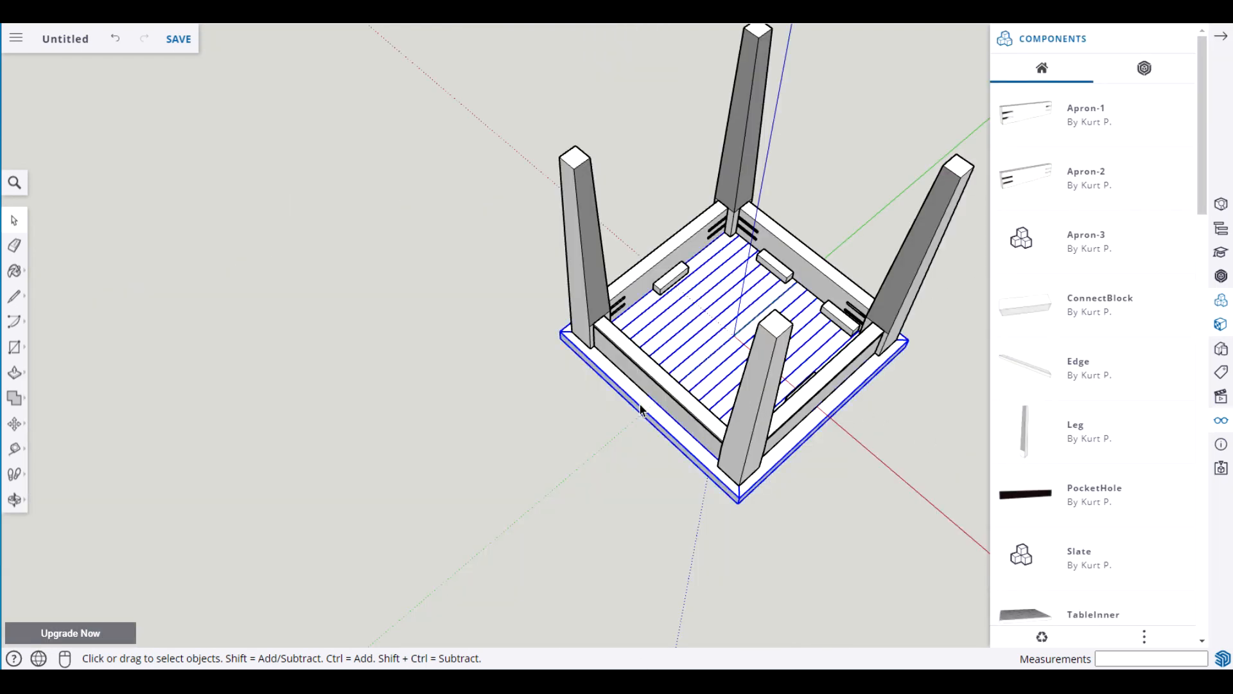
left_click(651, 391)
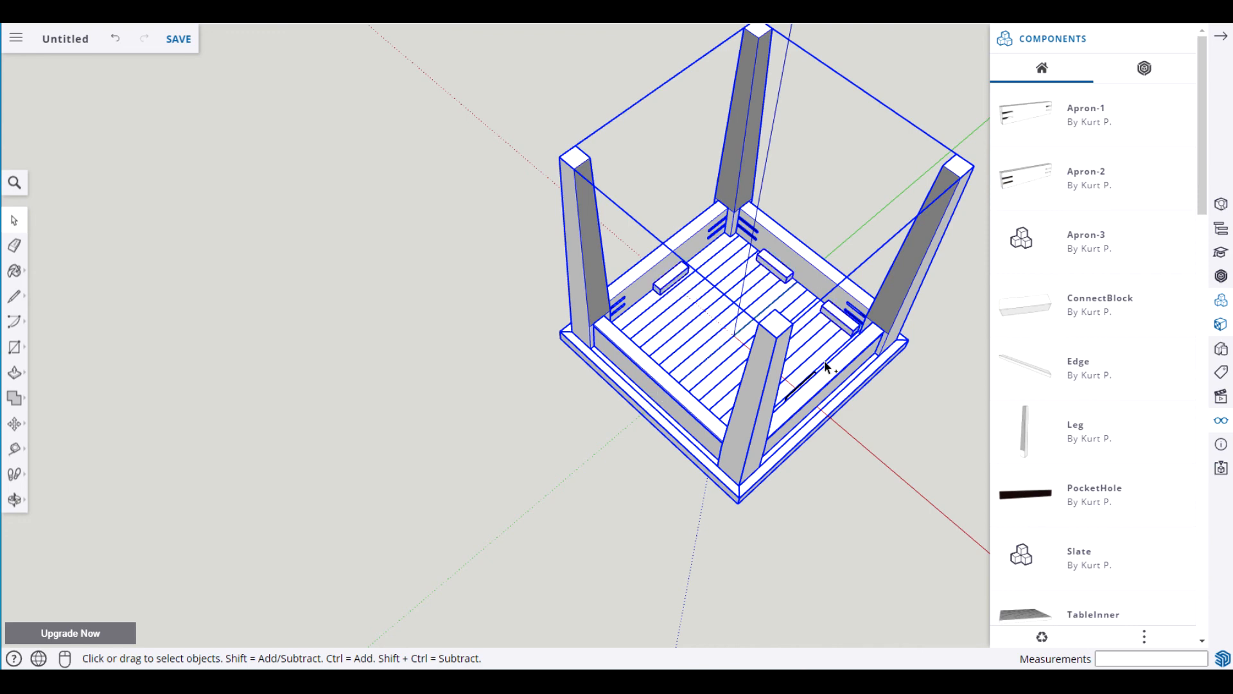
scroll(797, 360, "up", 8)
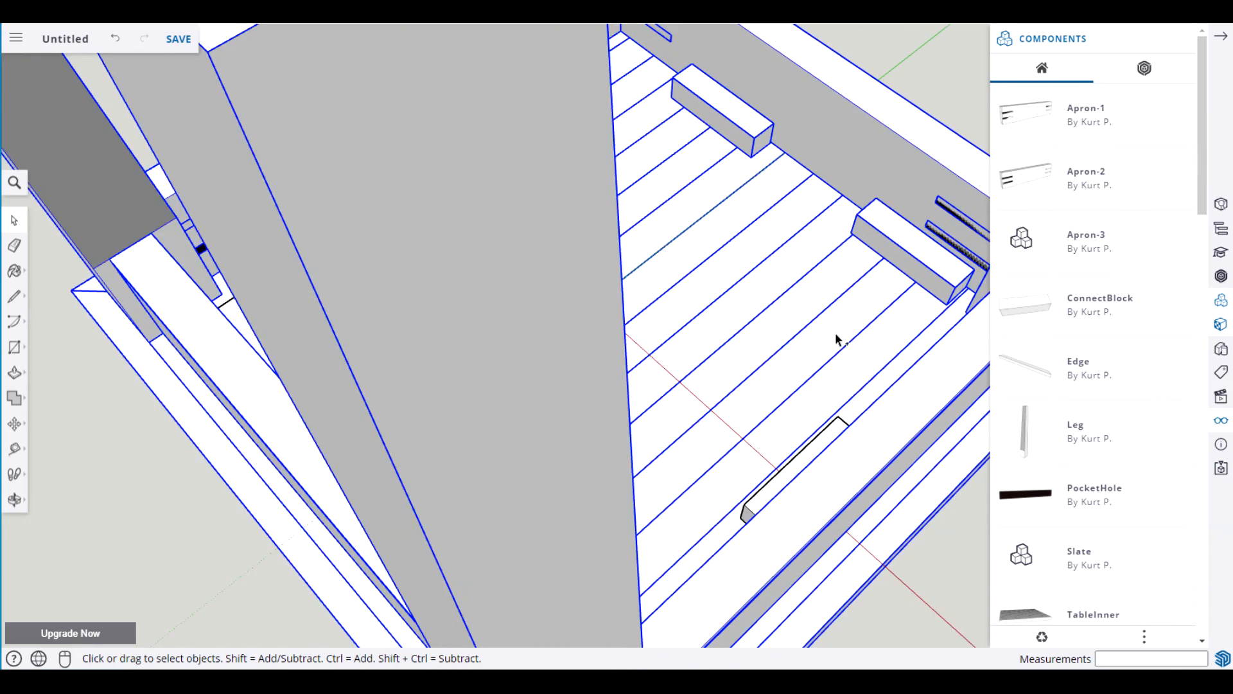
middle_click_drag(837, 341, 630, 393)
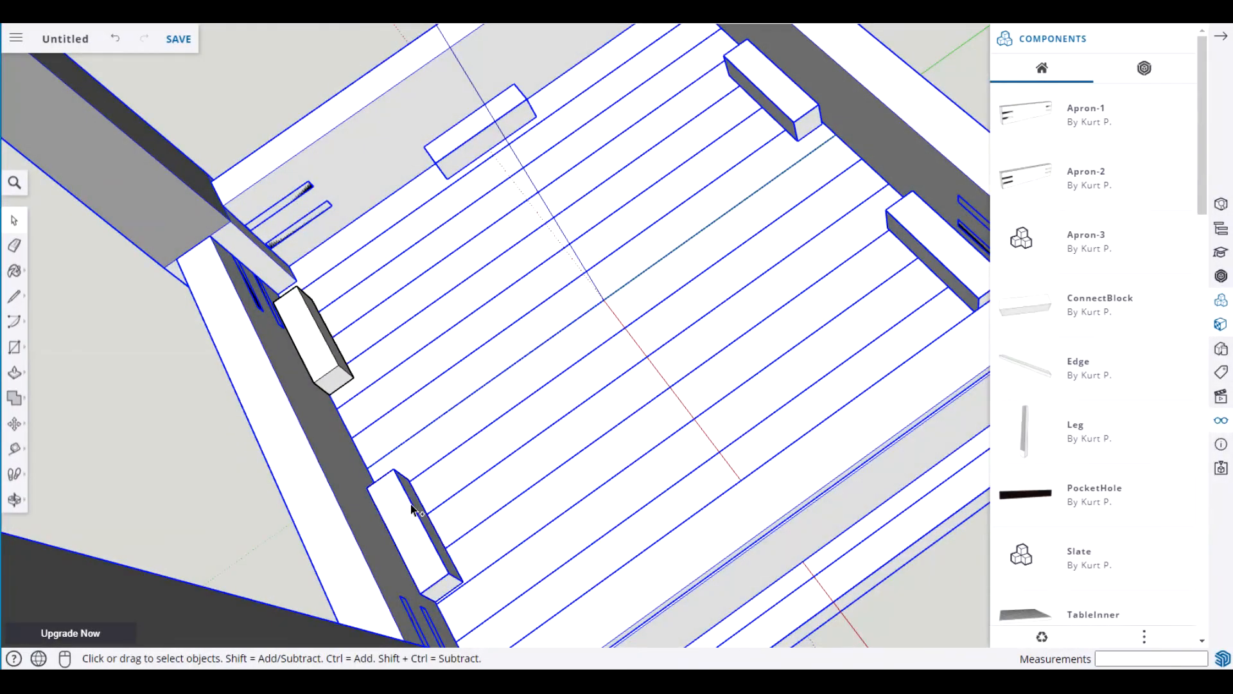
scroll(490, 358, "down", 5)
middle_click_drag(490, 358, 768, 435)
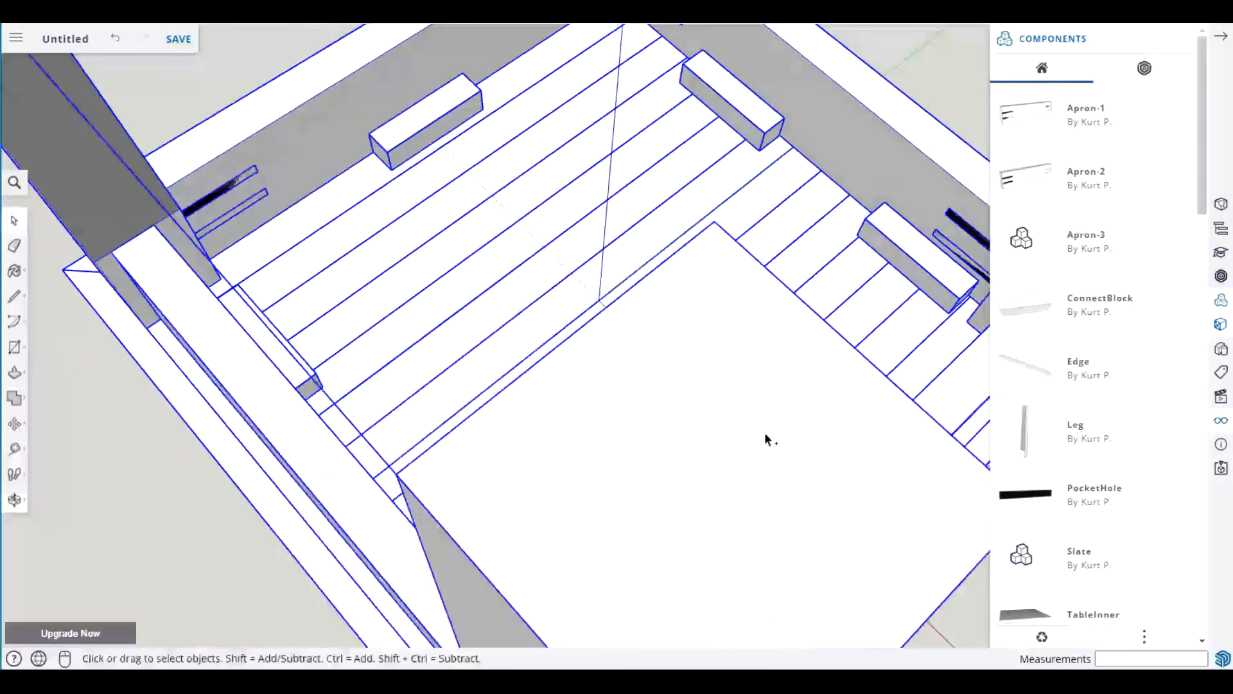
middle_click_drag(479, 348, 780, 437, "ctrl")
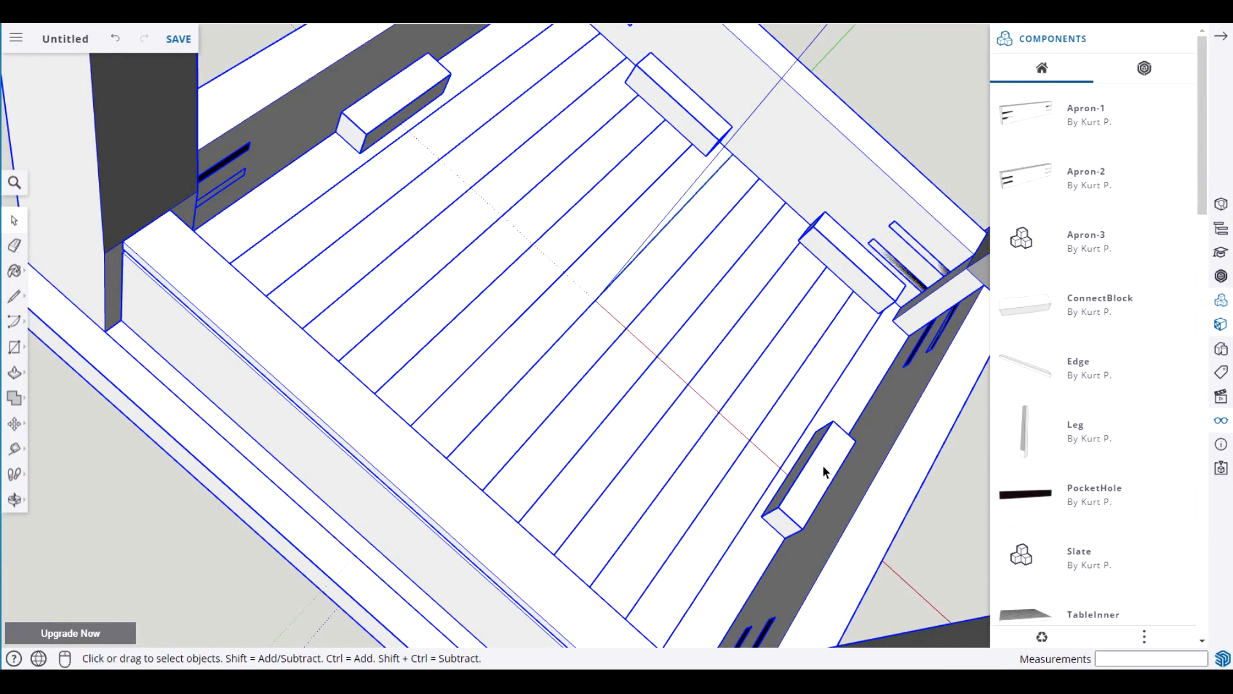
key("g")
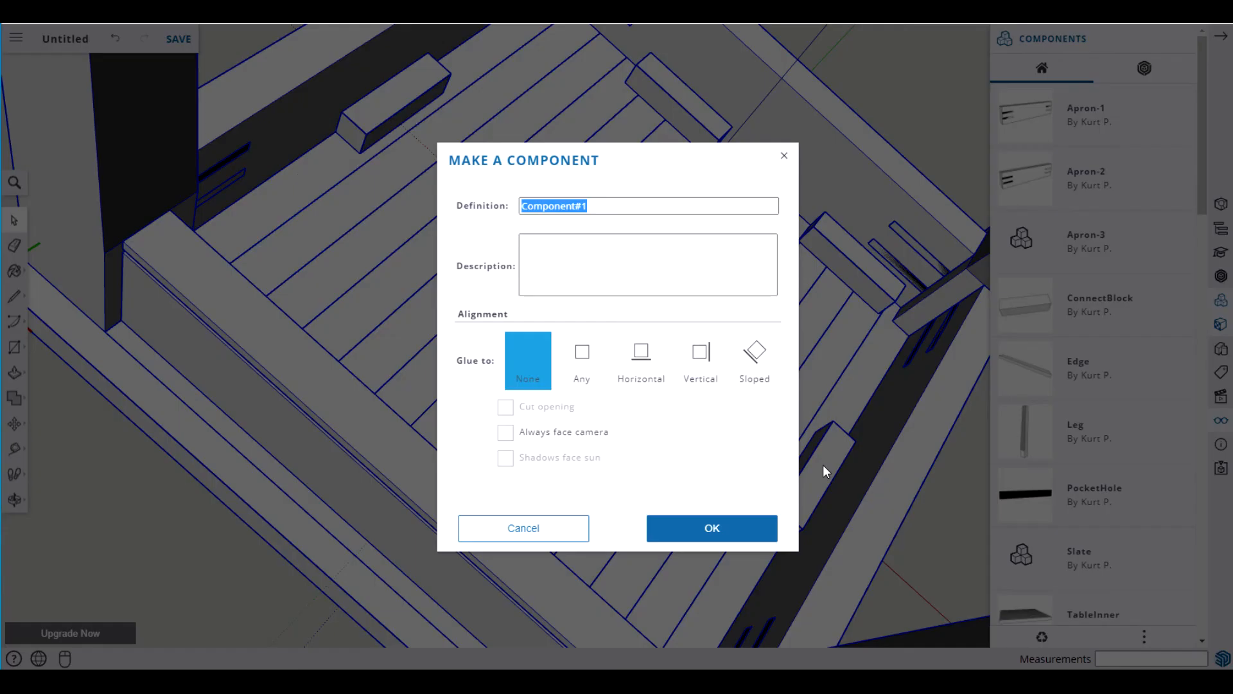
type("Tab")
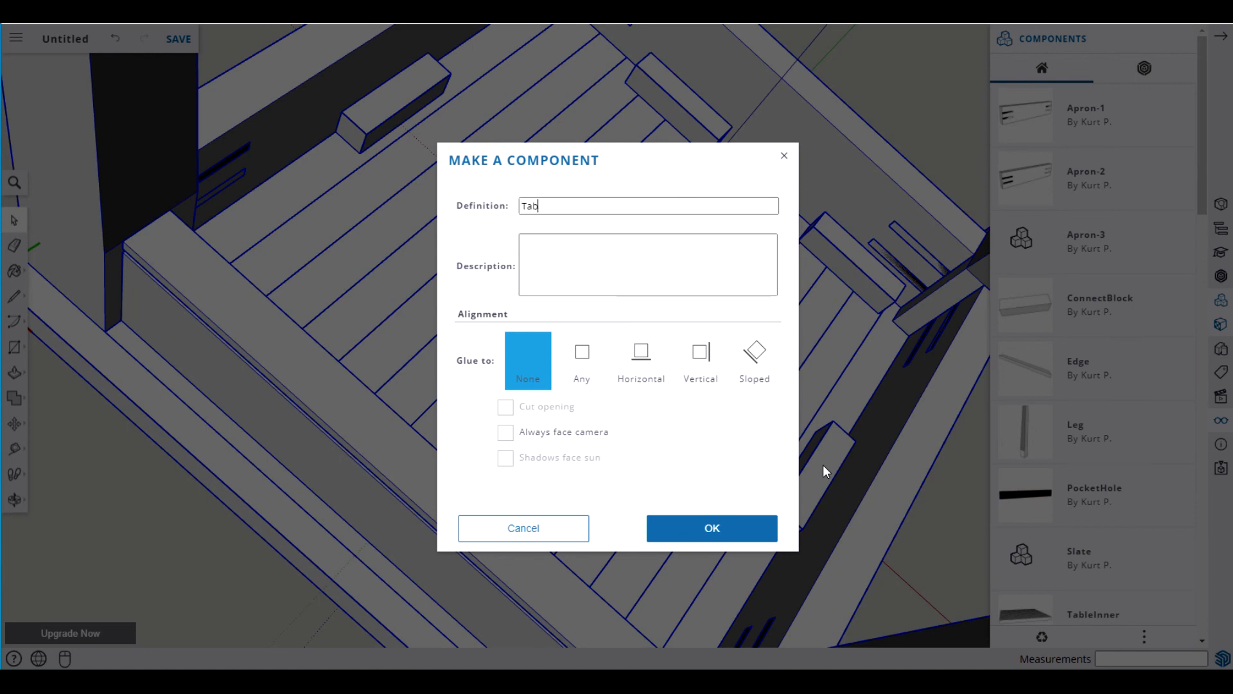
type("le-1")
left_click(712, 528)
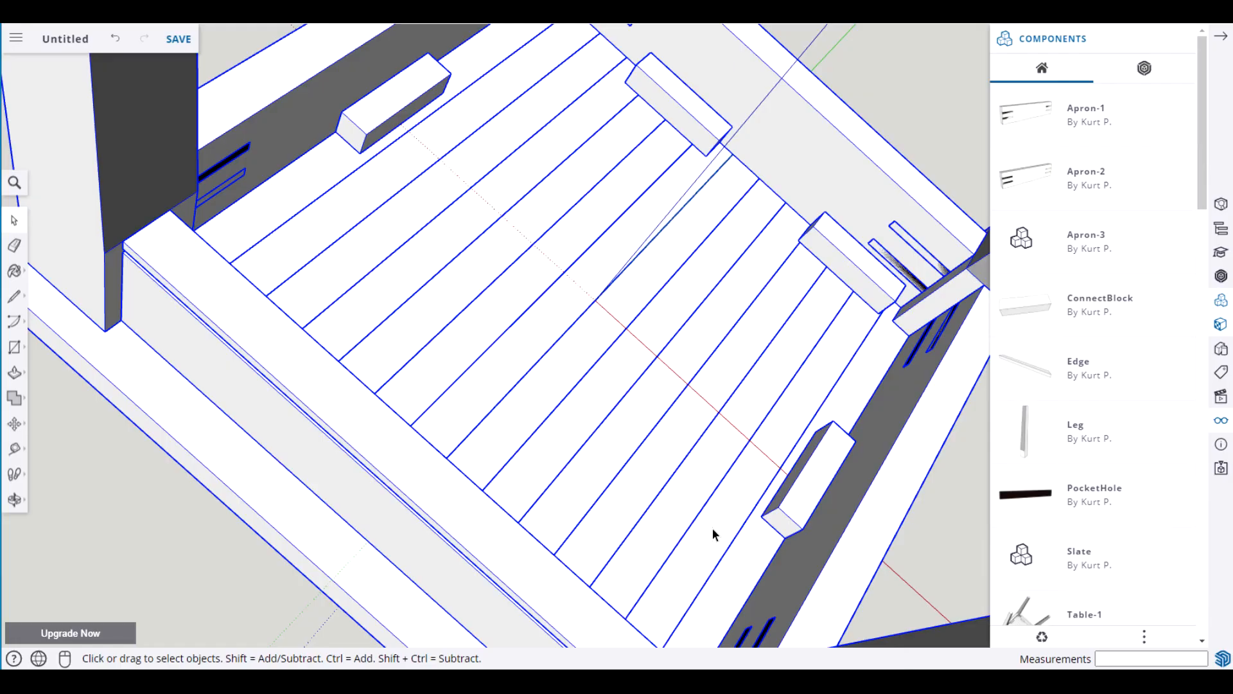
Flip the whole table component along its blue axis so it stands upright on its legs.
scroll(617, 497, "down", 10)
left_click(436, 536)
left_click(589, 468)
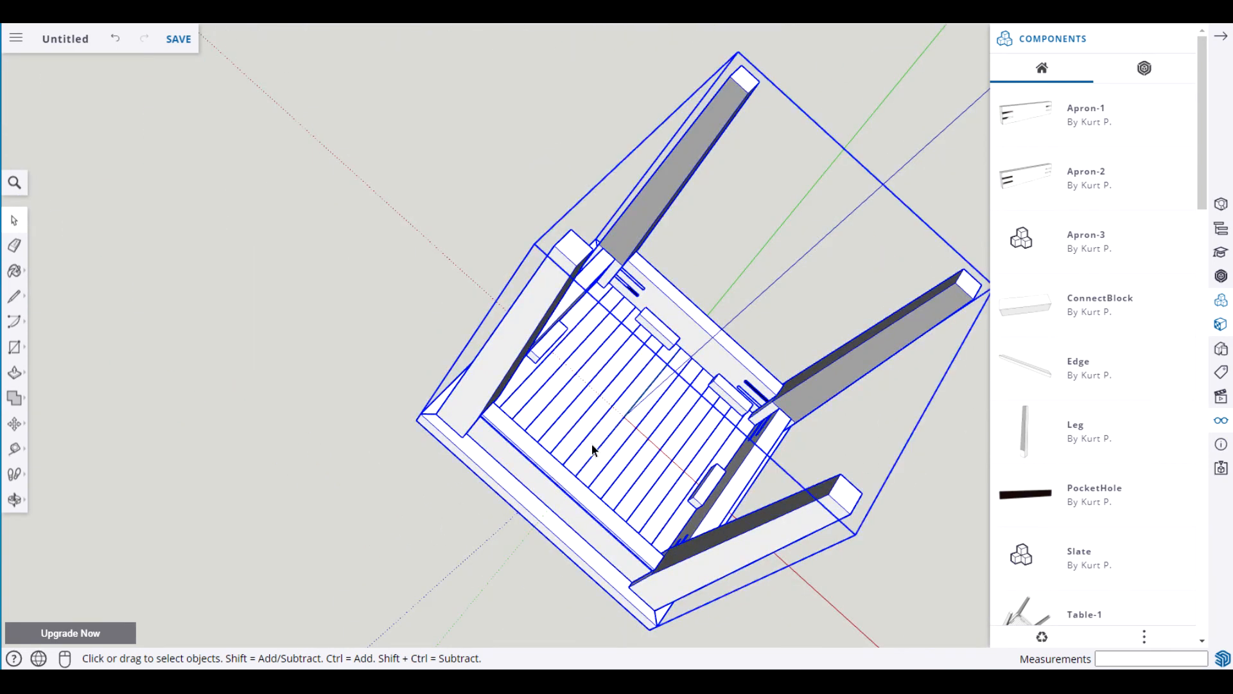
right_click(593, 450)
mouse_move(655, 620)
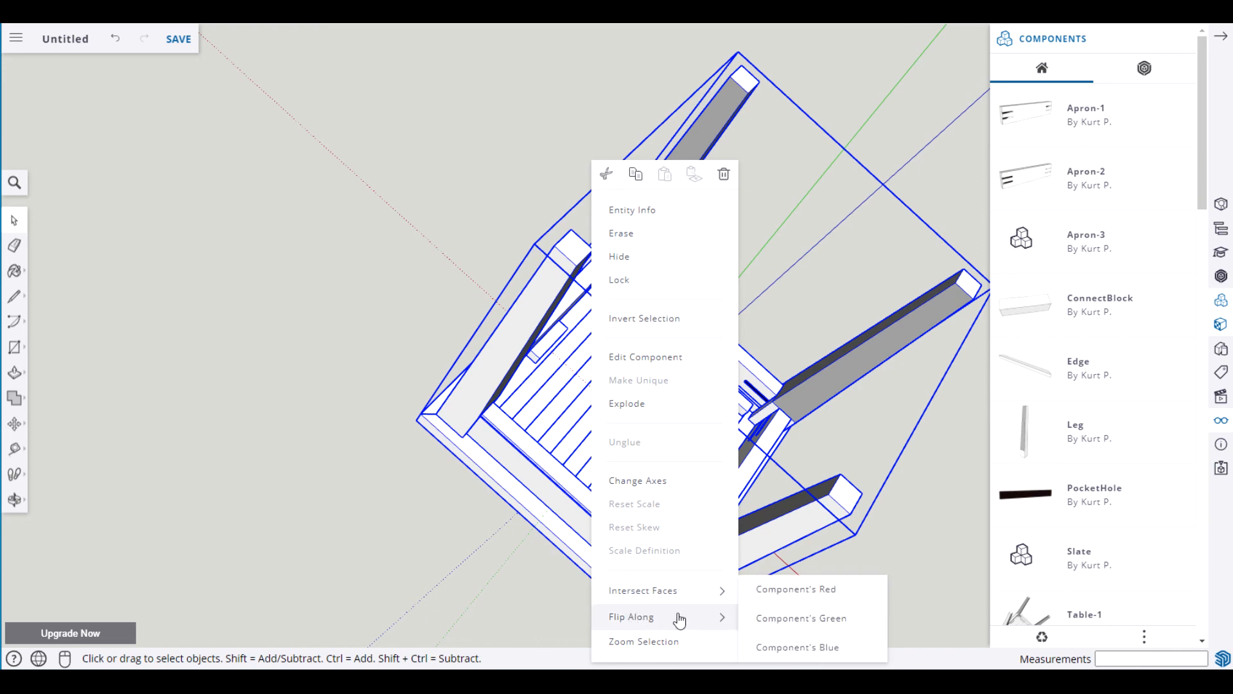
left_click(798, 647)
middle_click_drag(619, 522, 609, 233)
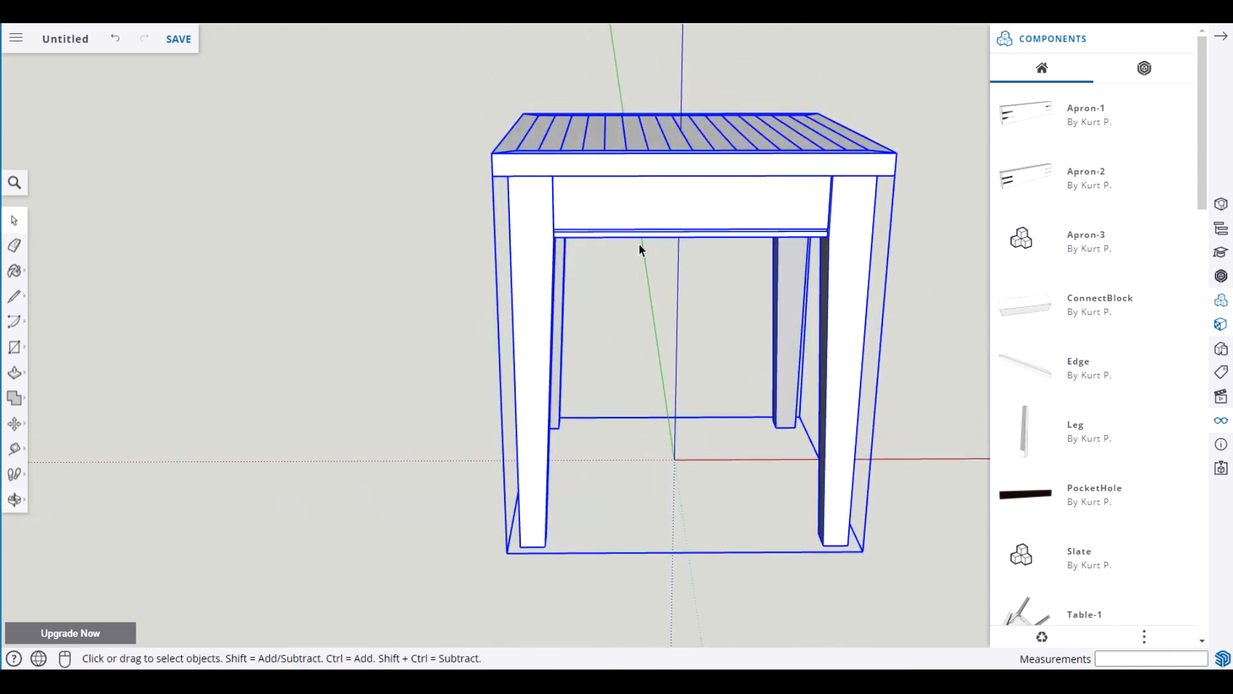
Move the table by a bottom leg corner about 84" diagonally across the ground away from the origin, and close the components list.
scroll(716, 260, "down", 5)
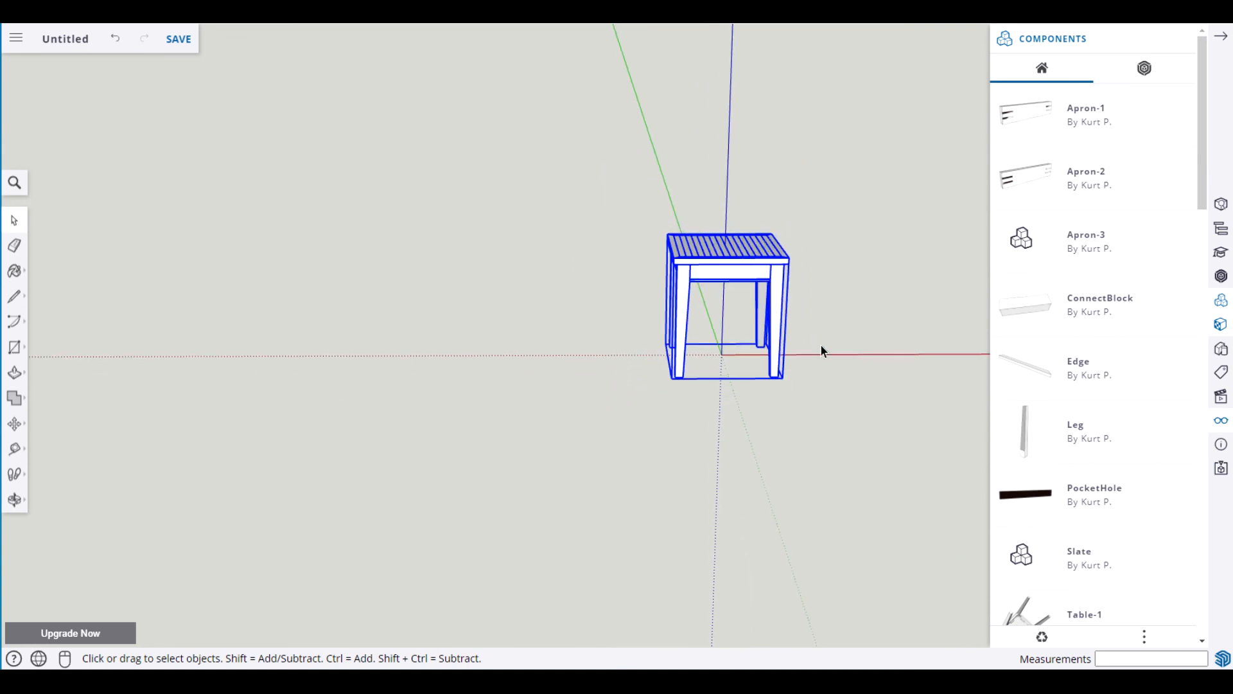
key("m")
left_click(781, 376)
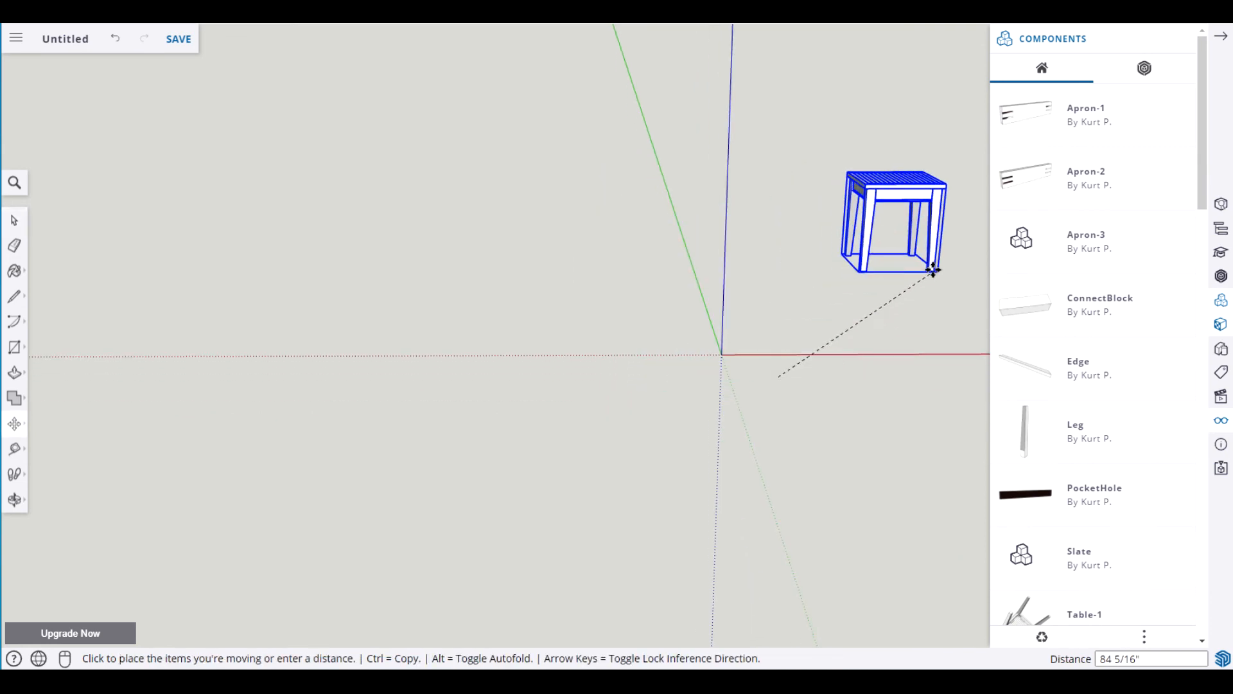
left_click(931, 268)
key("space")
left_click(1221, 41)
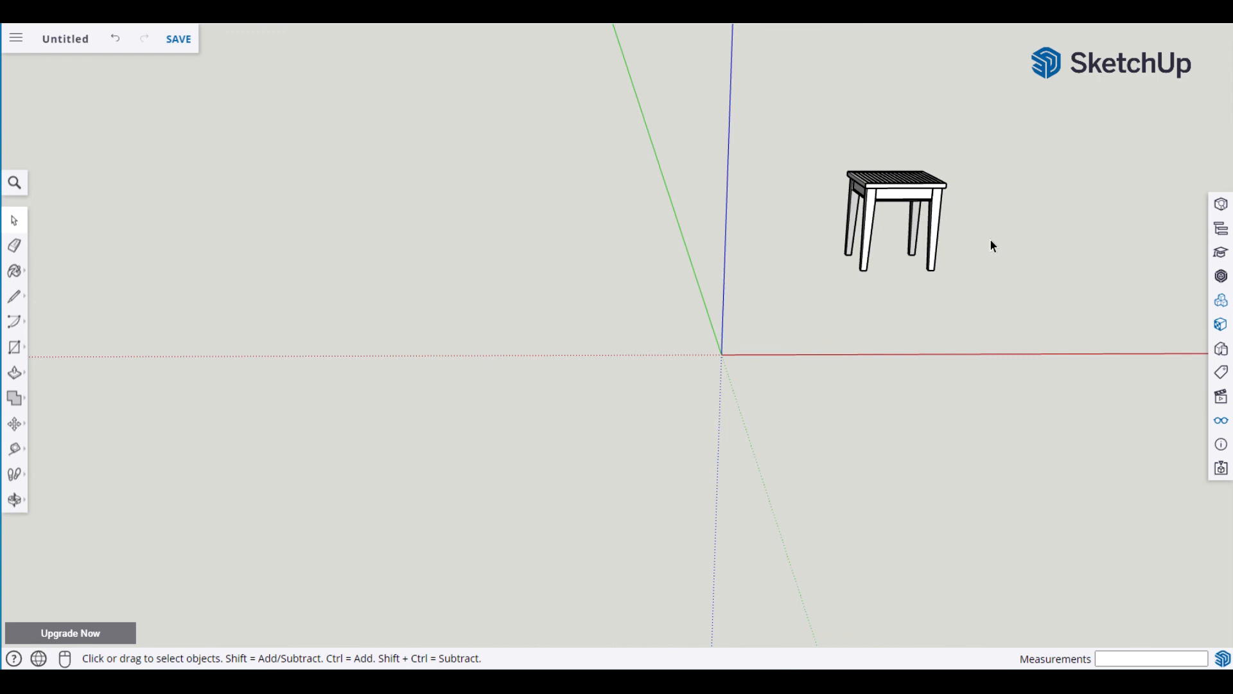
Select the whole slatted table, leaving the neighbouring panel-top table out of the selection.
key("h")
left_click_drag(1051, 212, 665, 409)
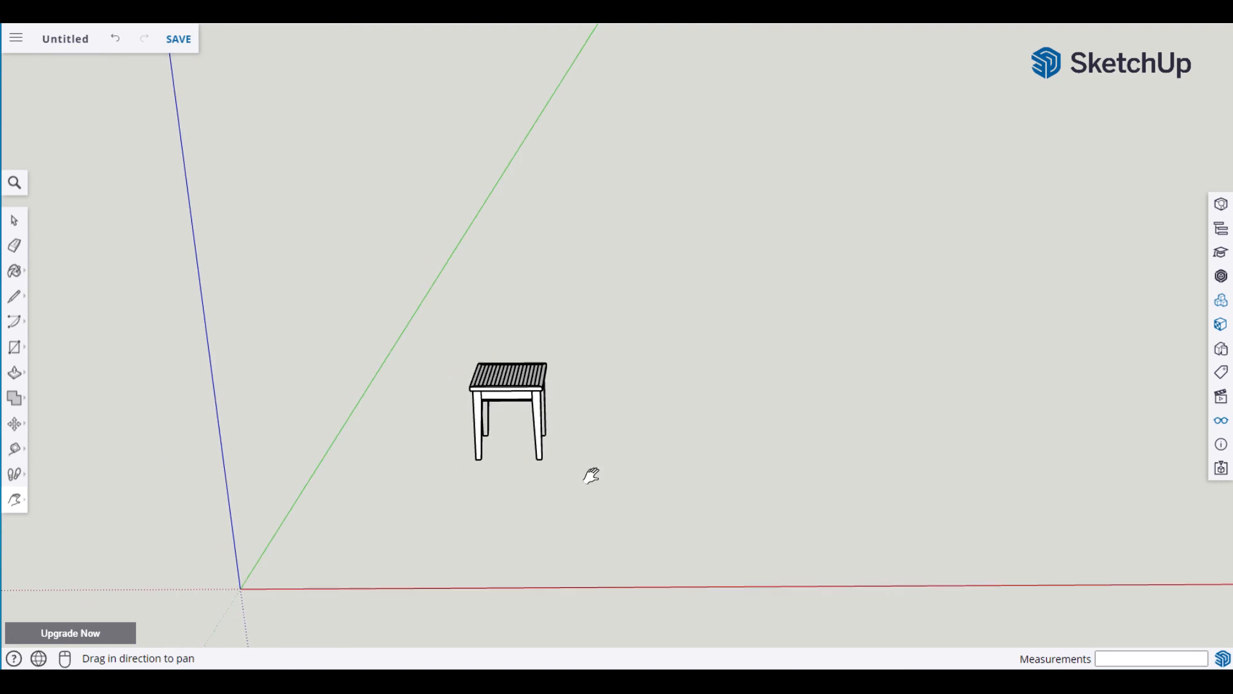
key("space")
middle_click_drag(599, 478, 429, 497)
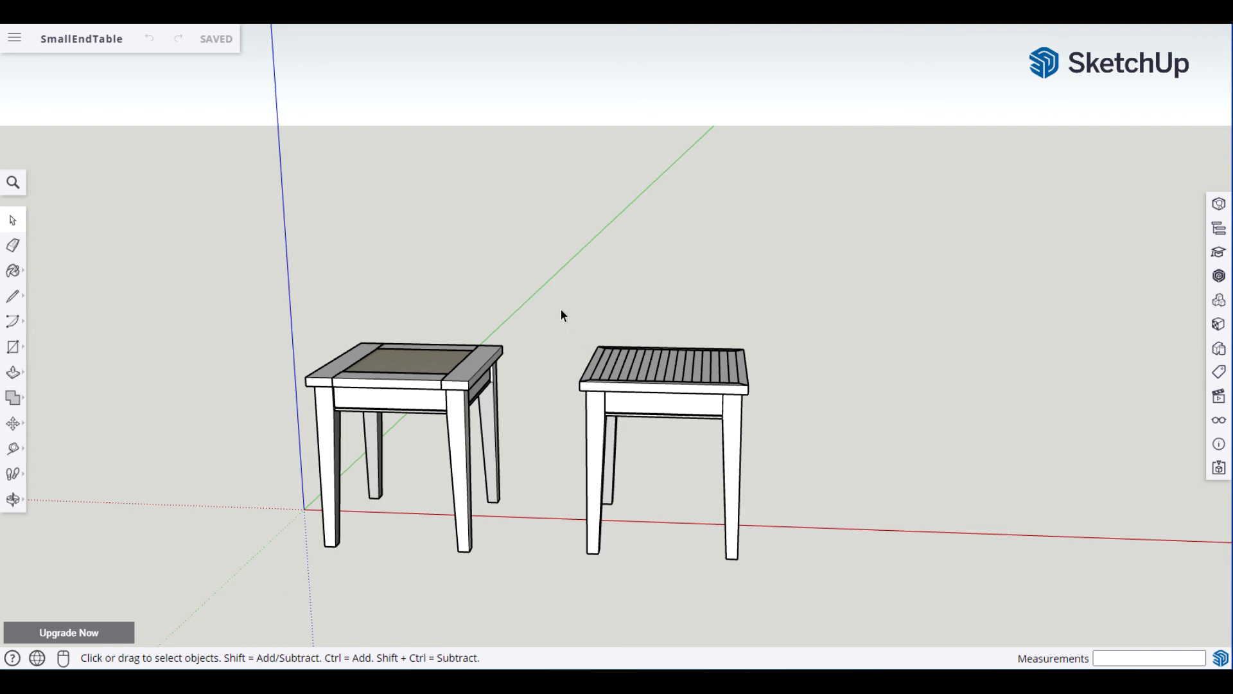
left_click_drag(552, 298, 835, 607)
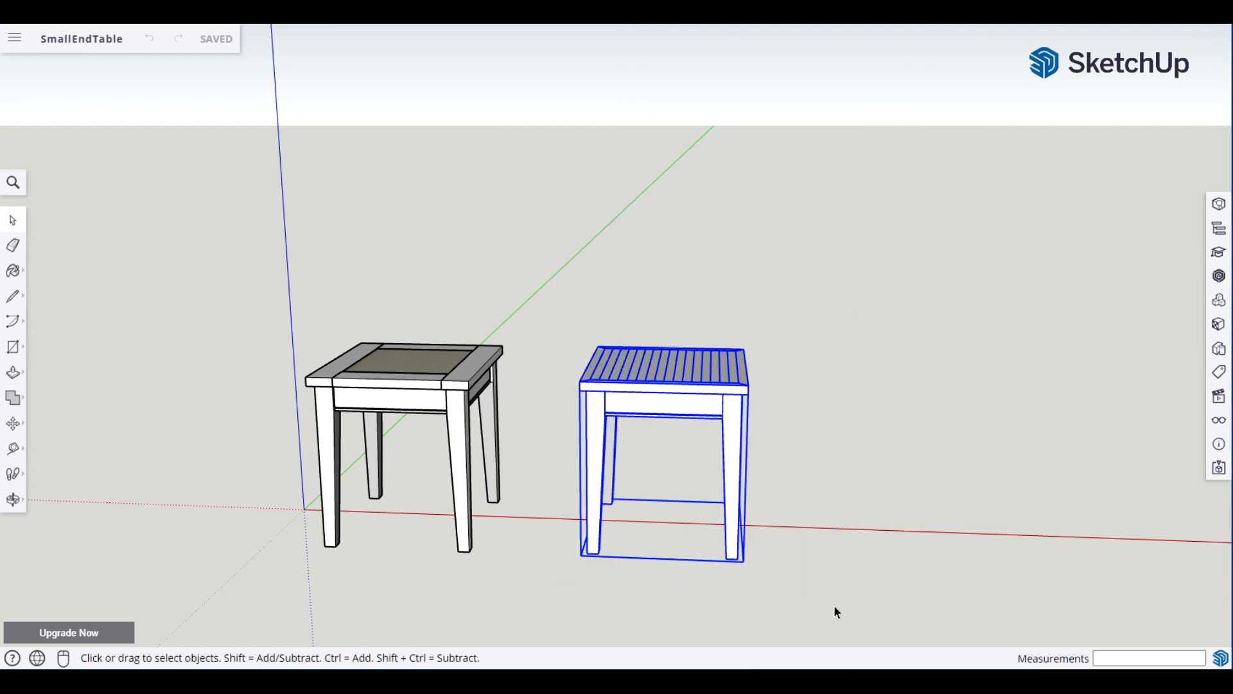